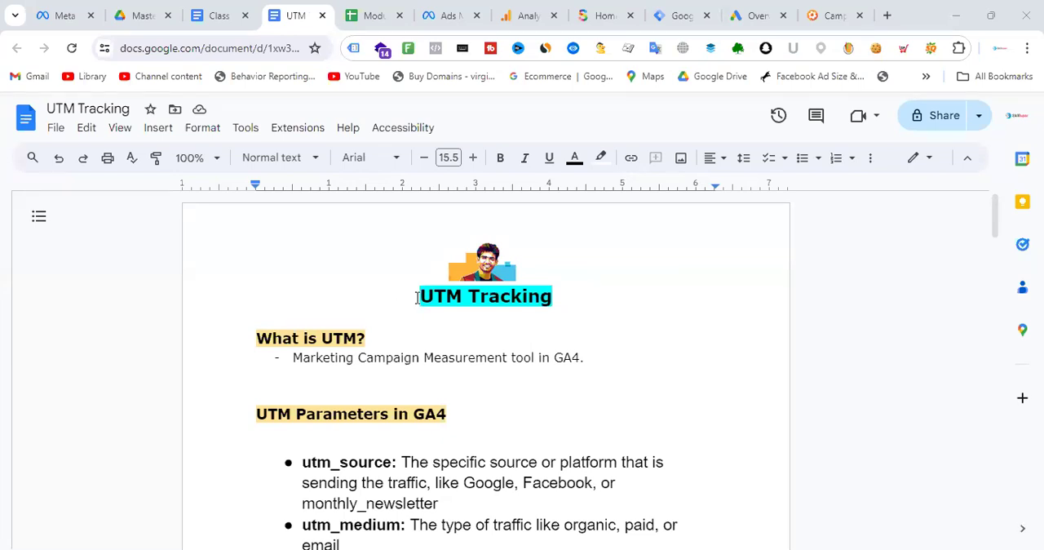
- Open the Skincare Shop website, dismiss the chat form, and look over the home page down to the featured products
{"action": "left_click", "coordinate": [612, 293]}
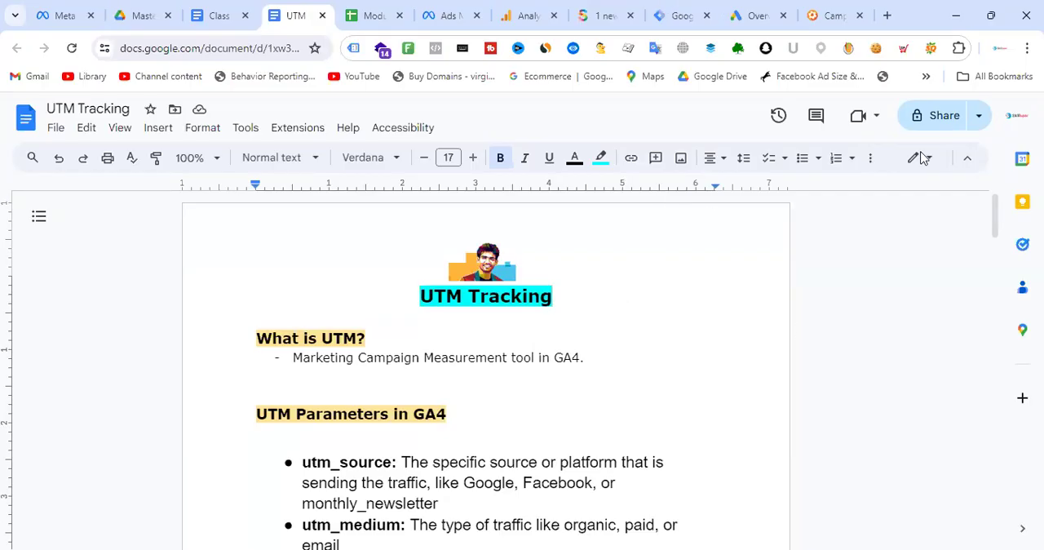
{"action": "left_click", "coordinate": [601, 11]}
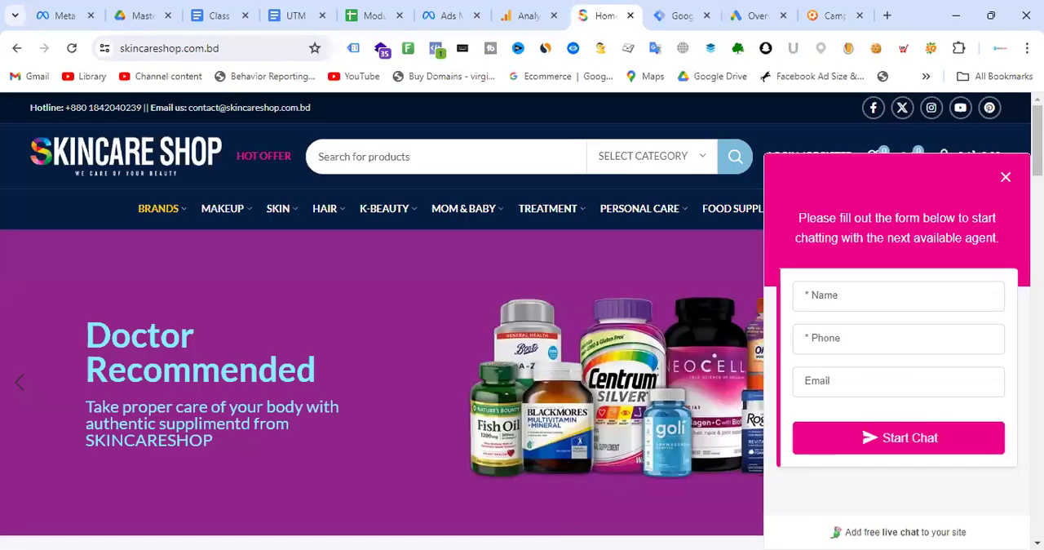
{"action": "left_click", "coordinate": [1005, 177]}
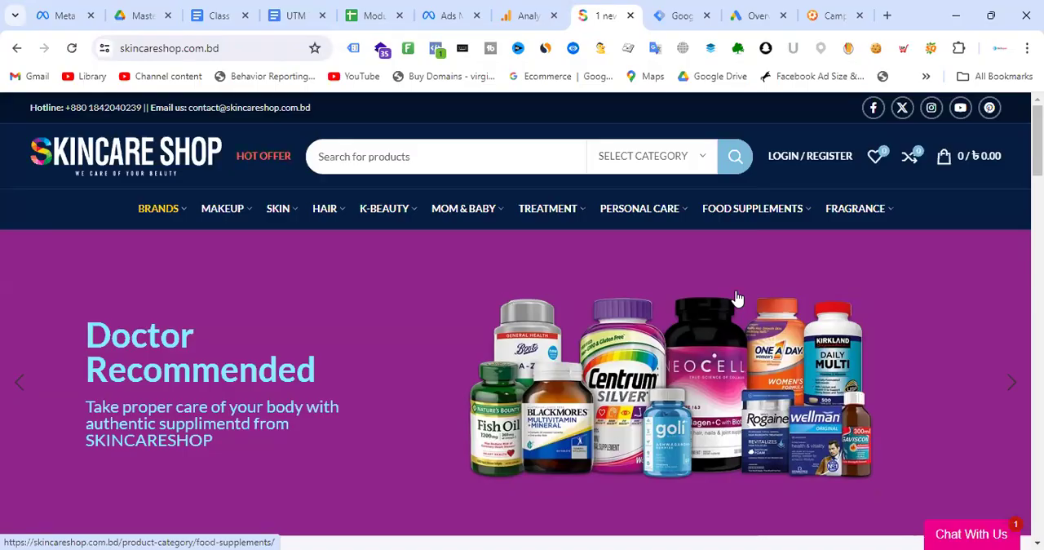
{"action": "scroll", "coordinate": [667, 260], "scroll_direction": "down", "scroll_amount": 5}
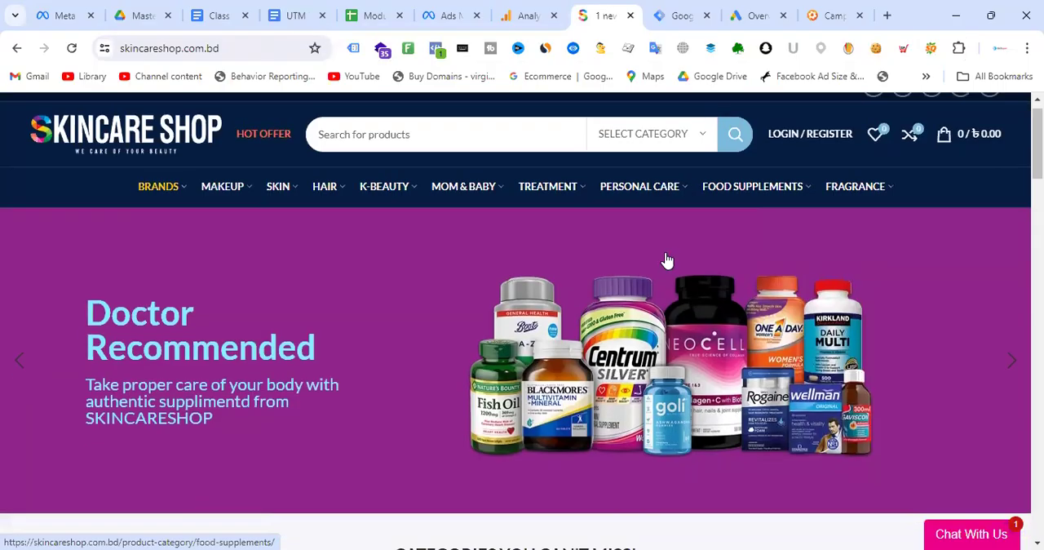
{"action": "scroll", "coordinate": [666, 261], "scroll_direction": "up", "scroll_amount": 5}
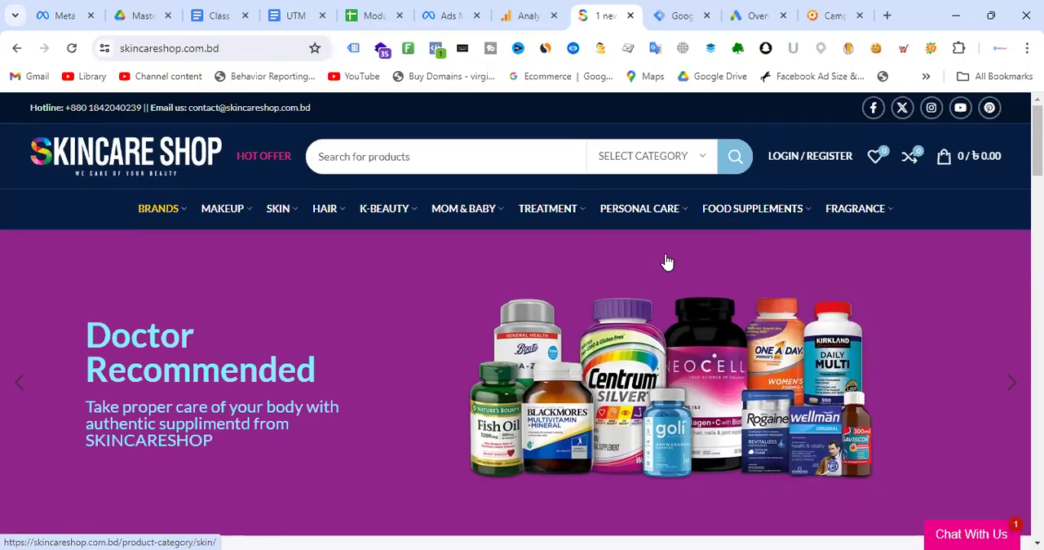
{"action": "scroll", "coordinate": [666, 261], "scroll_direction": "down", "scroll_amount": 2}
{"action": "scroll", "coordinate": [666, 261], "scroll_direction": "up", "scroll_amount": 2}
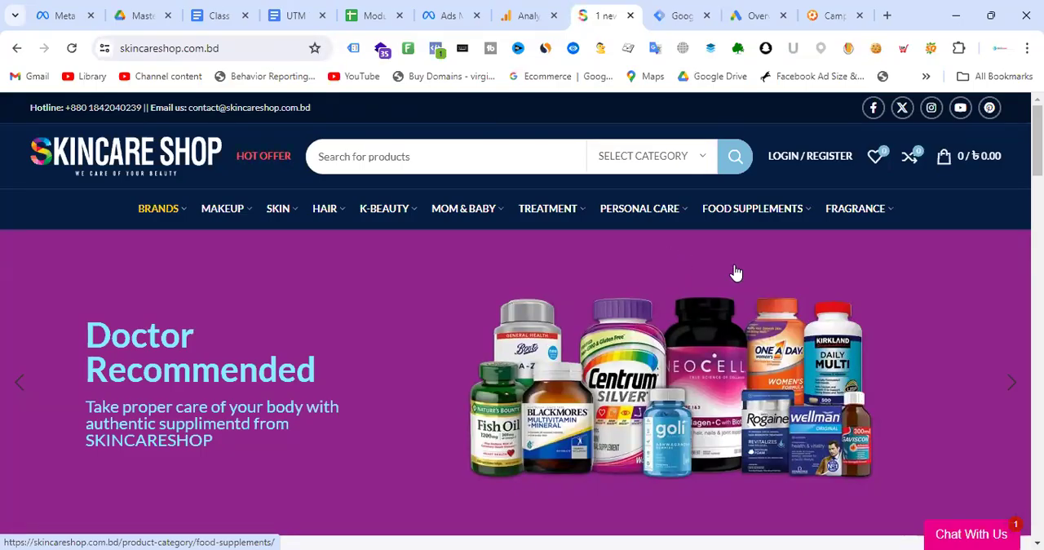
{"action": "scroll", "coordinate": [633, 303], "scroll_direction": "down", "scroll_amount": 5}
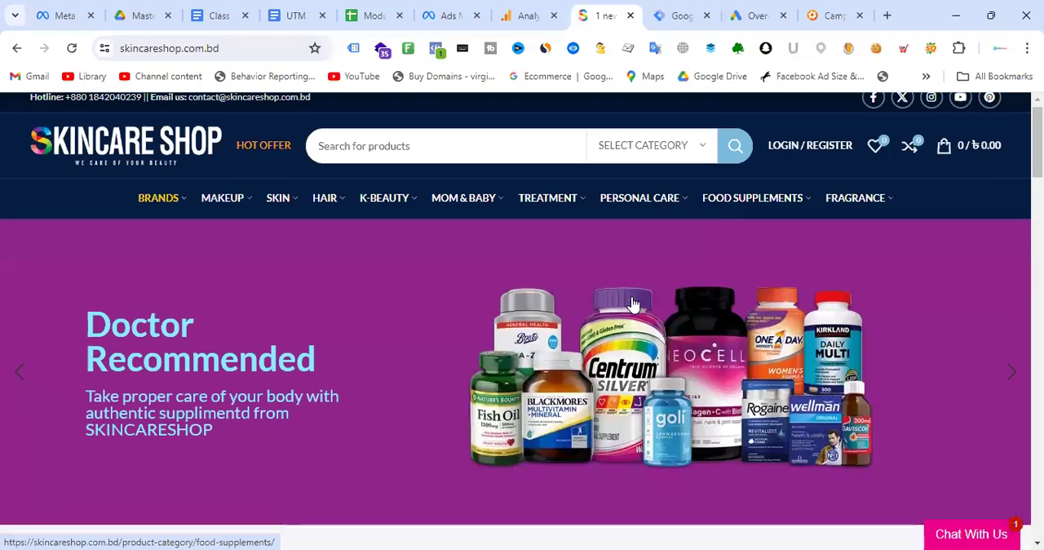
{"action": "scroll", "coordinate": [633, 304], "scroll_direction": "down", "scroll_amount": 4}
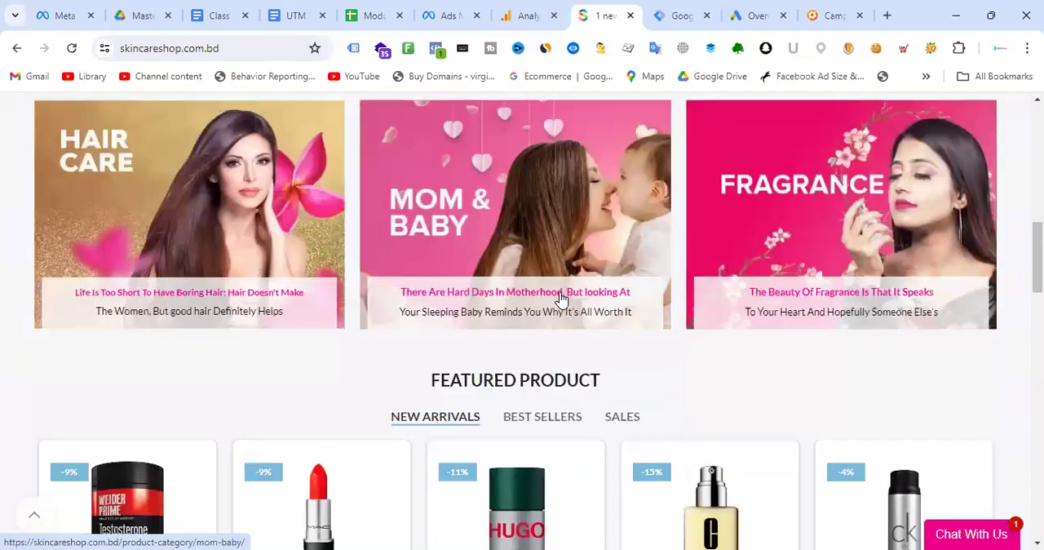
- Look at the SkinCare Shop property's home overview in Google Analytics alongside the shop website
{"action": "left_click", "coordinate": [536, 13]}
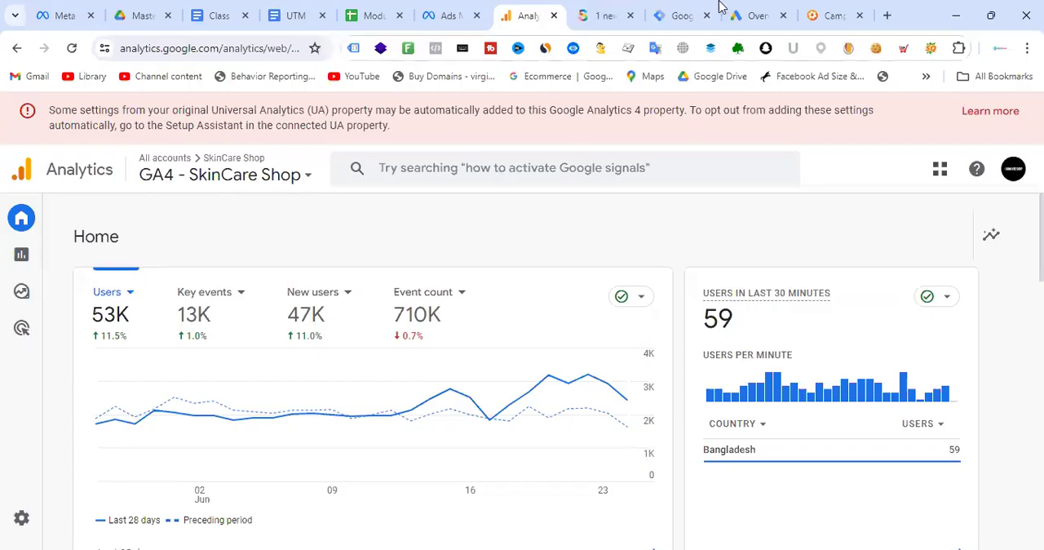
{"action": "left_click", "coordinate": [598, 11]}
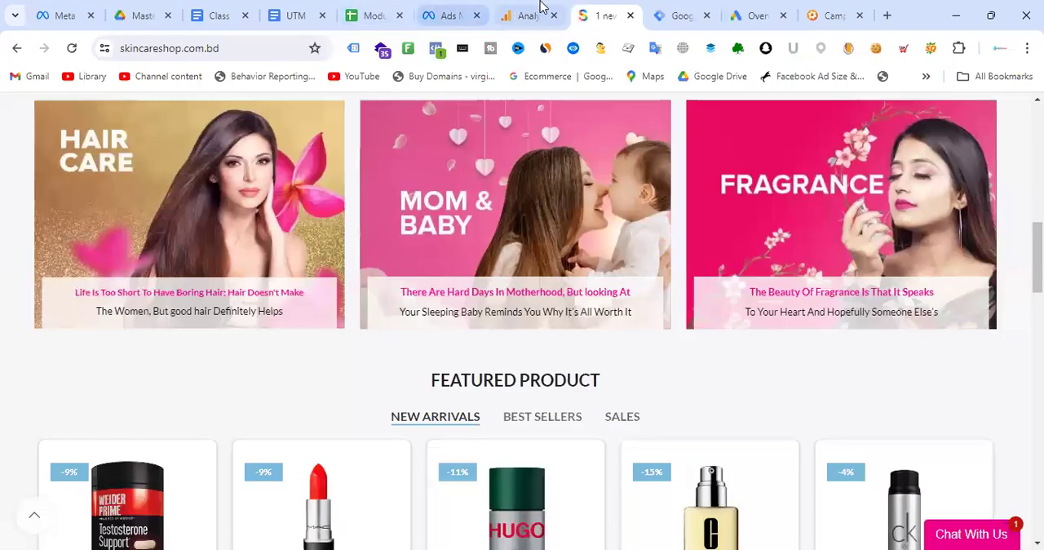
{"action": "left_click", "coordinate": [538, 12]}
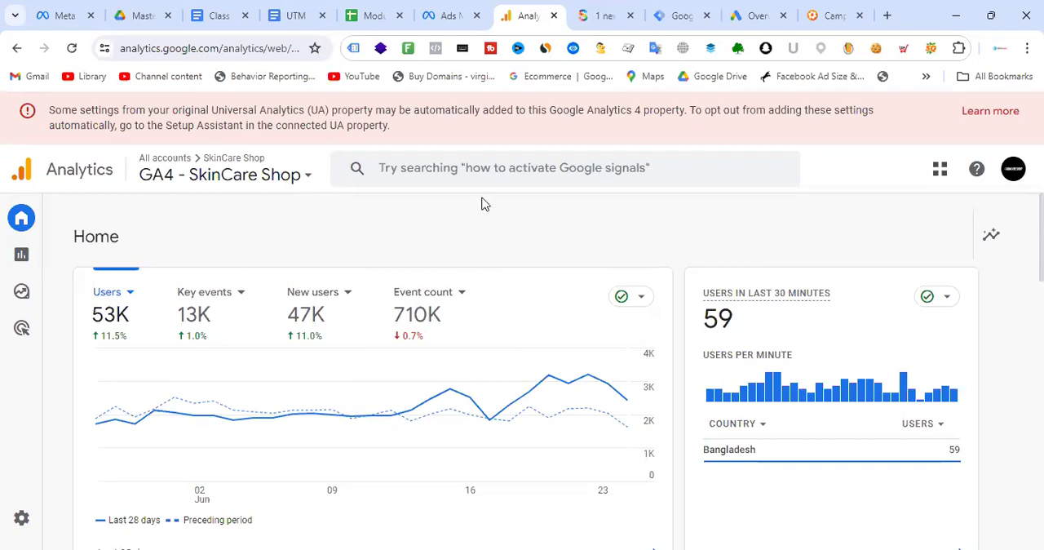
- Return to the UTM Tracking document and highlight the definition line under "What is UTM?" for reading
{"action": "left_click", "coordinate": [298, 15]}
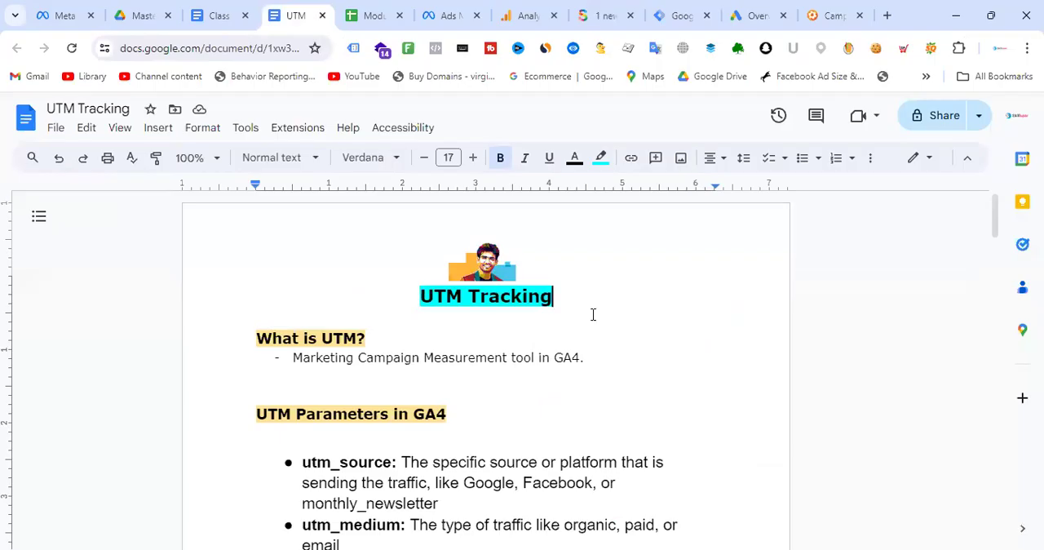
{"action": "left_click_drag", "start_coordinate": [293, 358], "coordinate": [581, 358]}
{"action": "left_click", "coordinate": [563, 358]}
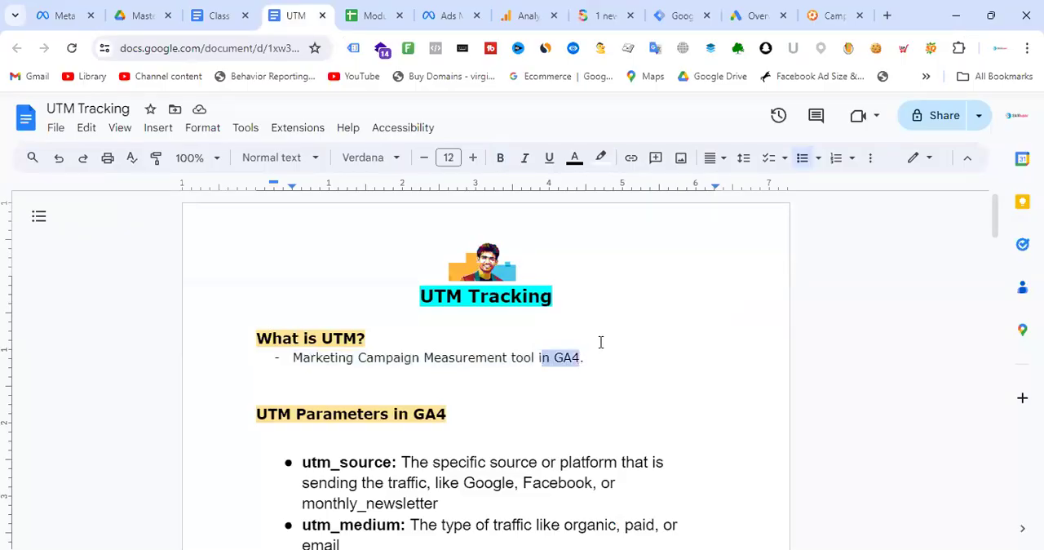
{"action": "key", "text": "Right"}
{"action": "type", "text": "."}
{"action": "key", "text": "Up"}
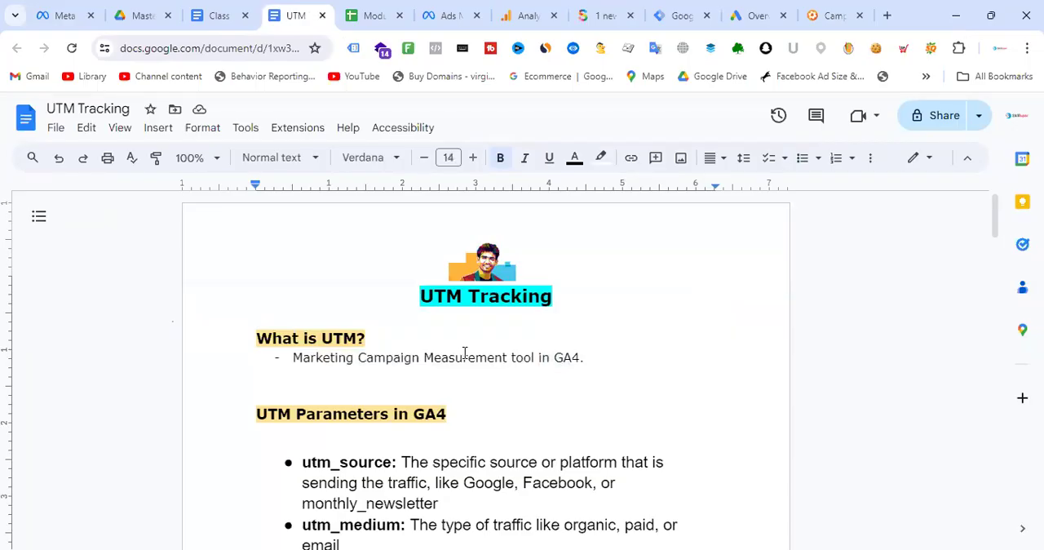
- Glance at the Analytics home overview and review the UTM Tracking document's parameter table and UTM Builder link
{"action": "left_click", "coordinate": [526, 15]}
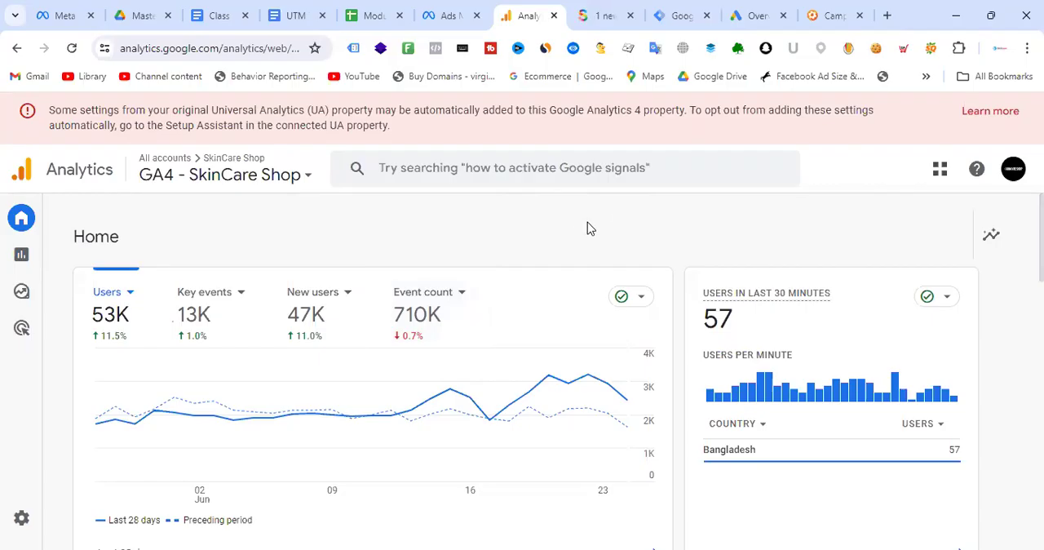
{"action": "left_click", "coordinate": [296, 12]}
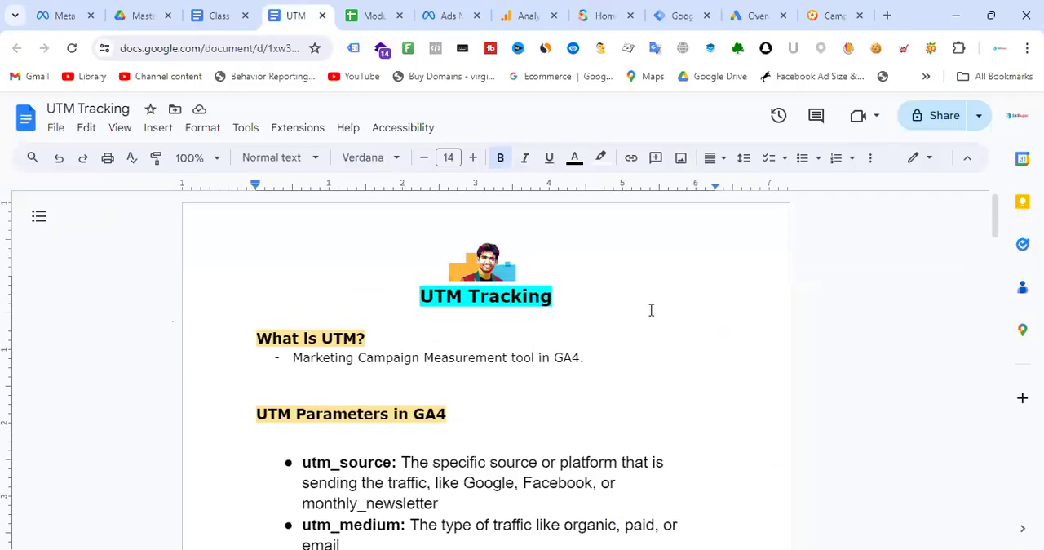
{"action": "scroll", "coordinate": [661, 304], "scroll_direction": "down", "scroll_amount": 6}
{"action": "scroll", "coordinate": [671, 302], "scroll_direction": "down", "scroll_amount": 10}
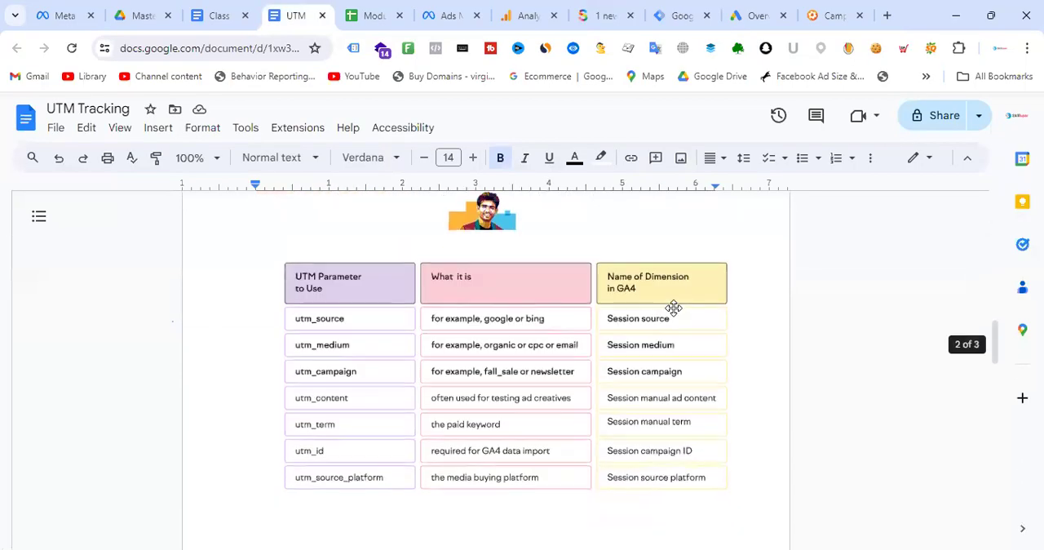
{"action": "scroll", "coordinate": [680, 319], "scroll_direction": "up", "scroll_amount": 4}
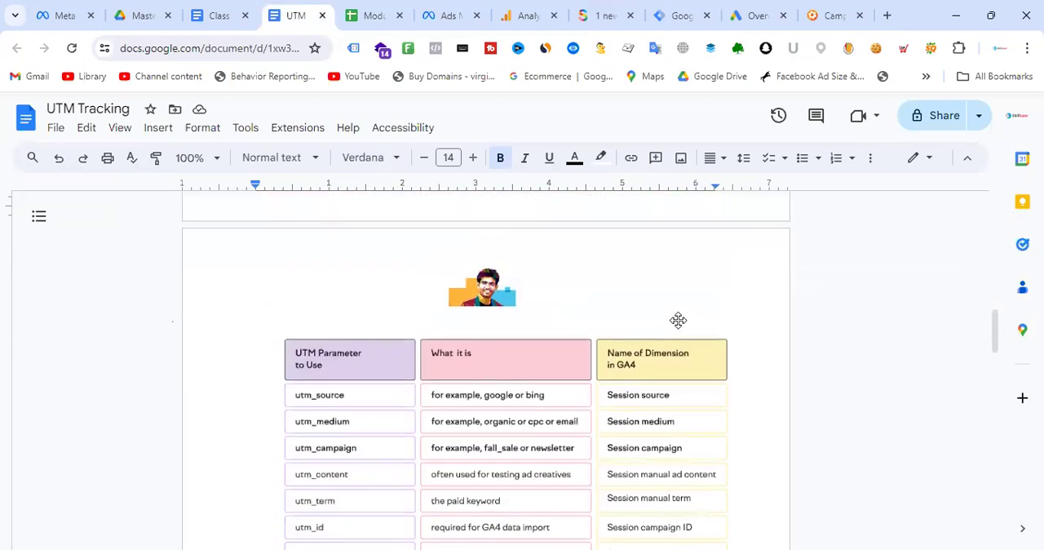
{"action": "scroll", "coordinate": [675, 319], "scroll_direction": "down", "scroll_amount": 6}
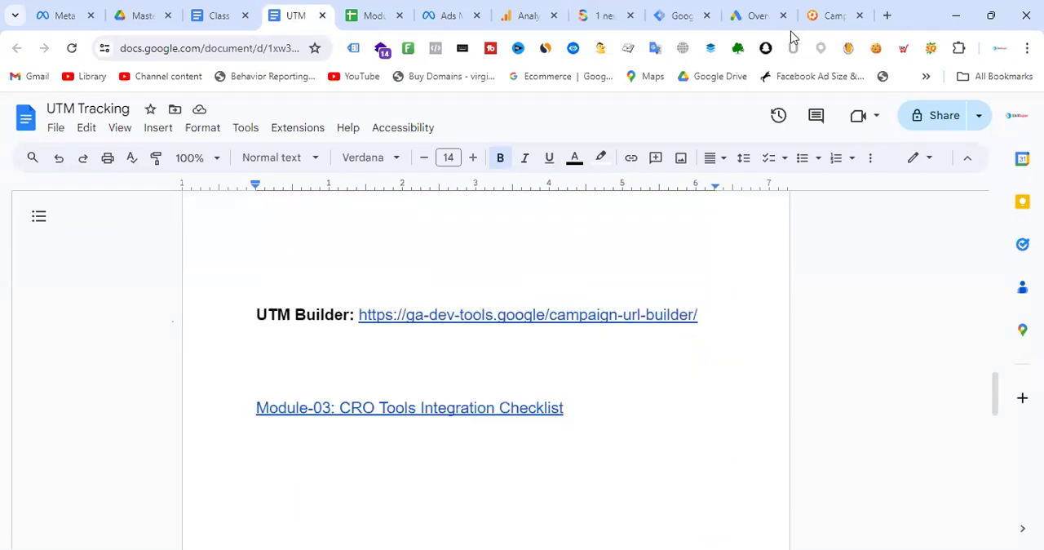
- In the Campaign URL Builder, clear the website URL, campaign source and campaign medium
{"action": "left_click", "coordinate": [819, 15]}
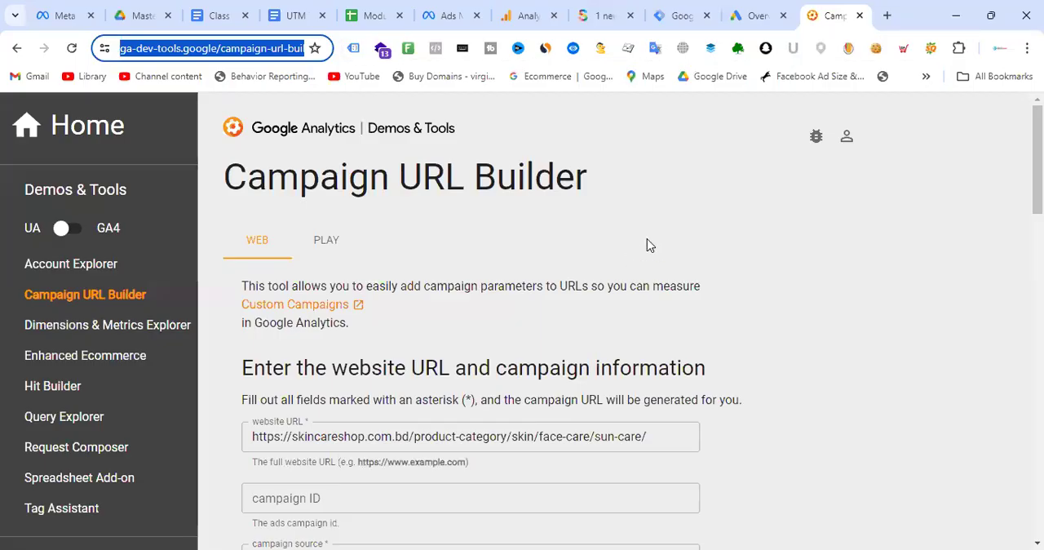
{"action": "scroll", "coordinate": [650, 245], "scroll_direction": "down", "scroll_amount": 3}
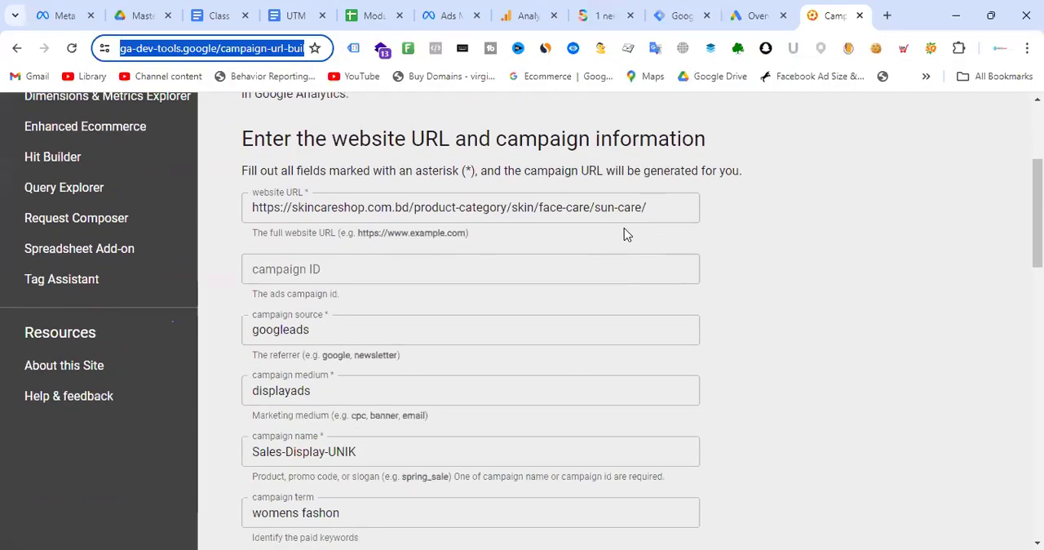
{"action": "left_click", "coordinate": [389, 211]}
{"action": "key", "text": "ctrl+a"}
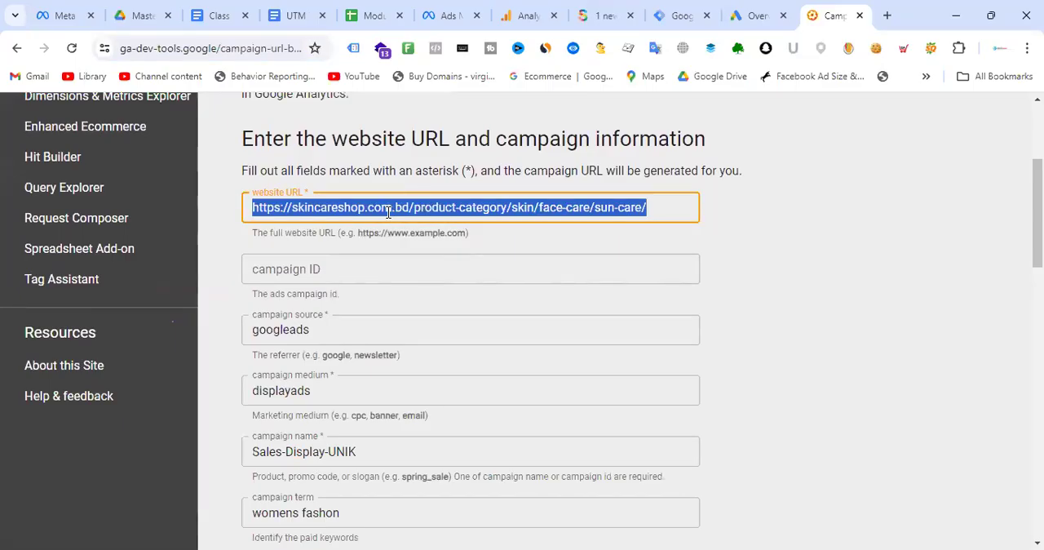
{"action": "key", "text": "BackSpace"}
{"action": "left_click", "coordinate": [349, 328]}
{"action": "key", "text": "ctrl+a"}
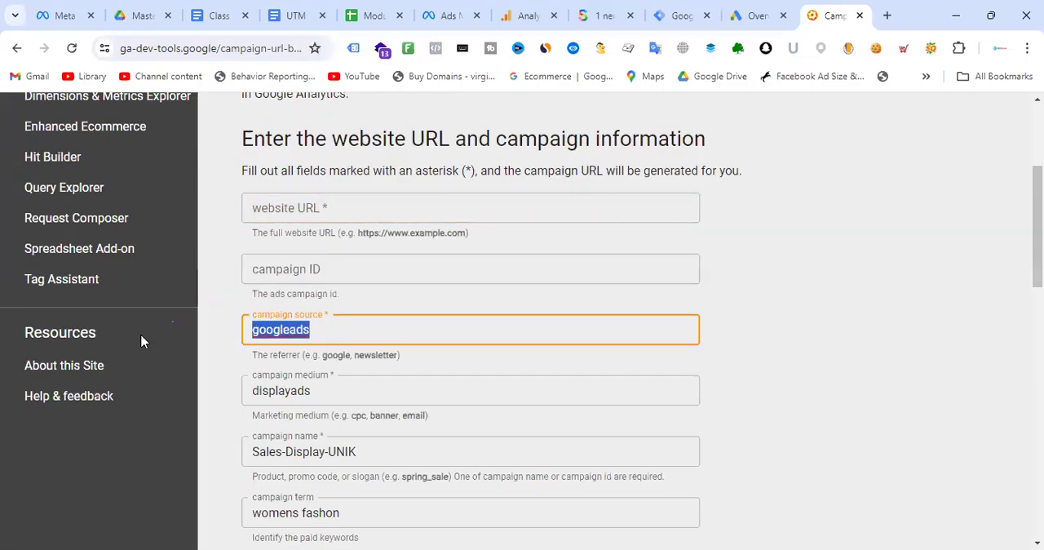
{"action": "key", "text": "BackSpace"}
{"action": "key", "text": "Tab"}
{"action": "key", "text": "BackSpace"}
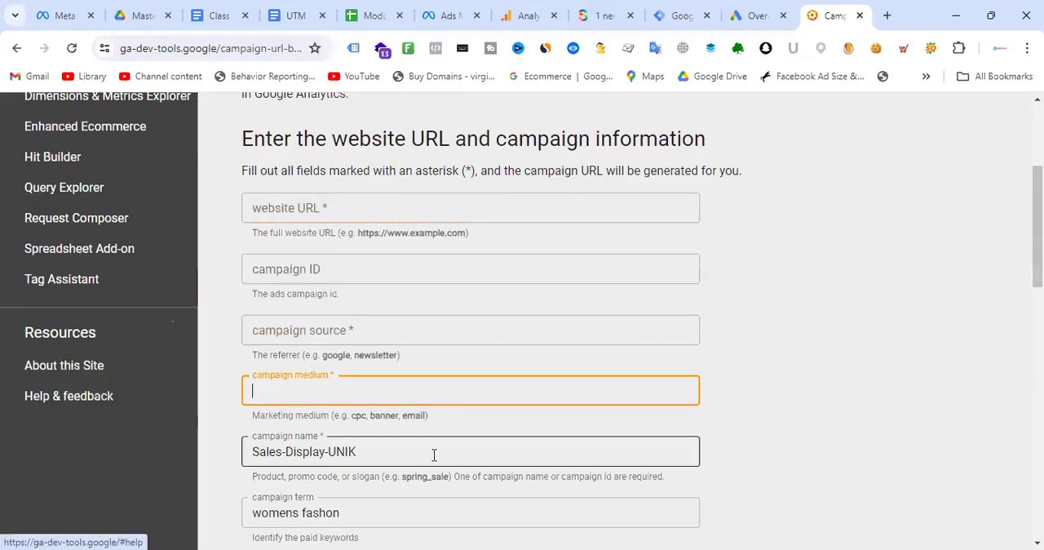
- Clear the campaign name and campaign term in the Campaign URL Builder form
{"action": "left_click", "coordinate": [433, 454]}
{"action": "key", "text": "ctrl+a"}
{"action": "key", "text": "BackSpace"}
{"action": "scroll", "coordinate": [370, 377], "scroll_direction": "down", "scroll_amount": 2}
{"action": "key", "text": "Tab"}
{"action": "key", "text": "BackSpace"}
{"action": "left_click", "coordinate": [794, 300]}
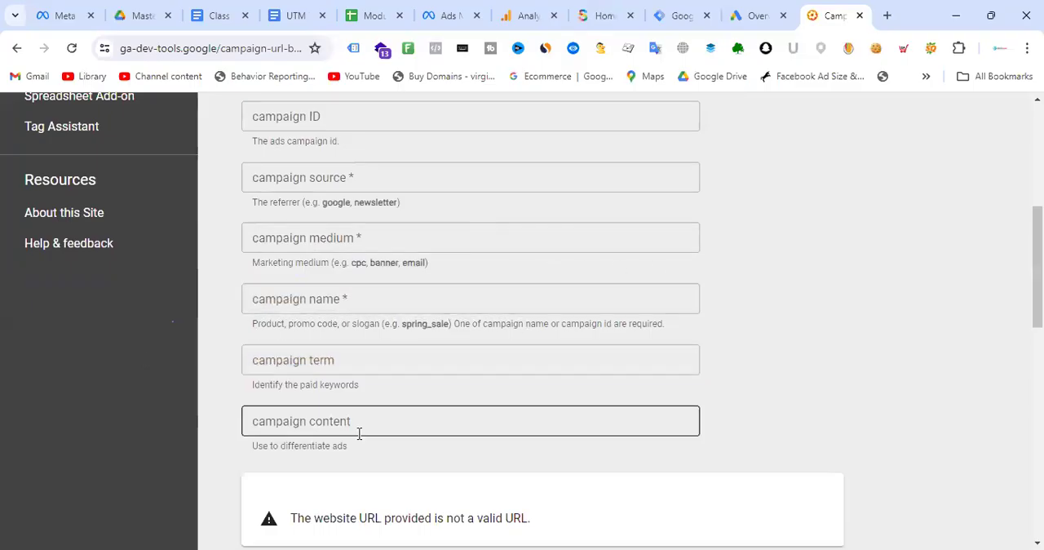
{"action": "scroll", "coordinate": [566, 278], "scroll_direction": "up", "scroll_amount": 3}
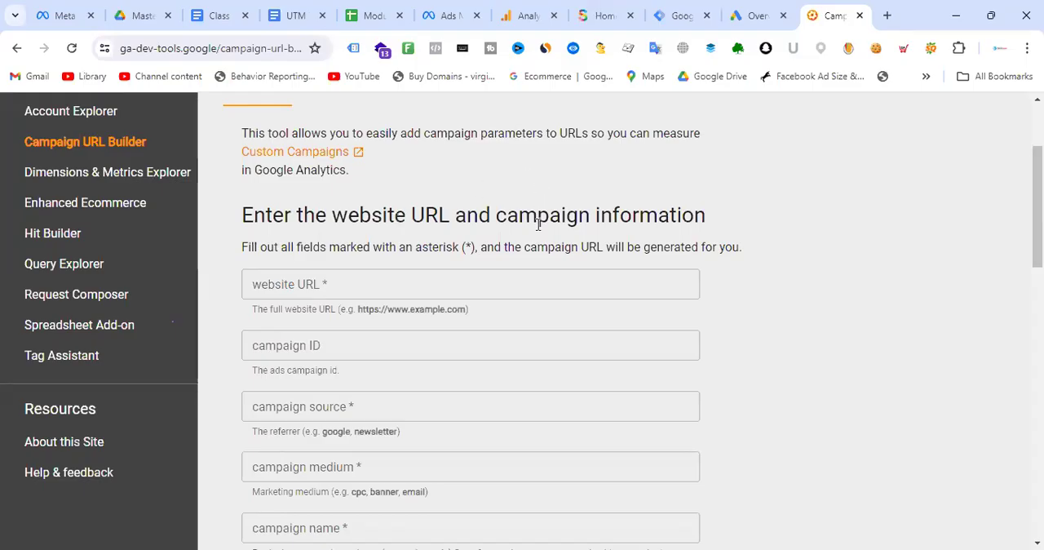
{"action": "scroll", "coordinate": [530, 205], "scroll_direction": "down", "scroll_amount": 1}
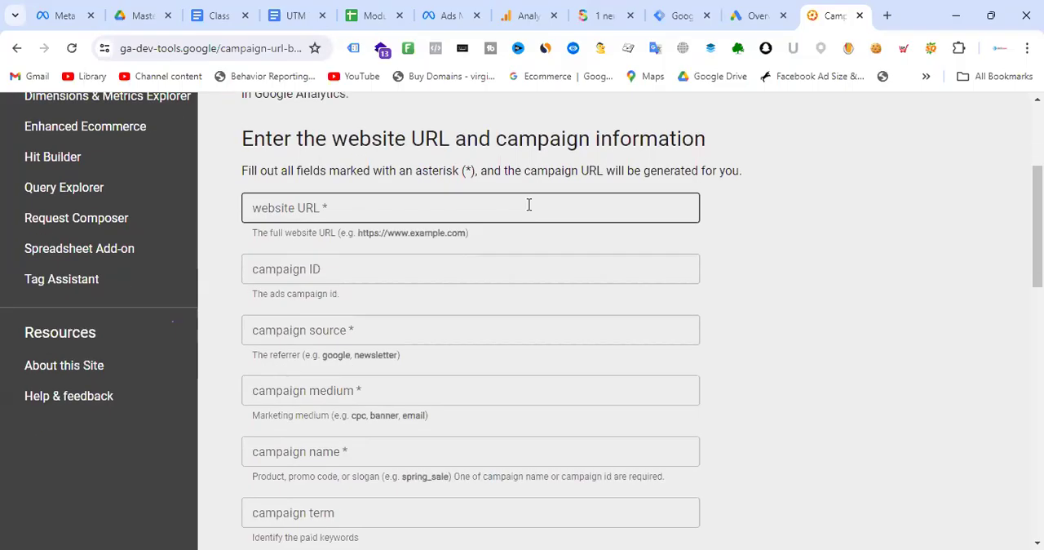
{"action": "scroll", "coordinate": [529, 204], "scroll_direction": "up", "scroll_amount": 1}
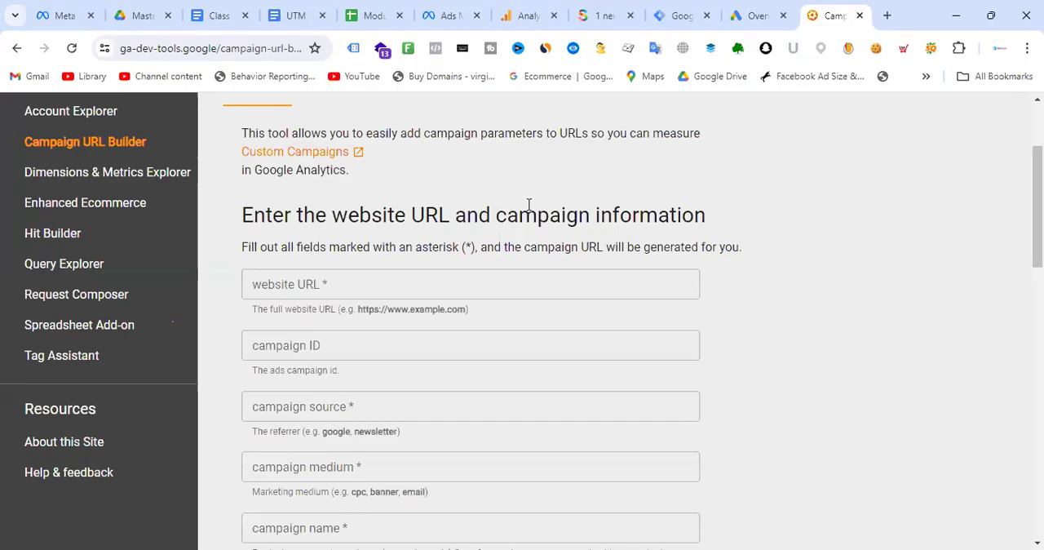
- Search Google for "web hosting" in a new tab and open the sponsored Hostinger result
{"action": "left_click", "coordinate": [887, 15]}
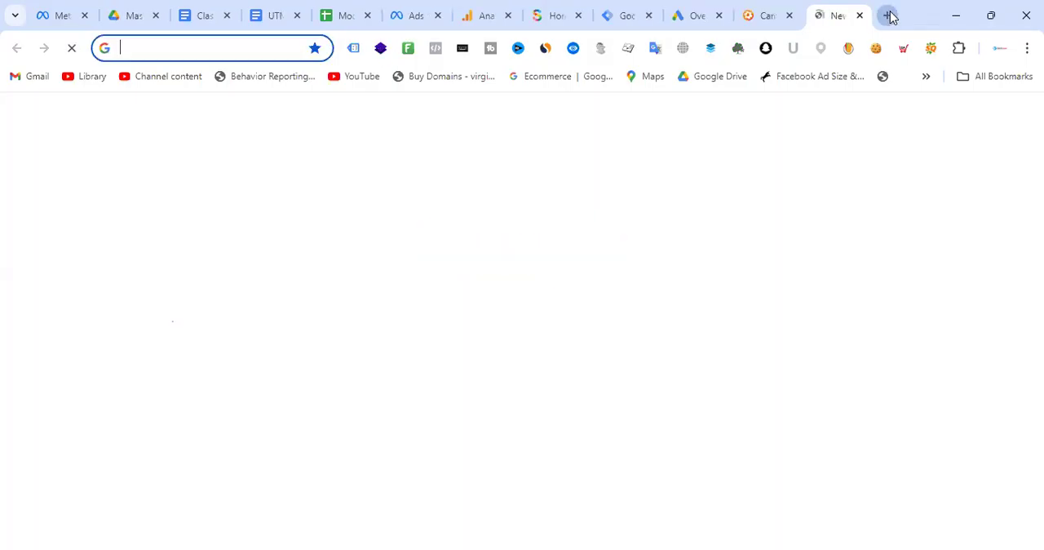
{"action": "type", "text": "web hosting"}
{"action": "key", "text": "Return"}
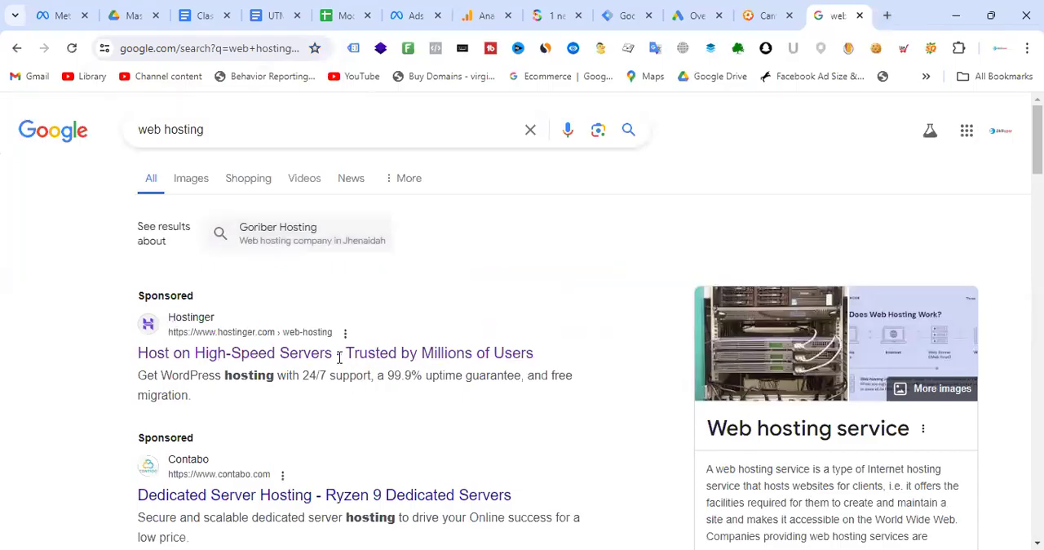
{"action": "left_click", "coordinate": [338, 362]}
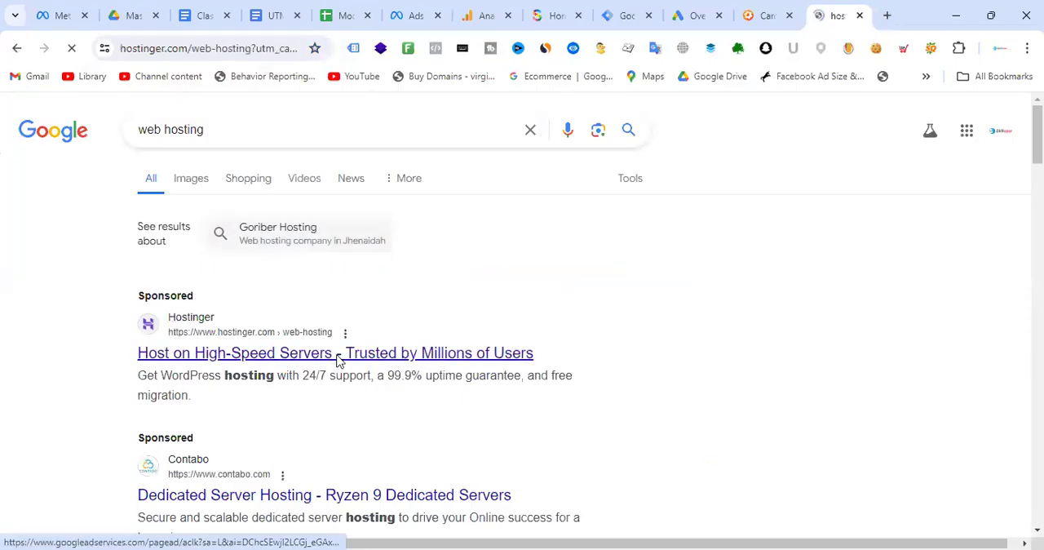
- Copy the Hostinger page's full URL into the Class Note document above Class-02: Homework-02 and highlight everything from utm_campaign onward
{"action": "left_click", "coordinate": [204, 48]}
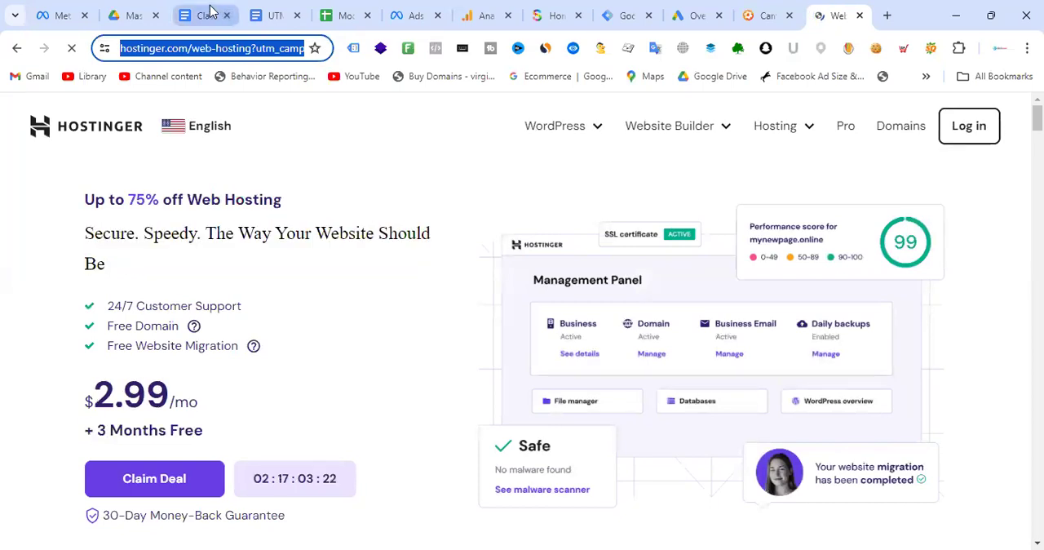
{"action": "left_click", "coordinate": [206, 15]}
{"action": "left_click", "coordinate": [483, 314]}
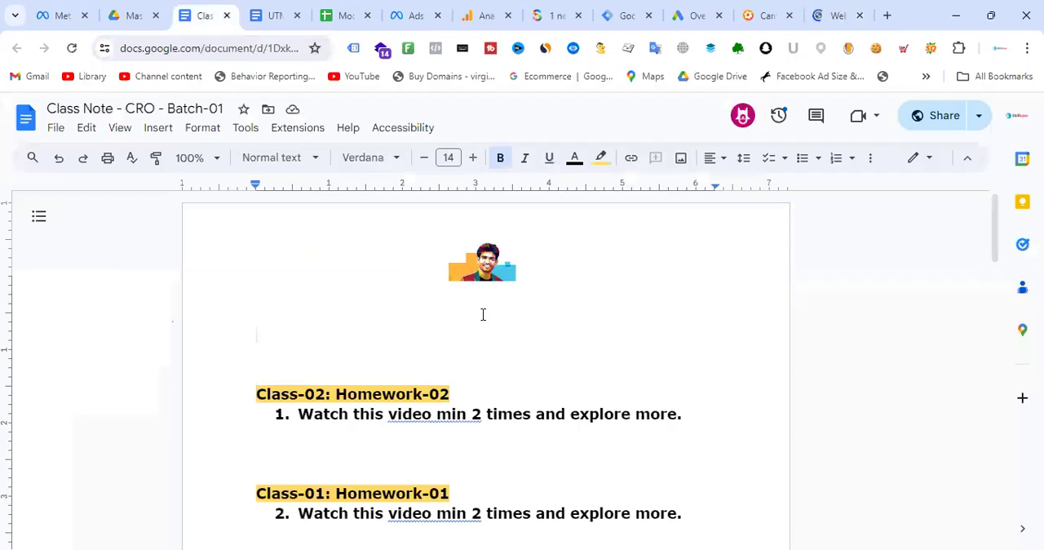
{"action": "type", "text": "https://www.hostinger.com/web-hosting?utm_campaign=Generic-Hosting|NT:SE|LO:BD&utm_medium=ppc&gad_source=1&gclid=CjwKCAjw1emzBhB8EiwAHwZZxacS9jjRIMxRwznW5l52HFPhqNk7W0zs1cbbwGQMrfacpVsLW3aaPxoCaWgQAvD_BwE"}
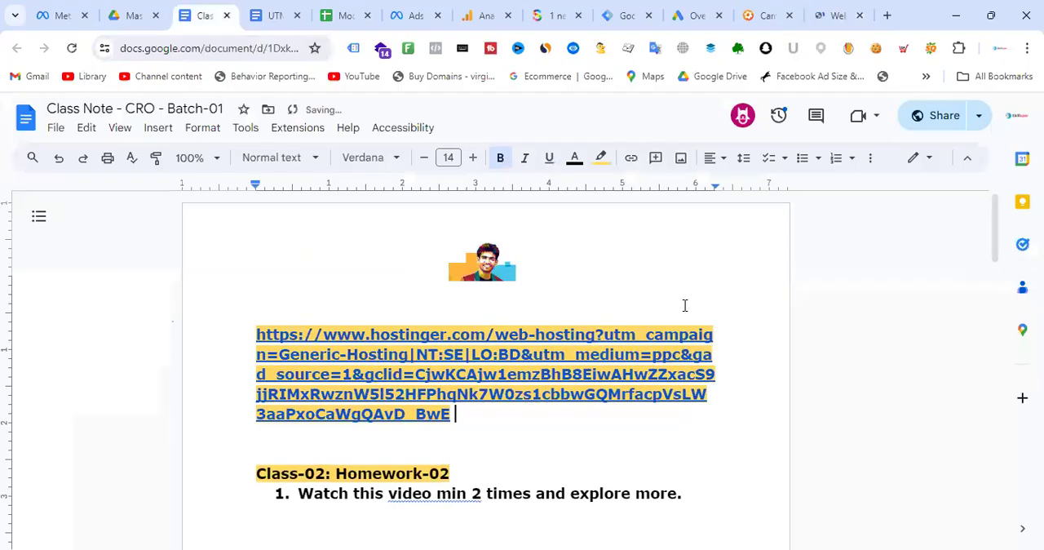
{"action": "left_click_drag", "start_coordinate": [605, 336], "coordinate": [666, 407]}
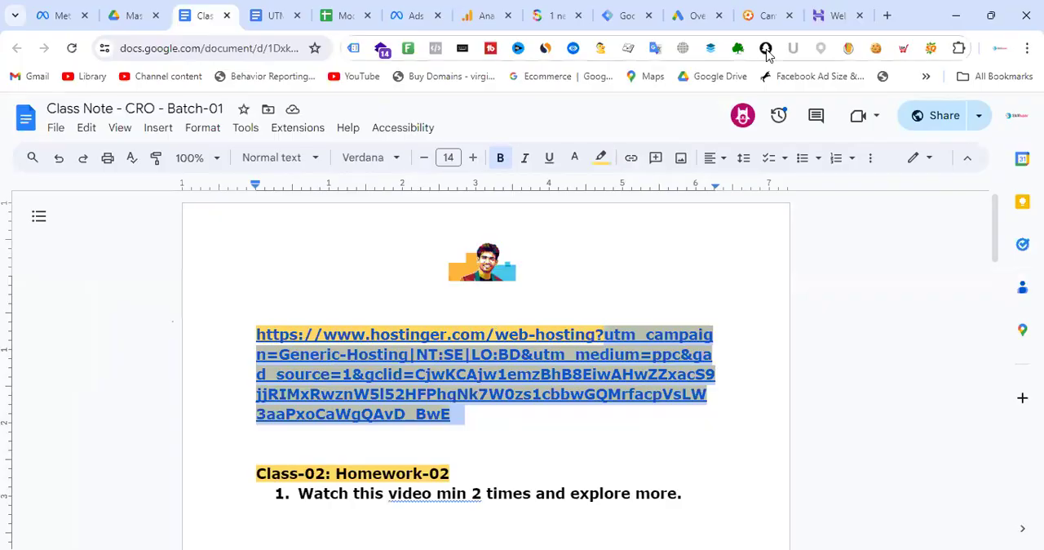
- Return to the Google results for "web hosting" and reopen the sponsored Hostinger result
{"action": "left_click", "coordinate": [826, 14]}
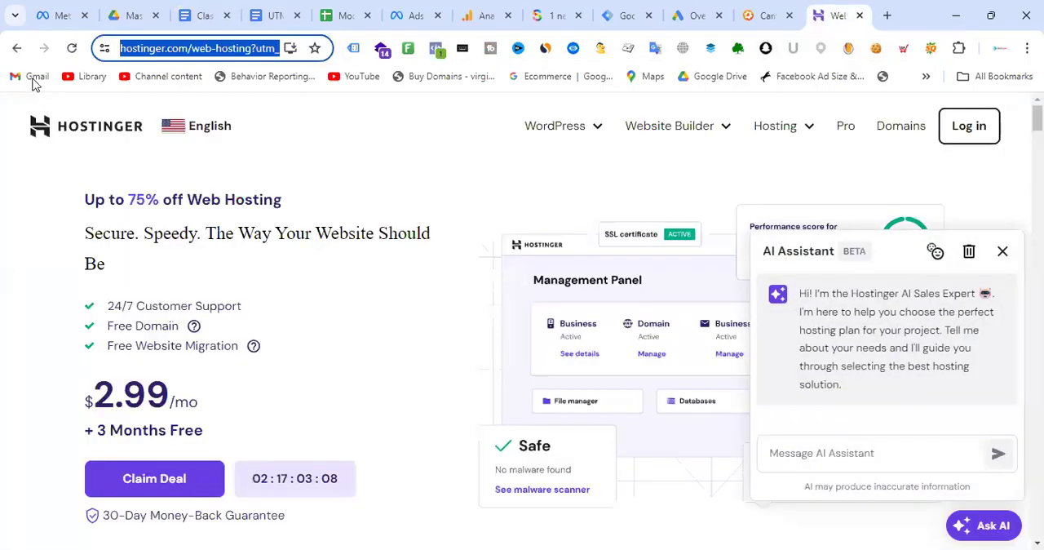
{"action": "left_click", "coordinate": [17, 48]}
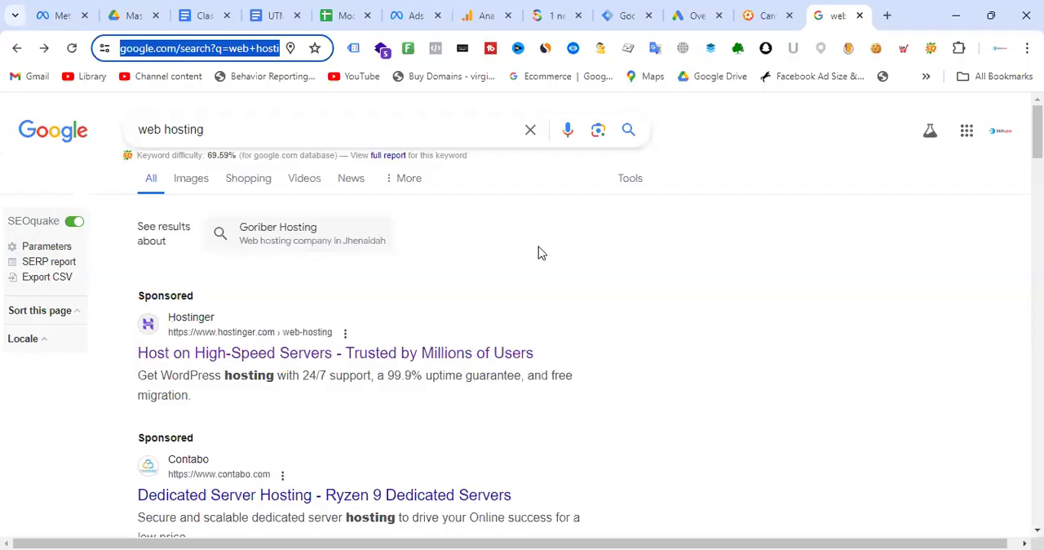
{"action": "left_click", "coordinate": [486, 15]}
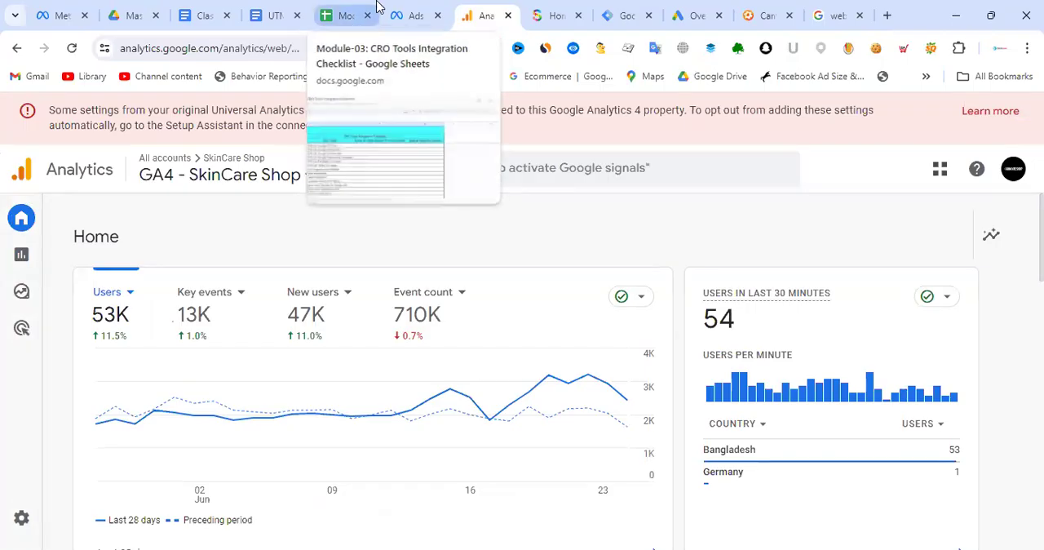
{"action": "left_click", "coordinate": [770, 13]}
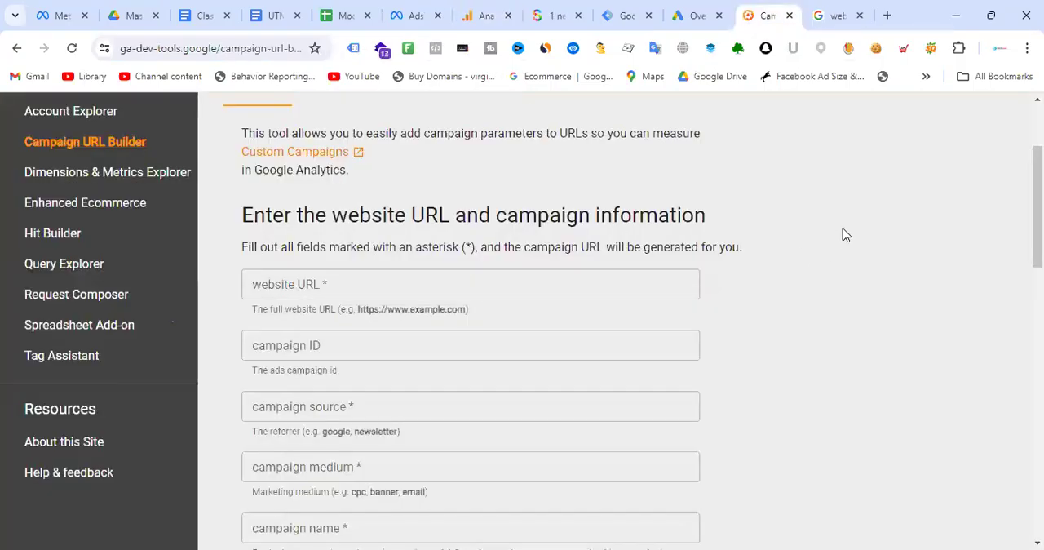
{"action": "key", "text": "ctrl+Tab"}
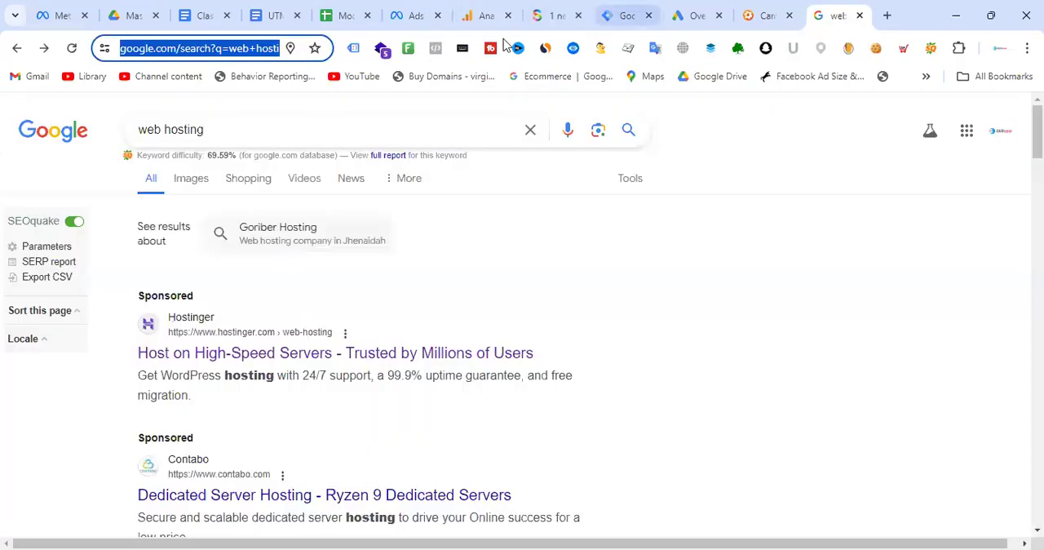
{"action": "left_click", "coordinate": [267, 352]}
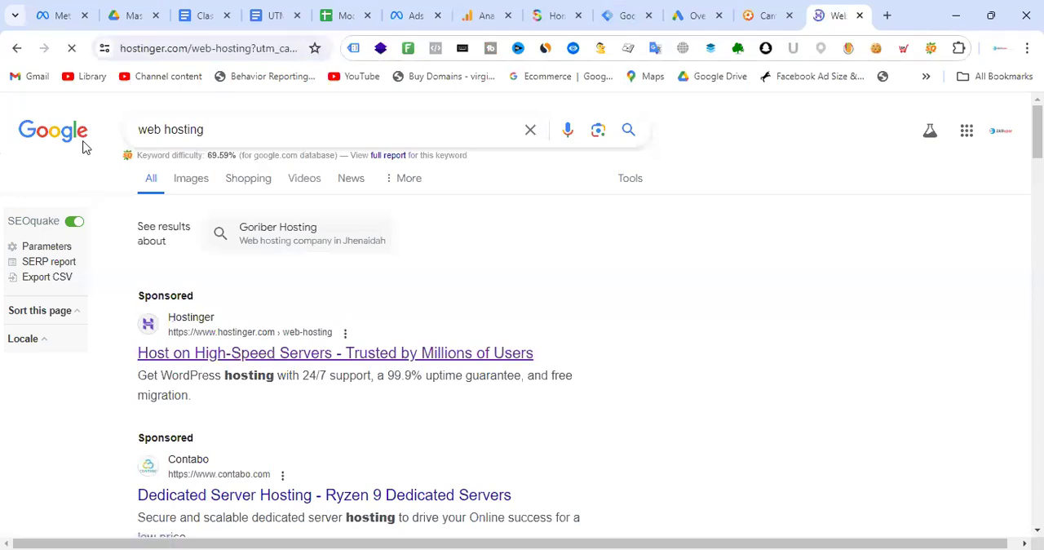
- Open the hostinger.com/web-hosting address without UTM parameters in a new tab
{"action": "left_click", "coordinate": [179, 48]}
{"action": "key", "text": "ctrl+c"}
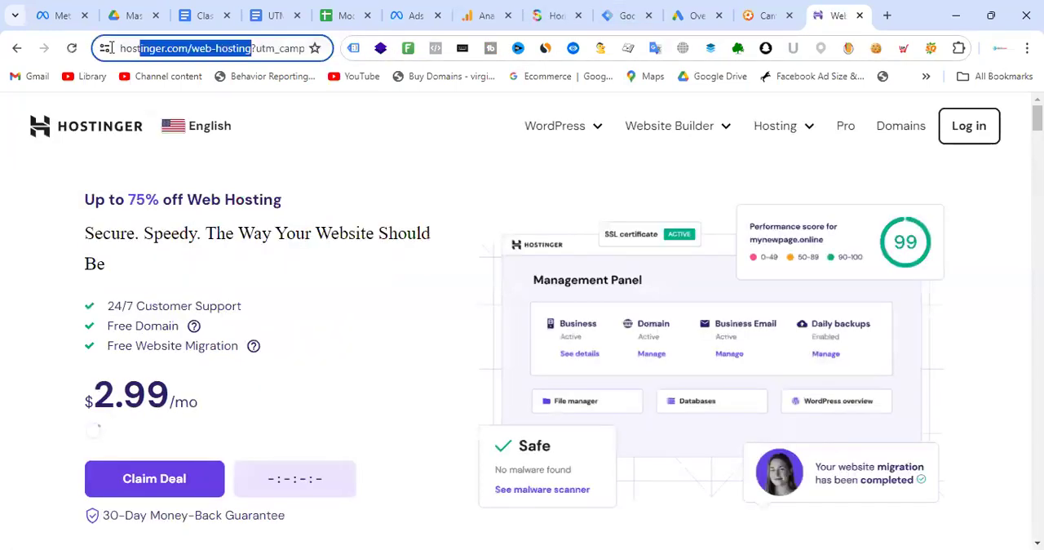
{"action": "left_click", "coordinate": [887, 15]}
{"action": "key", "text": "ctrl+v"}
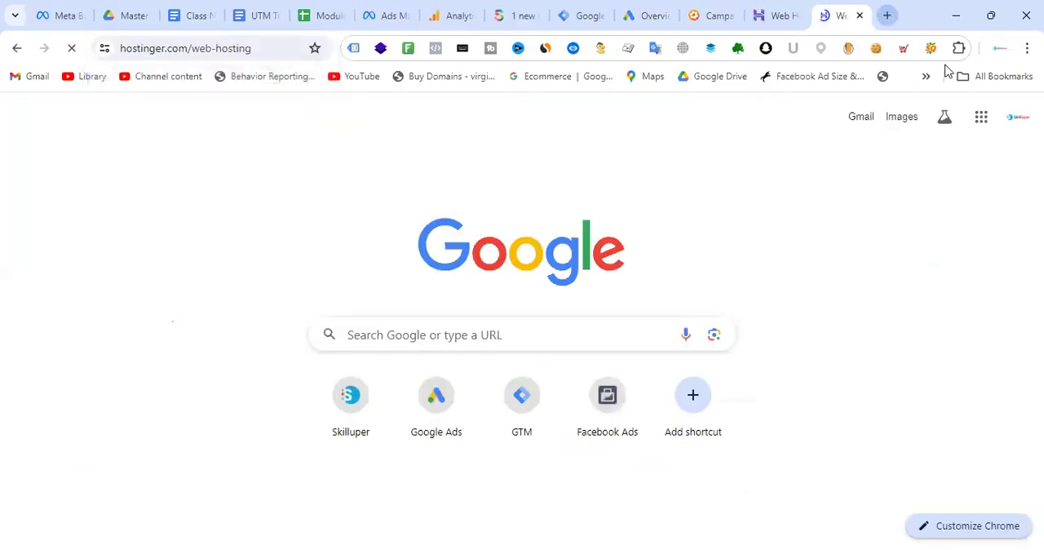
- Examine the ad-opened Hostinger page's URL at the question mark where the utm_campaign parameter starts
{"action": "left_click", "coordinate": [755, 10]}
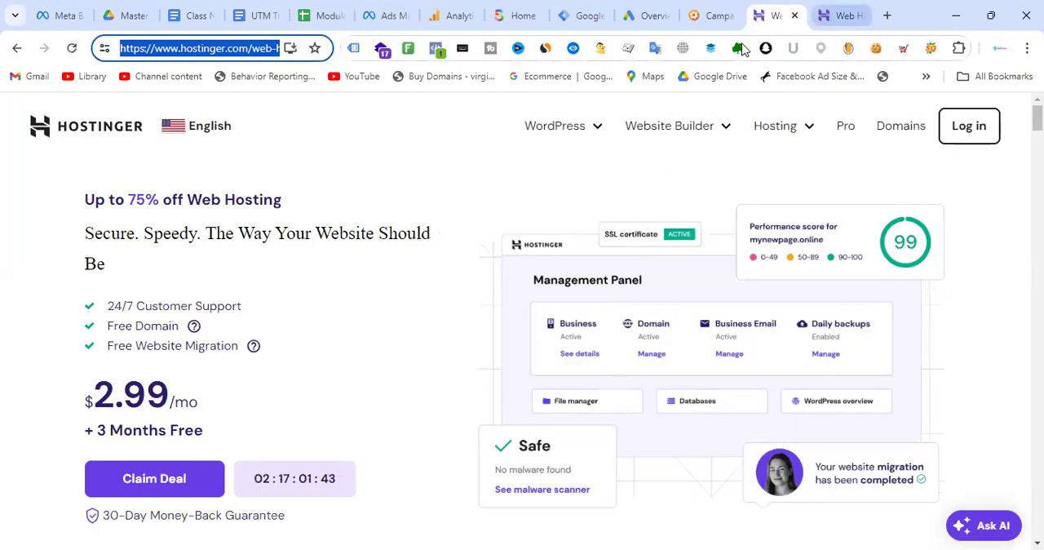
{"action": "left_click", "coordinate": [251, 49]}
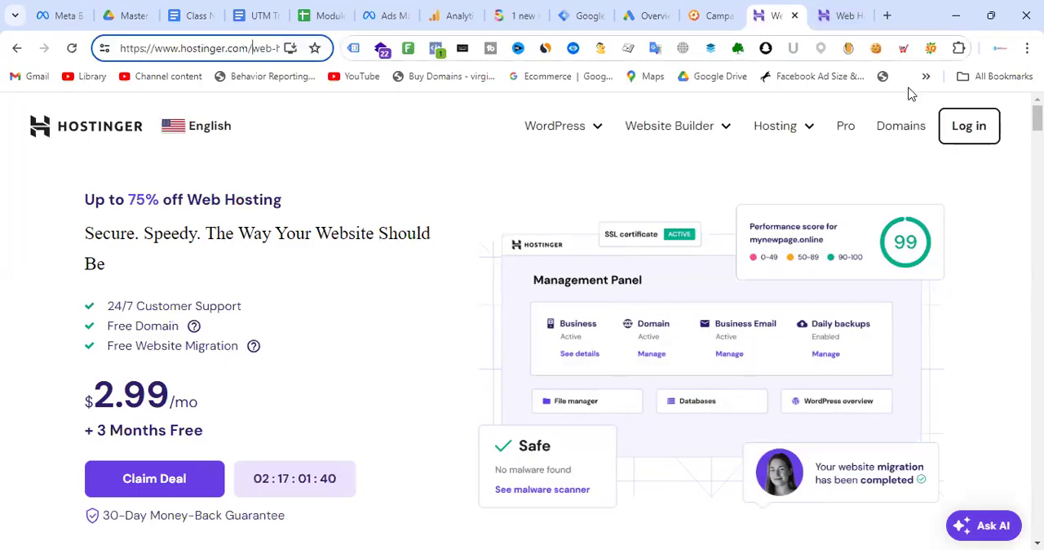
{"action": "key", "text": "Right"}
{"action": "key", "text": "Right"}
{"action": "key", "text": "Right"}
{"action": "key", "text": "Right"}
{"action": "key", "text": "Right"}
{"action": "key", "text": "Right"}
{"action": "key", "text": "Right"}
{"action": "key", "text": "Right"}
{"action": "key", "text": "Right"}
{"action": "key", "text": "Right"}
{"action": "key", "text": "Right"}
{"action": "key", "text": "Right"}
{"action": "key", "text": "Right"}
{"action": "key", "text": "Right"}
{"action": "key", "text": "Right"}
{"action": "key", "text": "Right"}
{"action": "key", "text": "Right"}
{"action": "key", "text": "Right"}
{"action": "key", "text": "Right"}
{"action": "key", "text": "Right"}
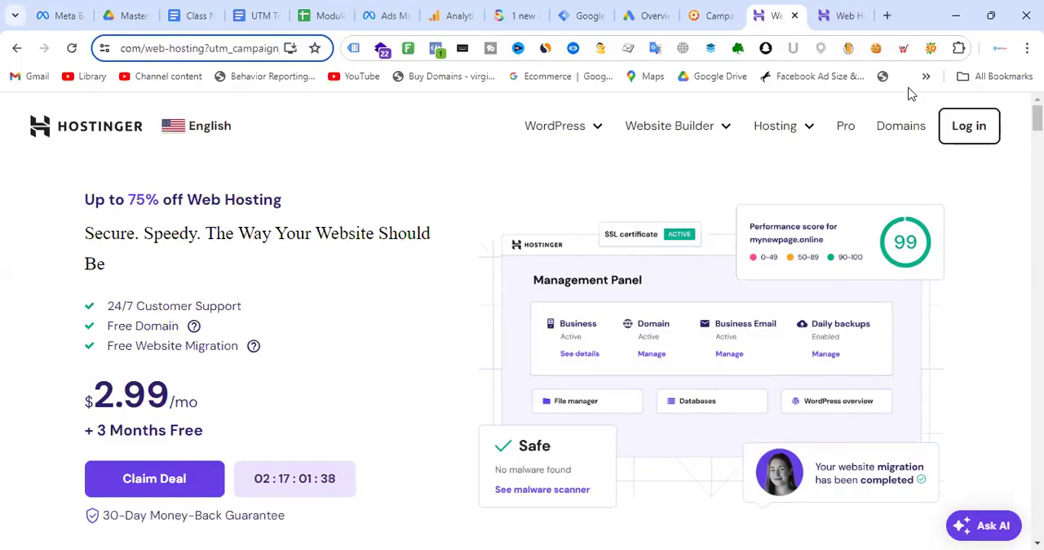
{"action": "key", "text": "Left"}
{"action": "key", "text": "Left"}
{"action": "key", "text": "Left"}
{"action": "key", "text": "Left"}
{"action": "key", "text": "Left"}
{"action": "key", "text": "Left"}
{"action": "key", "text": "Left"}
{"action": "key", "text": "Left"}
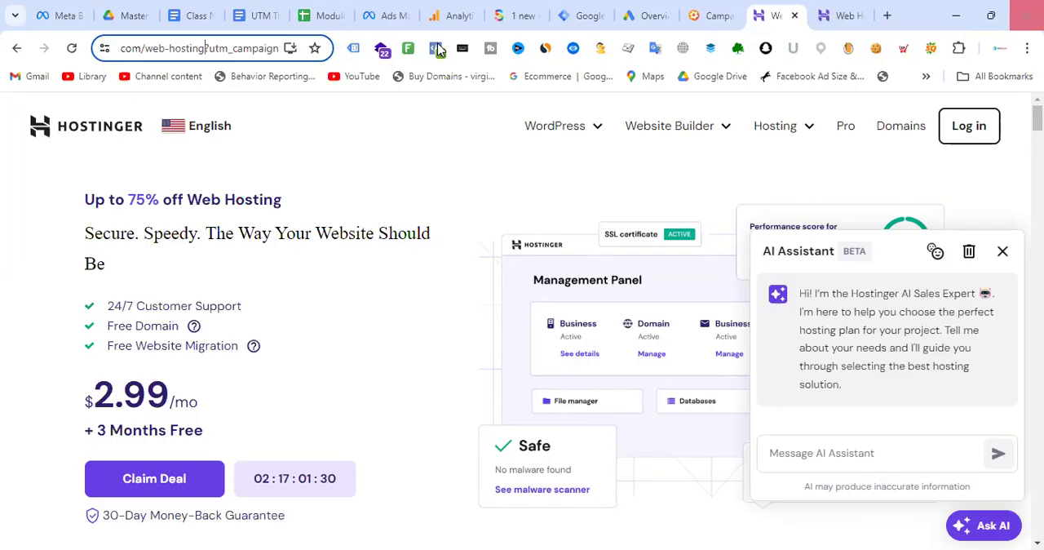
- Open the Body Spray category under Fragrance on the SkinCare Shop website and copy its page URL
{"action": "left_click", "coordinate": [711, 15]}
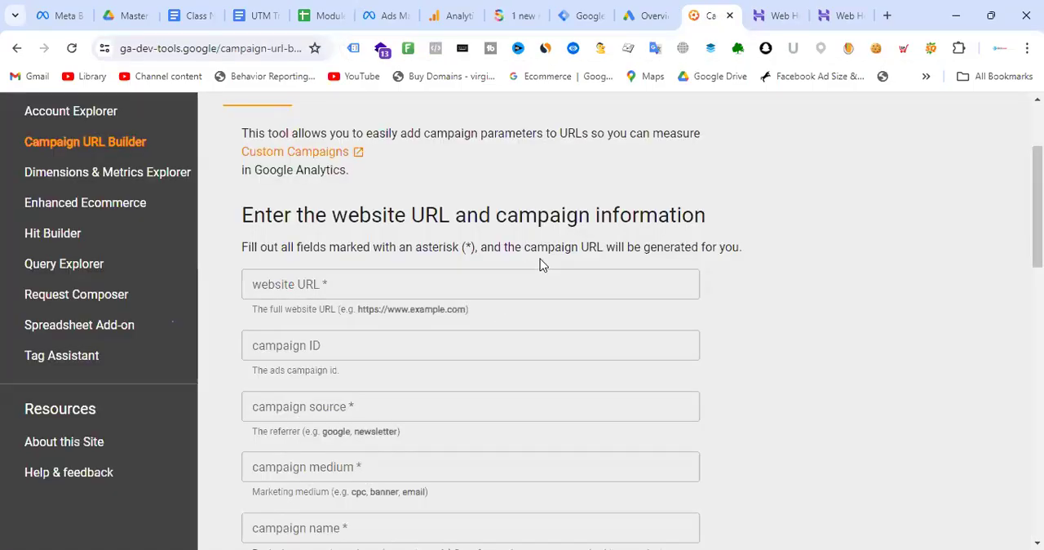
{"action": "left_click", "coordinate": [515, 14]}
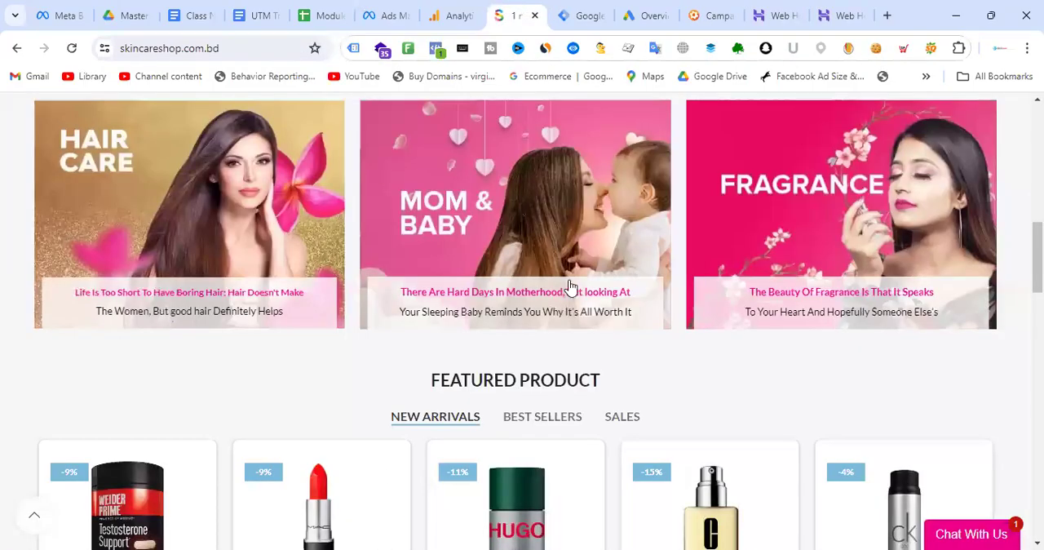
{"action": "scroll", "coordinate": [572, 319], "scroll_direction": "up", "scroll_amount": 10}
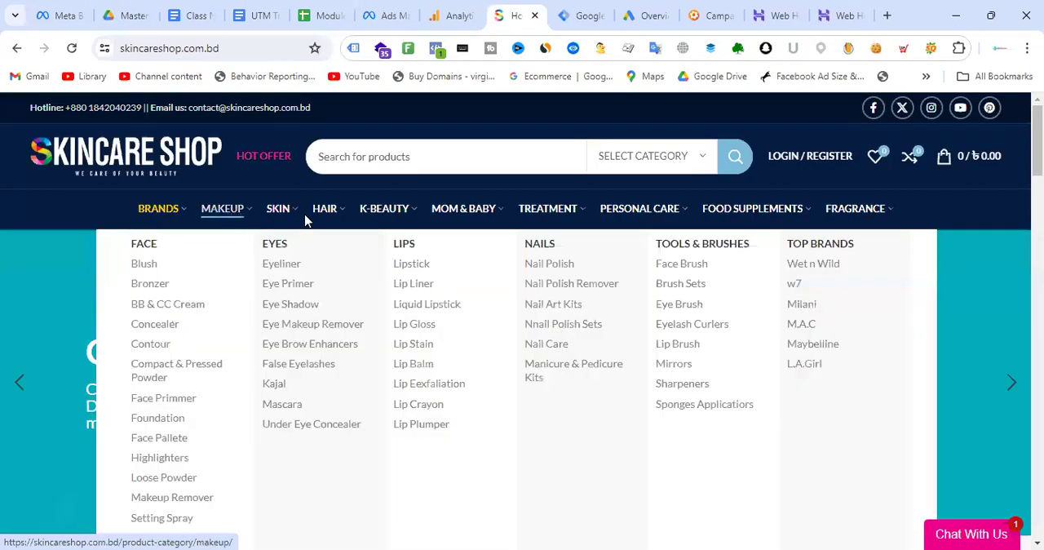
{"action": "mouse_move", "coordinate": [866, 215]}
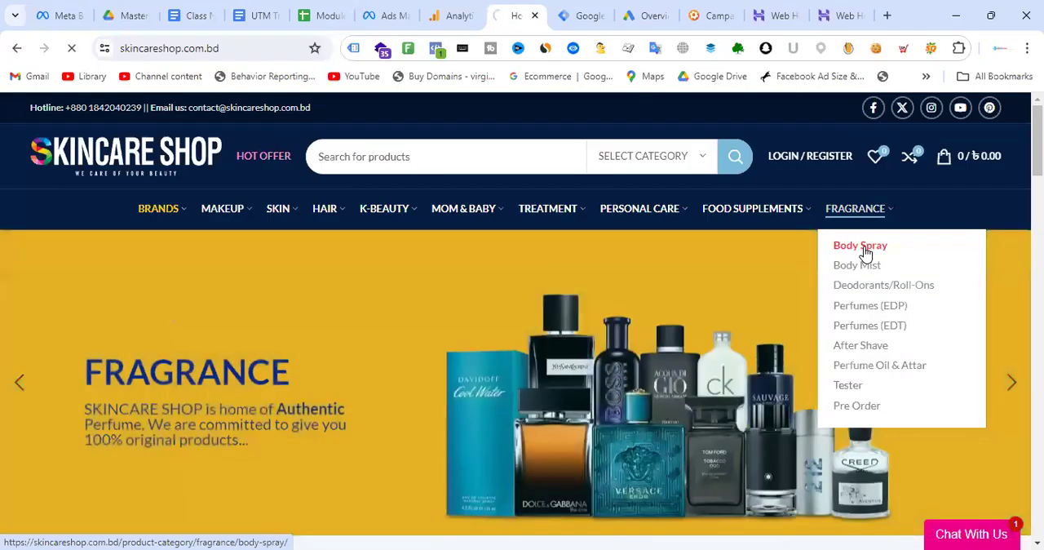
{"action": "left_click", "coordinate": [866, 252]}
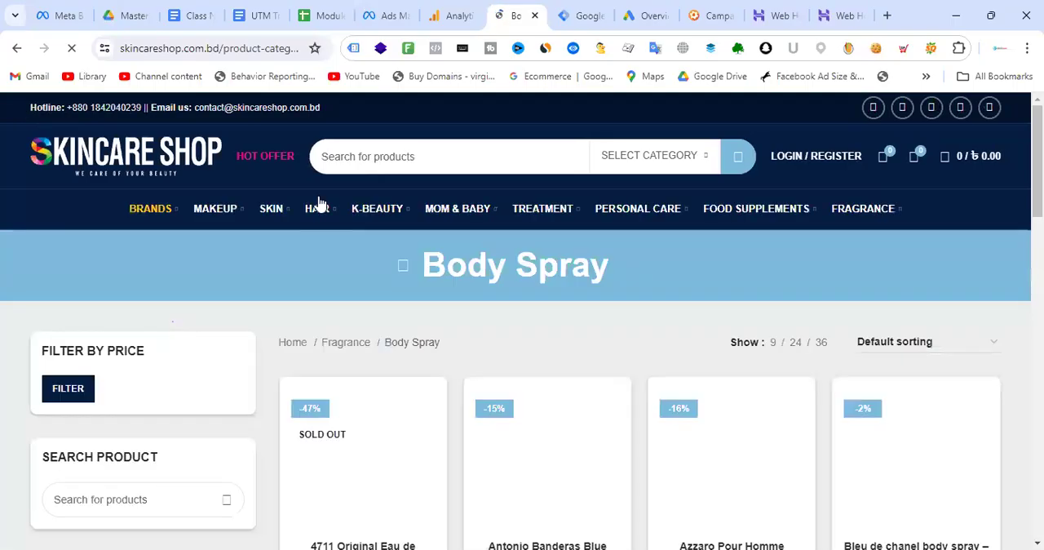
{"action": "left_click", "coordinate": [210, 51]}
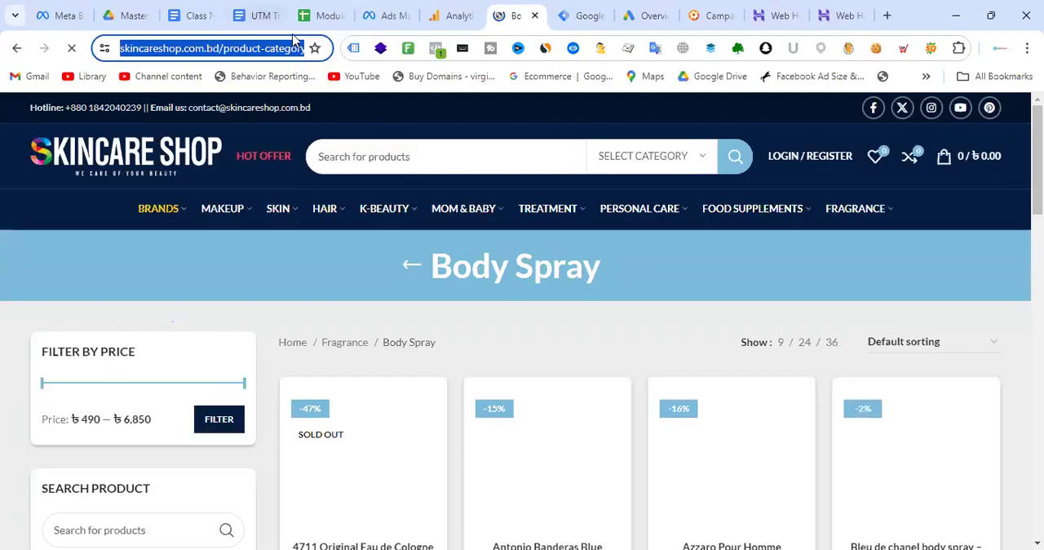
- Add blank lines above the Hostinger URL in the Class Note document and paste the Body Spray page URL at the beginning
{"action": "left_click", "coordinate": [191, 16]}
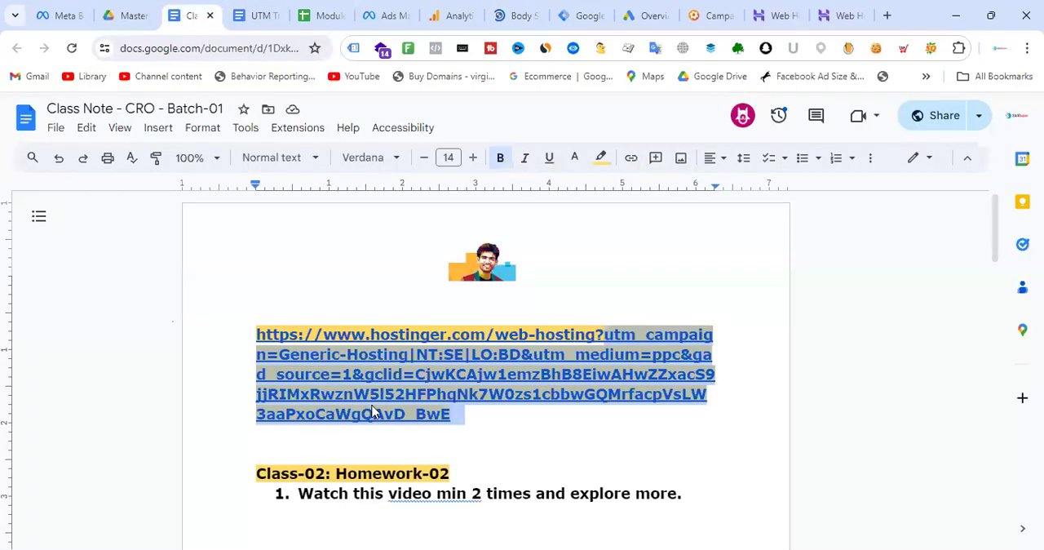
{"action": "left_click", "coordinate": [358, 293]}
{"action": "key", "text": "Return"}
{"action": "key", "text": "Return"}
{"action": "key", "text": "Return"}
{"action": "key", "text": "Return"}
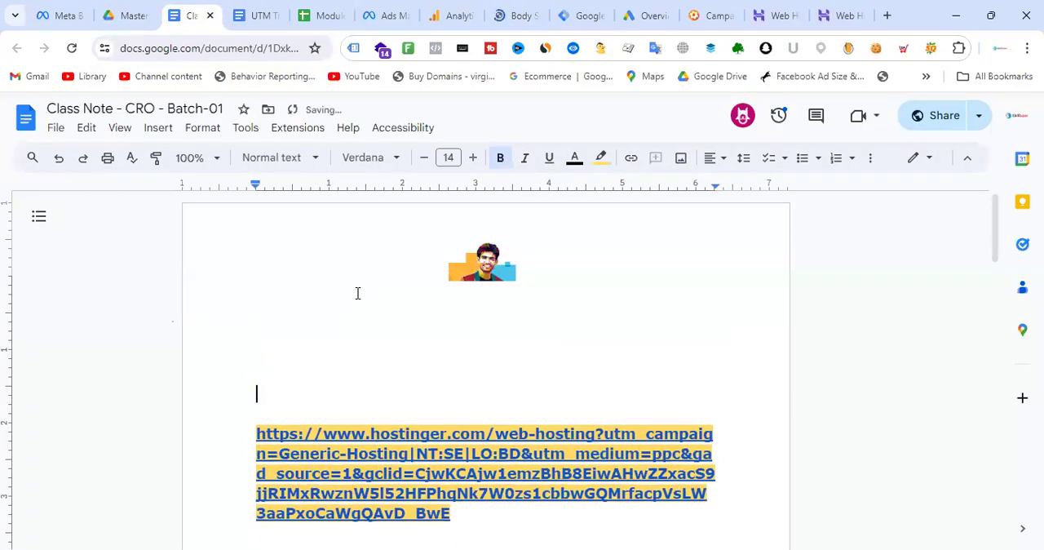
{"action": "left_click", "coordinate": [303, 314]}
{"action": "key", "text": "ctrl+v"}
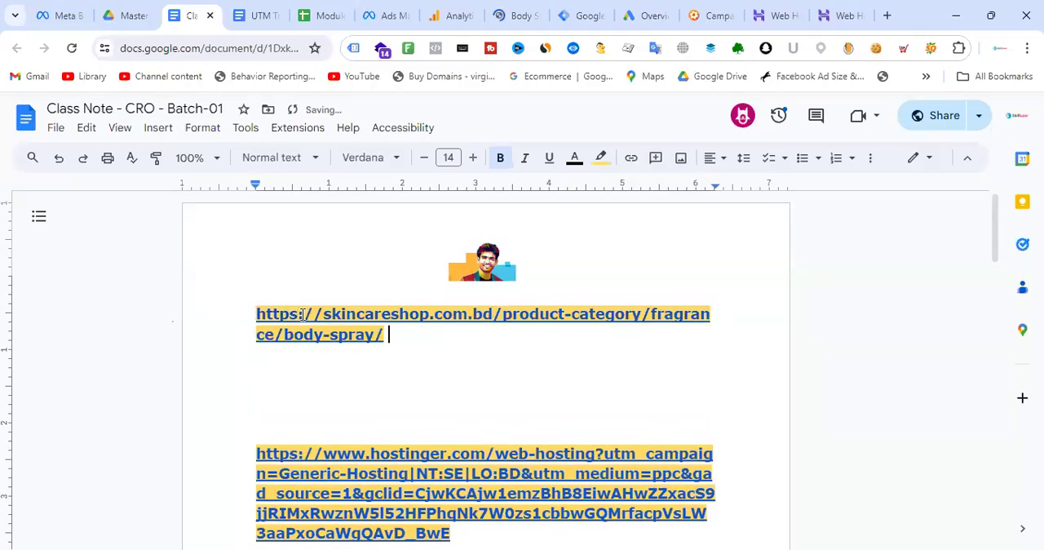
- Remove the yellow highlight from the Body Spray URL in the Class Note document
{"action": "left_click_drag", "start_coordinate": [401, 354], "coordinate": [231, 317]}
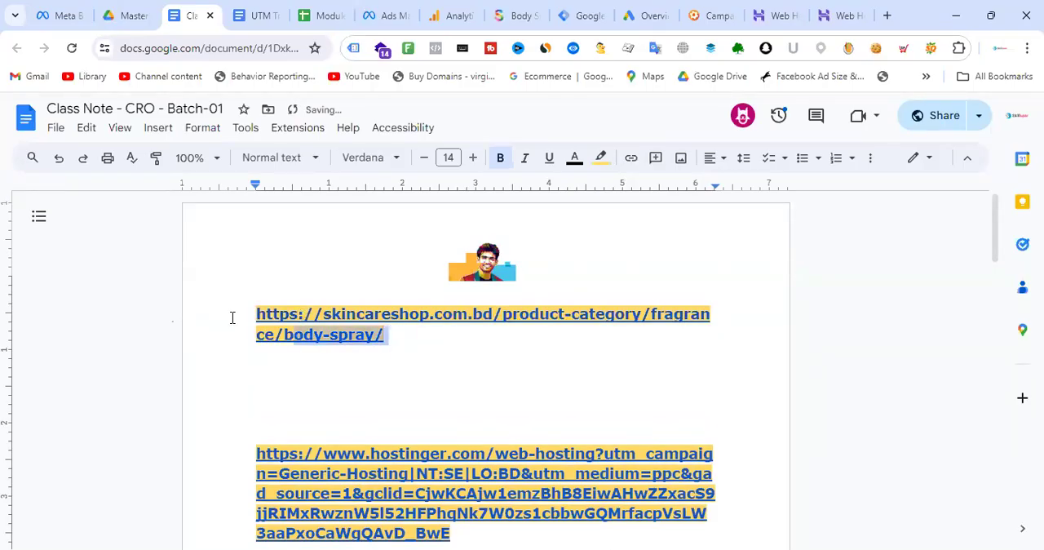
{"action": "left_click", "coordinate": [600, 158]}
{"action": "left_click", "coordinate": [756, 216]}
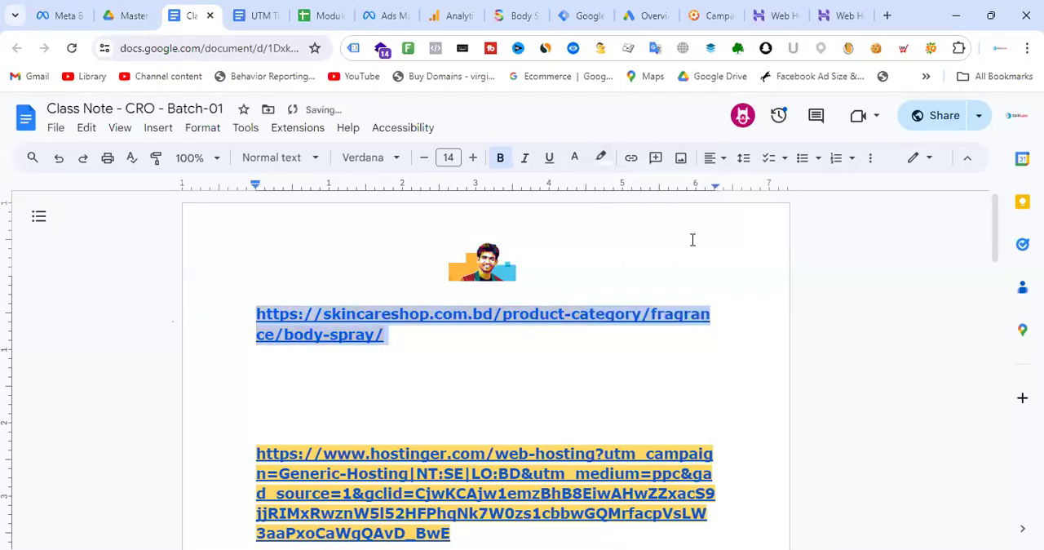
{"action": "left_click", "coordinate": [450, 348]}
{"action": "left_click_drag", "start_coordinate": [393, 342], "coordinate": [252, 324]}
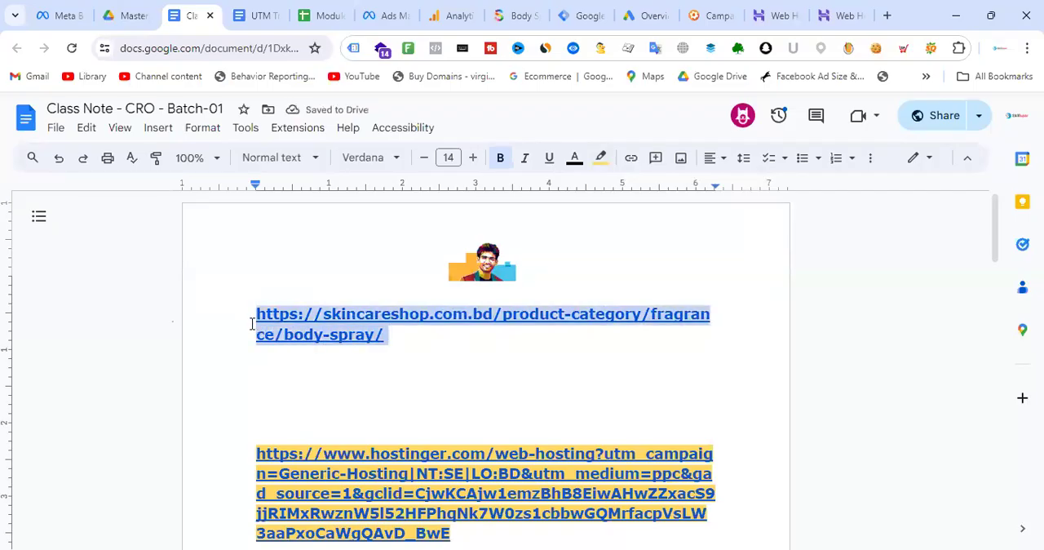
{"action": "left_click", "coordinate": [422, 342]}
{"action": "left_click_drag", "start_coordinate": [359, 336], "coordinate": [240, 321]}
{"action": "left_click", "coordinate": [398, 338]}
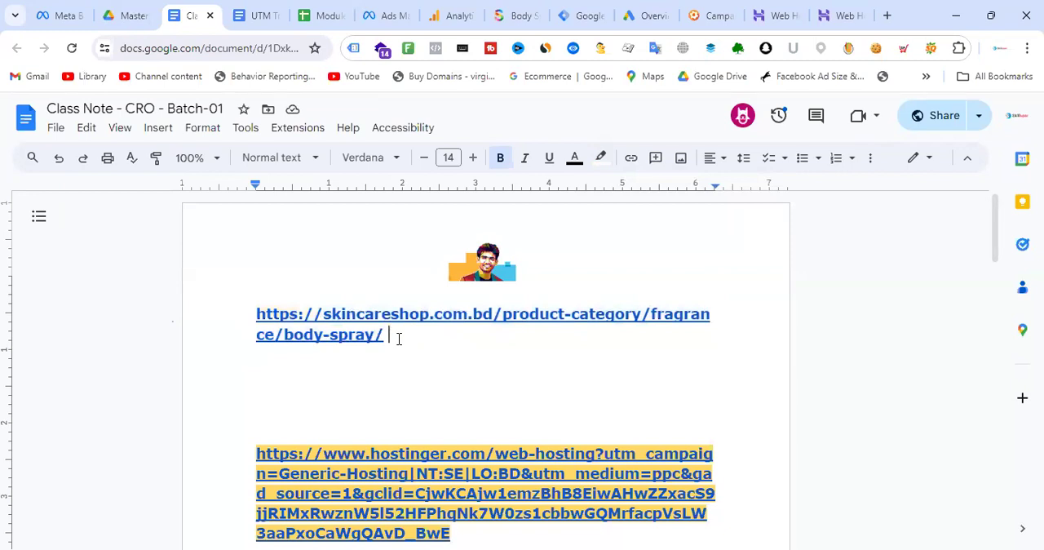
{"action": "mouse_move", "coordinate": [395, 337]}
{"action": "left_mouse_down"}
{"action": "mouse_move", "coordinate": [253, 336]}
{"action": "mouse_move", "coordinate": [238, 321]}
{"action": "left_mouse_up"}
{"action": "left_click", "coordinate": [412, 345]}
{"action": "left_click_drag", "start_coordinate": [413, 345], "coordinate": [252, 314]}
{"action": "left_click", "coordinate": [445, 340]}
{"action": "left_click_drag", "start_coordinate": [418, 348], "coordinate": [220, 324]}
{"action": "left_click", "coordinate": [396, 341]}
{"action": "left_click_drag", "start_coordinate": [383, 334], "coordinate": [252, 315]}
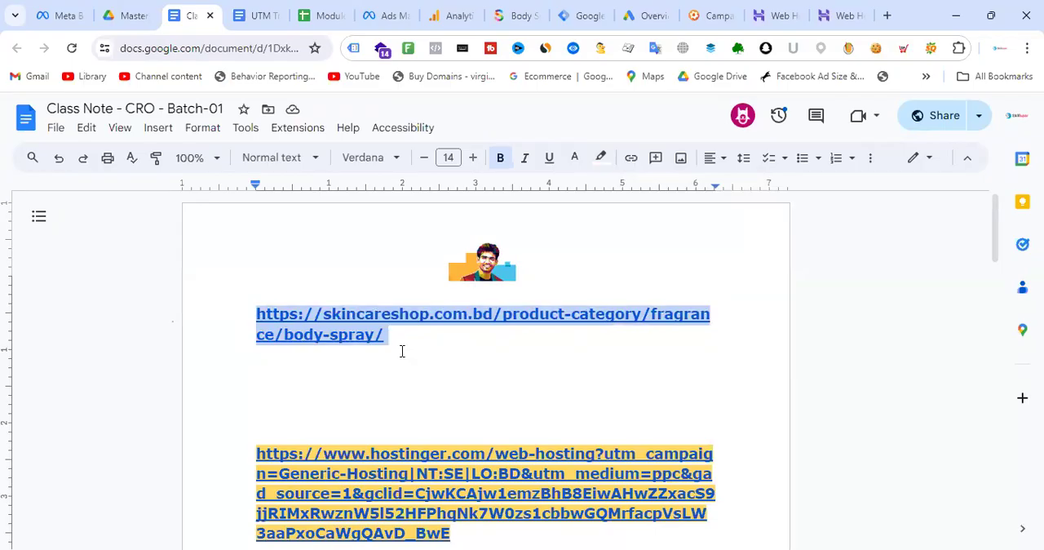
{"action": "left_click_drag", "start_coordinate": [407, 340], "coordinate": [211, 308]}
{"action": "left_click", "coordinate": [431, 333]}
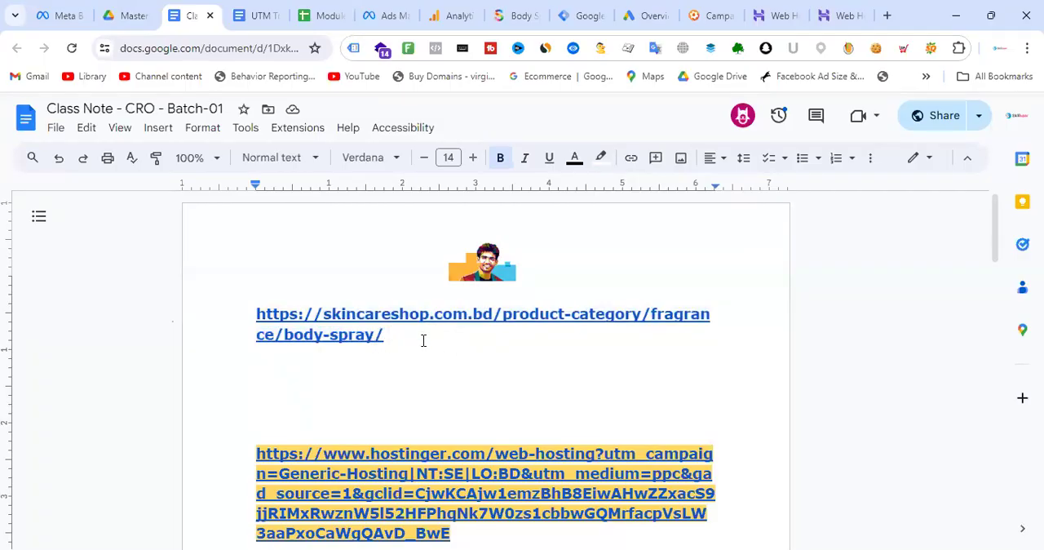
{"action": "left_click_drag", "start_coordinate": [390, 341], "coordinate": [243, 313]}
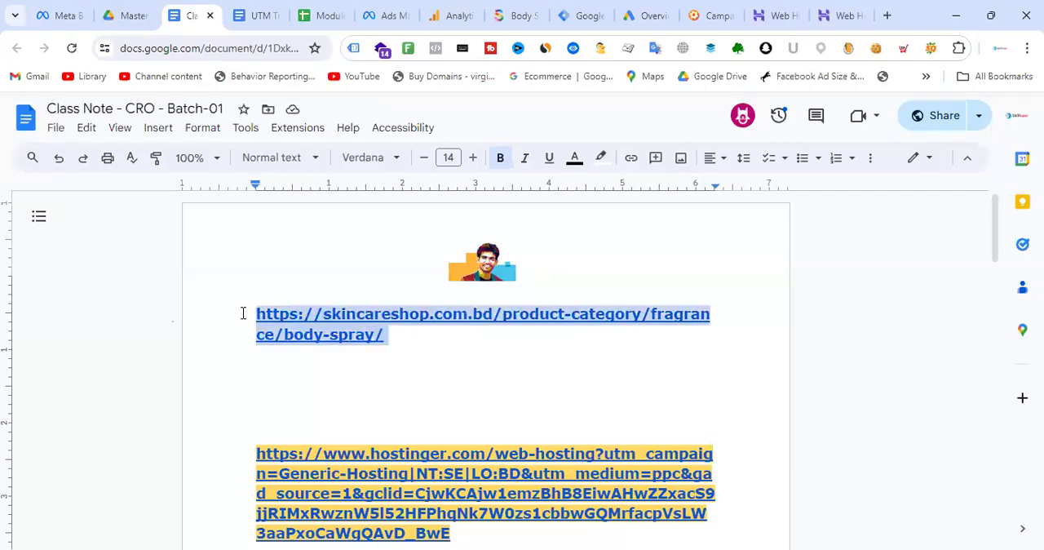
{"action": "left_click", "coordinate": [440, 350]}
{"action": "left_click", "coordinate": [394, 333]}
{"action": "triple_click", "coordinate": [394, 334]}
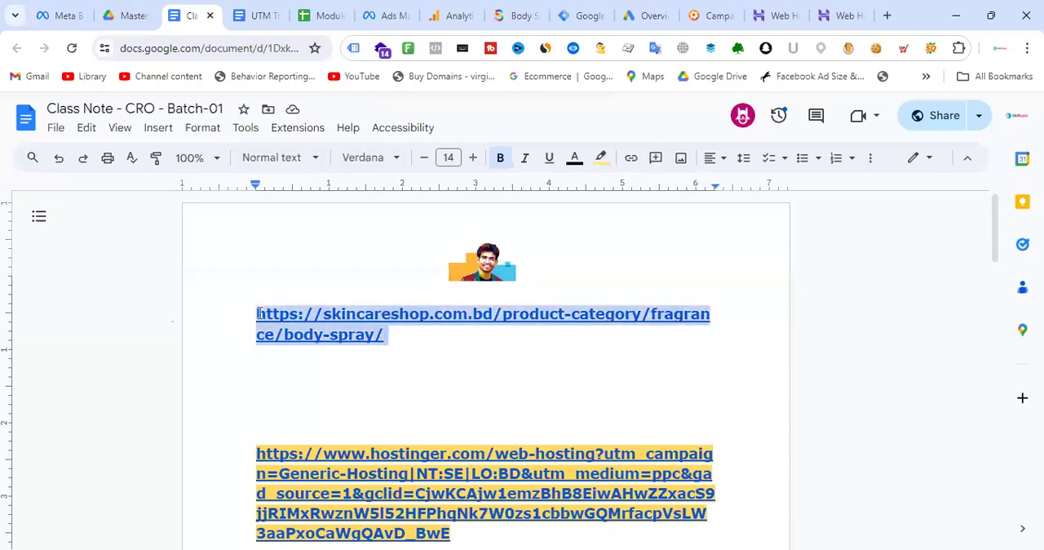
{"action": "left_click", "coordinate": [435, 342]}
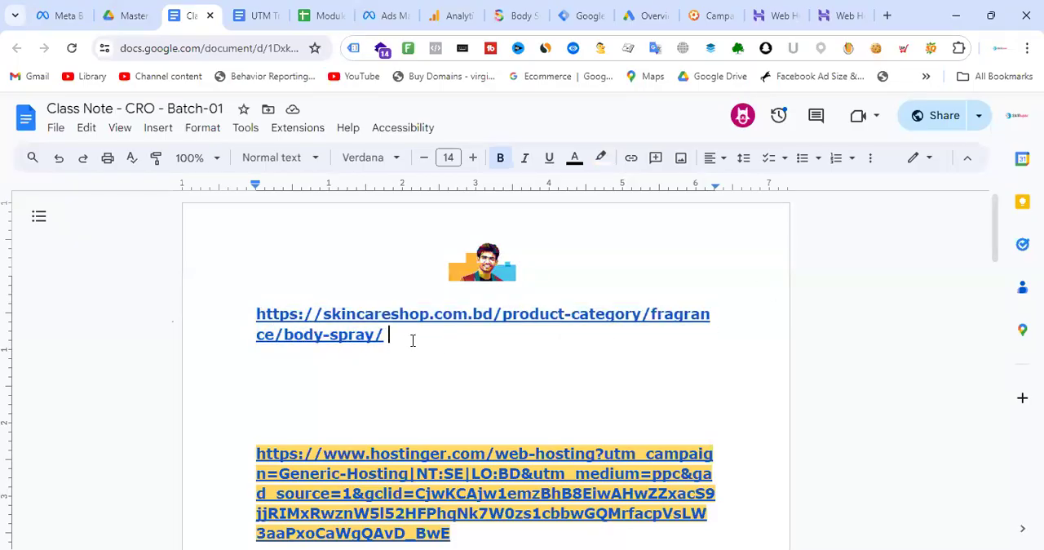
{"action": "left_click_drag", "start_coordinate": [412, 340], "coordinate": [227, 324]}
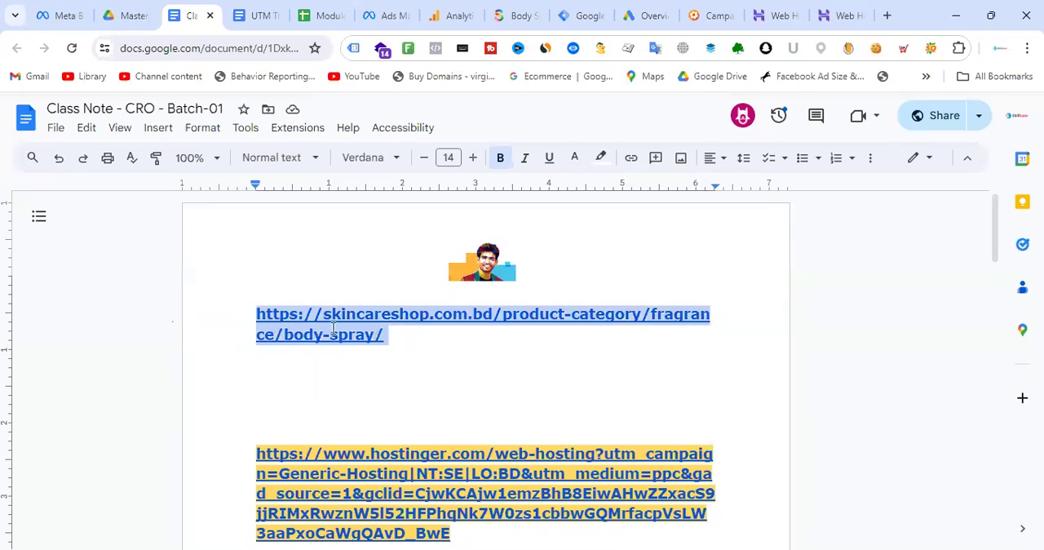
{"action": "left_click", "coordinate": [407, 343]}
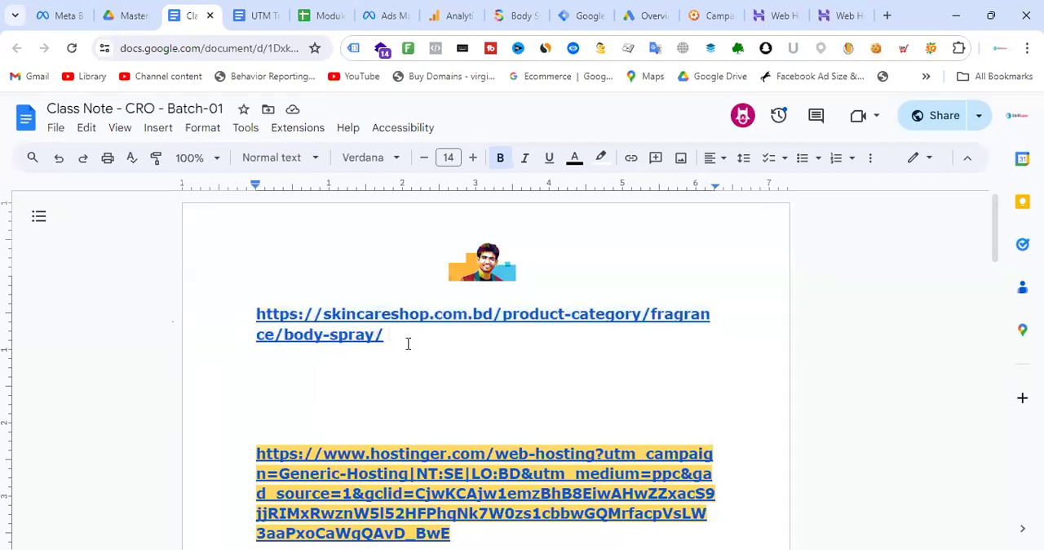
- Copy the Body Spray URL from the Class Note document into the Campaign URL Builder as the website URL
{"action": "left_click_drag", "start_coordinate": [394, 333], "coordinate": [196, 318]}
{"action": "key", "text": "ctrl+c"}
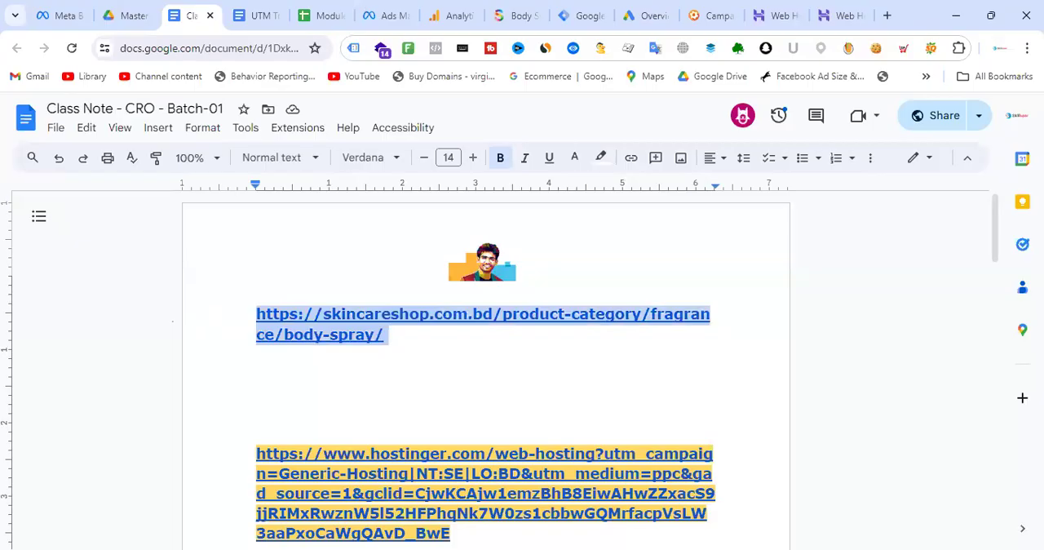
{"action": "left_click", "coordinate": [711, 15]}
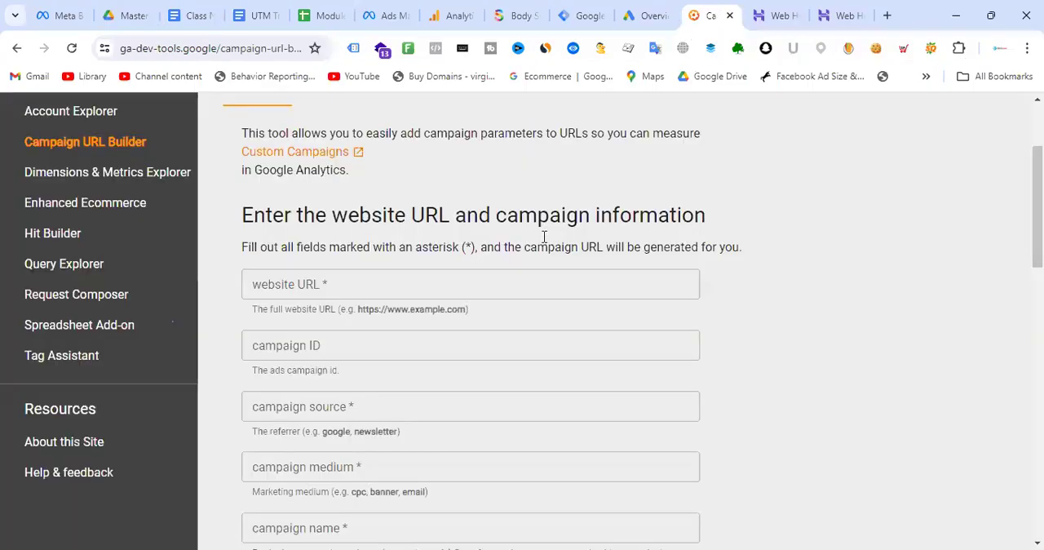
{"action": "left_click", "coordinate": [343, 290]}
{"action": "key", "text": "ctrl+v"}
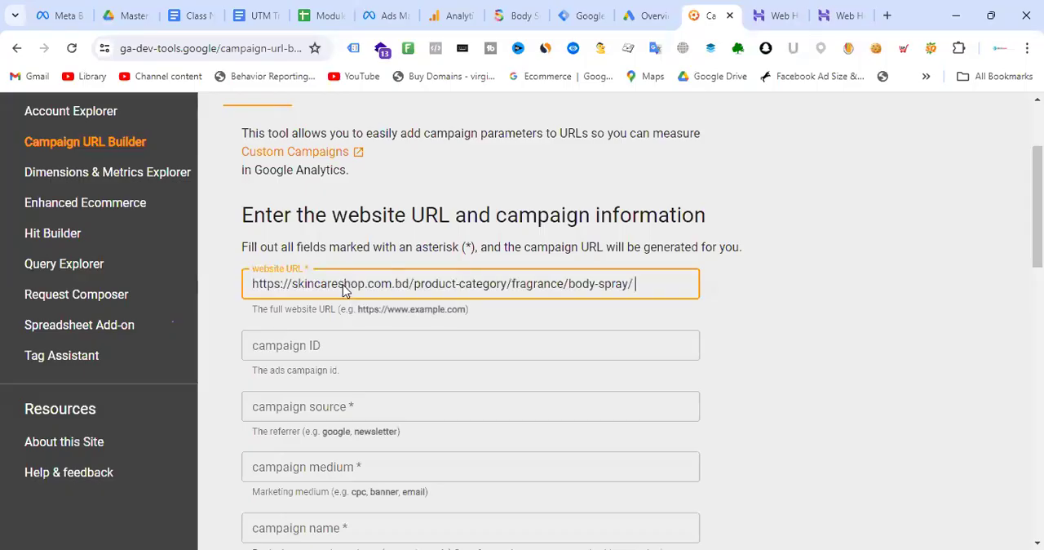
{"action": "left_click", "coordinate": [806, 304]}
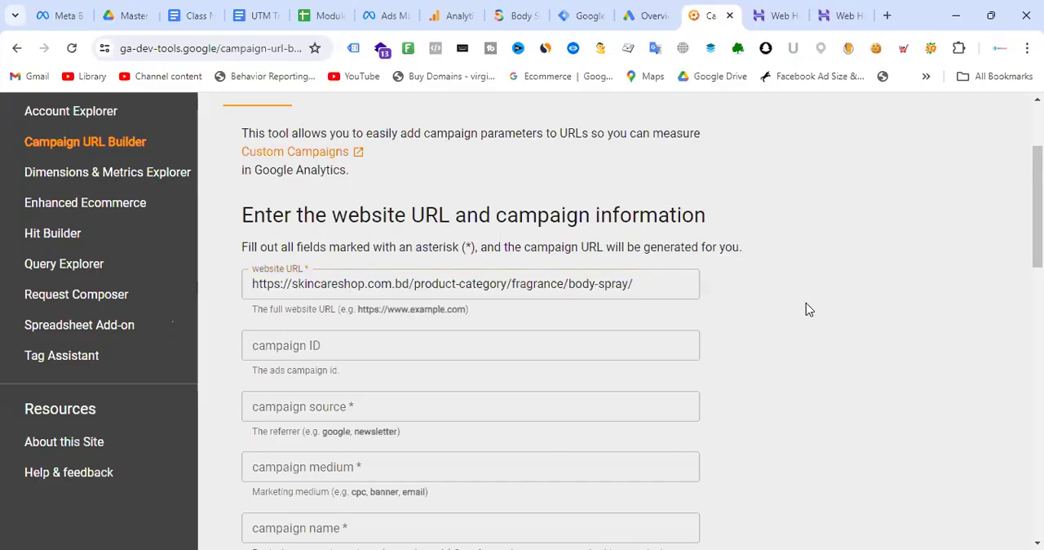
- Enter google_ads as the campaign source in the Campaign URL Builder
{"action": "scroll", "coordinate": [529, 232], "scroll_direction": "down", "scroll_amount": 1}
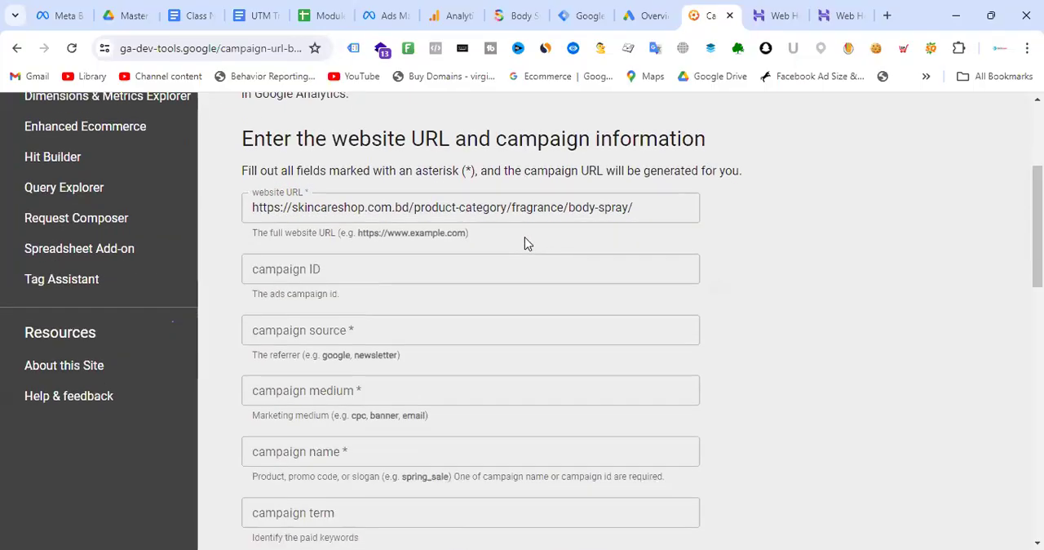
{"action": "left_click", "coordinate": [376, 330]}
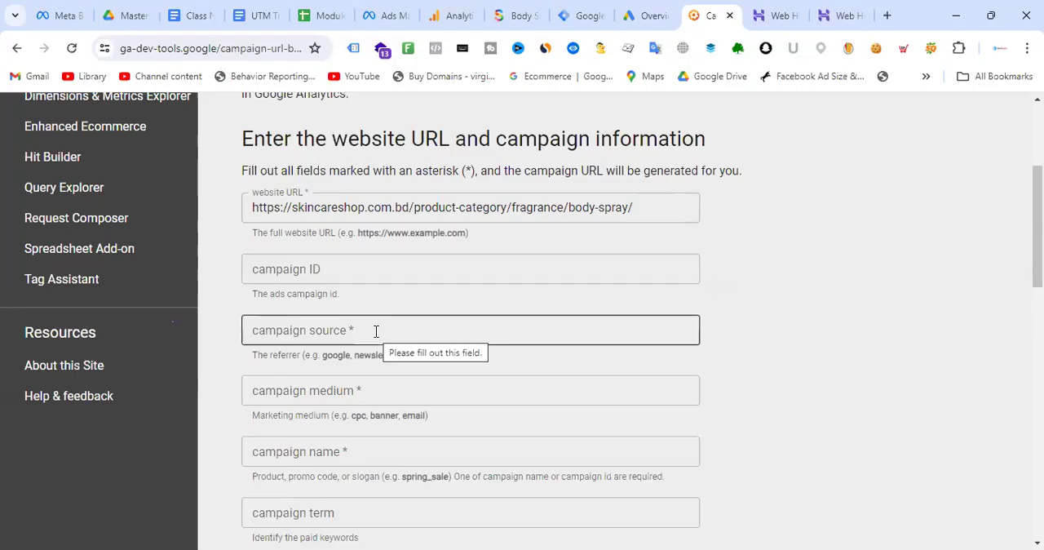
{"action": "left_click", "coordinate": [604, 207]}
{"action": "left_click_drag", "start_coordinate": [645, 207], "coordinate": [247, 207]}
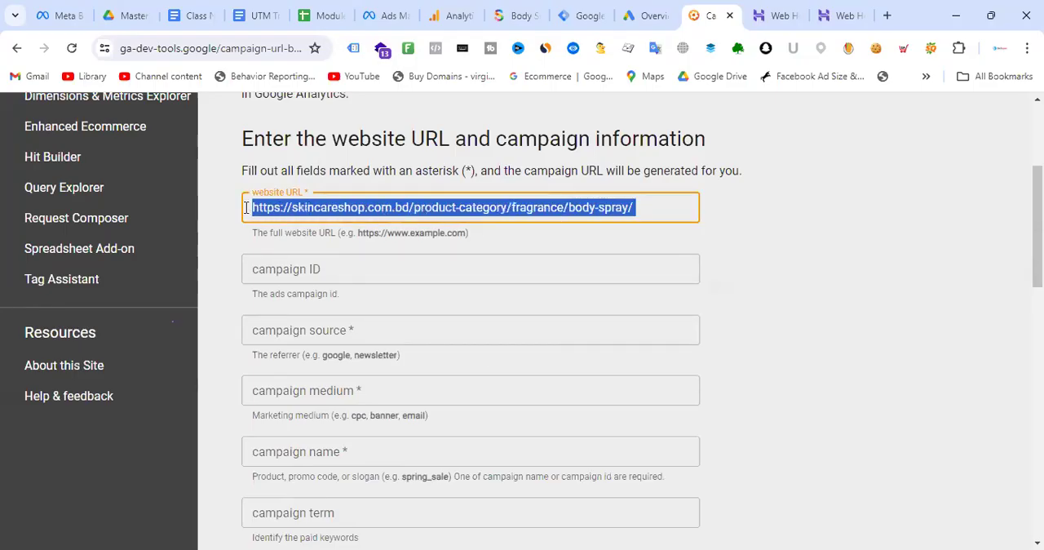
{"action": "left_click", "coordinate": [885, 295]}
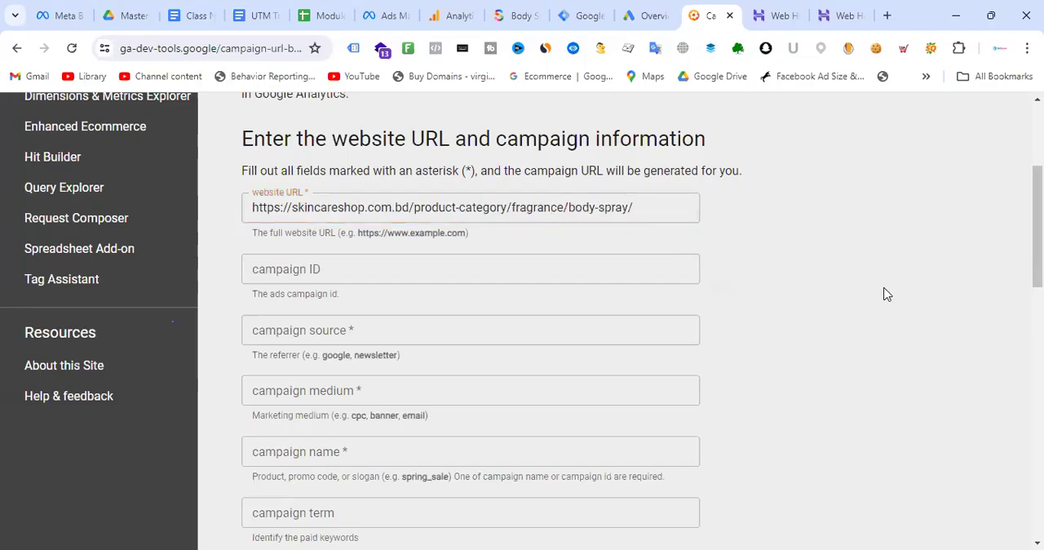
{"action": "left_click", "coordinate": [307, 330]}
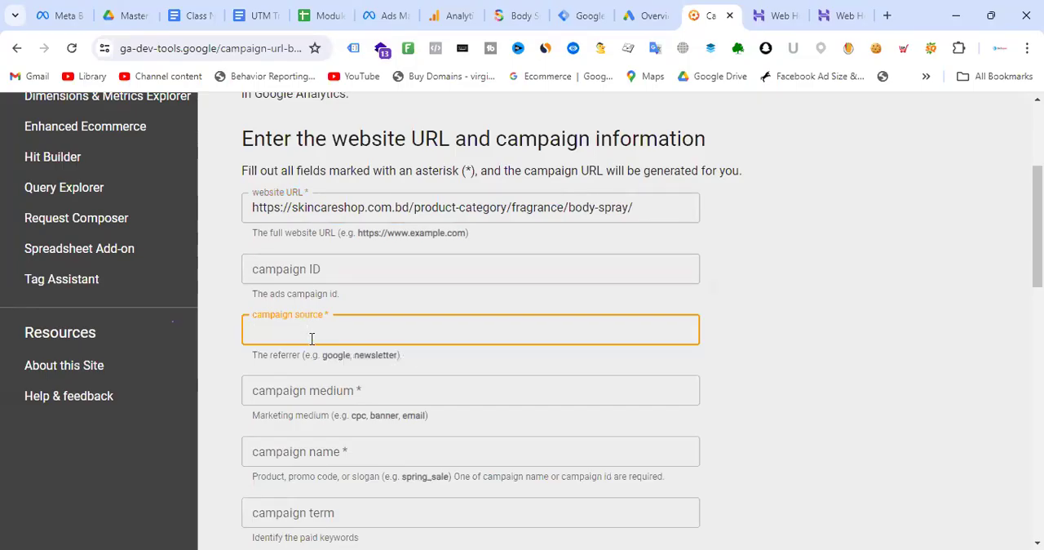
{"action": "type", "text": "google ads"}
{"action": "left_click", "coordinate": [293, 330]}
{"action": "key", "text": "BackSpace"}
{"action": "type", "text": "_ads"}
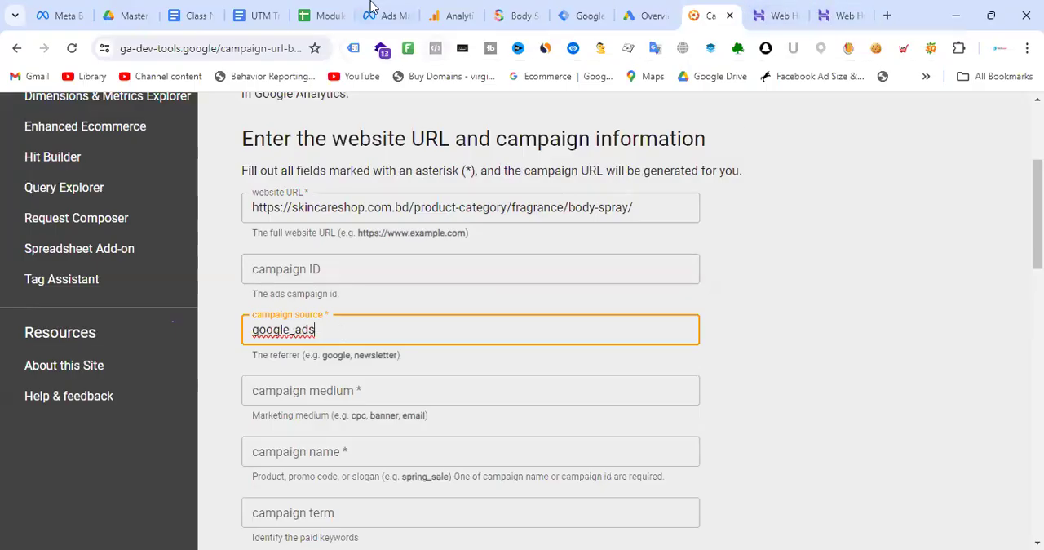
- Review the Hostinger ad URL in the Class Note document and return to the Campaign URL Builder
{"action": "left_click", "coordinate": [261, 14]}
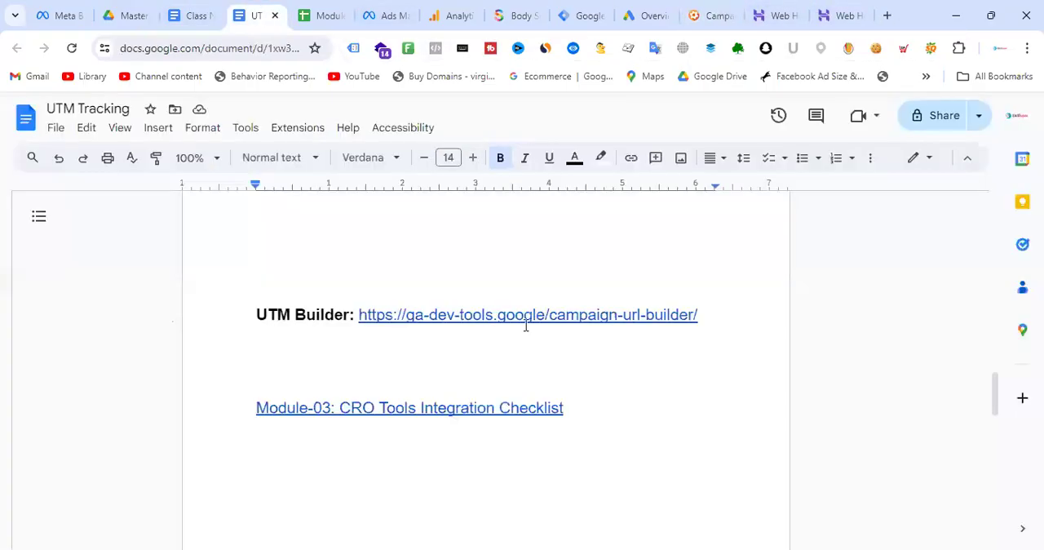
{"action": "key", "text": "ctrl+shift+Tab"}
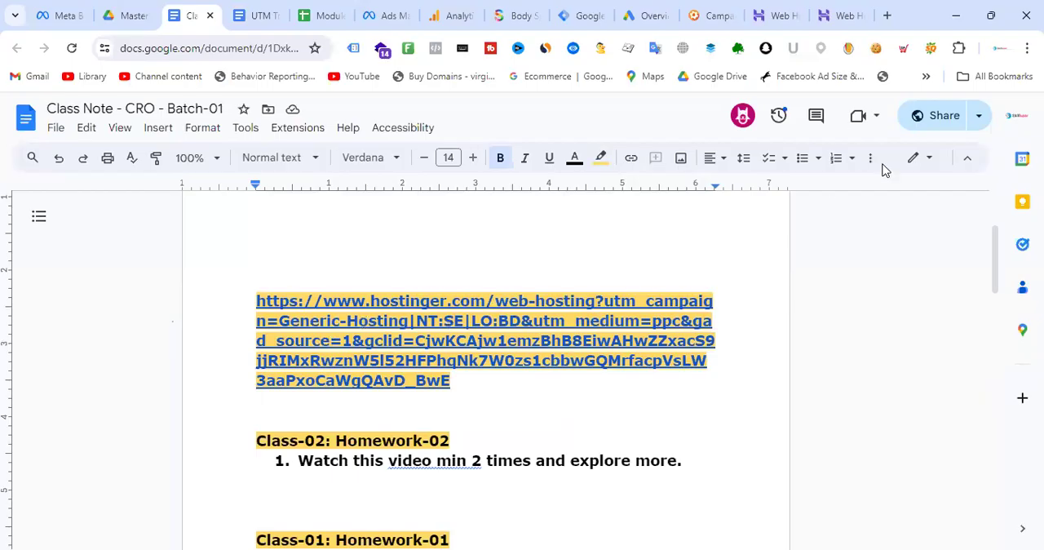
{"action": "left_click", "coordinate": [699, 14]}
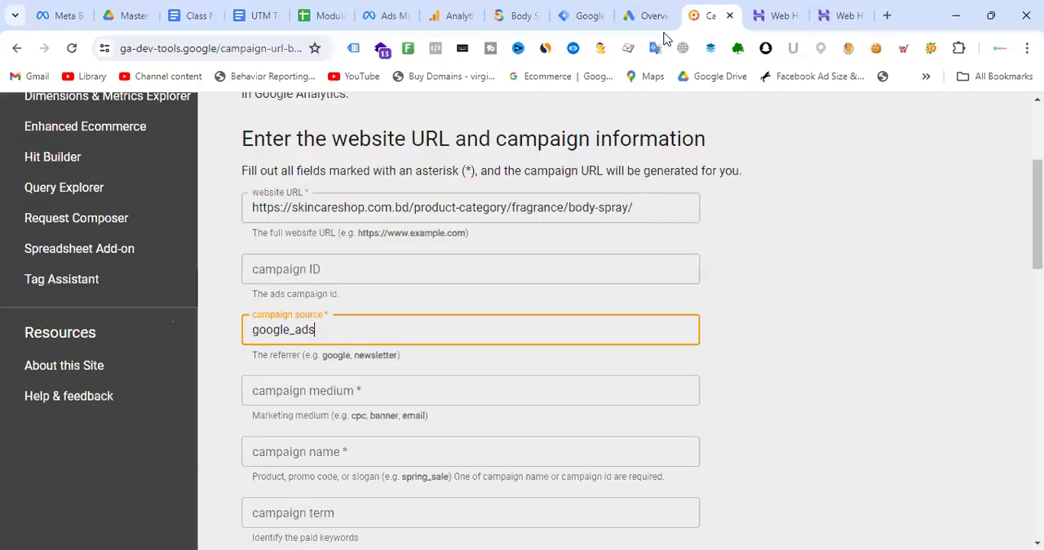
- Replace the underscore in the campaign source with a space so it reads google ads
{"action": "key", "text": "Left"}
{"action": "key", "text": "Left"}
{"action": "key", "text": "Left"}
{"action": "key", "text": "BackSpace"}
{"action": "left_click", "coordinate": [337, 329]}
{"action": "left_click", "coordinate": [789, 352]}
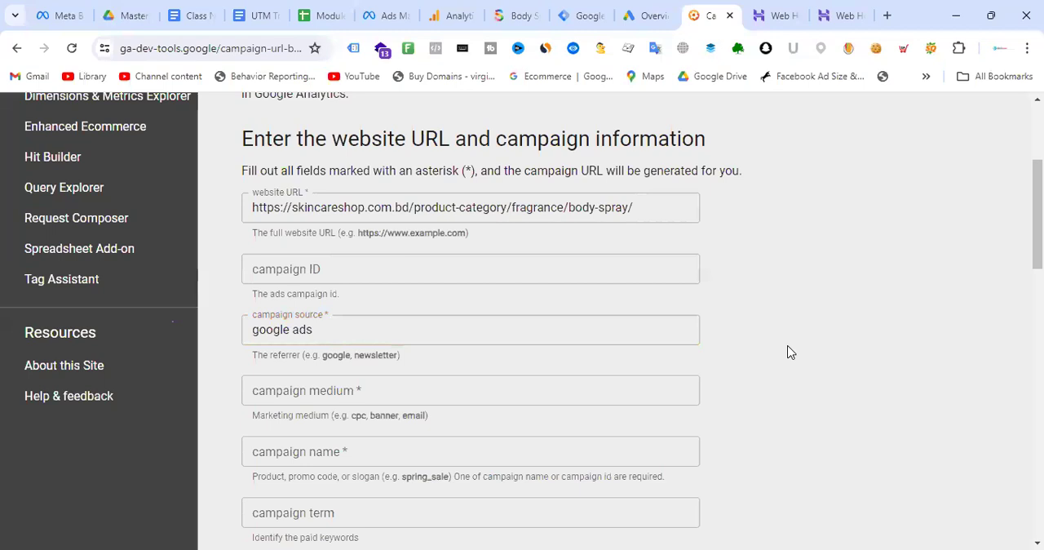
{"action": "left_click", "coordinate": [290, 329]}
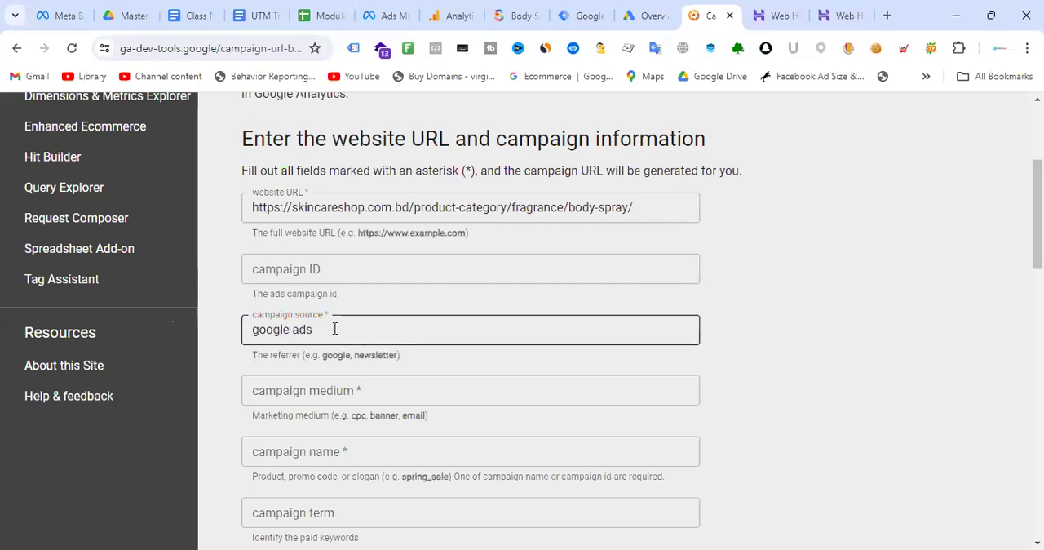
{"action": "left_click_drag", "start_coordinate": [641, 207], "coordinate": [249, 207]}
{"action": "left_click", "coordinate": [773, 289]}
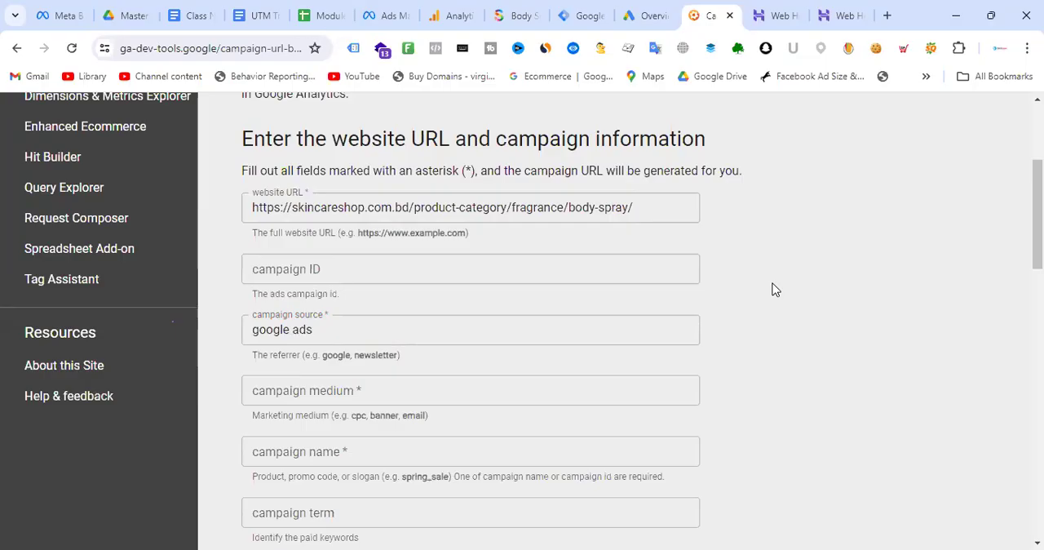
- Set the campaign medium to ppc_body_spray
{"action": "left_click", "coordinate": [353, 397]}
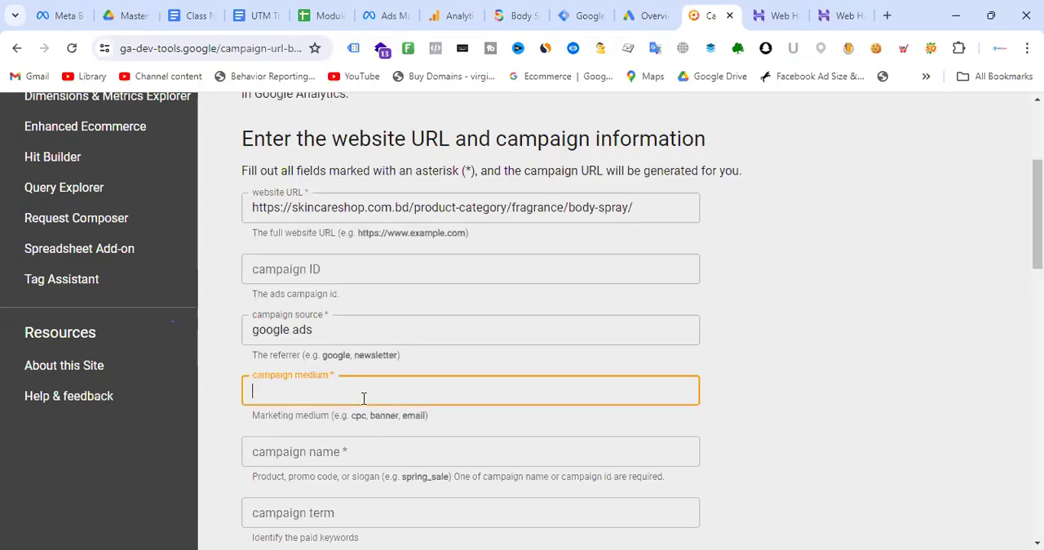
{"action": "type", "text": "ppc"}
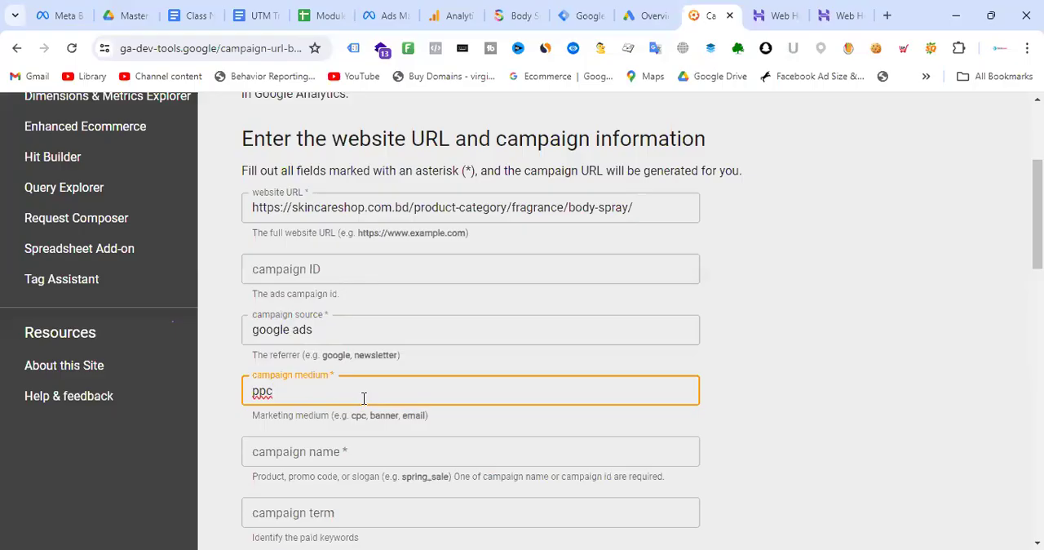
{"action": "type", "text": "_"}
{"action": "type", "text": "body_spray"}
{"action": "key", "text": "BackSpace"}
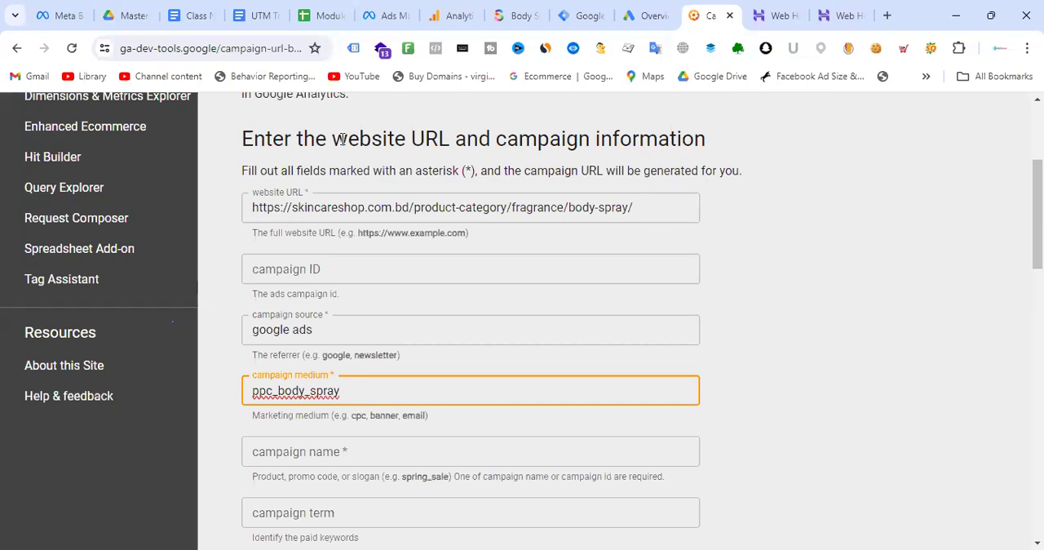
{"action": "mouse_move", "coordinate": [447, 15]}
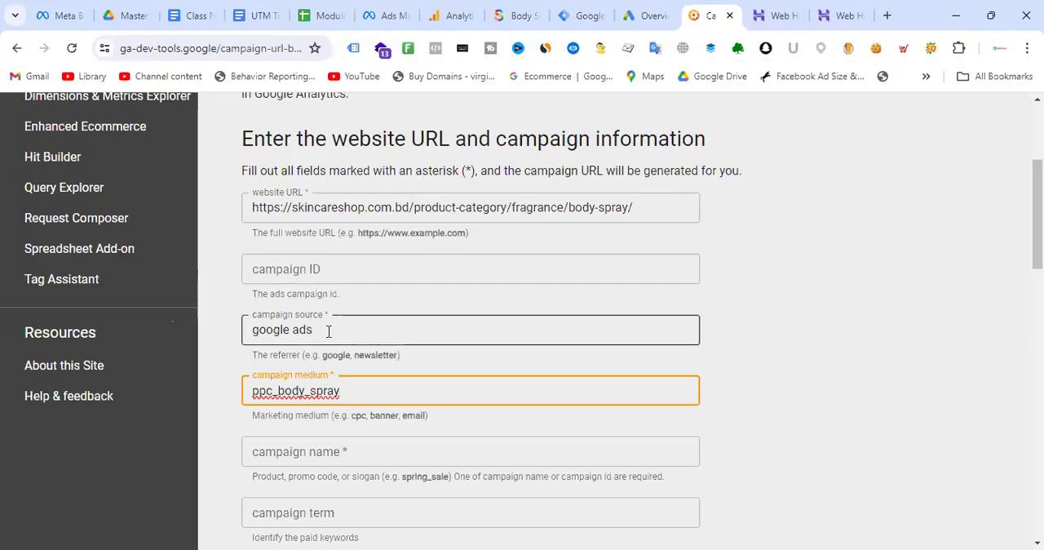
{"action": "left_click_drag", "start_coordinate": [326, 329], "coordinate": [255, 330]}
{"action": "left_click", "coordinate": [807, 387]}
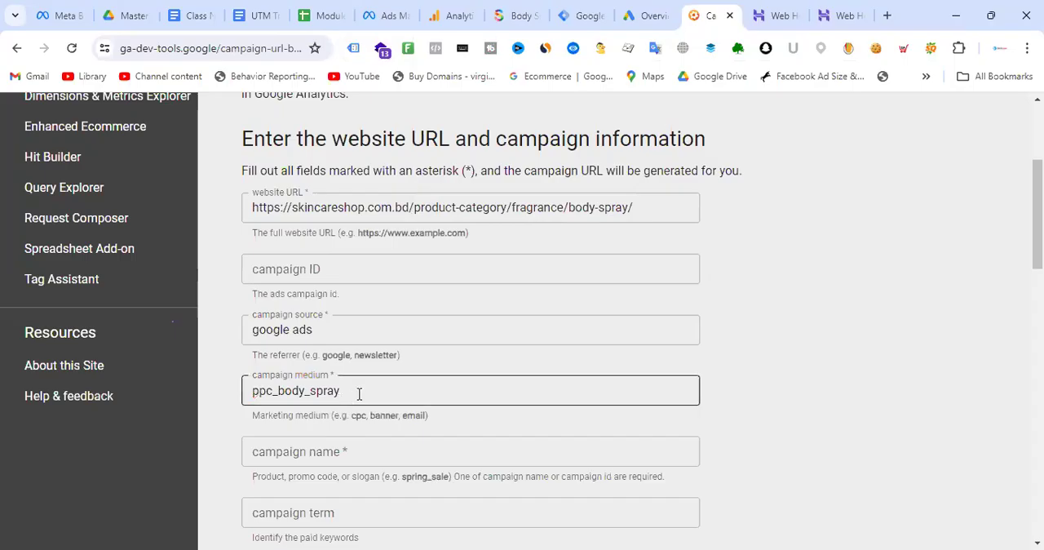
{"action": "left_click_drag", "start_coordinate": [347, 392], "coordinate": [247, 394]}
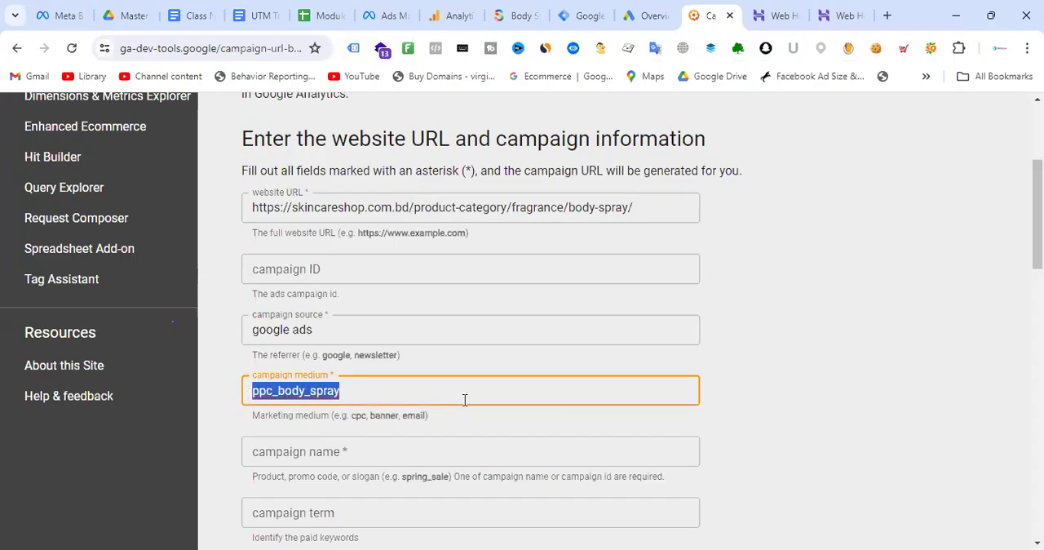
{"action": "left_click", "coordinate": [392, 386]}
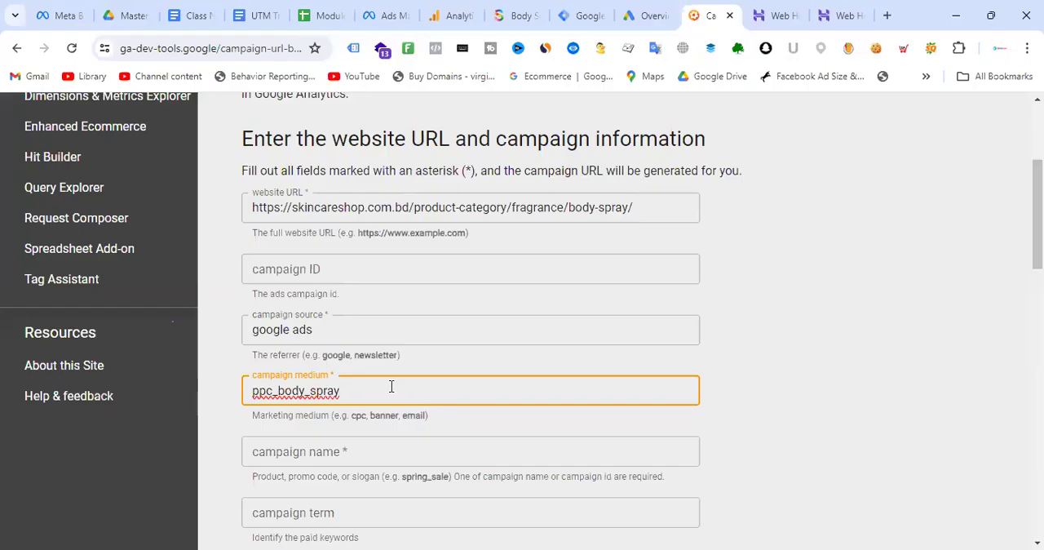
- Open the active Sale dynamic remarkting campign for editing in Meta Ads Manager and copy its campaign name
{"action": "scroll", "coordinate": [387, 377], "scroll_direction": "down", "scroll_amount": 1}
{"action": "left_click", "coordinate": [362, 374]}
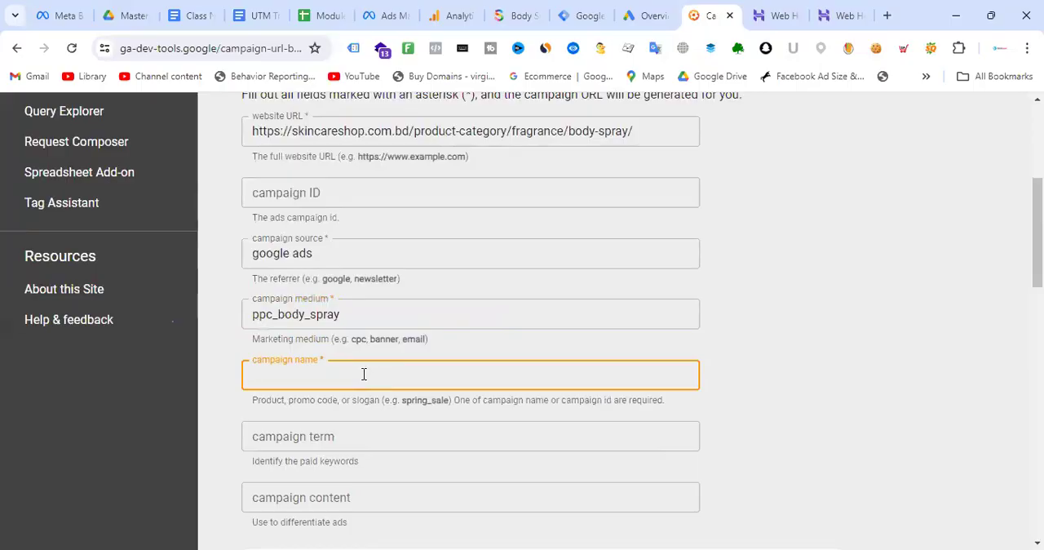
{"action": "left_click", "coordinate": [652, 12]}
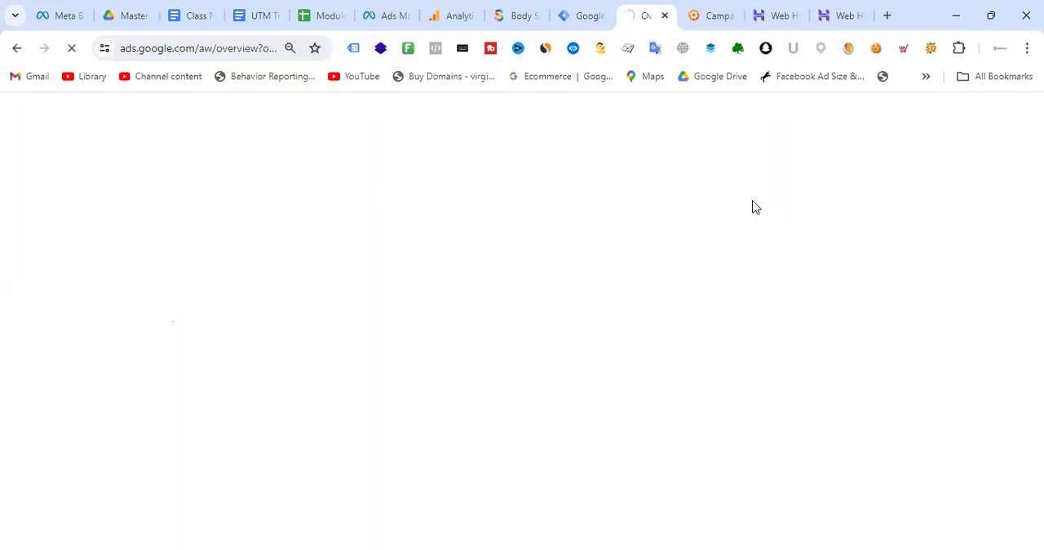
{"action": "left_click", "coordinate": [395, 10]}
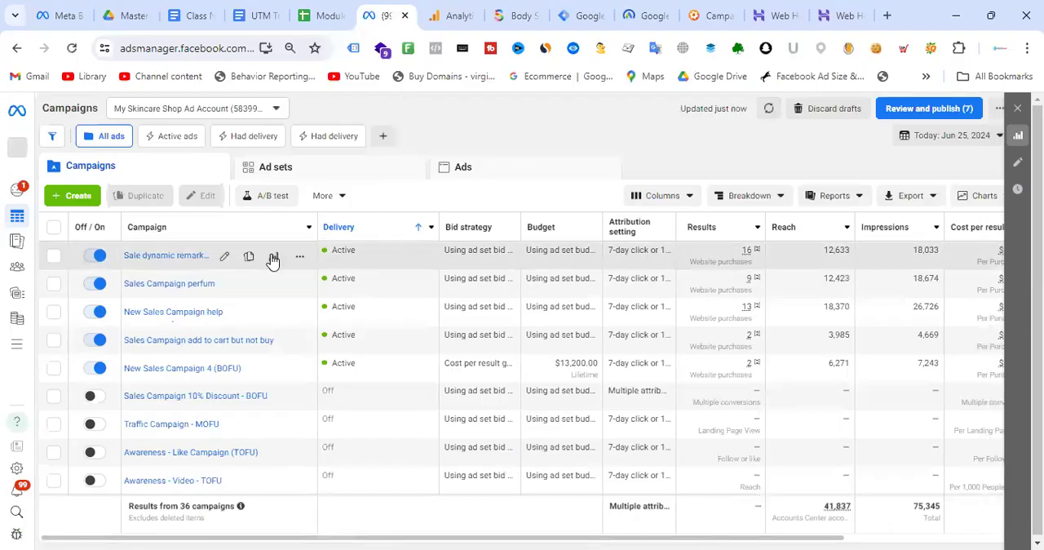
{"action": "left_click", "coordinate": [226, 258]}
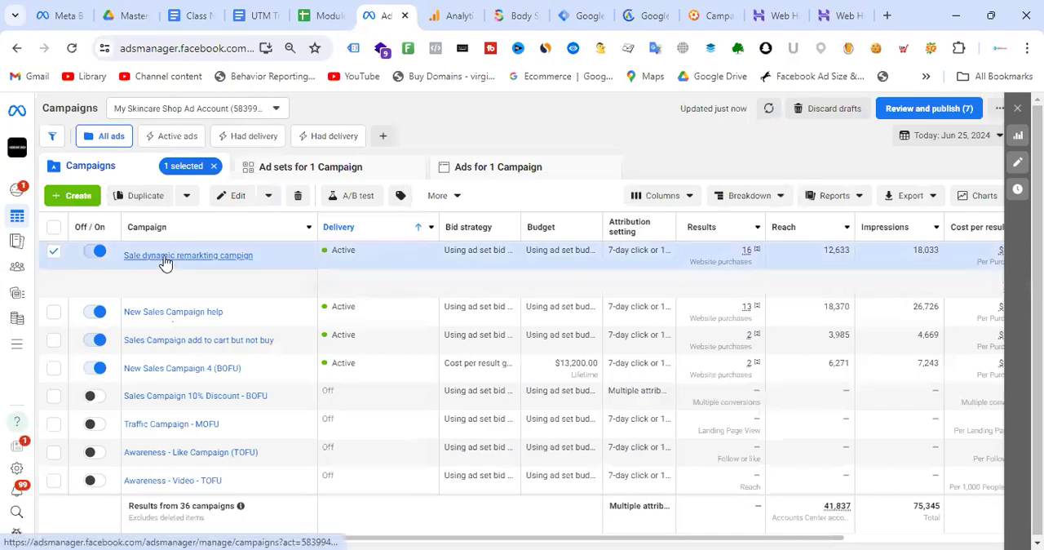
{"action": "left_click_drag", "start_coordinate": [204, 255], "coordinate": [126, 267]}
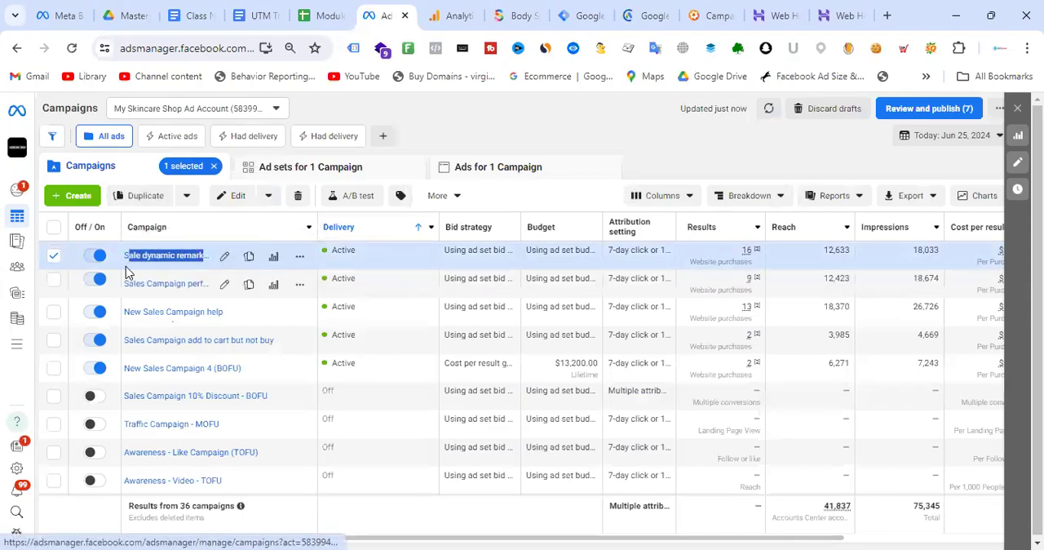
{"action": "left_click", "coordinate": [225, 258]}
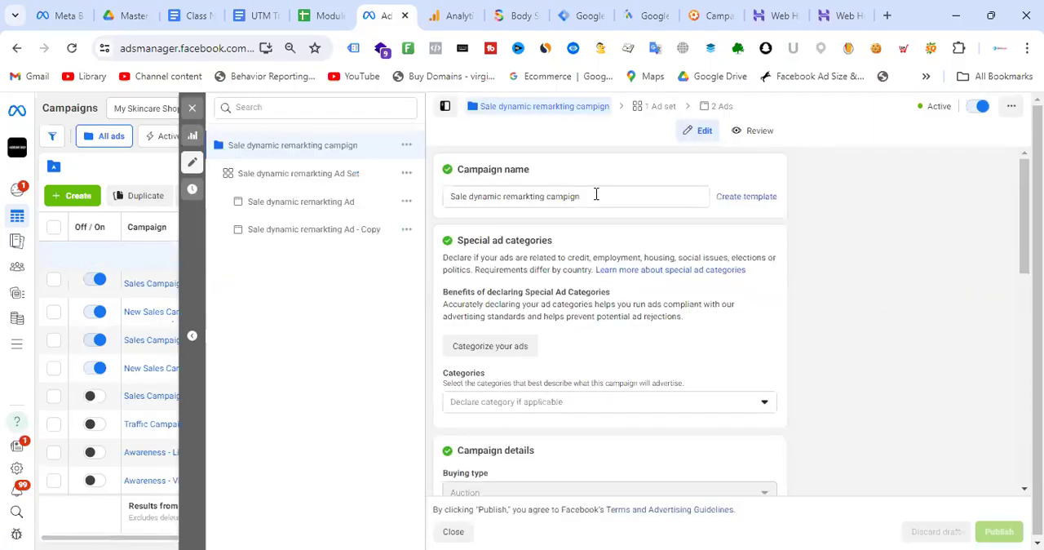
{"action": "left_click_drag", "start_coordinate": [596, 193], "coordinate": [432, 197]}
{"action": "key", "text": "ctrl+c"}
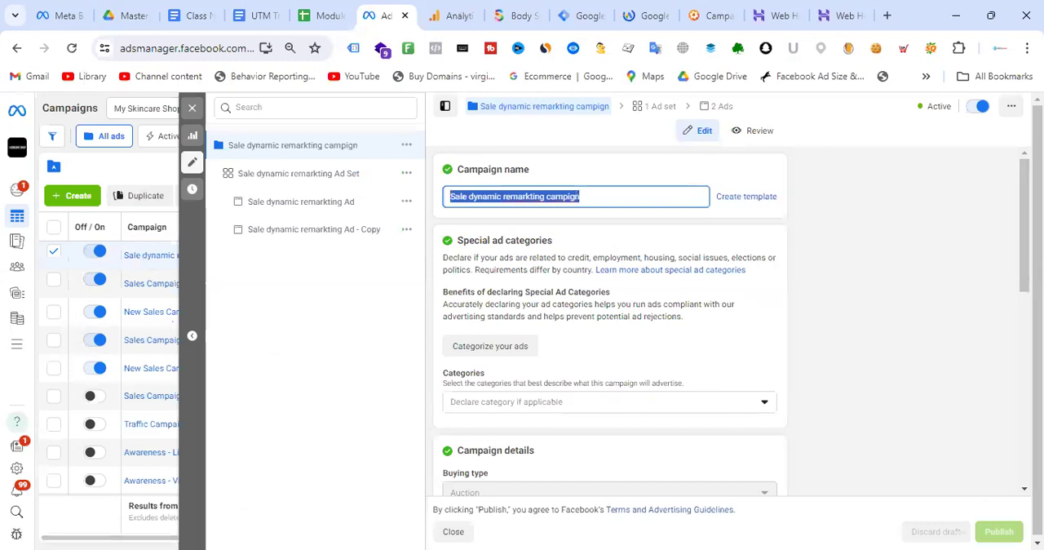
- Paste Sale dynamic remarkting campign as the campaign name in the Campaign URL Builder
{"action": "left_click", "coordinate": [453, 14]}
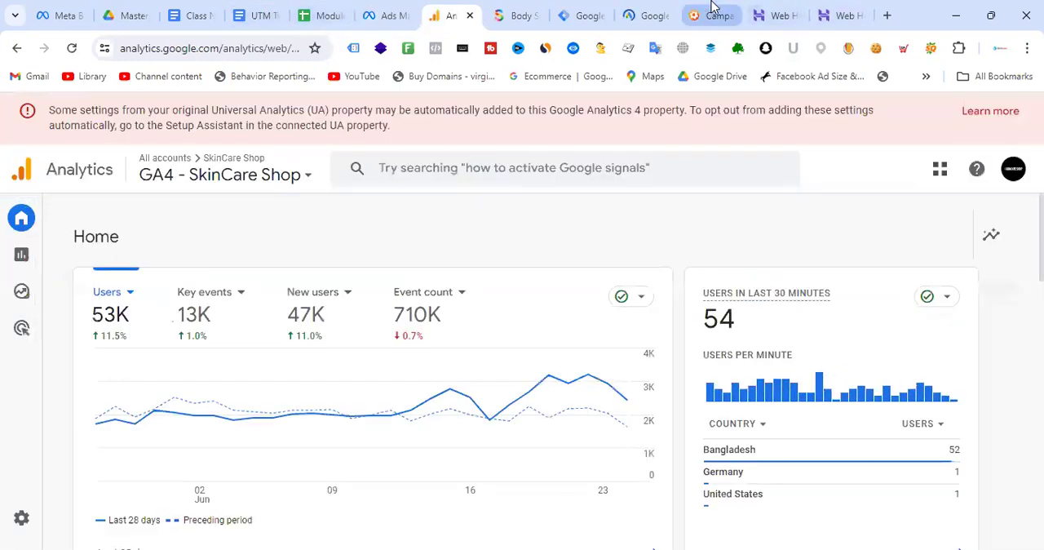
{"action": "left_click", "coordinate": [709, 14]}
{"action": "key", "text": "ctrl+v"}
{"action": "left_click", "coordinate": [876, 366]}
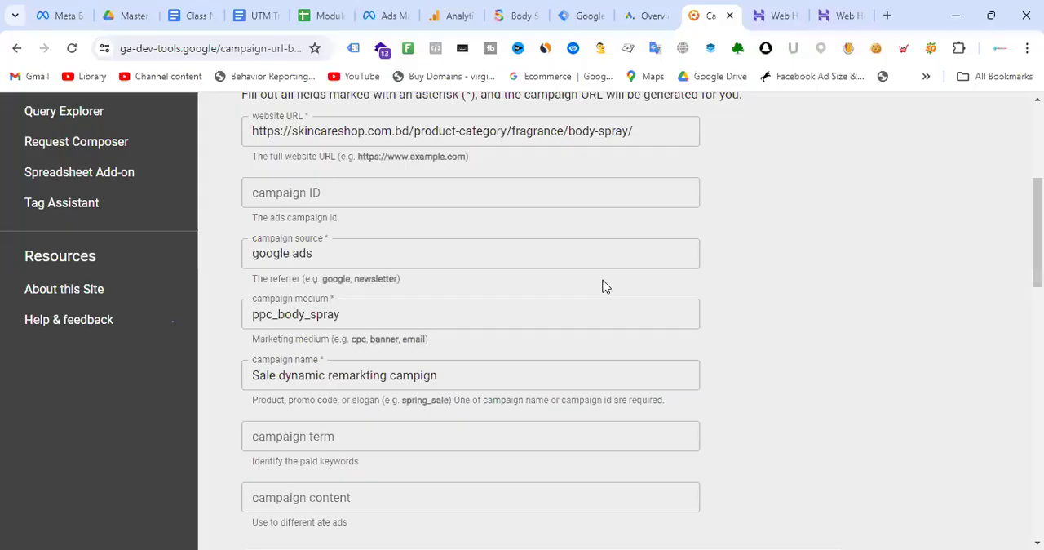
- Compare the campaign name in Meta Ads Manager with the campaign name entered in the Campaign URL Builder
{"action": "left_click", "coordinate": [391, 13]}
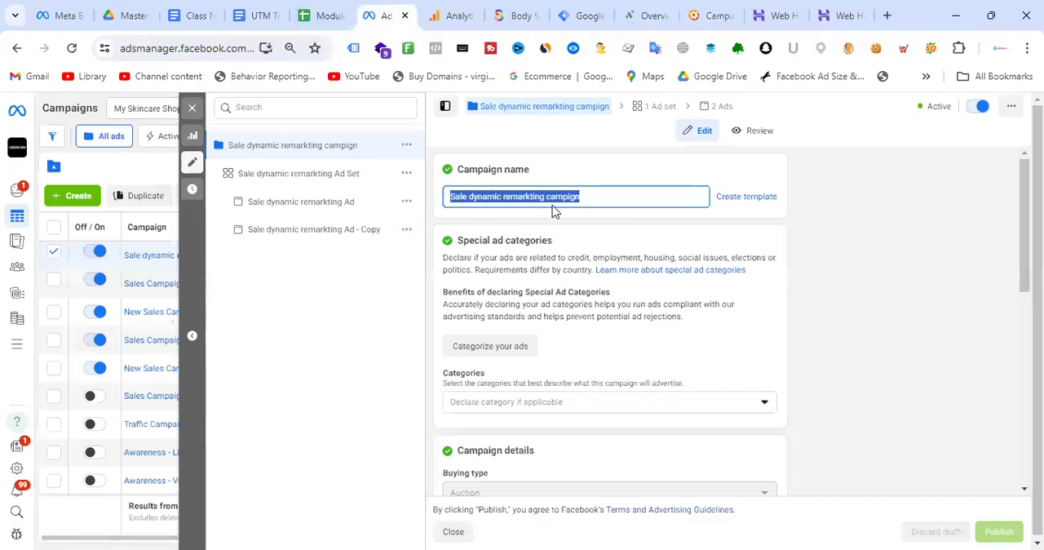
{"action": "left_click", "coordinate": [596, 196]}
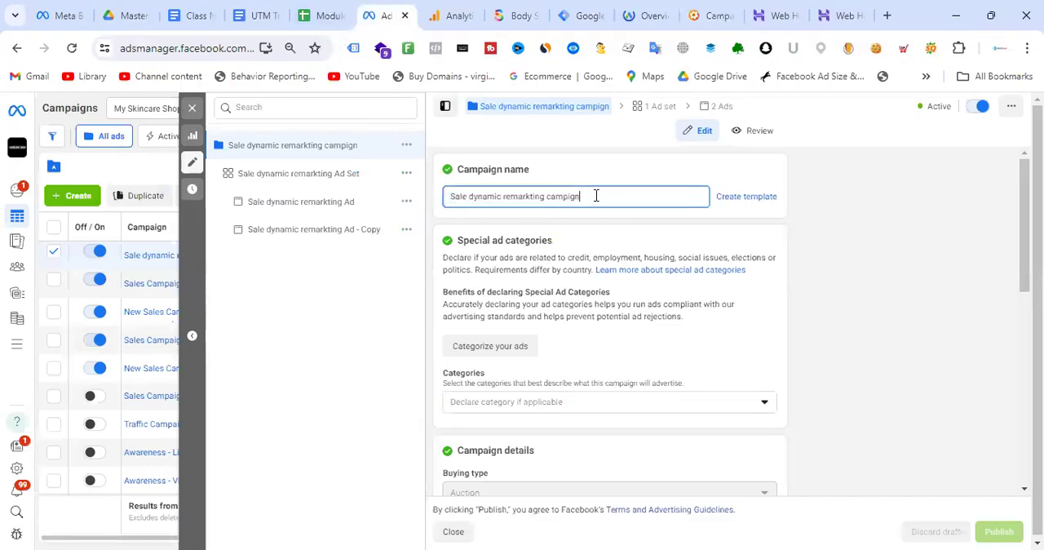
{"action": "left_click_drag", "start_coordinate": [595, 195], "coordinate": [422, 201]}
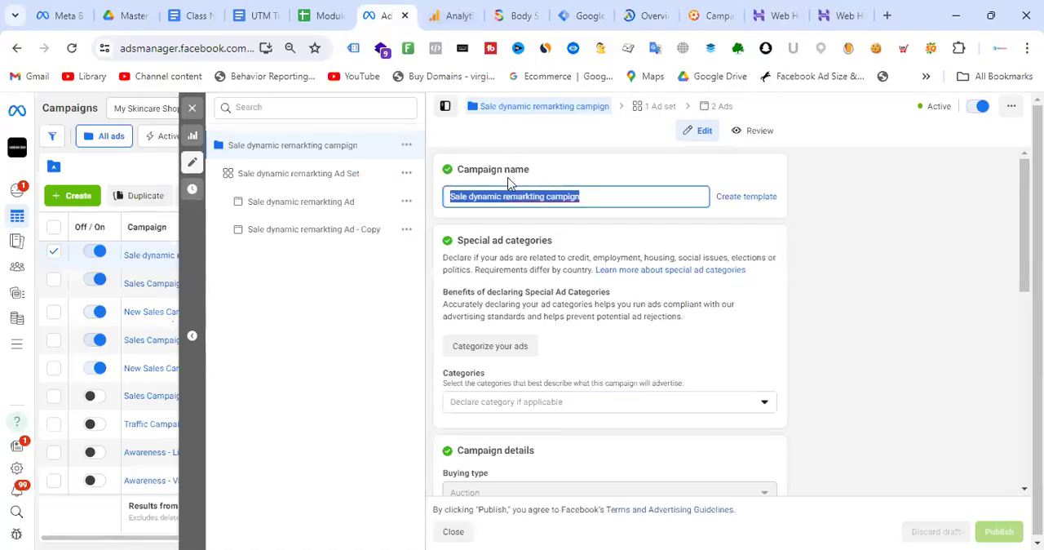
{"action": "key", "text": "ctrl+Tab"}
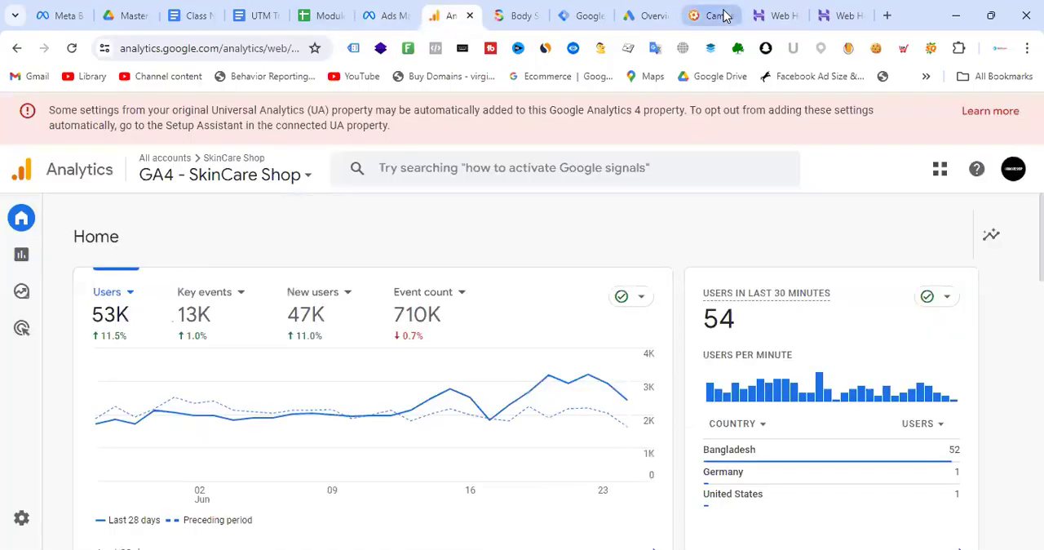
{"action": "left_click", "coordinate": [723, 15]}
{"action": "left_click", "coordinate": [457, 378]}
{"action": "left_click_drag", "start_coordinate": [457, 380], "coordinate": [249, 375]}
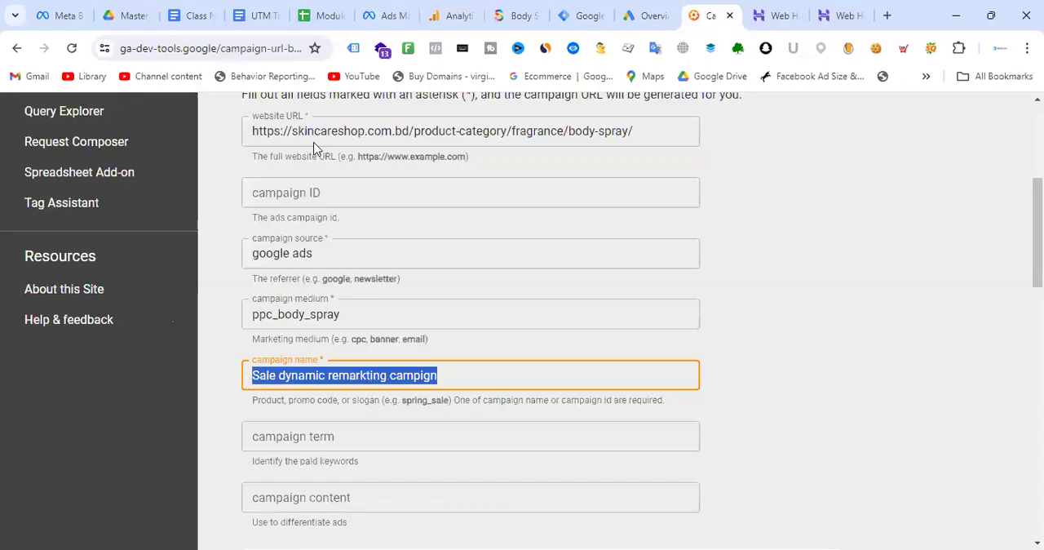
{"action": "left_click", "coordinate": [387, 9]}
{"action": "left_click_drag", "start_coordinate": [603, 196], "coordinate": [392, 204]}
{"action": "key", "text": "ctrl+c"}
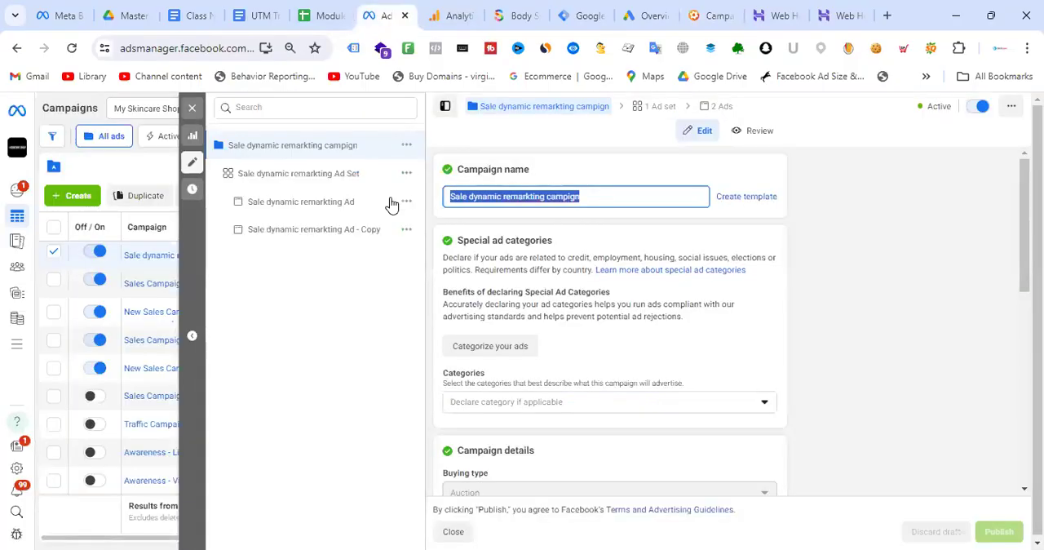
{"action": "left_click", "coordinate": [711, 16]}
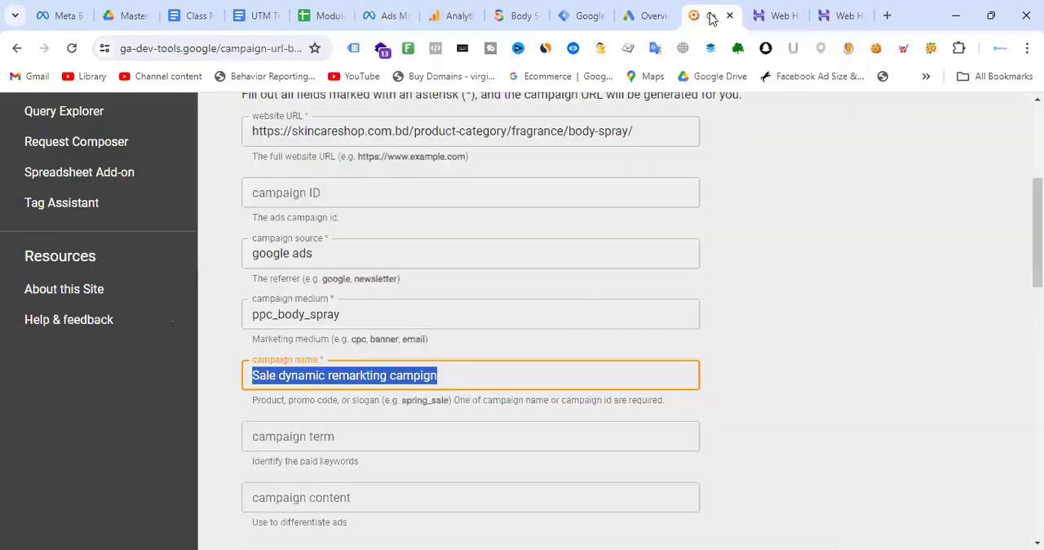
- Re-copy the Sale dynamic remarkting campign name from Meta Ads Manager and enter it again as the campaign name in the Campaign URL Builder
{"action": "left_click", "coordinate": [328, 376]}
{"action": "key", "text": "BackSpace"}
{"action": "key", "text": "BackSpace"}
{"action": "key", "text": "BackSpace"}
{"action": "key", "text": "BackSpace"}
{"action": "key", "text": "BackSpace"}
{"action": "key", "text": "BackSpace"}
{"action": "key", "text": "BackSpace"}
{"action": "key", "text": "BackSpace"}
{"action": "key", "text": "BackSpace"}
{"action": "key", "text": "BackSpace"}
{"action": "key", "text": "BackSpace"}
{"action": "key", "text": "BackSpace"}
{"action": "key", "text": "BackSpace"}
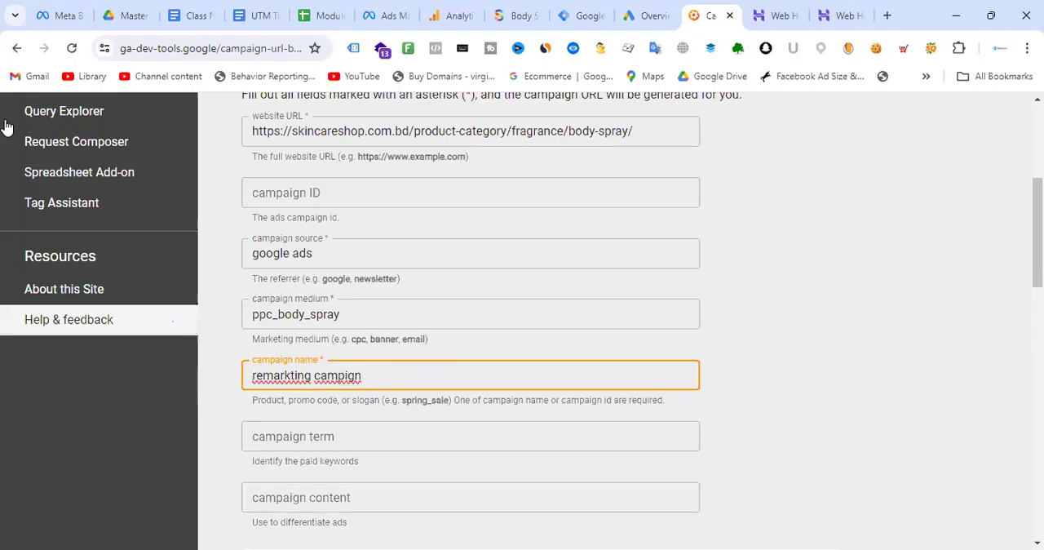
{"action": "left_click", "coordinate": [406, 12]}
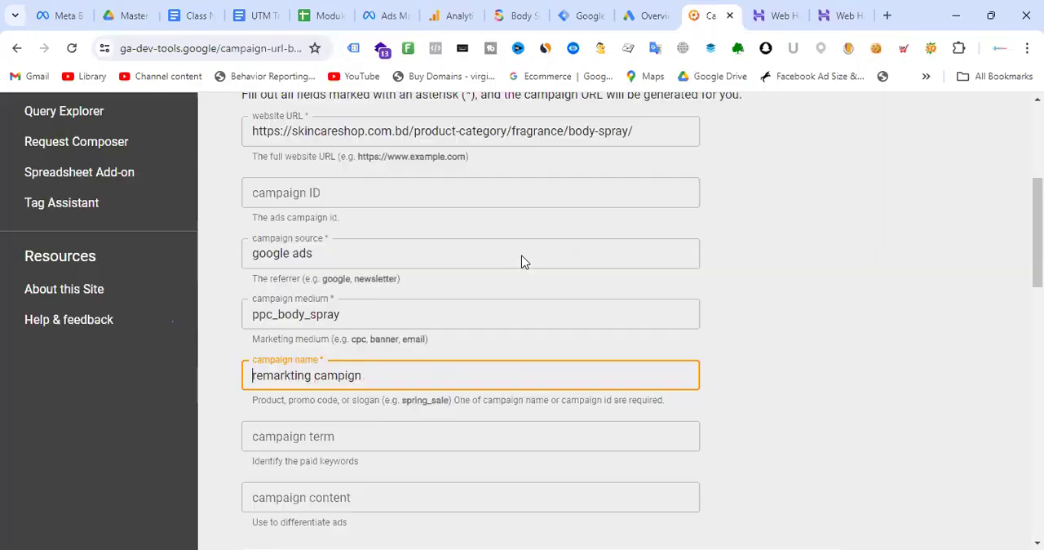
{"action": "left_click", "coordinate": [711, 14]}
{"action": "left_click_drag", "start_coordinate": [382, 379], "coordinate": [188, 385]}
{"action": "key", "text": "ctrl+v"}
{"action": "left_click", "coordinate": [806, 315]}
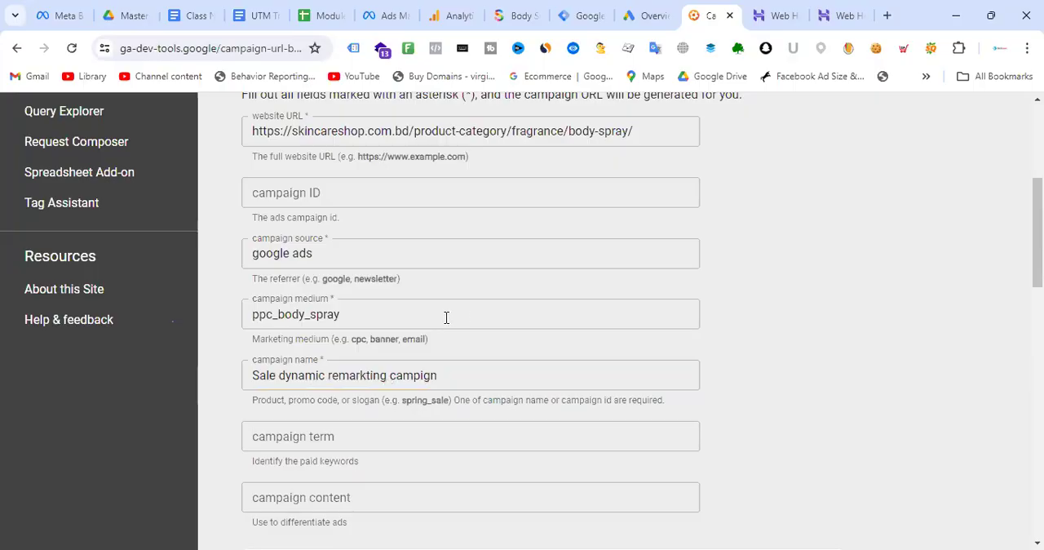
{"action": "left_click", "coordinate": [505, 258]}
{"action": "scroll", "coordinate": [511, 264], "scroll_direction": "up", "scroll_amount": 1}
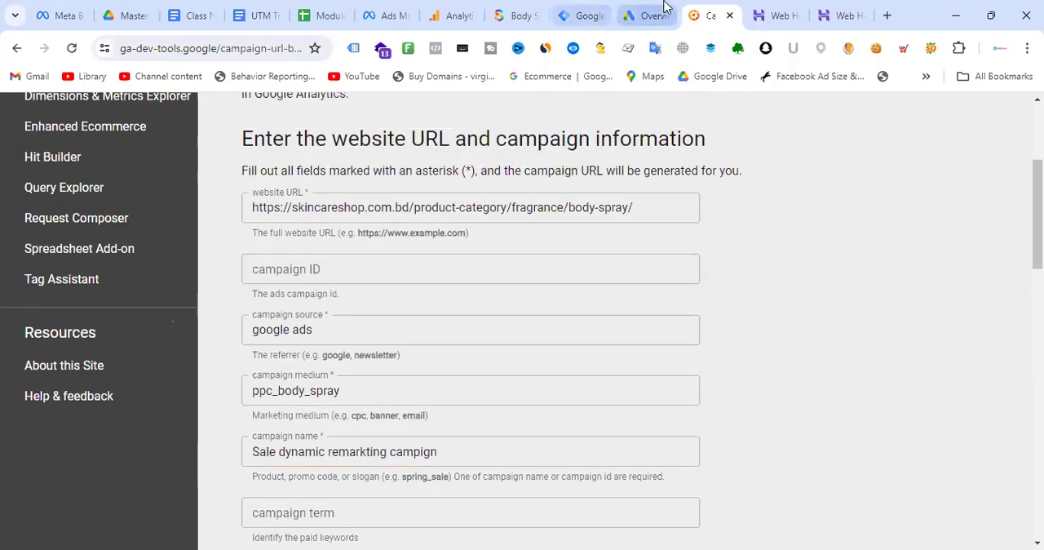
- Switch to the Google Ads campaign list and open the Skincareshop - All Products campaign name for copying
{"action": "left_click", "coordinate": [656, 12]}
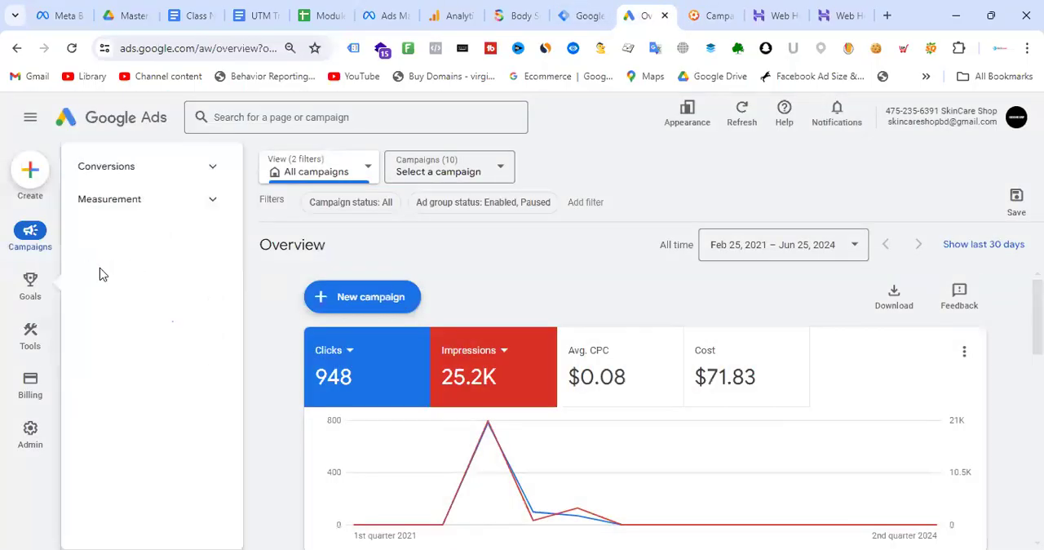
{"action": "left_click", "coordinate": [128, 267]}
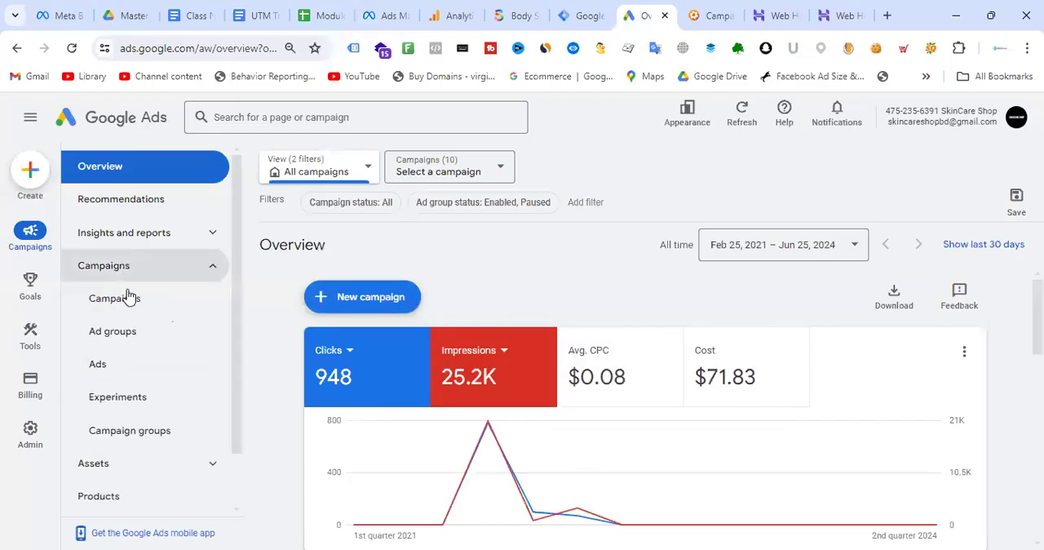
{"action": "left_click", "coordinate": [126, 300]}
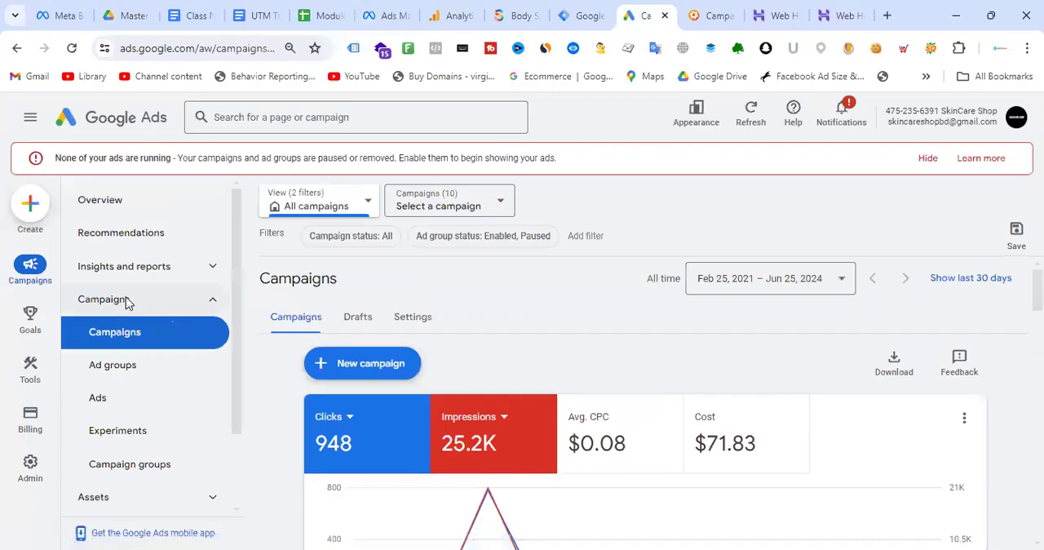
{"action": "scroll", "coordinate": [581, 302], "scroll_direction": "down", "scroll_amount": 5}
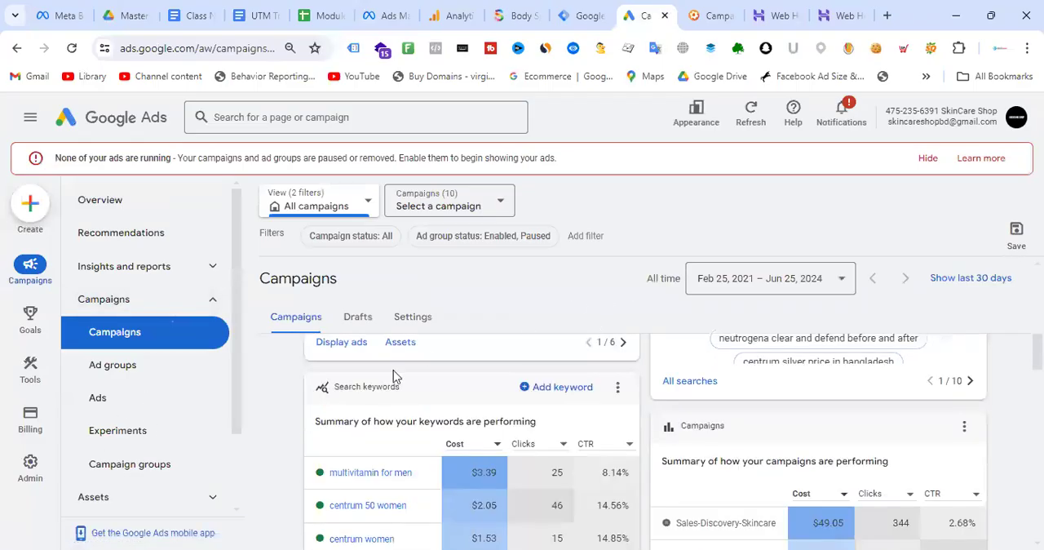
{"action": "scroll", "coordinate": [391, 372], "scroll_direction": "down", "scroll_amount": 10}
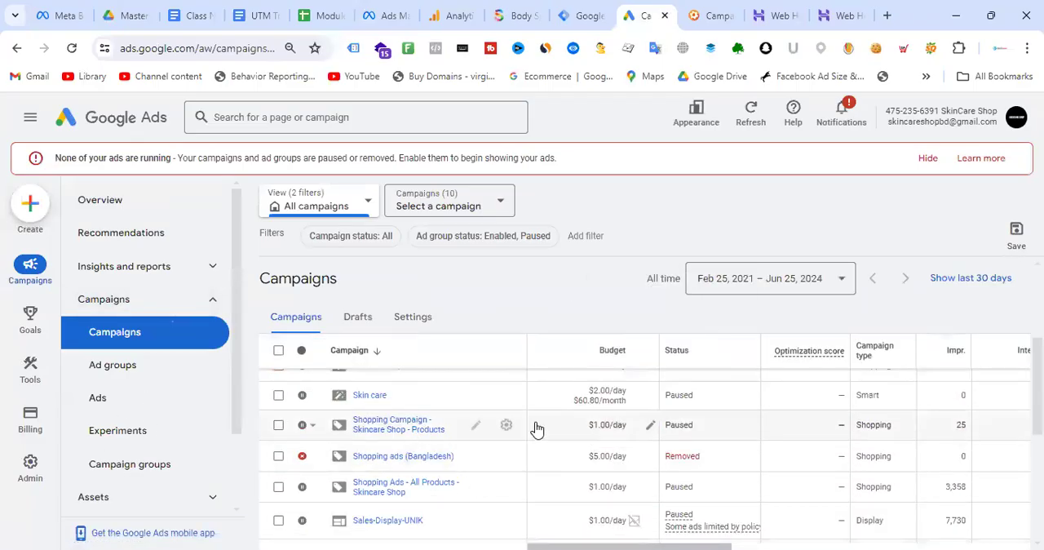
{"action": "scroll", "coordinate": [501, 392], "scroll_direction": "up", "scroll_amount": 3}
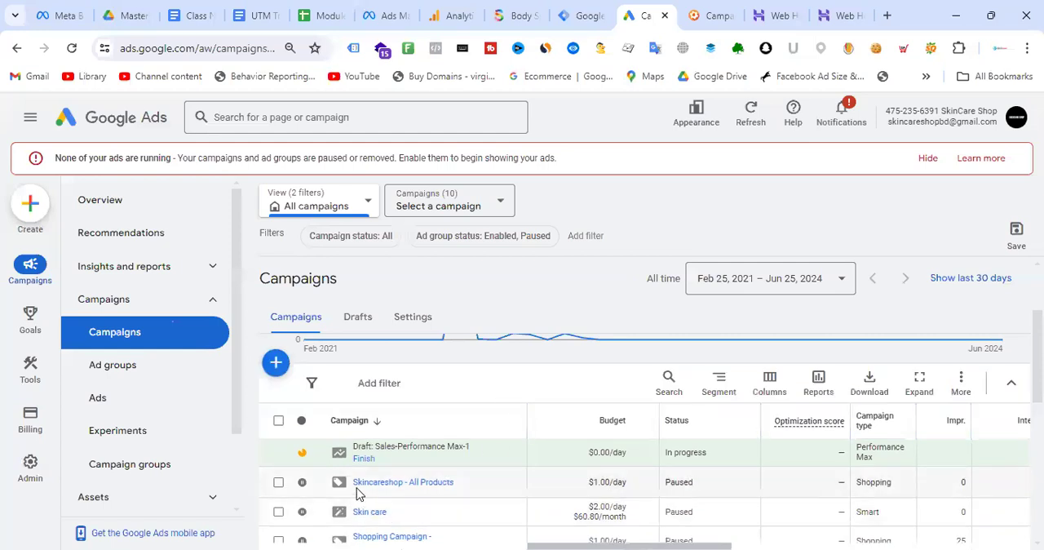
{"action": "left_click", "coordinate": [468, 487]}
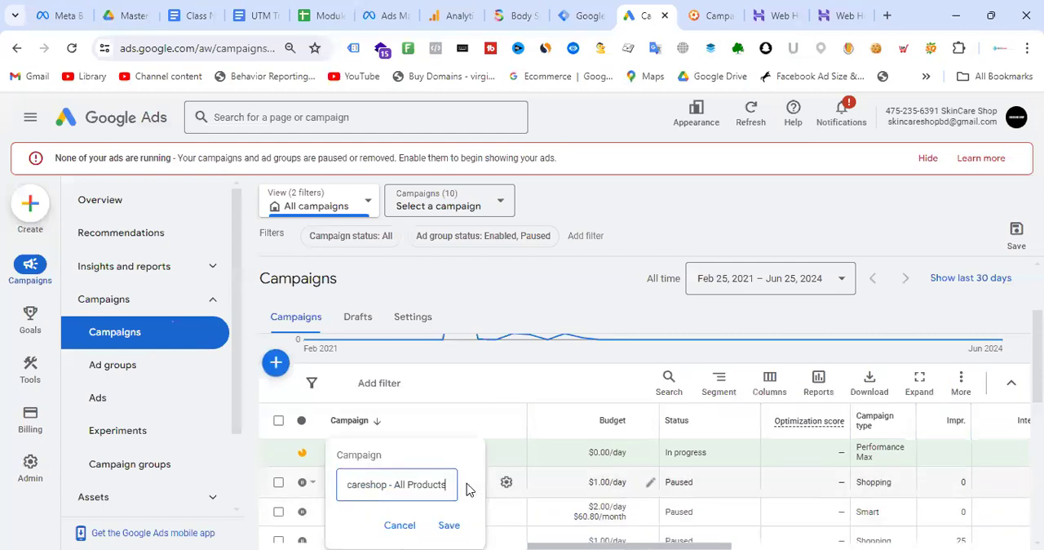
{"action": "triple_click", "coordinate": [434, 486]}
{"action": "key", "text": "ctrl+c"}
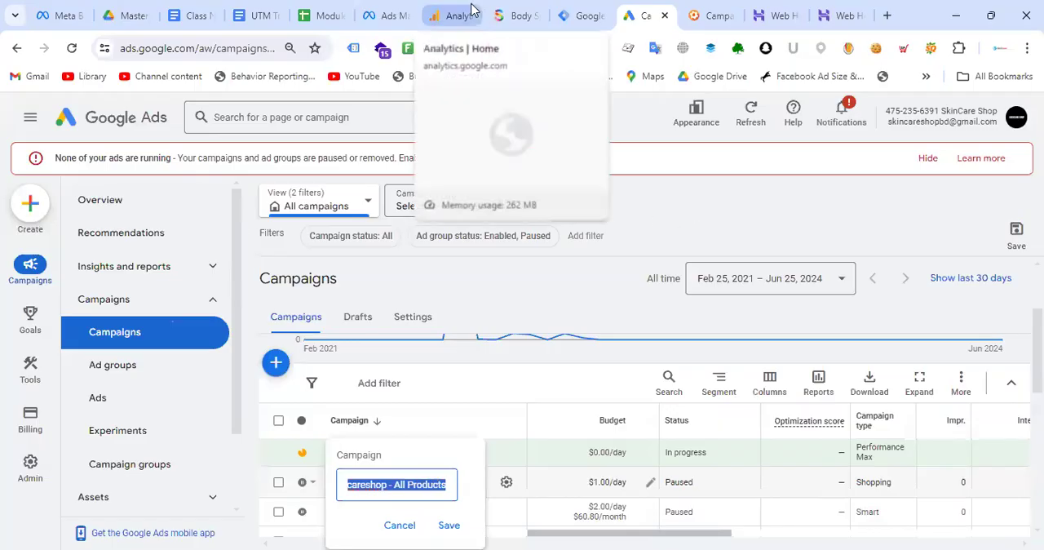
- Replace the campaign name in the Campaign URL Builder with Skincareshop - All Products
{"action": "left_click", "coordinate": [718, 14]}
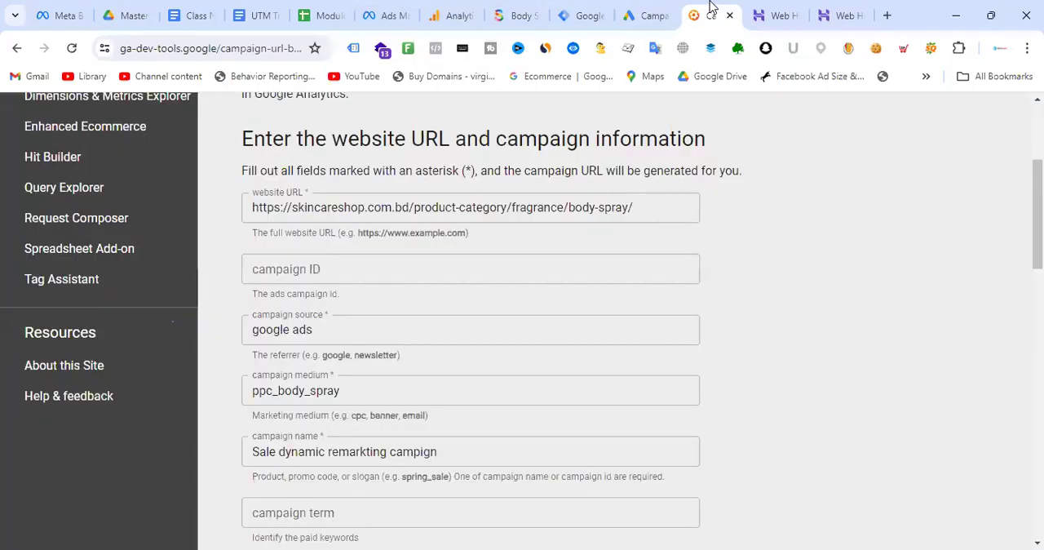
{"action": "left_click", "coordinate": [417, 451]}
{"action": "left_click_drag", "start_coordinate": [438, 451], "coordinate": [243, 451]}
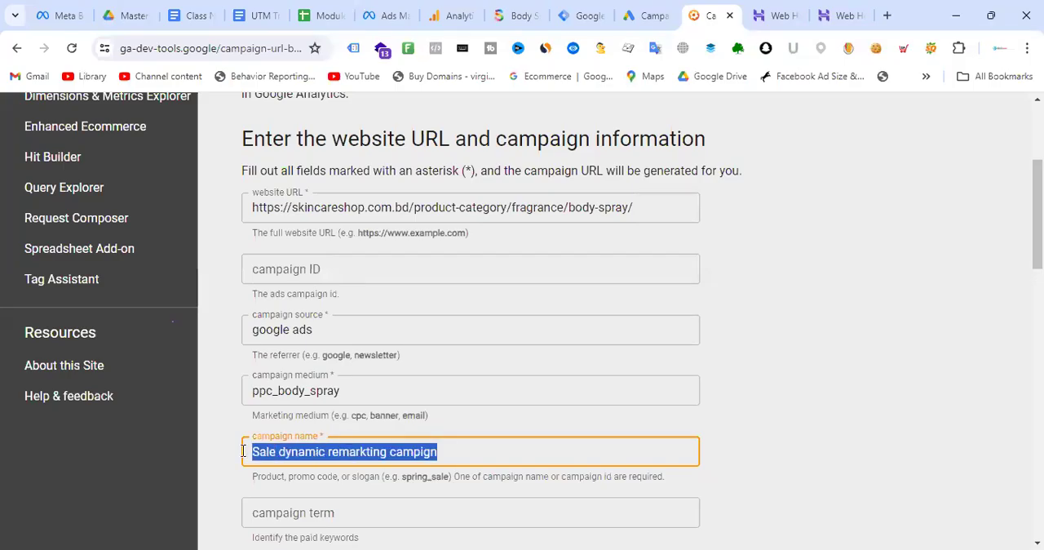
{"action": "key", "text": "ctrl+v"}
{"action": "left_click", "coordinate": [759, 439]}
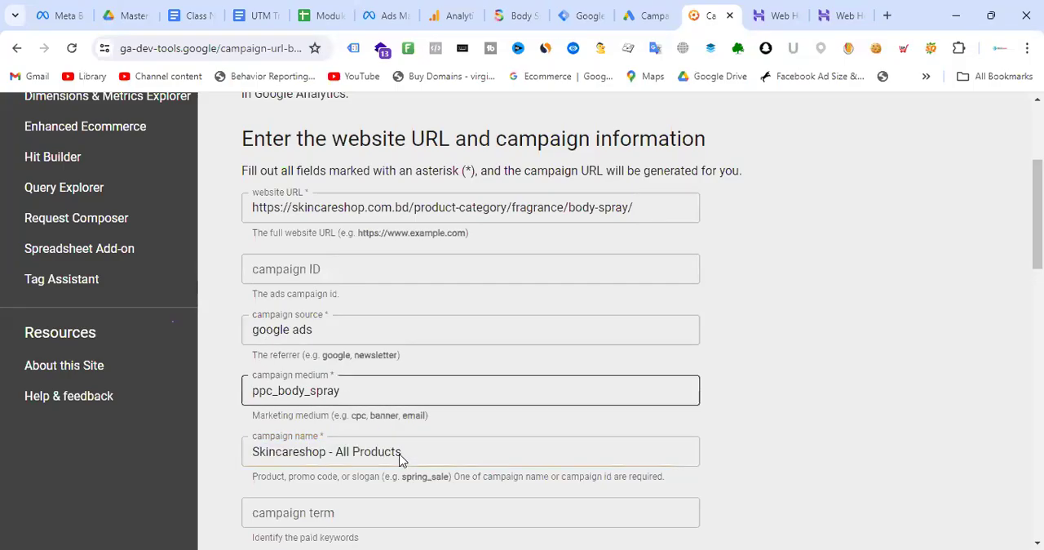
{"action": "left_click_drag", "start_coordinate": [418, 457], "coordinate": [241, 452]}
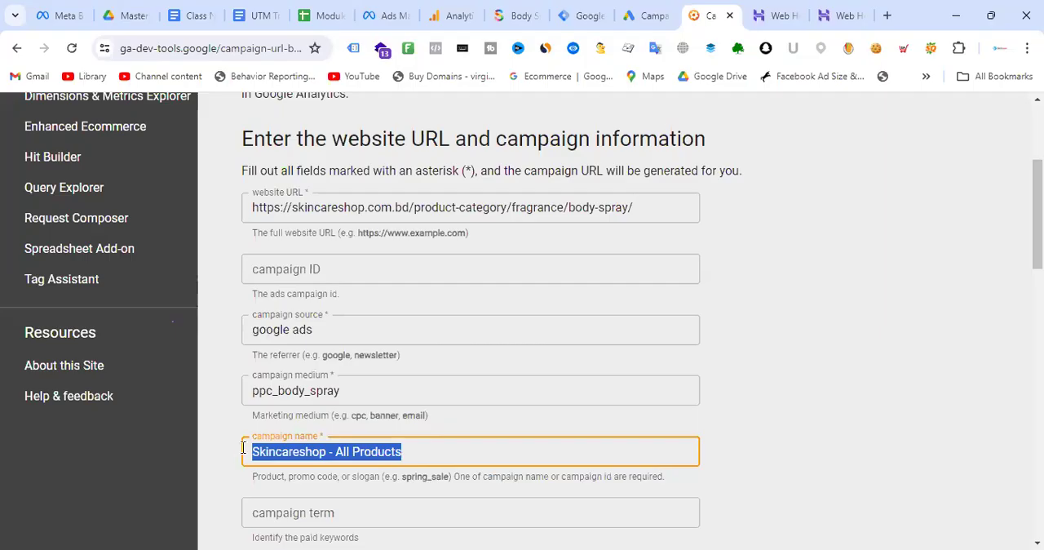
{"action": "left_click", "coordinate": [795, 317]}
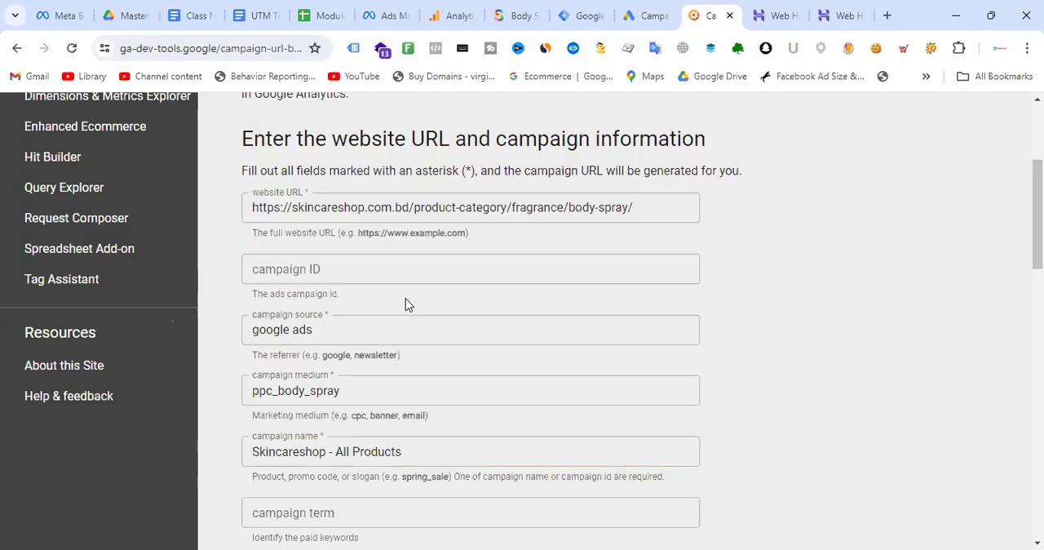
- Reduce the campaign medium to ppc and move the remaining text to the campaign term as body spray
{"action": "scroll", "coordinate": [466, 300], "scroll_direction": "down", "scroll_amount": 1}
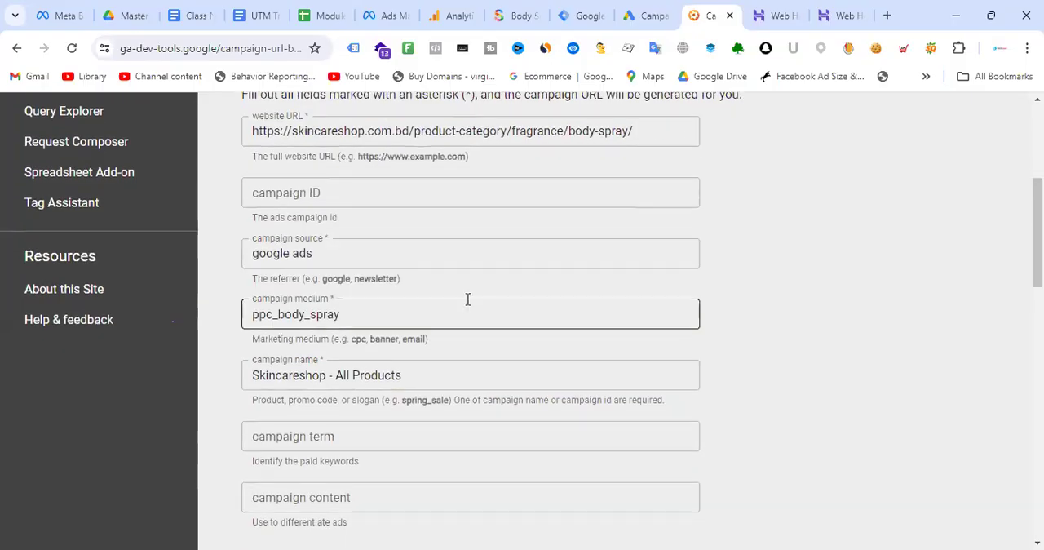
{"action": "left_click", "coordinate": [366, 440]}
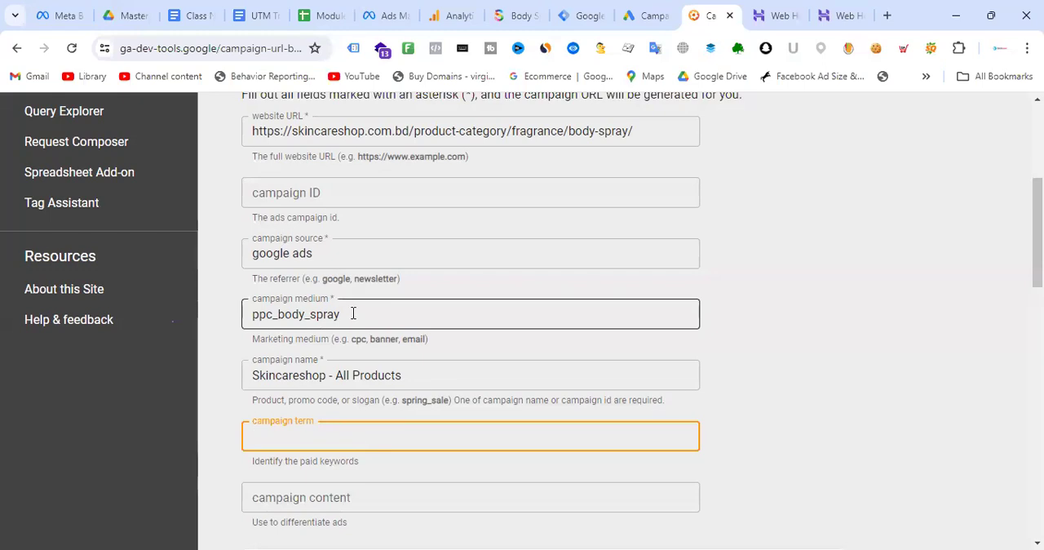
{"action": "left_click_drag", "start_coordinate": [273, 314], "coordinate": [390, 316]}
{"action": "key", "text": "ctrl+x"}
{"action": "left_click", "coordinate": [261, 437]}
{"action": "key", "text": "ctrl+v"}
{"action": "left_click", "coordinate": [259, 438]}
{"action": "key", "text": "BackSpace"}
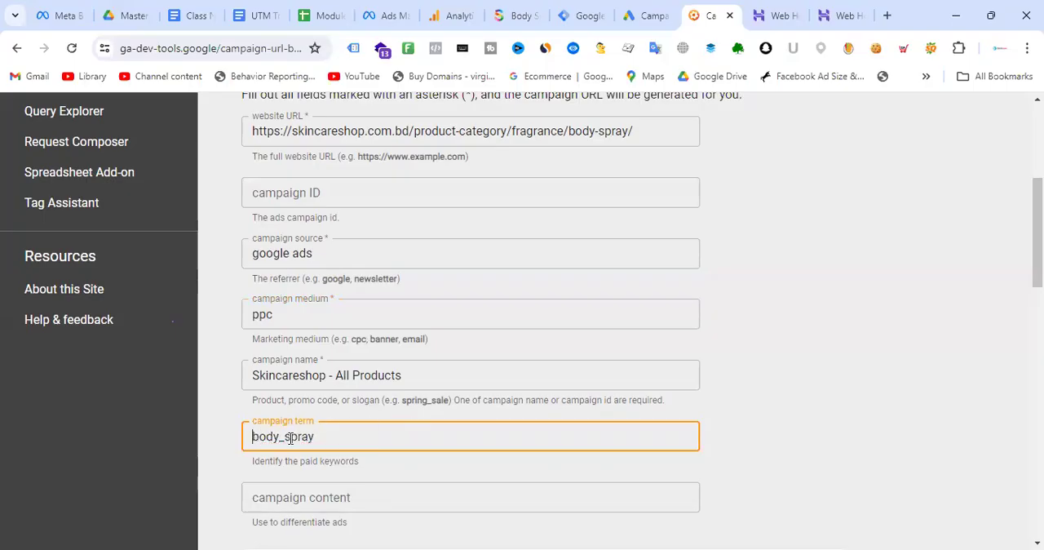
{"action": "left_click", "coordinate": [290, 438]}
{"action": "key", "text": "BackSpace"}
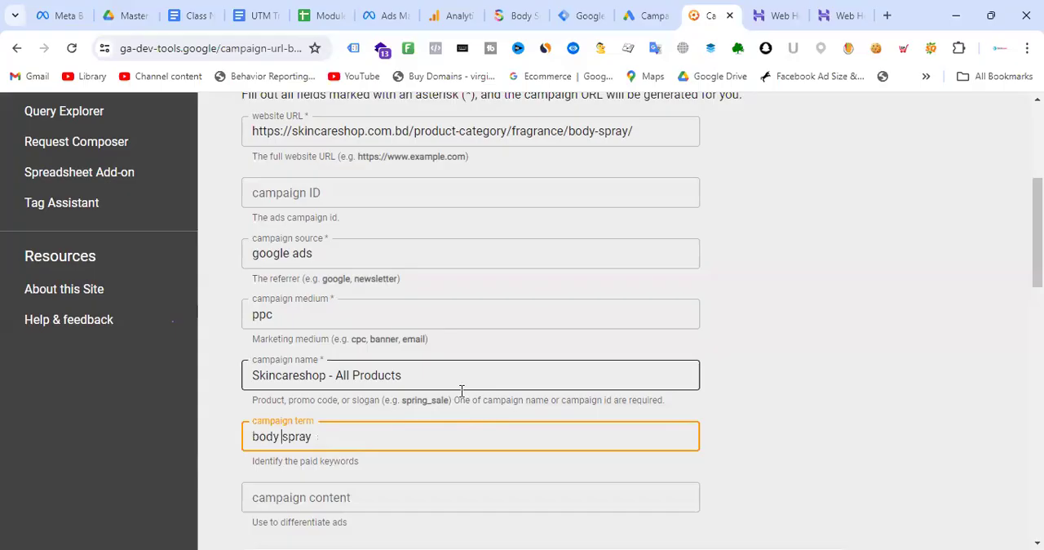
- Move body spray from the campaign term to the campaign content, leaving the term empty
{"action": "left_click_drag", "start_coordinate": [322, 438], "coordinate": [191, 448]}
{"action": "key", "text": "ctrl+x"}
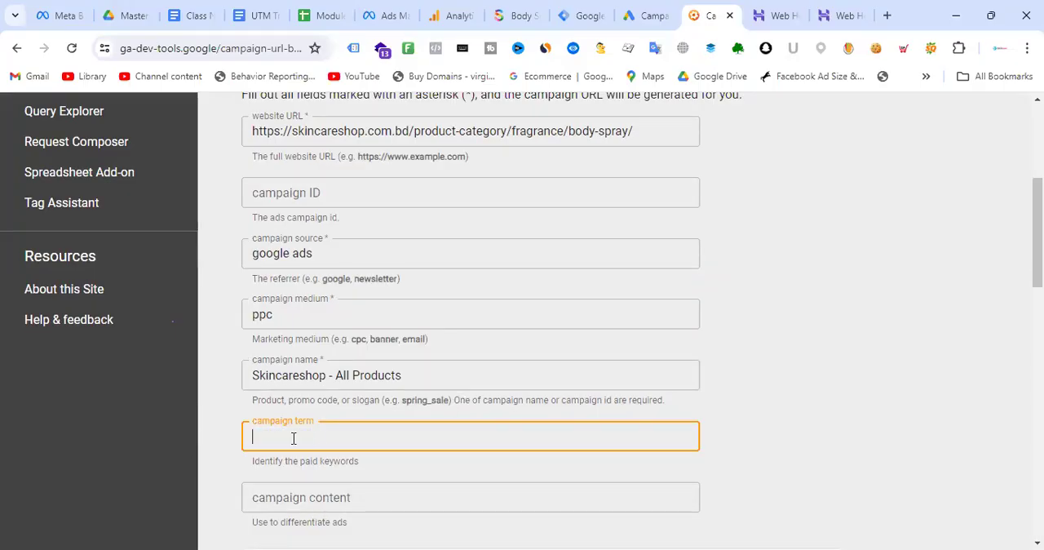
{"action": "left_click", "coordinate": [326, 499]}
{"action": "key", "text": "ctrl+v"}
{"action": "left_click", "coordinate": [838, 464]}
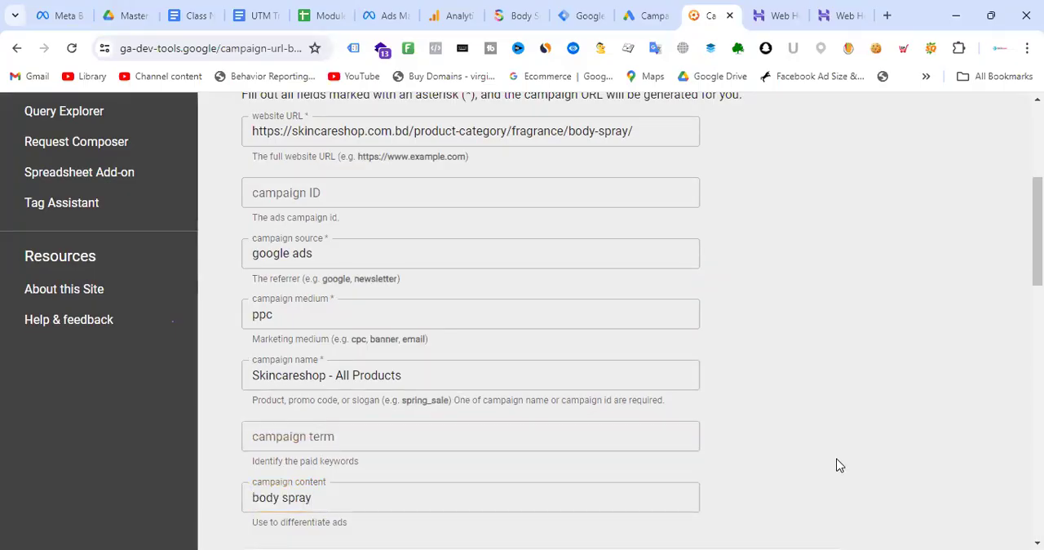
- Extend the campaign content to body spray video
{"action": "left_click", "coordinate": [371, 503]}
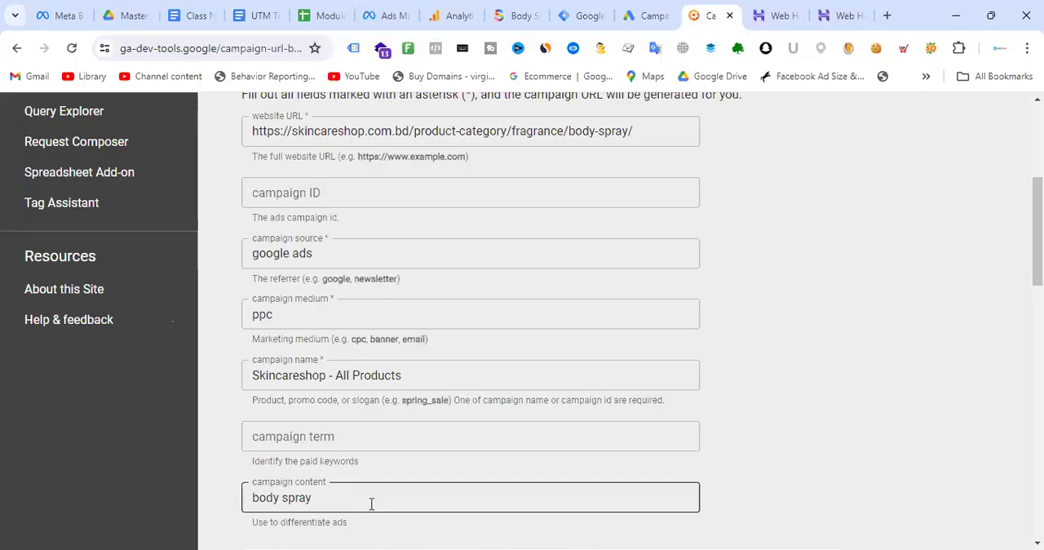
{"action": "type", "text": "imamge"}
{"action": "key", "text": "BackSpace"}
{"action": "key", "text": "BackSpace"}
{"action": "key", "text": "BackSpace"}
{"action": "key", "text": "BackSpace"}
{"action": "key", "text": "BackSpace"}
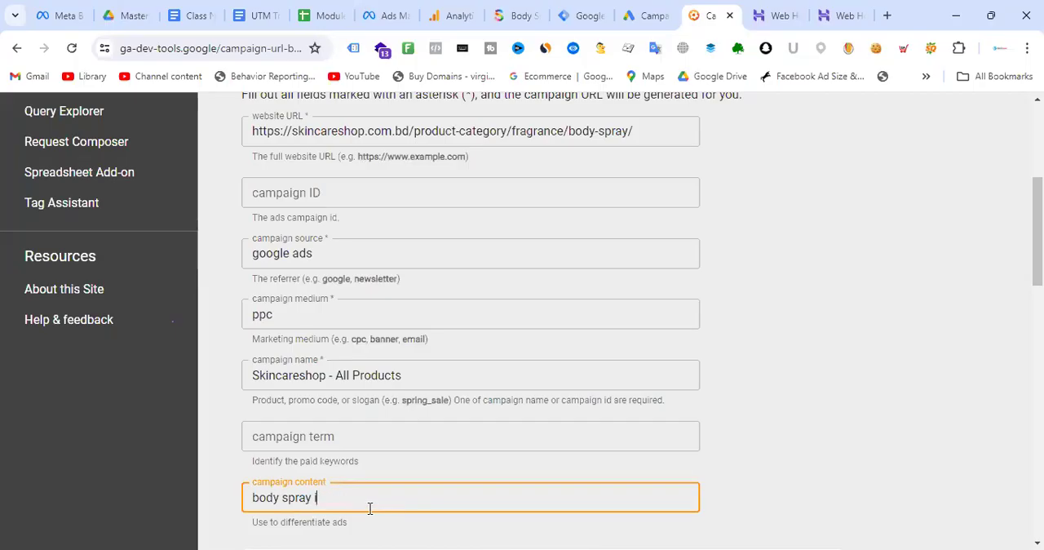
{"action": "type", "text": "video"}
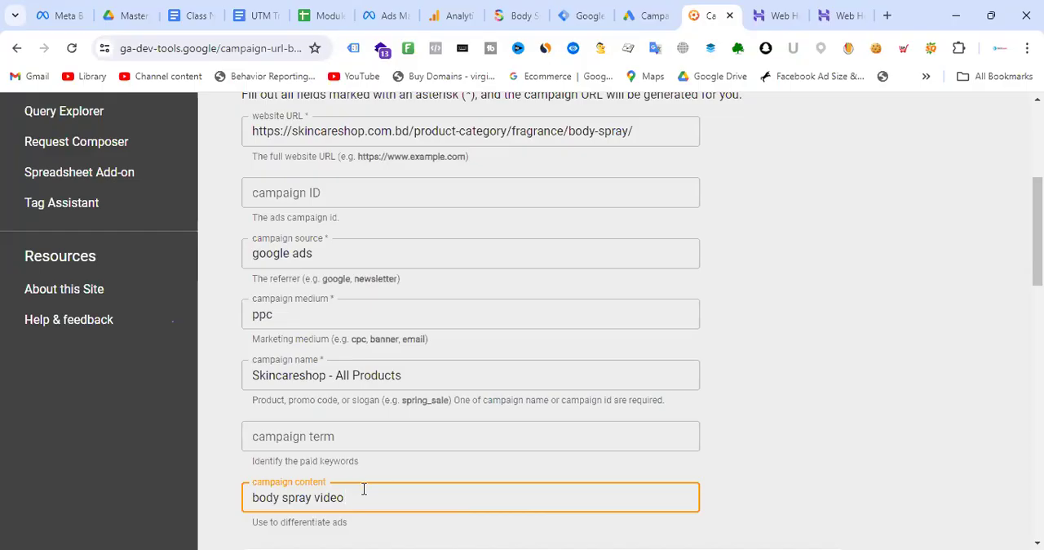
- Review the values entered for campaign content and campaign medium
{"action": "left_click_drag", "start_coordinate": [363, 489], "coordinate": [227, 494]}
{"action": "left_click", "coordinate": [406, 505]}
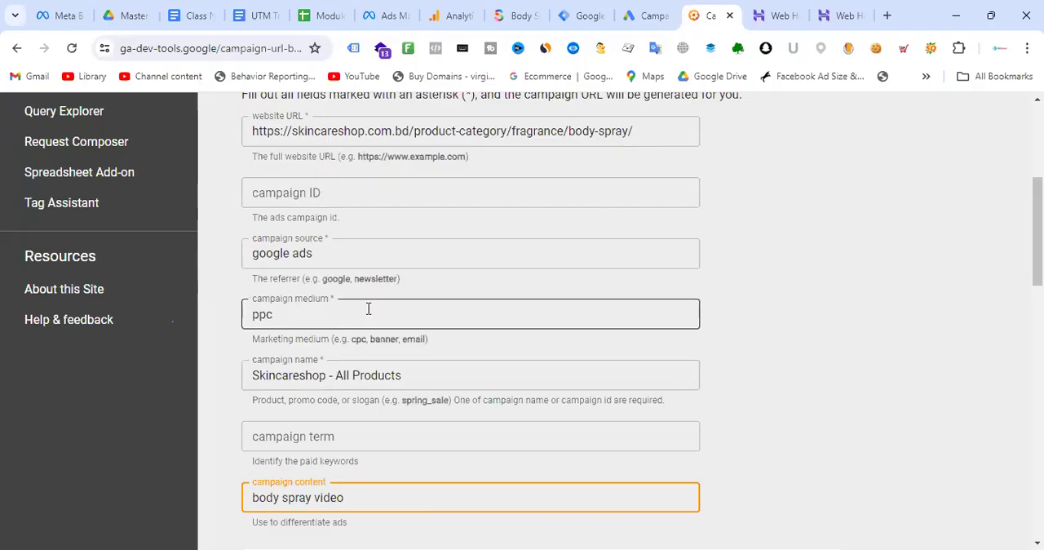
{"action": "left_click_drag", "start_coordinate": [350, 310], "coordinate": [186, 321]}
{"action": "left_click", "coordinate": [279, 317]}
{"action": "left_click_drag", "start_coordinate": [279, 317], "coordinate": [242, 317]}
{"action": "left_click", "coordinate": [817, 324]}
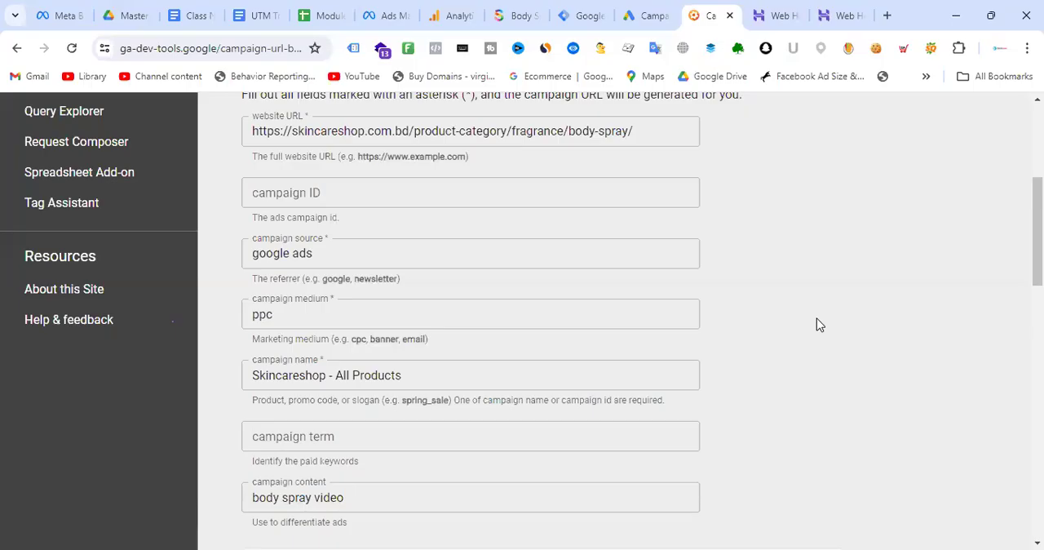
{"action": "left_click", "coordinate": [274, 313]}
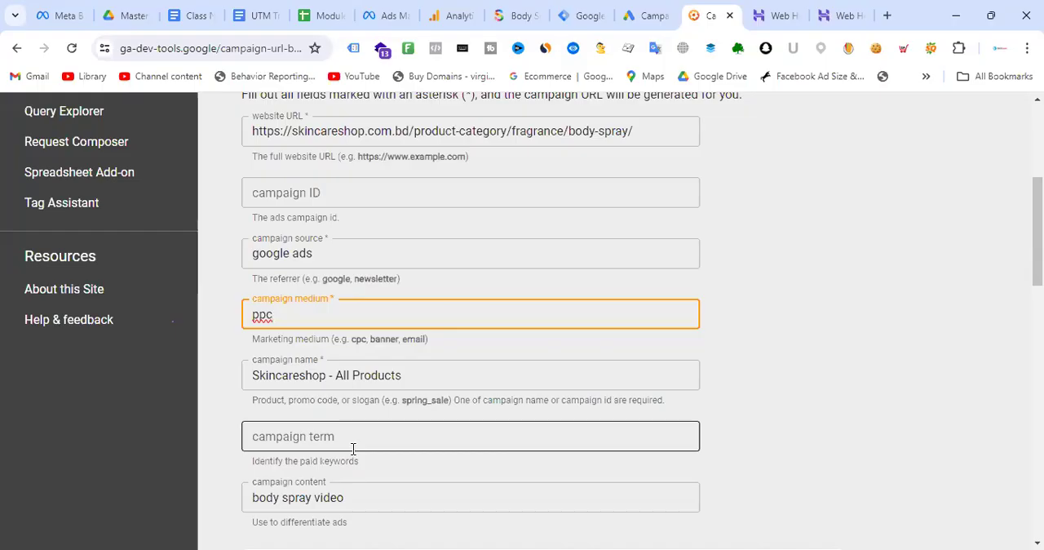
- Clear the campaign content so that the optional parameter is left out of the URL
{"action": "triple_click", "coordinate": [378, 506]}
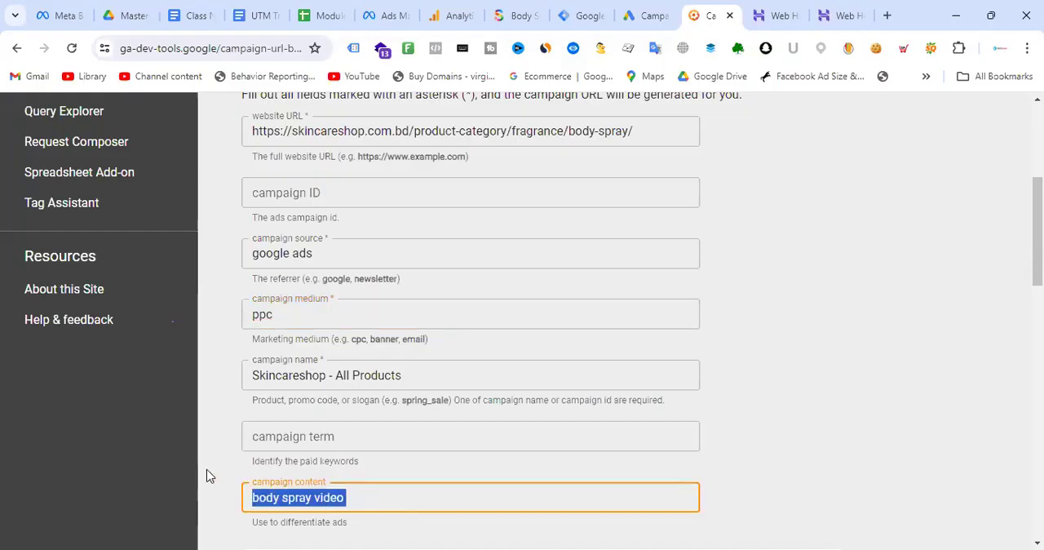
{"action": "key", "text": "BackSpace"}
{"action": "left_click", "coordinate": [871, 305]}
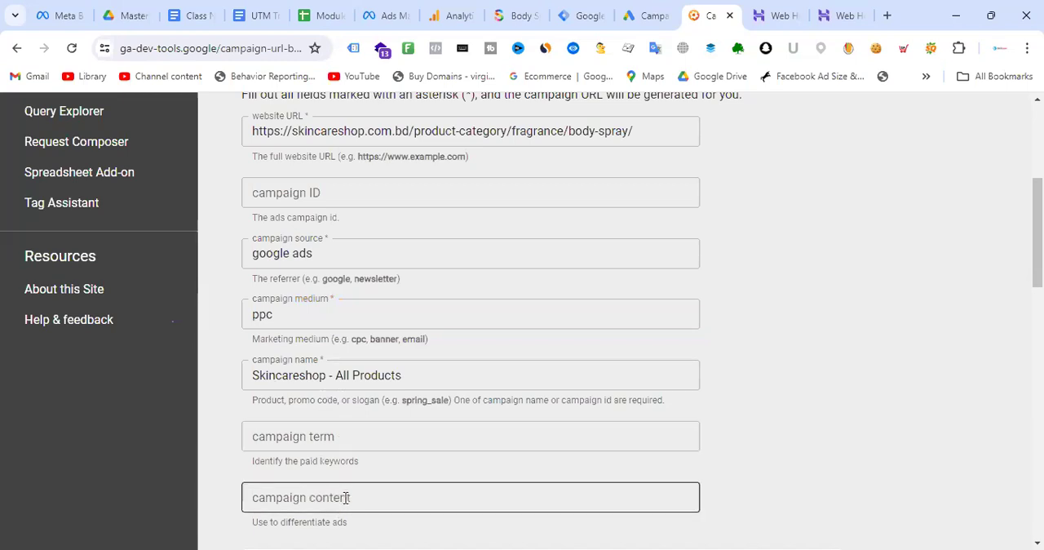
- Check the completed campaign parameters and select the whole generated campaign URL for the Body Spray page
{"action": "scroll", "coordinate": [397, 263], "scroll_direction": "up", "scroll_amount": 3}
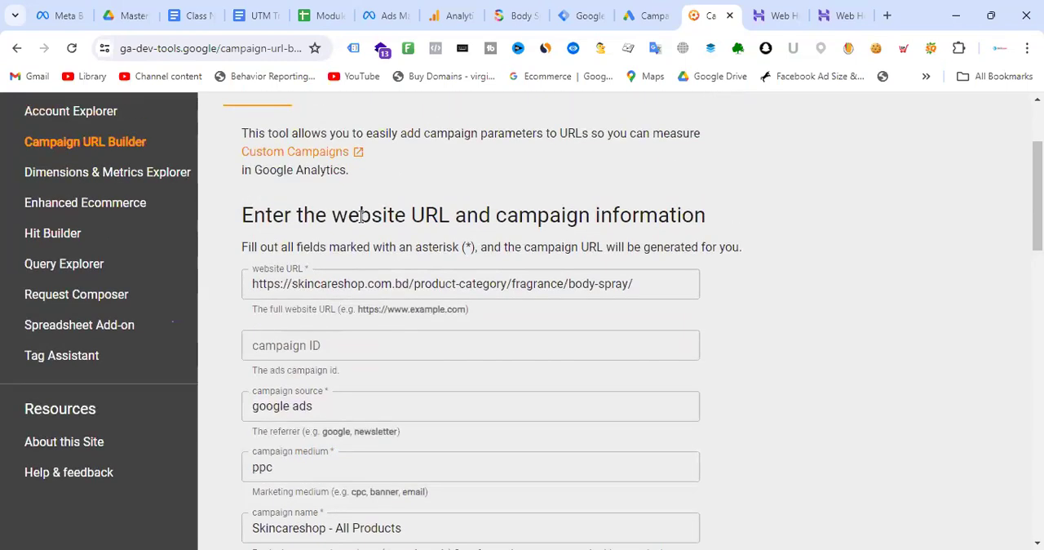
{"action": "scroll", "coordinate": [397, 396], "scroll_direction": "down", "scroll_amount": 2}
{"action": "scroll", "coordinate": [574, 319], "scroll_direction": "down", "scroll_amount": 3}
{"action": "scroll", "coordinate": [540, 296], "scroll_direction": "up", "scroll_amount": 2}
{"action": "scroll", "coordinate": [513, 249], "scroll_direction": "down", "scroll_amount": 2}
{"action": "scroll", "coordinate": [587, 334], "scroll_direction": "down", "scroll_amount": 2}
{"action": "left_click", "coordinate": [671, 321]}
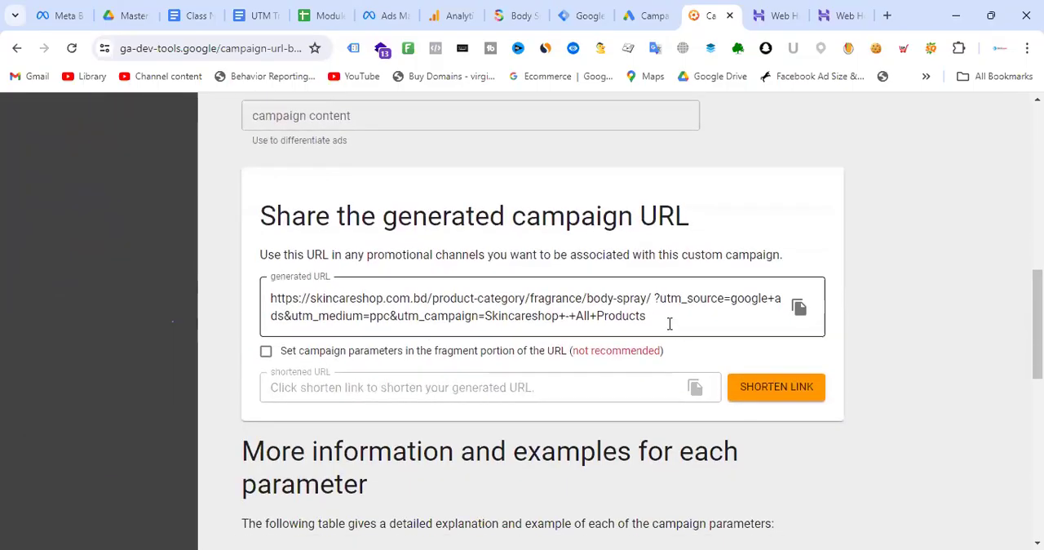
{"action": "left_click_drag", "start_coordinate": [661, 319], "coordinate": [270, 298]}
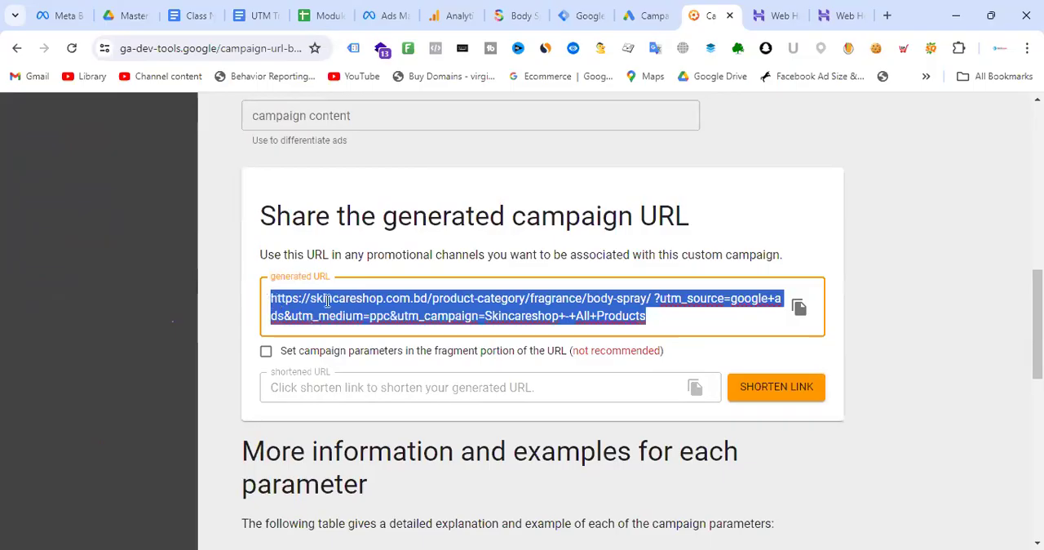
{"action": "left_click", "coordinate": [688, 305]}
{"action": "left_click_drag", "start_coordinate": [669, 316], "coordinate": [261, 305]}
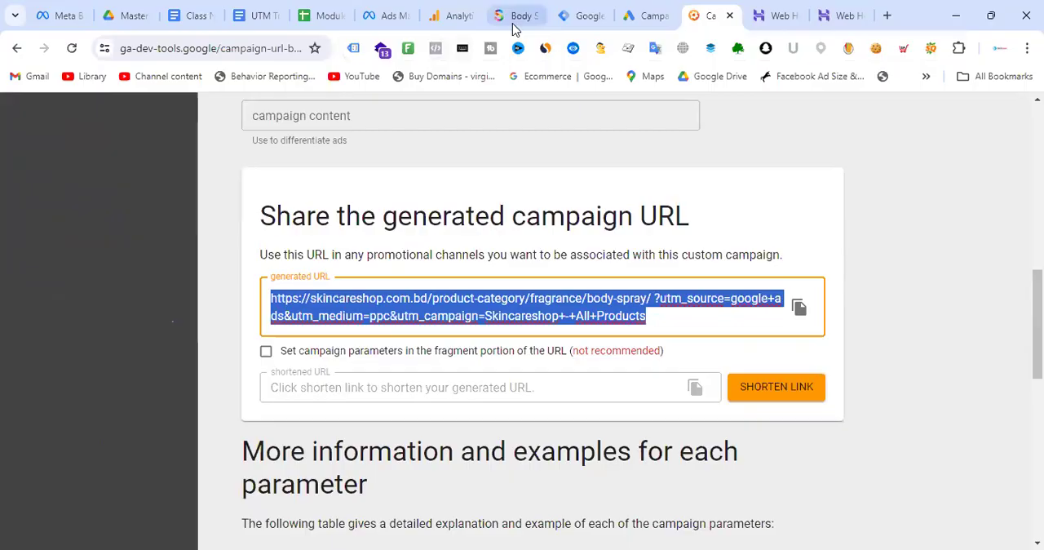
- Switch to Google Ads, cancel the campaign name edit and open ad group group-2 in the Skincareshop - All Products campaign
{"action": "left_click", "coordinate": [654, 12]}
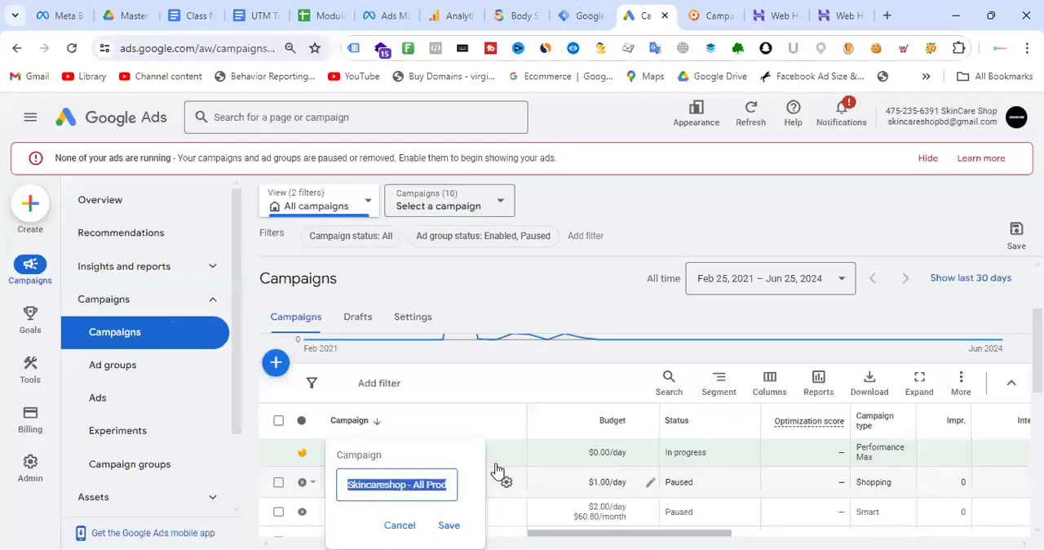
{"action": "left_click", "coordinate": [395, 527]}
{"action": "left_click", "coordinate": [426, 482]}
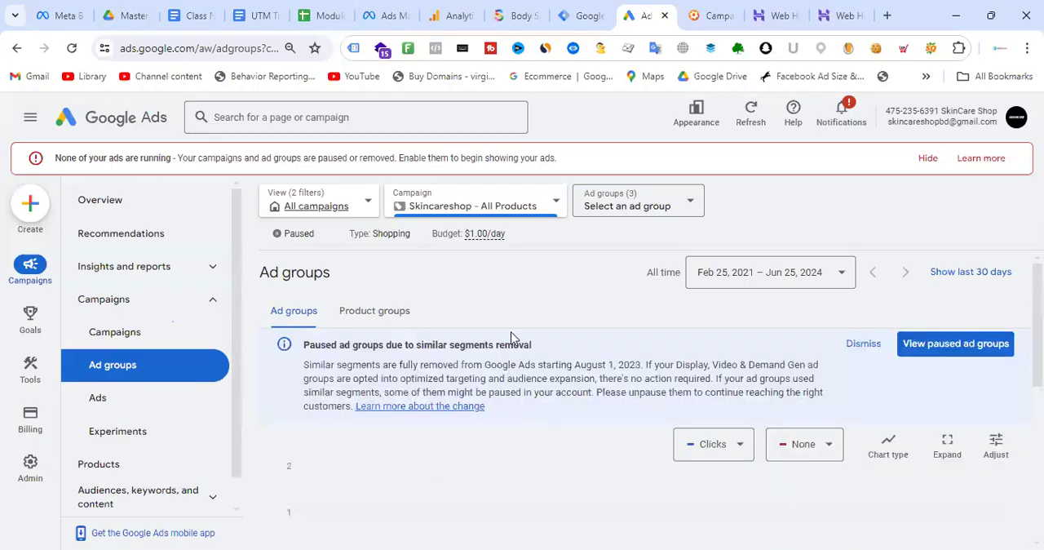
{"action": "scroll", "coordinate": [603, 301], "scroll_direction": "down", "scroll_amount": 2}
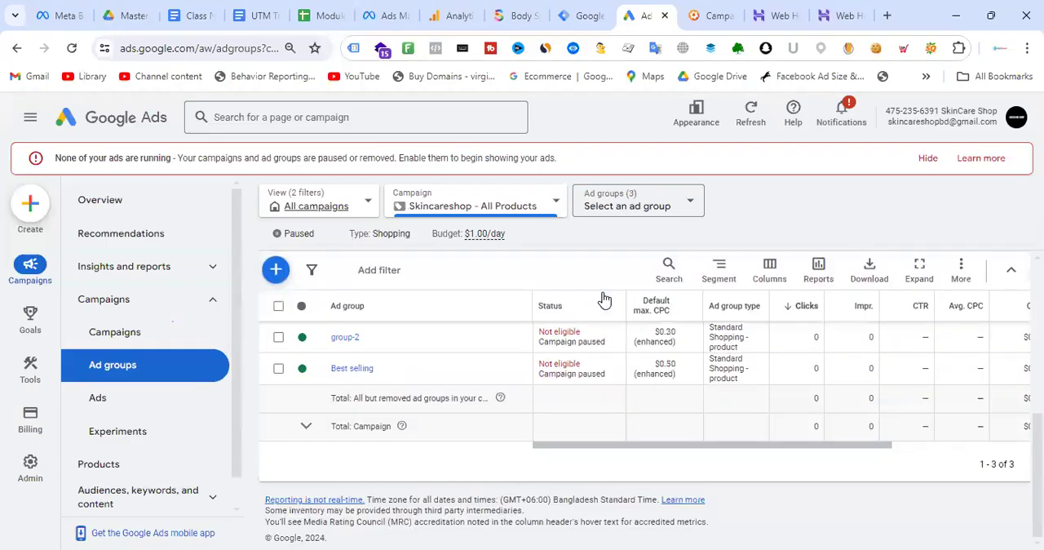
{"action": "left_click", "coordinate": [345, 337]}
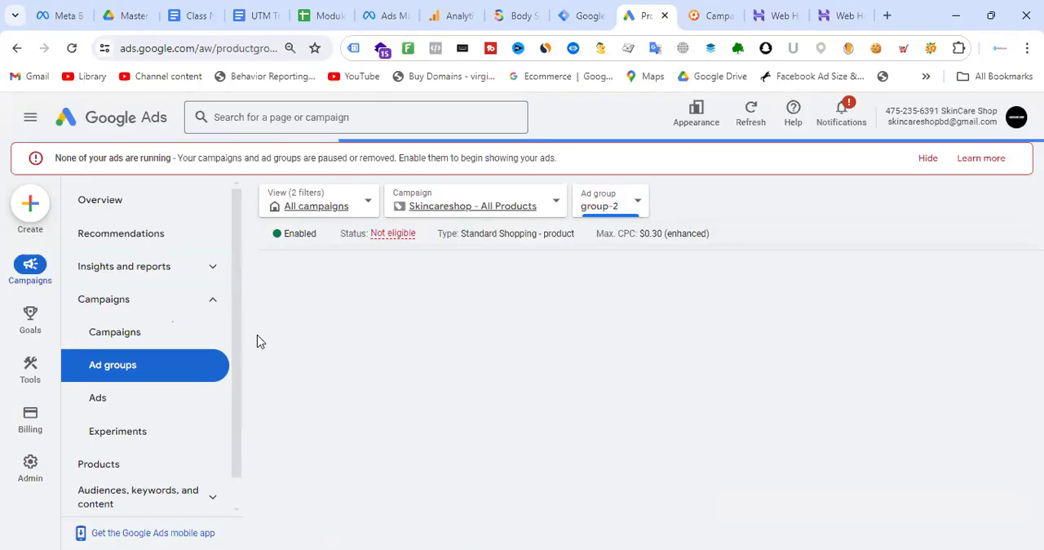
- Return to the campaigns view and widen the scope from ad group group-2 to all campaigns in the account
{"action": "left_click", "coordinate": [145, 337]}
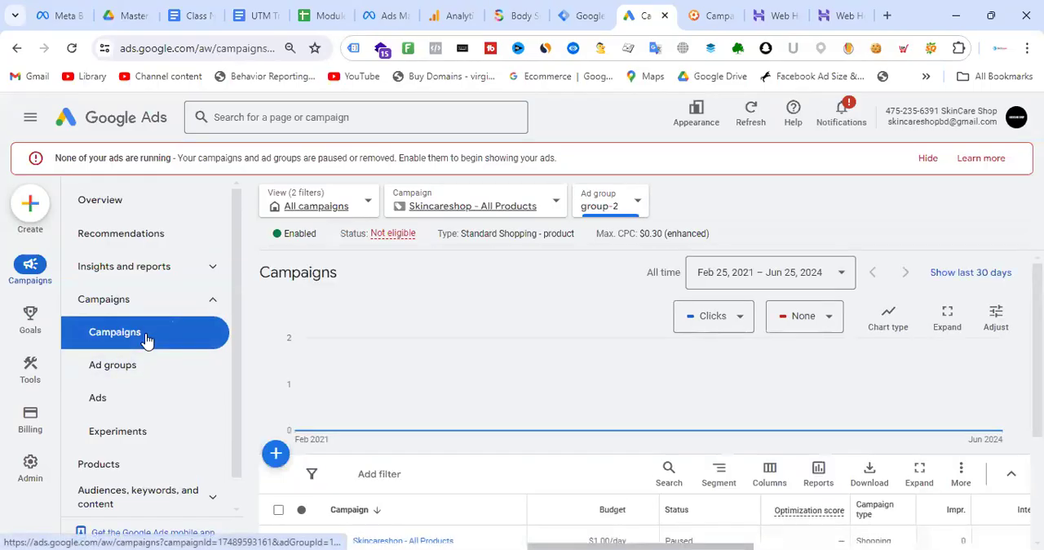
{"action": "scroll", "coordinate": [549, 294], "scroll_direction": "down", "scroll_amount": 2}
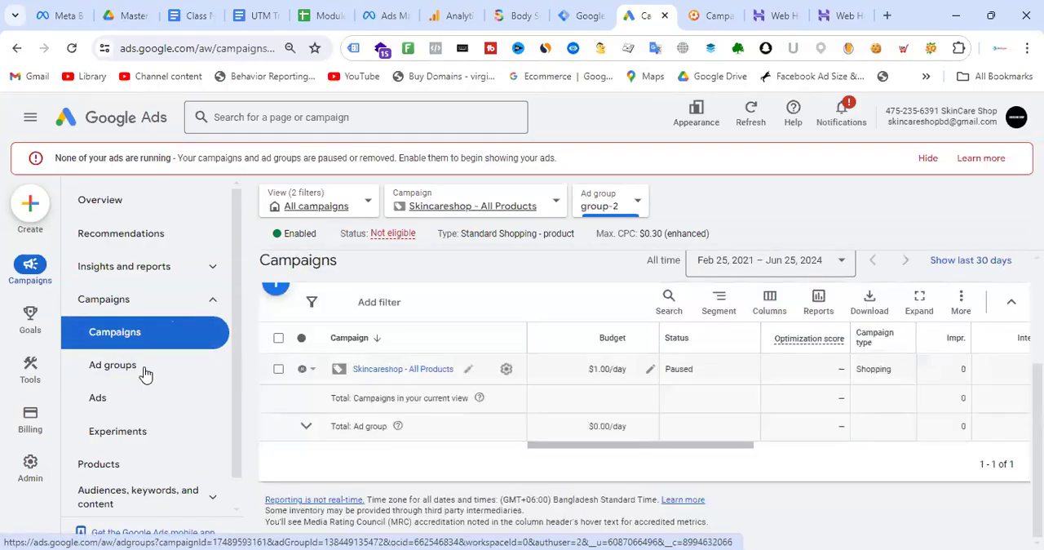
{"action": "scroll", "coordinate": [590, 341], "scroll_direction": "up", "scroll_amount": 2}
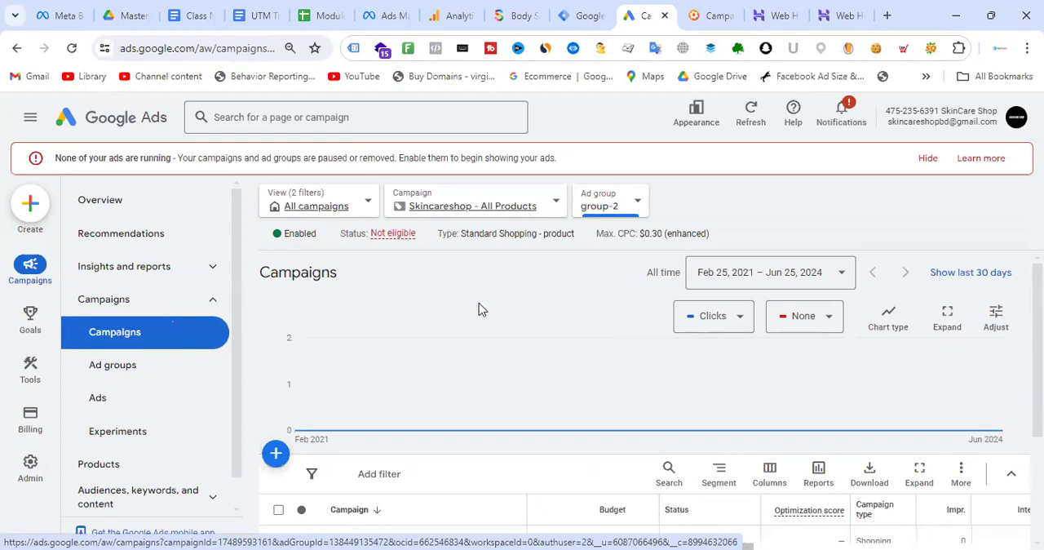
{"action": "left_click", "coordinate": [614, 209]}
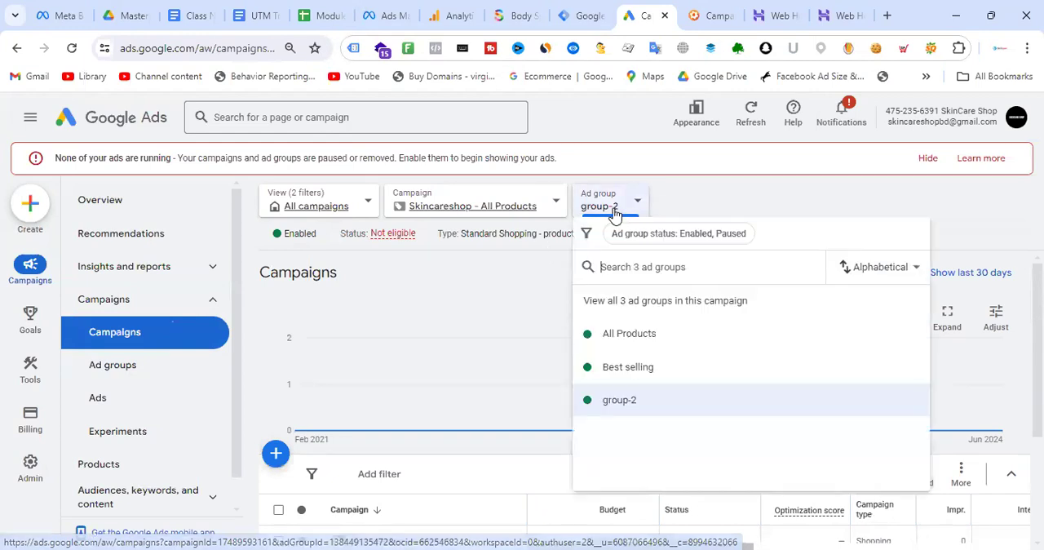
{"action": "left_click", "coordinate": [630, 304]}
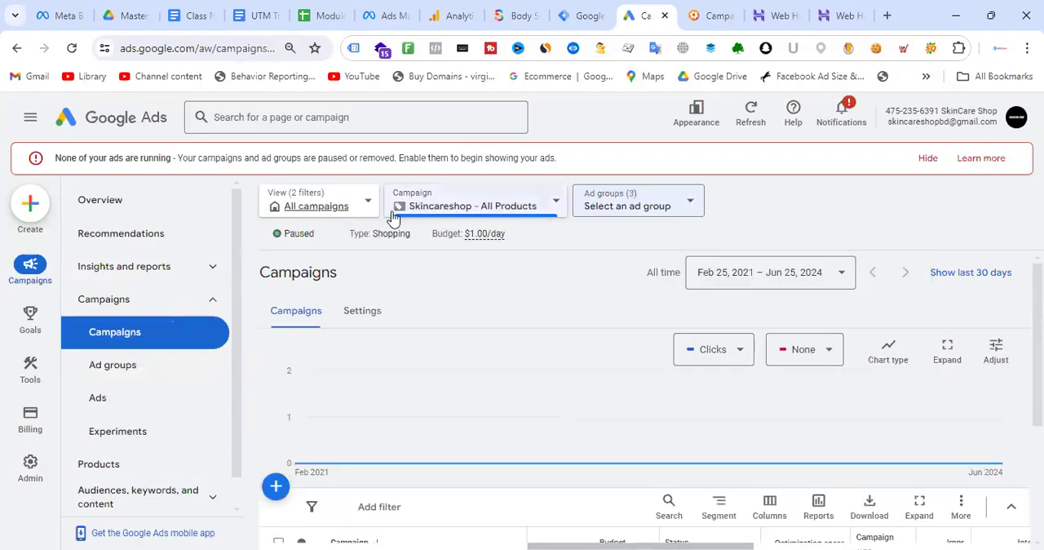
{"action": "left_click", "coordinate": [489, 209]}
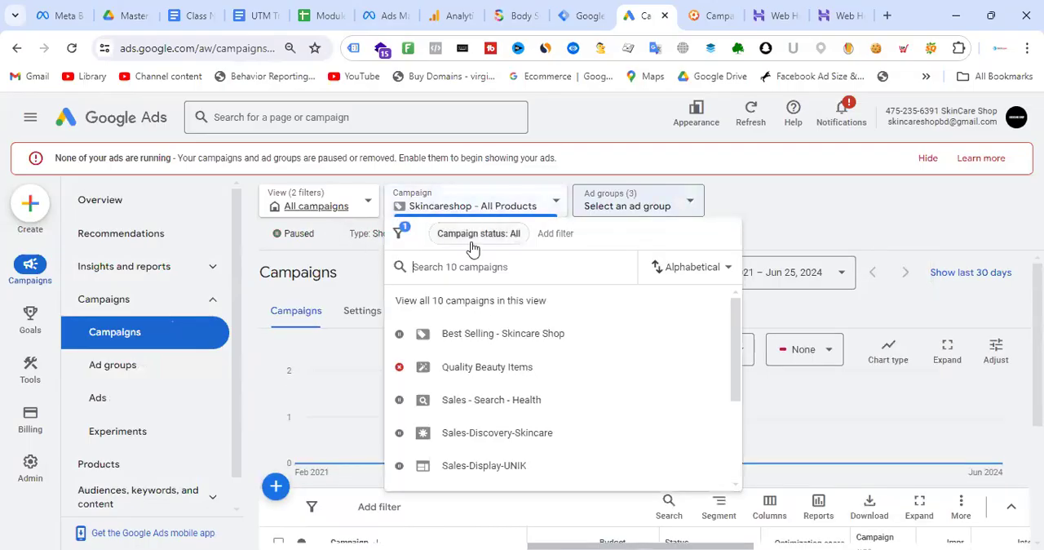
{"action": "left_click", "coordinate": [478, 301]}
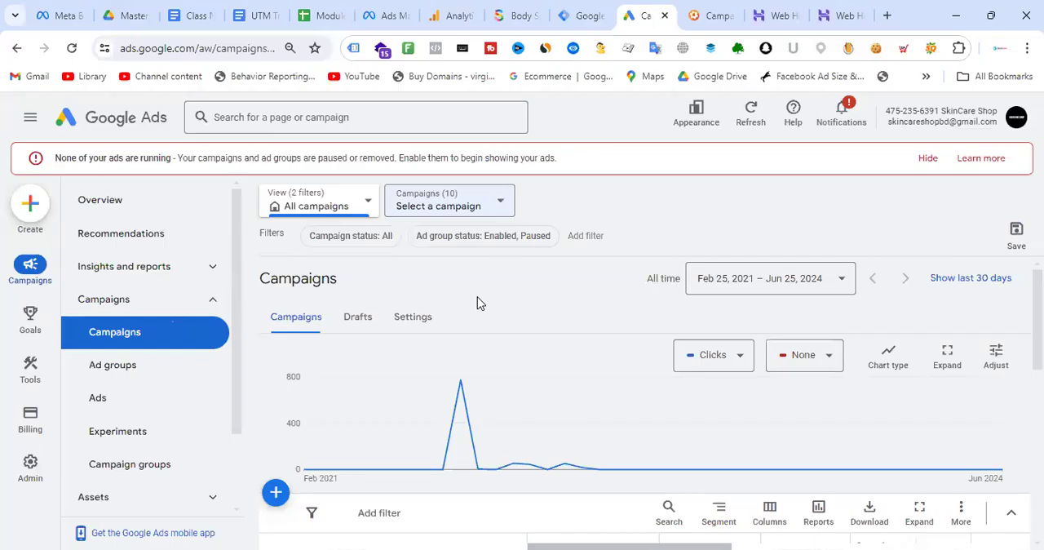
- Open the ads of the iUNIK ad group in the Sales-Display-UNIK campaign and reload the page
{"action": "scroll", "coordinate": [549, 302], "scroll_direction": "down", "scroll_amount": 3}
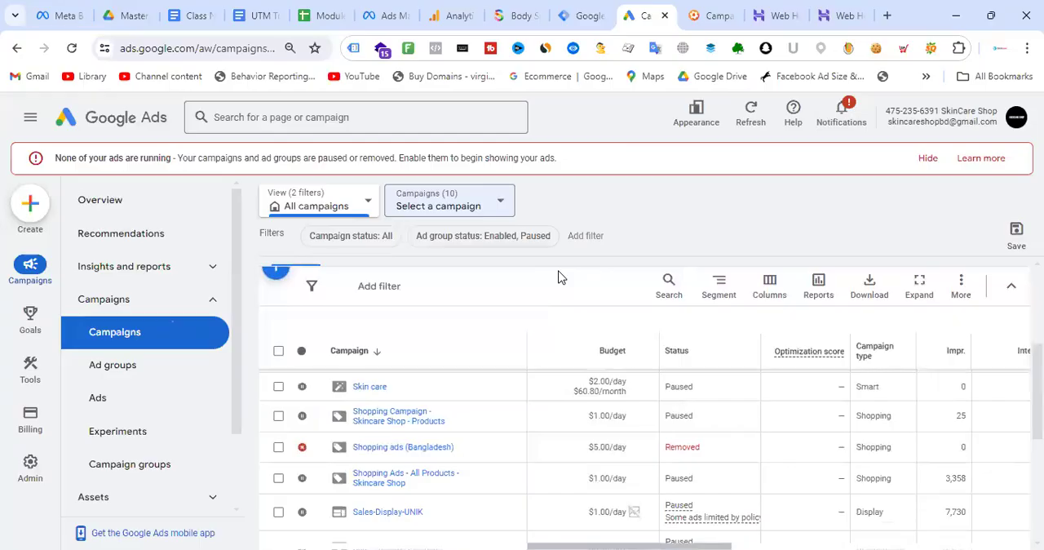
{"action": "left_click", "coordinate": [402, 514]}
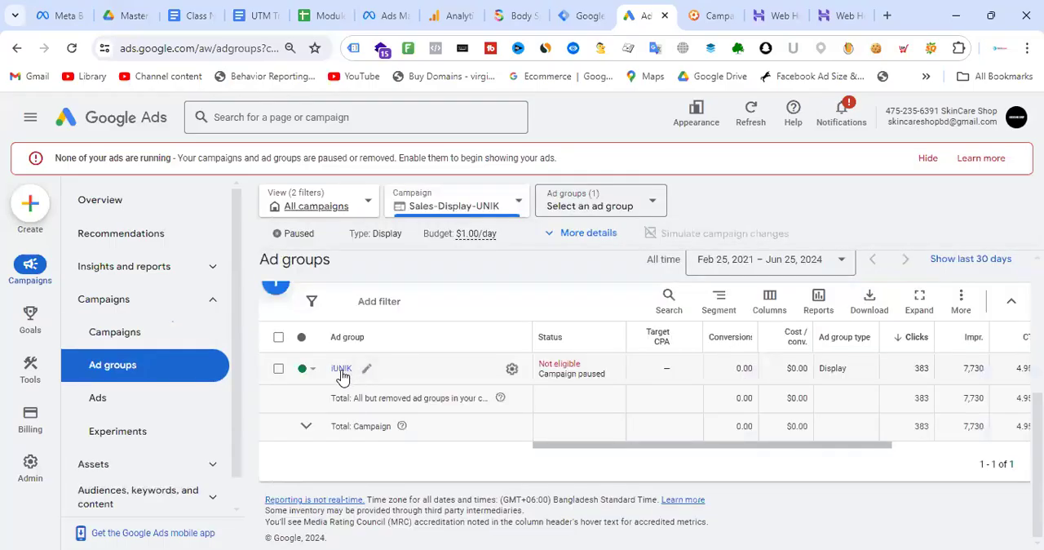
{"action": "left_click", "coordinate": [340, 372]}
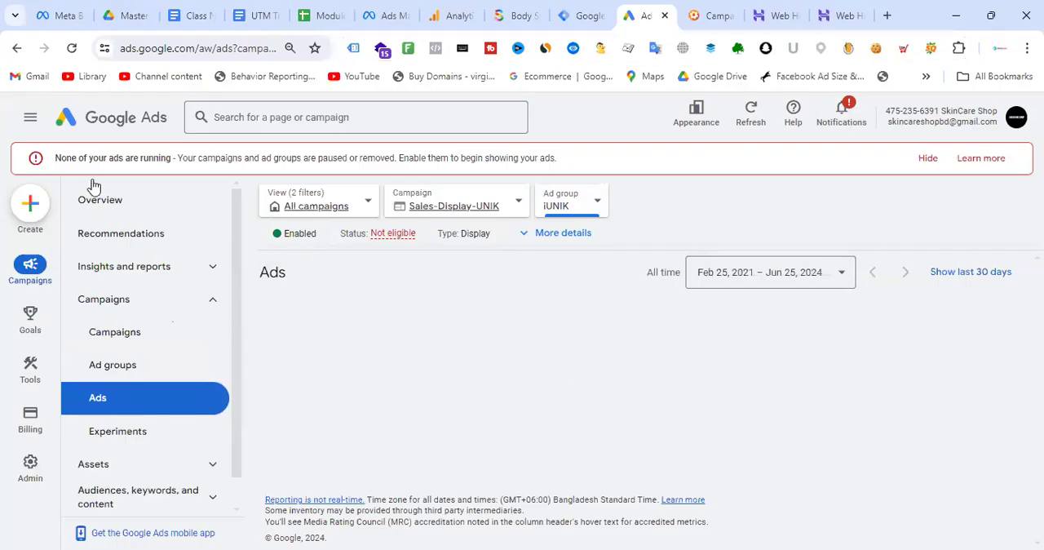
{"action": "left_click", "coordinate": [67, 50]}
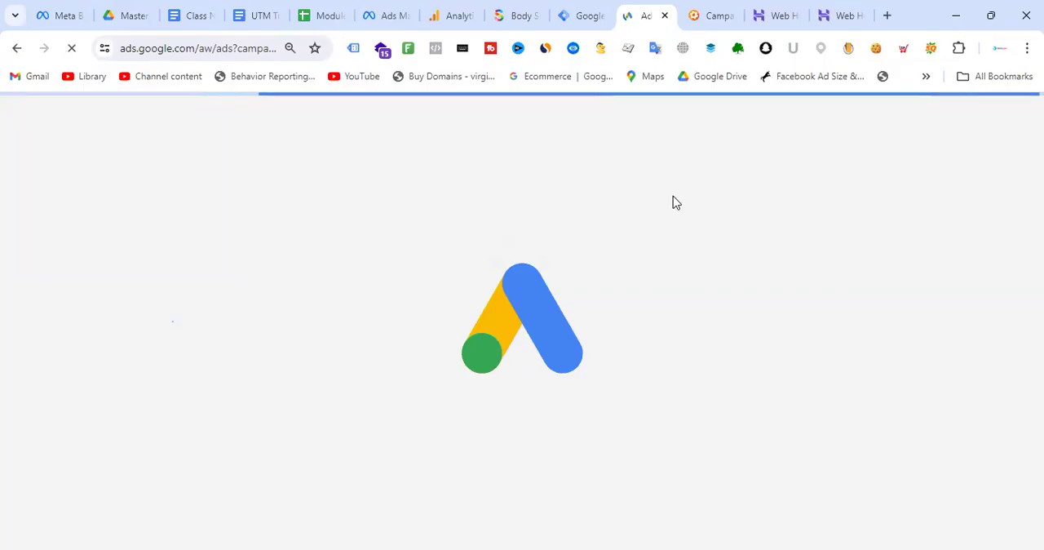
- Switch to Meta Ads Manager and open the Sale dynamic remarkting Ad to review its creative and primary text
{"action": "left_click", "coordinate": [397, 11]}
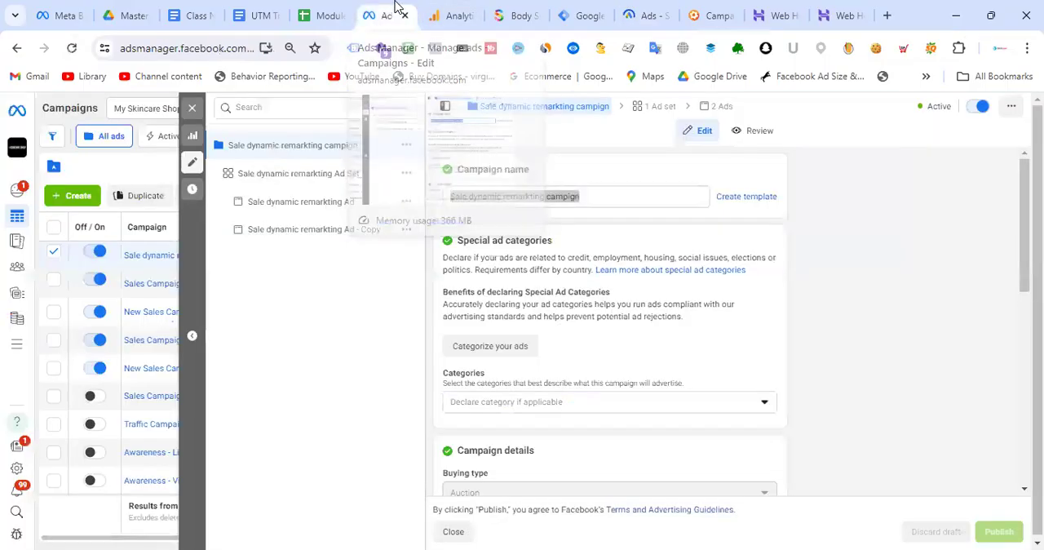
{"action": "scroll", "coordinate": [649, 301], "scroll_direction": "down", "scroll_amount": 1}
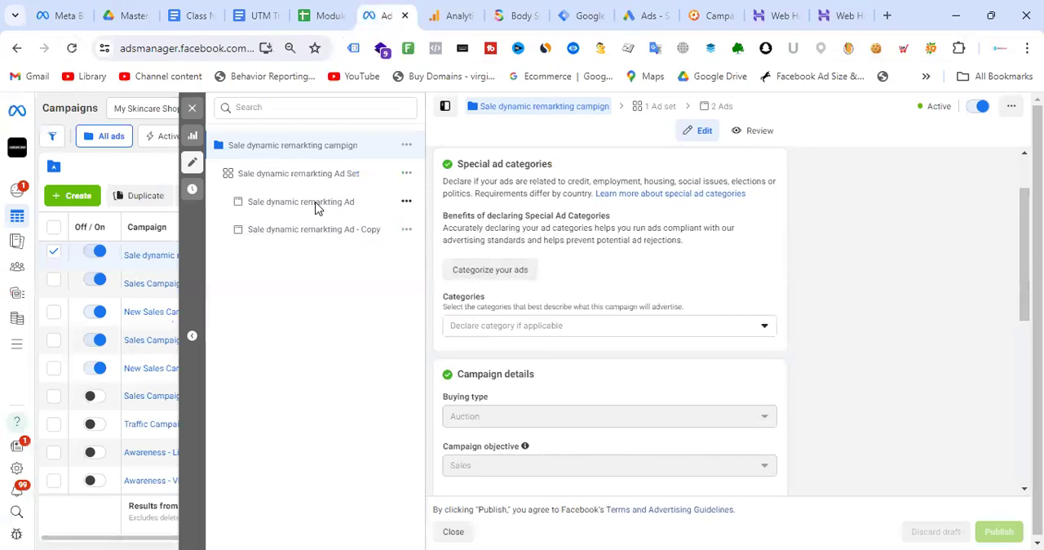
{"action": "left_click", "coordinate": [316, 207]}
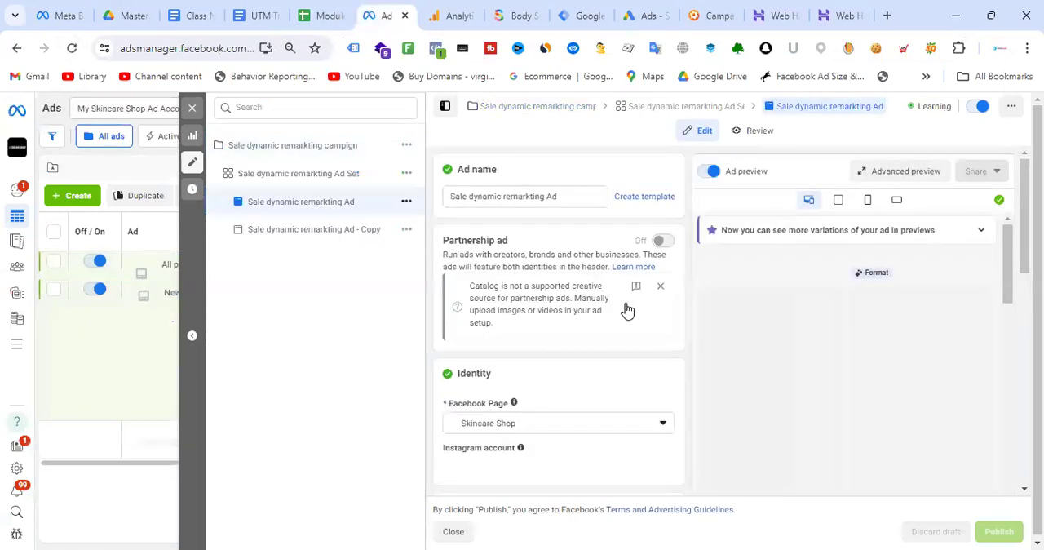
{"action": "scroll", "coordinate": [604, 326], "scroll_direction": "down", "scroll_amount": 6}
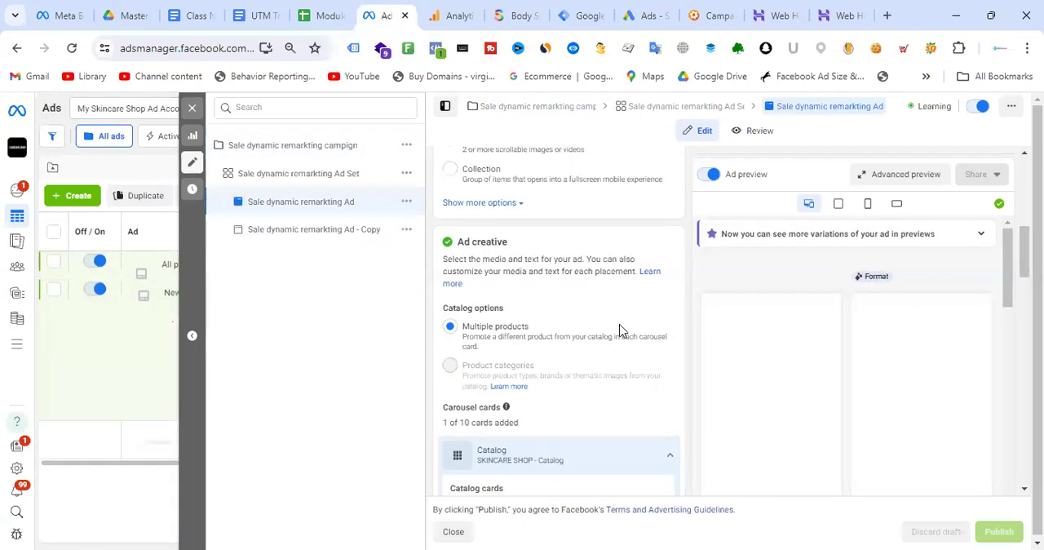
{"action": "scroll", "coordinate": [618, 330], "scroll_direction": "down", "scroll_amount": 3}
{"action": "scroll", "coordinate": [570, 244], "scroll_direction": "down", "scroll_amount": 3}
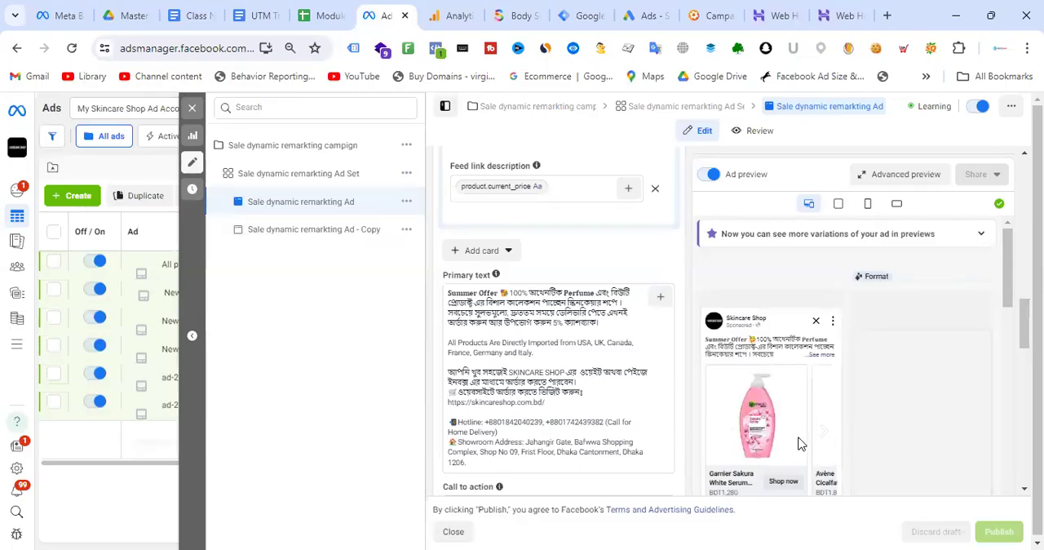
- Browse through the product cards in the ad's Facebook Feed carousel preview
{"action": "left_click", "coordinate": [824, 434]}
{"action": "left_click", "coordinate": [824, 434]}
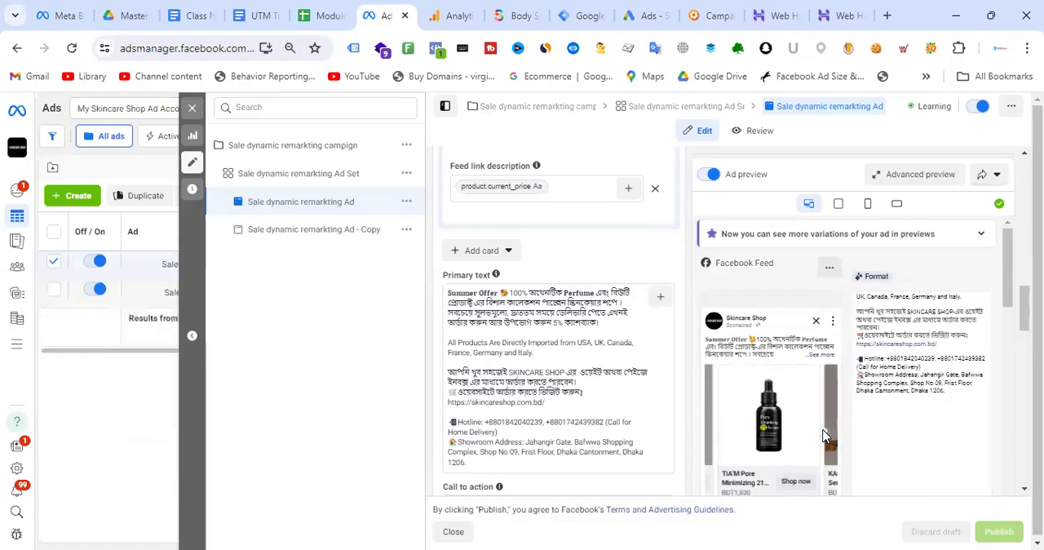
{"action": "left_click", "coordinate": [823, 434]}
{"action": "left_click", "coordinate": [824, 437]}
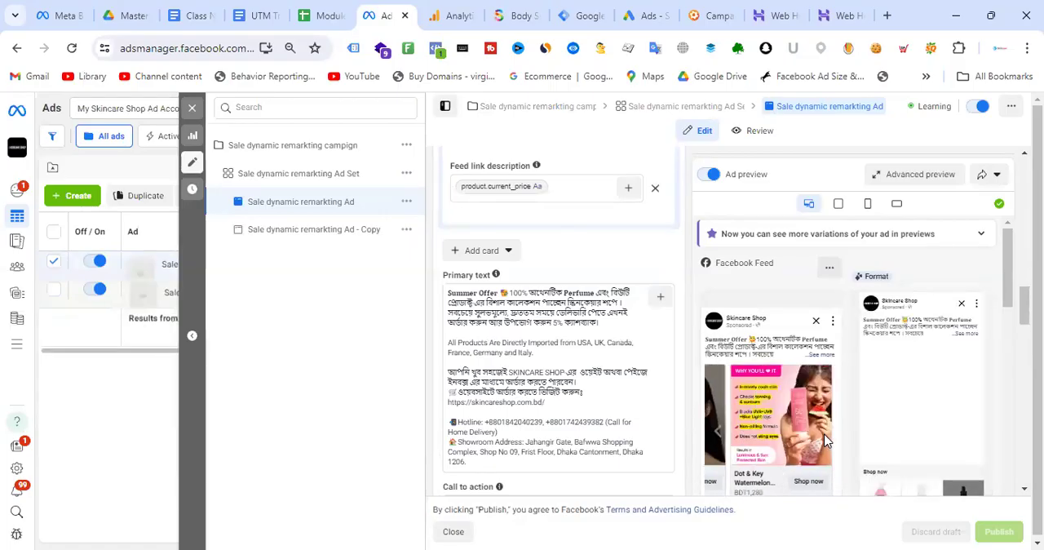
- Find the URL parameters in the ad's tracking settings and highlight the whole UTM string to examine it
{"action": "scroll", "coordinate": [573, 289], "scroll_direction": "down", "scroll_amount": 4}
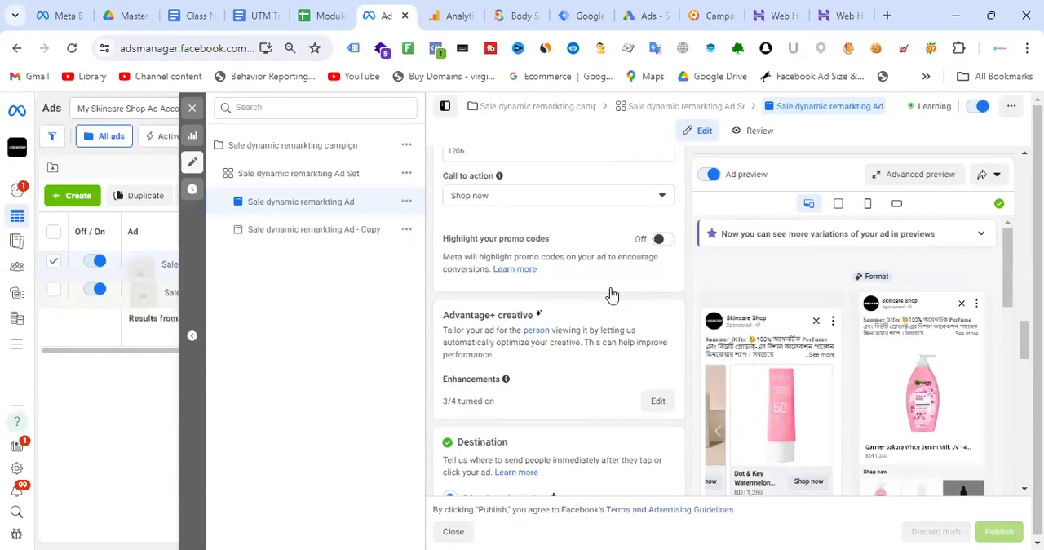
{"action": "scroll", "coordinate": [611, 293], "scroll_direction": "down", "scroll_amount": 5}
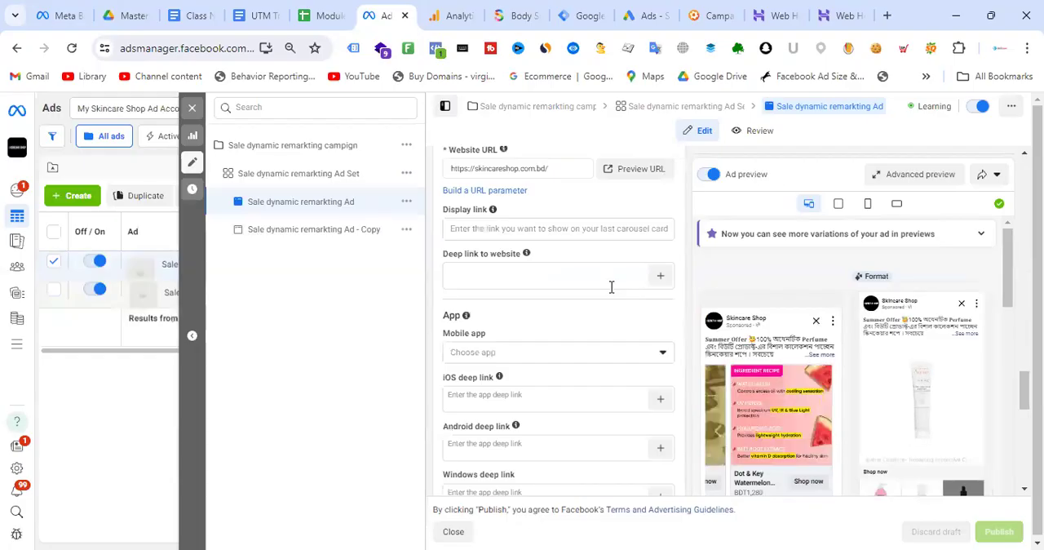
{"action": "scroll", "coordinate": [612, 288], "scroll_direction": "down", "scroll_amount": 2}
{"action": "scroll", "coordinate": [615, 294], "scroll_direction": "down", "scroll_amount": 1}
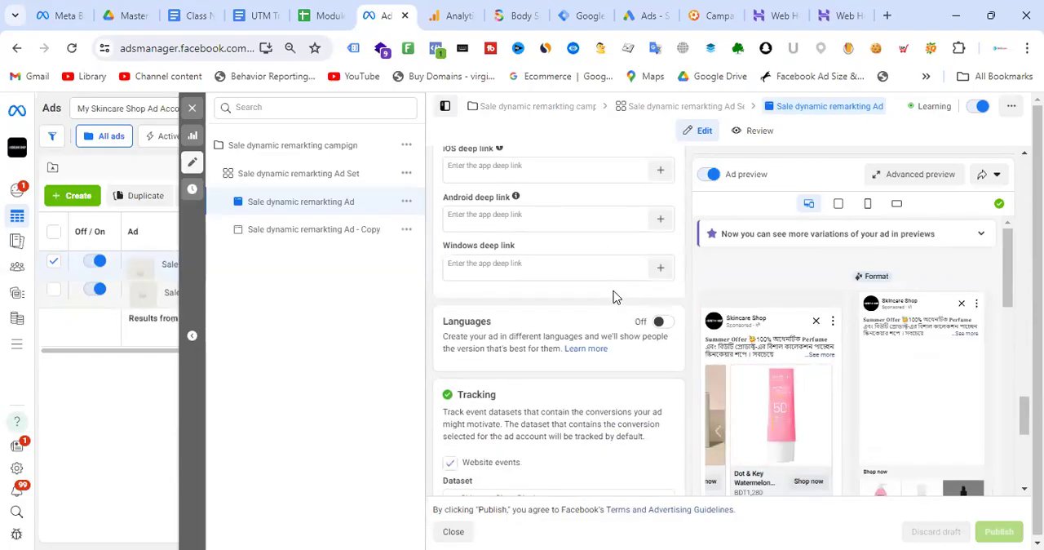
{"action": "scroll", "coordinate": [612, 296], "scroll_direction": "down", "scroll_amount": 3}
{"action": "scroll", "coordinate": [606, 287], "scroll_direction": "down", "scroll_amount": 2}
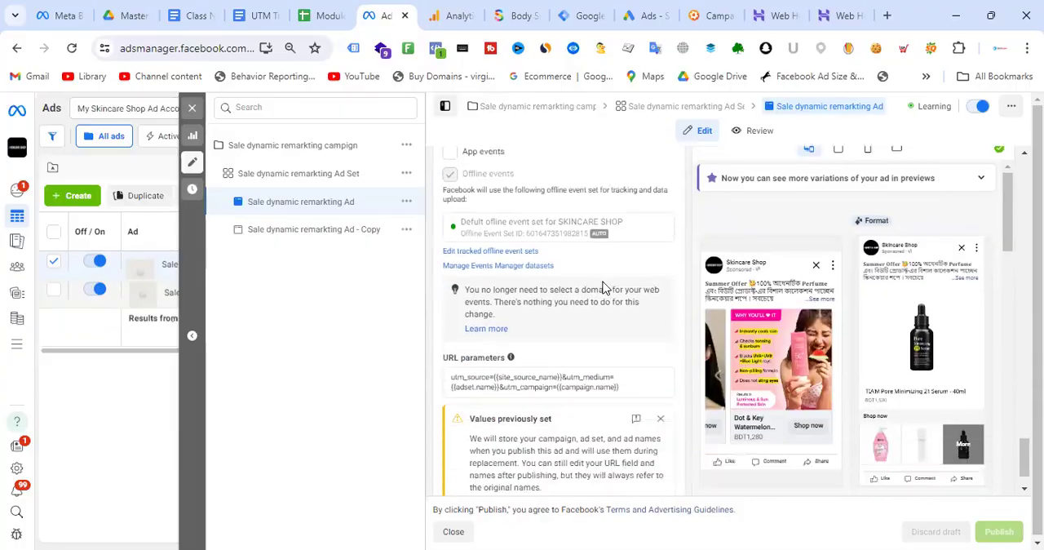
{"action": "scroll", "coordinate": [604, 287], "scroll_direction": "down", "scroll_amount": 1}
{"action": "left_click", "coordinate": [630, 339]}
{"action": "left_click_drag", "start_coordinate": [629, 338], "coordinate": [427, 337]}
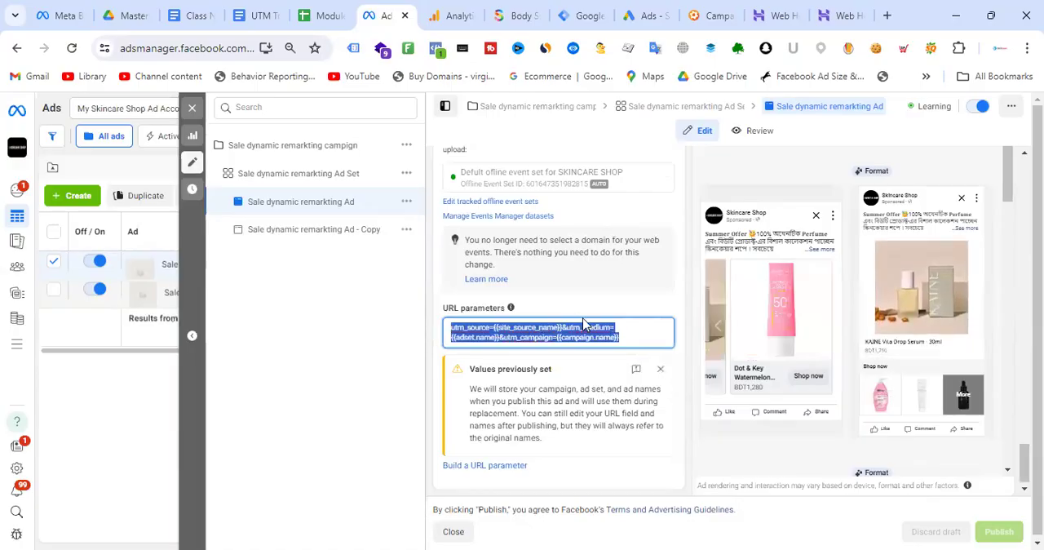
{"action": "left_click", "coordinate": [644, 339]}
{"action": "left_click_drag", "start_coordinate": [645, 339], "coordinate": [447, 337]}
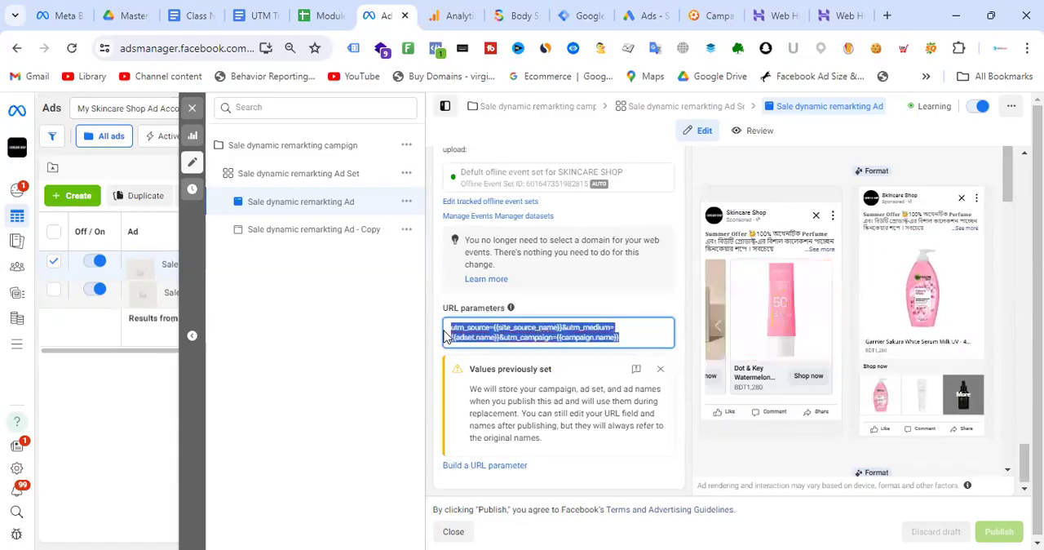
{"action": "left_click", "coordinate": [628, 333]}
{"action": "left_click_drag", "start_coordinate": [641, 337], "coordinate": [453, 327]}
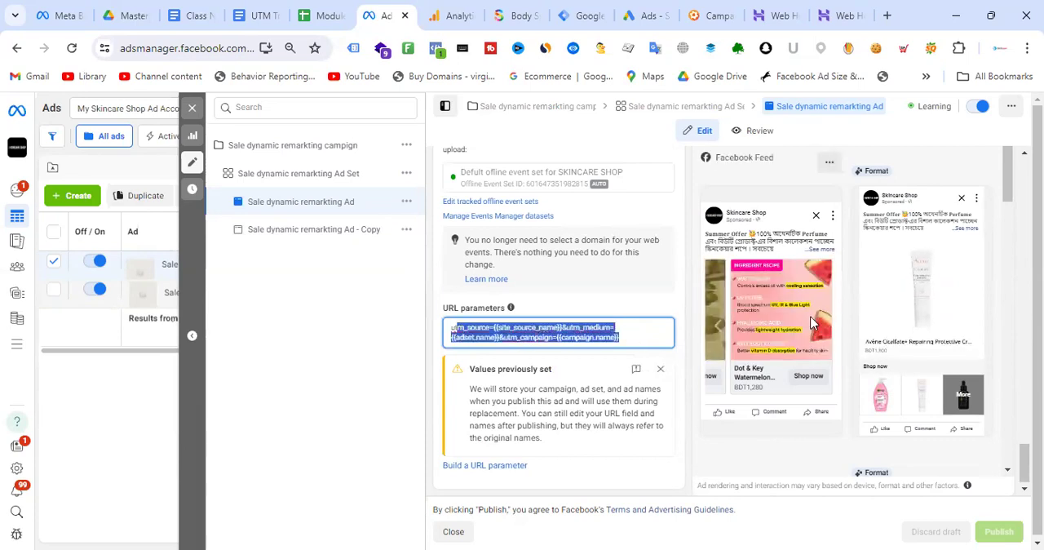
{"action": "left_click", "coordinate": [719, 322]}
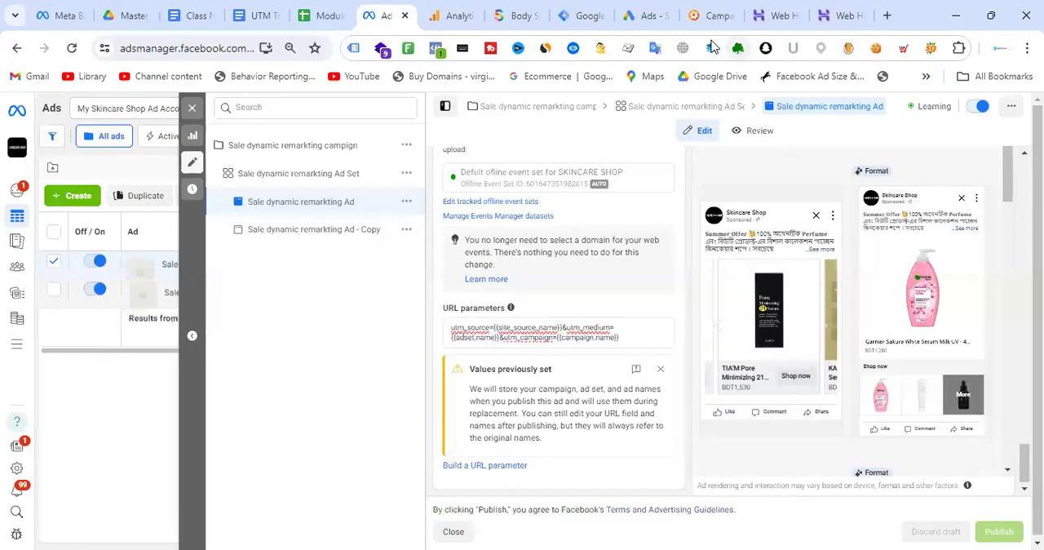
- Switch to the Campaign URL Builder and highlight the Body Spray page address, followed by the UTM parameters starting at ?utm_source
{"action": "left_click", "coordinate": [711, 15]}
{"action": "left_click", "coordinate": [464, 298]}
{"action": "mouse_move", "coordinate": [651, 298]}
{"action": "left_mouse_down"}
{"action": "mouse_move", "coordinate": [348, 287]}
{"action": "mouse_move", "coordinate": [265, 295]}
{"action": "left_mouse_up"}
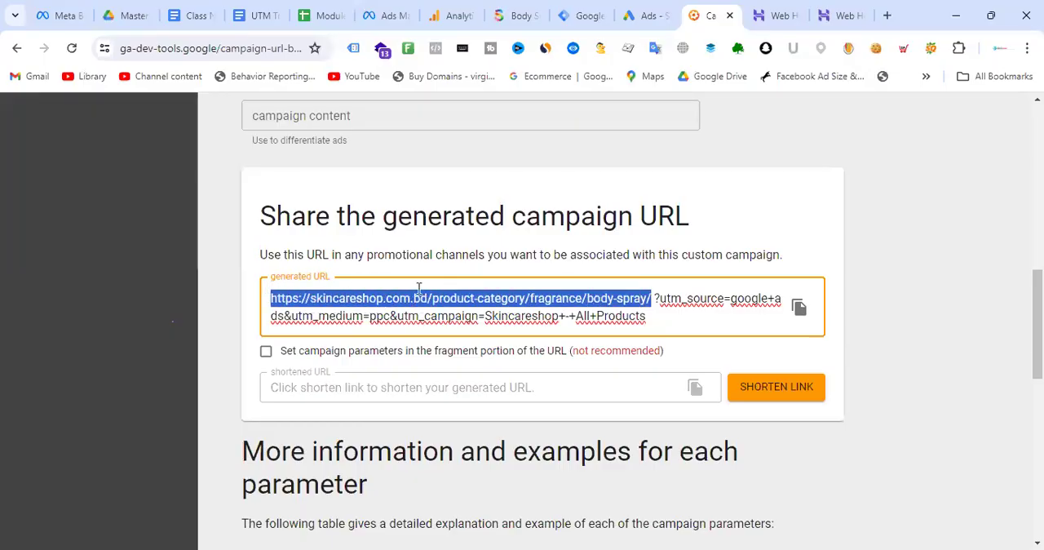
{"action": "left_click_drag", "start_coordinate": [655, 299], "coordinate": [666, 315]}
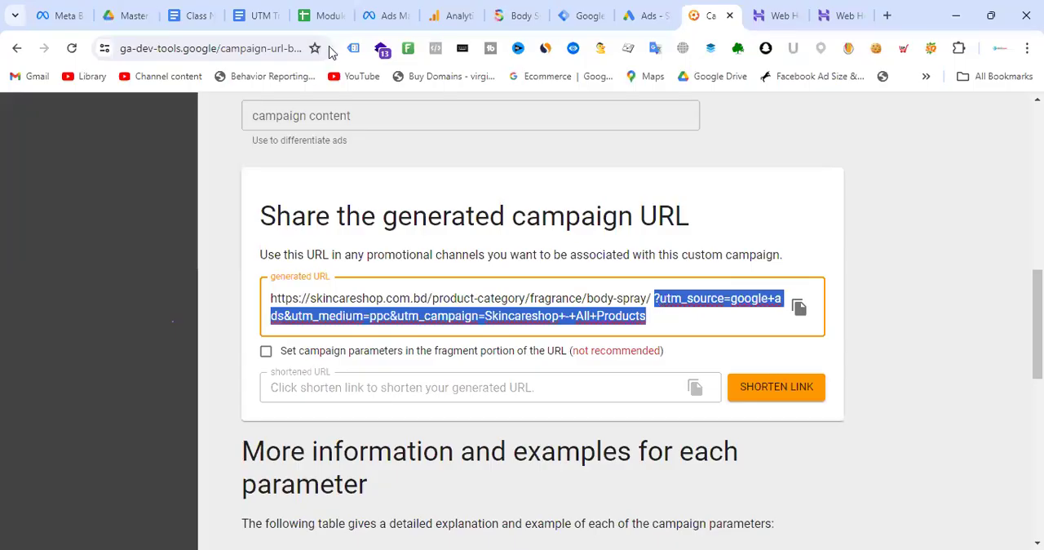
- Compare the Meta ad's URL parameters with the UTM portion of the generated campaign URL
{"action": "left_click", "coordinate": [391, 14]}
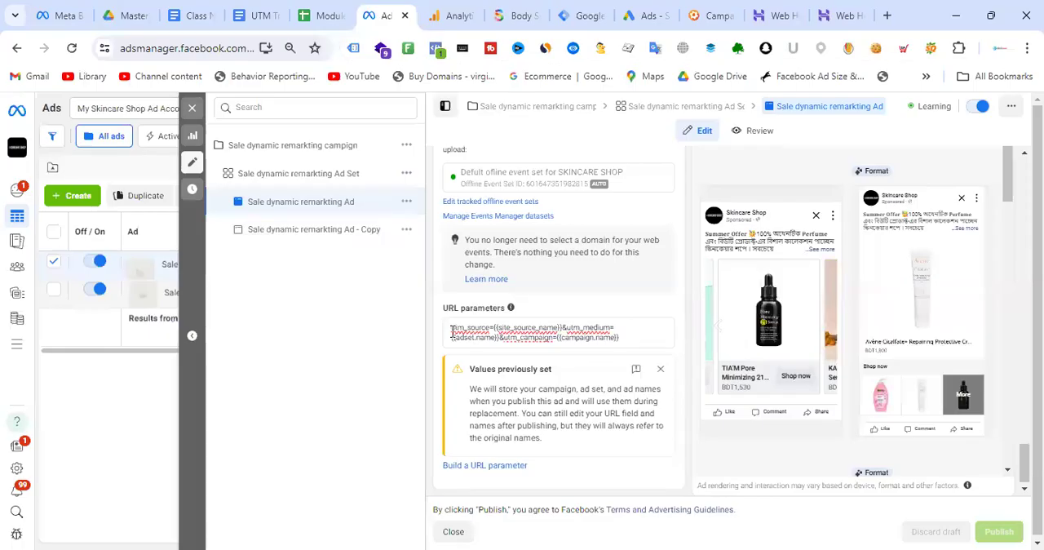
{"action": "triple_click", "coordinate": [653, 338]}
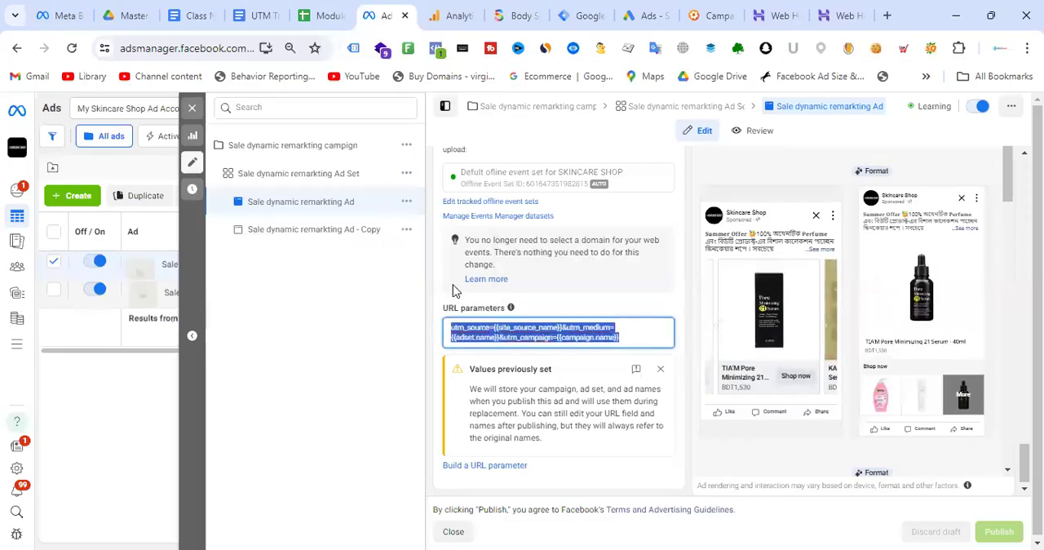
{"action": "left_click", "coordinate": [718, 14]}
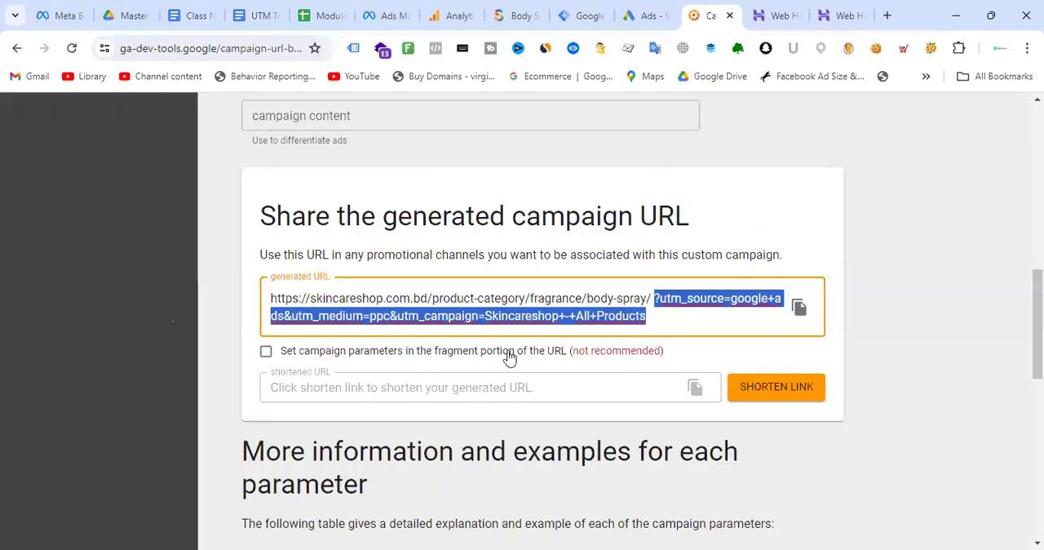
- Highlight the UTM portion of the generated campaign URL again, from ?utm_source to the end, then clear the selection
{"action": "left_click", "coordinate": [657, 305]}
{"action": "left_click_drag", "start_coordinate": [654, 299], "coordinate": [668, 316]}
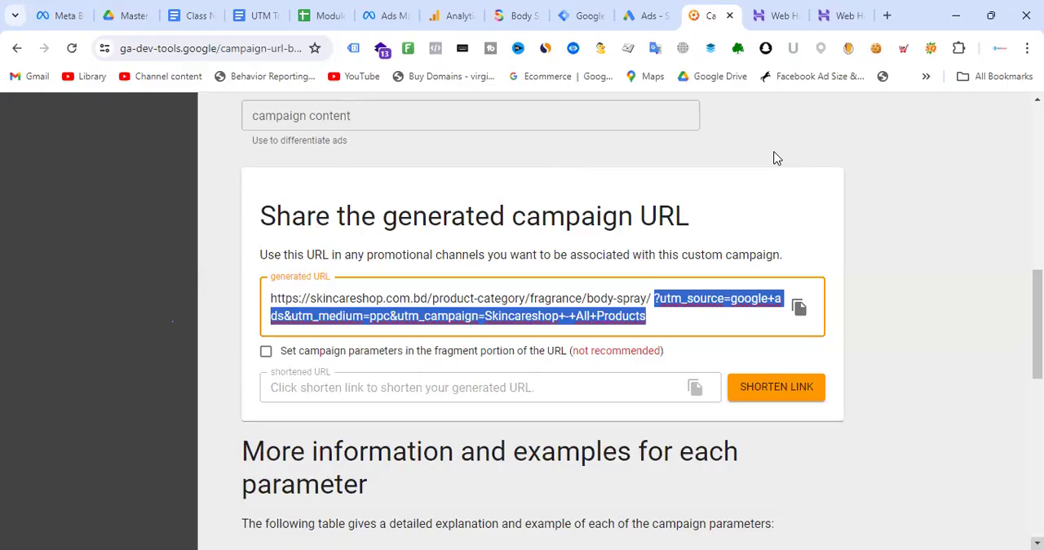
{"action": "left_click", "coordinate": [659, 310]}
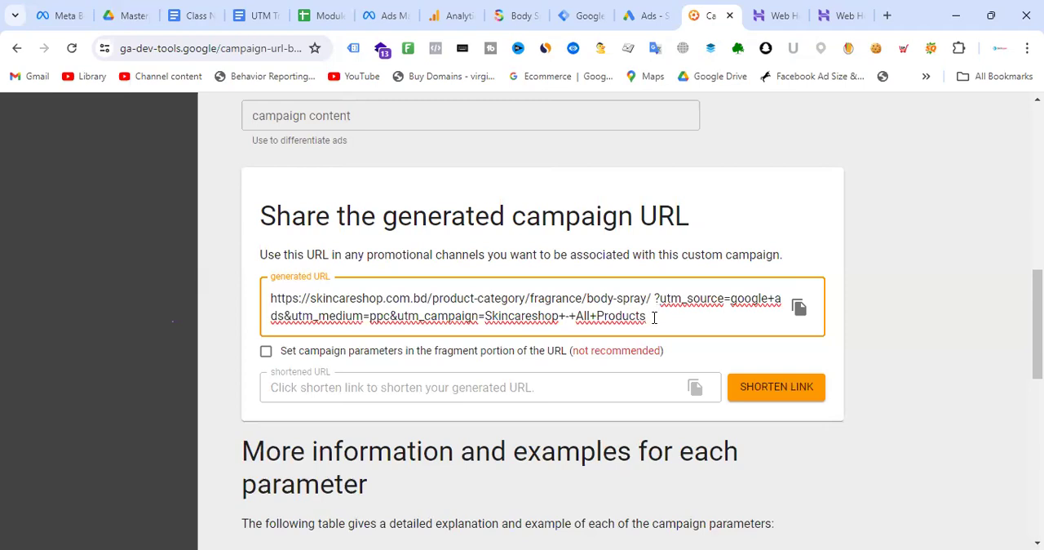
- On the shop's Body Spray page, open the Antonio Banderas Blue Seduction body spray in a new tab and copy its address
{"action": "left_click", "coordinate": [522, 15]}
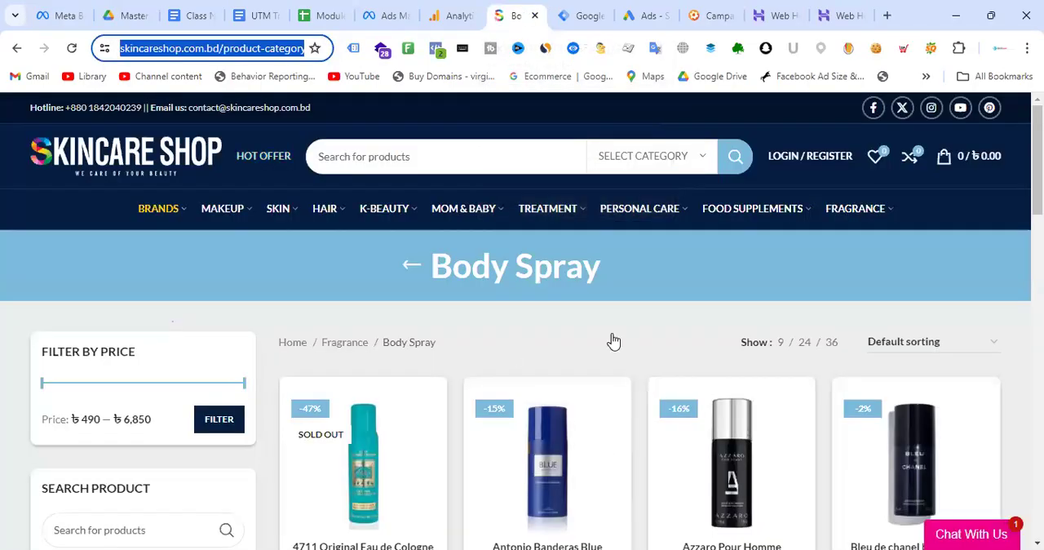
{"action": "scroll", "coordinate": [653, 349], "scroll_direction": "down", "scroll_amount": 10}
{"action": "scroll", "coordinate": [680, 354], "scroll_direction": "up", "scroll_amount": 10}
{"action": "scroll", "coordinate": [690, 352], "scroll_direction": "down", "scroll_amount": 1}
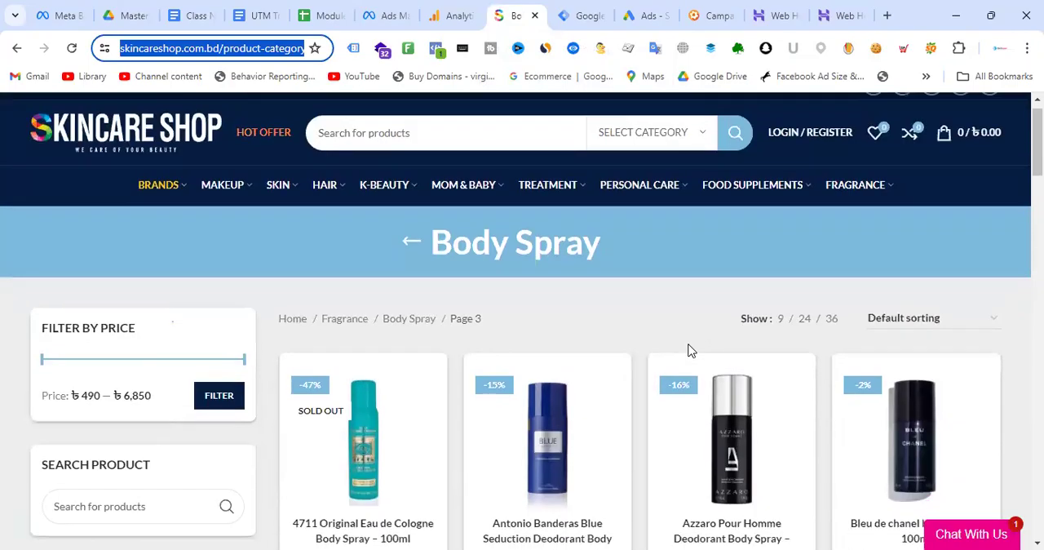
{"action": "scroll", "coordinate": [690, 351], "scroll_direction": "down", "scroll_amount": 4}
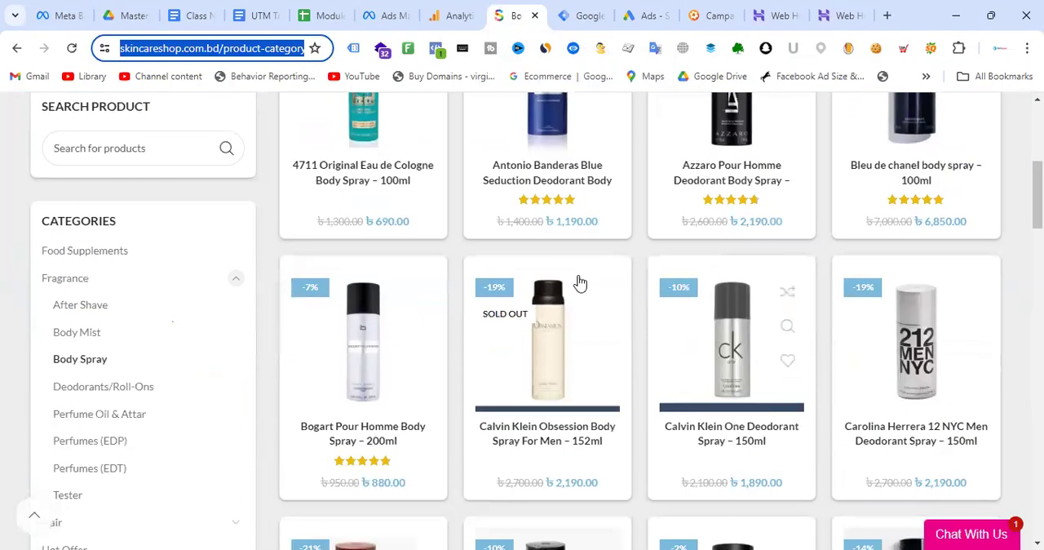
{"action": "right_click", "coordinate": [578, 174]}
{"action": "left_click", "coordinate": [618, 182]}
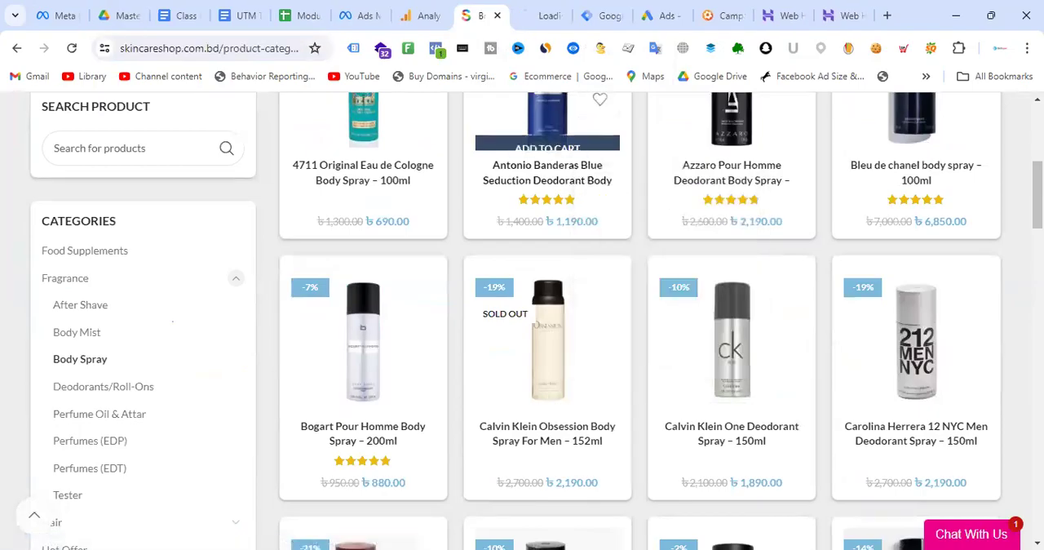
{"action": "left_click", "coordinate": [541, 9]}
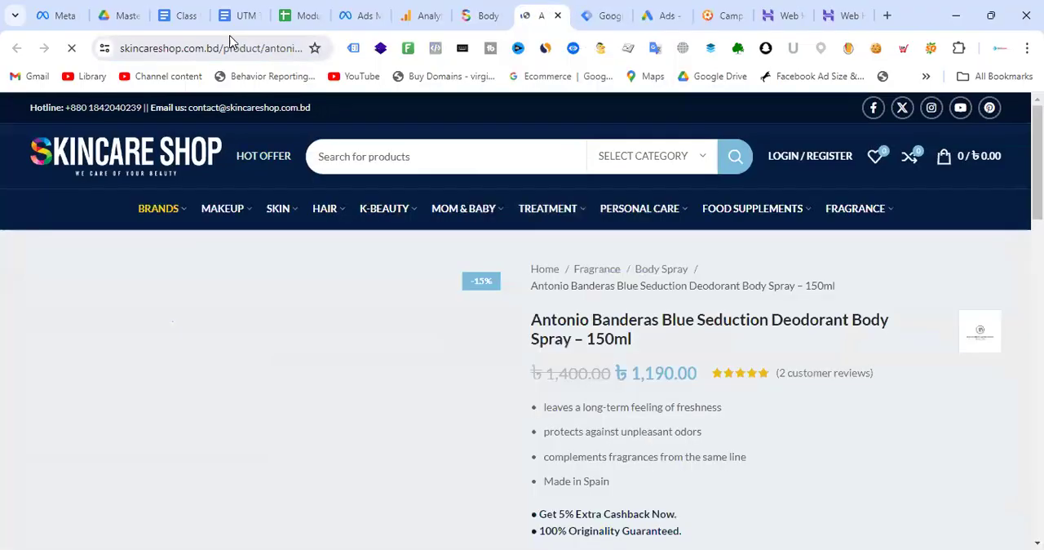
{"action": "left_click", "coordinate": [230, 42]}
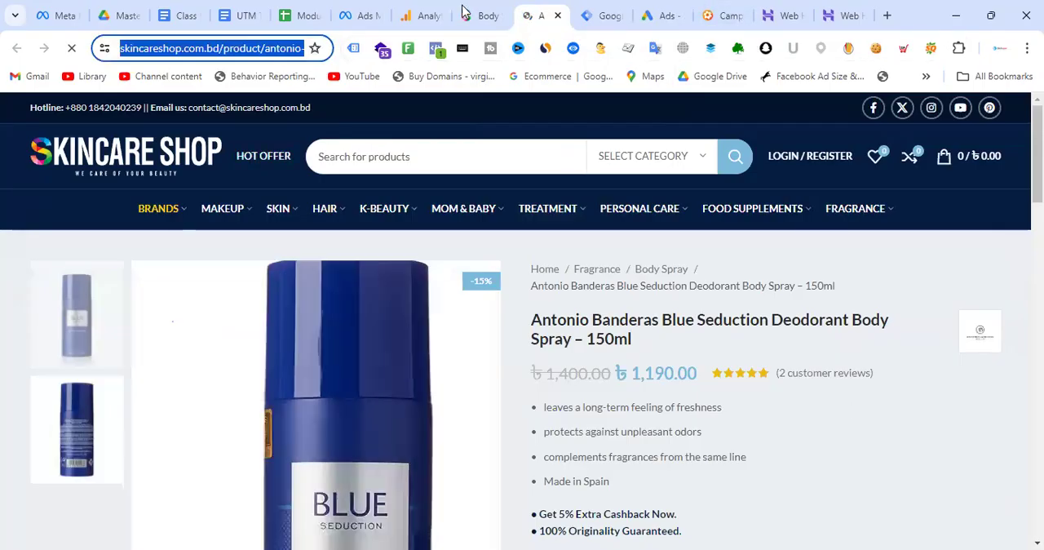
- Set the Campaign URL Builder's website URL to the Antonio Banderas product address and view the generated campaign URL
{"action": "left_click", "coordinate": [726, 15]}
{"action": "scroll", "coordinate": [534, 356], "scroll_direction": "up", "scroll_amount": 5}
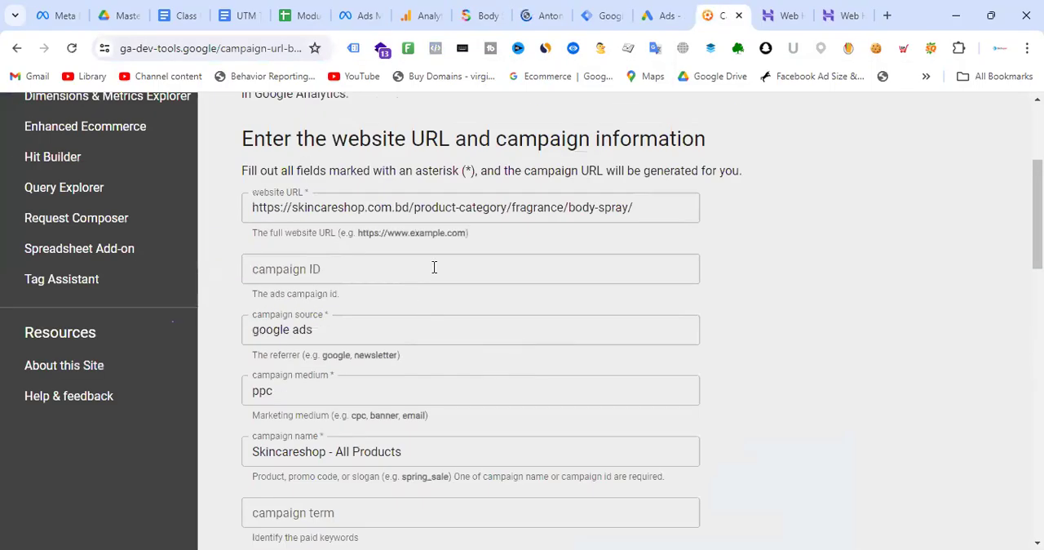
{"action": "left_click_drag", "start_coordinate": [646, 207], "coordinate": [217, 226]}
{"action": "key", "text": "ctrl+v"}
{"action": "left_click", "coordinate": [821, 254]}
{"action": "scroll", "coordinate": [531, 291], "scroll_direction": "down", "scroll_amount": 5}
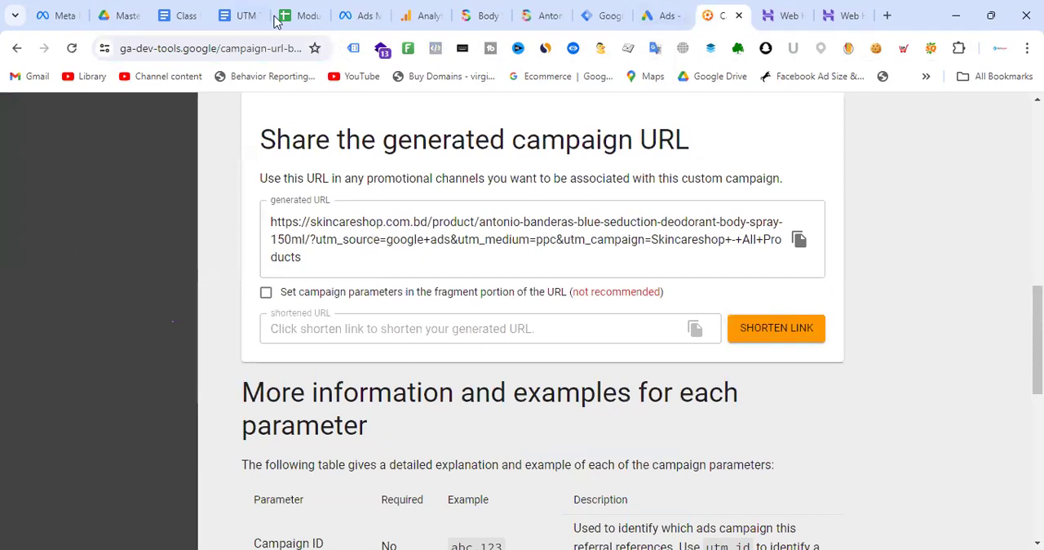
{"action": "left_click", "coordinate": [483, 12]}
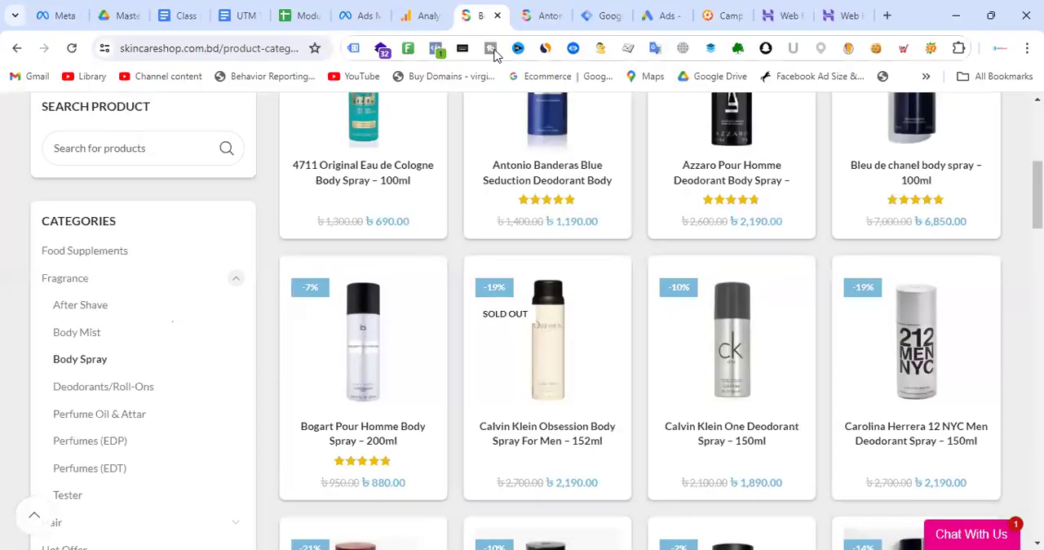
{"action": "left_click", "coordinate": [214, 49]}
{"action": "left_click", "coordinate": [719, 19]}
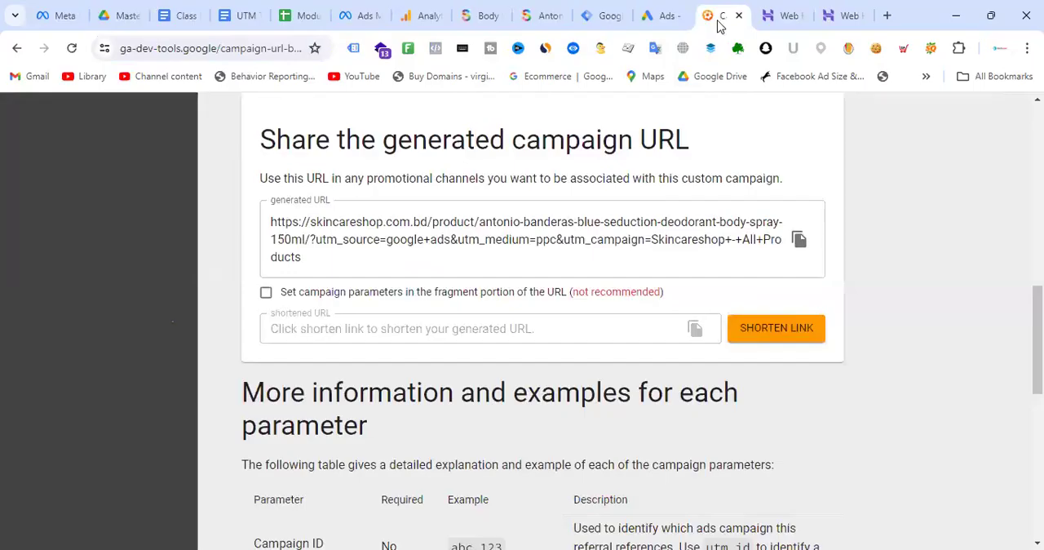
{"action": "scroll", "coordinate": [486, 338], "scroll_direction": "up", "scroll_amount": 9}
{"action": "left_click", "coordinate": [517, 281]}
{"action": "key", "text": "ctrl+a"}
{"action": "key", "text": "ctrl+v"}
{"action": "left_click", "coordinate": [791, 321]}
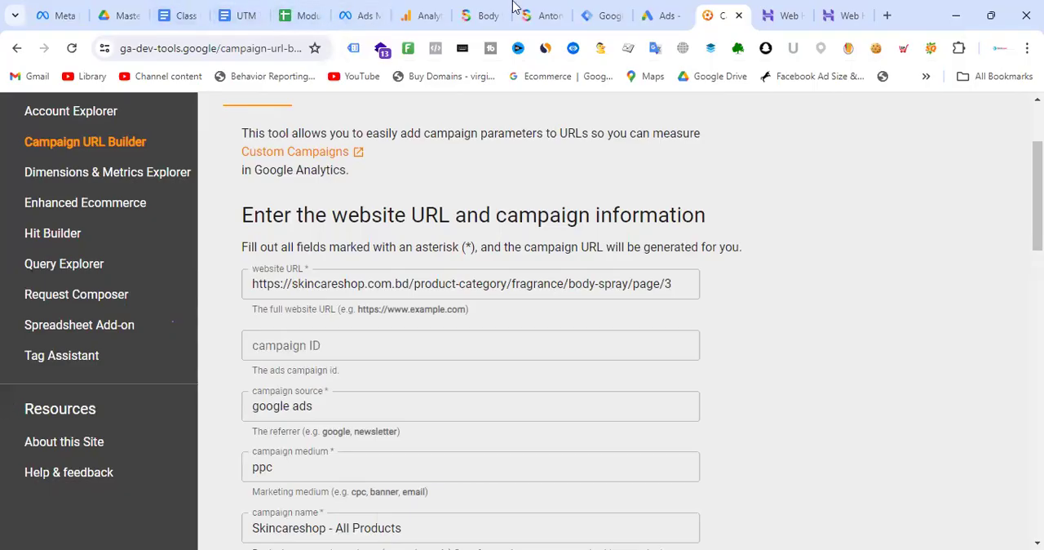
- Open the 3.jpg image ad of the iUNIK ad group for editing in Google Ads and read its Final URL to the end
{"action": "left_click", "coordinate": [658, 13]}
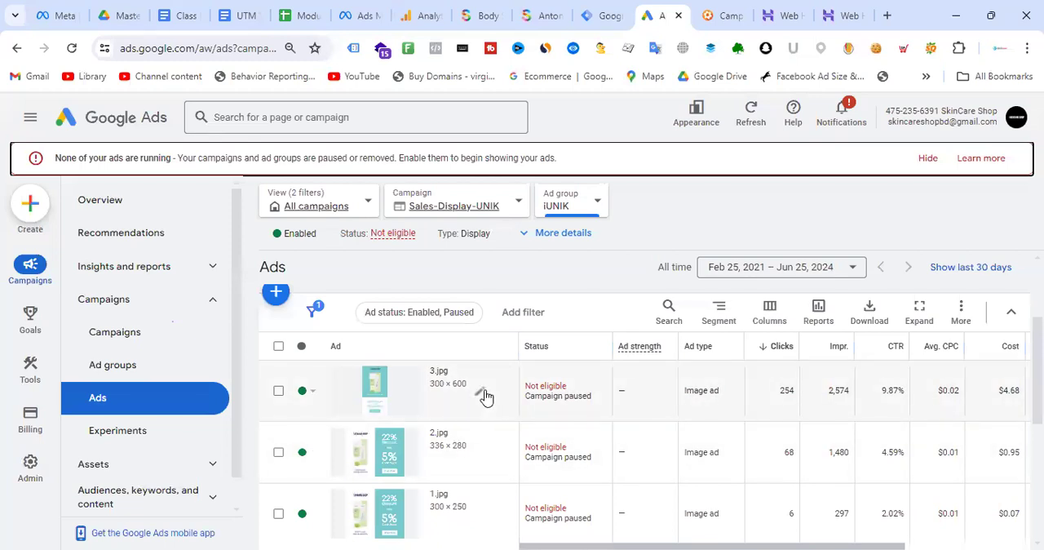
{"action": "left_click", "coordinate": [481, 394]}
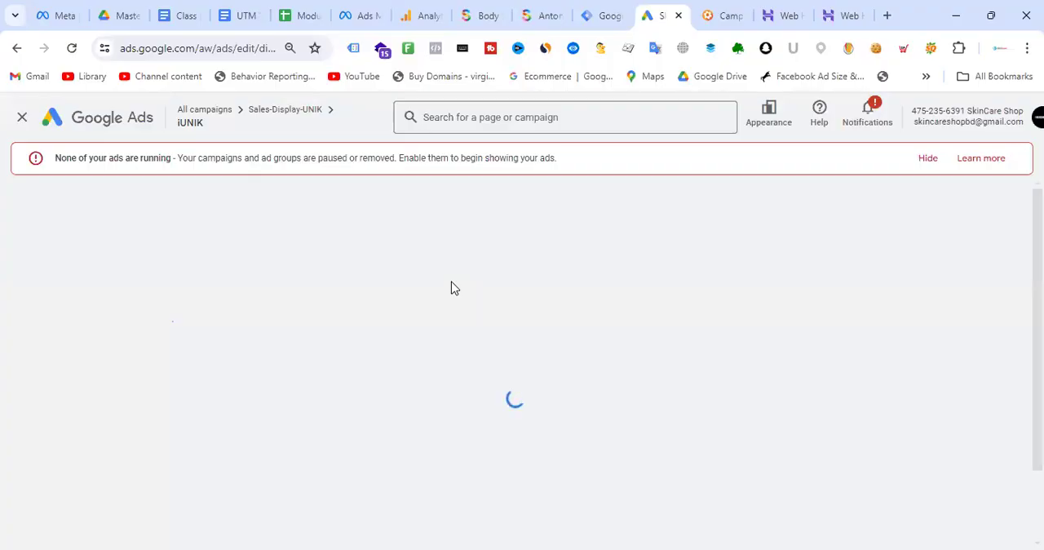
{"action": "left_click", "coordinate": [322, 367]}
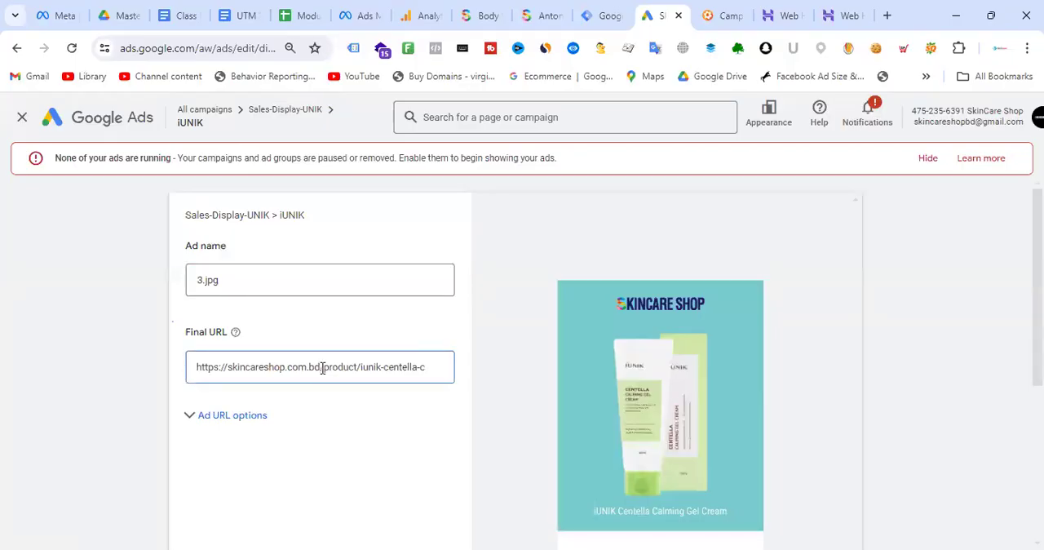
{"action": "key", "text": "Right"}
{"action": "key", "text": "Right"}
{"action": "key", "text": "Right"}
{"action": "key", "text": "Right"}
{"action": "key", "text": "Right"}
{"action": "key", "text": "Right"}
{"action": "key", "text": "Right"}
{"action": "key", "text": "Right"}
{"action": "key", "text": "Right"}
{"action": "key", "text": "Right"}
{"action": "key", "text": "Right"}
{"action": "key", "text": "Right"}
{"action": "key", "text": "Right"}
{"action": "key", "text": "Right"}
{"action": "key", "text": "Right"}
{"action": "key", "text": "Right"}
{"action": "key", "text": "Right"}
{"action": "key", "text": "Right"}
{"action": "key", "text": "Right"}
{"action": "key", "text": "Right"}
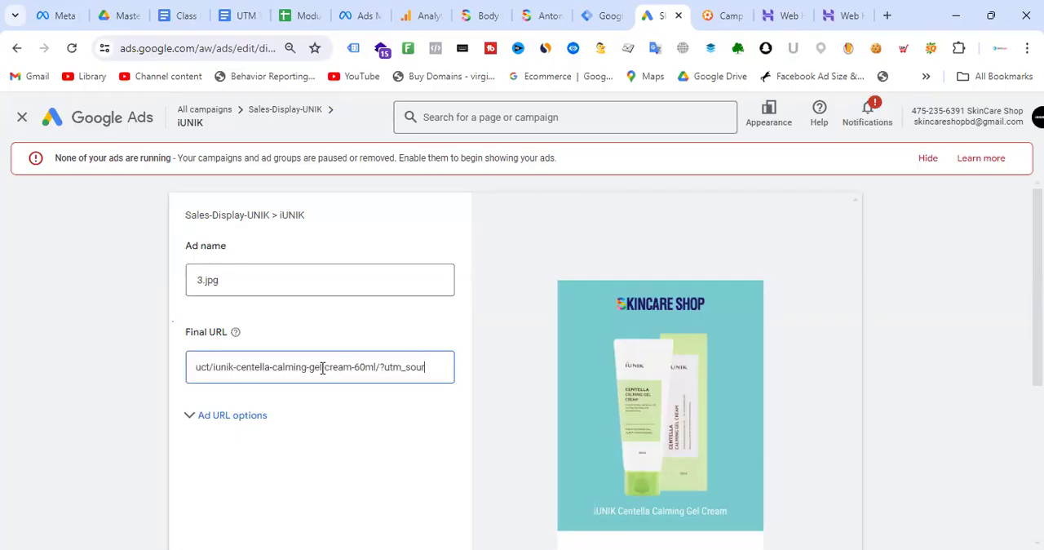
{"action": "key", "text": "Right"}
{"action": "key", "text": "Right"}
{"action": "key", "text": "Right"}
{"action": "key", "text": "Right"}
{"action": "key", "text": "Right"}
{"action": "key", "text": "Right"}
{"action": "key", "text": "Right"}
{"action": "key", "text": "Right"}
{"action": "key", "text": "Right"}
{"action": "key", "text": "Right"}
{"action": "key", "text": "Right"}
{"action": "key", "text": "Right"}
{"action": "key", "text": "Right"}
{"action": "key", "text": "Right"}
{"action": "key", "text": "Right"}
{"action": "key", "text": "Right"}
{"action": "key", "text": "Right"}
{"action": "key", "text": "Right"}
{"action": "key", "text": "Right"}
{"action": "key", "text": "Right"}
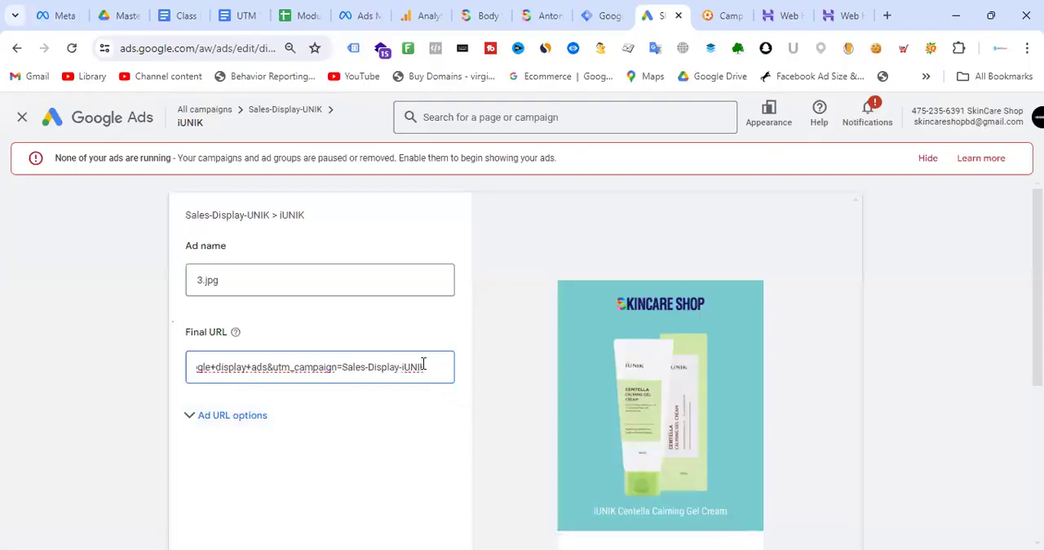
- Highlight the ad's Final URL from its utm_campaign value back to the start of the product address
{"action": "key", "text": "shift+Left"}
{"action": "key", "text": "shift+Left"}
{"action": "key", "text": "shift+Left"}
{"action": "key", "text": "shift+Left"}
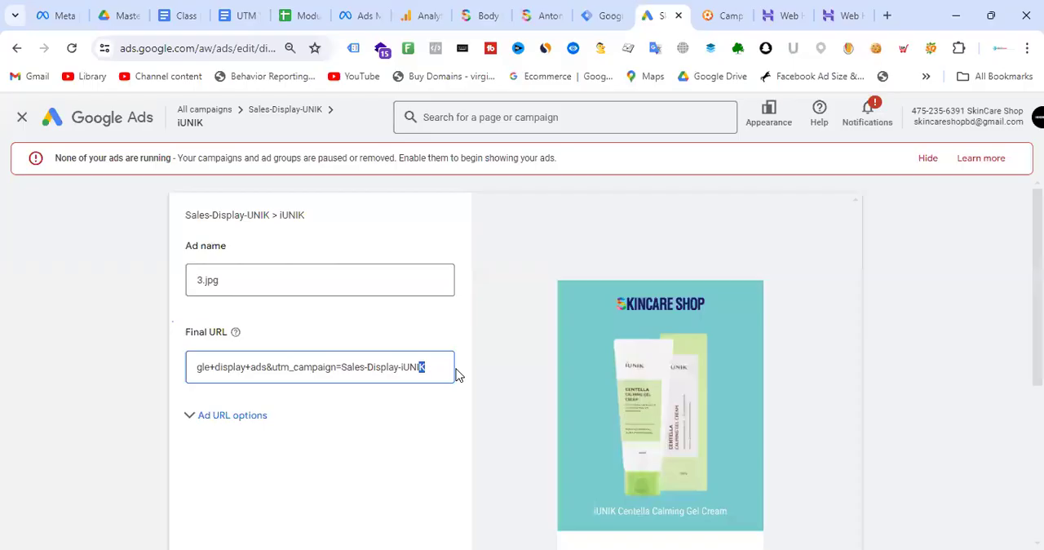
{"action": "key", "text": "shift+Left"}
{"action": "key", "text": "shift+Left"}
{"action": "key", "text": "shift+Left"}
{"action": "key", "text": "shift+Left"}
{"action": "key", "text": "shift+Left"}
{"action": "key", "text": "shift+Left"}
{"action": "key", "text": "shift+Left"}
{"action": "key", "text": "shift+Left"}
{"action": "key", "text": "shift+Left"}
{"action": "key", "text": "shift+Left"}
{"action": "key", "text": "shift+Left"}
{"action": "key", "text": "shift+Left"}
{"action": "key", "text": "shift+Left"}
{"action": "key", "text": "shift+Left"}
{"action": "key", "text": "shift+Left"}
{"action": "key", "text": "shift+Left"}
{"action": "key", "text": "shift+Left"}
{"action": "key", "text": "shift+Left"}
{"action": "key", "text": "shift+Left"}
{"action": "key", "text": "shift+Left"}
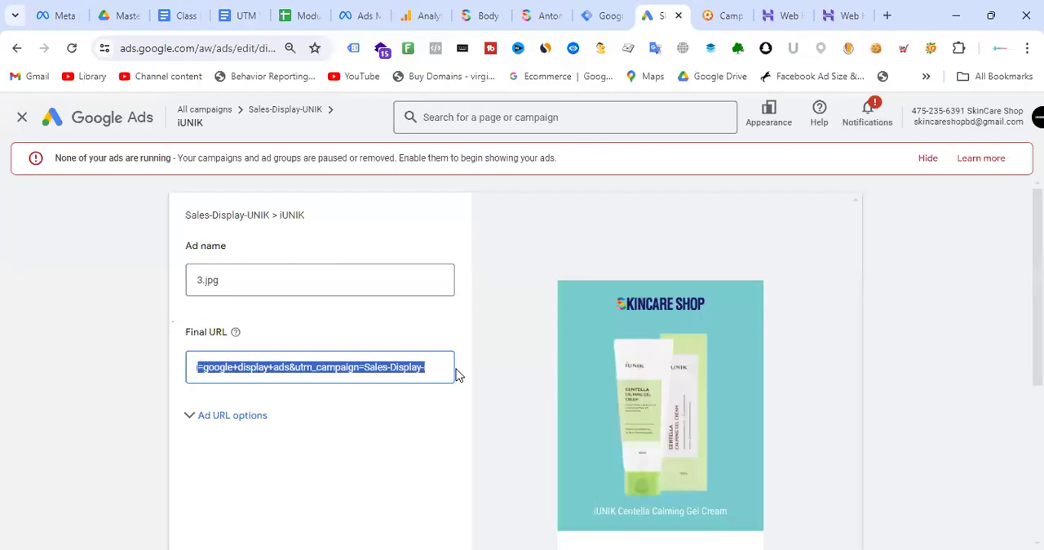
{"action": "key", "text": "shift+Left"}
{"action": "key", "text": "shift+Left"}
{"action": "key", "text": "shift+Left"}
{"action": "key", "text": "shift+Left"}
{"action": "key", "text": "shift+Left"}
{"action": "key", "text": "shift+Left"}
{"action": "key", "text": "shift+Left"}
{"action": "key", "text": "shift+Left"}
{"action": "key", "text": "shift+Left"}
{"action": "key", "text": "shift+Left"}
{"action": "key", "text": "shift+Left"}
{"action": "key", "text": "shift+Left"}
{"action": "key", "text": "shift+Left"}
{"action": "key", "text": "shift+Left"}
{"action": "key", "text": "shift+Left"}
{"action": "key", "text": "shift+Left"}
{"action": "key", "text": "shift+Left"}
{"action": "key", "text": "shift+Left"}
{"action": "key", "text": "shift+Left"}
{"action": "key", "text": "shift+Left"}
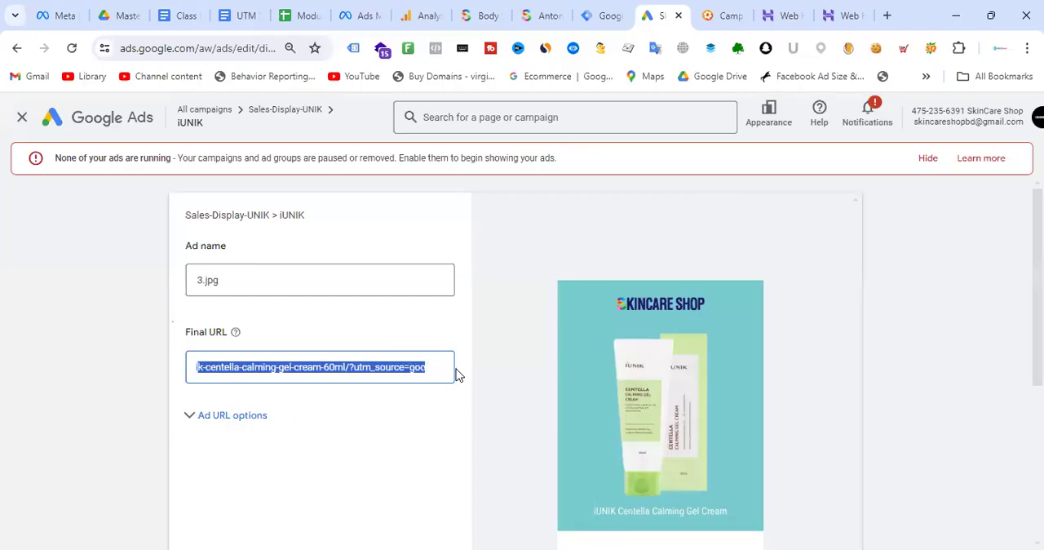
{"action": "key", "text": "shift+Left"}
{"action": "key", "text": "shift+Left"}
{"action": "key", "text": "shift+Left"}
{"action": "key", "text": "shift+Left"}
{"action": "key", "text": "shift+Left"}
{"action": "key", "text": "shift+Left"}
{"action": "key", "text": "shift+Left"}
{"action": "key", "text": "shift+Left"}
{"action": "key", "text": "shift+Left"}
{"action": "key", "text": "shift+Left"}
{"action": "key", "text": "shift+Left"}
{"action": "key", "text": "shift+Left"}
{"action": "key", "text": "shift+Left"}
{"action": "key", "text": "shift+Left"}
{"action": "key", "text": "shift+Left"}
{"action": "key", "text": "shift+Left"}
{"action": "key", "text": "shift+Left"}
{"action": "key", "text": "shift+Left"}
{"action": "key", "text": "shift+Left"}
{"action": "key", "text": "shift+Left"}
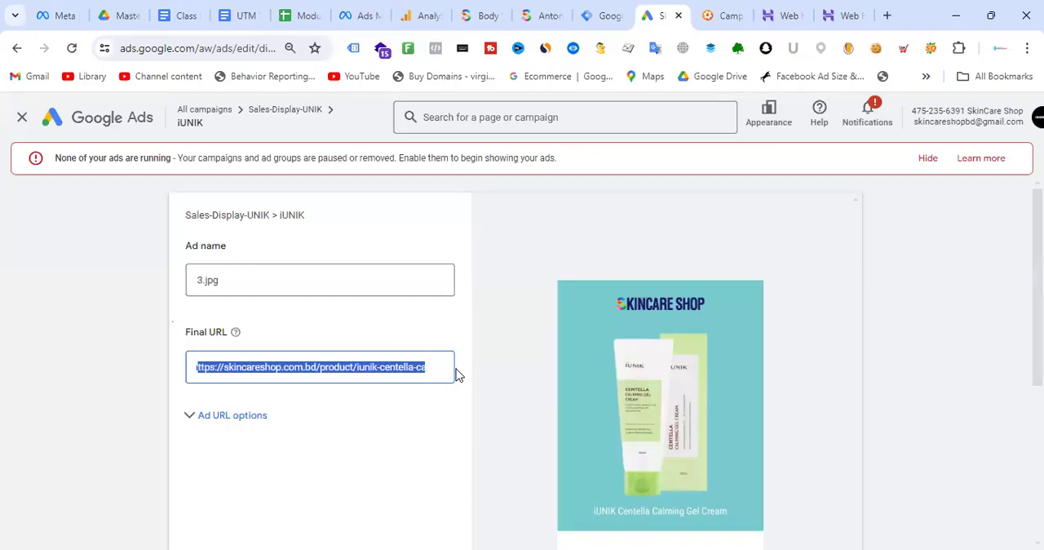
- Clear the Final URL selection and read forward through the product address to the start of its UTM parameters
{"action": "key", "text": "shift+Right"}
{"action": "key", "text": "shift+Right"}
{"action": "key", "text": "shift+Right"}
{"action": "key", "text": "shift+Right"}
{"action": "key", "text": "shift+Right"}
{"action": "key", "text": "shift+Right"}
{"action": "key", "text": "shift+Right"}
{"action": "key", "text": "shift+Right"}
{"action": "key", "text": "shift+Right"}
{"action": "key", "text": "shift+Right"}
{"action": "key", "text": "shift+Right"}
{"action": "key", "text": "shift+Right"}
{"action": "key", "text": "shift+Right"}
{"action": "key", "text": "shift+Right"}
{"action": "key", "text": "shift+Right"}
{"action": "key", "text": "shift+Right"}
{"action": "key", "text": "shift+Right"}
{"action": "key", "text": "shift+Right"}
{"action": "key", "text": "shift+Right"}
{"action": "key", "text": "shift+Right"}
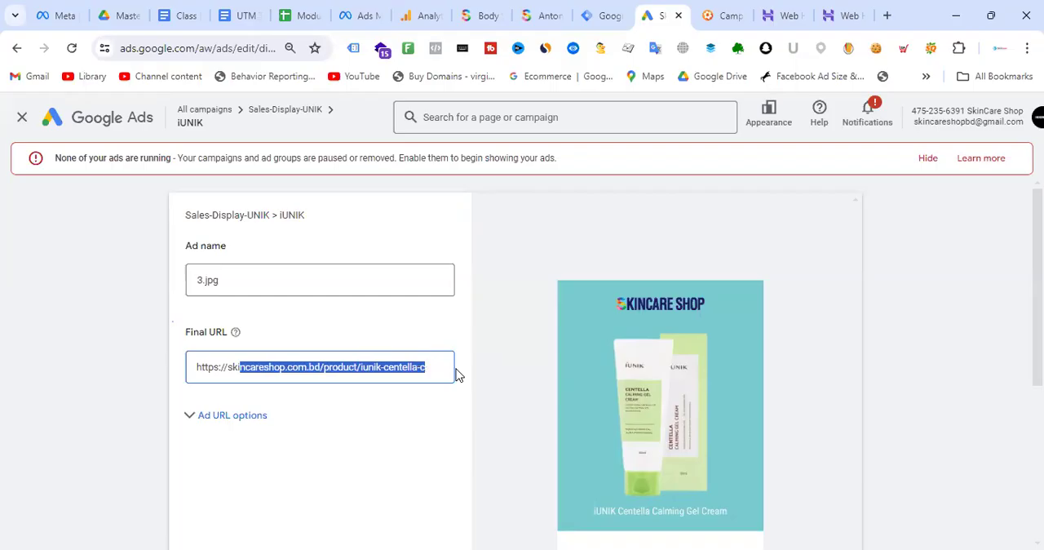
{"action": "key", "text": "shift+Right"}
{"action": "key", "text": "shift+Right"}
{"action": "key", "text": "shift+Right"}
{"action": "key", "text": "shift+Right"}
{"action": "key", "text": "shift+Right"}
{"action": "key", "text": "shift+Right"}
{"action": "key", "text": "shift+Right"}
{"action": "key", "text": "shift+Right"}
{"action": "key", "text": "shift+Right"}
{"action": "key", "text": "shift+Right"}
{"action": "key", "text": "shift+Right"}
{"action": "key", "text": "shift+Right"}
{"action": "key", "text": "shift+Right"}
{"action": "key", "text": "shift+Right"}
{"action": "key", "text": "shift+Right"}
{"action": "key", "text": "shift+Right"}
{"action": "key", "text": "shift+Right"}
{"action": "key", "text": "shift+Right"}
{"action": "key", "text": "shift+Right"}
{"action": "key", "text": "shift+Right"}
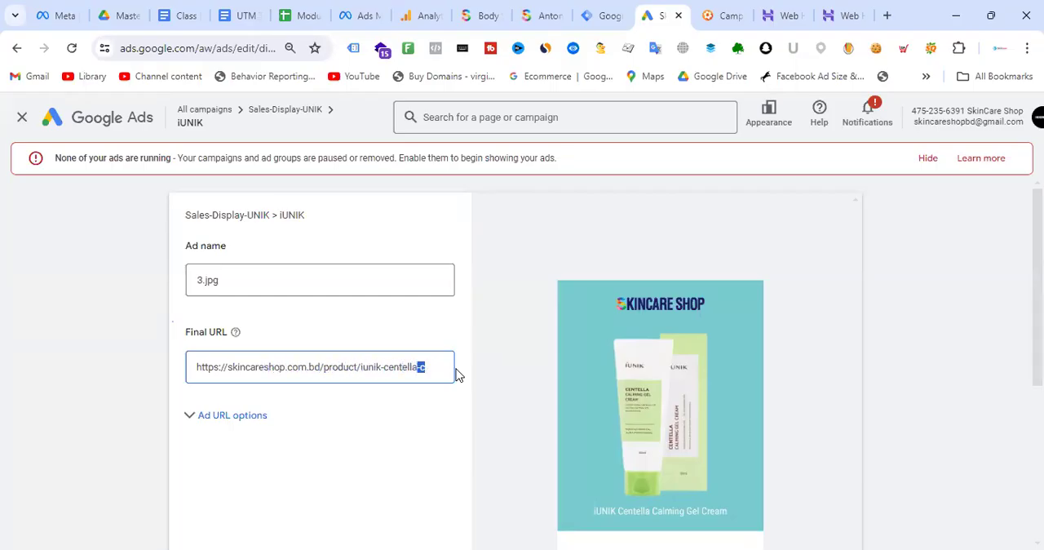
{"action": "key", "text": "Right"}
{"action": "key", "text": "Right"}
{"action": "key", "text": "Right"}
{"action": "key", "text": "Right"}
{"action": "key", "text": "Right"}
{"action": "key", "text": "Right"}
{"action": "key", "text": "Right"}
{"action": "key", "text": "Right"}
{"action": "key", "text": "Right"}
{"action": "key", "text": "Right"}
{"action": "key", "text": "Right"}
{"action": "key", "text": "Right"}
{"action": "key", "text": "Right"}
{"action": "key", "text": "Right"}
{"action": "key", "text": "Right"}
{"action": "key", "text": "Right"}
{"action": "key", "text": "Right"}
{"action": "key", "text": "Right"}
{"action": "key", "text": "Right"}
{"action": "key", "text": "Right"}
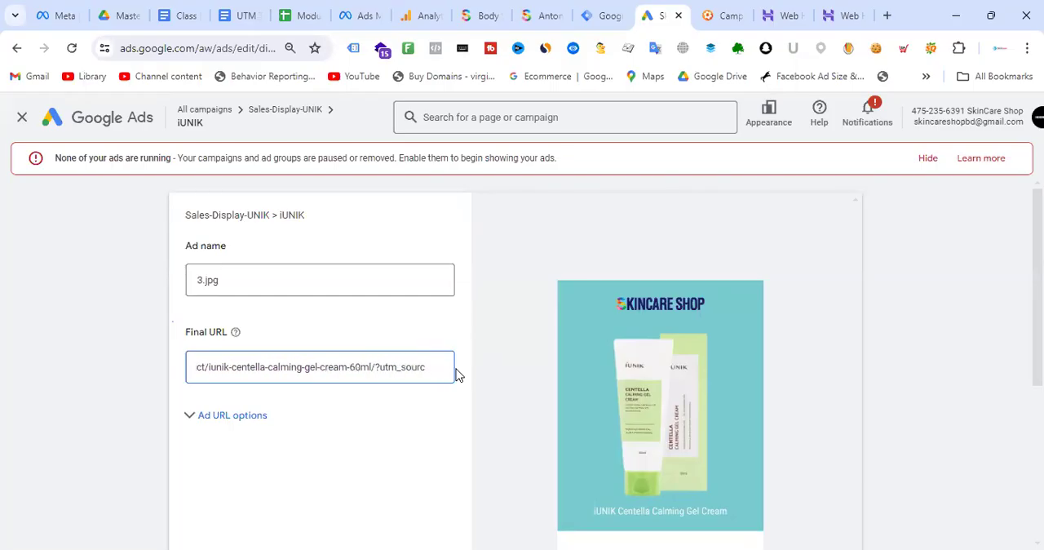
- Switch to the Meta ad and highlight its whole URL parameters string for comparison
{"action": "left_click", "coordinate": [367, 13]}
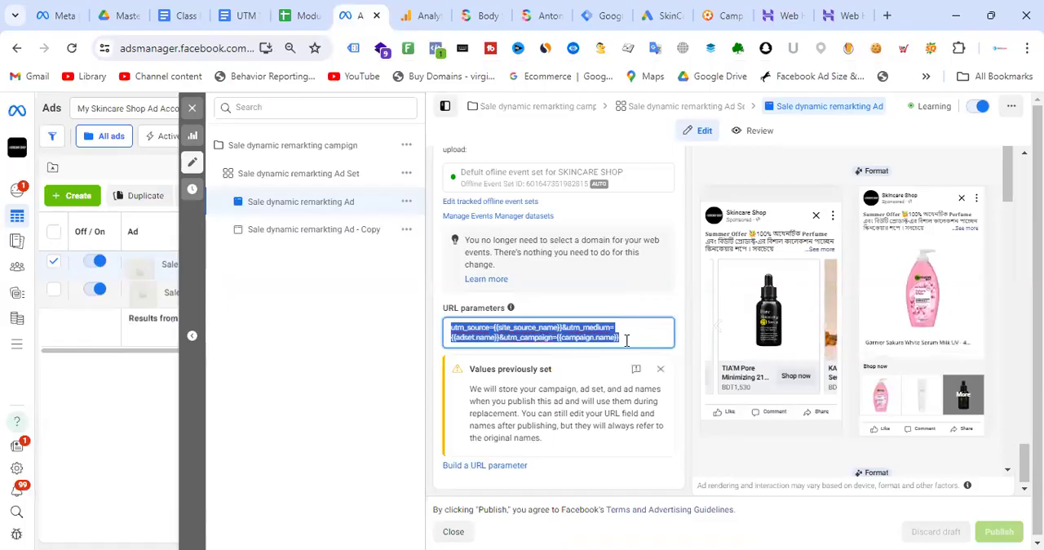
{"action": "left_click", "coordinate": [629, 336]}
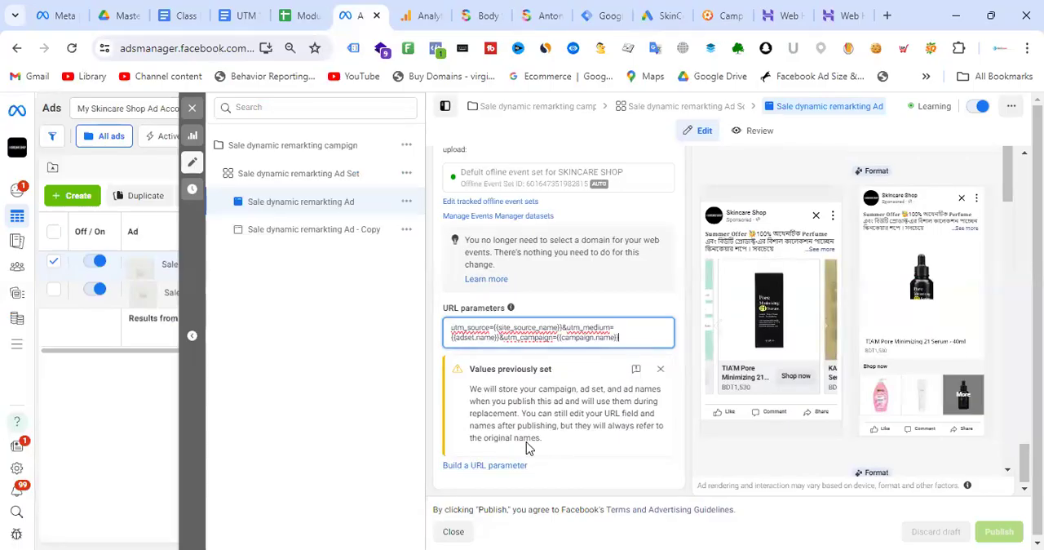
{"action": "left_click_drag", "start_coordinate": [629, 333], "coordinate": [447, 330]}
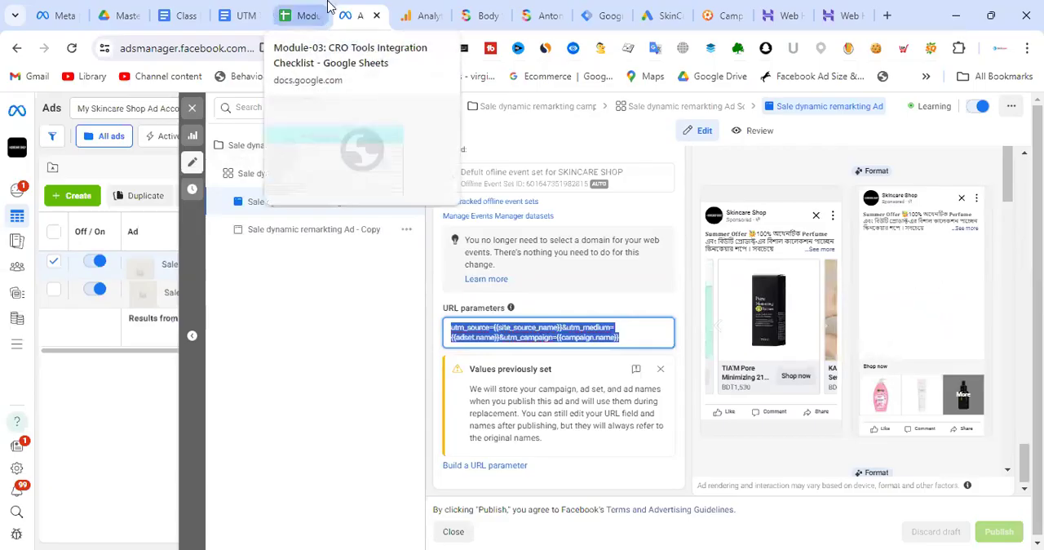
- Switch to the Campaign URL Builder, review the filled campaign fields and highlight the whole generated URL
{"action": "left_click", "coordinate": [734, 15]}
{"action": "scroll", "coordinate": [491, 316], "scroll_direction": "down", "scroll_amount": 1}
{"action": "scroll", "coordinate": [506, 301], "scroll_direction": "down", "scroll_amount": 2}
{"action": "scroll", "coordinate": [531, 329], "scroll_direction": "up", "scroll_amount": 2}
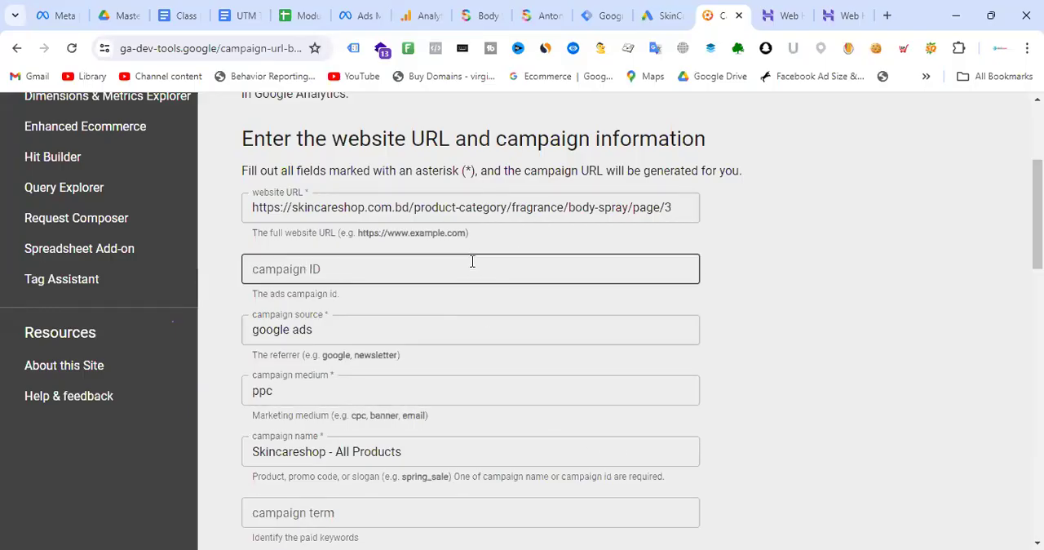
{"action": "scroll", "coordinate": [474, 261], "scroll_direction": "down", "scroll_amount": 6}
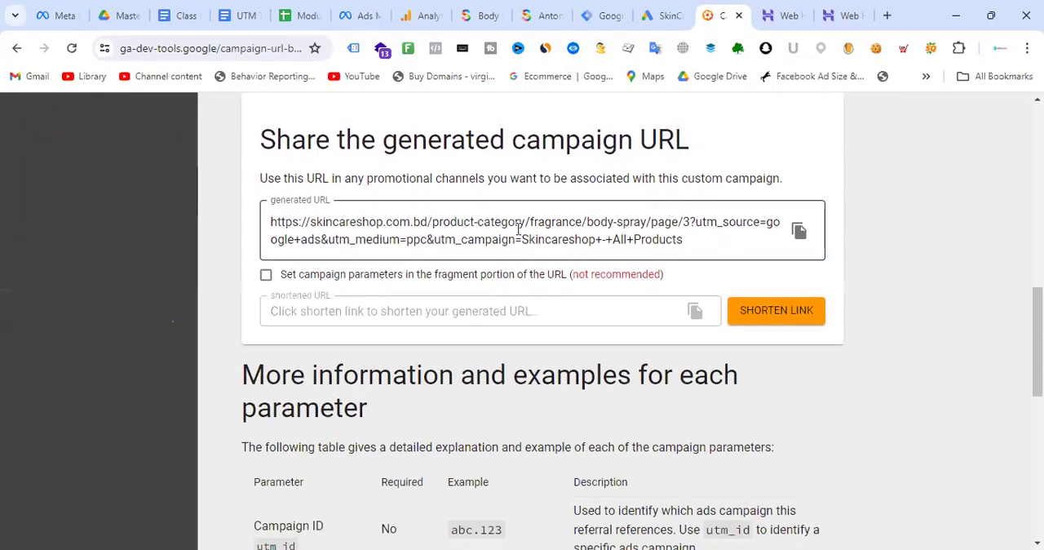
{"action": "left_click", "coordinate": [436, 226]}
{"action": "left_click_drag", "start_coordinate": [695, 242], "coordinate": [271, 219]}
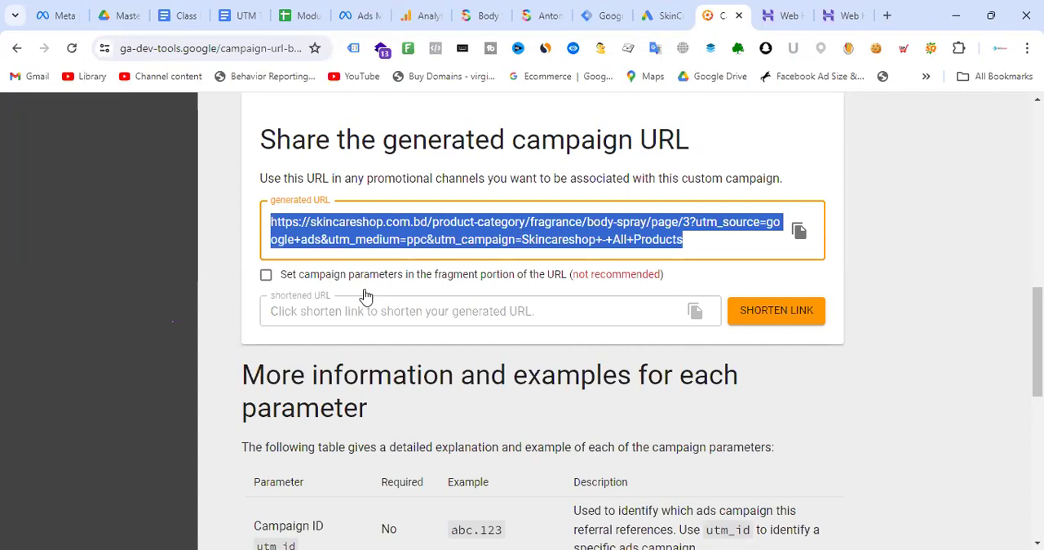
- Examine the source, medium and campaign values in the generated URL by highlighting google+ads, ppc and Skincareshop+-+All+Products
{"action": "left_click", "coordinate": [526, 223]}
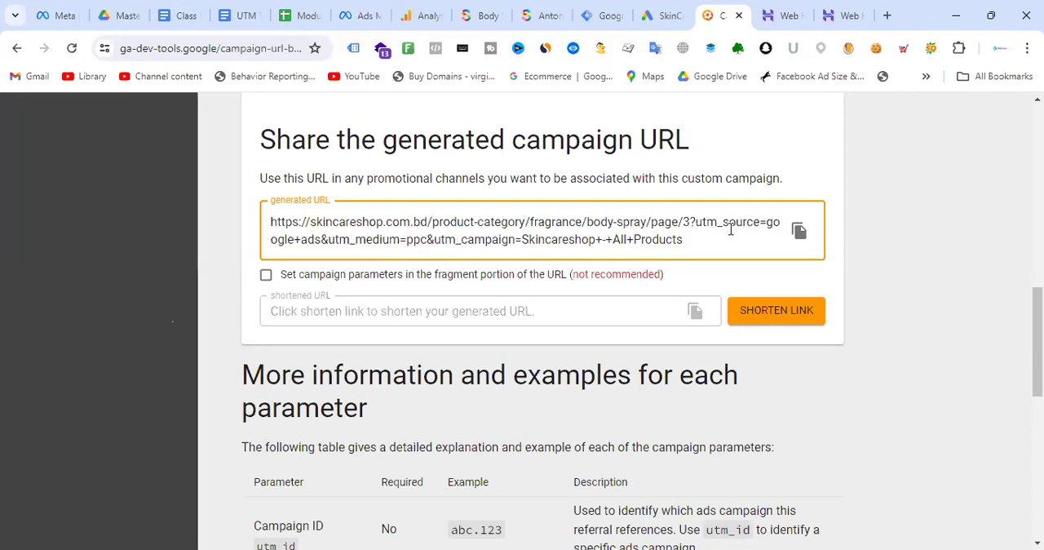
{"action": "left_click_drag", "start_coordinate": [766, 222], "coordinate": [315, 239]}
{"action": "left_click_drag", "start_coordinate": [406, 239], "coordinate": [427, 239]}
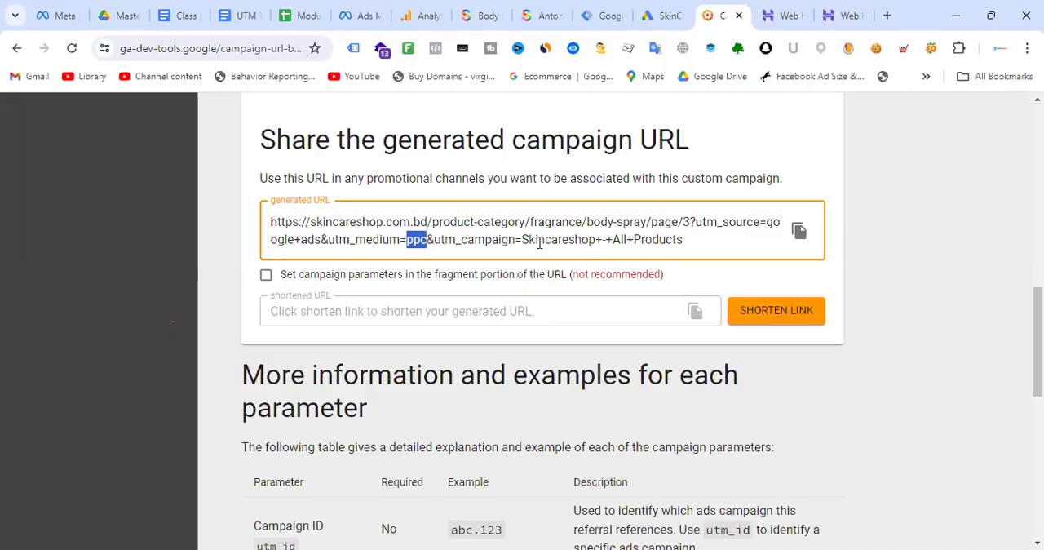
{"action": "left_click_drag", "start_coordinate": [521, 239], "coordinate": [689, 238]}
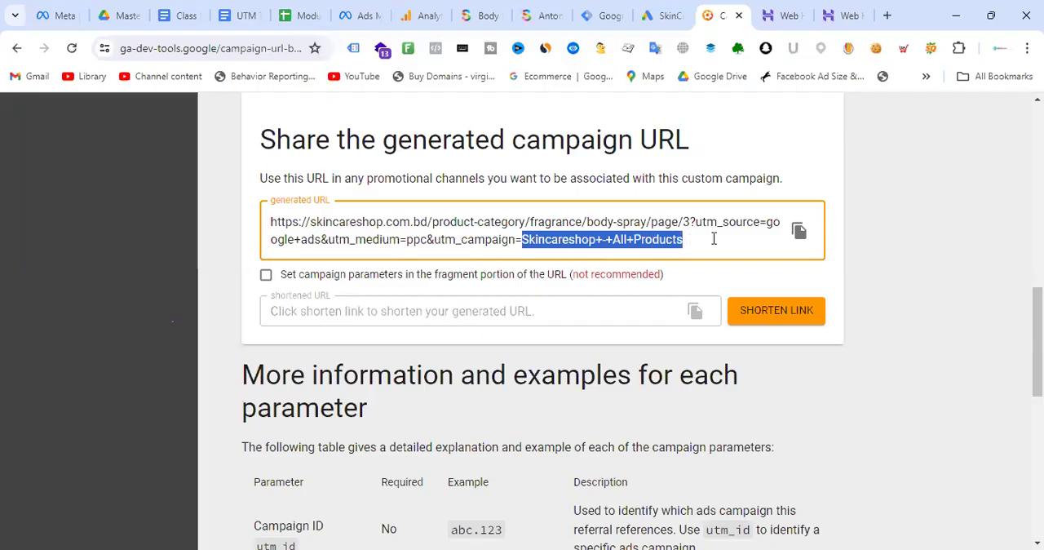
{"action": "left_click_drag", "start_coordinate": [764, 224], "coordinate": [769, 226]}
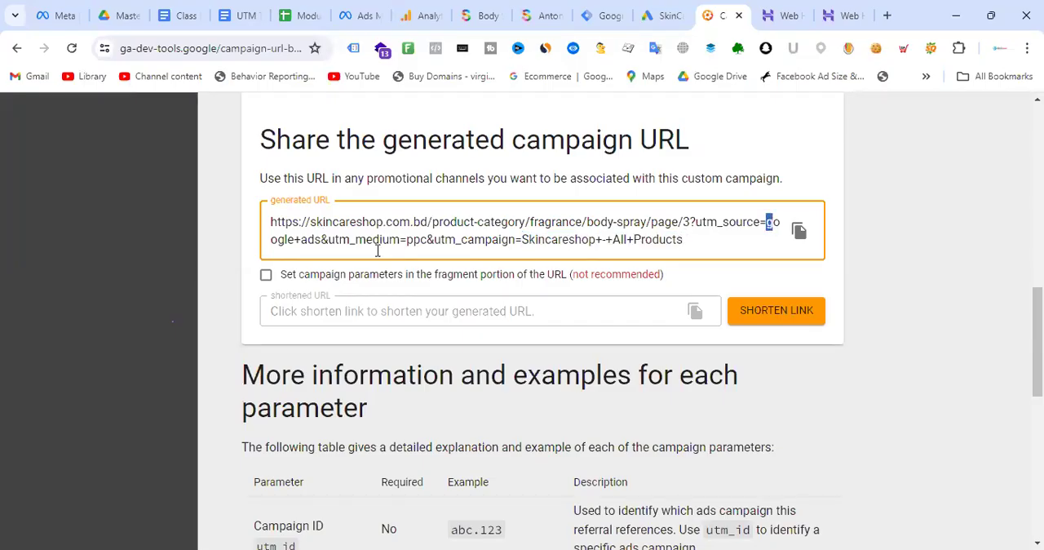
- Re-read the medium value ppc and the whole campaign value Skincareshop+-+All+Products in the generated URL by highlighting them
{"action": "left_click_drag", "start_coordinate": [406, 239], "coordinate": [456, 239]}
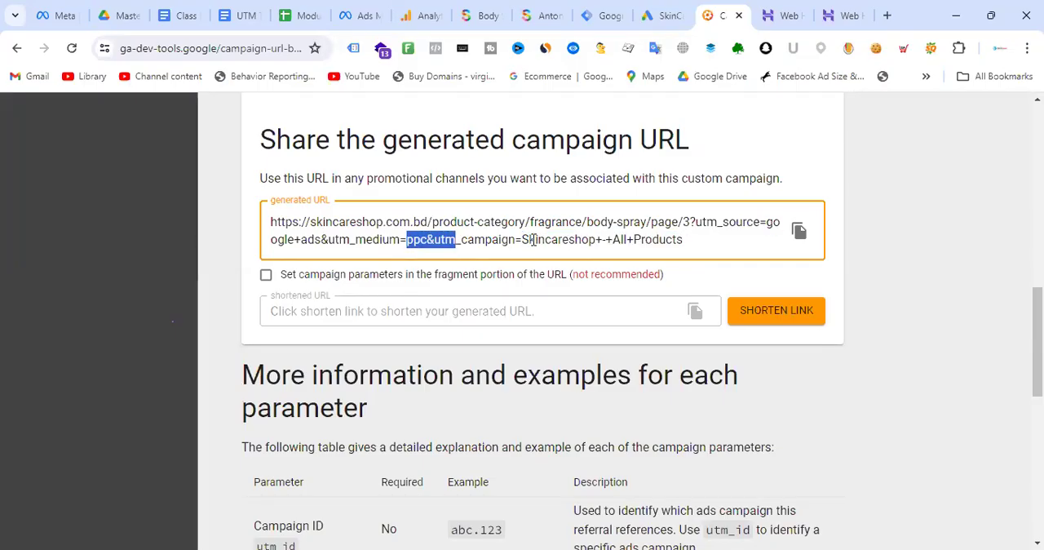
{"action": "left_click", "coordinate": [530, 239]}
{"action": "left_click_drag", "start_coordinate": [523, 239], "coordinate": [687, 239]}
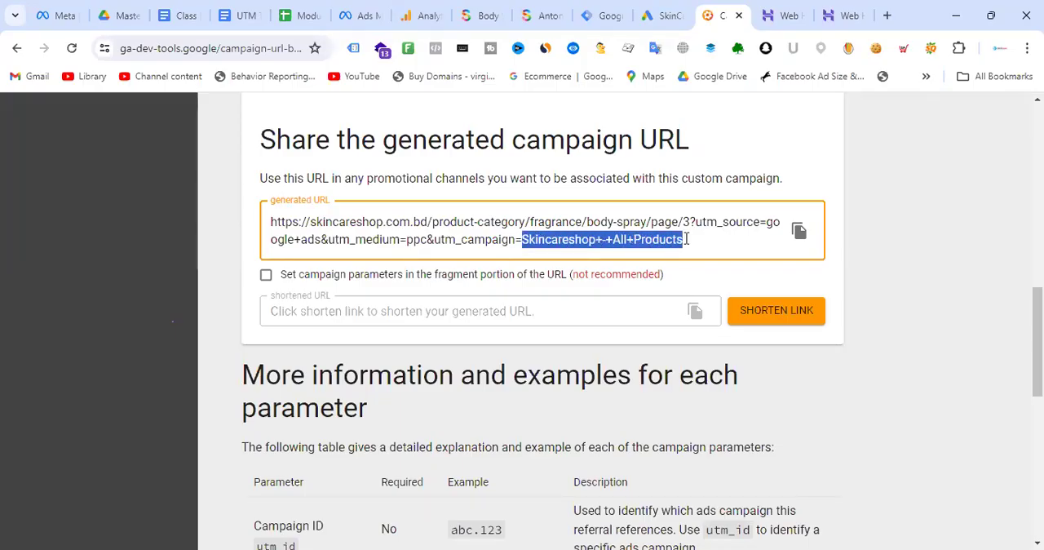
- Switch to the Class Note - CRO - Batch-01 document and insert several blank lines above the highlighted Hostinger link
{"action": "left_click", "coordinate": [421, 15]}
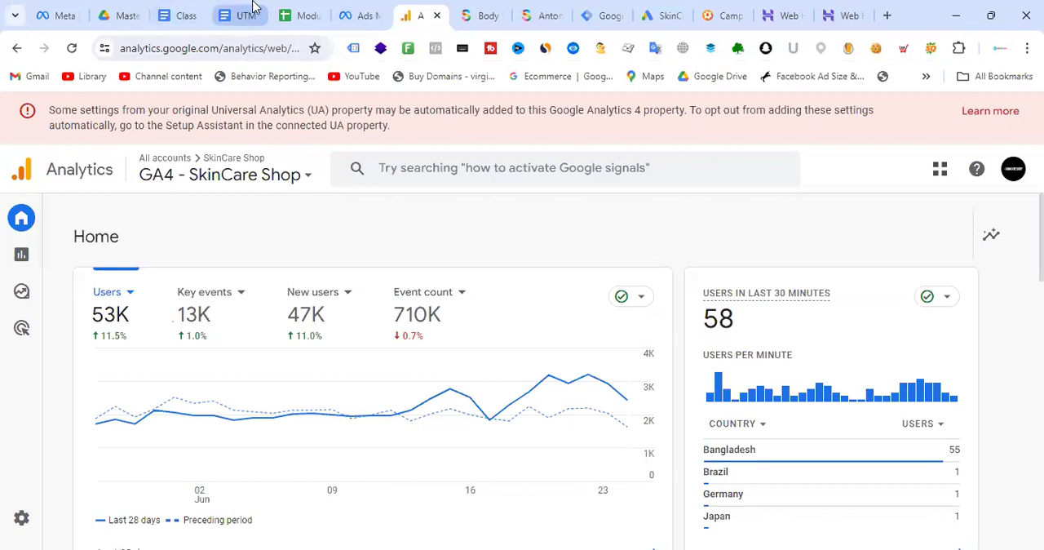
{"action": "left_click", "coordinate": [185, 15]}
{"action": "left_click", "coordinate": [383, 257]}
{"action": "key", "text": "Return"}
{"action": "key", "text": "Return"}
{"action": "key", "text": "Return"}
{"action": "key", "text": "Return"}
{"action": "key", "text": "Return"}
{"action": "key", "text": "Return"}
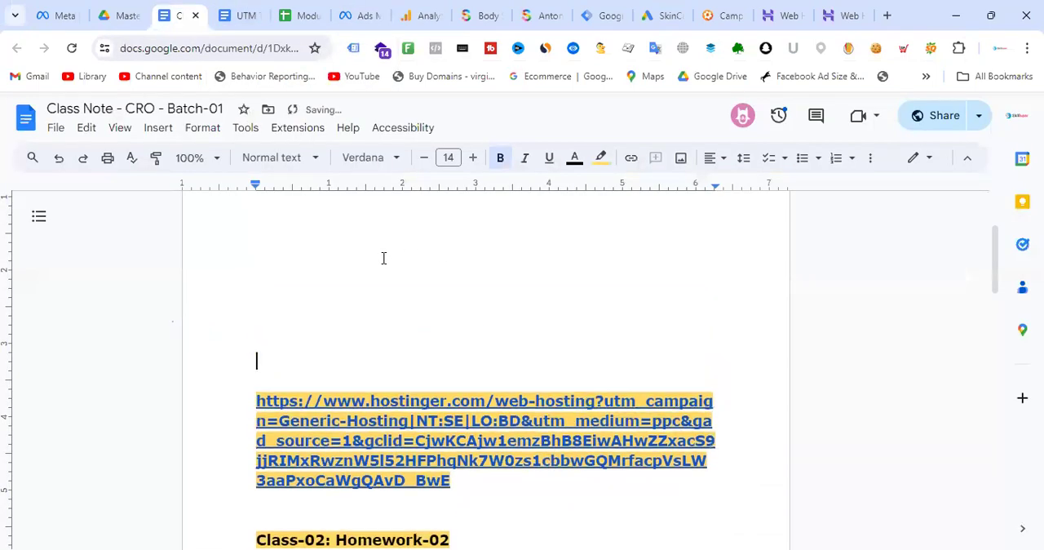
{"action": "left_click", "coordinate": [270, 249]}
{"action": "key", "text": "Return"}
{"action": "key", "text": "Return"}
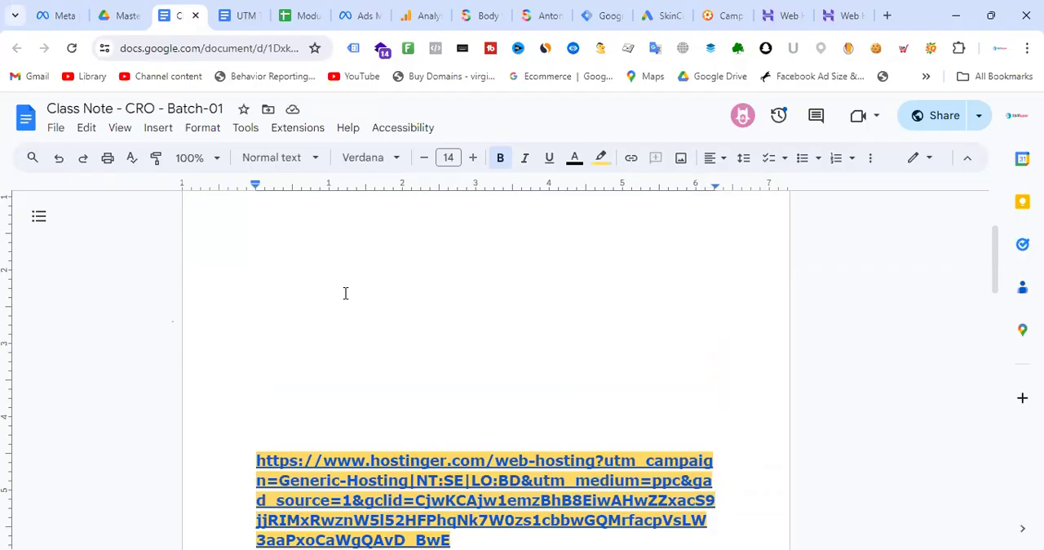
- Start a heading with the letter W in the blank space above the Hostinger link and set its highlight colour to white
{"action": "left_click", "coordinate": [344, 293]}
{"action": "type", "text": "Wya"}
{"action": "key", "text": "BackSpace"}
{"action": "key", "text": "BackSpace"}
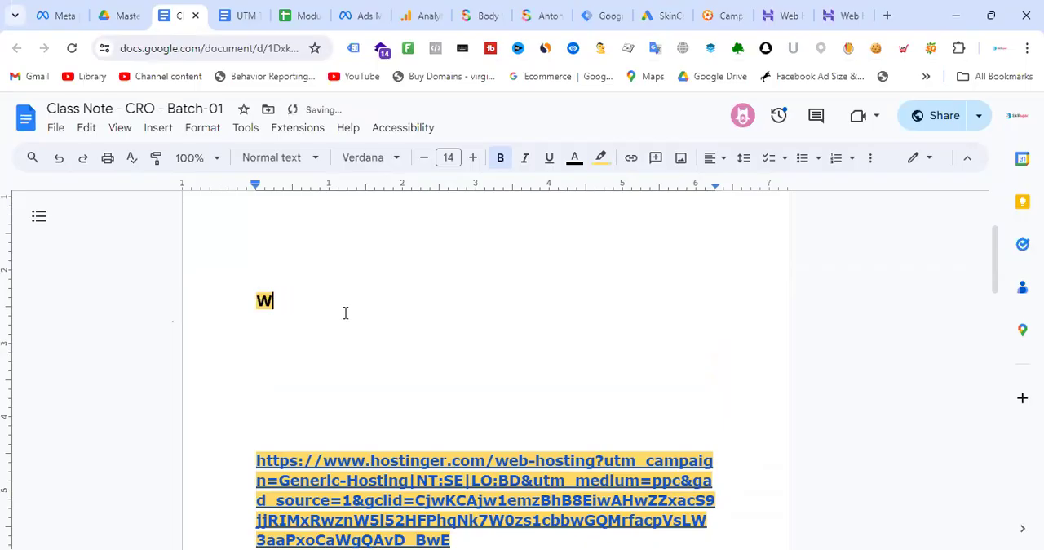
{"action": "left_click", "coordinate": [602, 159]}
{"action": "left_click", "coordinate": [756, 212]}
{"action": "left_click_drag", "start_coordinate": [324, 287], "coordinate": [195, 299]}
{"action": "double_click", "coordinate": [292, 300]}
{"action": "left_click", "coordinate": [223, 299]}
{"action": "key", "text": "Return"}
{"action": "double_click", "coordinate": [292, 301]}
{"action": "left_click_drag", "start_coordinate": [287, 321], "coordinate": [232, 322]}
{"action": "left_click", "coordinate": [602, 157]}
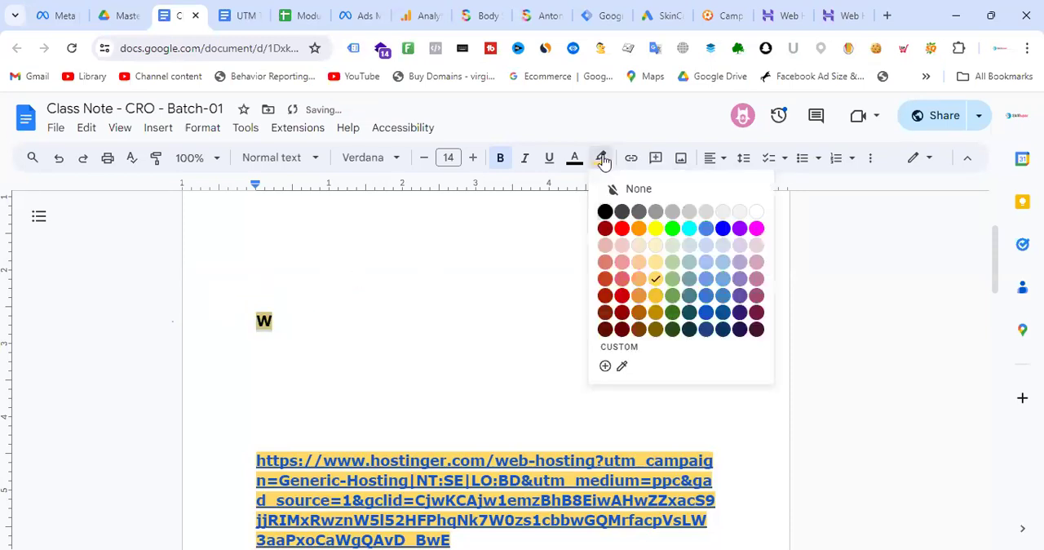
{"action": "left_click", "coordinate": [756, 212]}
- Complete the heading as "What accesses you have to take from Client:" and start a new line below it
{"action": "left_click", "coordinate": [287, 316]}
{"action": "type", "text": "hat accesses you have to take from Client:"}
{"action": "key", "text": "Return"}
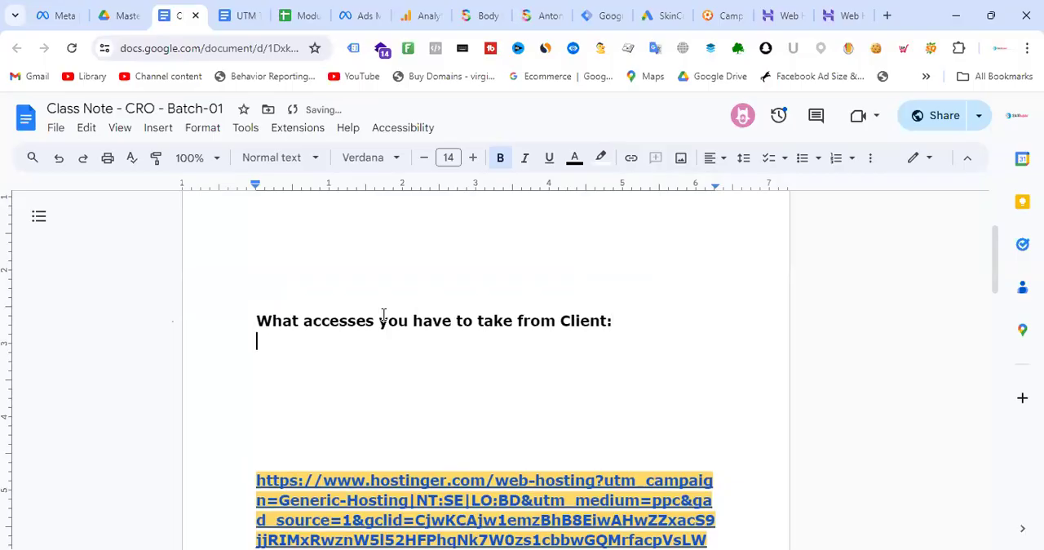
- Create a numbered list under the heading with the items "Google Ads account access" and "Facebook ad account access"
{"action": "type", "text": "1."}
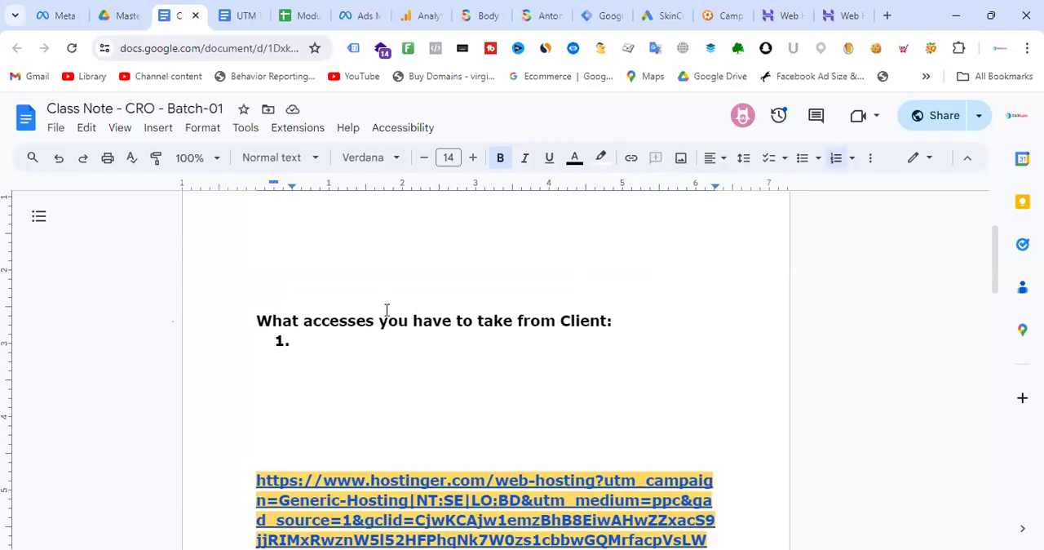
{"action": "type", "text": "Google A"}
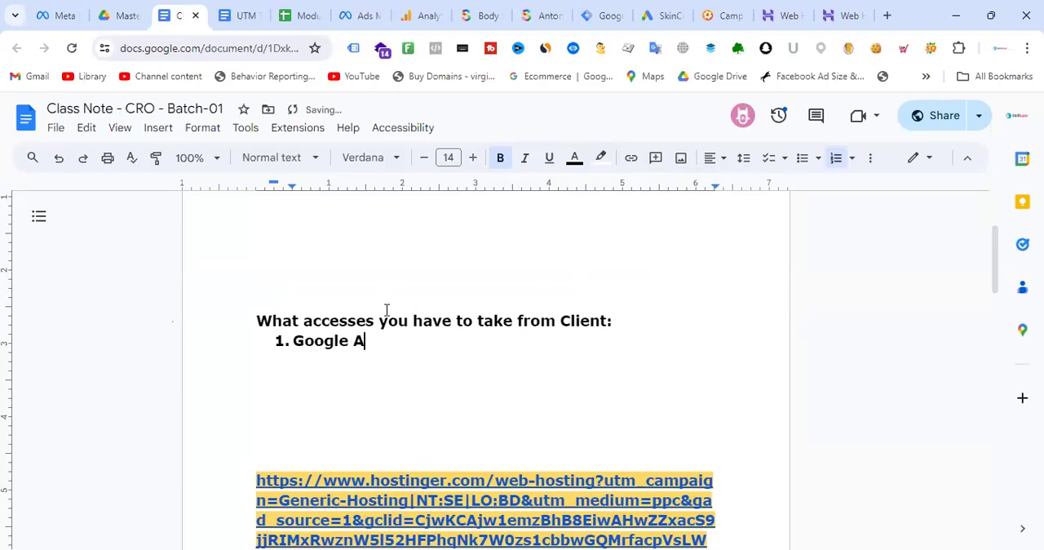
{"action": "type", "text": "ds account access"}
{"action": "key", "text": "Return"}
{"action": "type", "text": "Fa"}
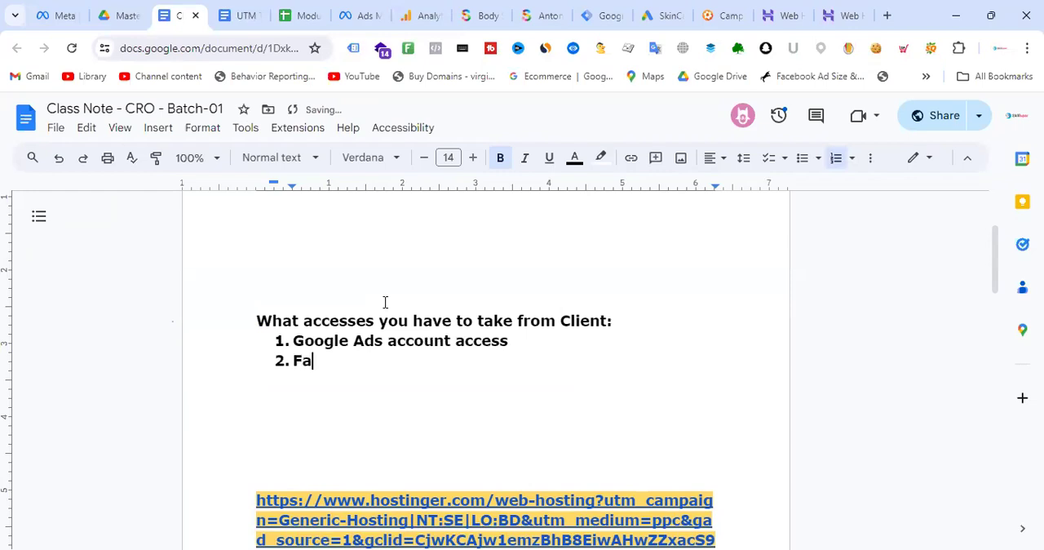
{"action": "type", "text": "cebook "}
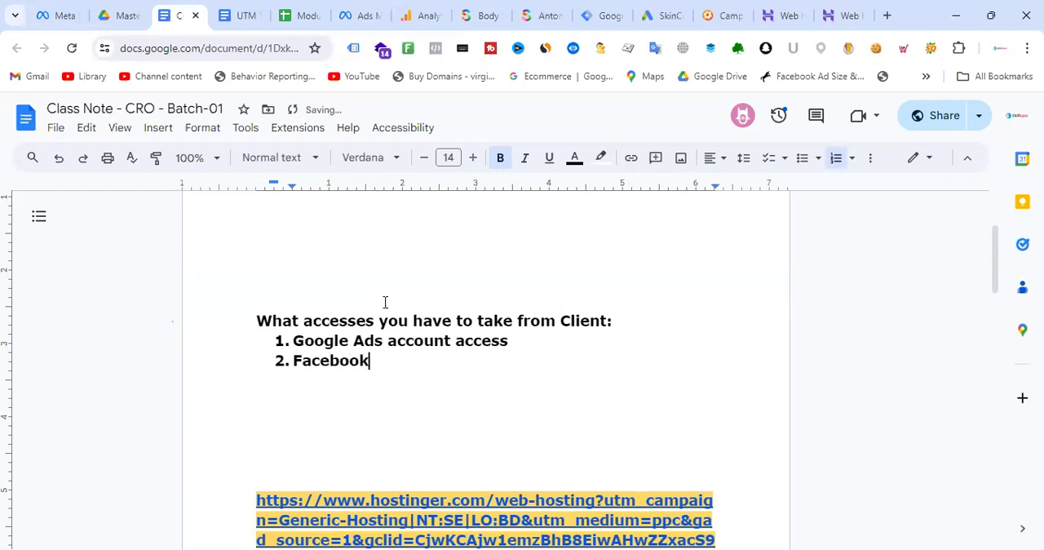
{"action": "type", "text": "ad account access"}
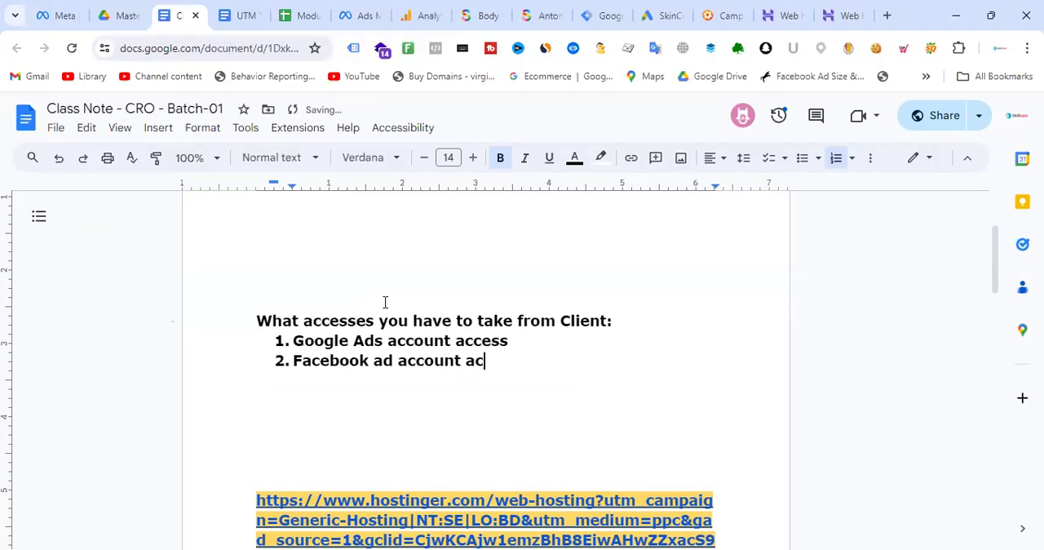
{"action": "key", "text": "Return"}
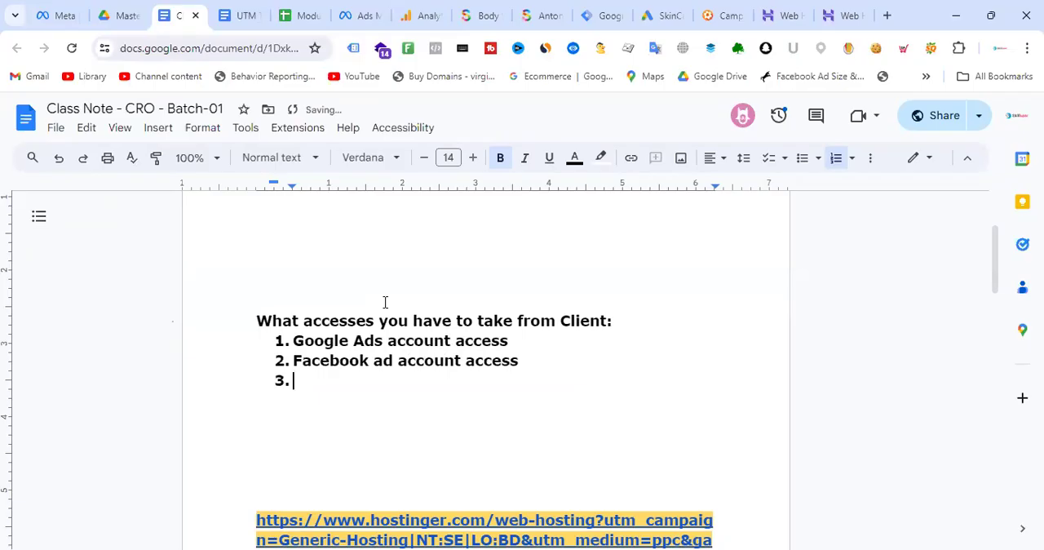
- Add "TikTok ad account access" as the third list item above an empty fourth, and highlight the three entries
{"action": "type", "text": "TikTok ad a"}
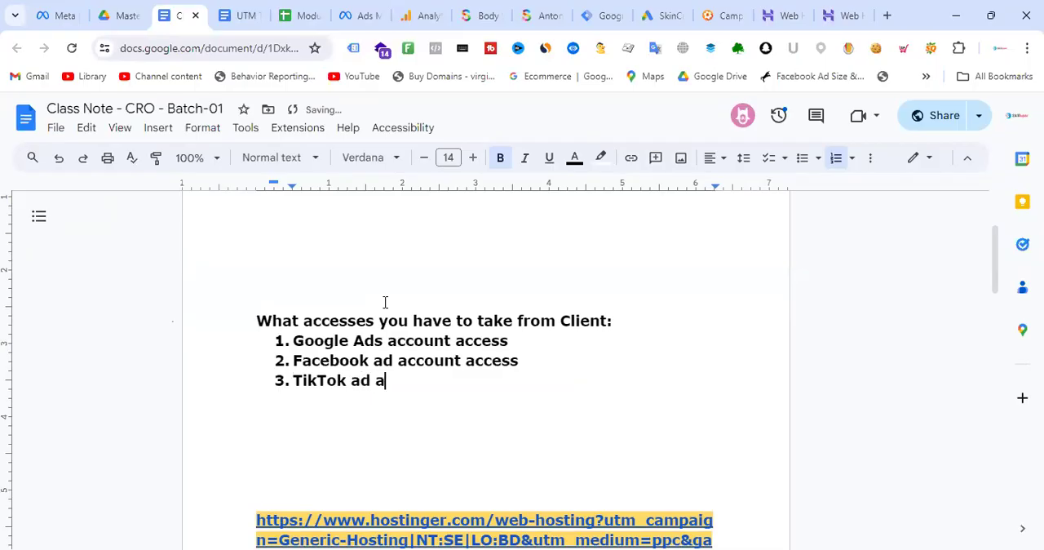
{"action": "type", "text": "ccount access"}
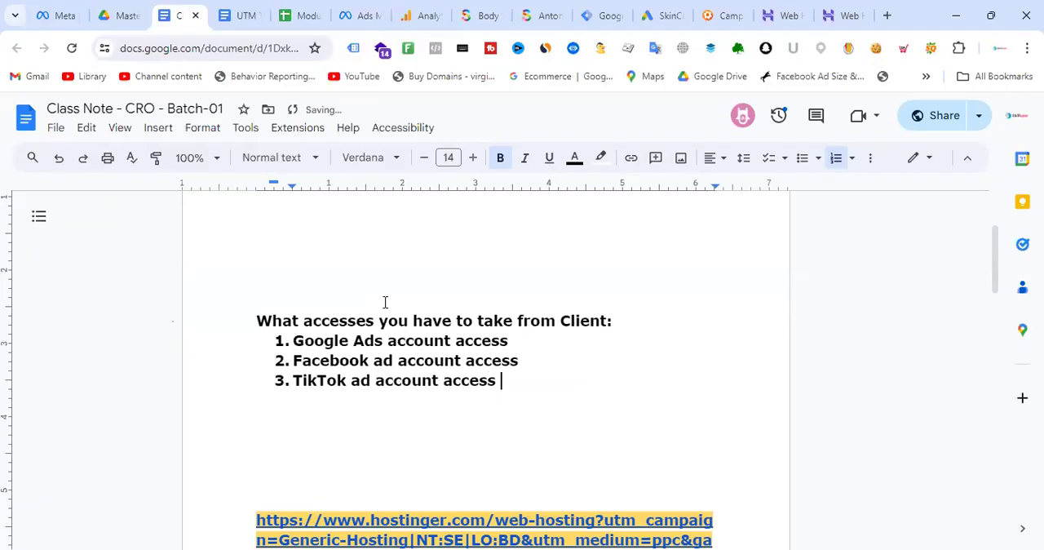
{"action": "key", "text": "Return"}
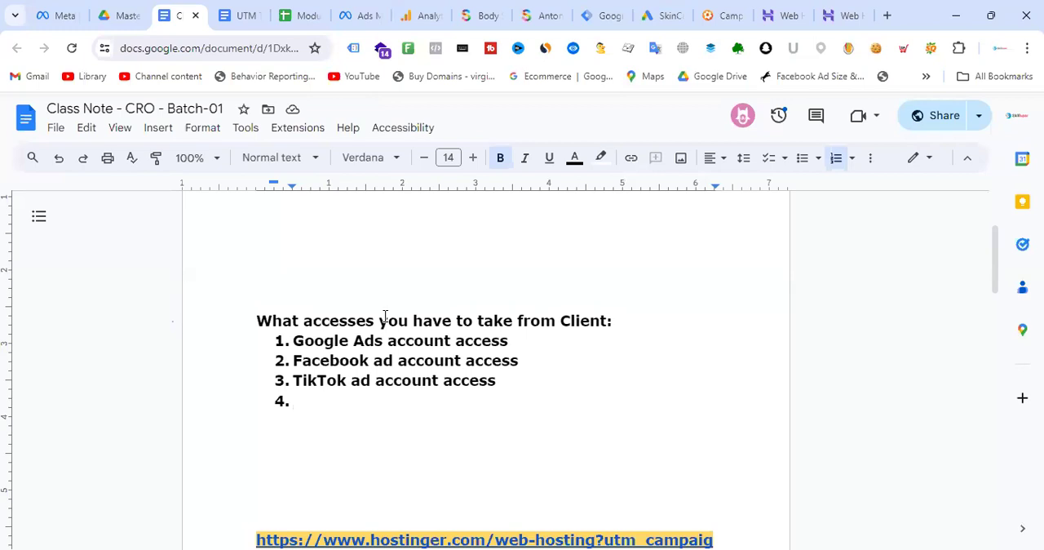
{"action": "left_click_drag", "start_coordinate": [517, 386], "coordinate": [266, 340]}
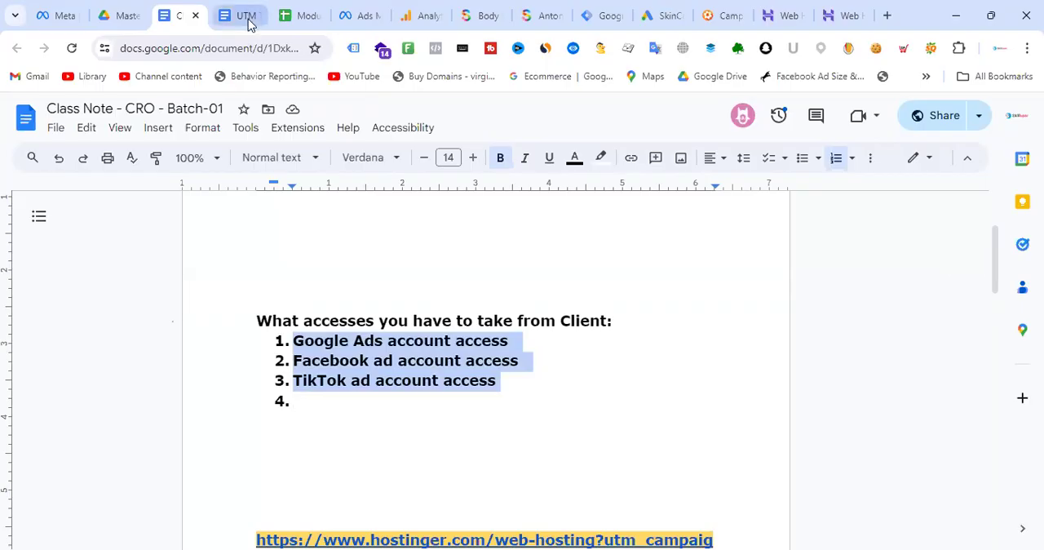
- Return to the dynamic remarketing ad in Meta Ads Manager and re-highlight its complete URL parameters string
{"action": "left_click", "coordinate": [363, 11]}
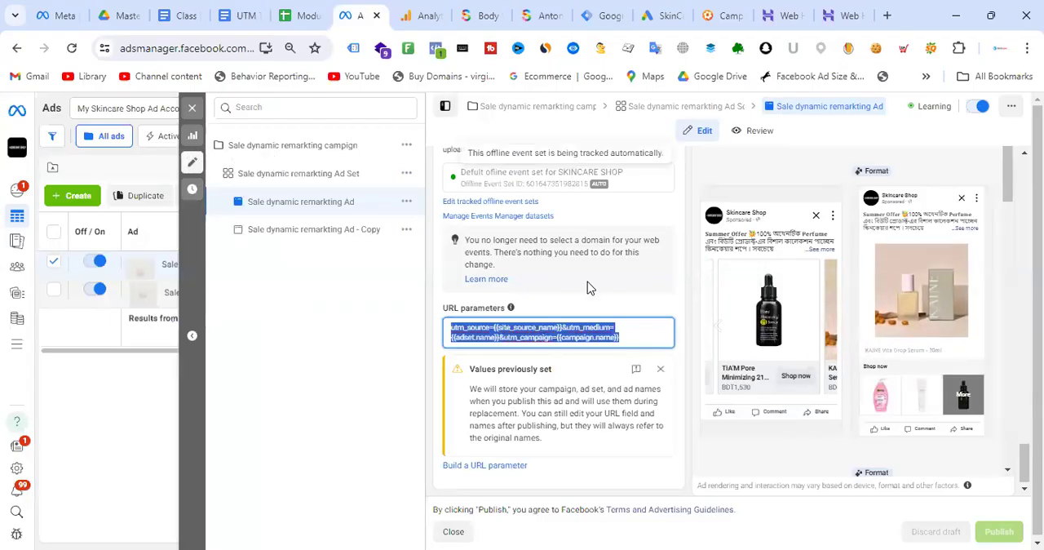
{"action": "left_click", "coordinate": [630, 335]}
{"action": "left_click_drag", "start_coordinate": [634, 337], "coordinate": [447, 325]}
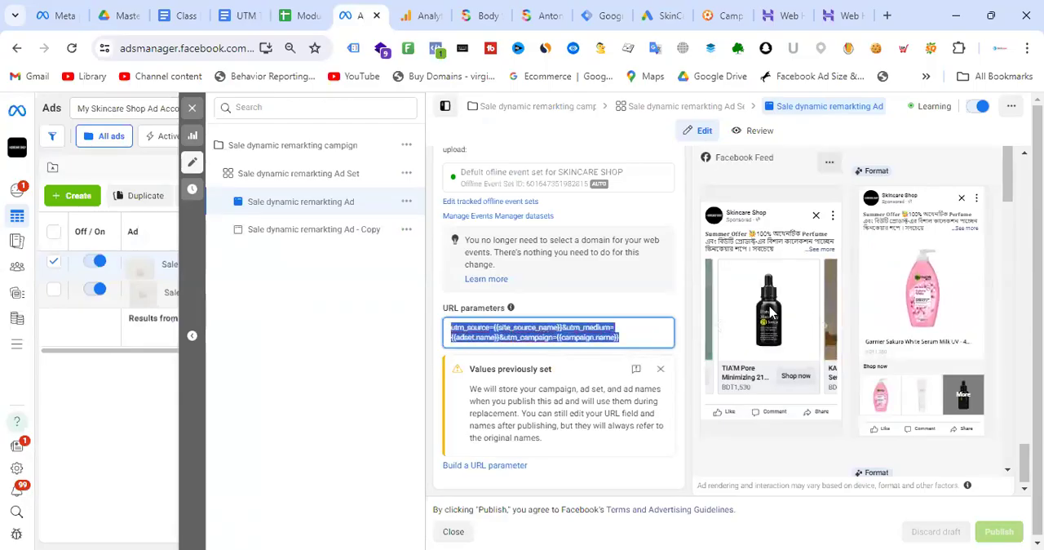
{"action": "scroll", "coordinate": [620, 331], "scroll_direction": "up", "scroll_amount": 15}
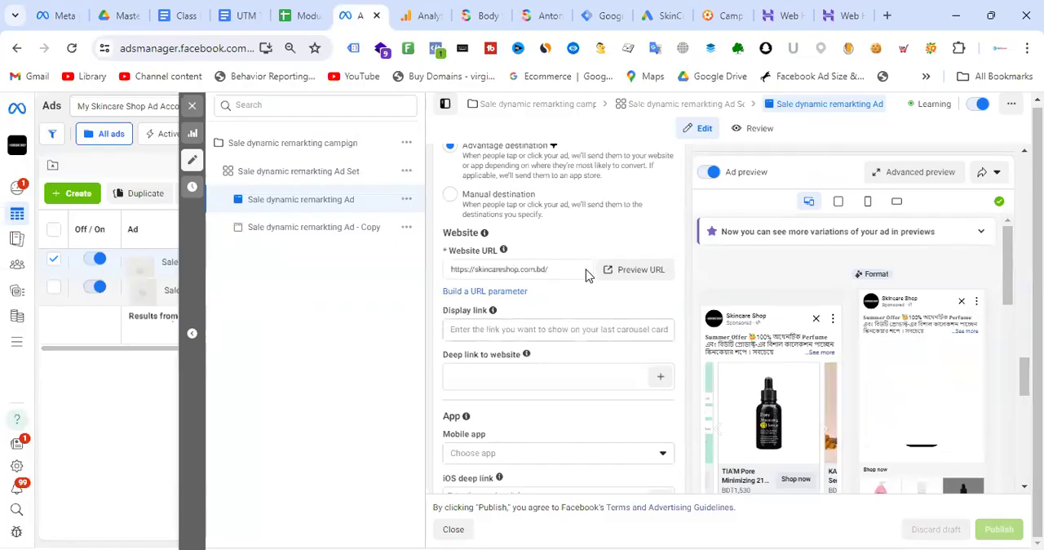
{"action": "left_click", "coordinate": [518, 268]}
{"action": "left_click_drag", "start_coordinate": [549, 268], "coordinate": [450, 268]}
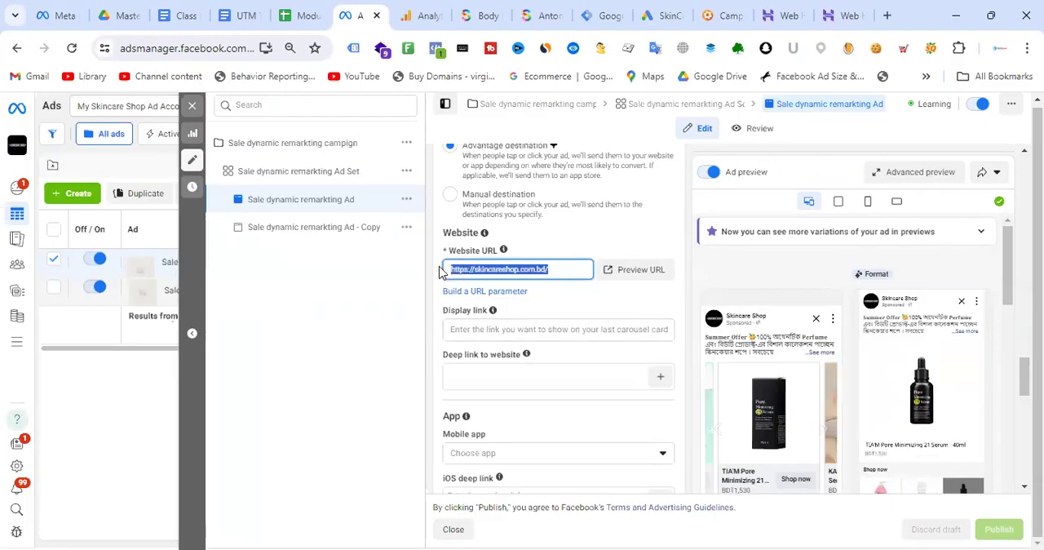
{"action": "left_click", "coordinate": [562, 269]}
{"action": "left_click_drag", "start_coordinate": [564, 268], "coordinate": [450, 269]}
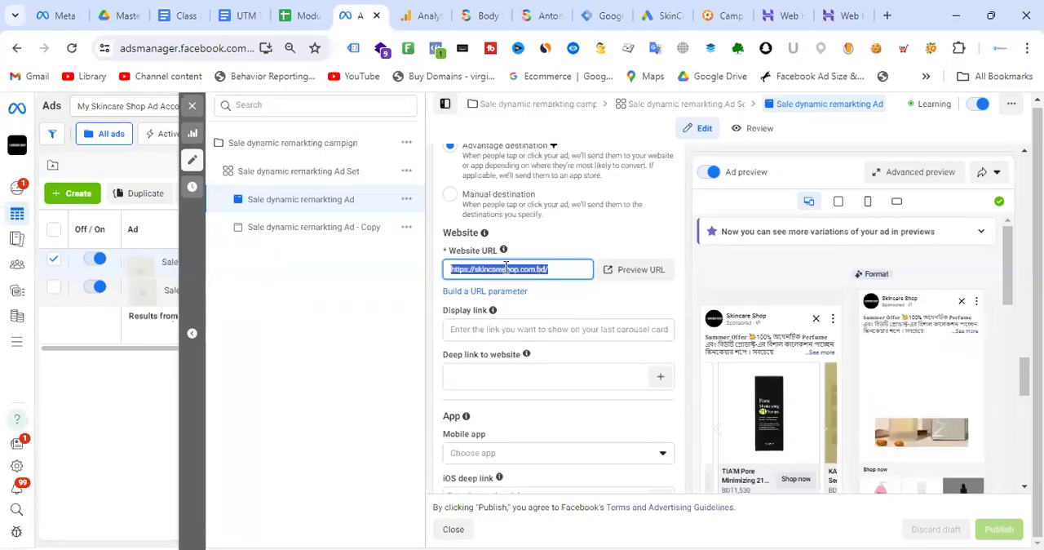
{"action": "left_click", "coordinate": [567, 268]}
{"action": "left_click_drag", "start_coordinate": [567, 268], "coordinate": [445, 269]}
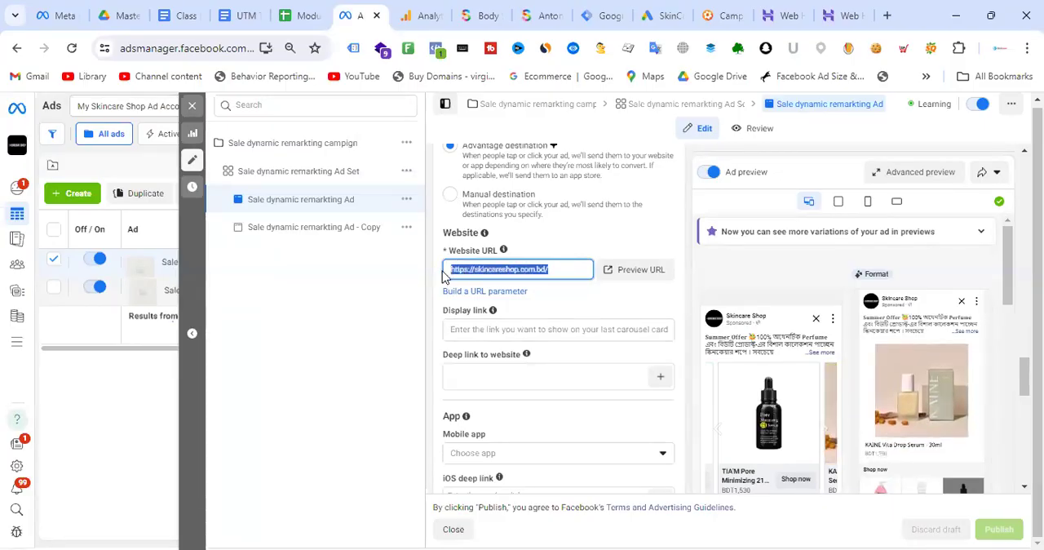
{"action": "left_click", "coordinate": [567, 268]}
{"action": "left_click_drag", "start_coordinate": [568, 268], "coordinate": [443, 274]}
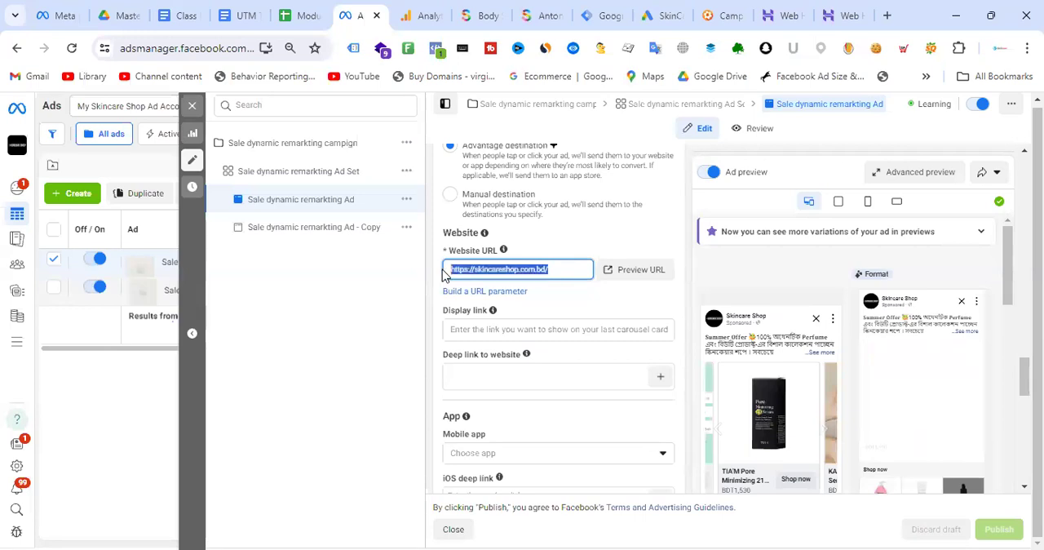
- Advance the product carousel in the ad preview and highlight the Website URL again for comparison
{"action": "left_click", "coordinate": [824, 430]}
{"action": "left_click", "coordinate": [824, 430]}
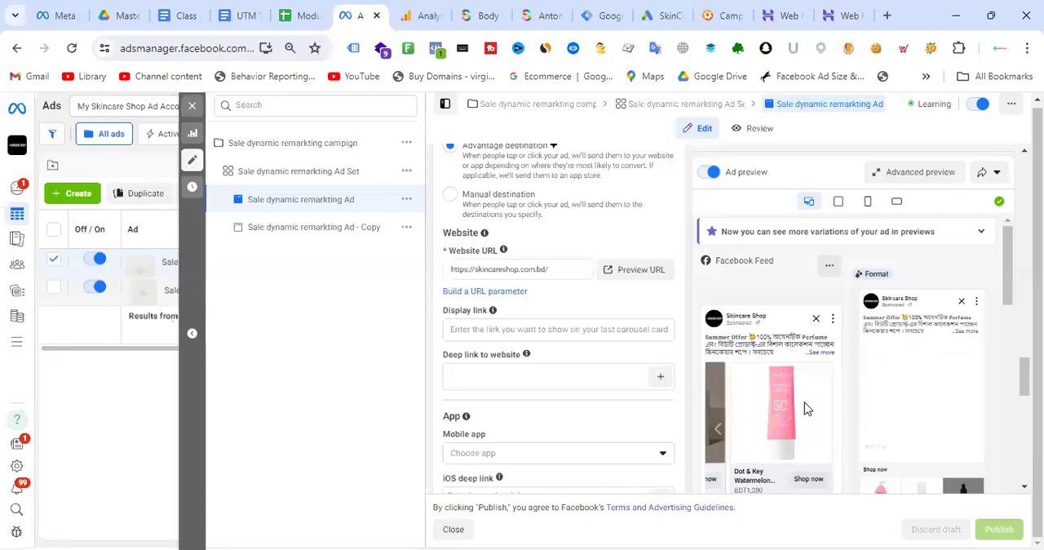
{"action": "left_click_drag", "start_coordinate": [559, 269], "coordinate": [424, 267]}
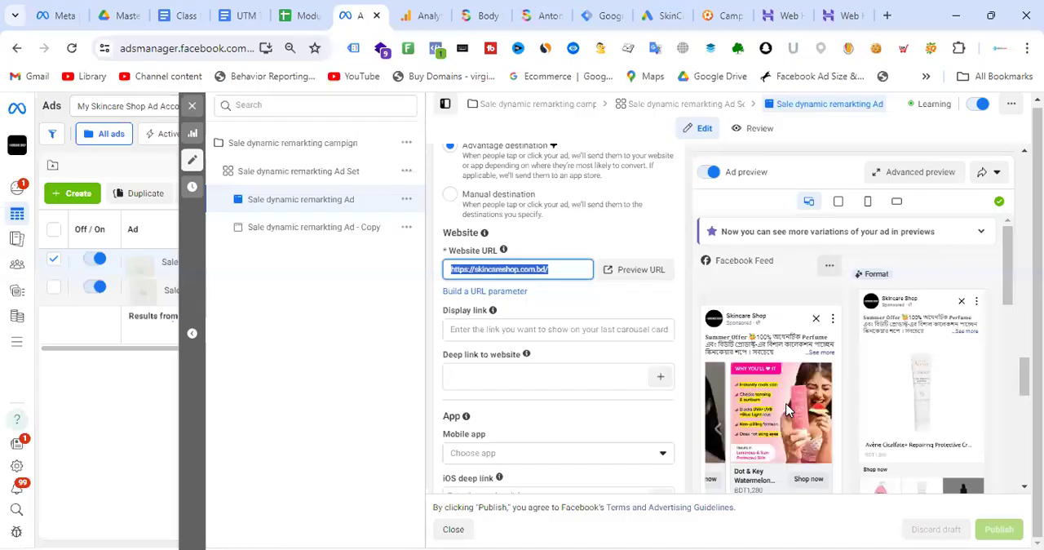
{"action": "left_click", "coordinate": [572, 270]}
{"action": "left_click_drag", "start_coordinate": [572, 269], "coordinate": [443, 270]}
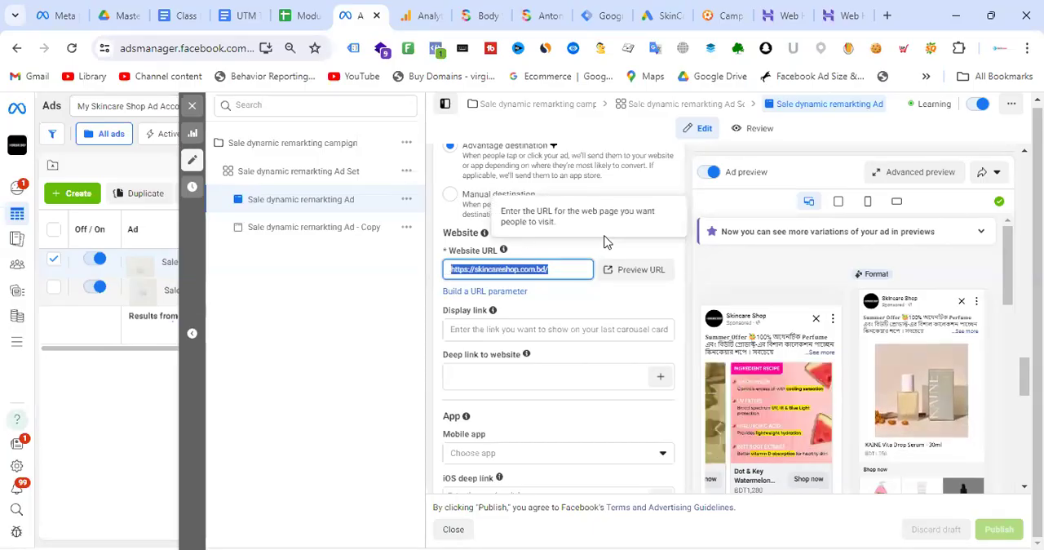
- Go back to the ad's URL parameters below the tracking settings and highlight the whole string from utm_source to the campaign name
{"action": "scroll", "coordinate": [560, 317], "scroll_direction": "down", "scroll_amount": 2}
{"action": "scroll", "coordinate": [560, 317], "scroll_direction": "down", "scroll_amount": 10}
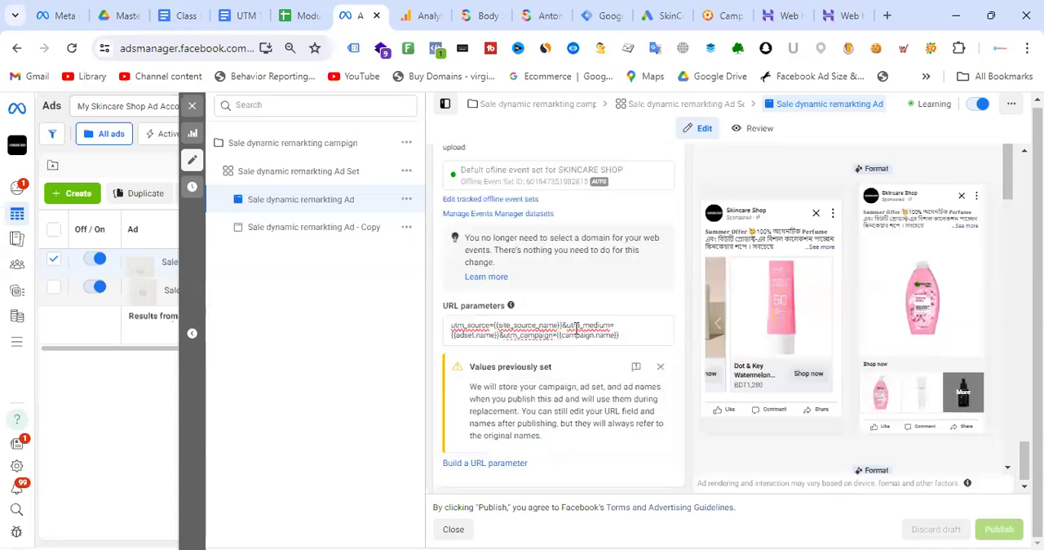
{"action": "left_click", "coordinate": [717, 323]}
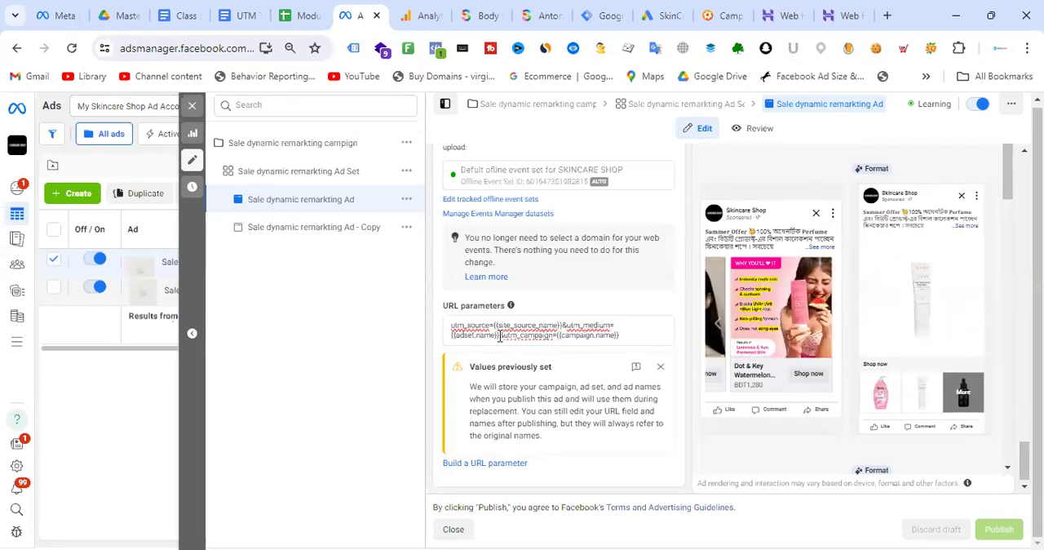
{"action": "left_click_drag", "start_coordinate": [628, 335], "coordinate": [452, 324]}
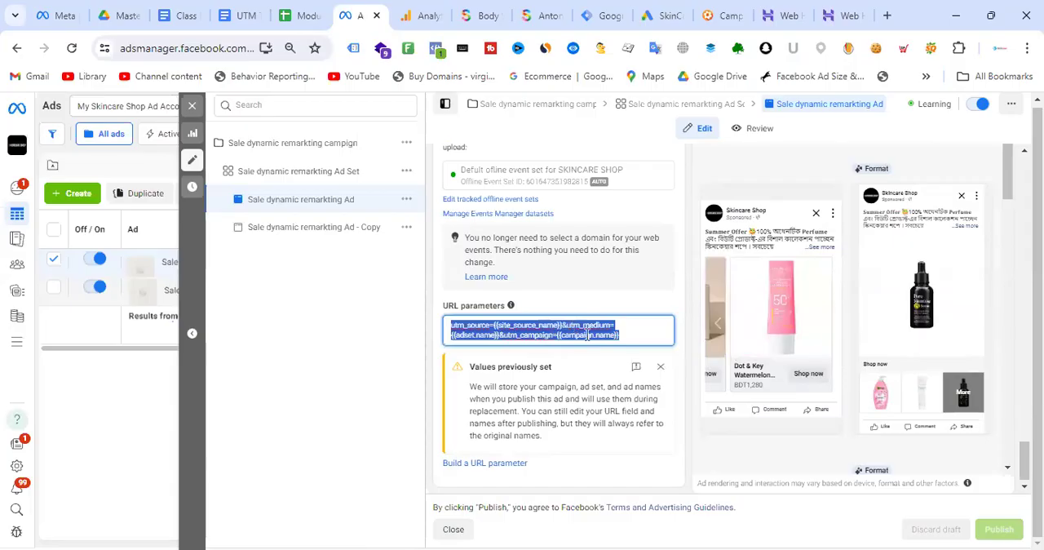
- Switch to the Google Ads display ad and read its Final URL forward from the product address through the UTM parameters
{"action": "left_click", "coordinate": [428, 16]}
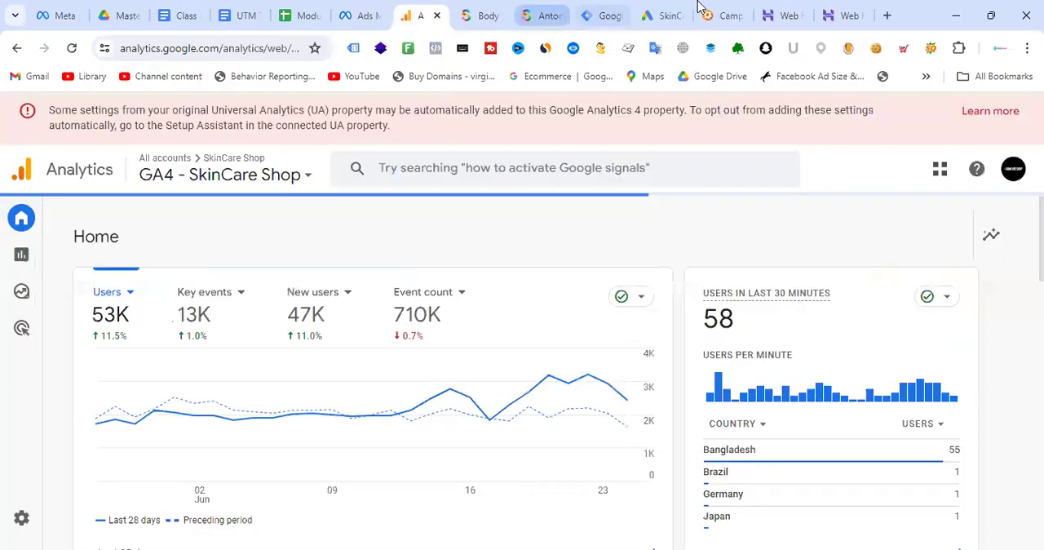
{"action": "left_click", "coordinate": [664, 10]}
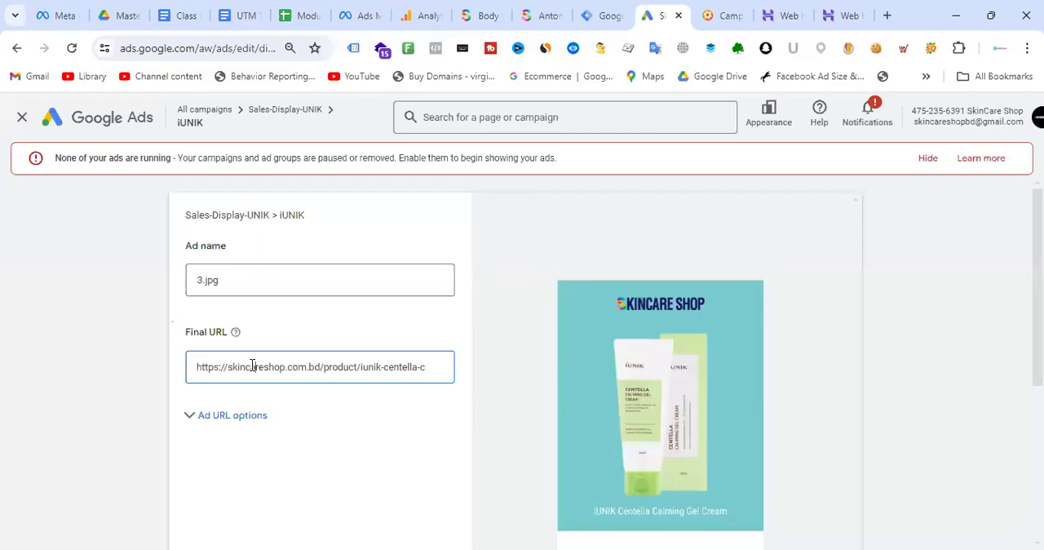
{"action": "key", "text": "Right"}
{"action": "key", "text": "Right"}
{"action": "key", "text": "Right"}
{"action": "key", "text": "Right"}
{"action": "key", "text": "Right"}
{"action": "key", "text": "Right"}
{"action": "key", "text": "Right"}
{"action": "key", "text": "Right"}
{"action": "key", "text": "Right"}
{"action": "key", "text": "Right"}
{"action": "key", "text": "Right"}
{"action": "key", "text": "Right"}
{"action": "key", "text": "Right"}
{"action": "key", "text": "Right"}
{"action": "key", "text": "Right"}
{"action": "key", "text": "Right"}
{"action": "key", "text": "Right"}
{"action": "key", "text": "Right"}
{"action": "key", "text": "Right"}
{"action": "key", "text": "Right"}
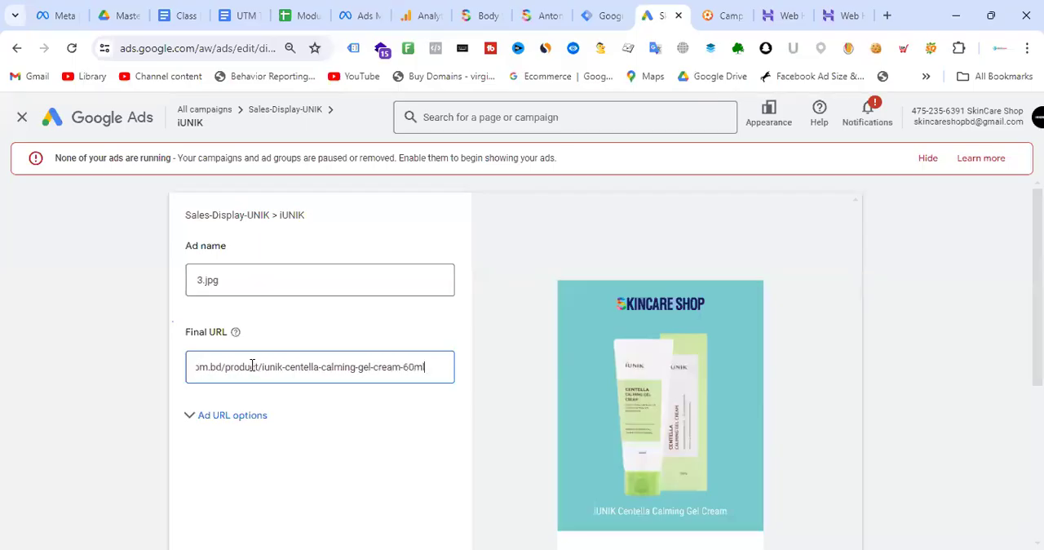
{"action": "key", "text": "Right"}
{"action": "key", "text": "Right"}
{"action": "key", "text": "Right"}
{"action": "key", "text": "Right"}
{"action": "key", "text": "Right"}
{"action": "key", "text": "Right"}
{"action": "key", "text": "Right"}
{"action": "key", "text": "Right"}
{"action": "key", "text": "Right"}
{"action": "key", "text": "Right"}
{"action": "key", "text": "Right"}
{"action": "key", "text": "Right"}
{"action": "key", "text": "Right"}
{"action": "key", "text": "Right"}
{"action": "key", "text": "Right"}
{"action": "key", "text": "Right"}
{"action": "key", "text": "Right"}
{"action": "key", "text": "Right"}
{"action": "key", "text": "Right"}
{"action": "key", "text": "Right"}
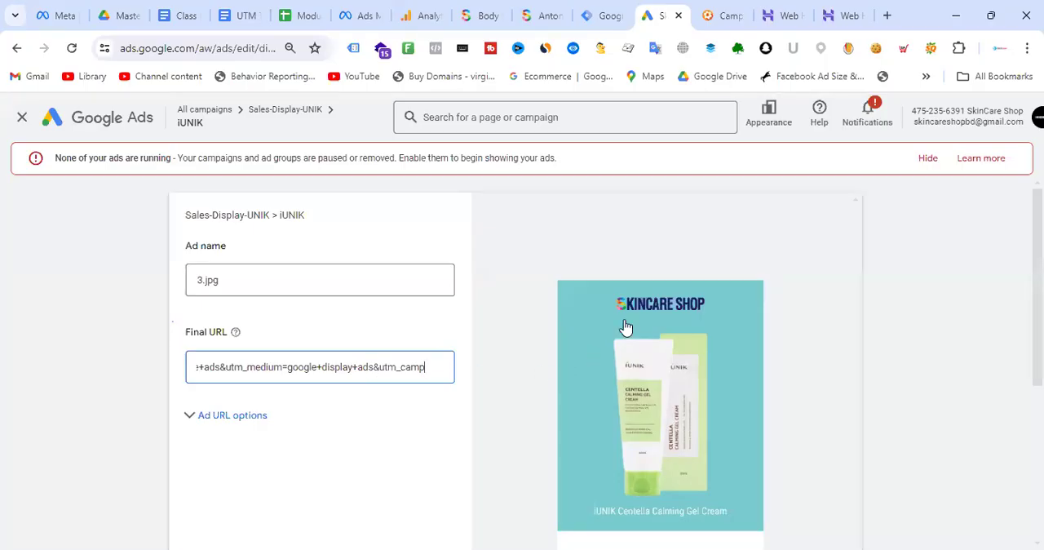
- Switch to the Campaign URL Builder, clear the selection in the generated URL, and return to the Class Note document
{"action": "left_click", "coordinate": [730, 8]}
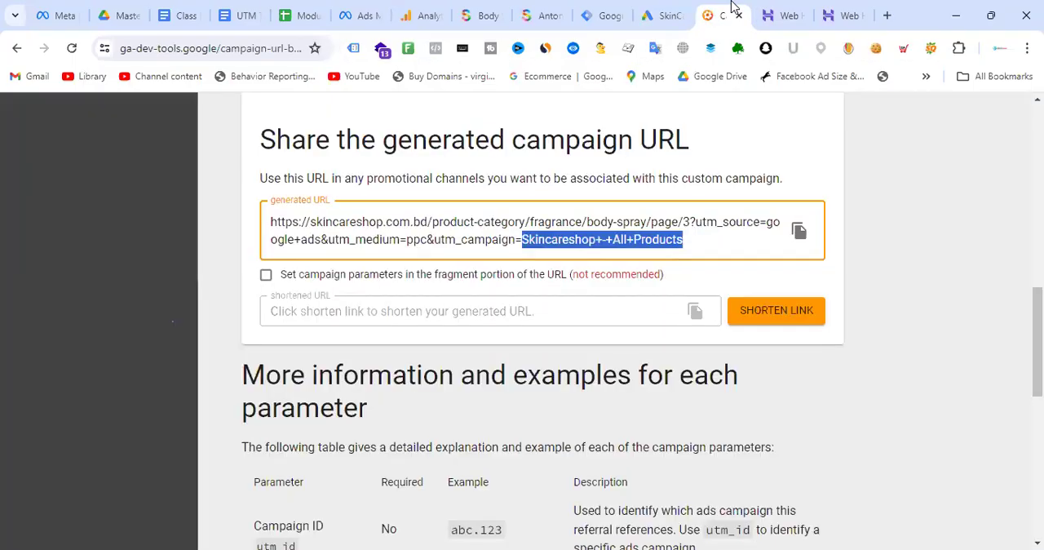
{"action": "left_click", "coordinate": [710, 241]}
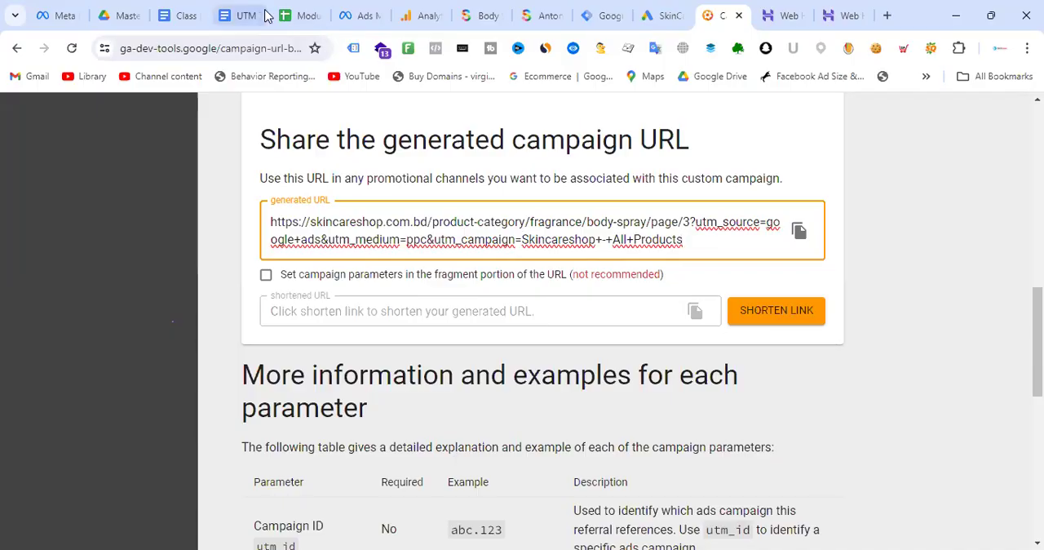
{"action": "left_click", "coordinate": [179, 11]}
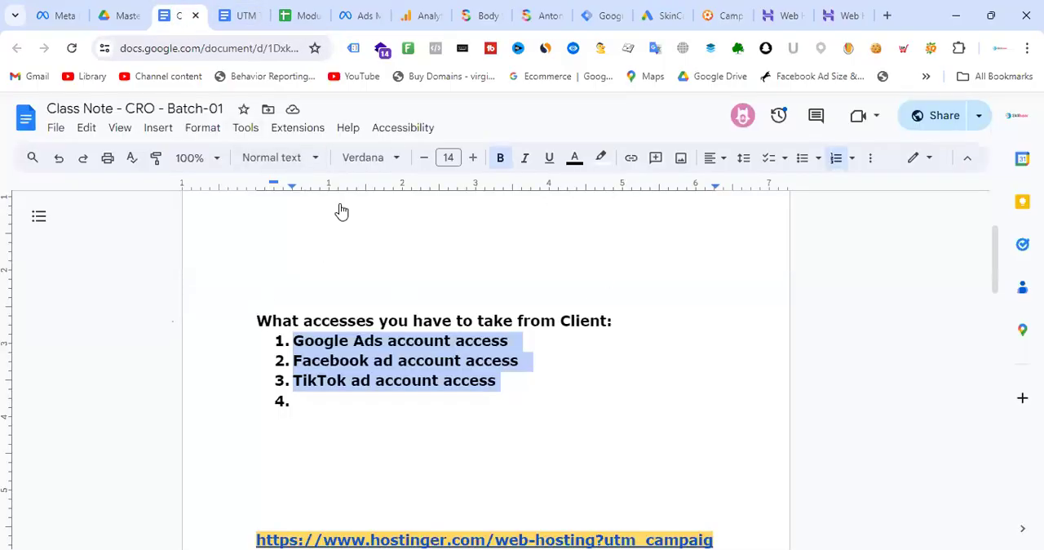
{"action": "left_click", "coordinate": [435, 53]}
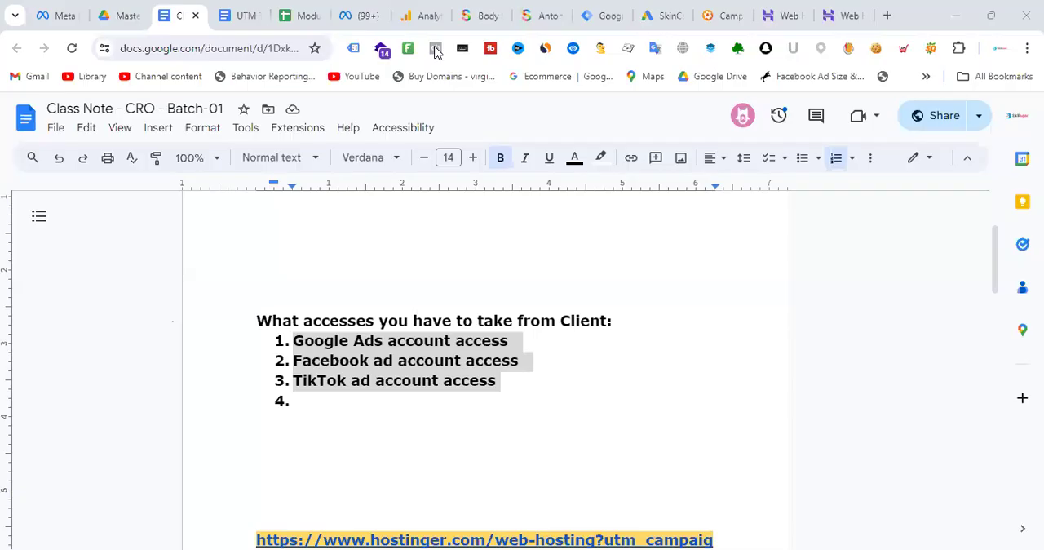
- Check the generated URL in the Campaign URL Builder and review the GA4 UTM parameter definitions in the UTM Tracking document
{"action": "left_click", "coordinate": [734, 12]}
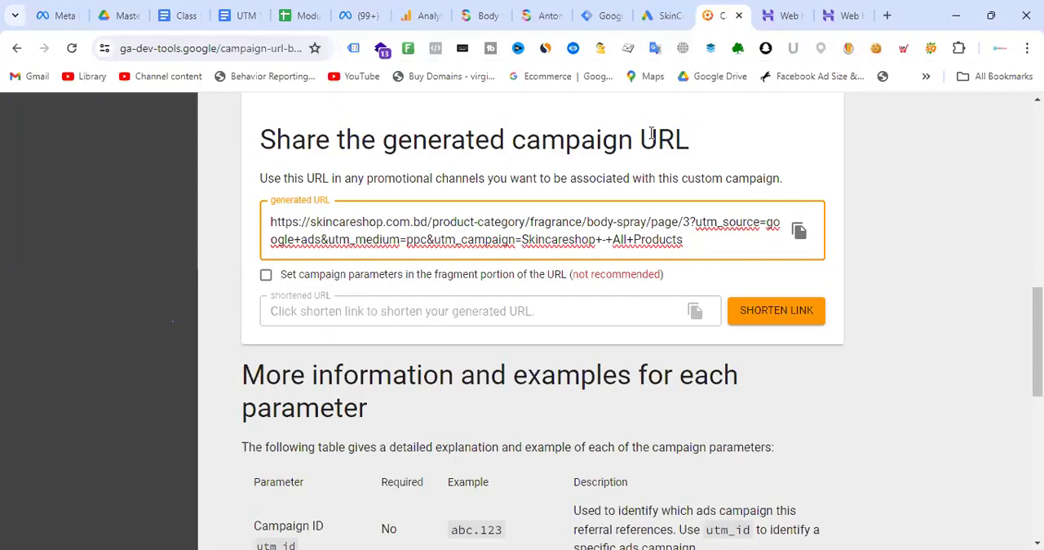
{"action": "key", "text": "alt+Tab"}
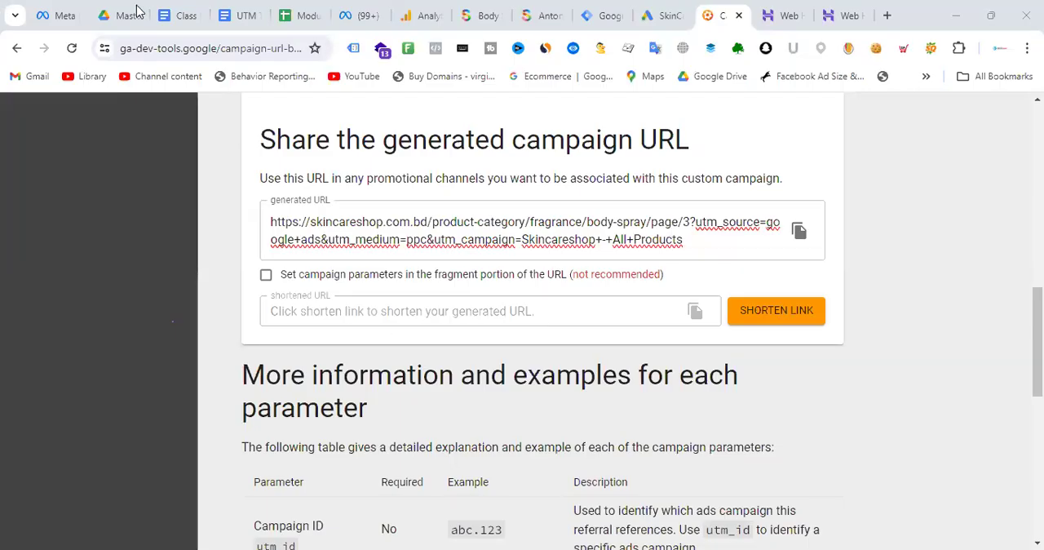
{"action": "left_click", "coordinate": [239, 4]}
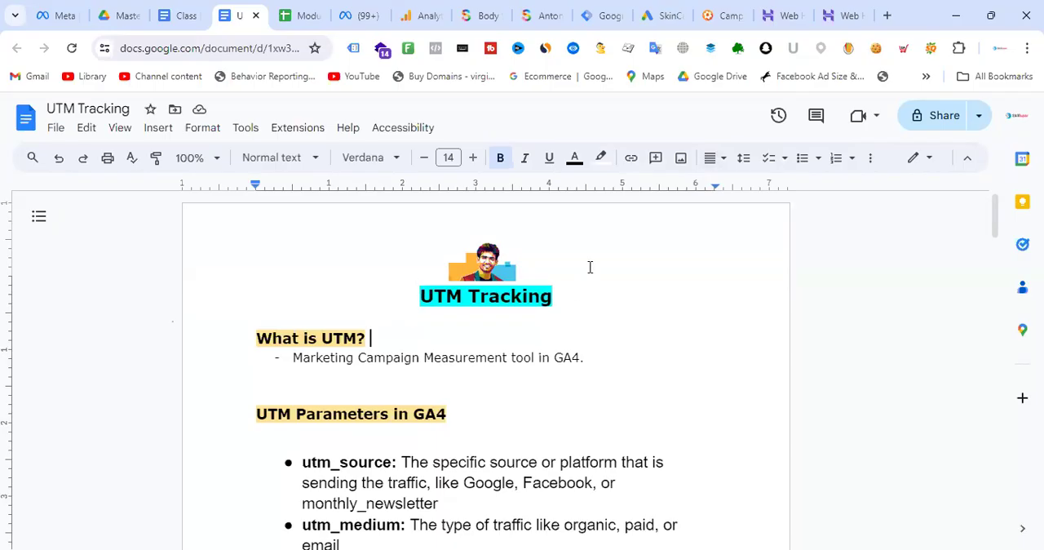
{"action": "scroll", "coordinate": [590, 270], "scroll_direction": "down", "scroll_amount": 2}
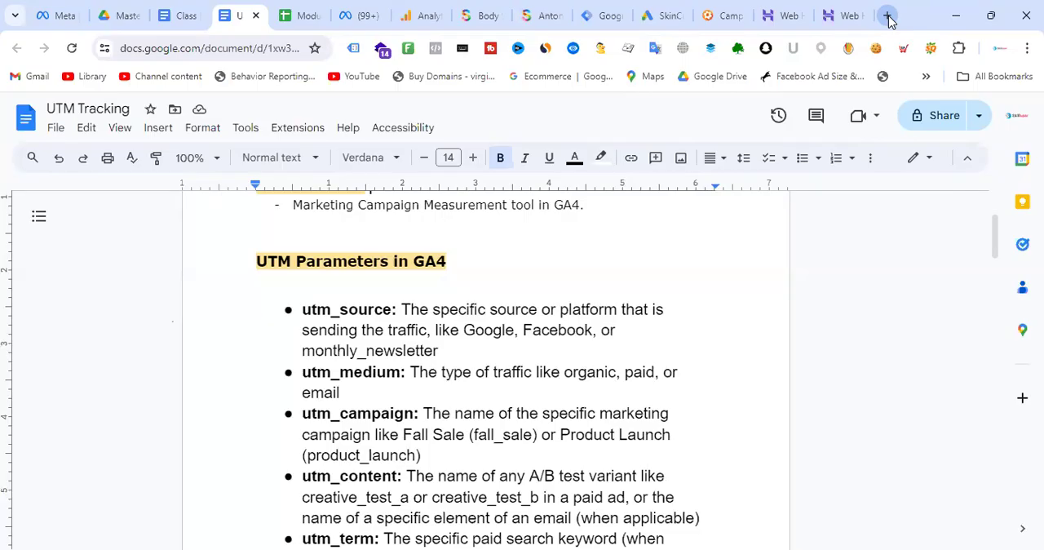
- Search the web for "utm tracking shopify" in a new tab and open Shopify's article UTM Parameters Explained (Including for GA4)
{"action": "left_click", "coordinate": [887, 17]}
{"action": "type", "text": "utm"}
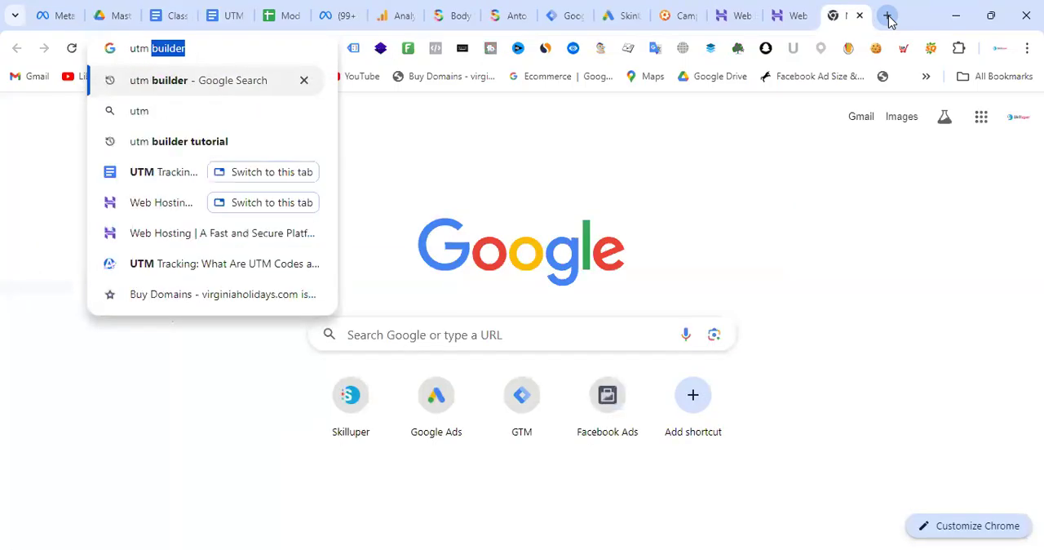
{"action": "key", "text": "Right"}
{"action": "type", "text": "sh"}
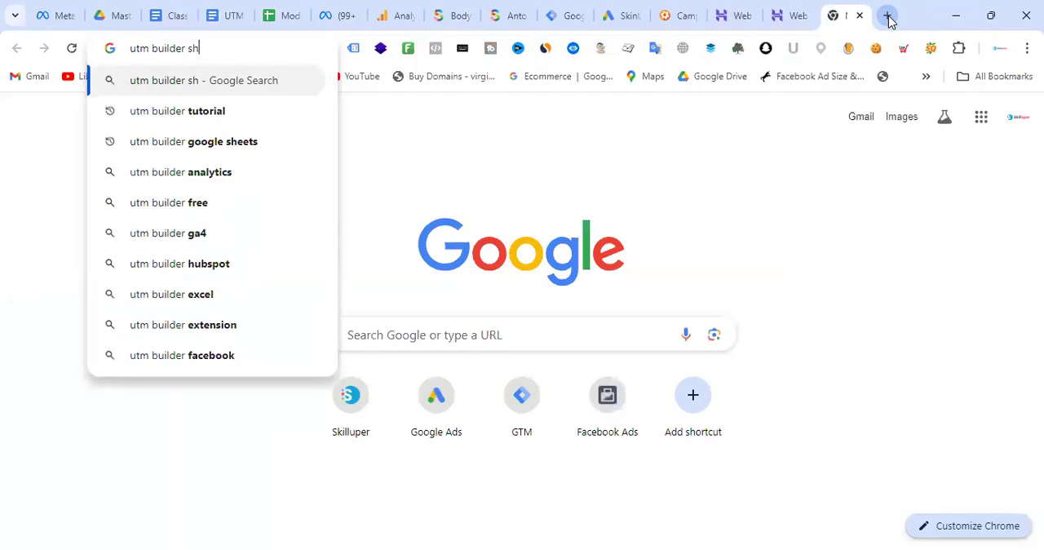
{"action": "type", "text": "opify"}
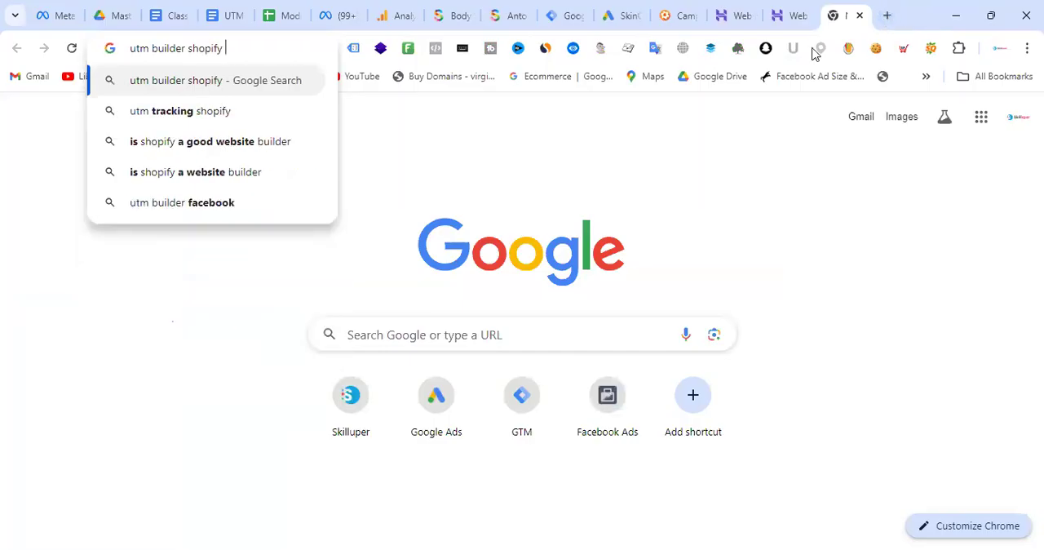
{"action": "key", "text": "Down"}
{"action": "key", "text": "Return"}
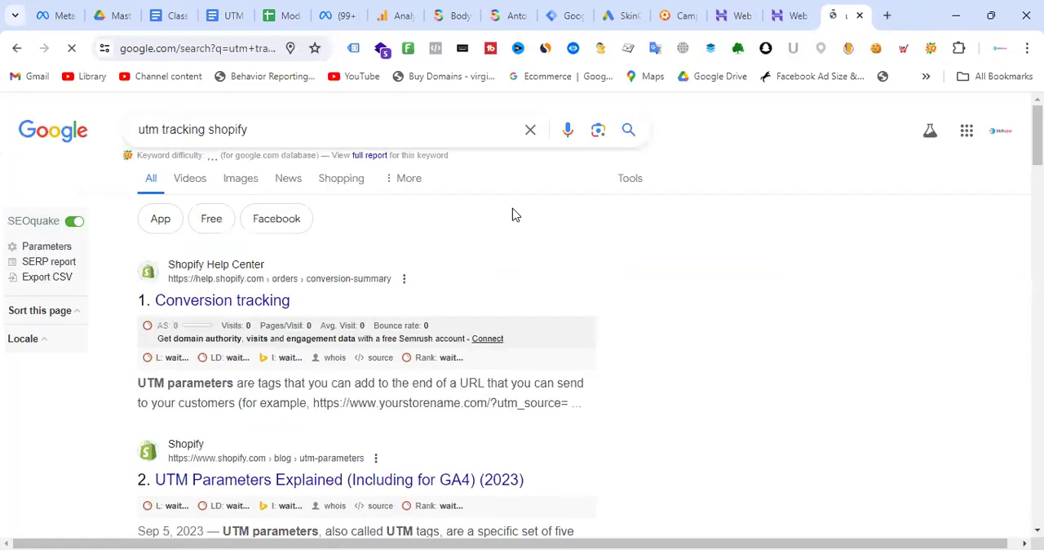
{"action": "scroll", "coordinate": [514, 214], "scroll_direction": "down", "scroll_amount": 3}
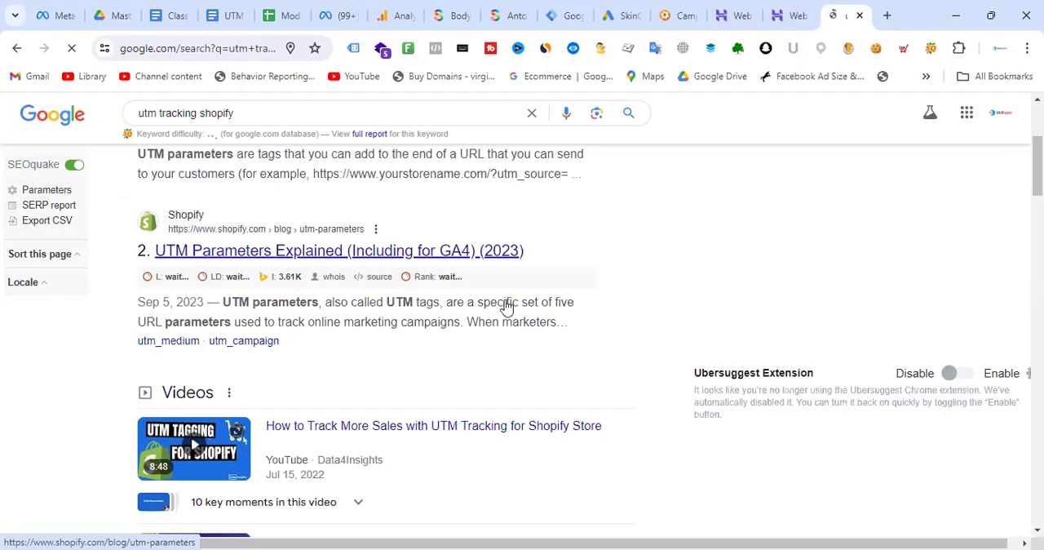
{"action": "left_click", "coordinate": [431, 260]}
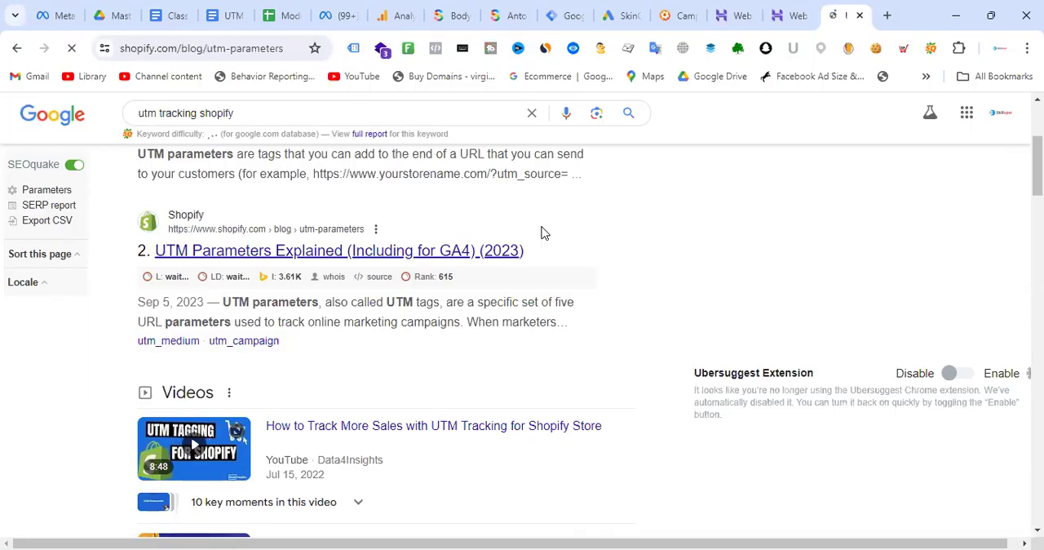
- Skim the Shopify article from the parameter types through creation, best practices and analysis to the FAQ, and return to its title
{"action": "scroll", "coordinate": [605, 230], "scroll_direction": "down", "scroll_amount": 10}
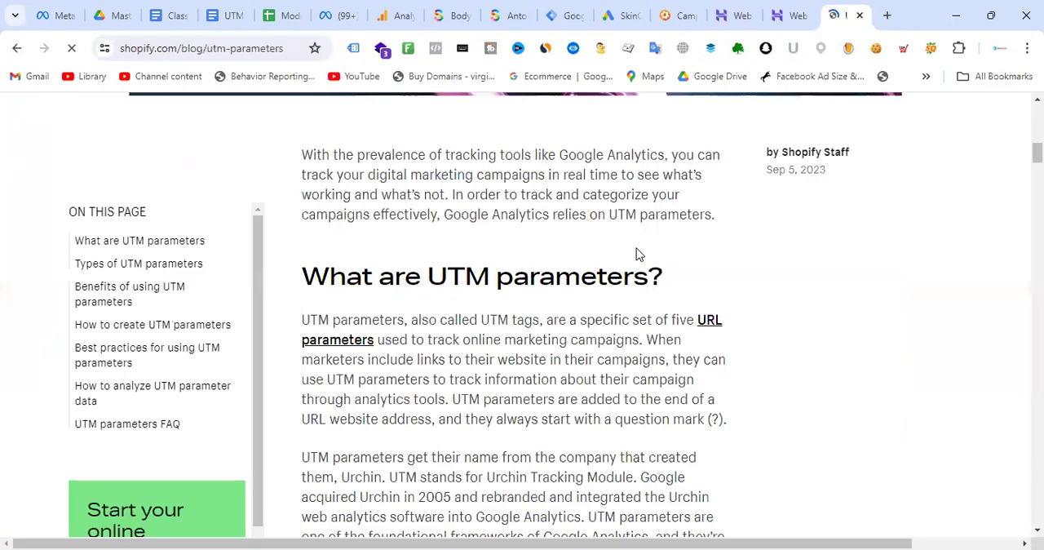
{"action": "scroll", "coordinate": [638, 252], "scroll_direction": "down", "scroll_amount": 5}
{"action": "scroll", "coordinate": [620, 245], "scroll_direction": "down", "scroll_amount": 10}
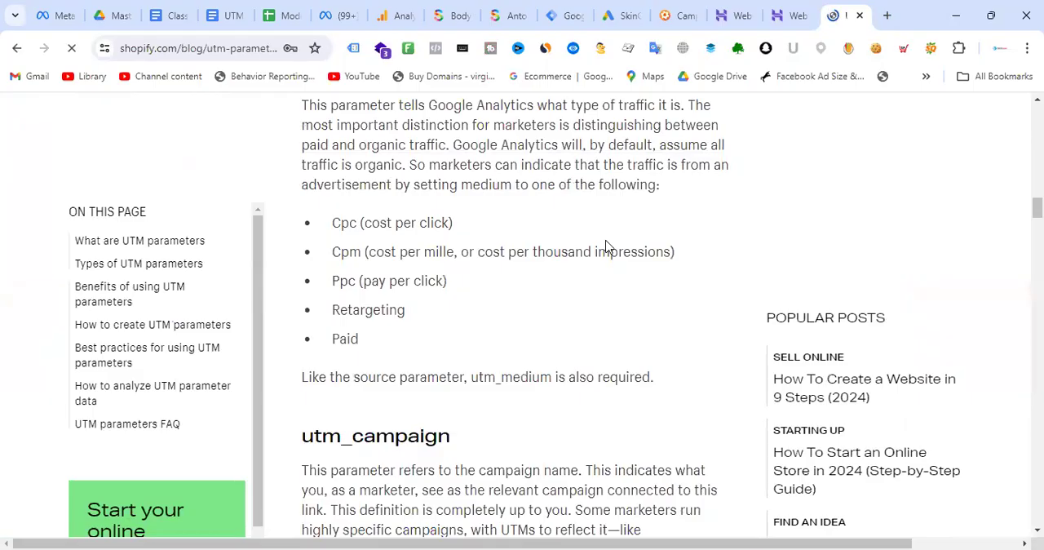
{"action": "scroll", "coordinate": [607, 248], "scroll_direction": "down", "scroll_amount": 4}
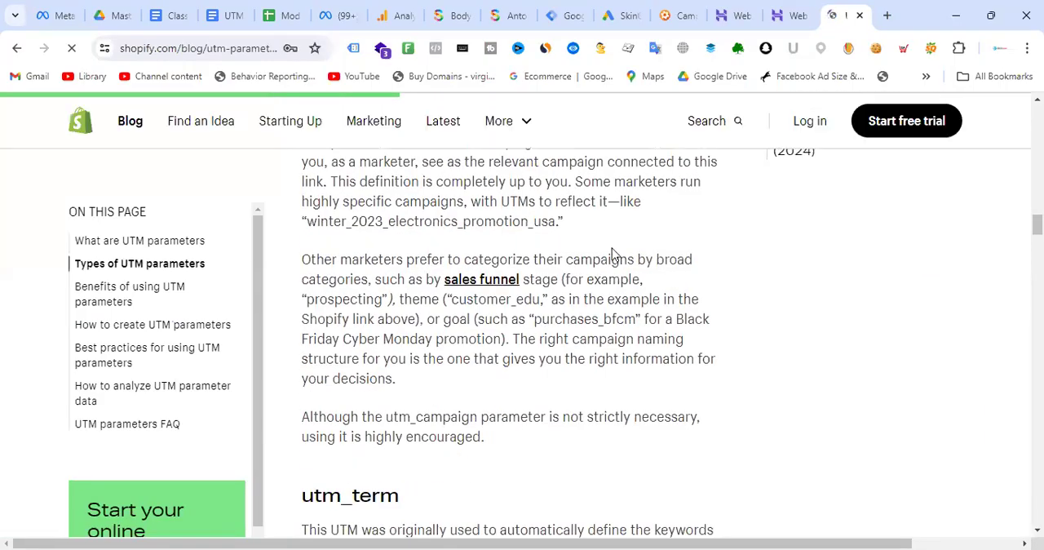
{"action": "scroll", "coordinate": [611, 248], "scroll_direction": "down", "scroll_amount": 13}
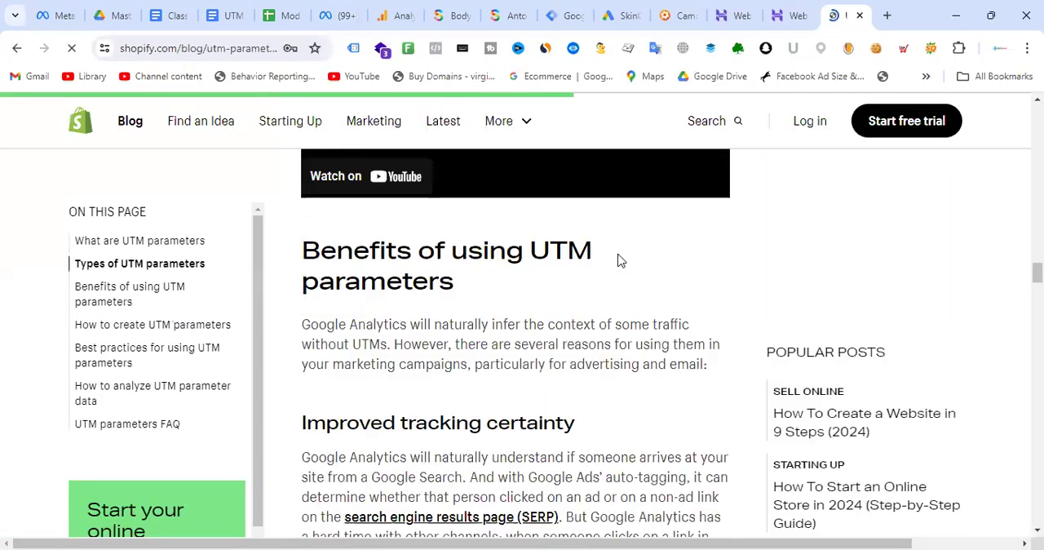
{"action": "scroll", "coordinate": [620, 258], "scroll_direction": "down", "scroll_amount": 8}
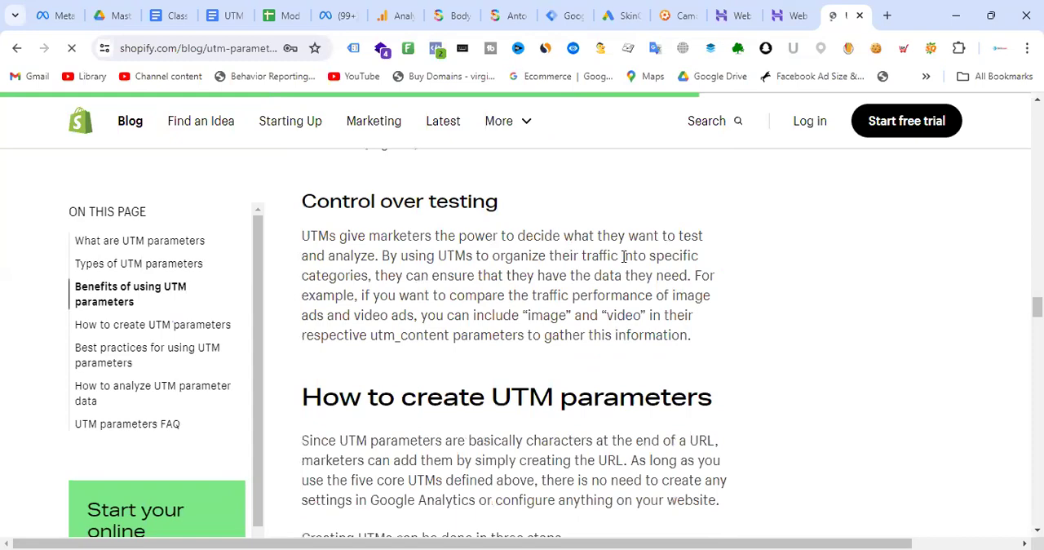
{"action": "scroll", "coordinate": [624, 257], "scroll_direction": "down", "scroll_amount": 12}
{"action": "scroll", "coordinate": [625, 257], "scroll_direction": "down", "scroll_amount": 10}
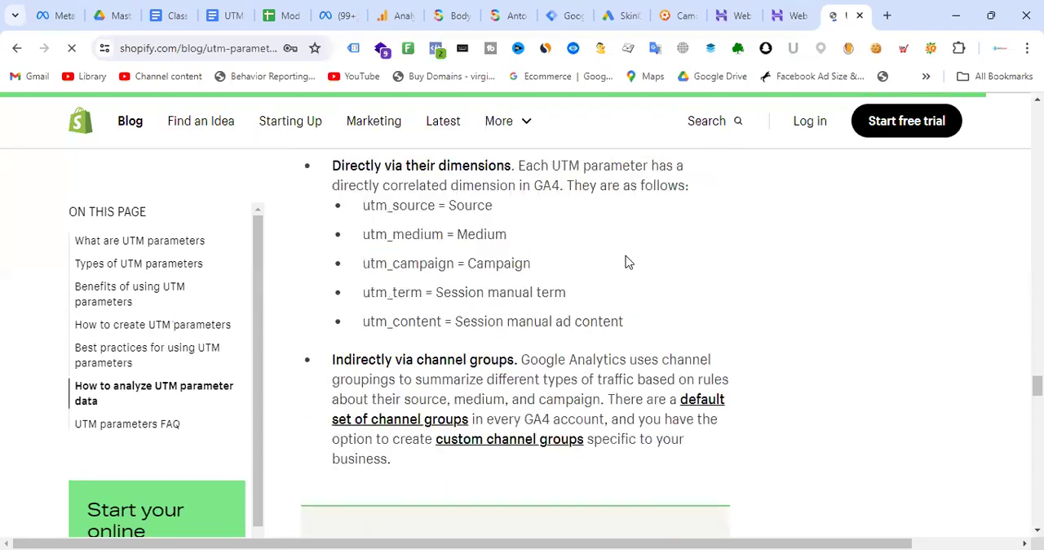
{"action": "scroll", "coordinate": [628, 261], "scroll_direction": "down", "scroll_amount": 5}
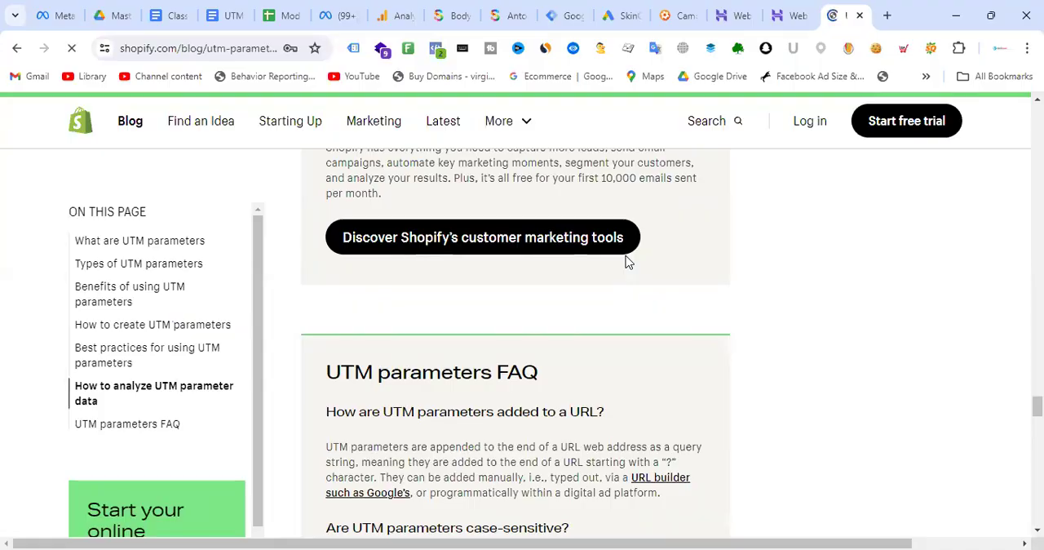
{"action": "scroll", "coordinate": [629, 264], "scroll_direction": "down", "scroll_amount": 10}
{"action": "scroll", "coordinate": [632, 261], "scroll_direction": "up", "scroll_amount": 20}
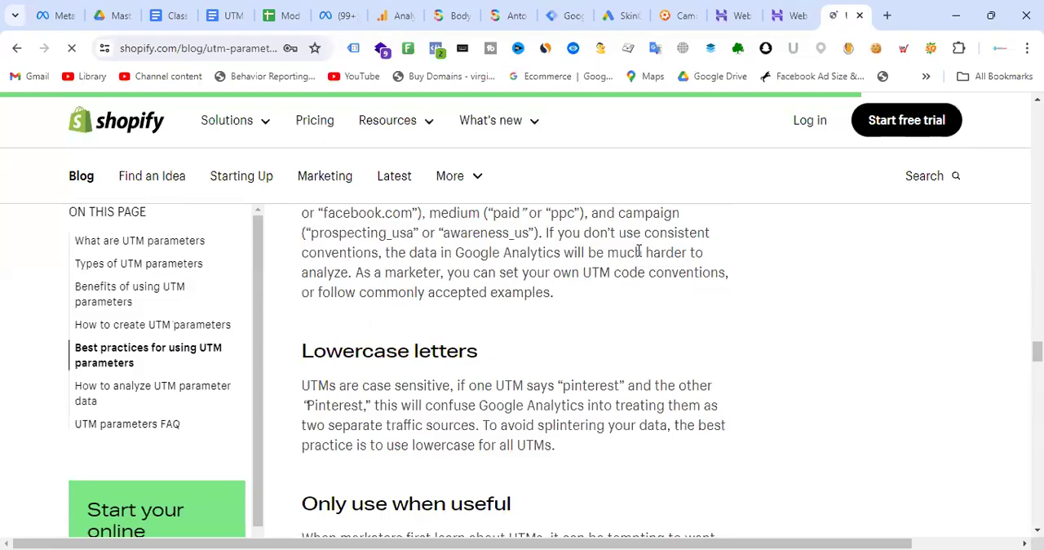
{"action": "scroll", "coordinate": [642, 253], "scroll_direction": "up", "scroll_amount": 15}
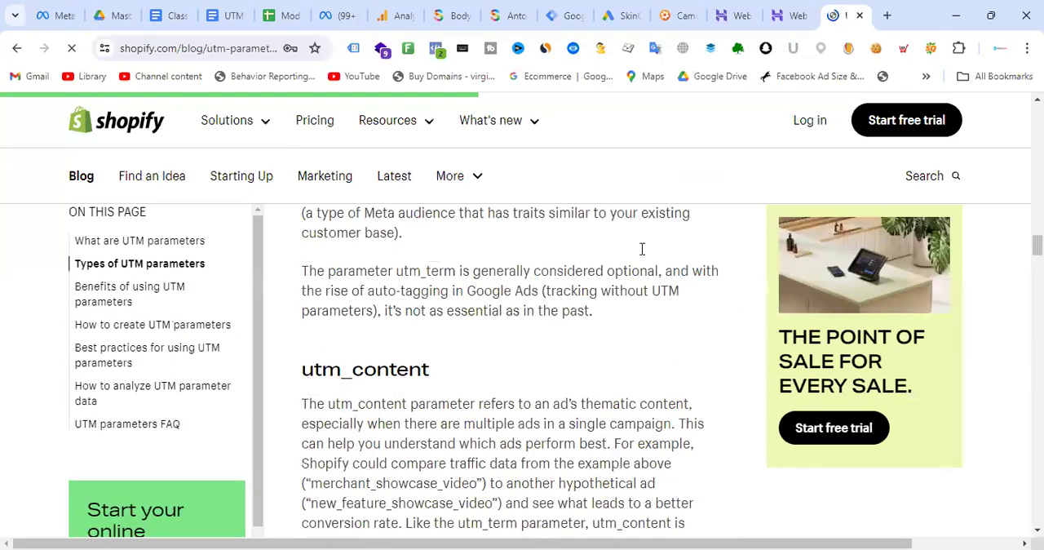
{"action": "scroll", "coordinate": [654, 238], "scroll_direction": "up", "scroll_amount": 15}
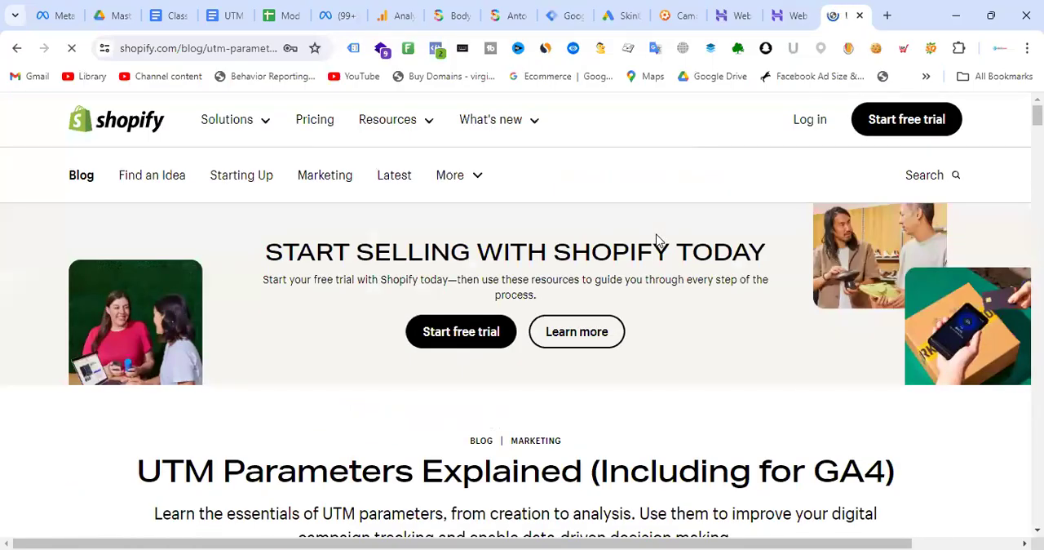
- Highlight the Shopify article's introductory summary, copy the article's web address and switch to the Class Note document
{"action": "scroll", "coordinate": [657, 239], "scroll_direction": "down", "scroll_amount": 3}
{"action": "left_click_drag", "start_coordinate": [154, 284], "coordinate": [781, 331]}
{"action": "left_click", "coordinate": [210, 48]}
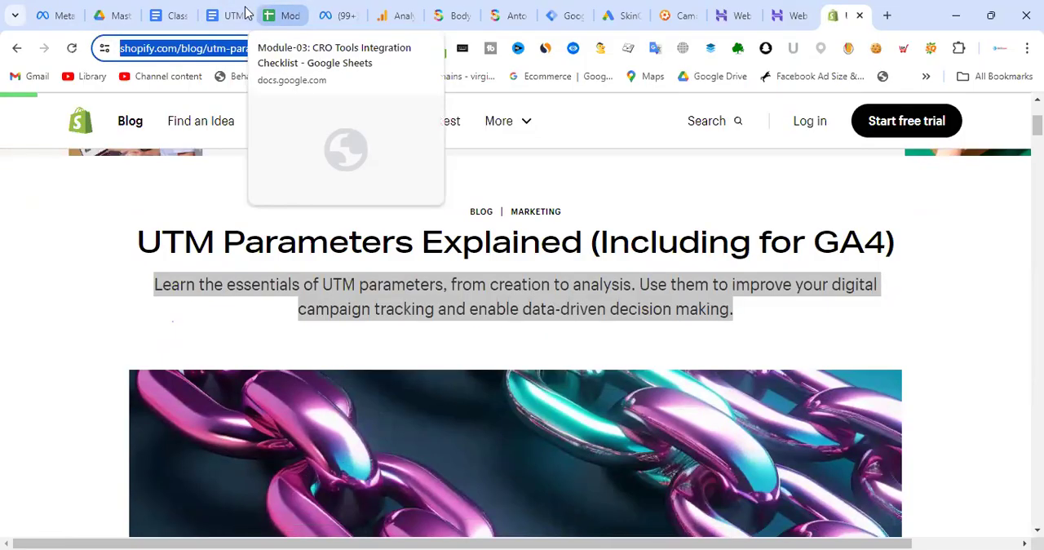
{"action": "left_click", "coordinate": [172, 15]}
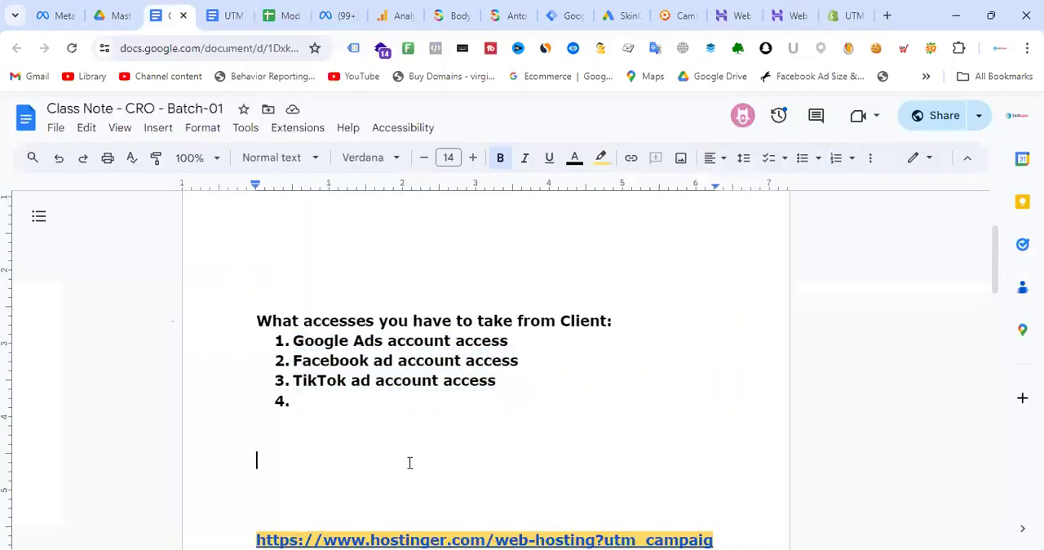
- Add the label "Shopify UTM:" below the client access list and paste the Shopify article's link after it
{"action": "type", "text": "SHopify"}
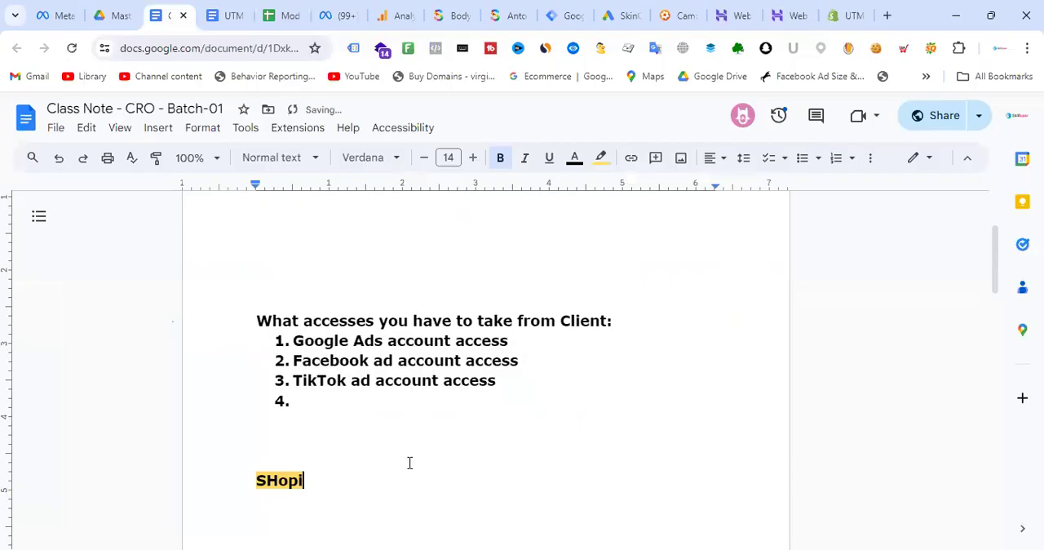
{"action": "key", "text": "BackSpace"}
{"action": "key", "text": "BackSpace"}
{"action": "key", "text": "BackSpace"}
{"action": "key", "text": "BackSpace"}
{"action": "key", "text": "BackSpace"}
{"action": "key", "text": "BackSpace"}
{"action": "type", "text": "hopify UTM:"}
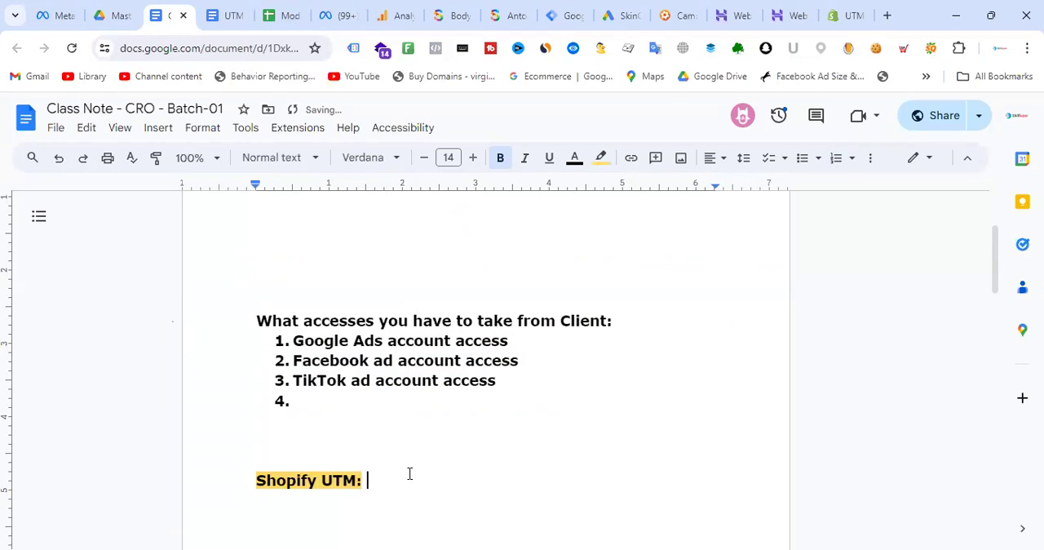
{"action": "type", "text": "https://www.shopify.com/blog/utm-parameters"}
- Remove the highlight colour from the pasted Shopify link, leaving the cursor at the end of its line
{"action": "left_click_drag", "start_coordinate": [664, 522], "coordinate": [253, 516]}
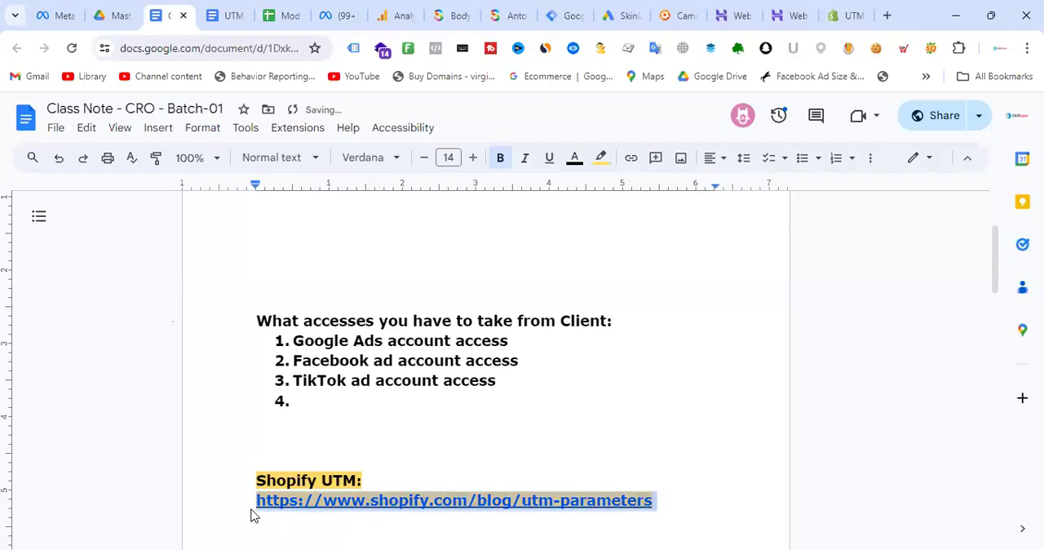
{"action": "left_click", "coordinate": [601, 157]}
{"action": "left_click", "coordinate": [756, 212]}
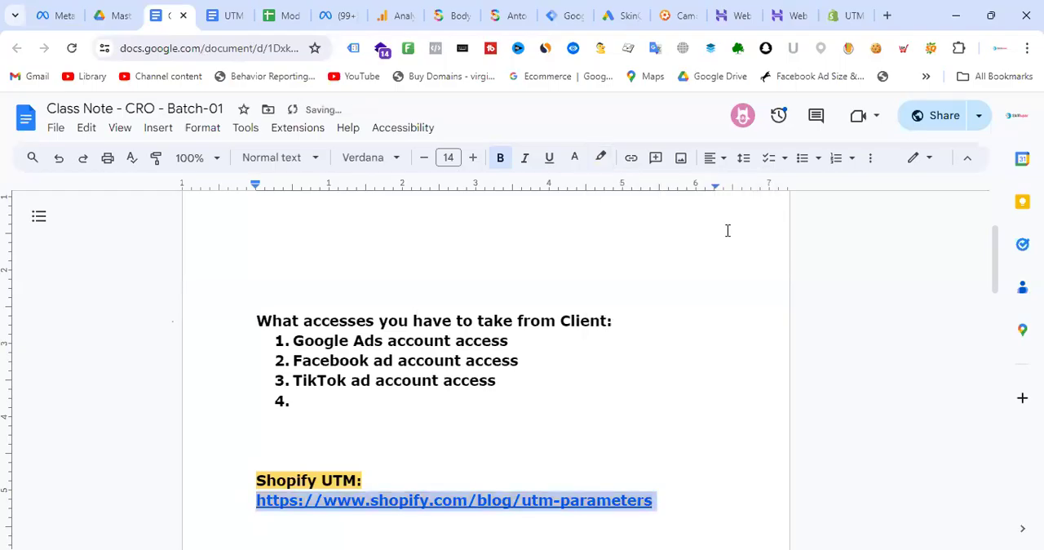
{"action": "left_click", "coordinate": [534, 453]}
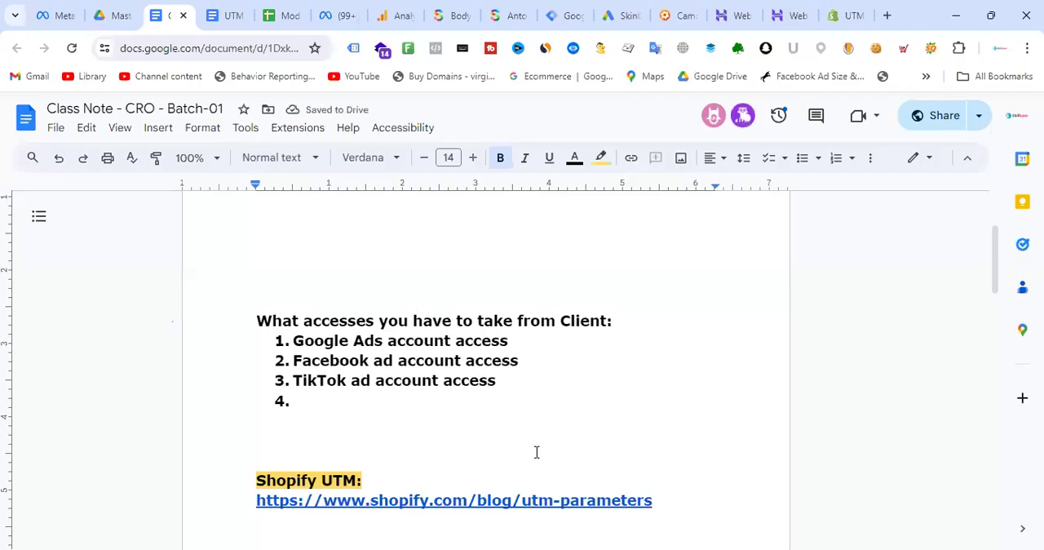
{"action": "left_click", "coordinate": [659, 501]}
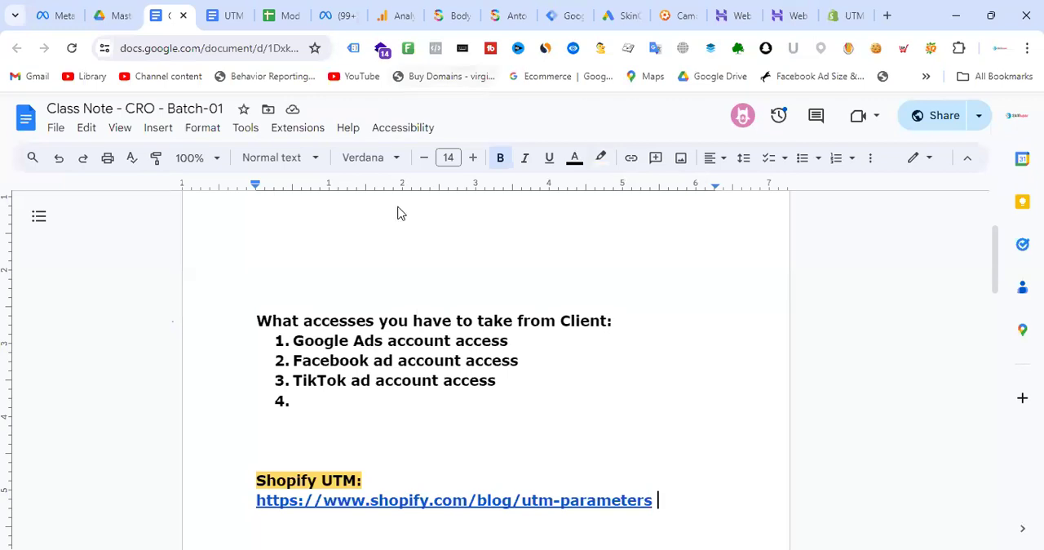
- Switch to the UTM Tracking document and open its linked Module-03: CRO Tools Integration Checklist below the UTM Builder link
{"action": "double_click", "coordinate": [601, 385]}
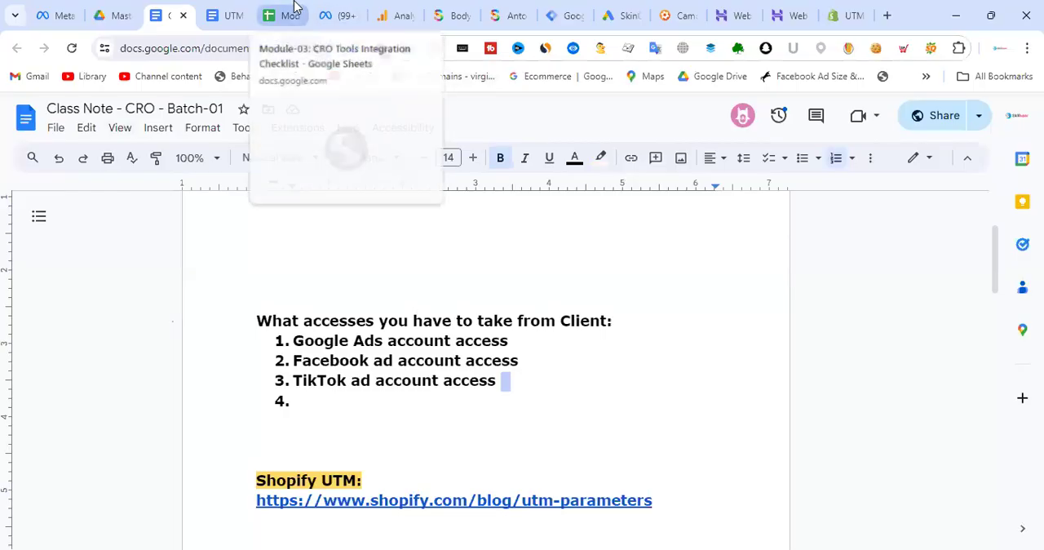
{"action": "key", "text": "ctrl+Tab"}
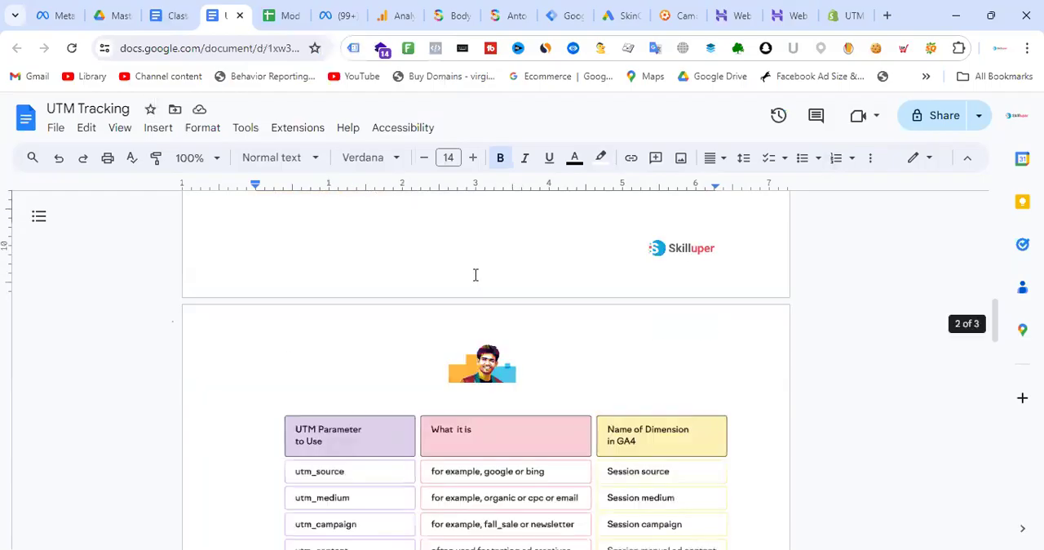
{"action": "scroll", "coordinate": [480, 280], "scroll_direction": "down", "scroll_amount": 5}
{"action": "scroll", "coordinate": [494, 318], "scroll_direction": "down", "scroll_amount": 2}
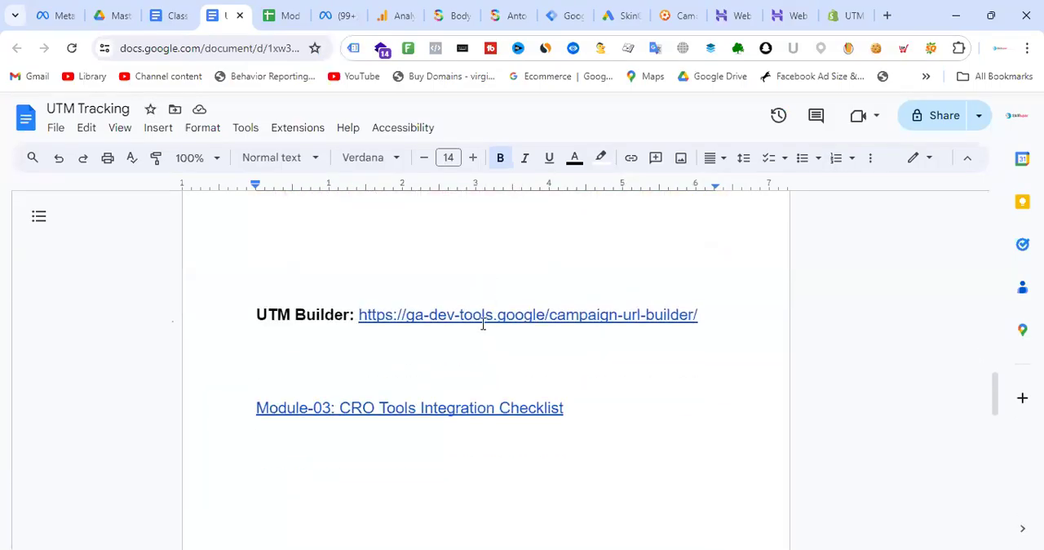
{"action": "left_click", "coordinate": [428, 411]}
{"action": "left_click", "coordinate": [371, 433]}
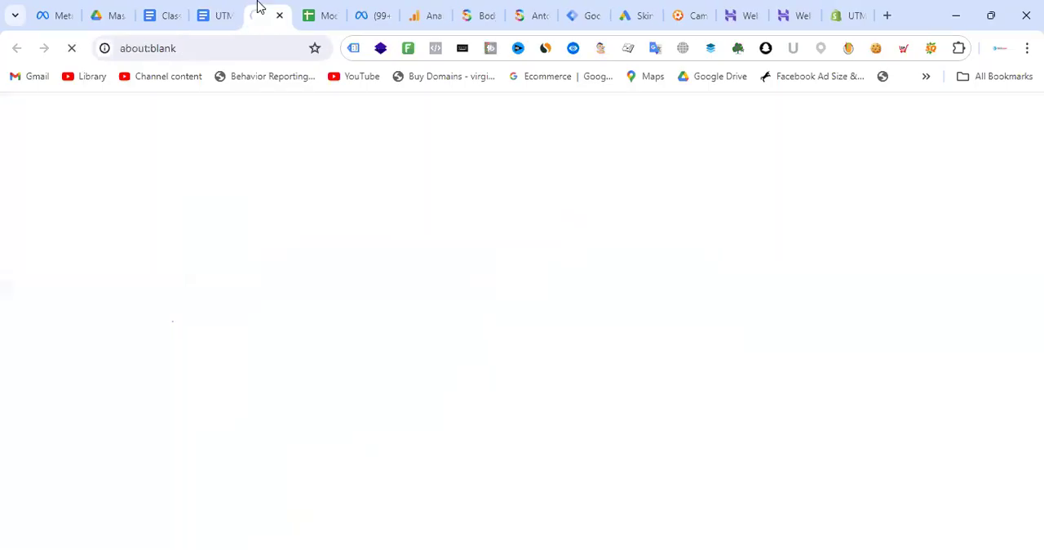
- Close the older duplicate checklist tab and look over the CRO tools listed in the newly opened CRO Tools Integration Checklist
{"action": "left_click", "coordinate": [328, 7]}
{"action": "left_click", "coordinate": [332, 16]}
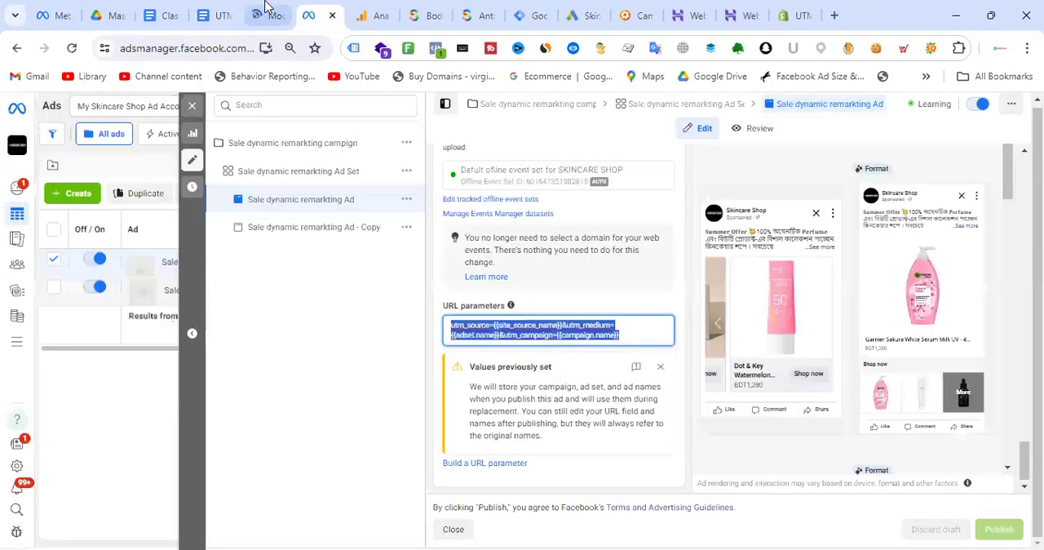
{"action": "left_click", "coordinate": [266, 10]}
{"action": "left_click", "coordinate": [771, 318]}
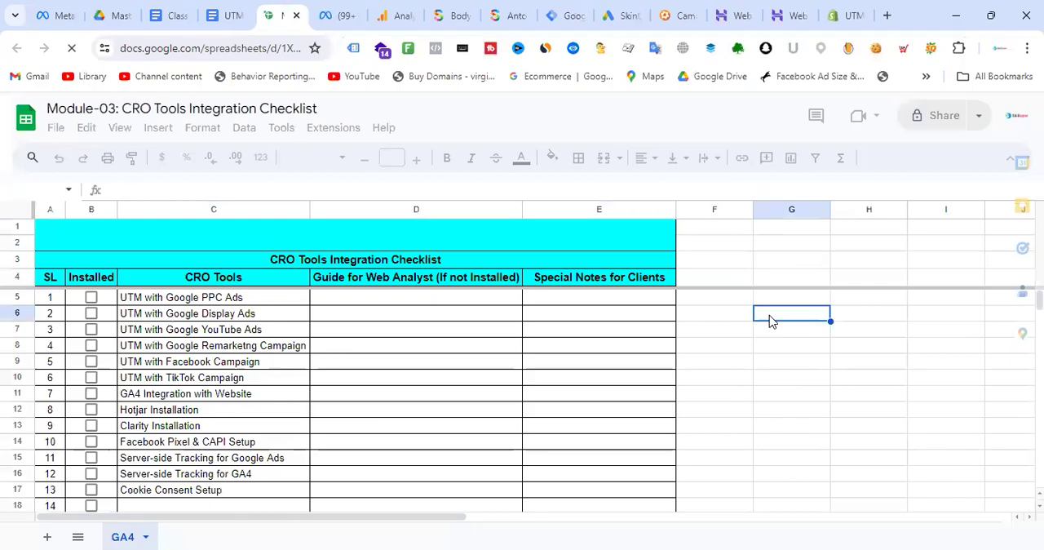
{"action": "scroll", "coordinate": [324, 373], "scroll_direction": "down", "scroll_amount": 1}
{"action": "scroll", "coordinate": [331, 368], "scroll_direction": "up", "scroll_amount": 1}
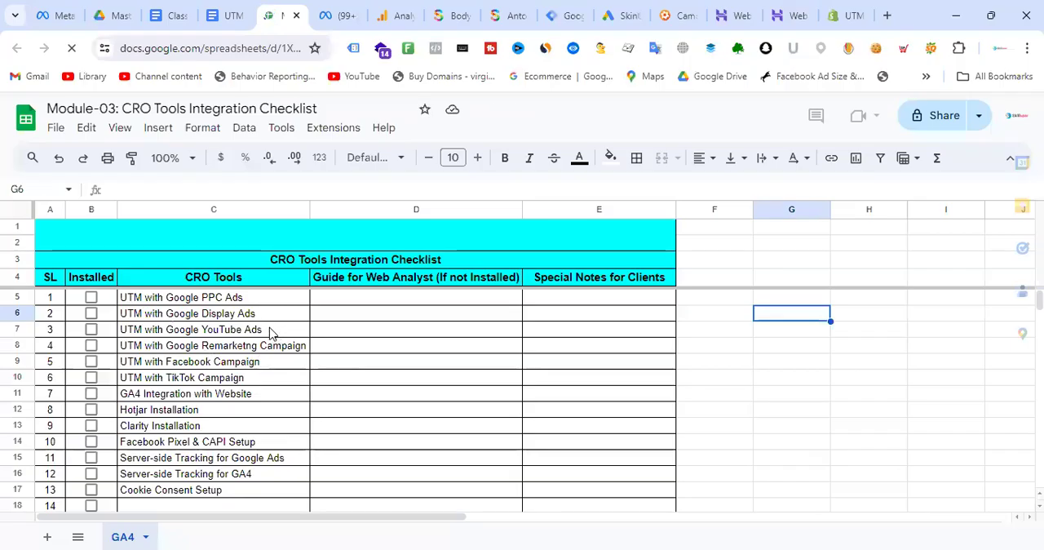
- Add "Email Campaign" as item 14 in the CRO Tools column of the checklist
{"action": "scroll", "coordinate": [269, 339], "scroll_direction": "down", "scroll_amount": 6}
{"action": "scroll", "coordinate": [270, 345], "scroll_direction": "up", "scroll_amount": 6}
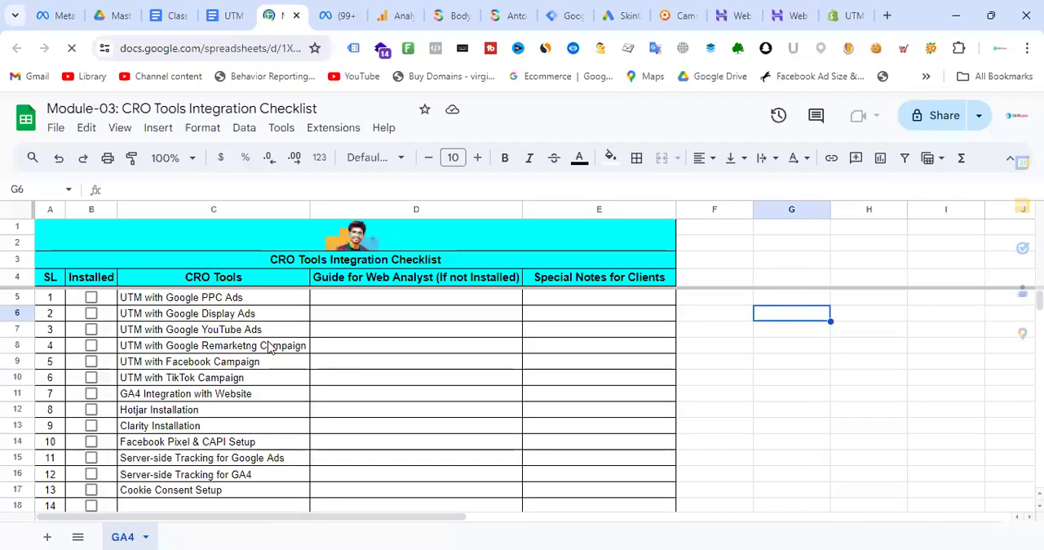
{"action": "scroll", "coordinate": [270, 345], "scroll_direction": "down", "scroll_amount": 1}
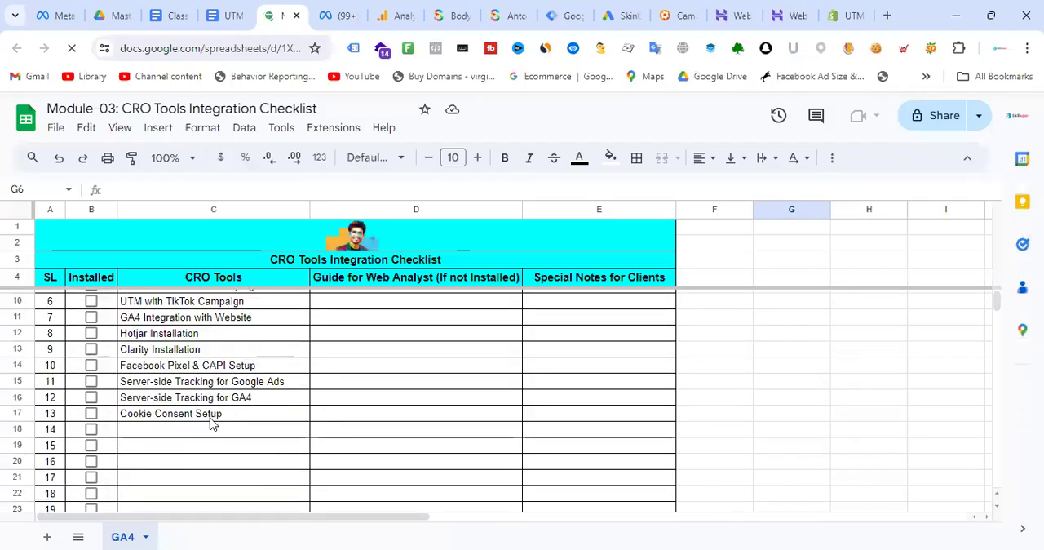
{"action": "left_click", "coordinate": [175, 431]}
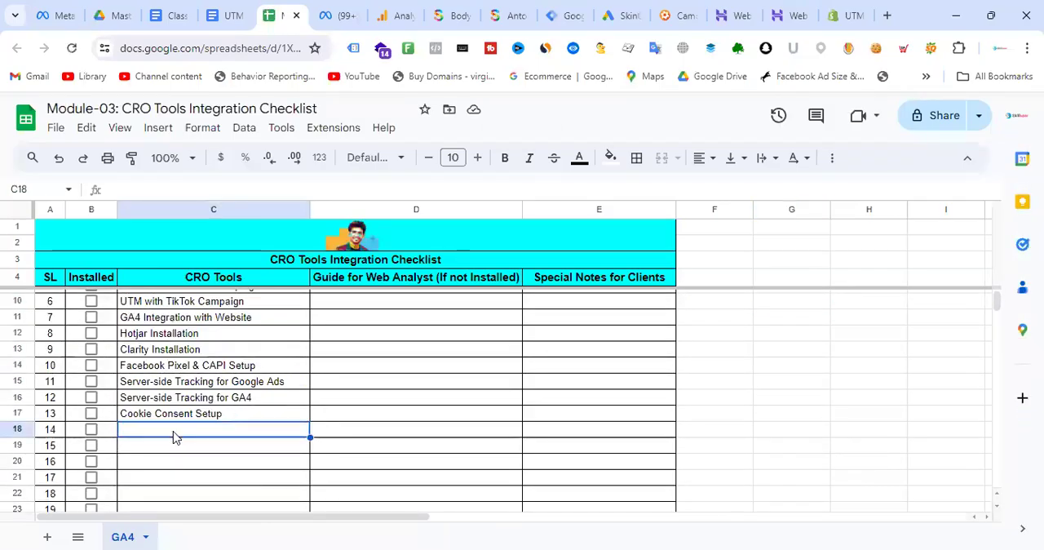
{"action": "type", "text": "Email Campaign"}
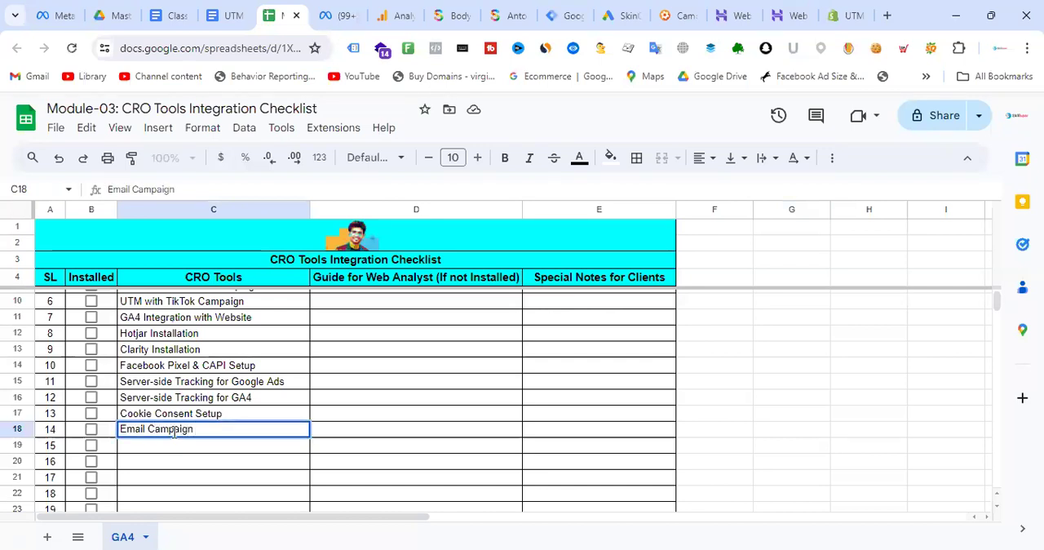
{"action": "left_click", "coordinate": [422, 438]}
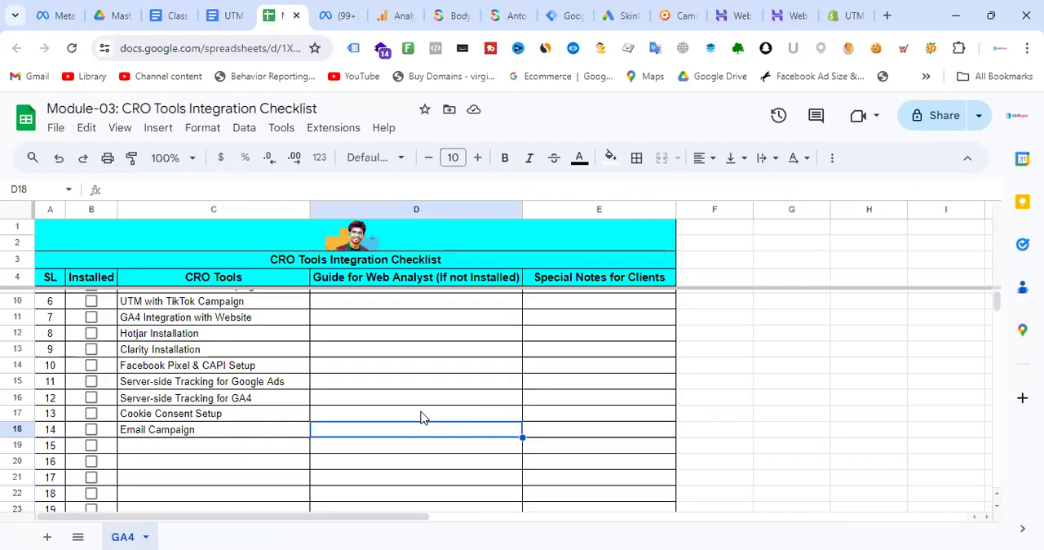
- Inspect the URL of the Antonio Banderas body spray product page, returning to the CRO tools checklist
{"action": "left_click", "coordinate": [510, 16]}
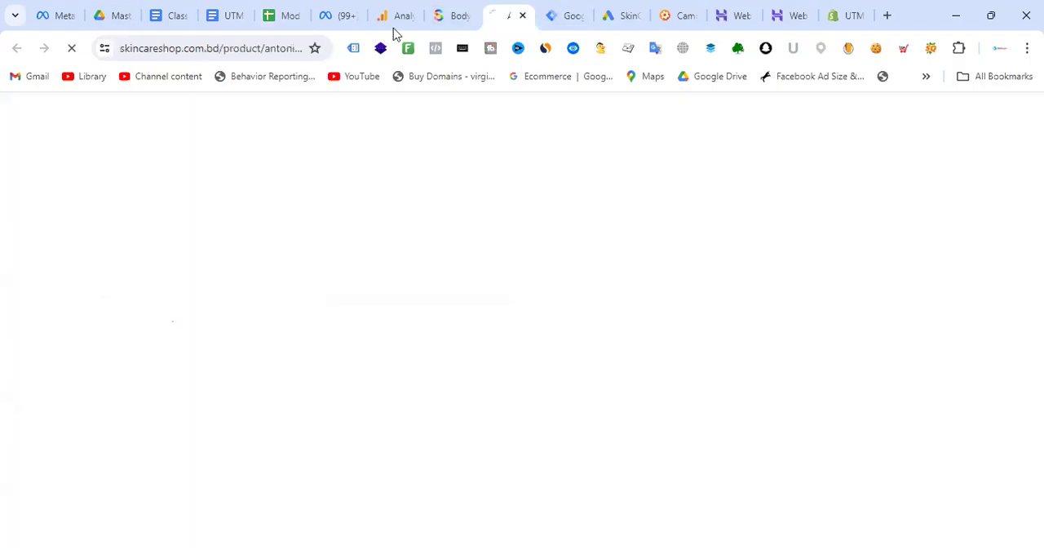
{"action": "left_click", "coordinate": [257, 49]}
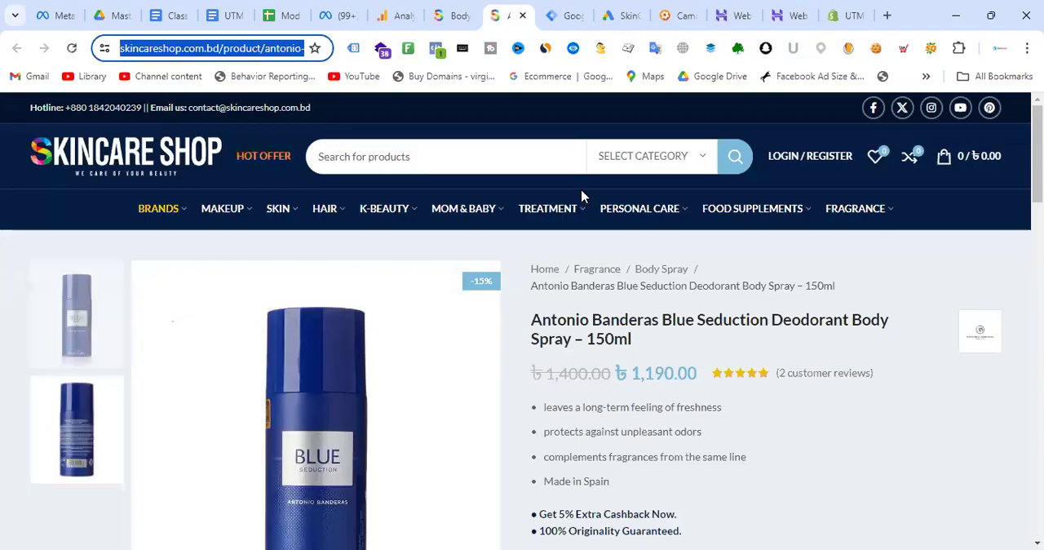
{"action": "left_click", "coordinate": [309, 9]}
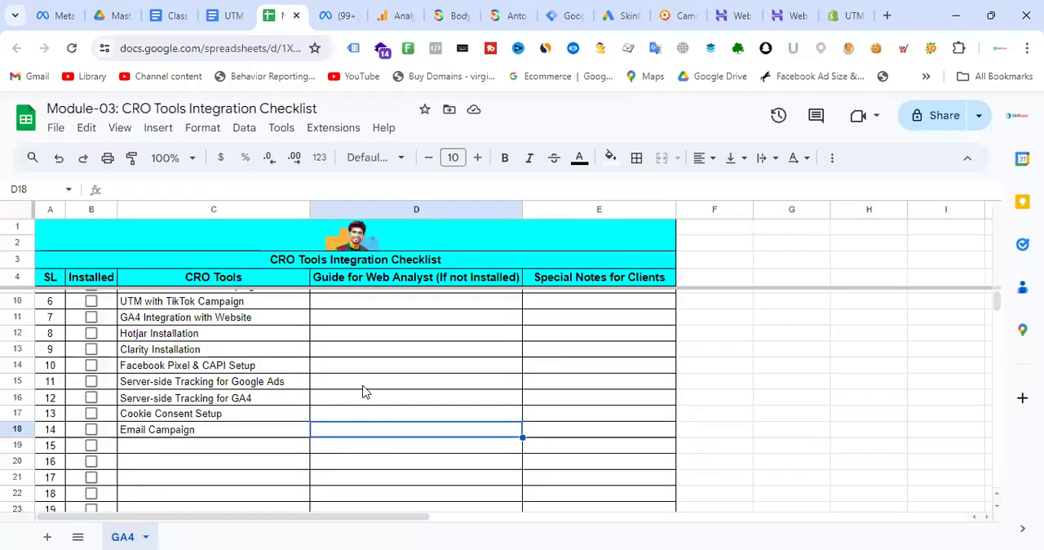
- Mark the six UTM items as installed, from UTM with Google PPC Ads through UTM with TikTok Campaign
{"action": "scroll", "coordinate": [364, 391], "scroll_direction": "up", "scroll_amount": 2}
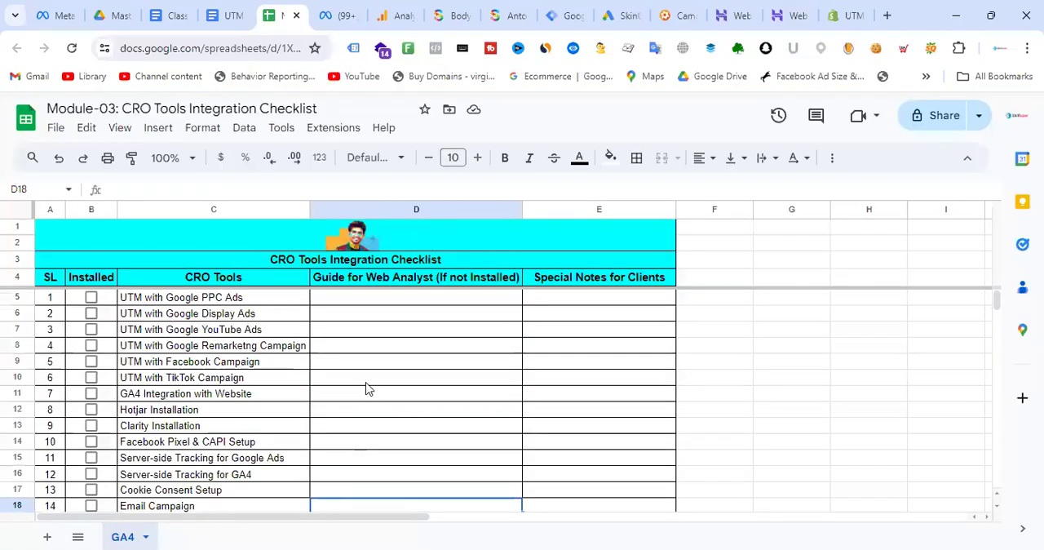
{"action": "left_click", "coordinate": [91, 298]}
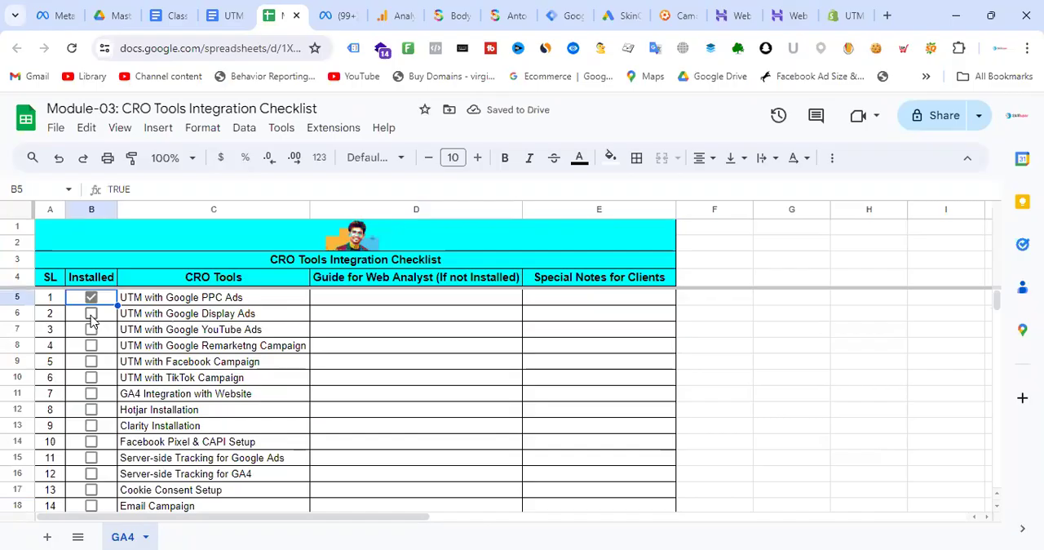
{"action": "left_click", "coordinate": [91, 316]}
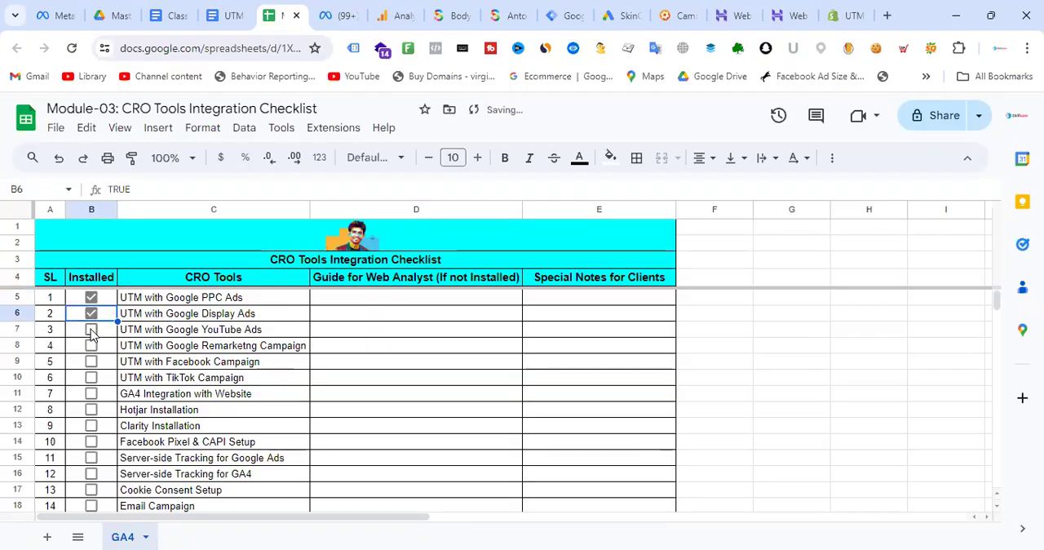
{"action": "left_click", "coordinate": [91, 332]}
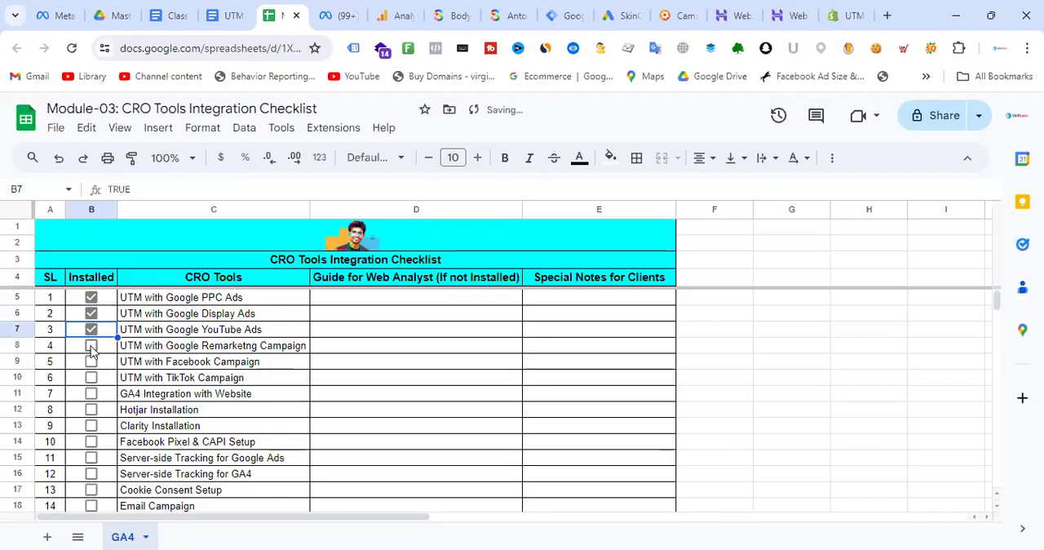
{"action": "left_click", "coordinate": [91, 347]}
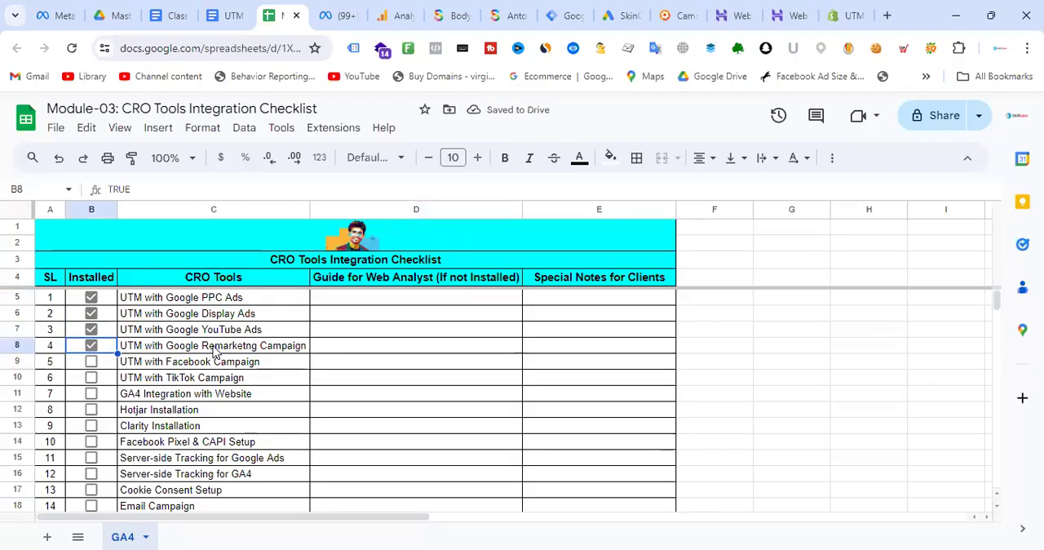
{"action": "left_click", "coordinate": [92, 363]}
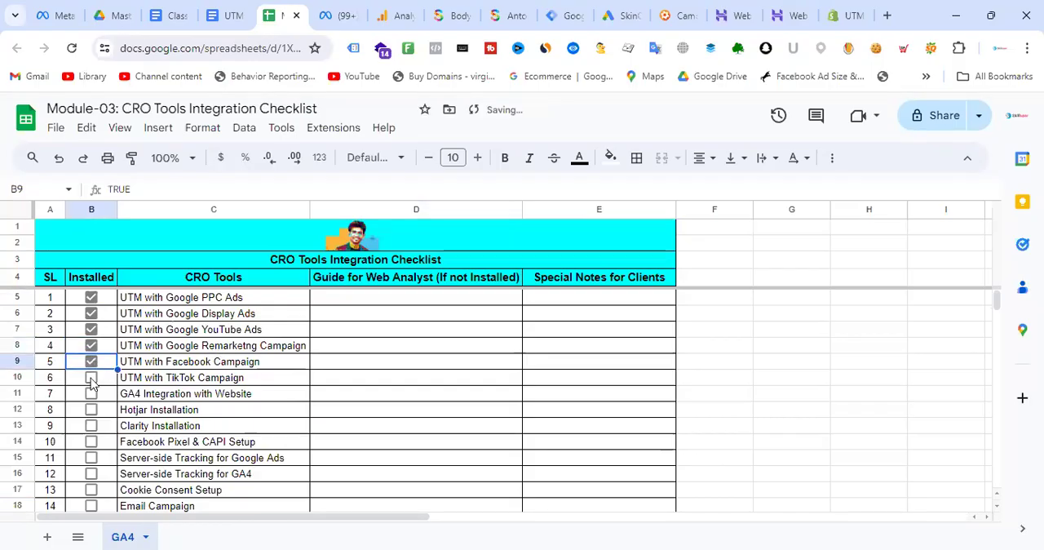
{"action": "left_click", "coordinate": [91, 379]}
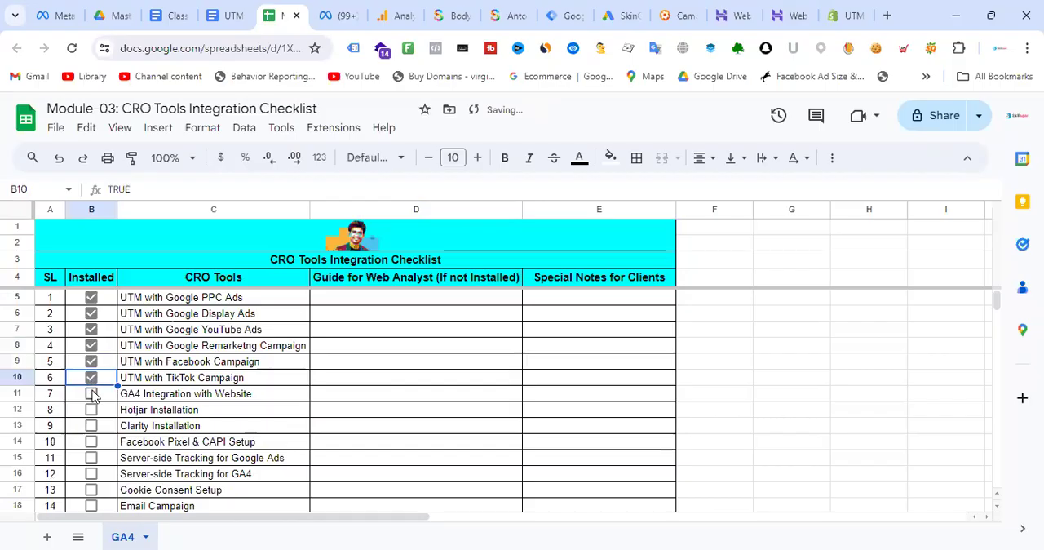
- Switch to the Class Note document and enter "GA4 Property Access" as item 4 of the client access list
{"action": "left_click", "coordinate": [416, 392]}
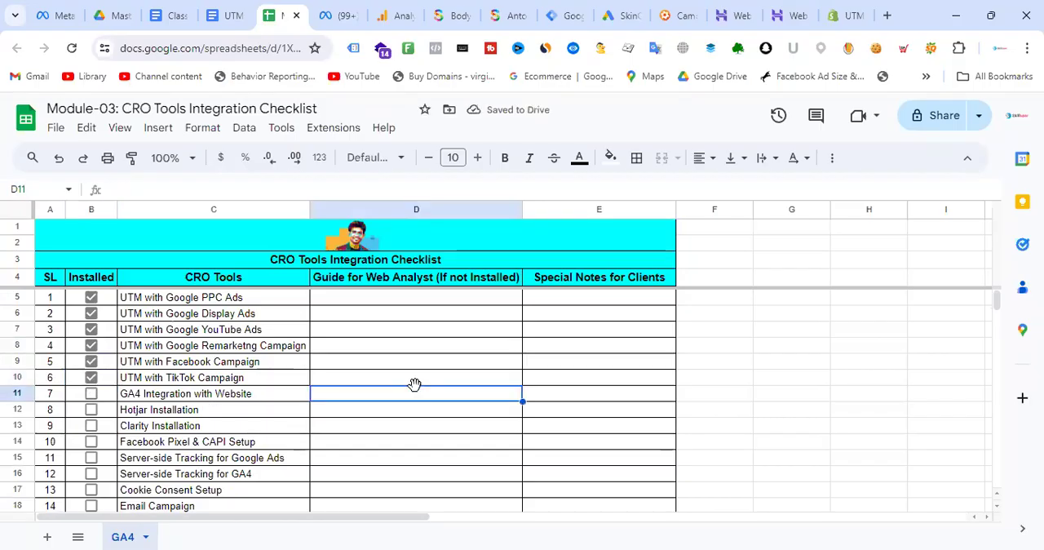
{"action": "left_click", "coordinate": [162, 395]}
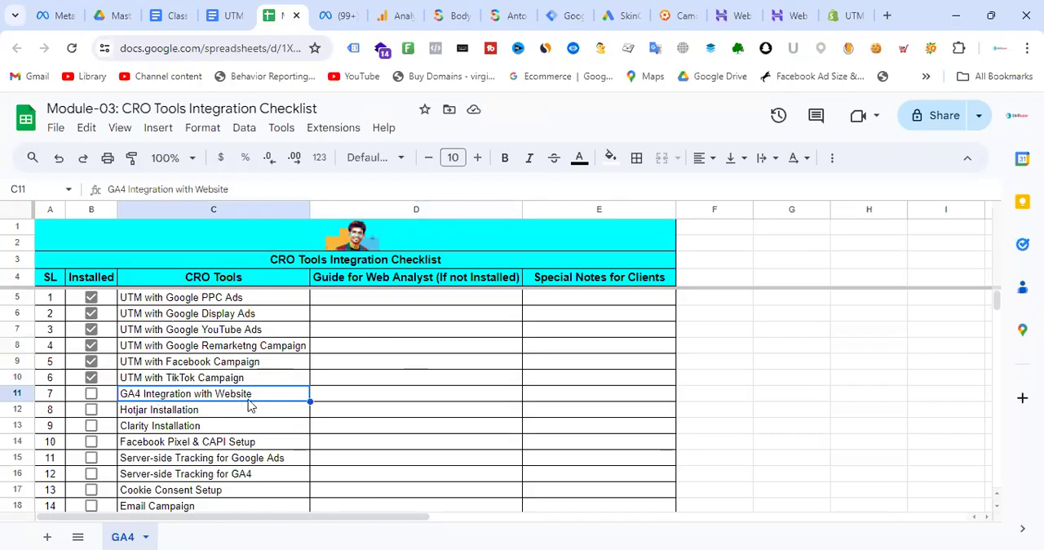
{"action": "left_click", "coordinate": [242, 8]}
{"action": "left_click", "coordinate": [171, 15]}
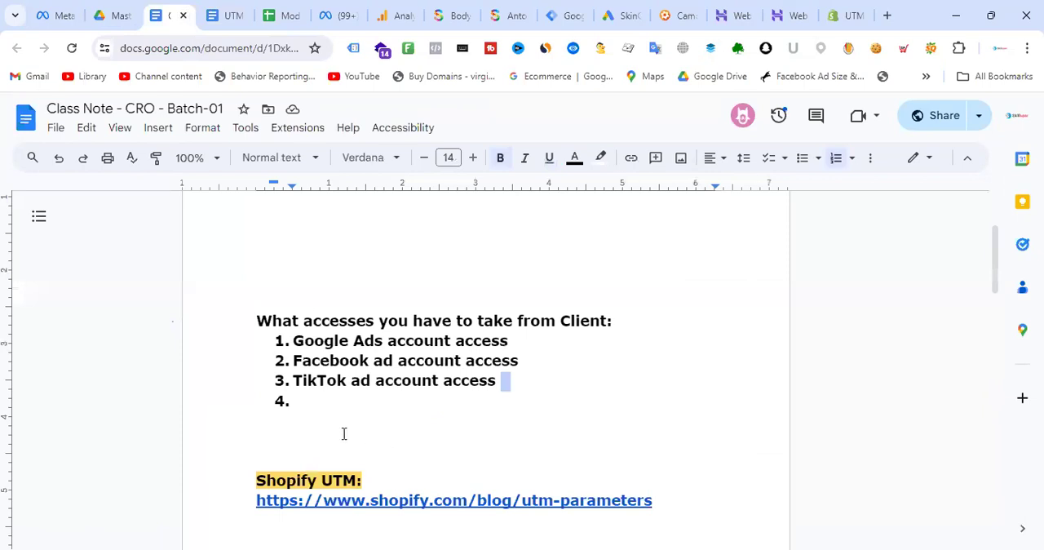
{"action": "left_click", "coordinate": [338, 403]}
{"action": "type", "text": "GA4 "}
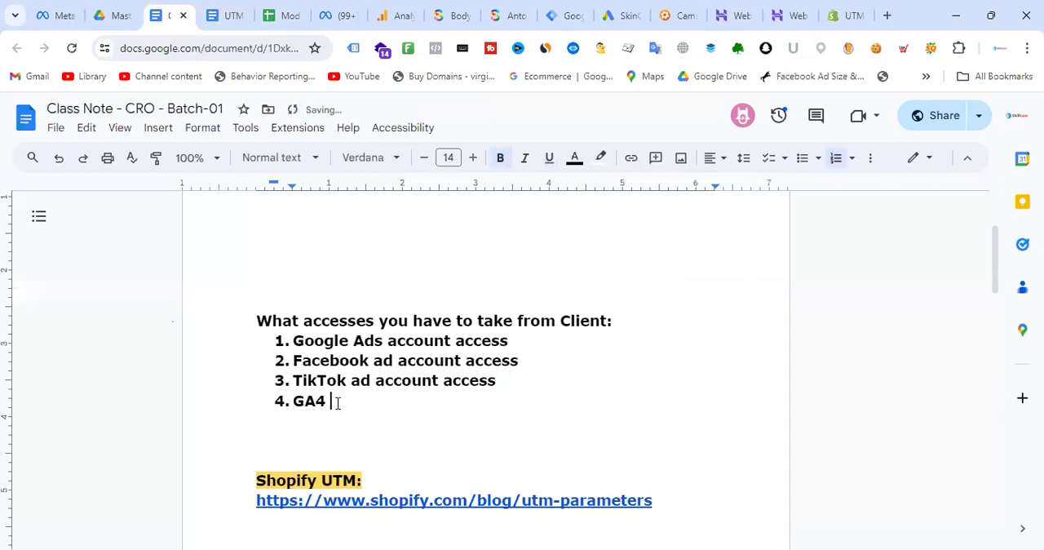
{"action": "type", "text": "Access"}
{"action": "left_click", "coordinate": [329, 403]}
{"action": "type", "text": "Property"}
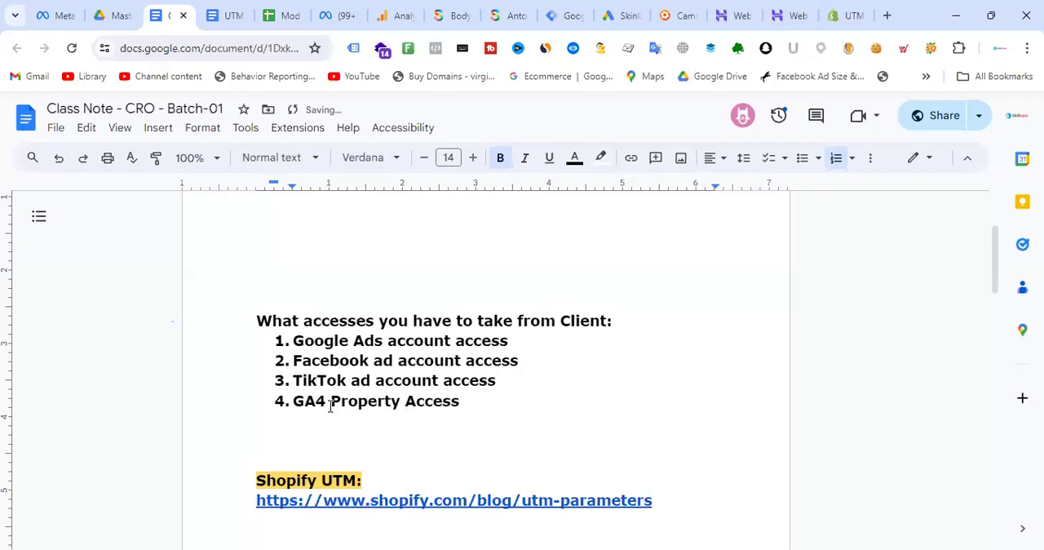
- Extend the GA4 item in the client access list to read "GA4 Property/Admin Access"
{"action": "left_click_drag", "start_coordinate": [489, 411], "coordinate": [404, 408]}
{"action": "left_click", "coordinate": [399, 408]}
{"action": "type", "text": "/Adnin"}
{"action": "key", "text": "BackSpace"}
{"action": "key", "text": "BackSpace"}
{"action": "key", "text": "BackSpace"}
{"action": "key", "text": "BackSpace"}
{"action": "type", "text": "min"}
{"action": "key", "text": "BackSpace"}
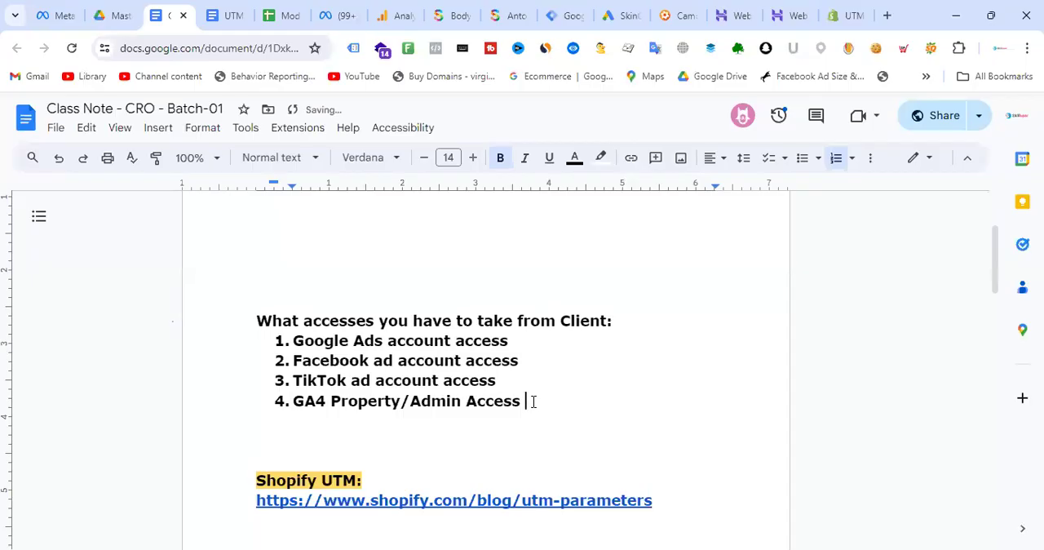
- Return to the CRO tools checklist and mark GA4 Integration with Website as installed
{"action": "left_click", "coordinate": [451, 14]}
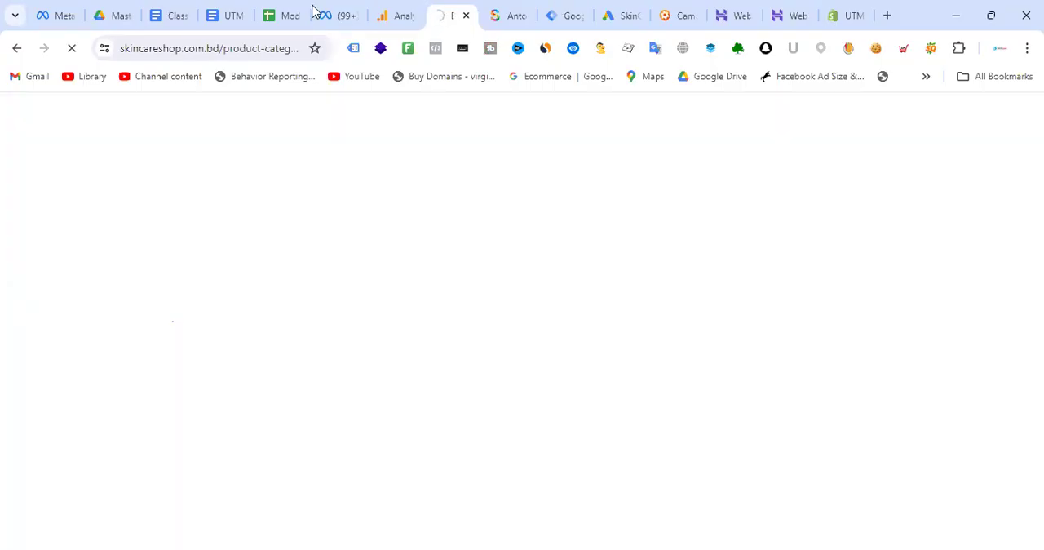
{"action": "left_click", "coordinate": [565, 10]}
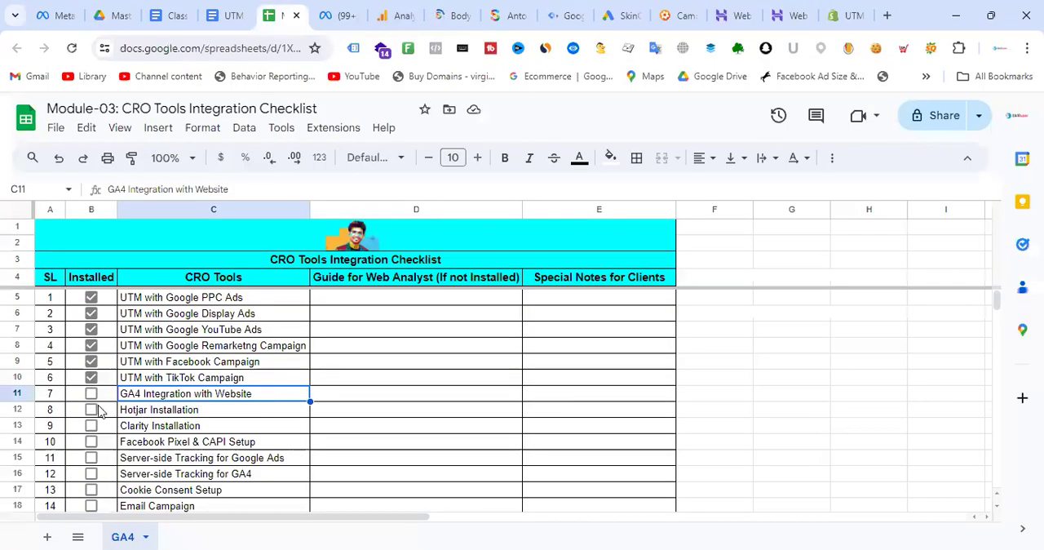
{"action": "left_click", "coordinate": [90, 394]}
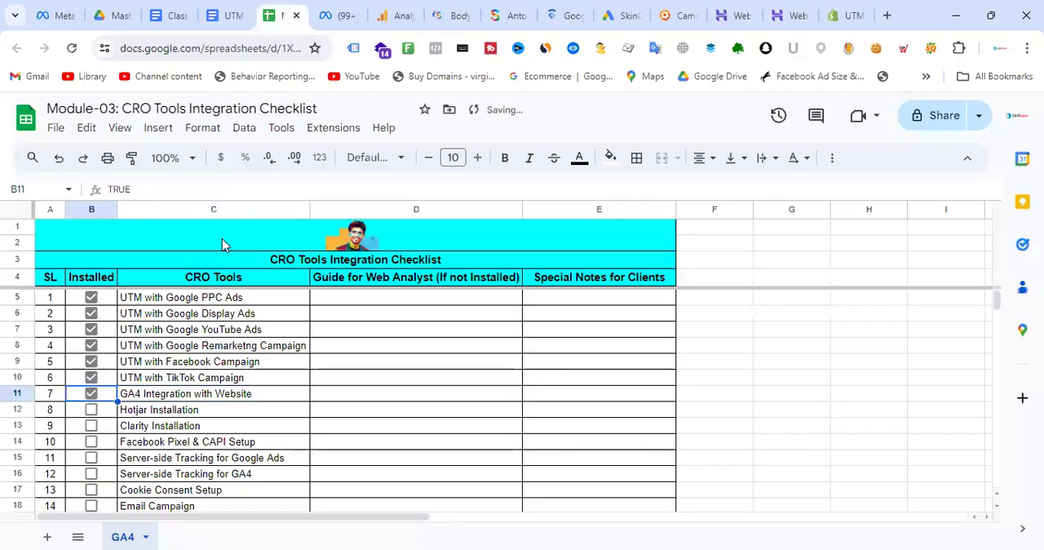
- Load Tag Manager, then add "GTM Container Access" as item 5 of the client access list in the Class Note document
{"action": "left_click", "coordinate": [564, 7]}
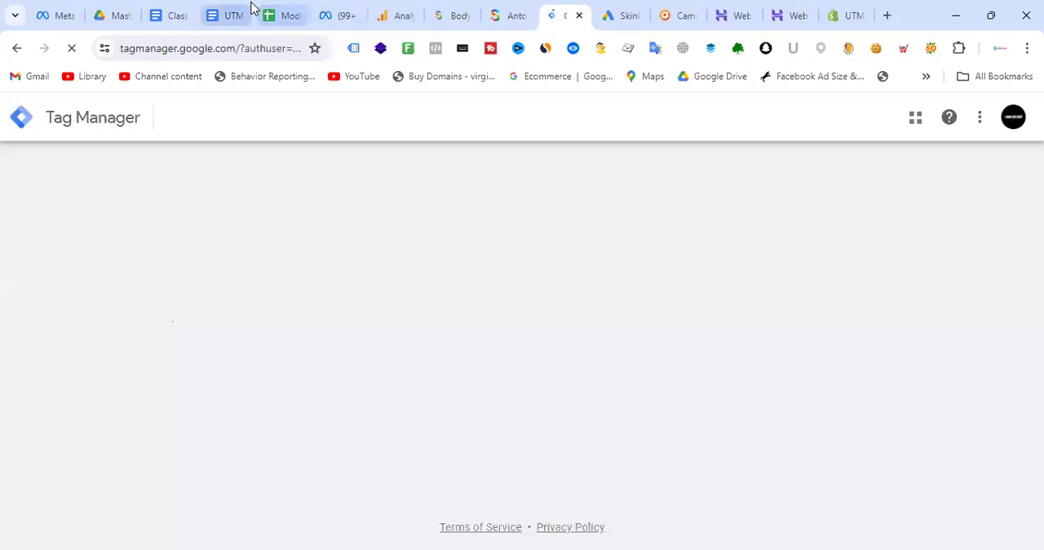
{"action": "left_click", "coordinate": [181, 18]}
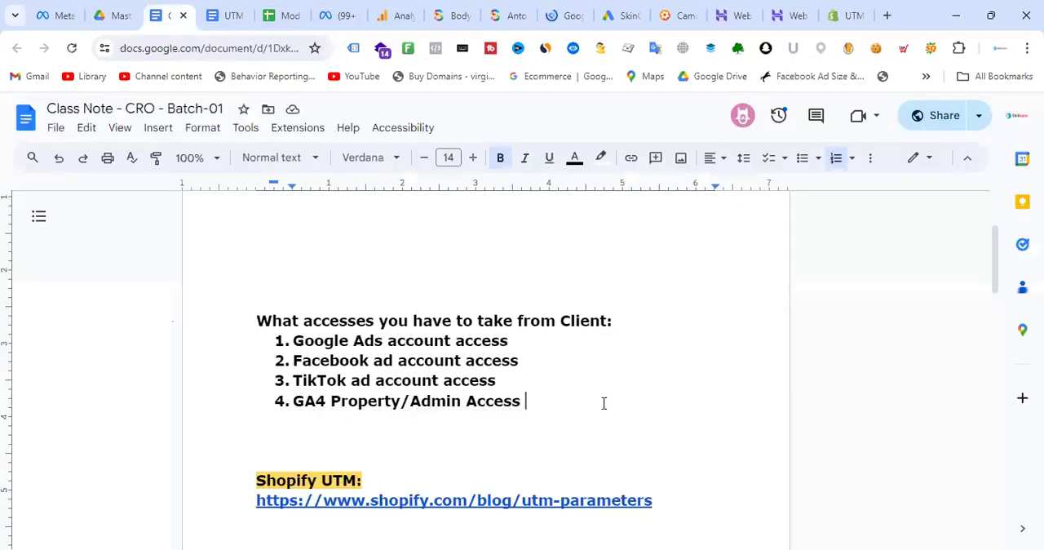
{"action": "key", "text": "Return"}
{"action": "type", "text": "GTM Access"}
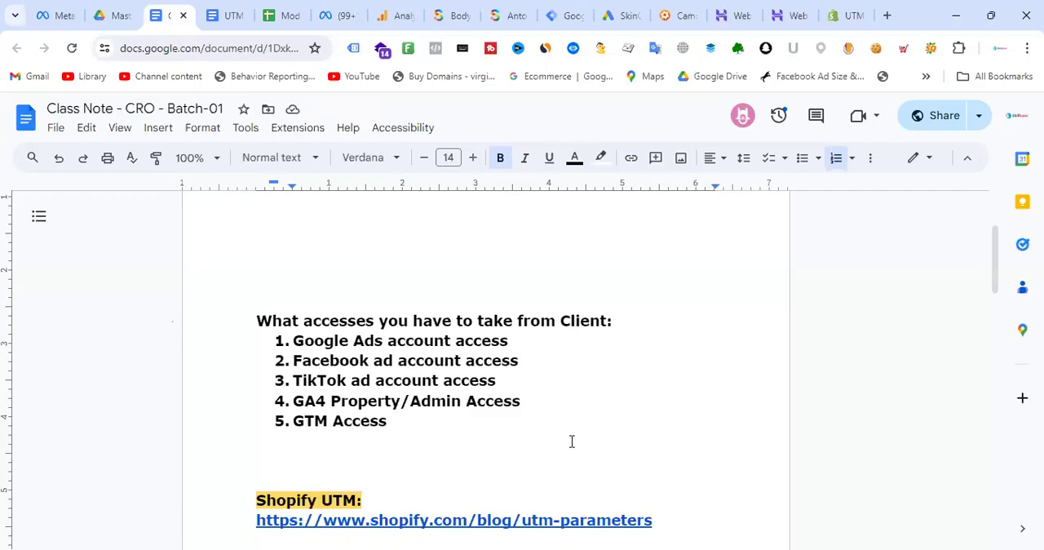
{"action": "type", "text": "Container"}
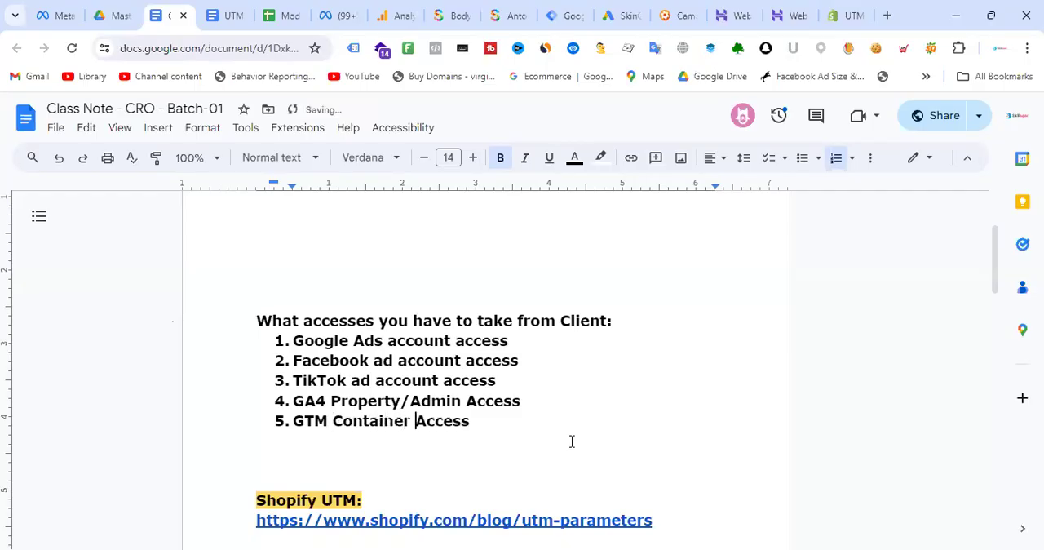
{"action": "left_click", "coordinate": [540, 441]}
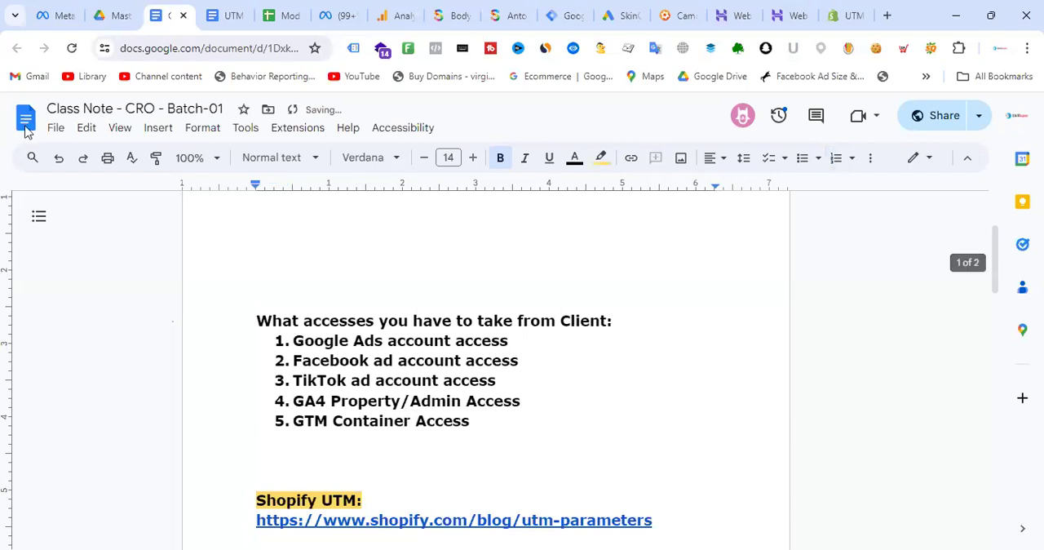
- Switch to Tag Manager, open the skincareshop.com.bd container and examine its list of tags, including the GA4 ones
{"action": "left_click", "coordinate": [562, 10]}
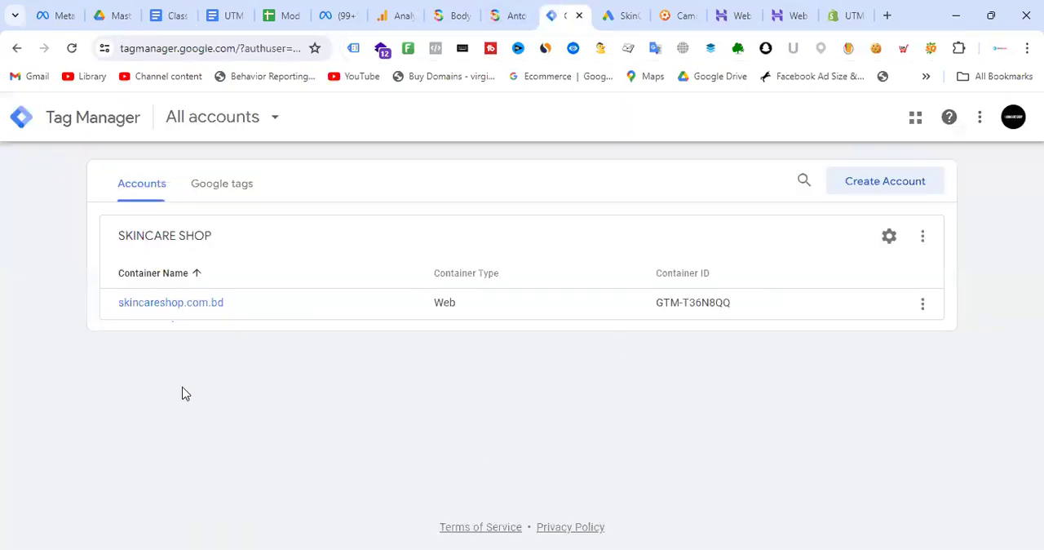
{"action": "left_click", "coordinate": [203, 307]}
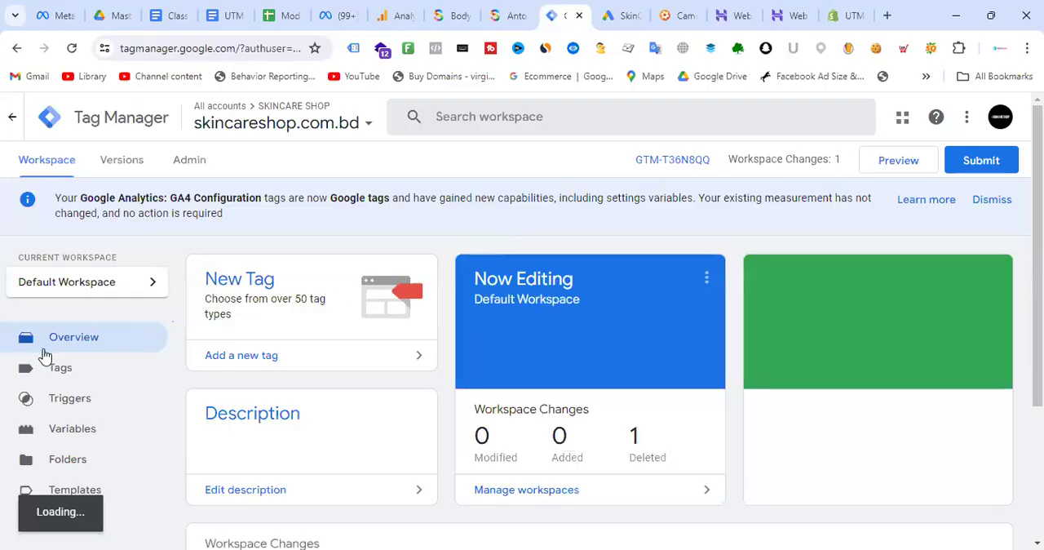
{"action": "scroll", "coordinate": [375, 305], "scroll_direction": "down", "scroll_amount": 3}
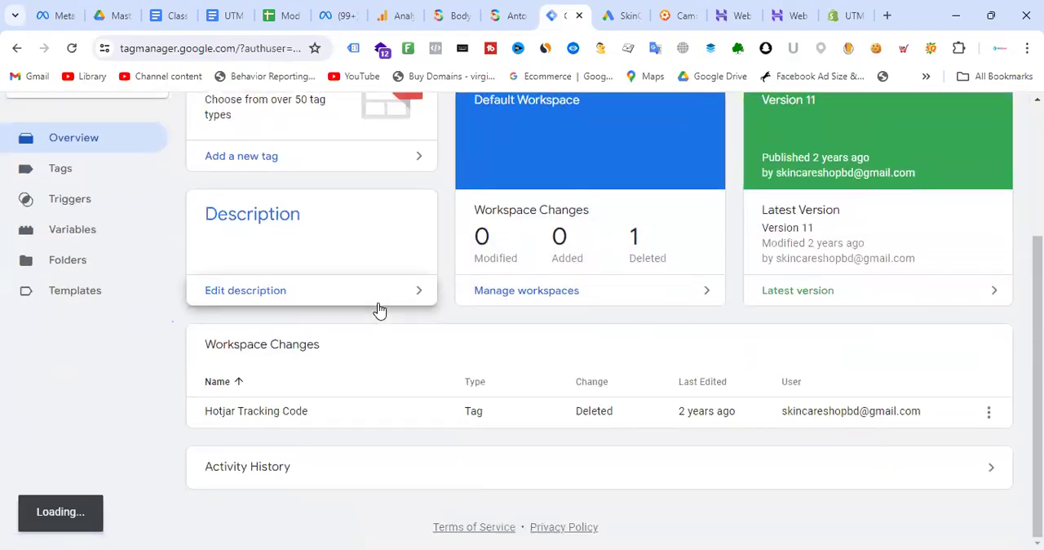
{"action": "left_click", "coordinate": [75, 173]}
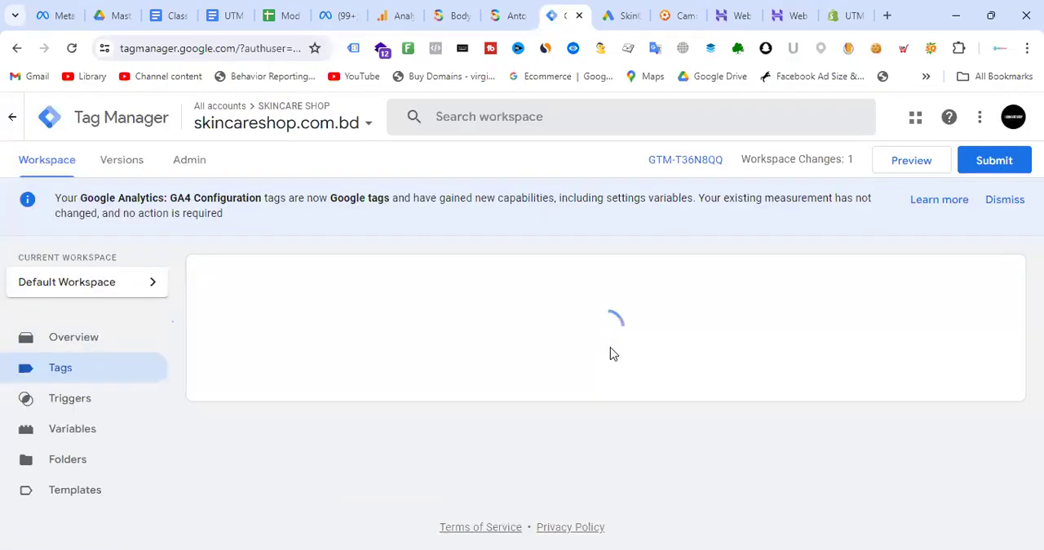
{"action": "scroll", "coordinate": [335, 340], "scroll_direction": "down", "scroll_amount": 3}
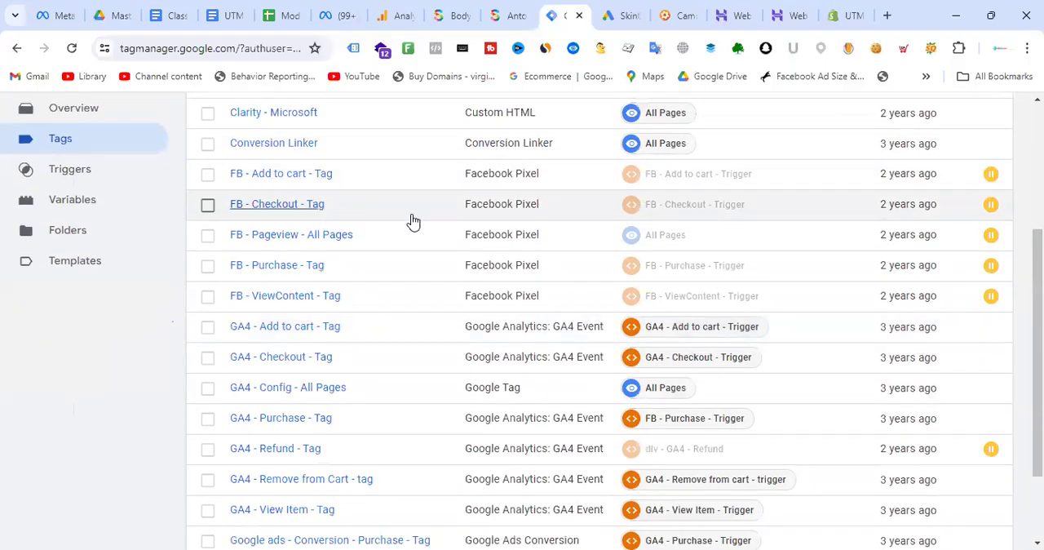
{"action": "scroll", "coordinate": [410, 223], "scroll_direction": "down", "scroll_amount": 1}
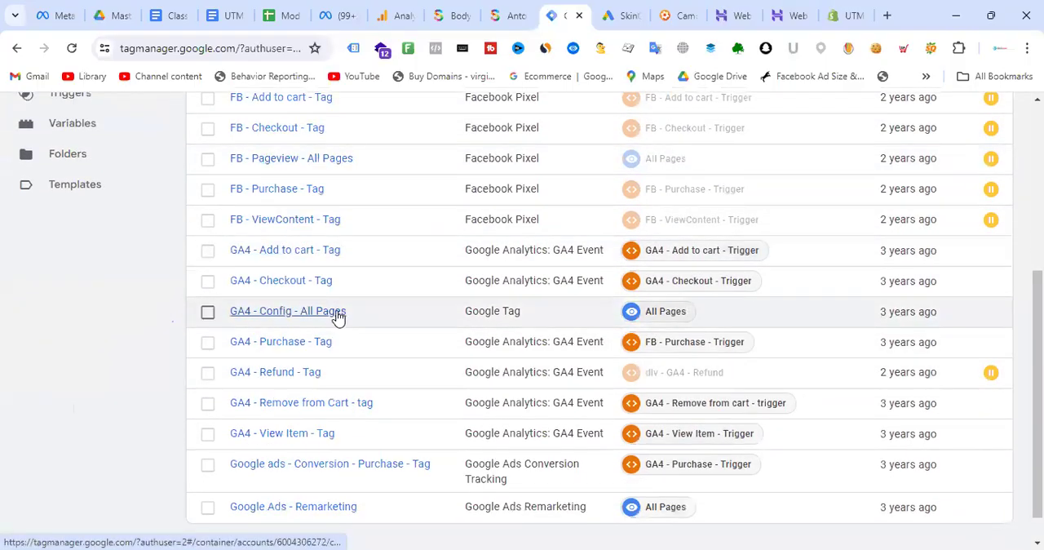
- Check the Skincare Shop product page with Tag Assistant Legacy, close its chat form, and revisit Tag Manager and Analytics
{"action": "scroll", "coordinate": [337, 316], "scroll_direction": "up", "scroll_amount": 4}
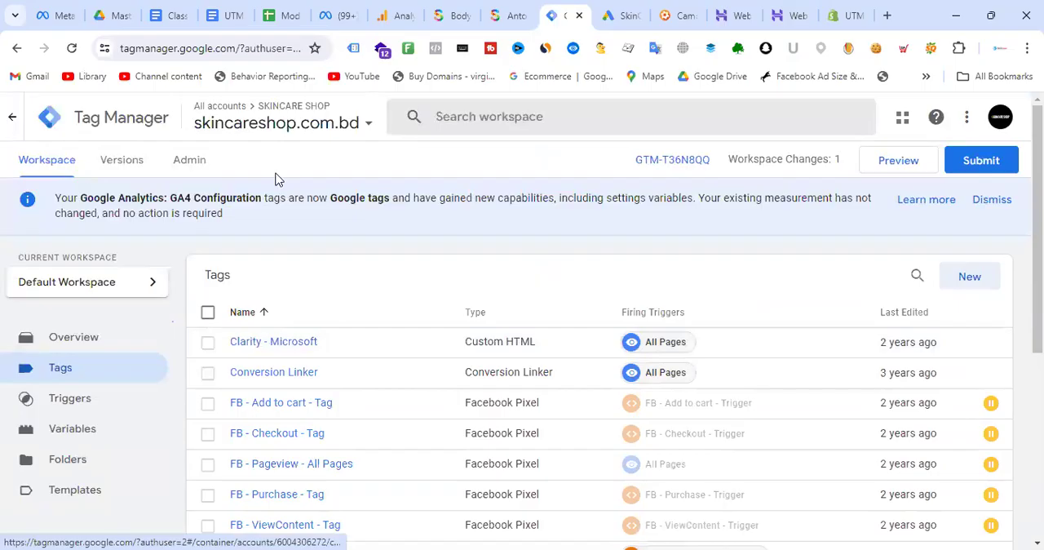
{"action": "left_click", "coordinate": [504, 13]}
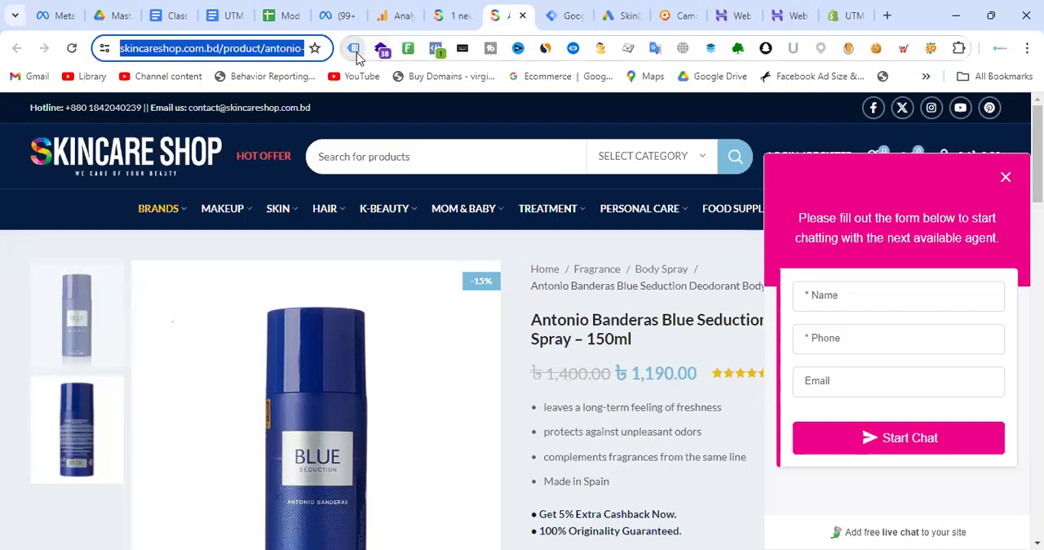
{"action": "left_click", "coordinate": [354, 49]}
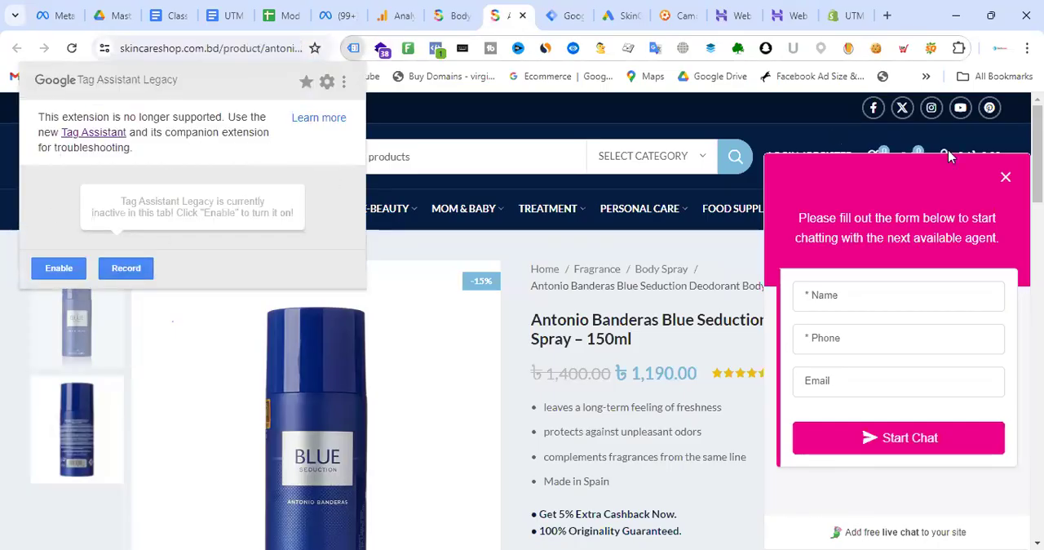
{"action": "left_click", "coordinate": [1005, 177]}
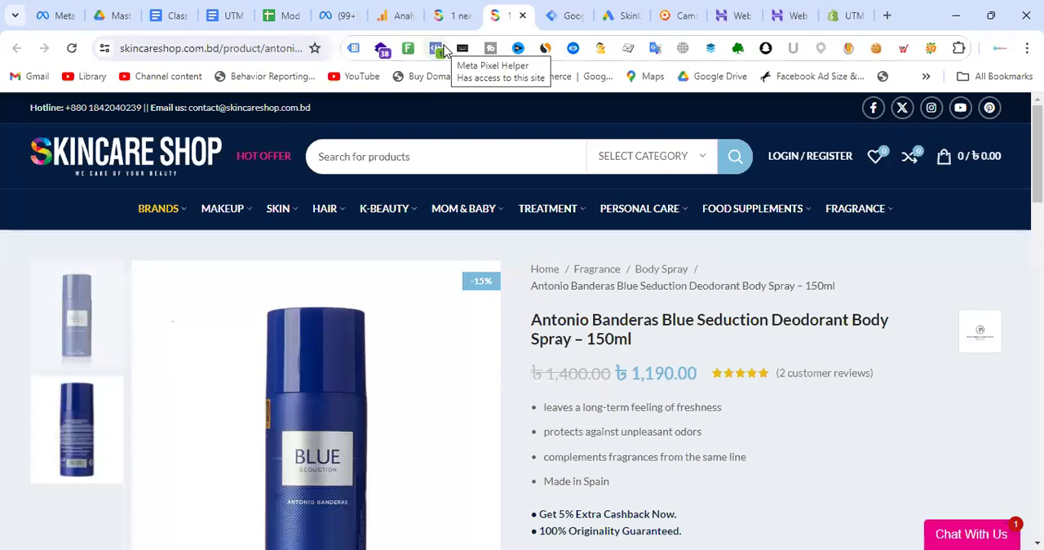
{"action": "left_click", "coordinate": [569, 13]}
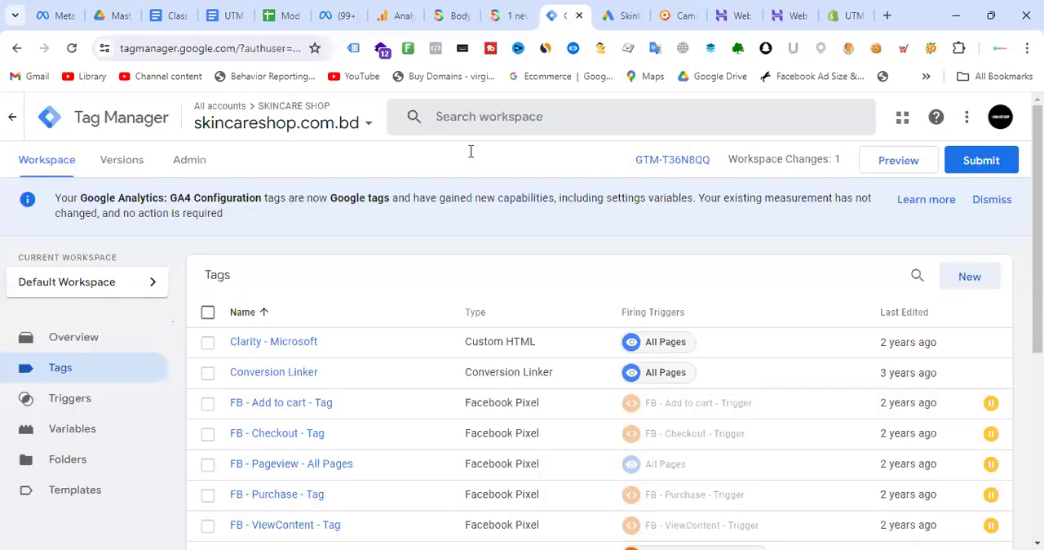
{"action": "left_click", "coordinate": [405, 17]}
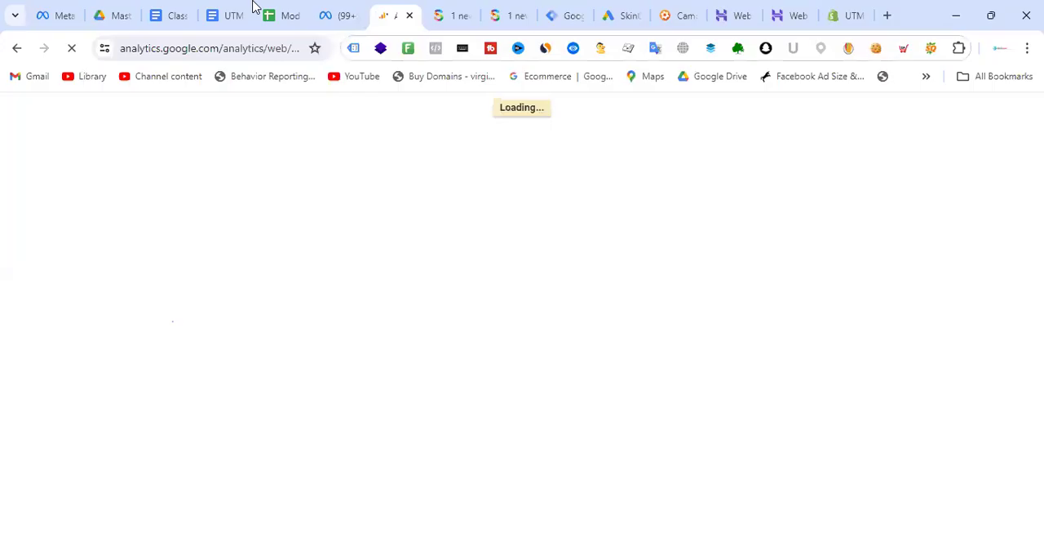
- Return to the CRO tools checklist and mark Hotjar Installation and Clarity Installation as installed
{"action": "left_click", "coordinate": [291, 6]}
{"action": "scroll", "coordinate": [270, 334], "scroll_direction": "down", "scroll_amount": 2}
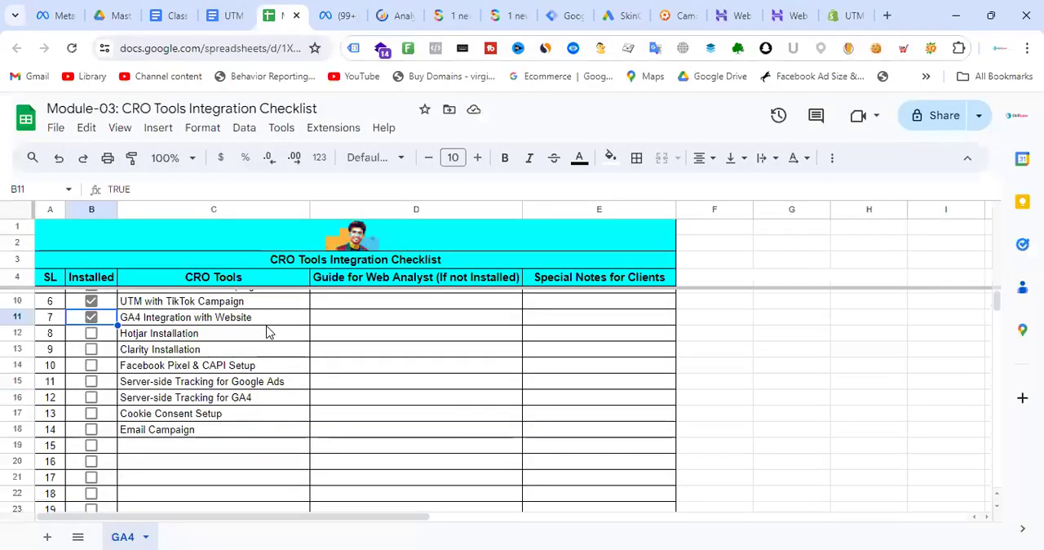
{"action": "scroll", "coordinate": [291, 337], "scroll_direction": "up", "scroll_amount": 2}
{"action": "left_click", "coordinate": [431, 380]}
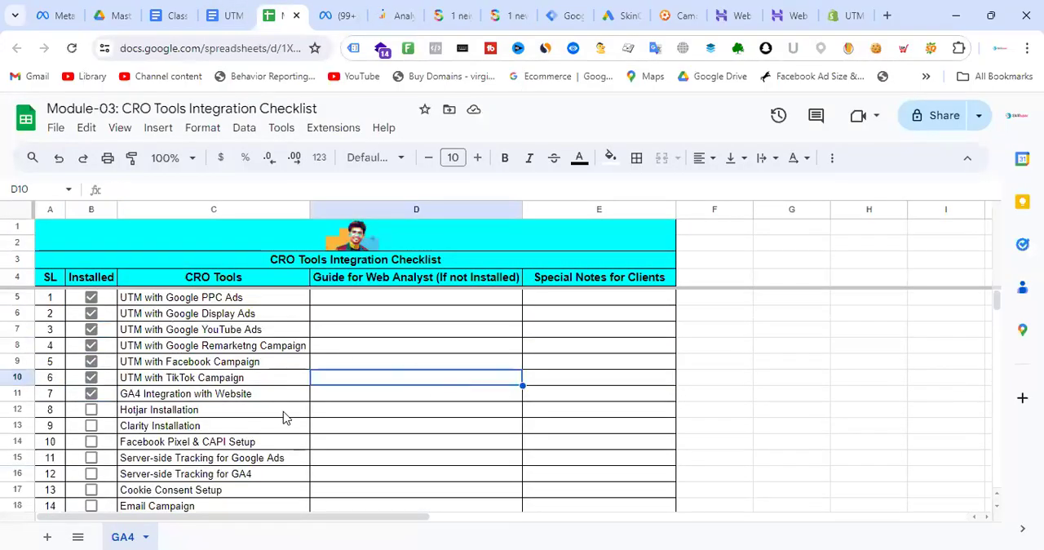
{"action": "left_click", "coordinate": [271, 398]}
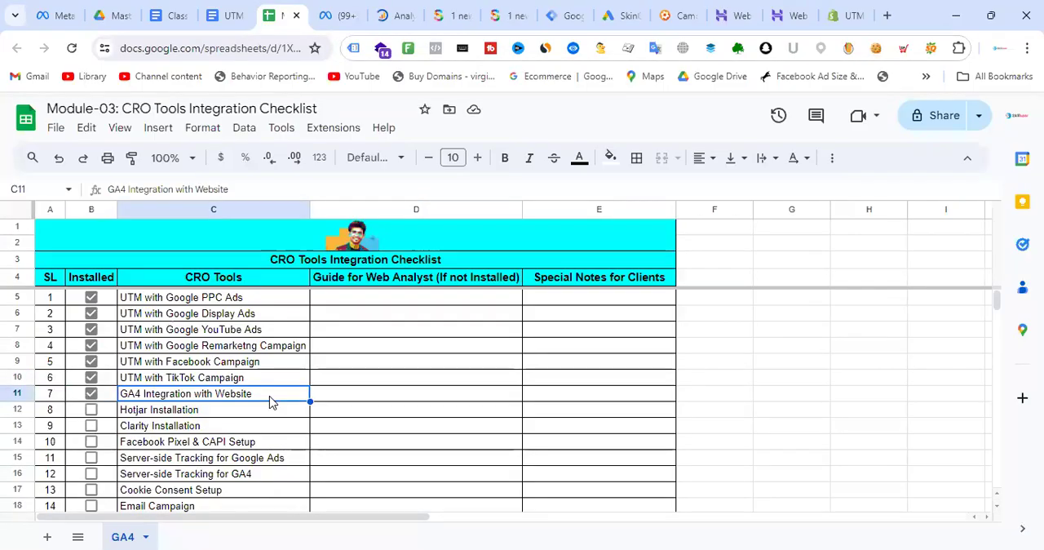
{"action": "left_click", "coordinate": [91, 412]}
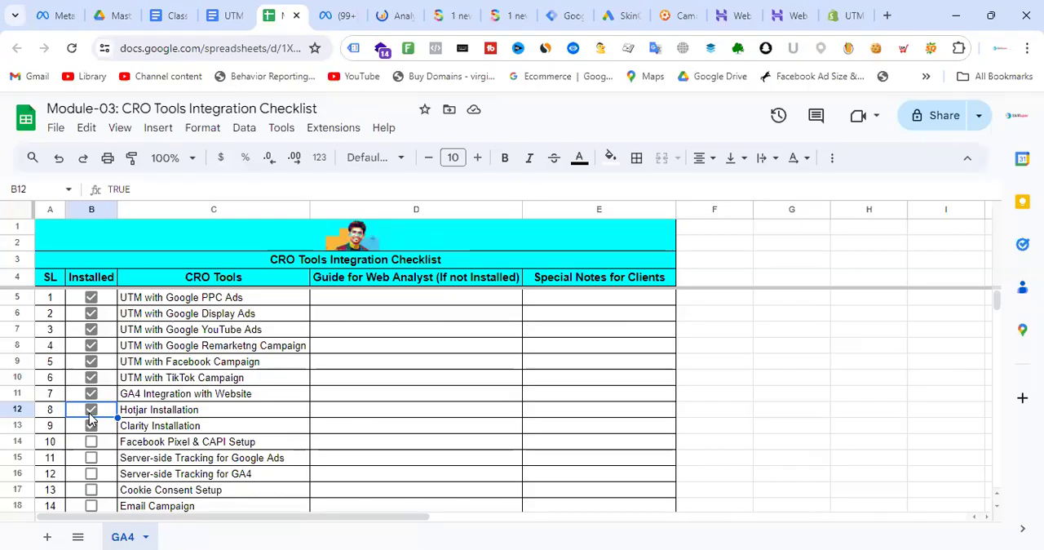
{"action": "left_click", "coordinate": [90, 424]}
- Rename item 9 of the CRO tools checklist as "Microsoft Clarity Installation"
{"action": "left_click", "coordinate": [124, 427]}
{"action": "double_click", "coordinate": [124, 428]}
{"action": "type", "text": "Microsoft"}
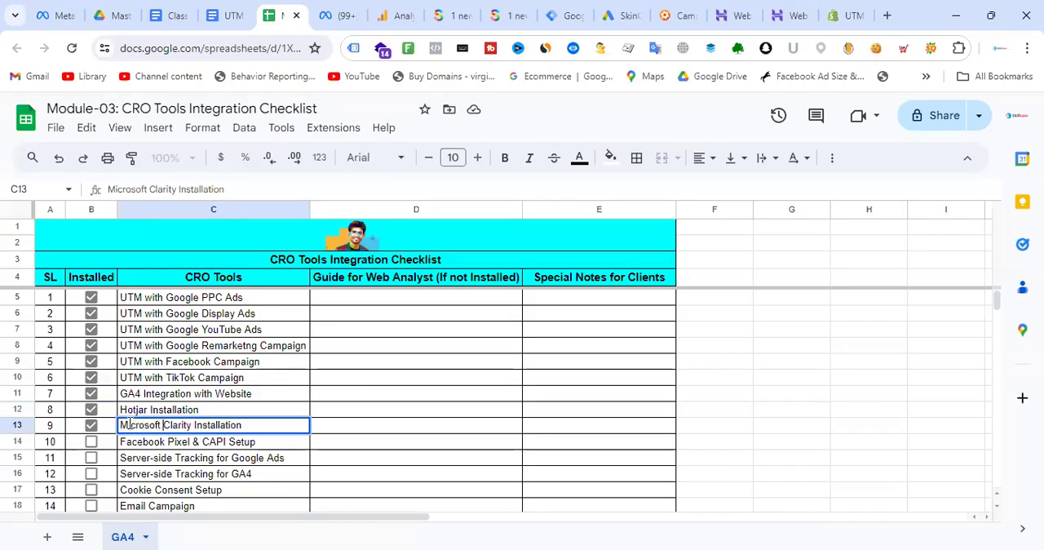
{"action": "left_click", "coordinate": [394, 415]}
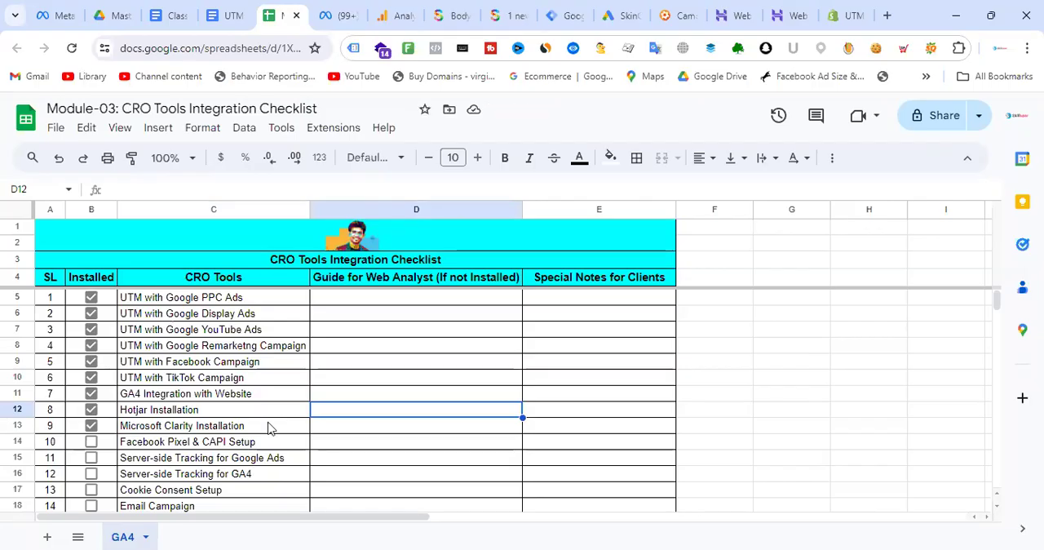
{"action": "left_click", "coordinate": [270, 428]}
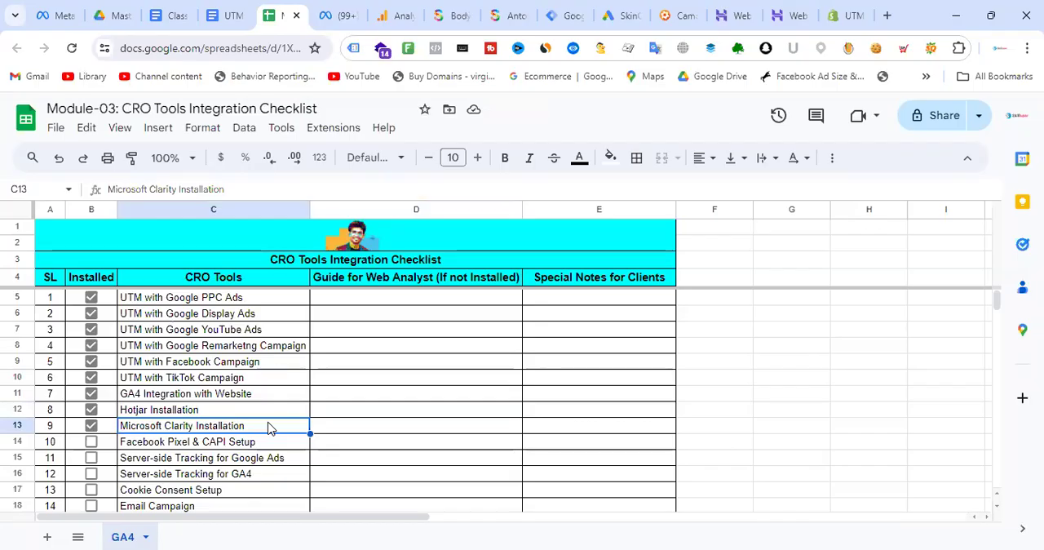
{"action": "left_click", "coordinate": [377, 430]}
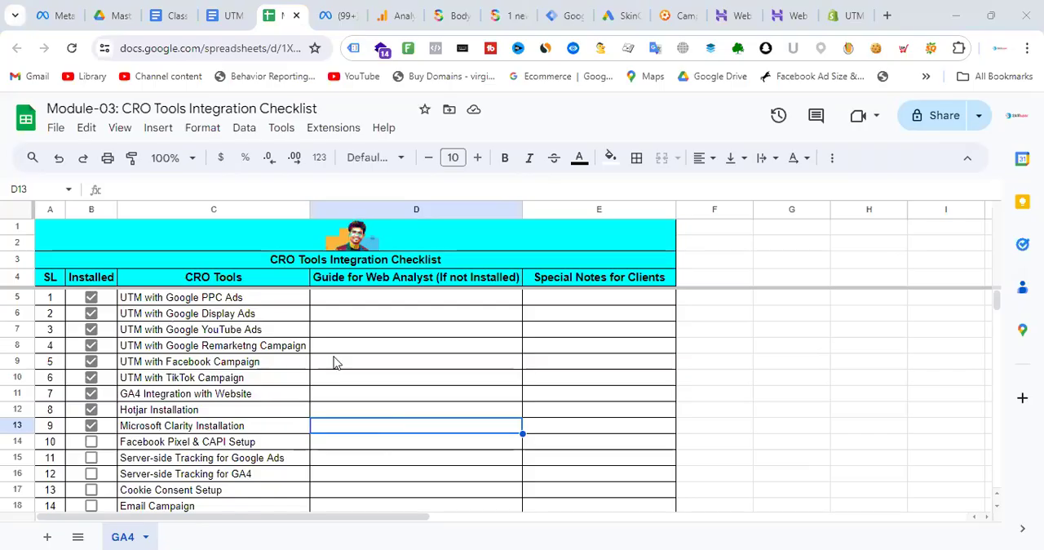
{"action": "left_click", "coordinate": [206, 400]}
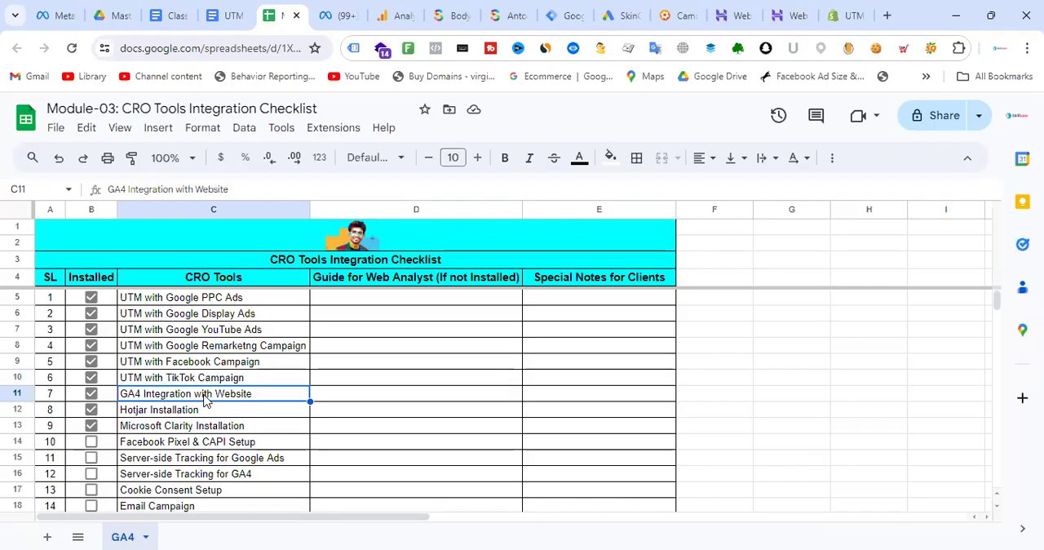
{"action": "left_click", "coordinate": [189, 415]}
{"action": "left_click", "coordinate": [198, 430]}
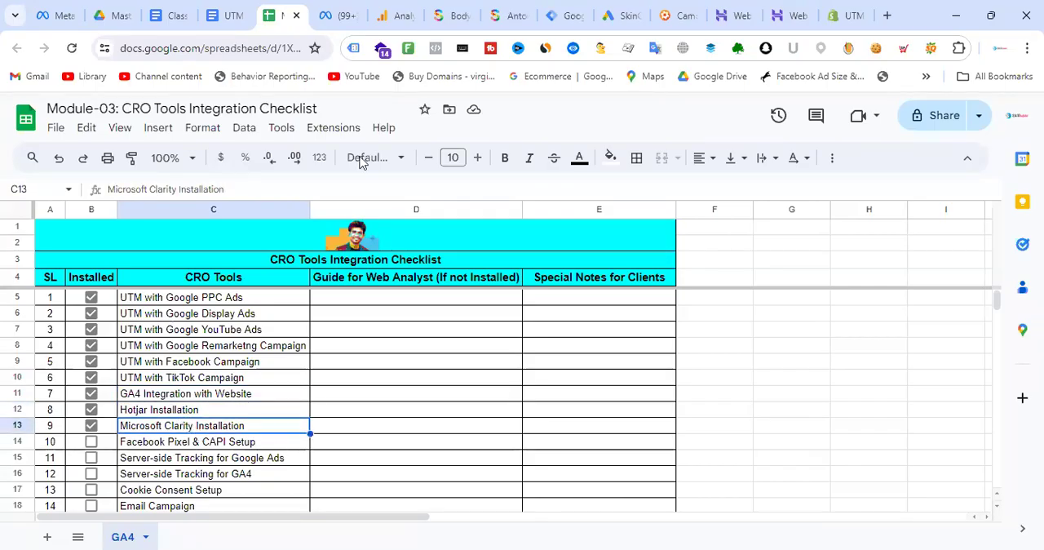
- Switch to Tag Manager and look through the container's tag list for Clarity and Hotjar tags
{"action": "left_click", "coordinate": [558, 14]}
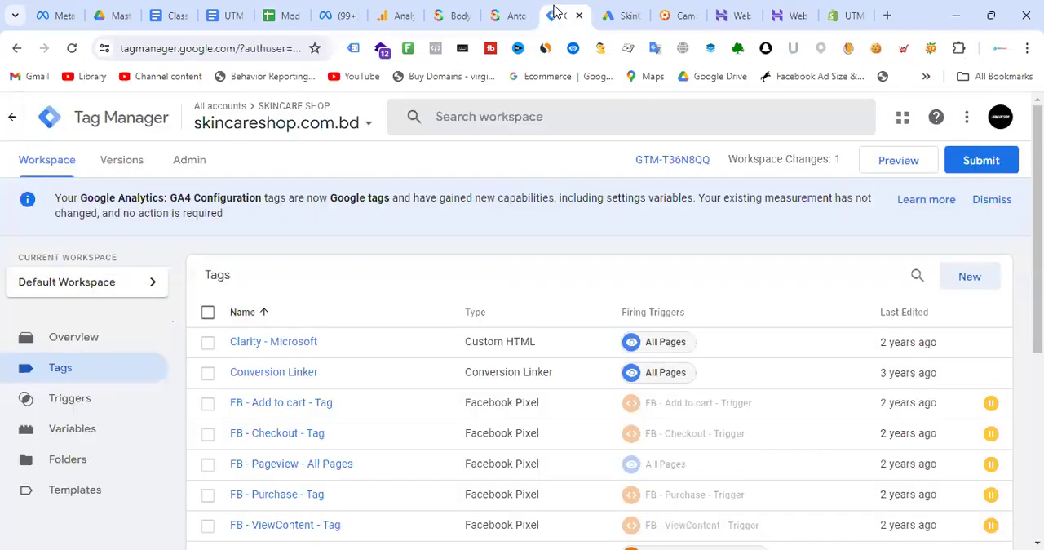
{"action": "scroll", "coordinate": [408, 362], "scroll_direction": "down", "scroll_amount": 2}
{"action": "scroll", "coordinate": [387, 373], "scroll_direction": "down", "scroll_amount": 3}
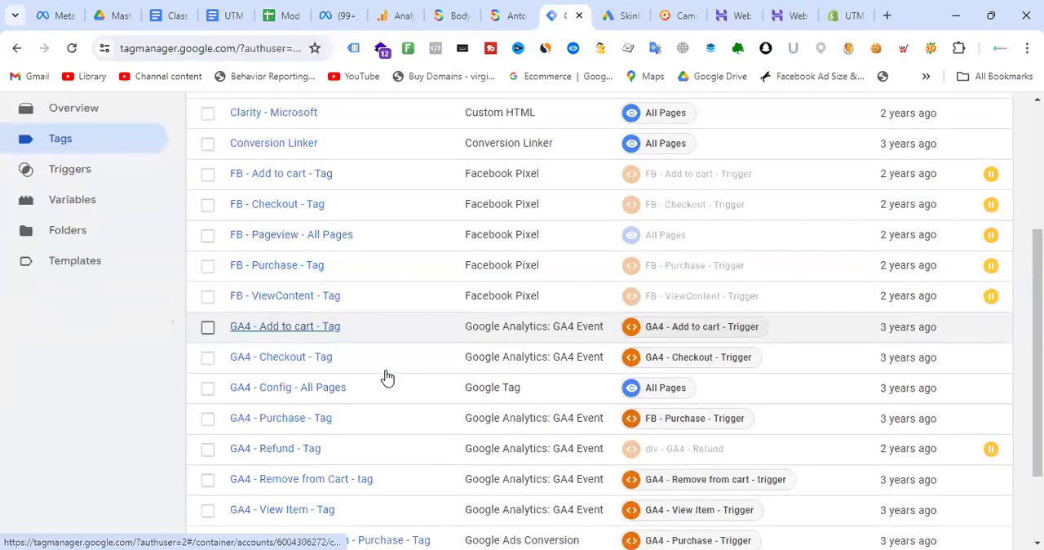
{"action": "scroll", "coordinate": [383, 419], "scroll_direction": "up", "scroll_amount": 5}
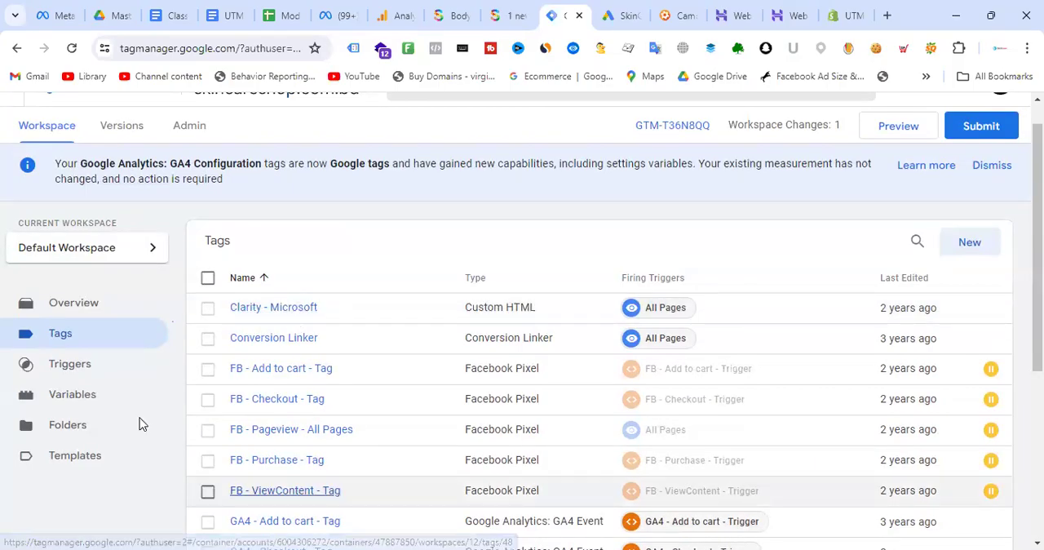
- Add "Microsoft Clarity/Hotjar/Others access" as item 6 of the client access list in the Class Note document
{"action": "left_click", "coordinate": [169, 15]}
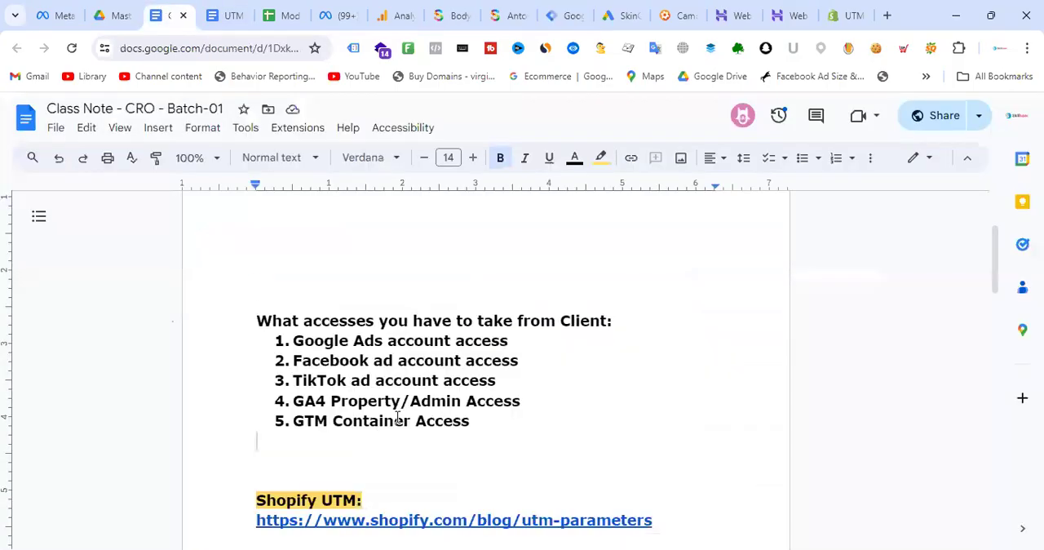
{"action": "left_click", "coordinate": [483, 429]}
{"action": "key", "text": "Return"}
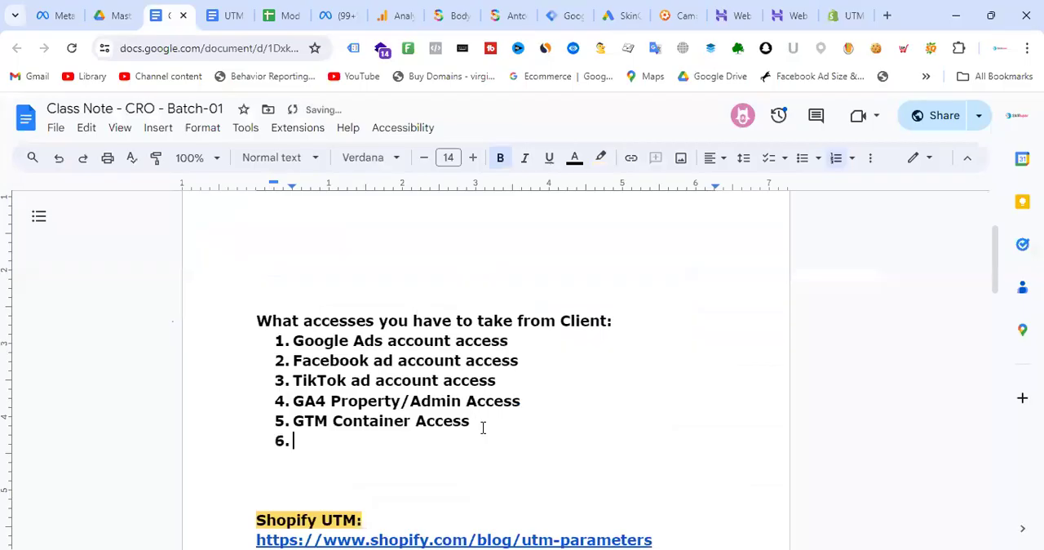
{"action": "type", "text": "Mi"}
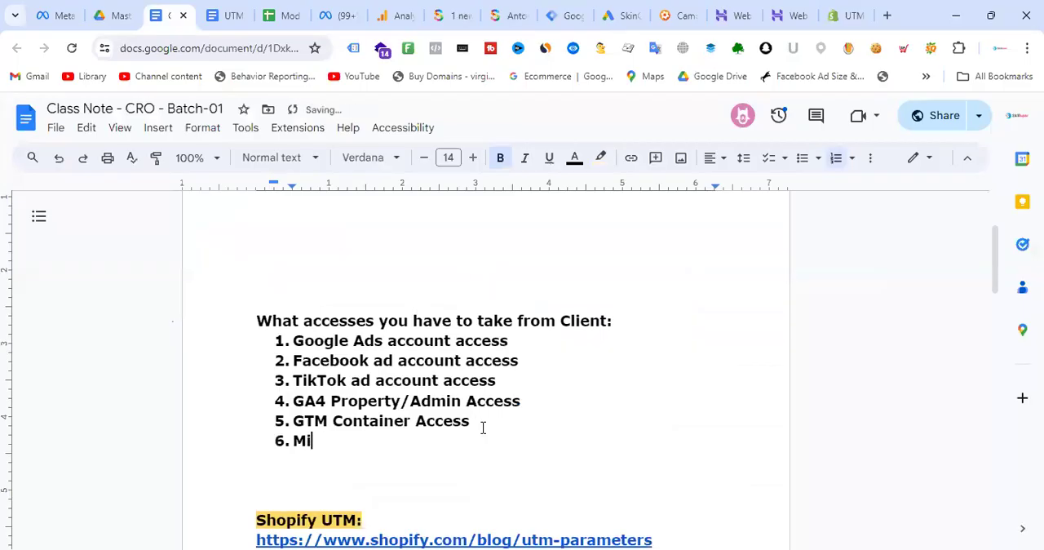
{"action": "type", "text": "crosoft Cla"}
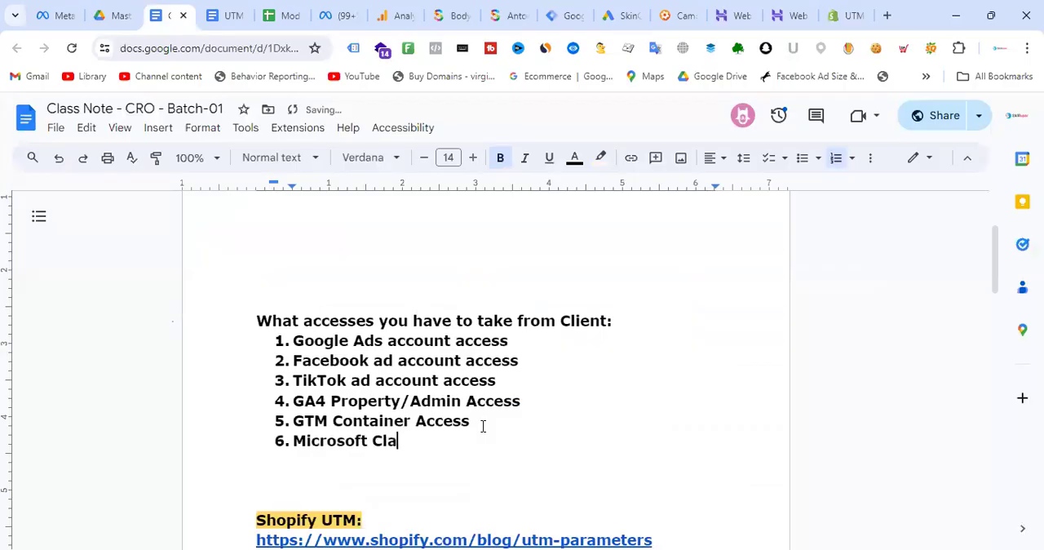
{"action": "type", "text": "rity"}
{"action": "key", "text": "BackSpace"}
{"action": "type", "text": "/Ho"}
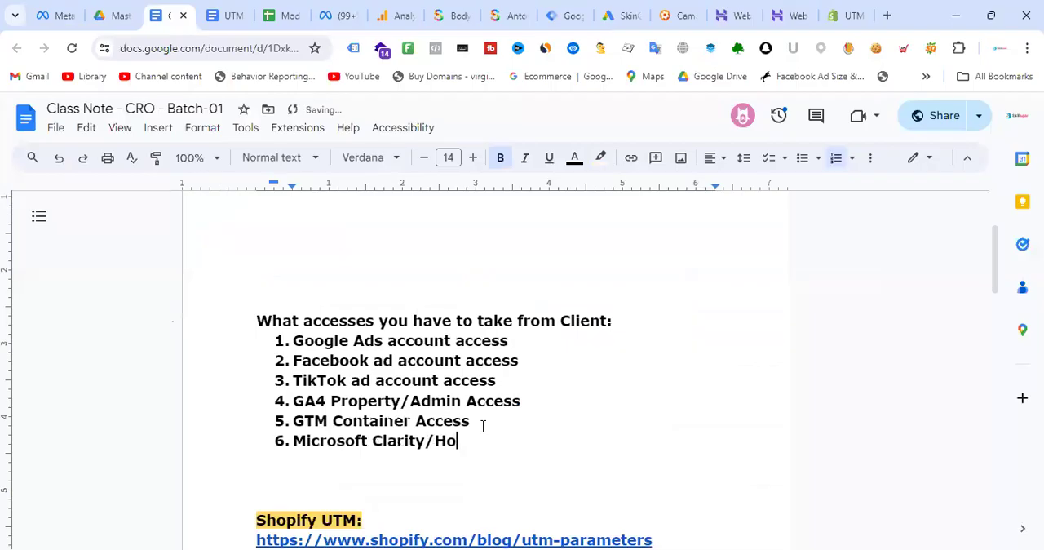
{"action": "type", "text": "tjar"}
{"action": "key", "text": "BackSpace"}
{"action": "type", "text": "/Others "}
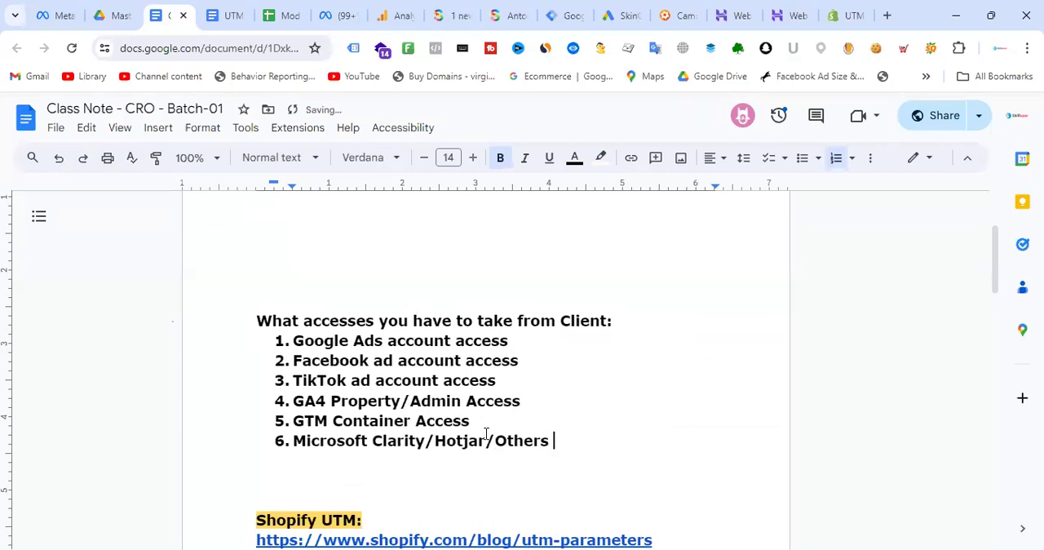
{"action": "type", "text": "access"}
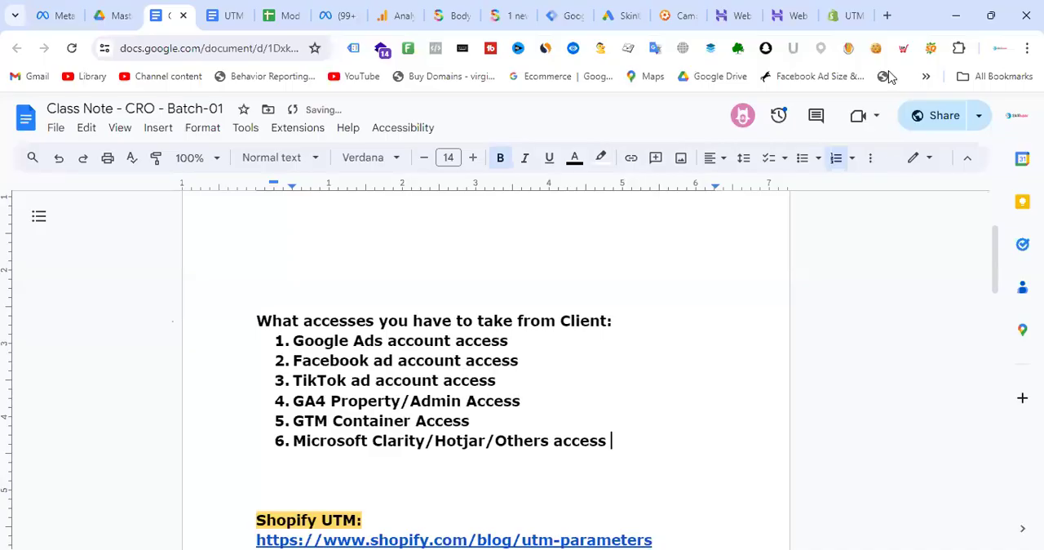
- Recheck the Tag Manager tags, then clear the installed marks for Hotjar and Microsoft Clarity in the CRO tools checklist
{"action": "left_click", "coordinate": [285, 14]}
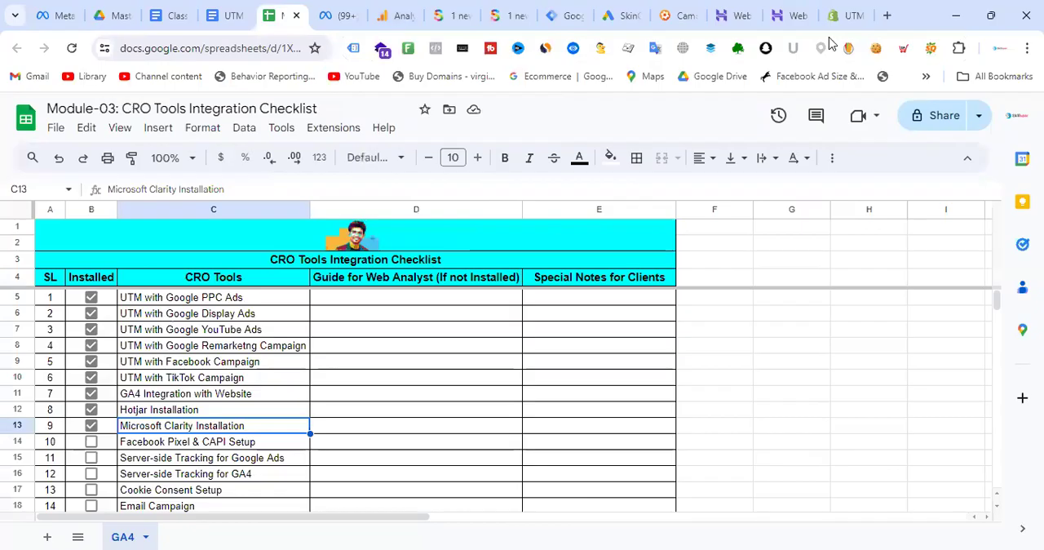
{"action": "left_click", "coordinate": [562, 15]}
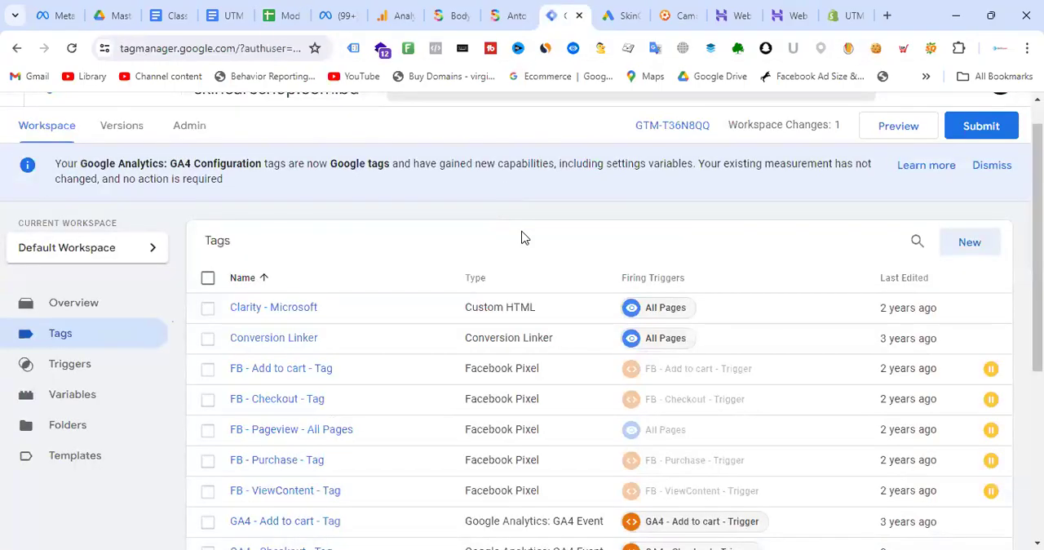
{"action": "left_click", "coordinate": [220, 10]}
{"action": "left_click", "coordinate": [283, 15]}
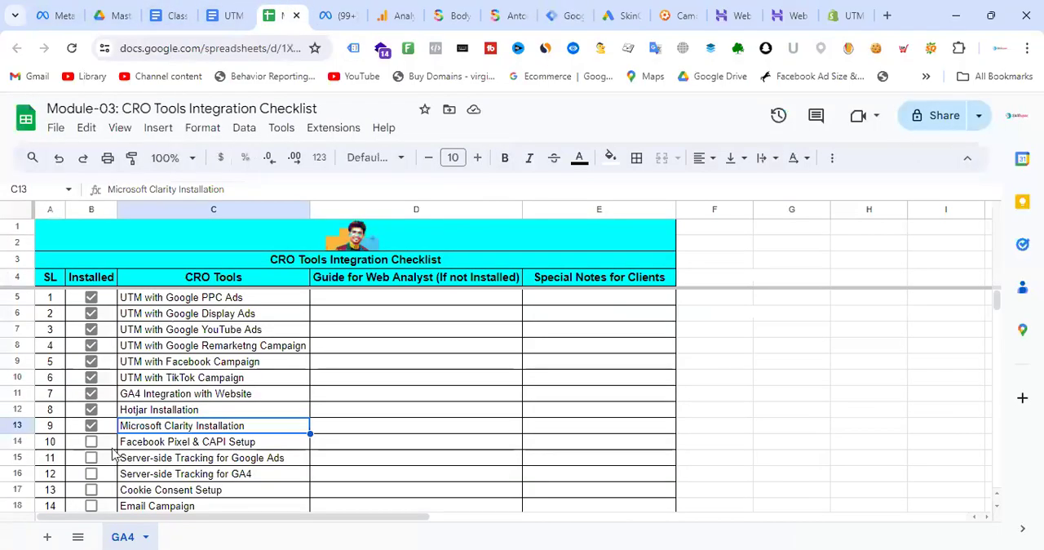
{"action": "left_click", "coordinate": [91, 409]}
{"action": "left_click", "coordinate": [91, 424]}
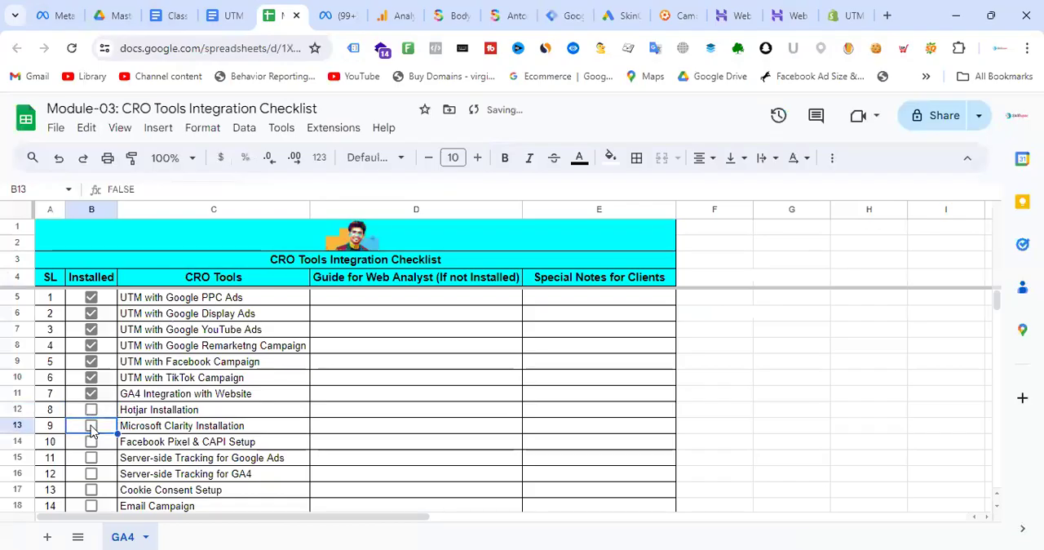
- Enter "Neet to install Hotjar for qualititive data analysis" as the special client note for Hotjar Installation
{"action": "left_click", "coordinate": [574, 416]}
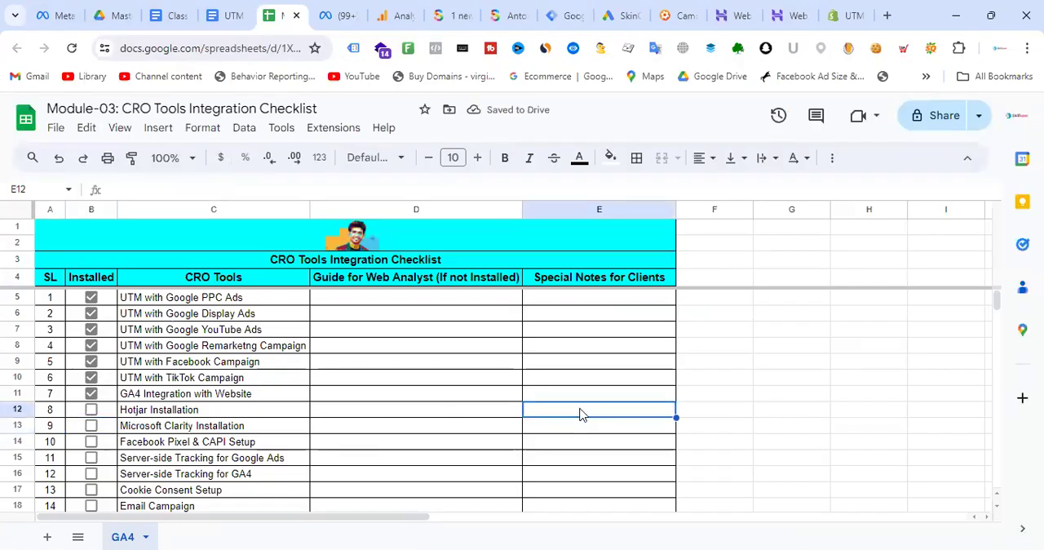
{"action": "type", "text": "Neet t"}
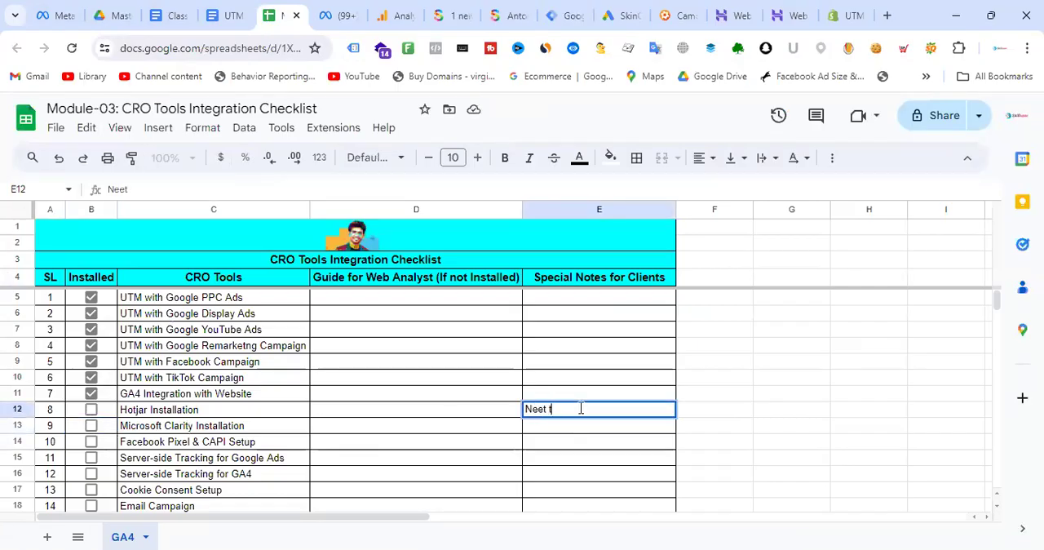
{"action": "type", "text": "o install"}
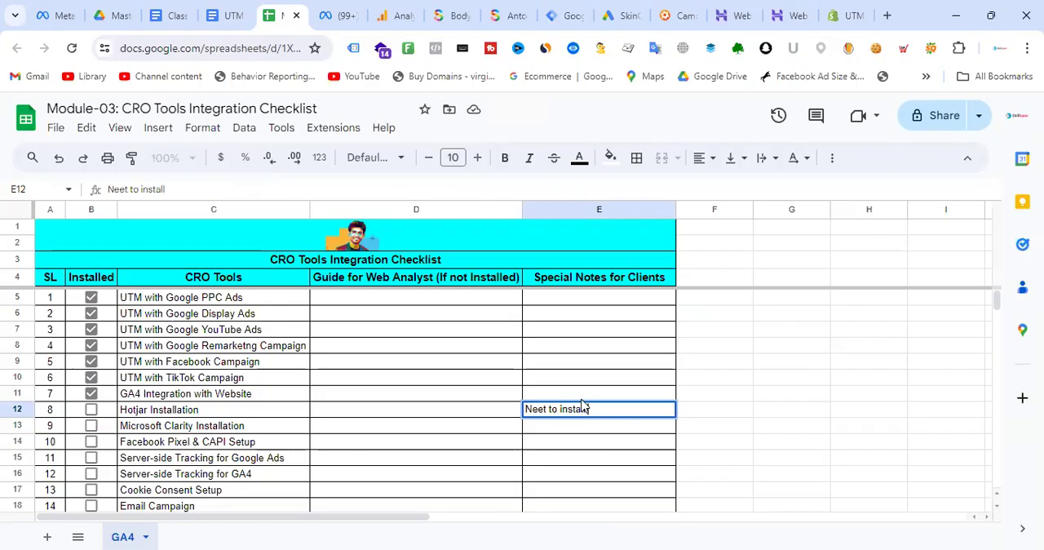
{"action": "type", "text": " Ho"}
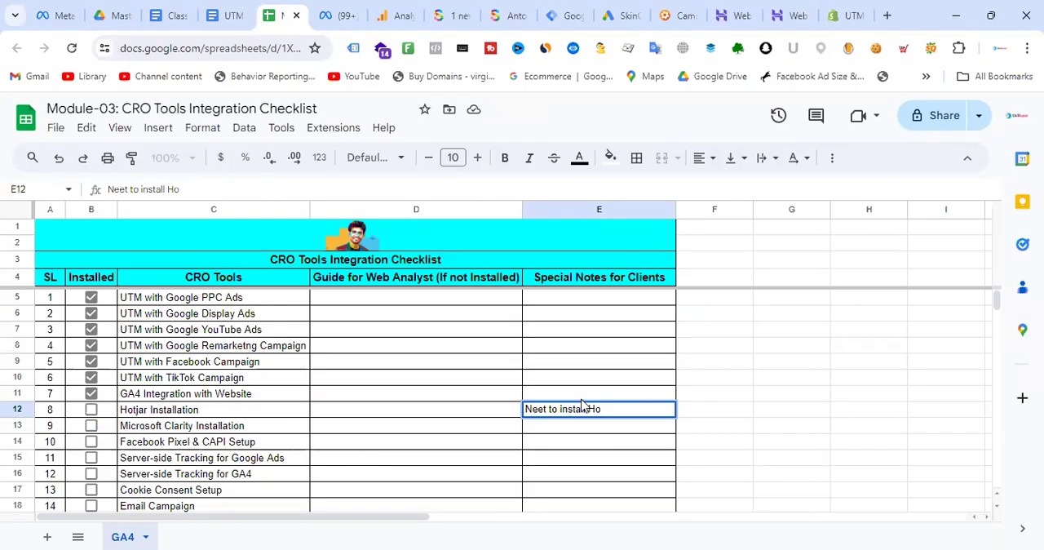
{"action": "type", "text": "tjar"}
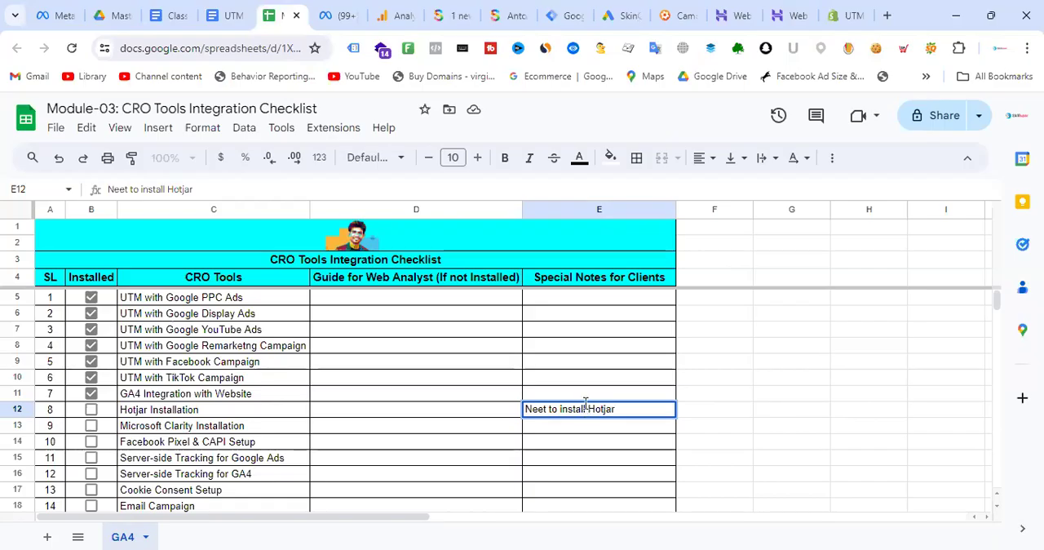
{"action": "type", "text": " for qualititive"}
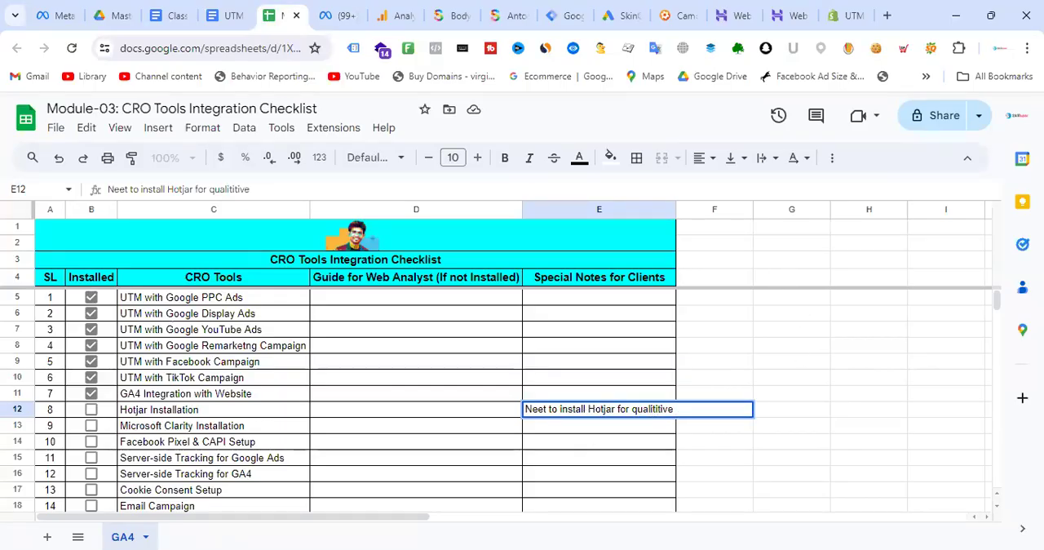
{"action": "type", "text": " data "}
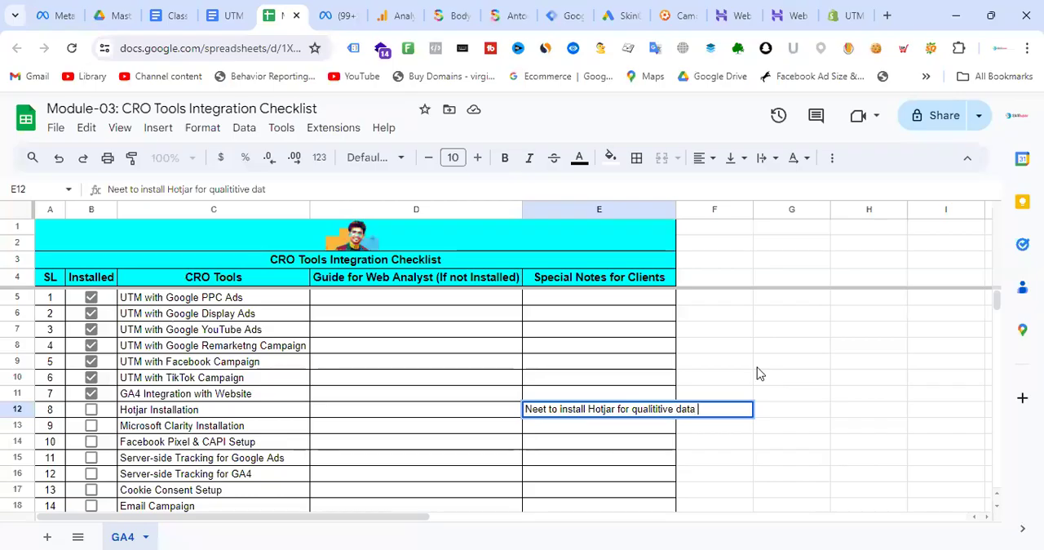
{"action": "type", "text": "analysis"}
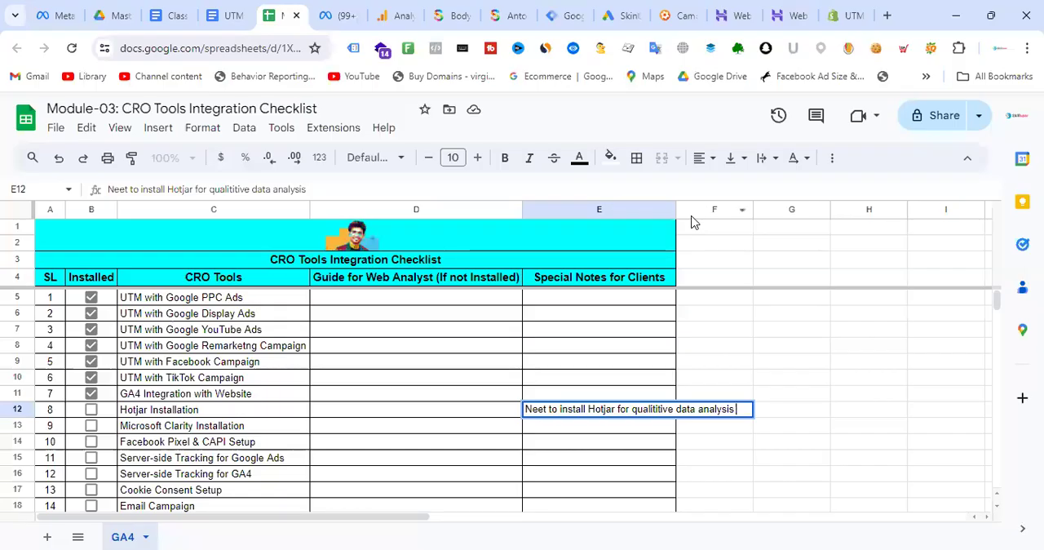
- Widen the Special Notes for Clients column so the Hotjar note fits inside its cell
{"action": "left_click_drag", "start_coordinate": [676, 209], "coordinate": [660, 210]}
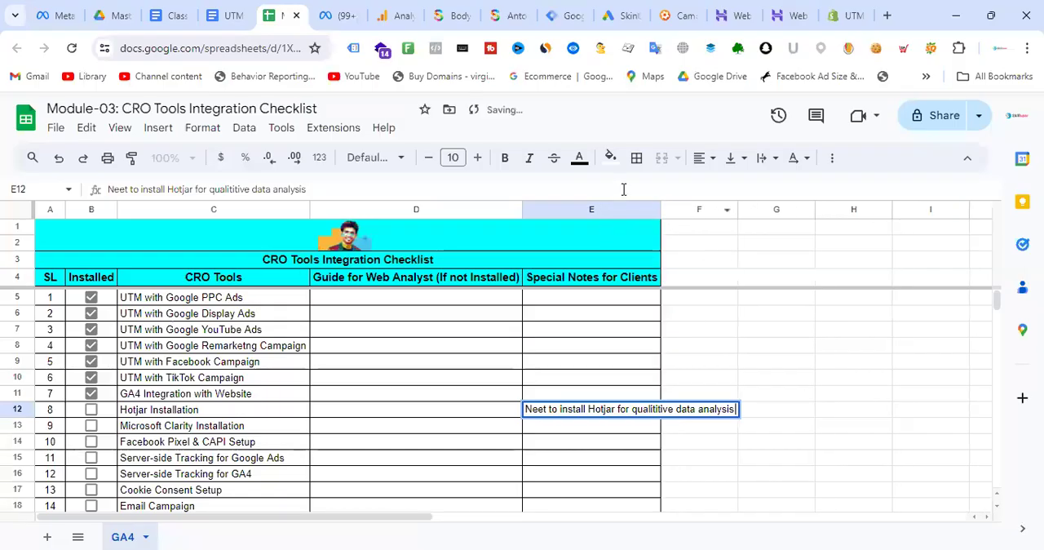
{"action": "left_click", "coordinate": [857, 431]}
{"action": "left_click", "coordinate": [645, 414]}
{"action": "left_click_drag", "start_coordinate": [662, 213], "coordinate": [759, 214]}
{"action": "left_click", "coordinate": [785, 334]}
{"action": "left_click", "coordinate": [632, 413]}
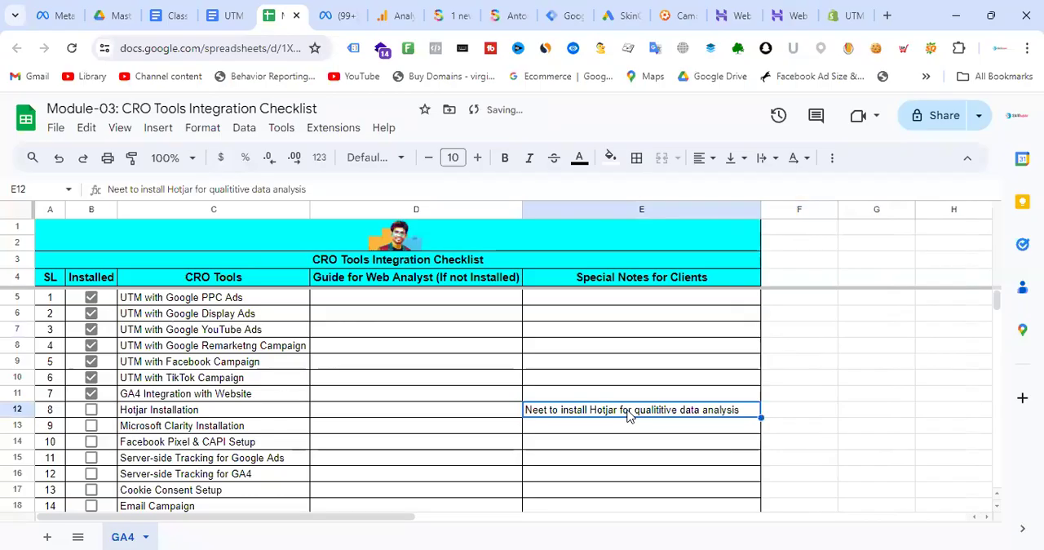
{"action": "left_click", "coordinate": [809, 409]}
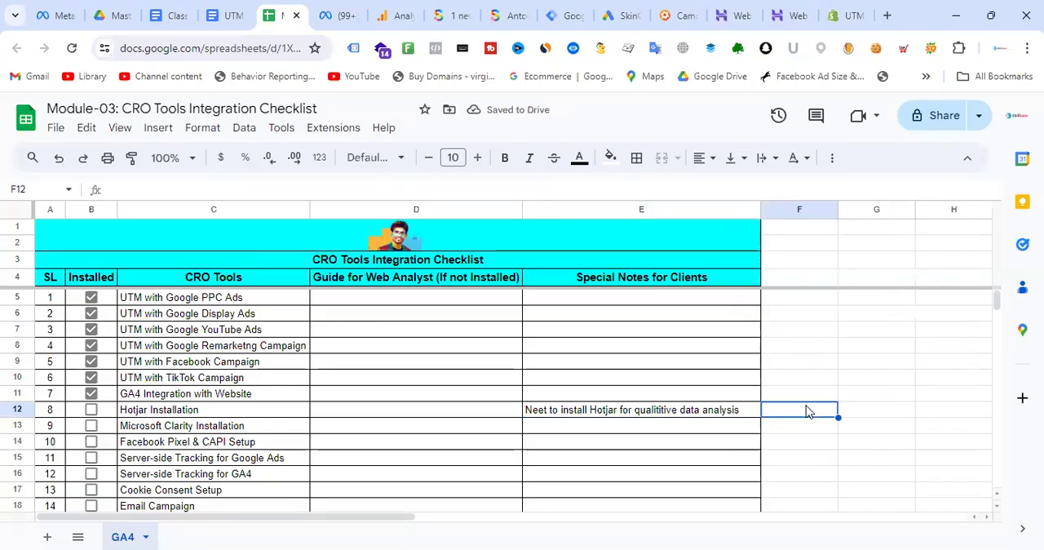
{"action": "left_click", "coordinate": [643, 413]}
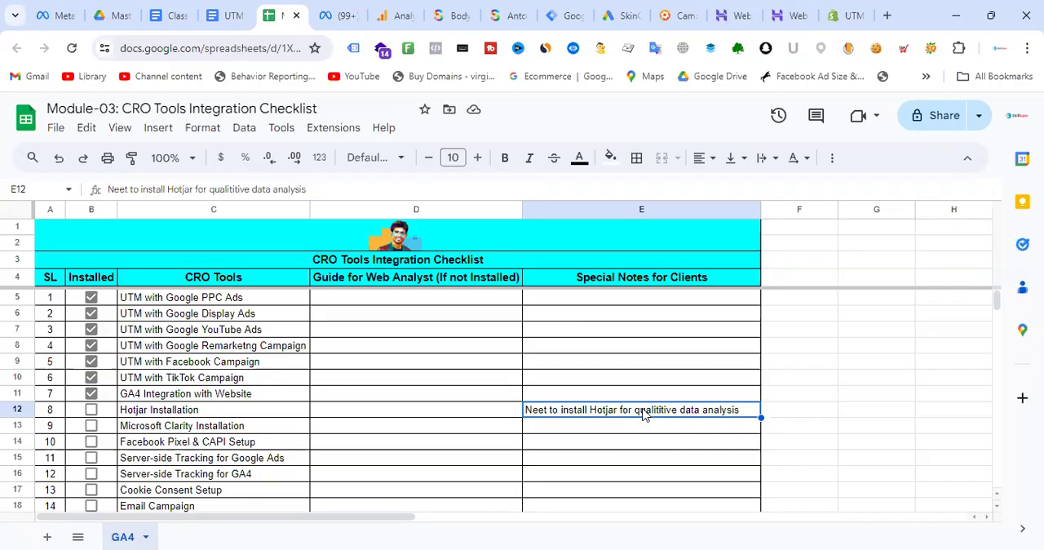
{"action": "left_click", "coordinate": [818, 431]}
{"action": "left_click", "coordinate": [634, 414]}
{"action": "left_click", "coordinate": [859, 419]}
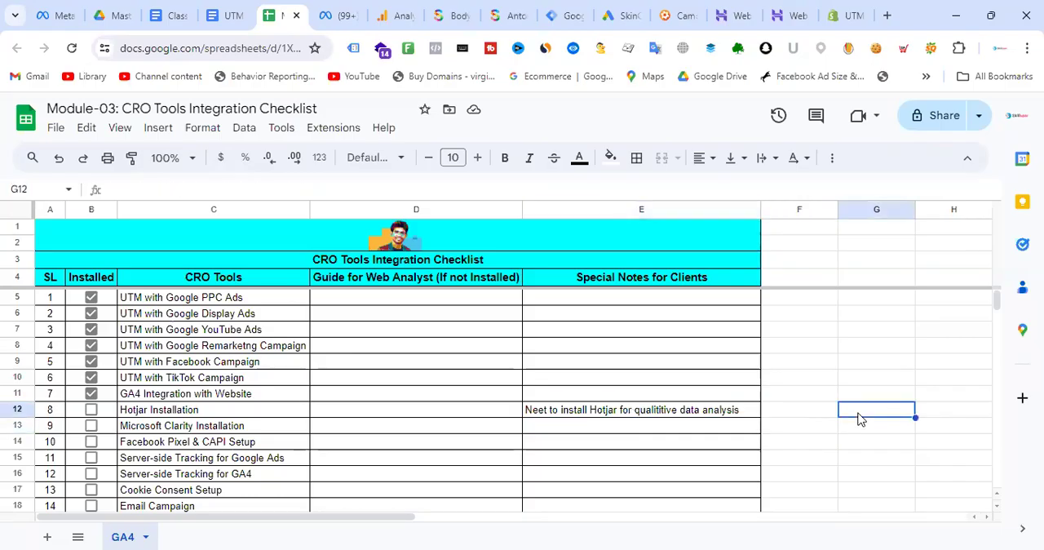
{"action": "left_click", "coordinate": [607, 410]}
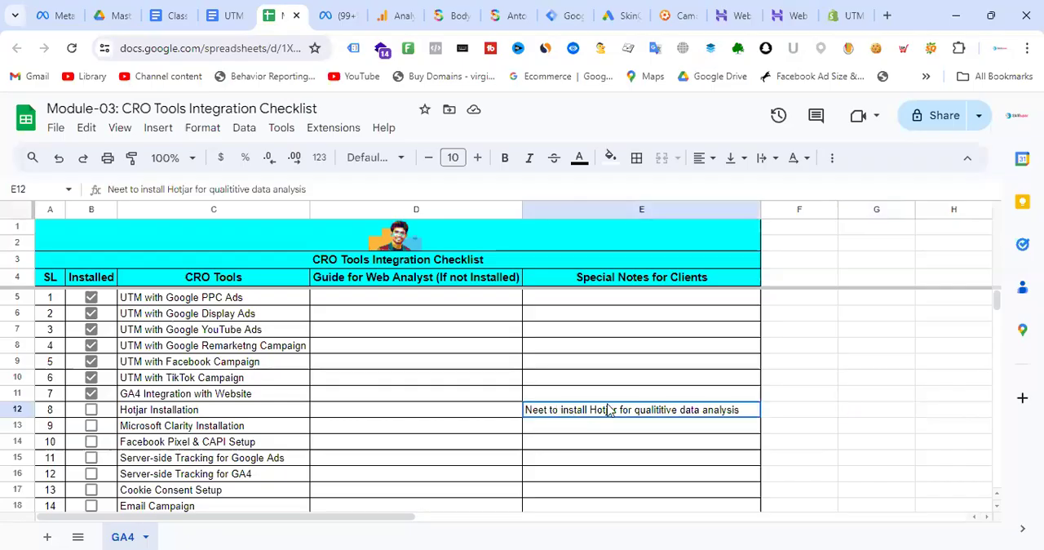
{"action": "left_click", "coordinate": [805, 416]}
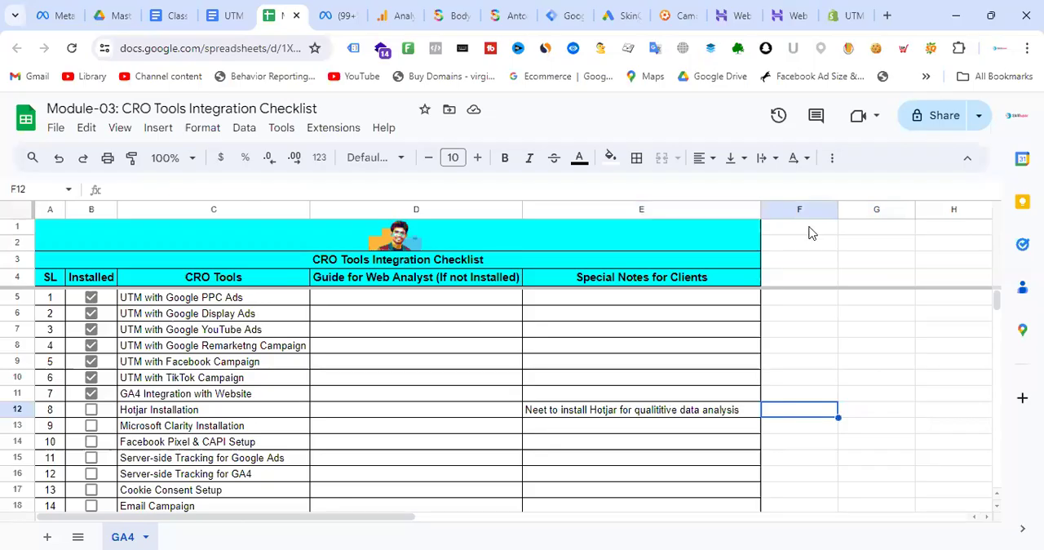
- Search the web for "microsoft clarity" in a new browser tab and open the Microsoft Clarity site
{"action": "left_click", "coordinate": [563, 13]}
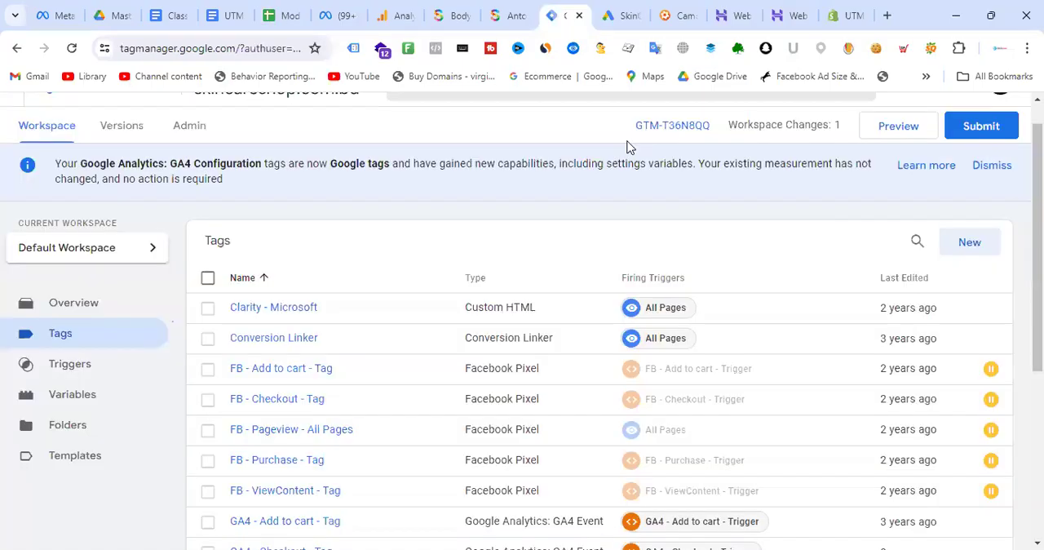
{"action": "left_click", "coordinate": [887, 14]}
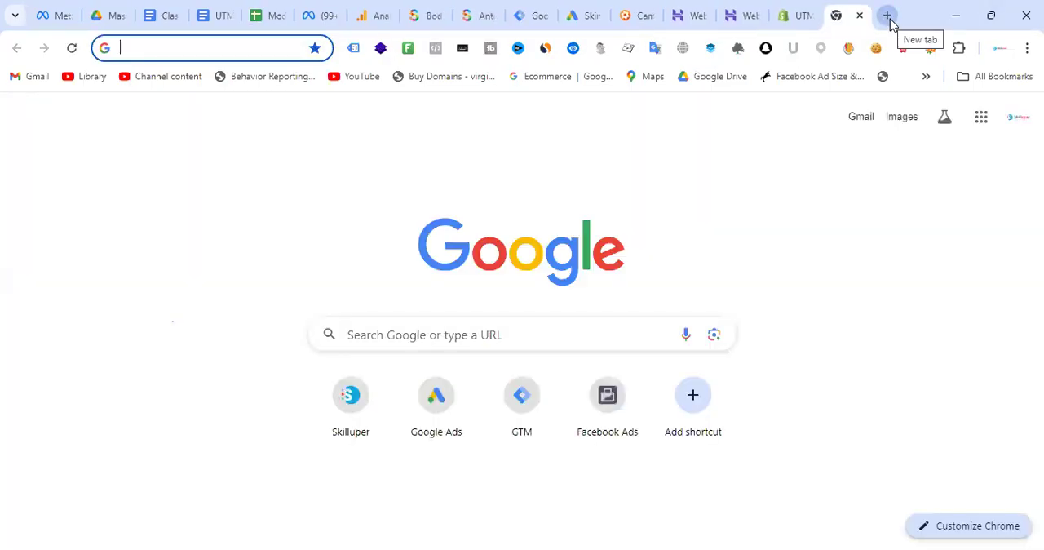
{"action": "type", "text": "microso"}
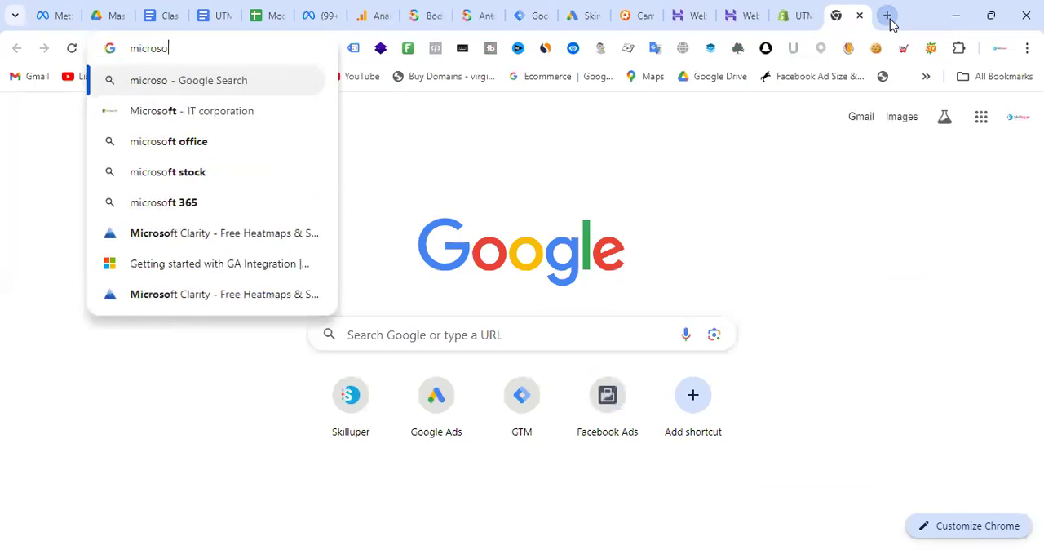
{"action": "type", "text": "ft clarity"}
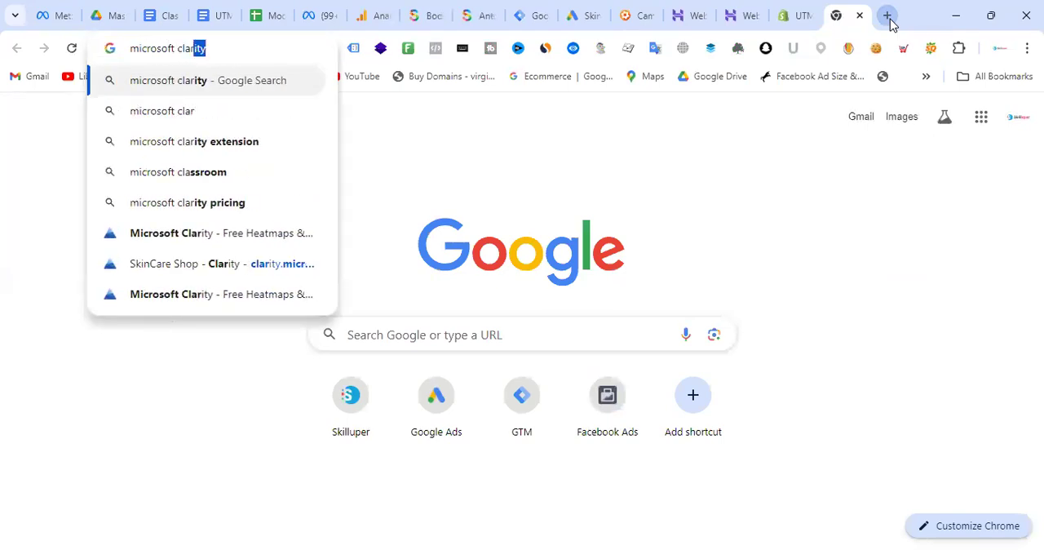
{"action": "key", "text": "Return"}
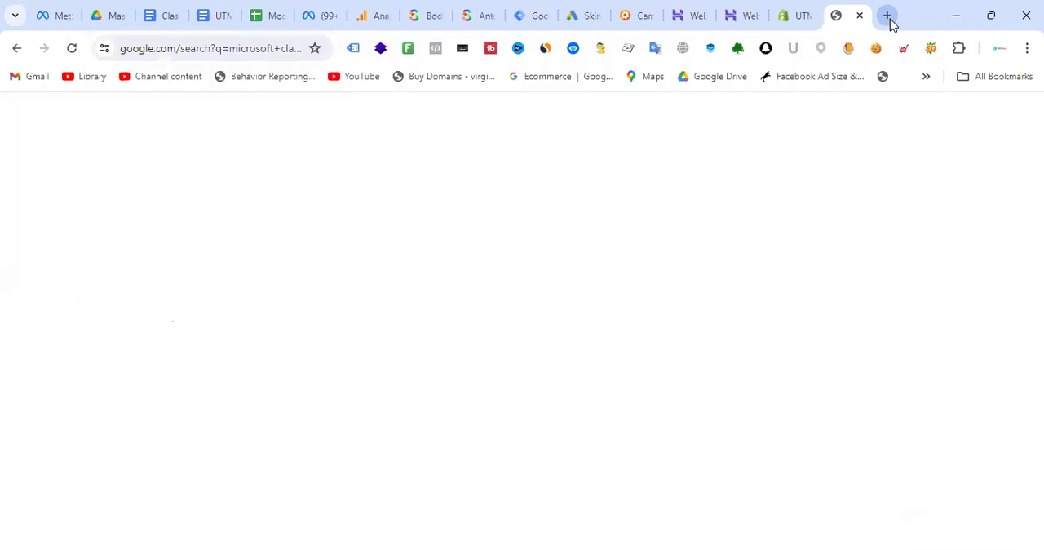
{"action": "left_click", "coordinate": [322, 349]}
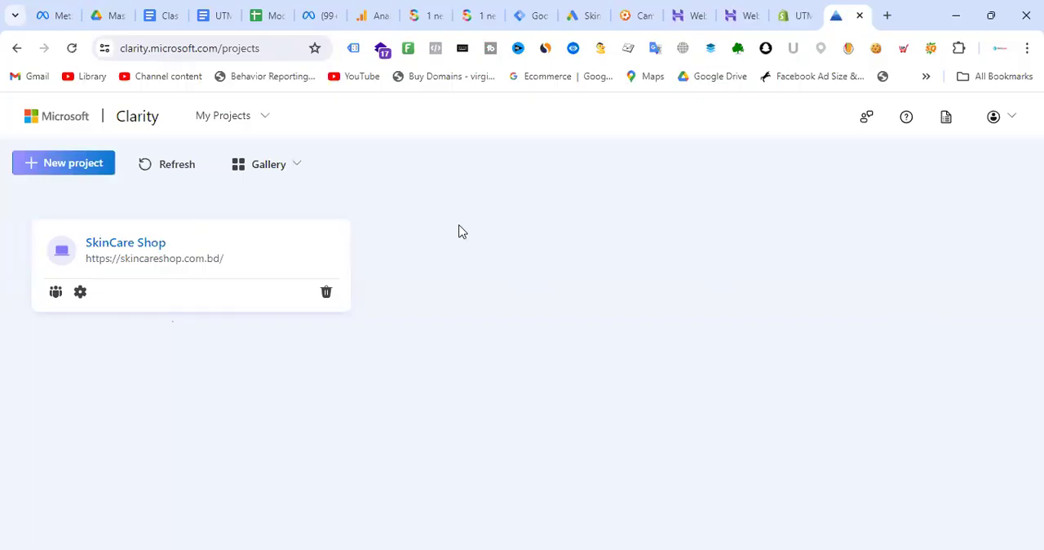
- Check the signed-in Clarity account, then examine the SkinCare Shop project's dashboard and the Google Analytics home page
{"action": "left_click", "coordinate": [1010, 120]}
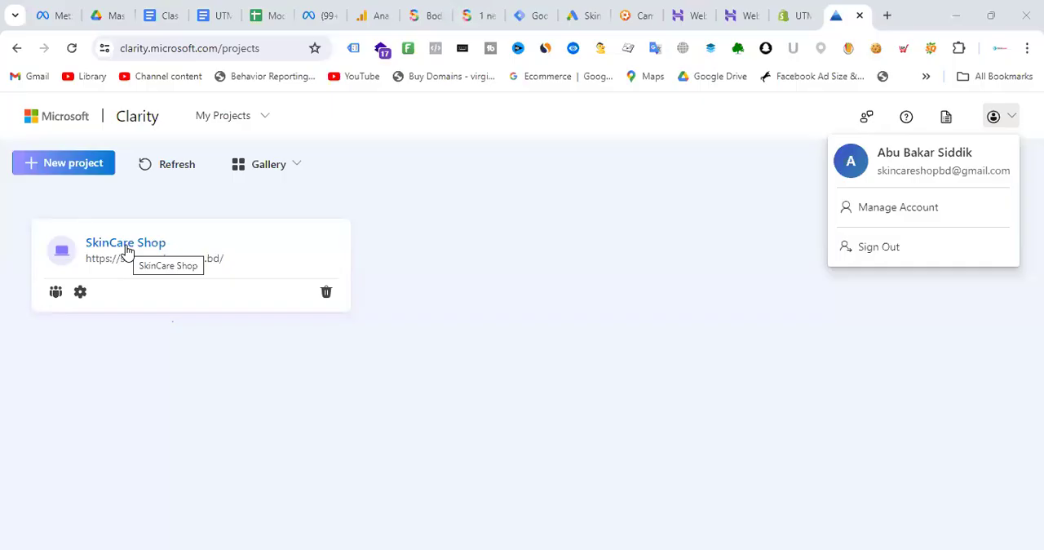
{"action": "left_click", "coordinate": [126, 251]}
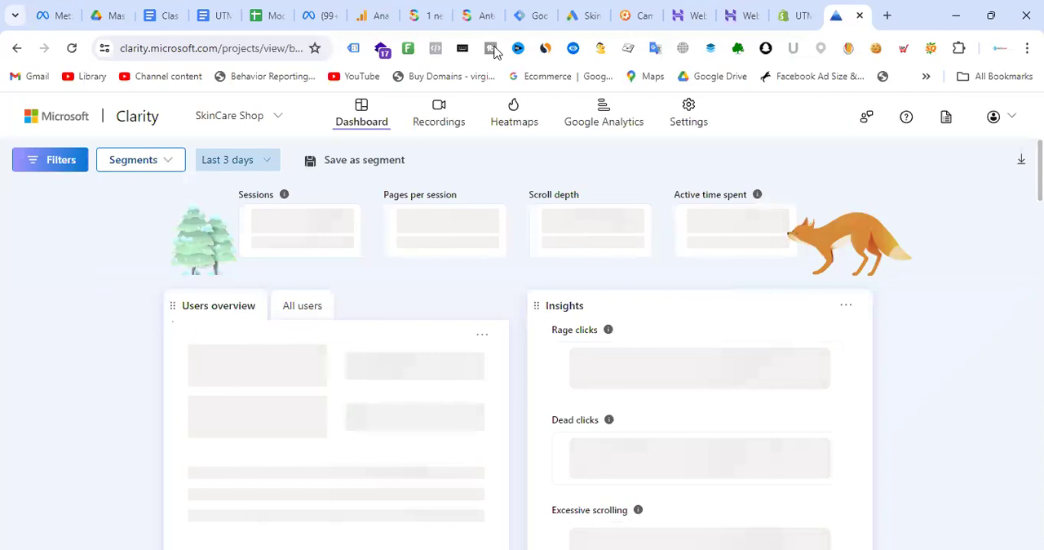
{"action": "scroll", "coordinate": [334, 296], "scroll_direction": "down", "scroll_amount": 5}
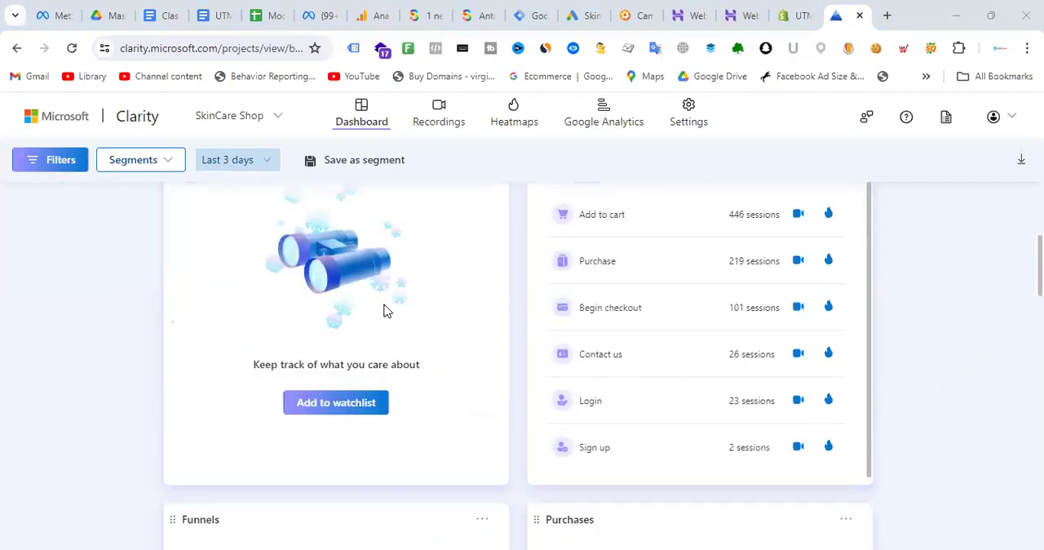
{"action": "scroll", "coordinate": [387, 312], "scroll_direction": "down", "scroll_amount": 4}
{"action": "scroll", "coordinate": [390, 313], "scroll_direction": "down", "scroll_amount": 4}
{"action": "scroll", "coordinate": [391, 313], "scroll_direction": "up", "scroll_amount": 12}
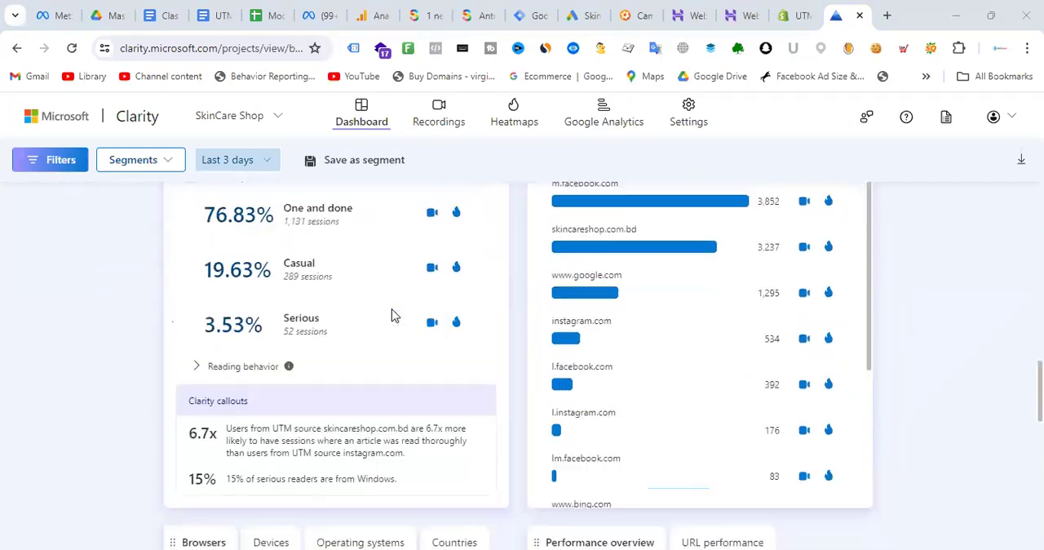
{"action": "scroll", "coordinate": [391, 314], "scroll_direction": "up", "scroll_amount": 2}
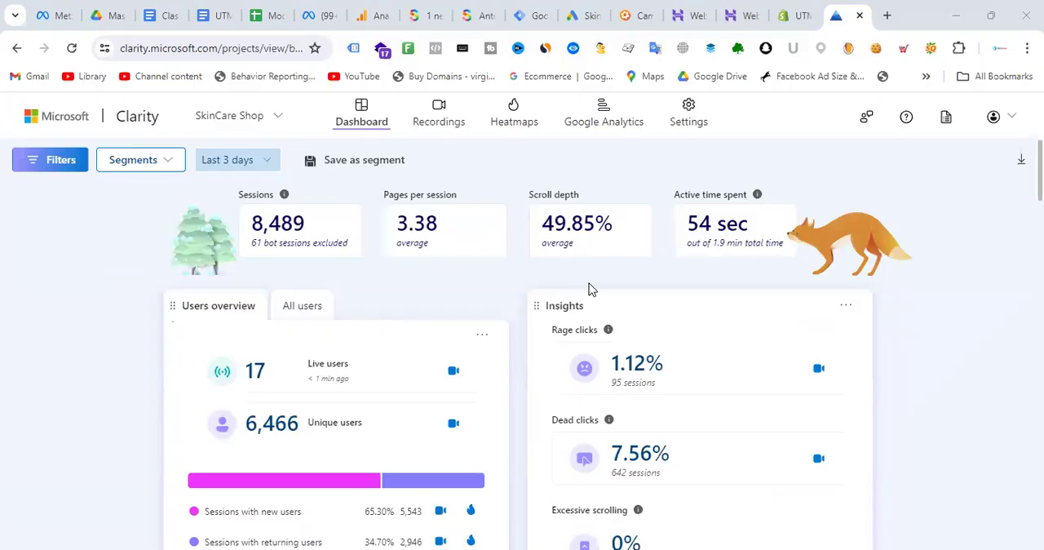
{"action": "left_click", "coordinate": [375, 15]}
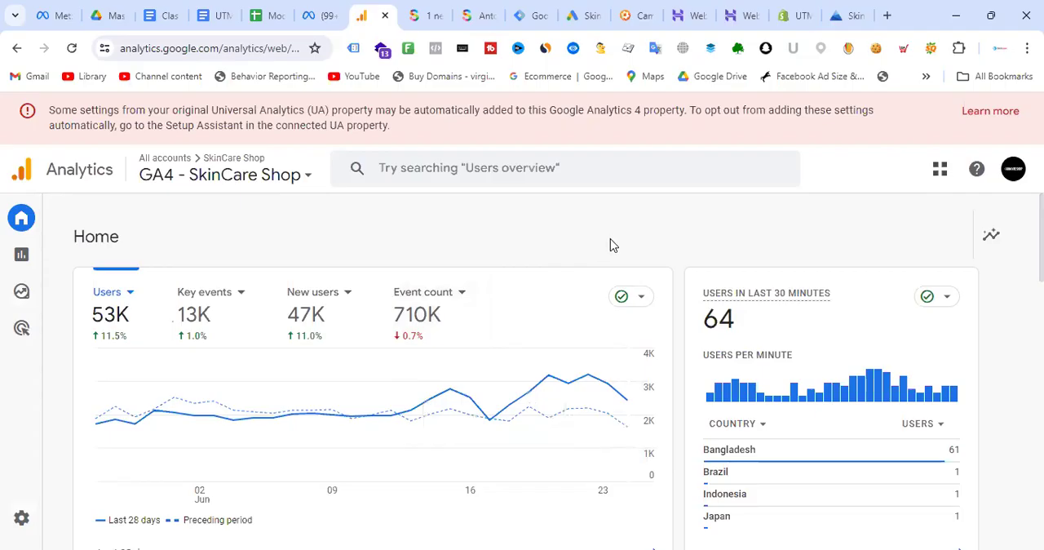
{"action": "left_click", "coordinate": [845, 12]}
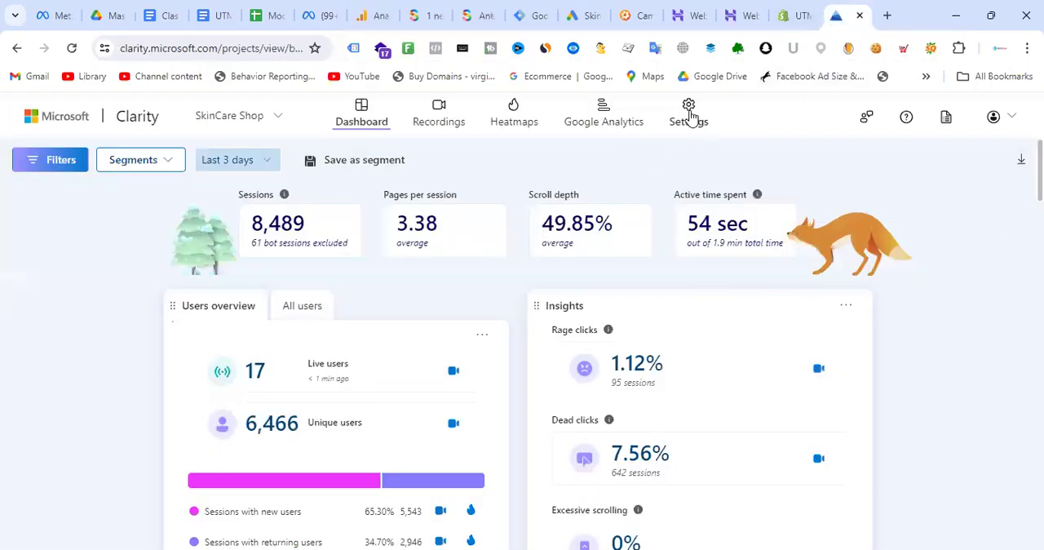
- Set the site for the SkinCare Shop Clarity project's Google Analytics integration to SKINCARE SHOP (GA4) and save it
{"action": "left_click", "coordinate": [689, 119]}
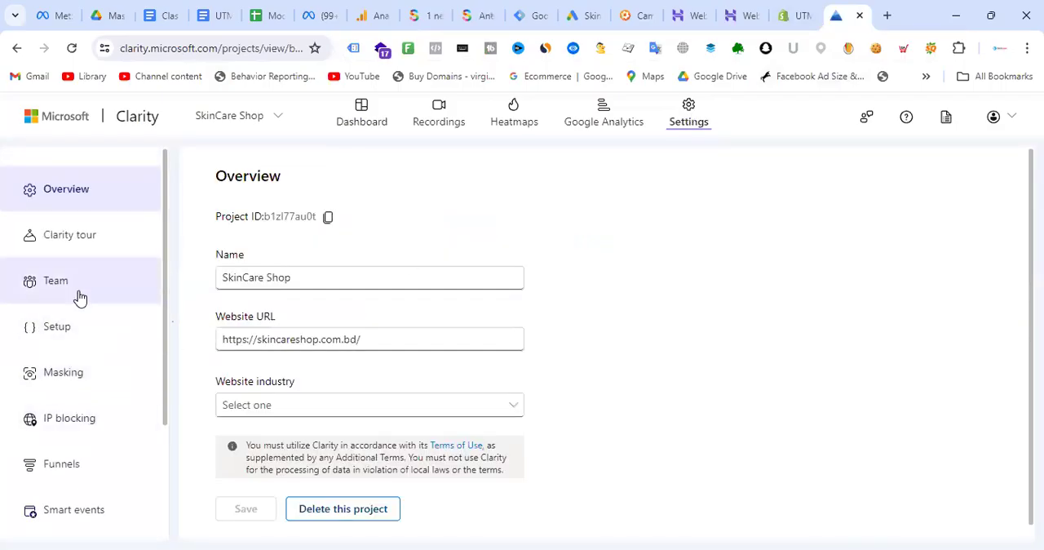
{"action": "left_click", "coordinate": [73, 340]}
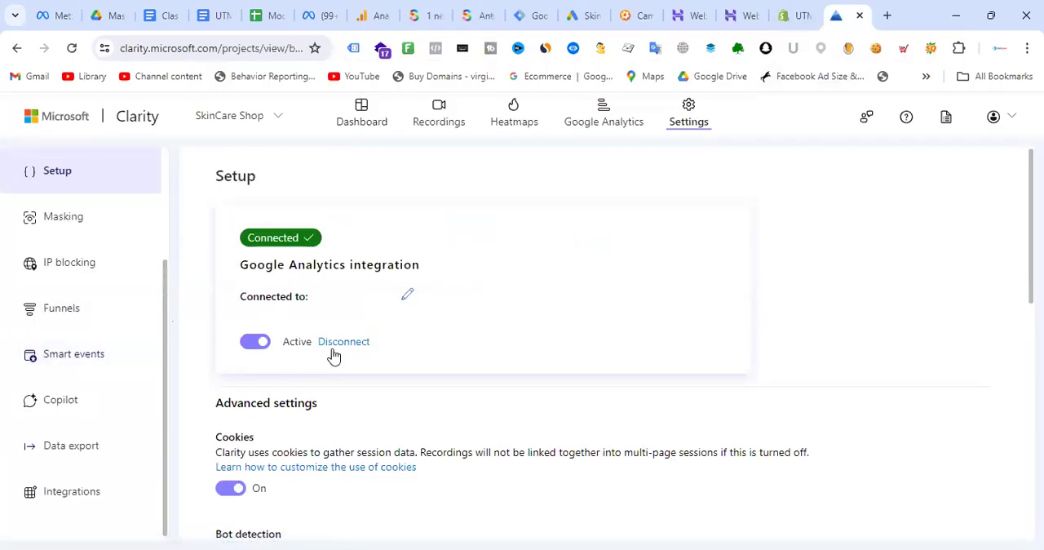
{"action": "left_click", "coordinate": [408, 296]}
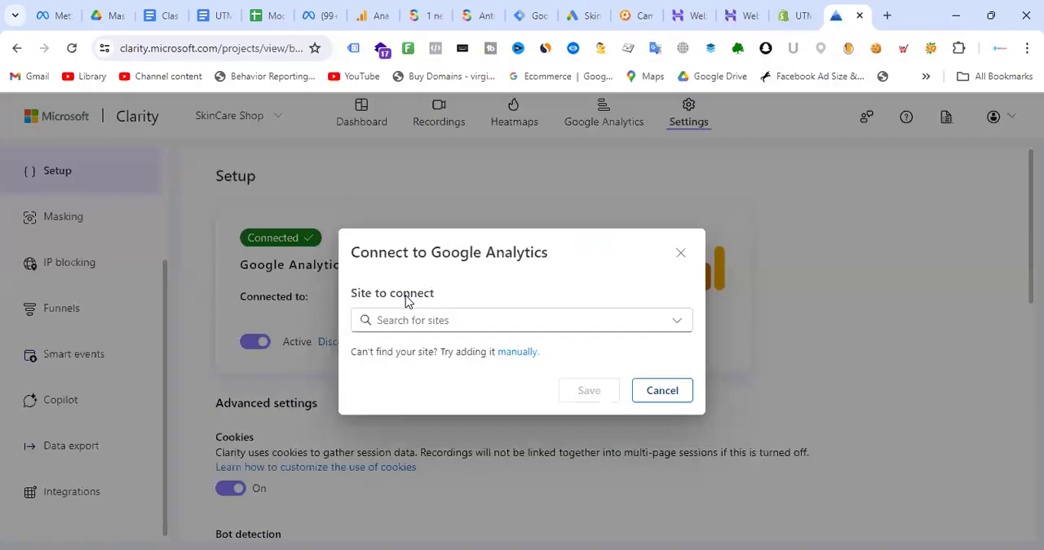
{"action": "left_click", "coordinate": [555, 323]}
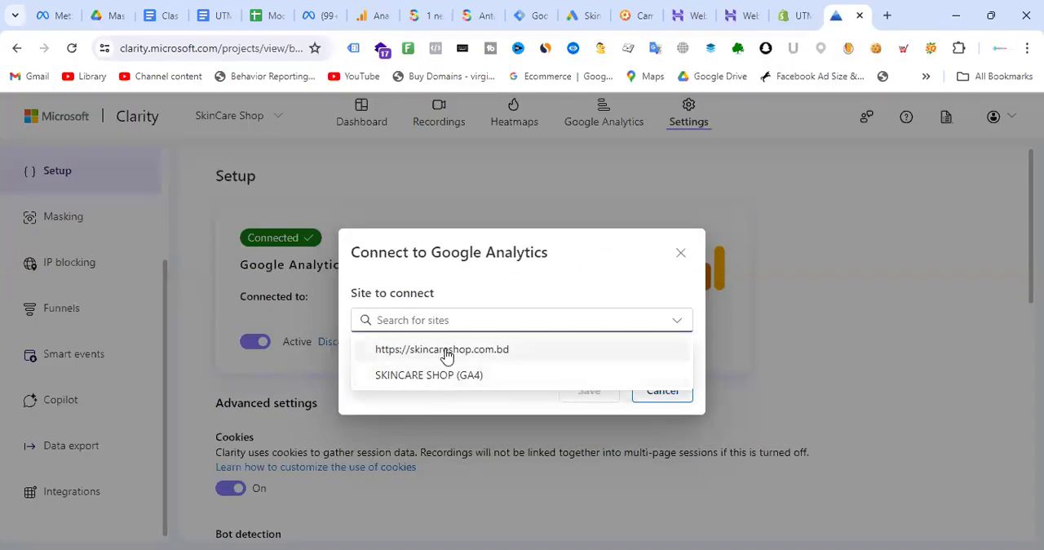
{"action": "left_click", "coordinate": [428, 376]}
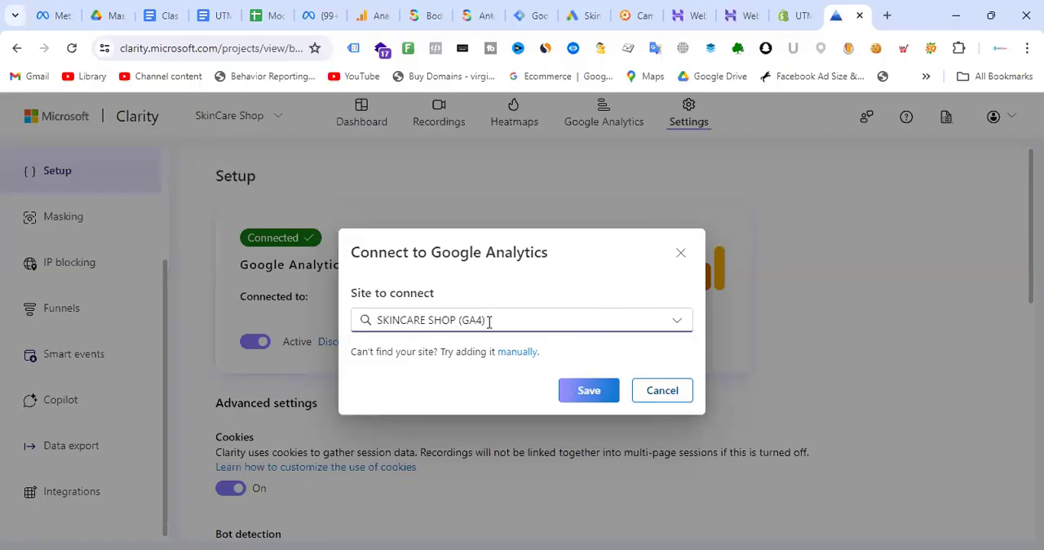
{"action": "left_click", "coordinate": [589, 392]}
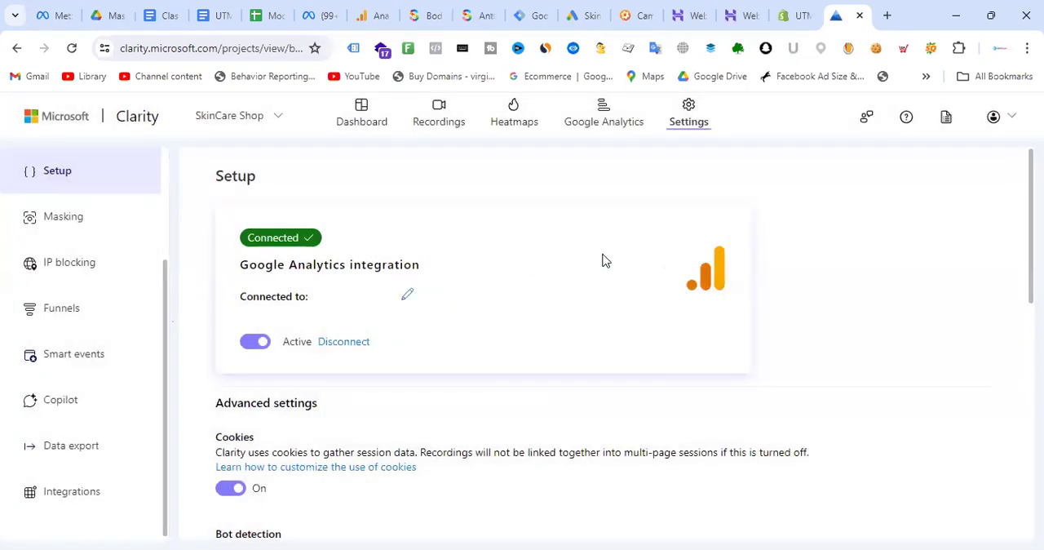
- Review the SkinCare Shop Clarity project's Google Analytics integration alongside the GA4 property's home page and the CRO checklist
{"action": "left_click", "coordinate": [372, 15]}
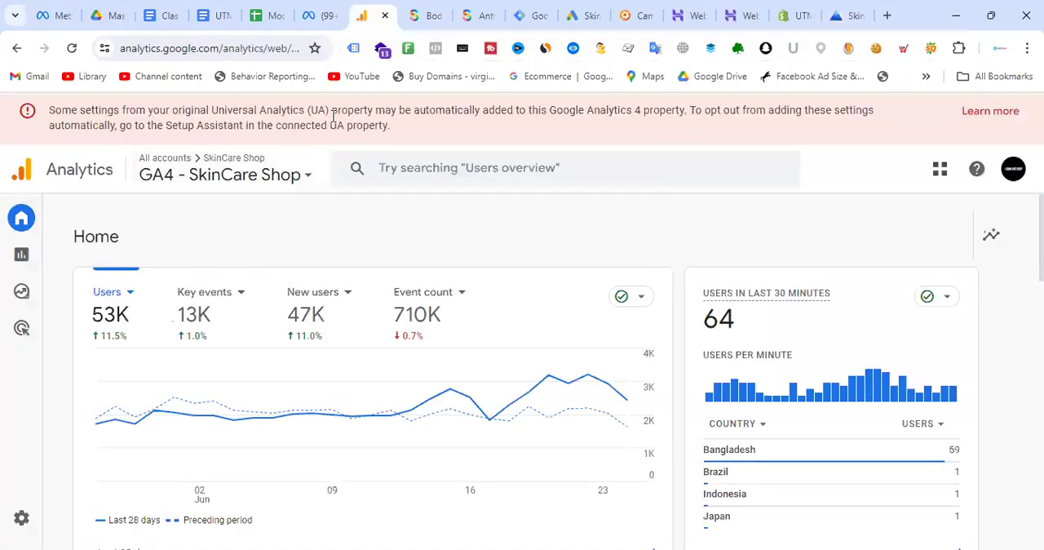
{"action": "left_click", "coordinate": [846, 8]}
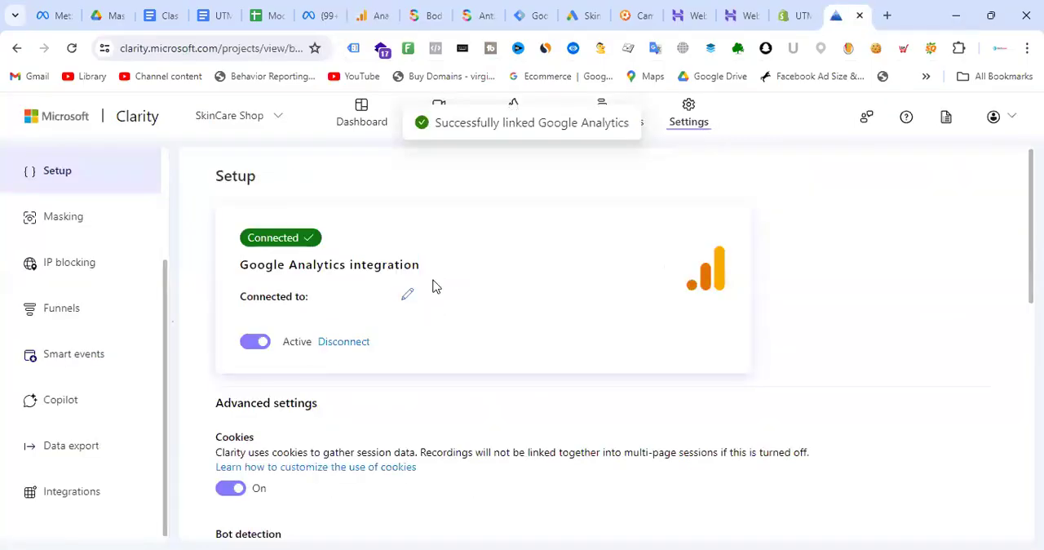
{"action": "left_click", "coordinate": [377, 9]}
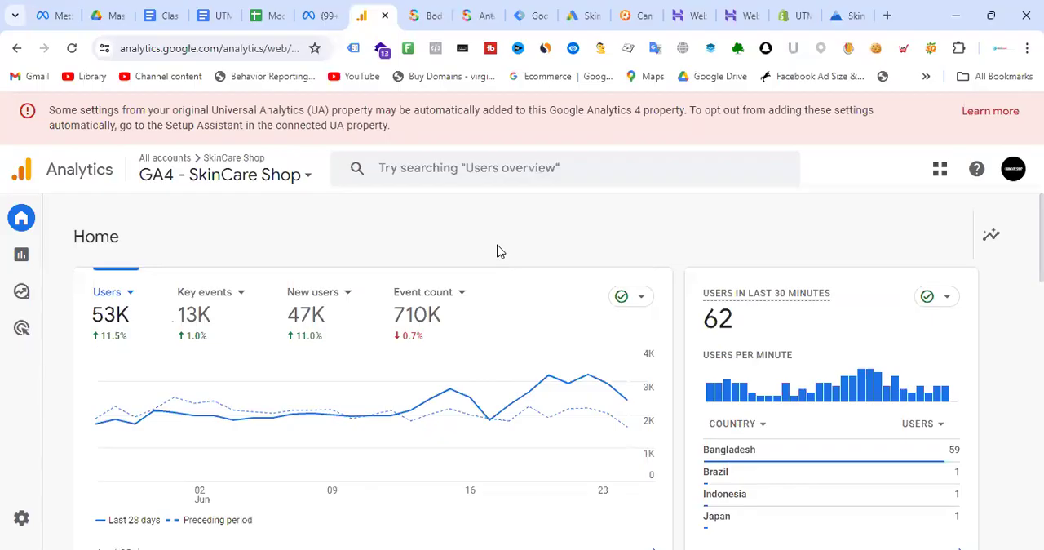
{"action": "left_click", "coordinate": [852, 12]}
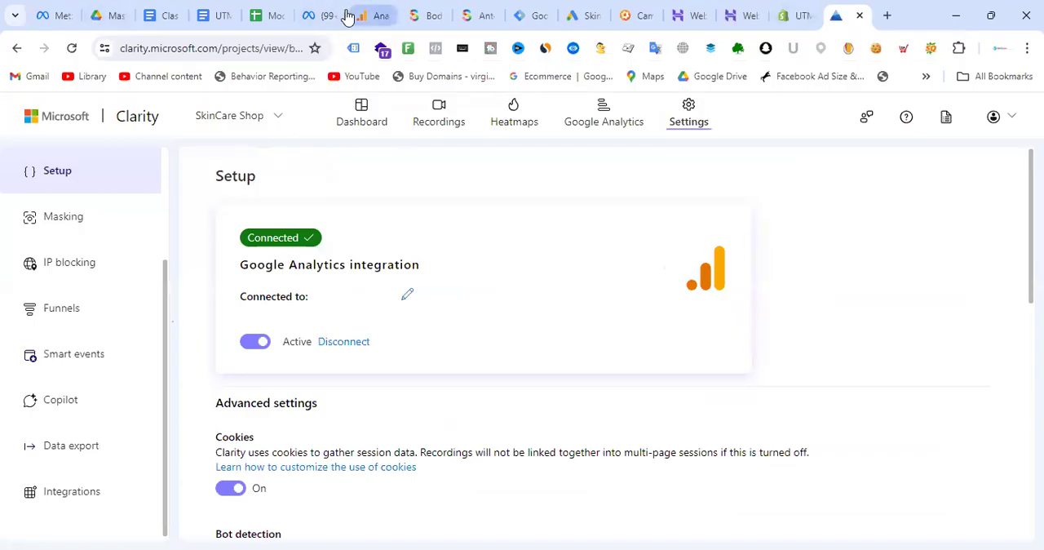
{"action": "left_click", "coordinate": [270, 12]}
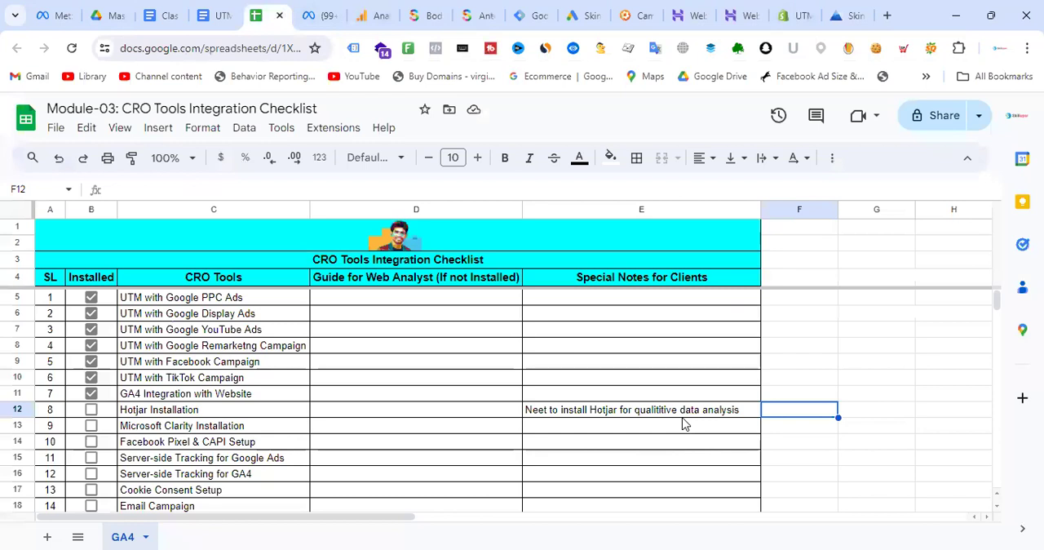
{"action": "left_click", "coordinate": [855, 11]}
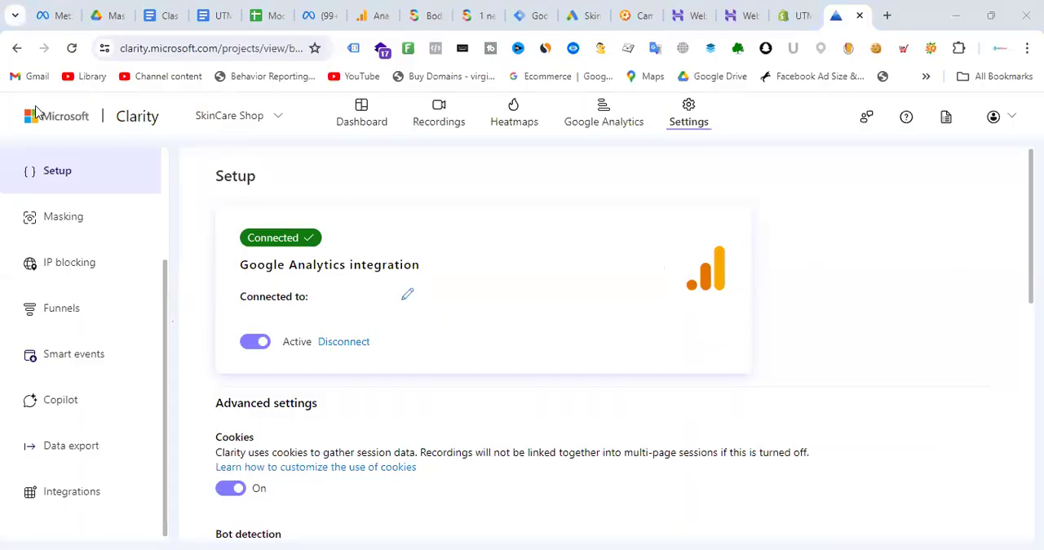
{"action": "left_click", "coordinate": [1005, 119]}
{"action": "left_click", "coordinate": [699, 177]}
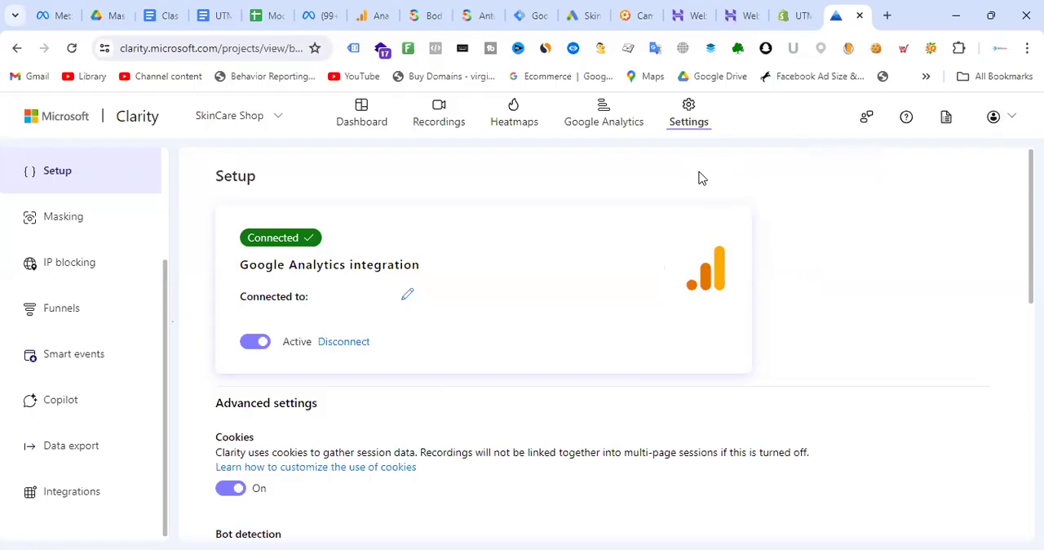
{"action": "left_click", "coordinate": [522, 9]}
{"action": "left_click", "coordinate": [376, 10]}
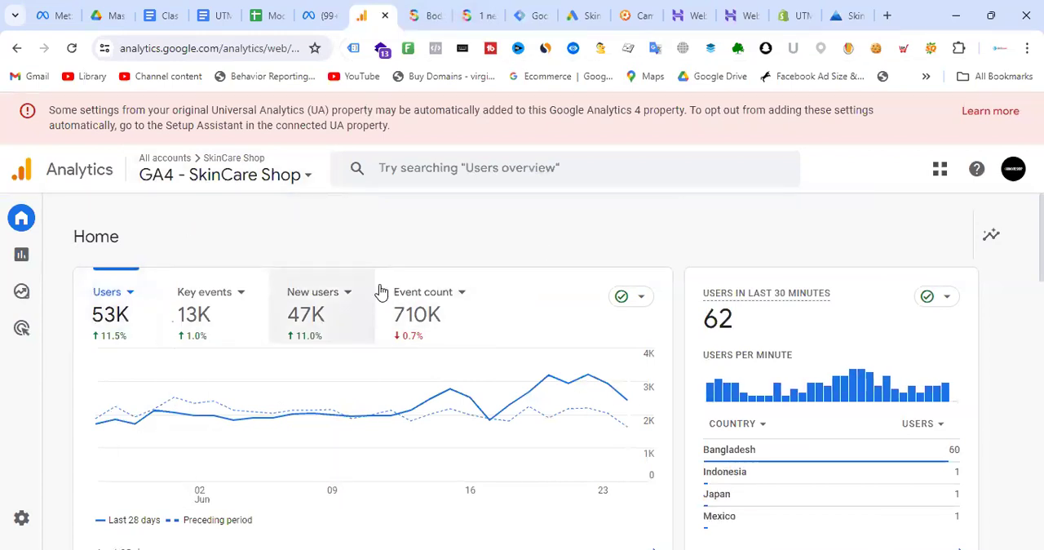
{"action": "left_click", "coordinate": [836, 11]}
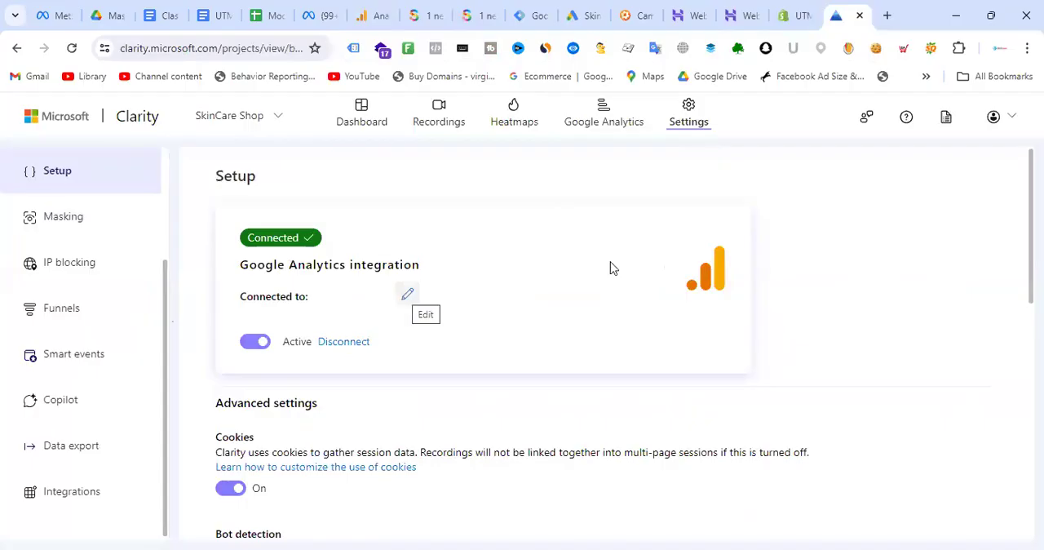
- Mark Microsoft Clarity Installation and Facebook Pixel & CAPI Setup as installed in the CRO Tools Integration Checklist
{"action": "left_click", "coordinate": [271, 11]}
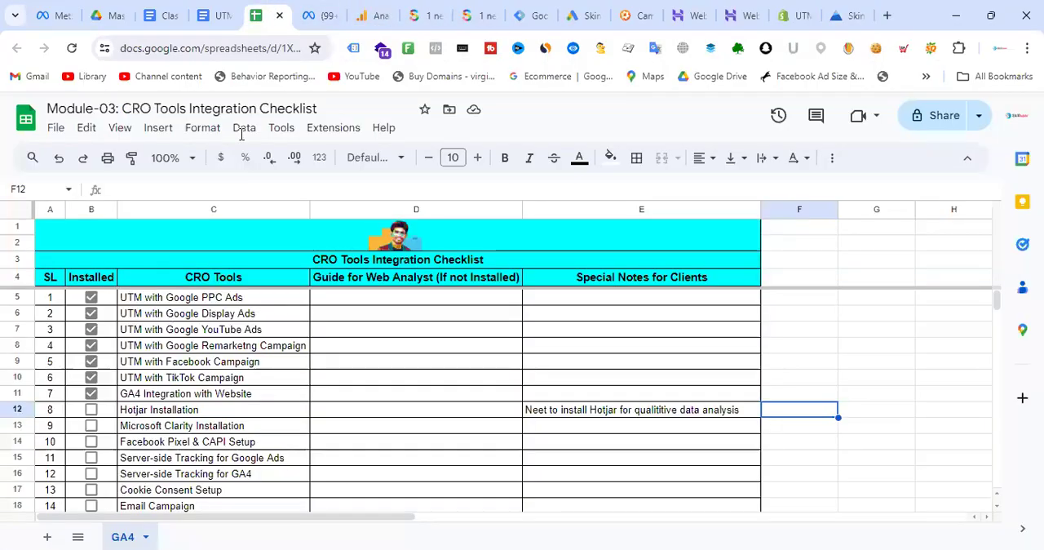
{"action": "left_click", "coordinate": [91, 425]}
{"action": "scroll", "coordinate": [435, 368], "scroll_direction": "down", "scroll_amount": 3}
{"action": "scroll", "coordinate": [223, 410], "scroll_direction": "up", "scroll_amount": 2}
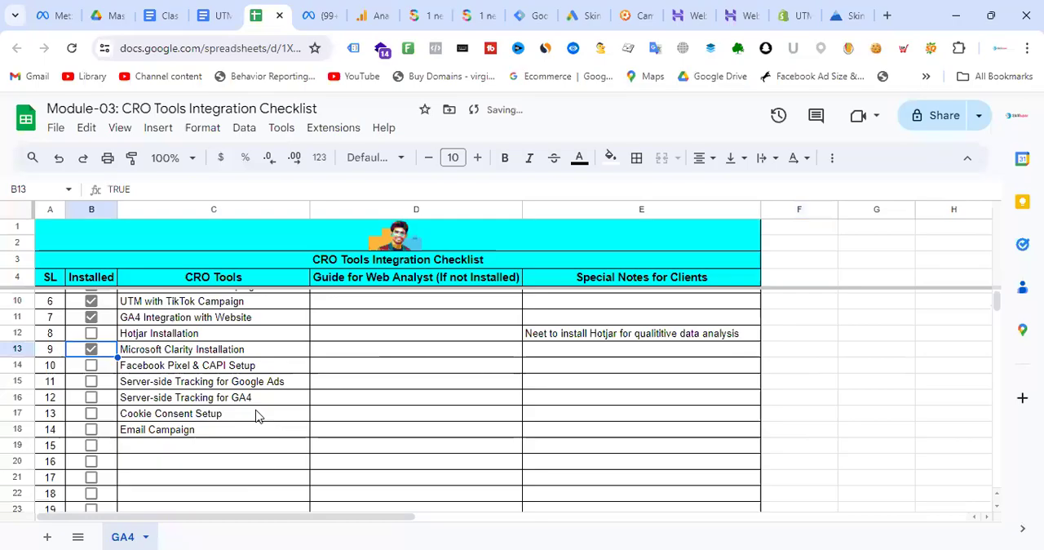
{"action": "left_click", "coordinate": [92, 366]}
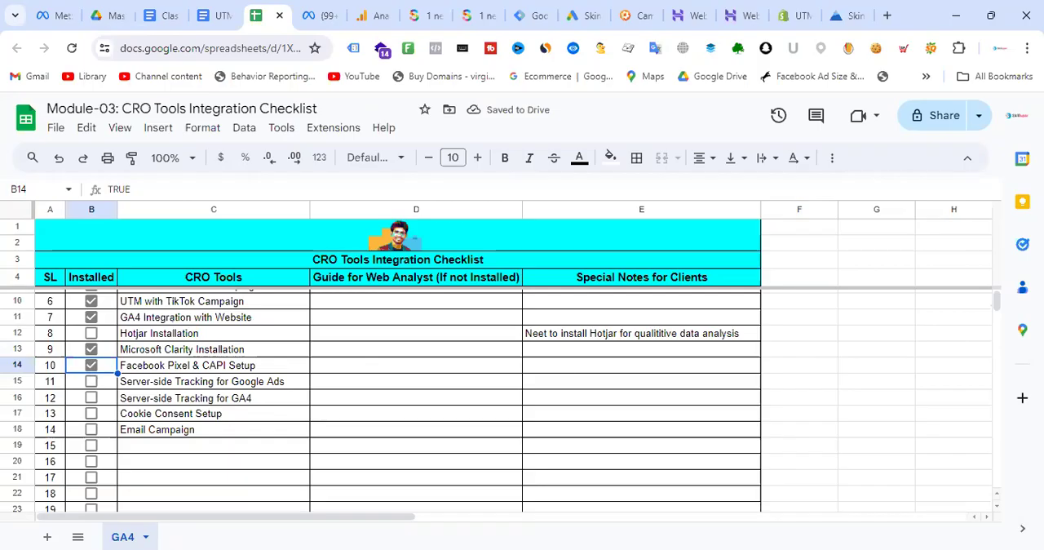
- Check Meta Pixel Helper, the class note's client access list and the Facebook Pixel and GA4 tags in Google Tag Manager, returning to the checklist
{"action": "left_click", "coordinate": [436, 48]}
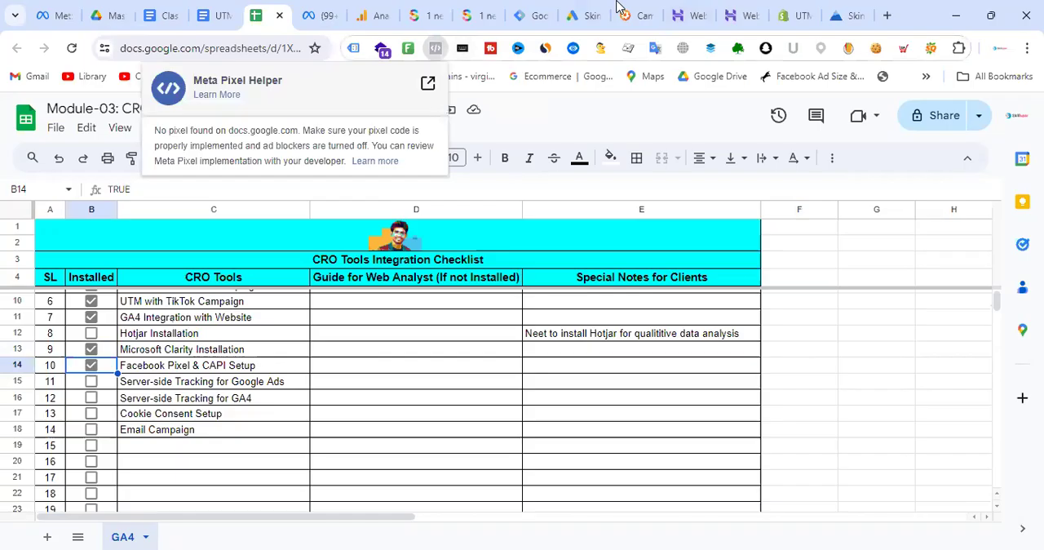
{"action": "left_click", "coordinate": [657, 120]}
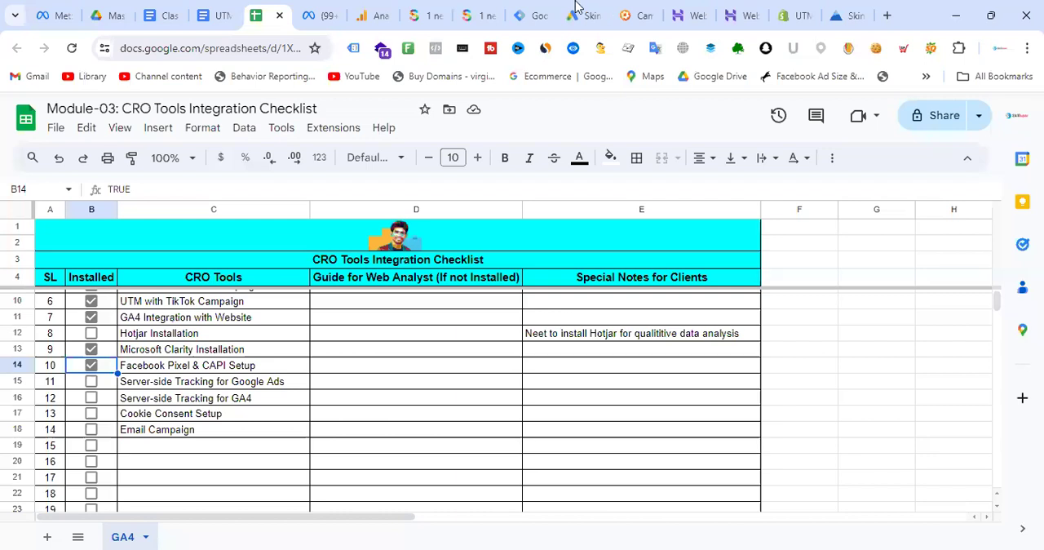
{"action": "left_click", "coordinate": [222, 12]}
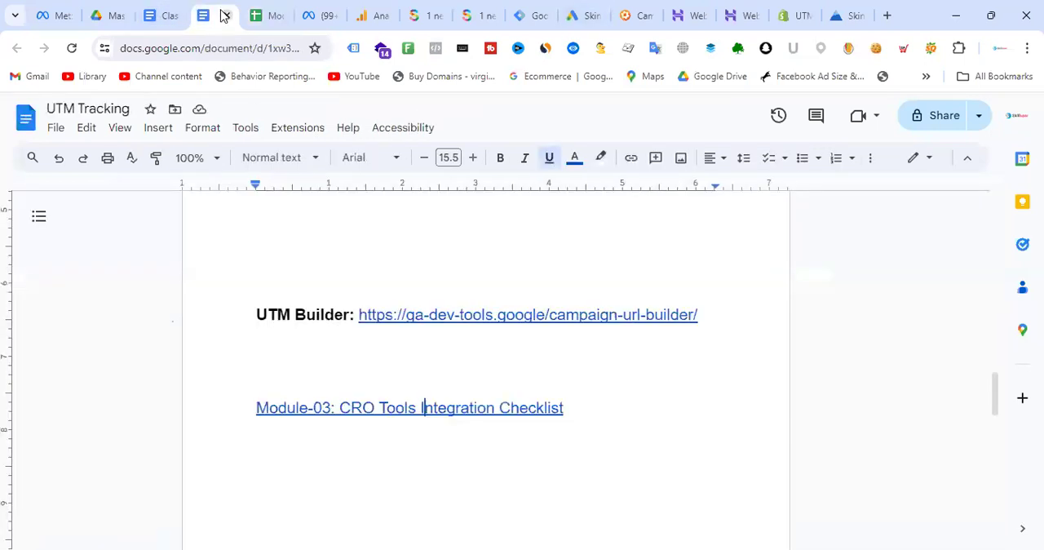
{"action": "left_click", "coordinate": [159, 14]}
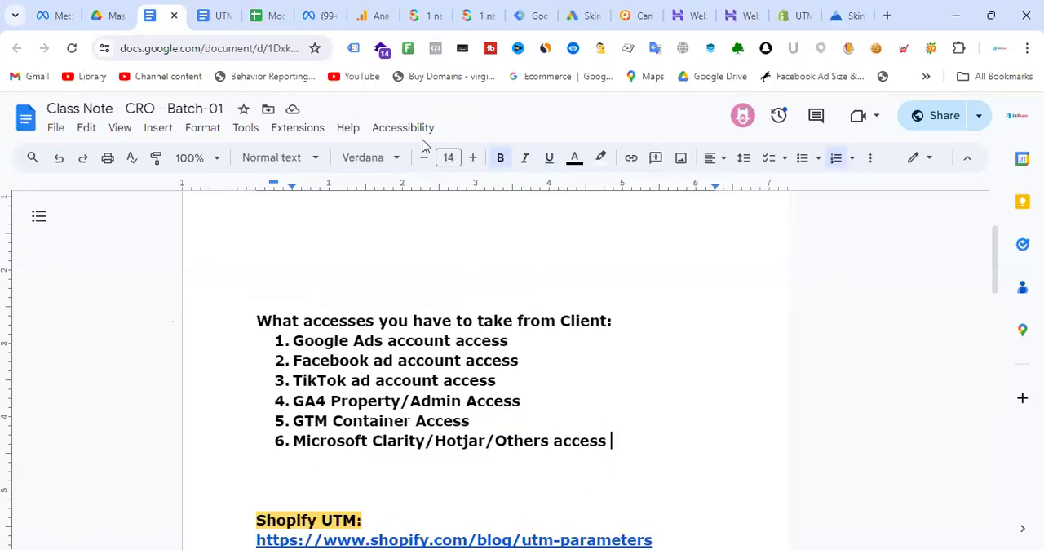
{"action": "left_click", "coordinate": [530, 10]}
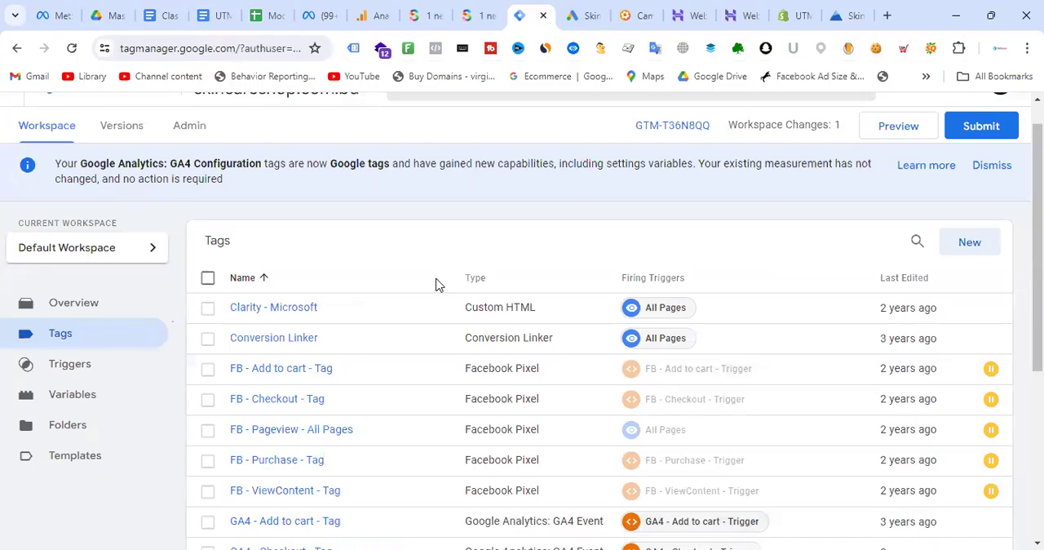
{"action": "scroll", "coordinate": [436, 284], "scroll_direction": "down", "scroll_amount": 3}
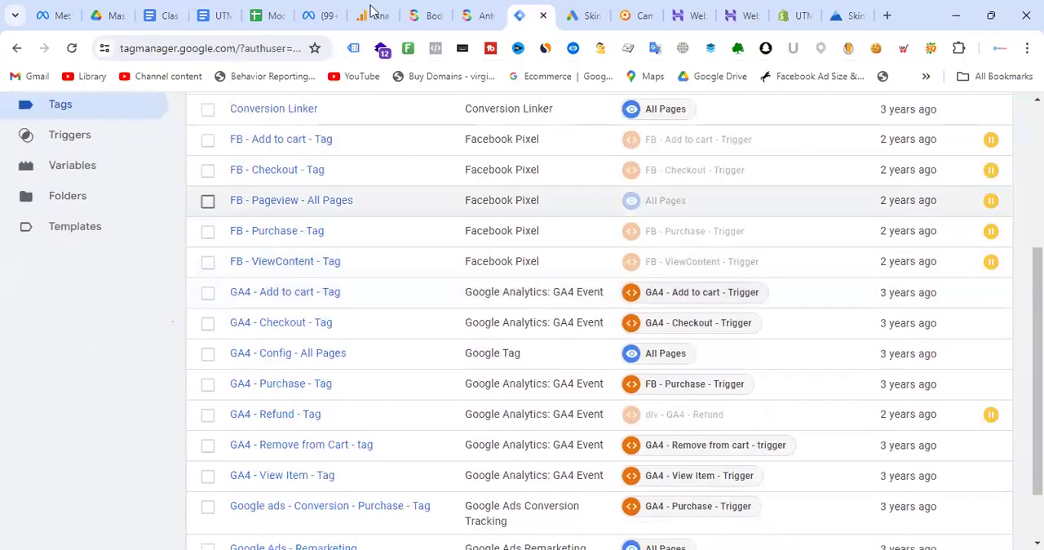
{"action": "left_click", "coordinate": [274, 12]}
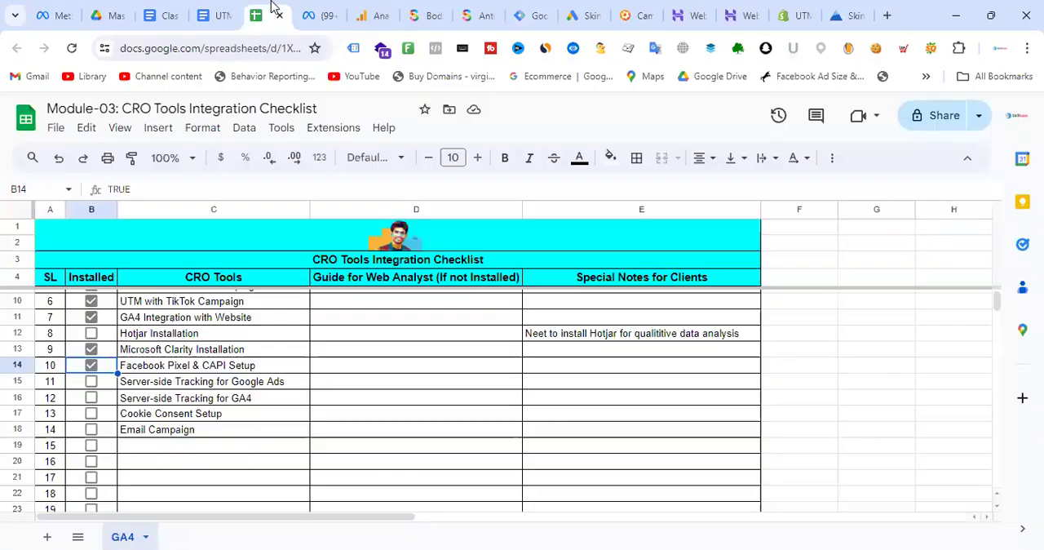
{"action": "left_click", "coordinate": [581, 338]}
{"action": "left_click", "coordinate": [613, 372]}
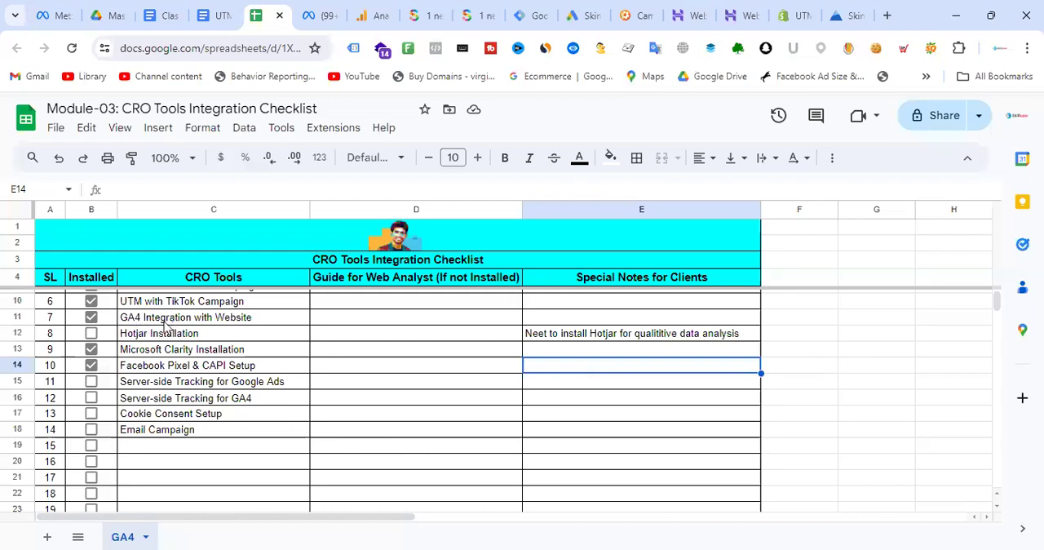
- Change the GA4 entry in the CRO Tools column to "GA4 Integration with all types of tracking"
{"action": "left_click", "coordinate": [200, 318]}
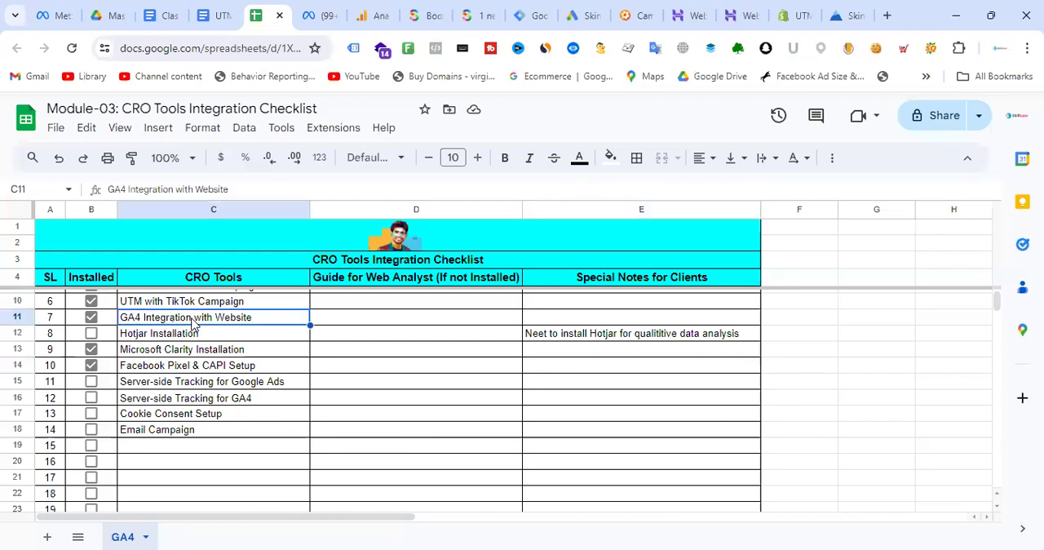
{"action": "double_click", "coordinate": [214, 318]}
{"action": "left_click_drag", "start_coordinate": [212, 318], "coordinate": [275, 319]}
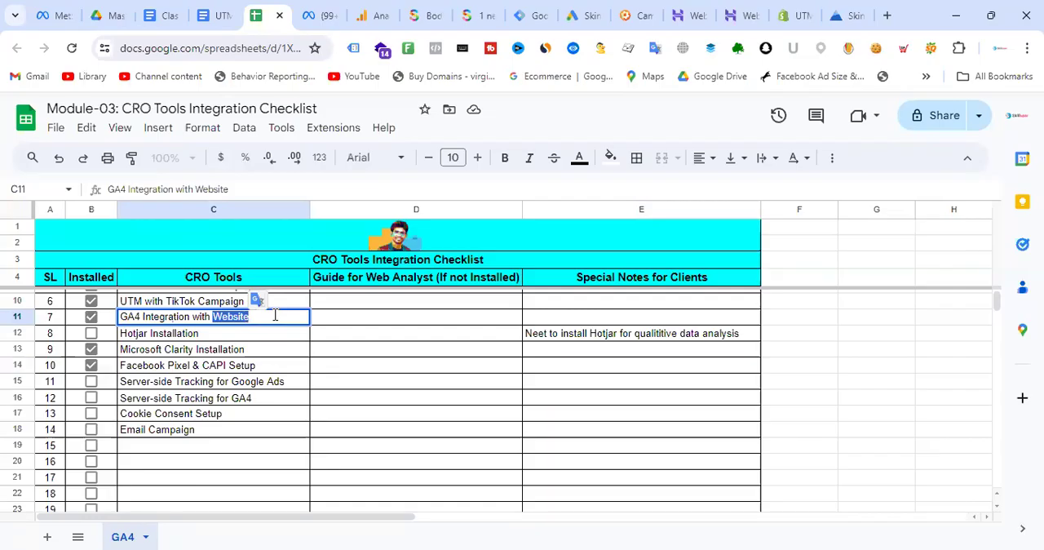
{"action": "type", "text": "all type tracking"}
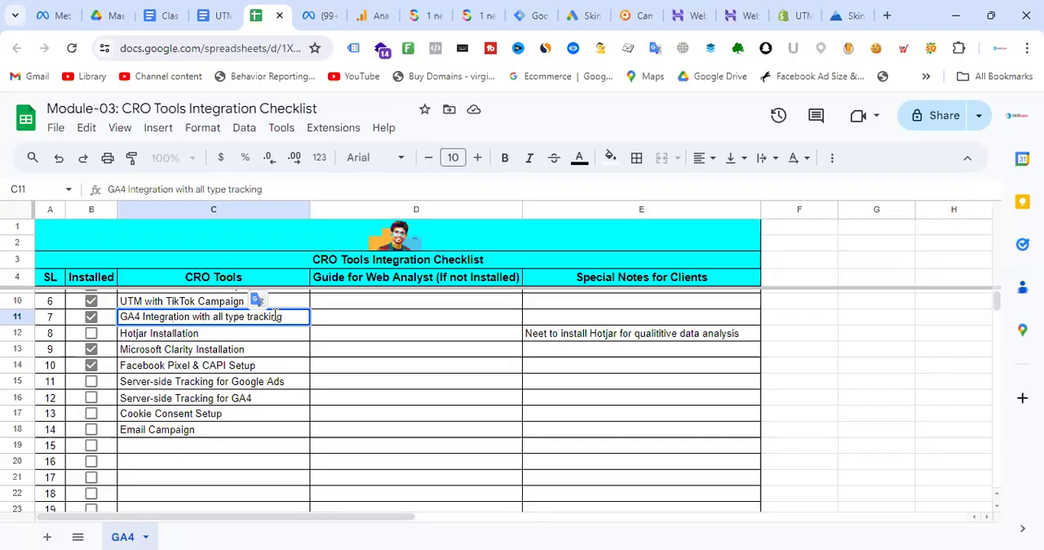
{"action": "left_click", "coordinate": [246, 317]}
{"action": "type", "text": "s "}
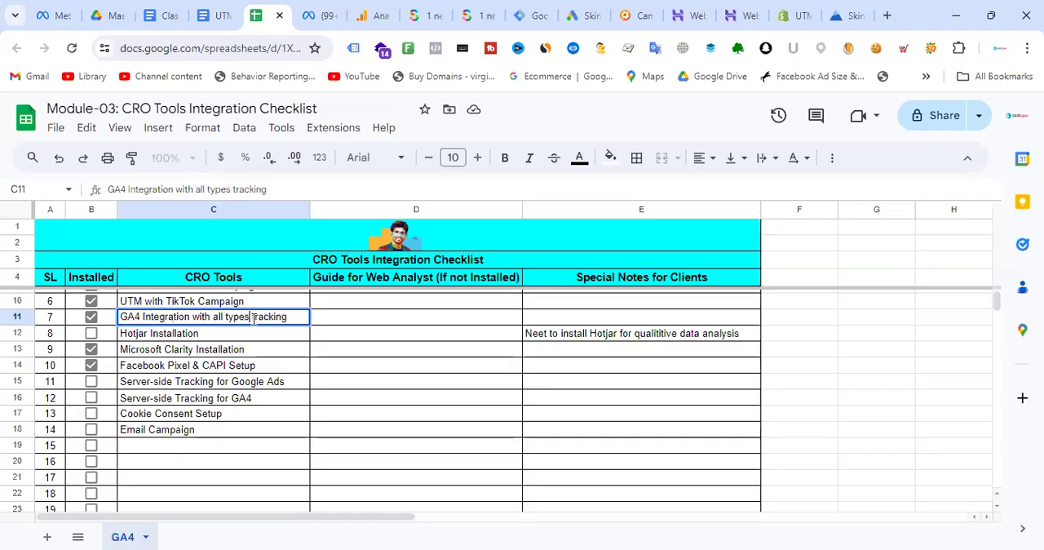
{"action": "type", "text": "of"}
{"action": "left_click", "coordinate": [373, 354]}
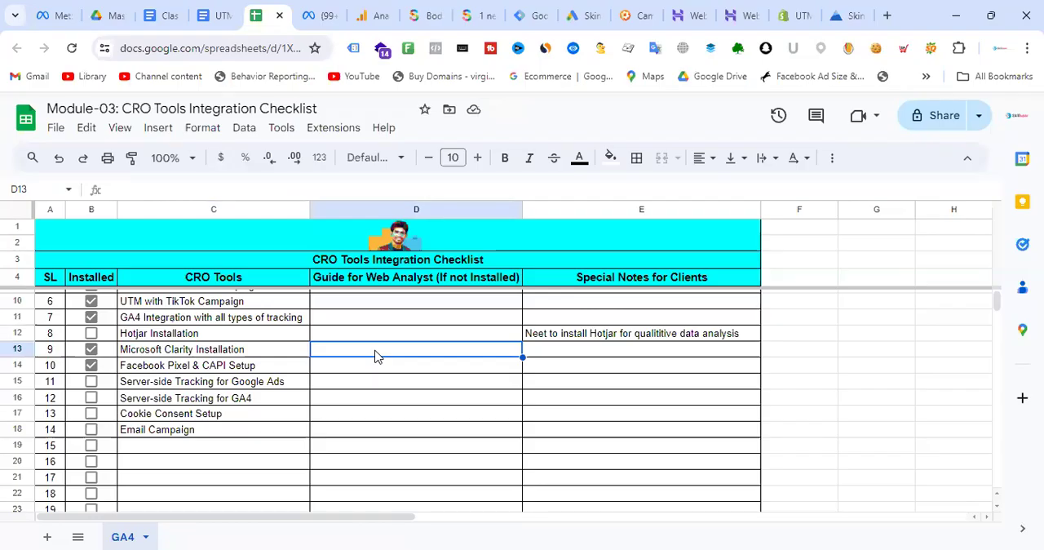
{"action": "left_click", "coordinate": [260, 352]}
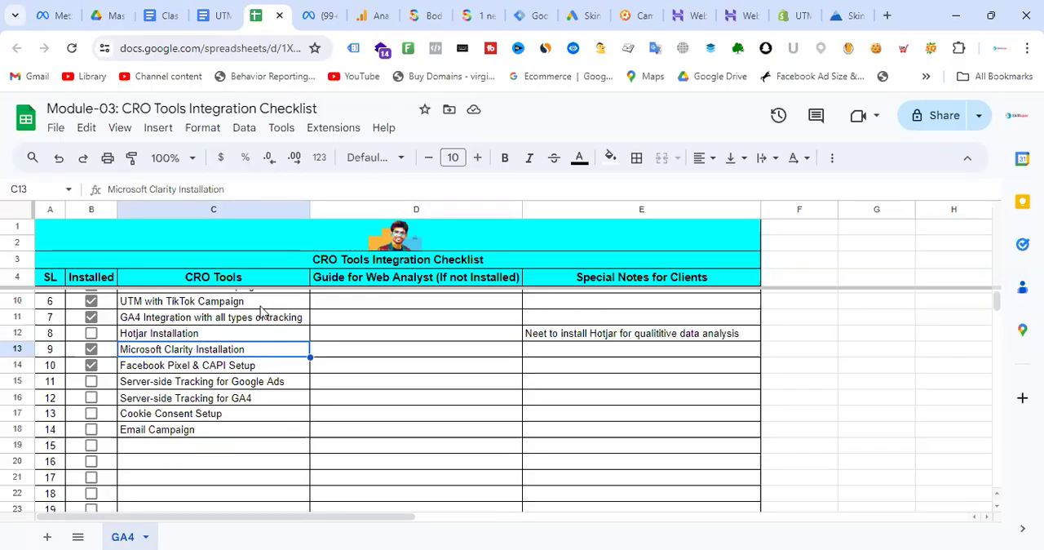
{"action": "left_click", "coordinate": [261, 314]}
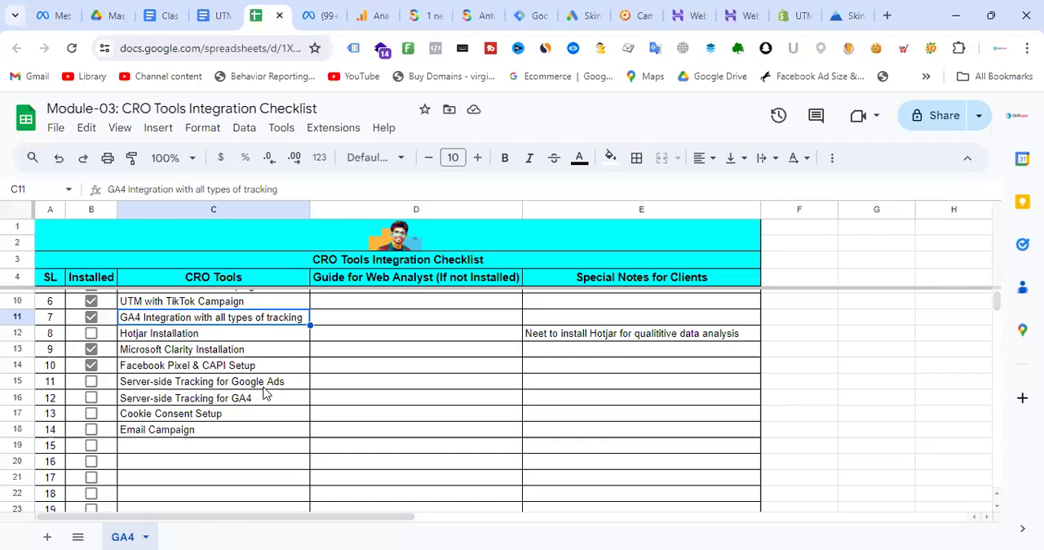
{"action": "left_click", "coordinate": [403, 397]}
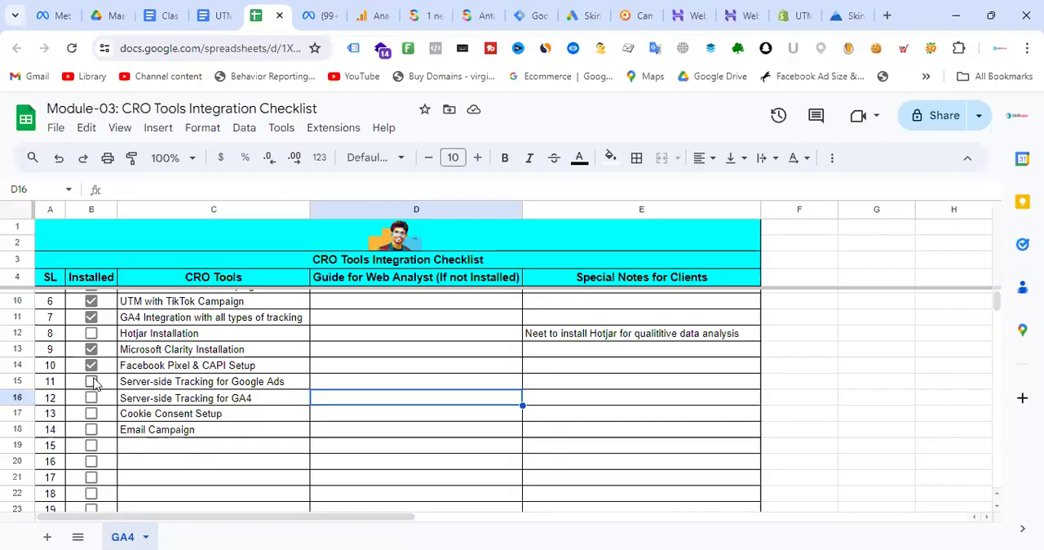
- Add "Google Ads Conversion Tracking" as item 15 in the CRO Tools column and mark it as installed
{"action": "scroll", "coordinate": [256, 409], "scroll_direction": "up", "scroll_amount": 1}
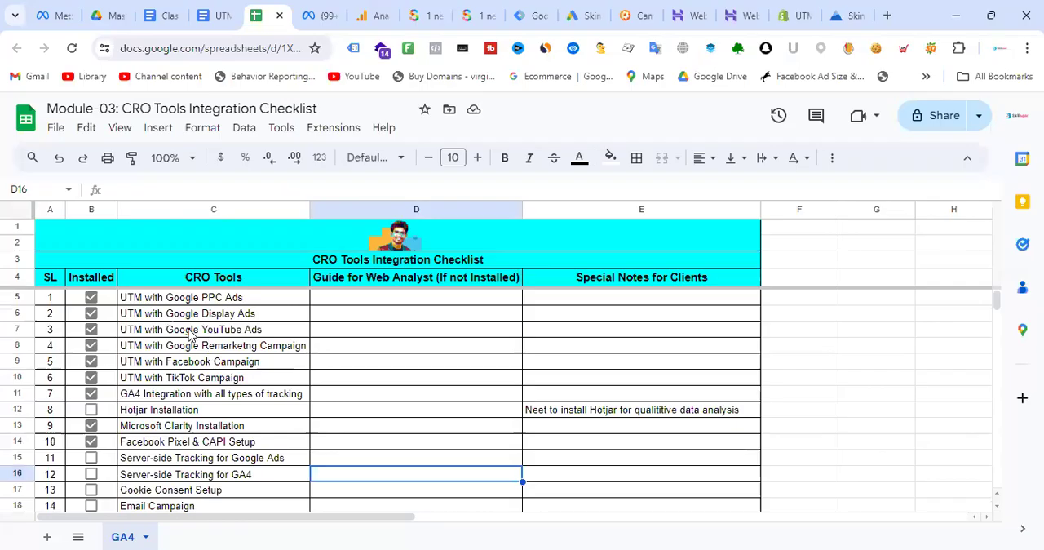
{"action": "scroll", "coordinate": [230, 352], "scroll_direction": "down", "scroll_amount": 2}
{"action": "left_click", "coordinate": [155, 369]}
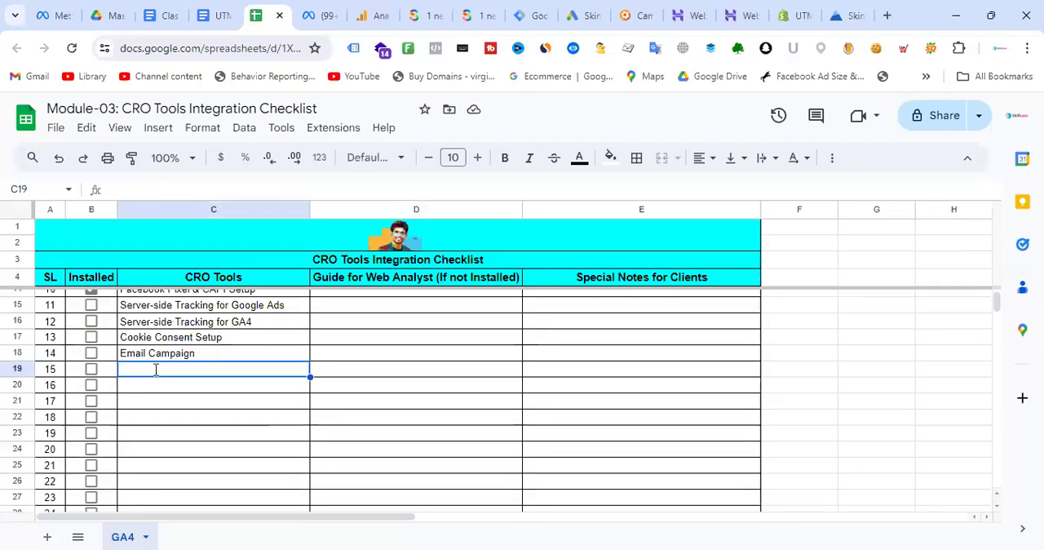
{"action": "type", "text": "Google Ads"}
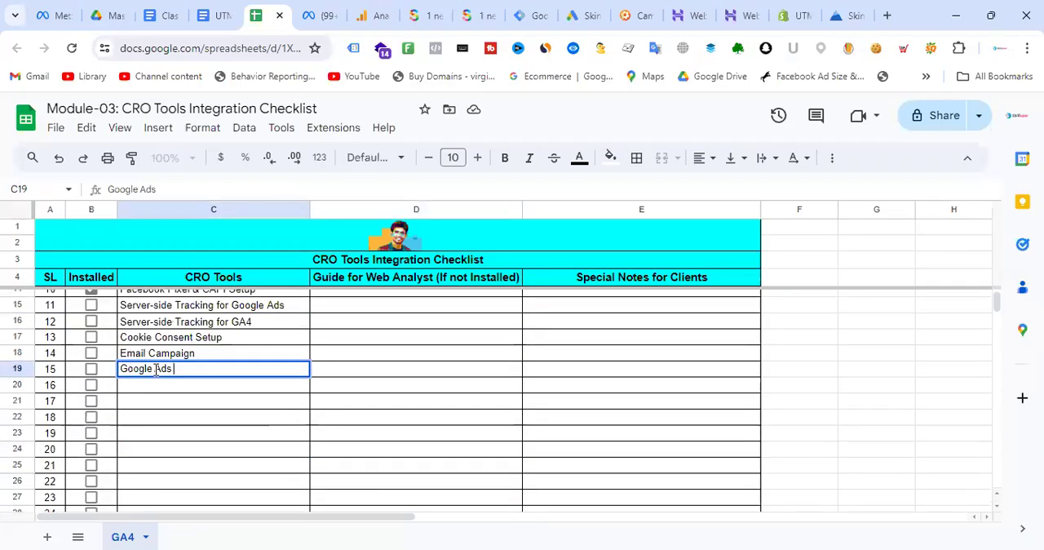
{"action": "type", "text": " Convers"}
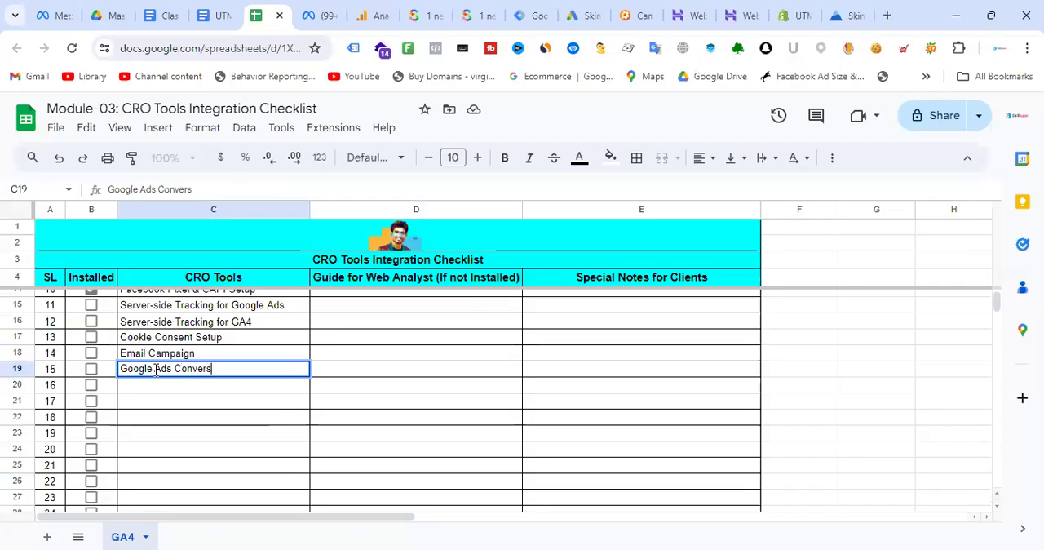
{"action": "type", "text": "ion Tracking"}
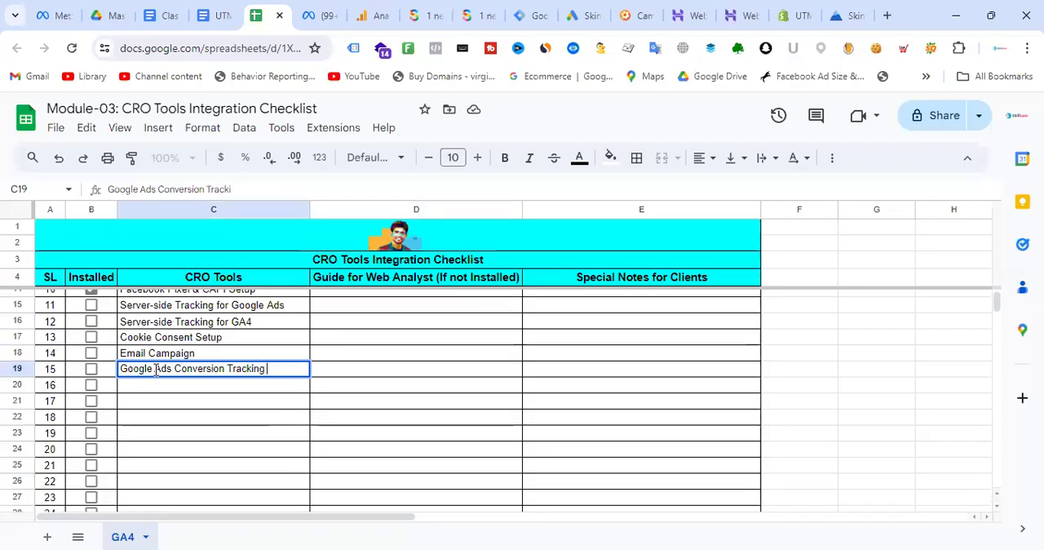
{"action": "left_click", "coordinate": [448, 357]}
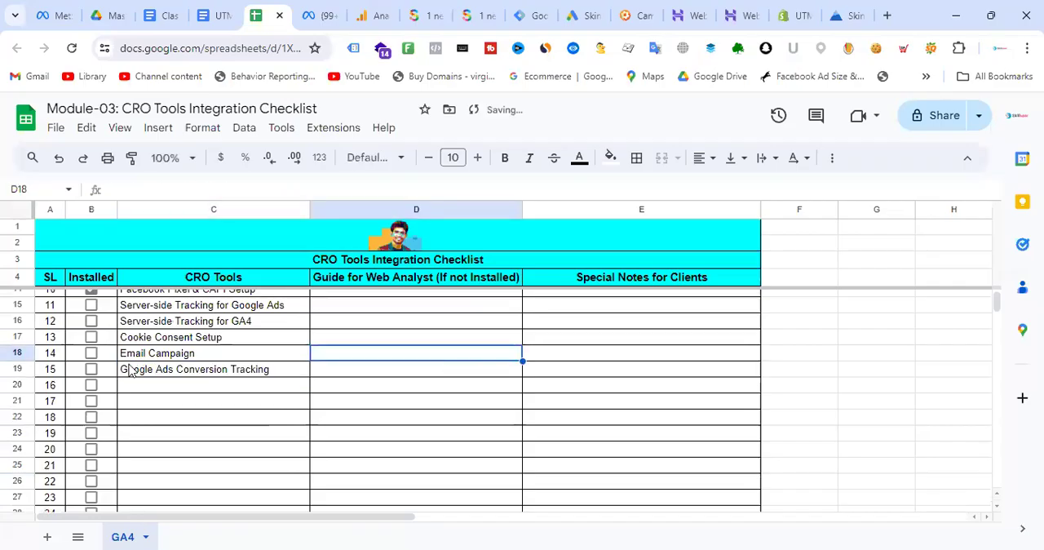
{"action": "left_click", "coordinate": [91, 369]}
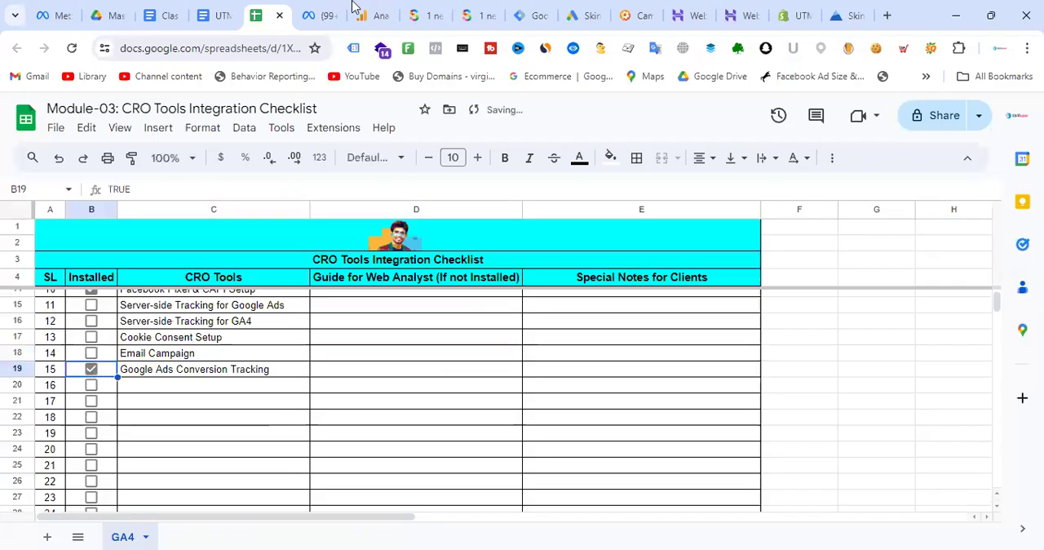
- Check the tags in Google Tag Manager and the client access list in the class note, returning to the checklist
{"action": "left_click", "coordinate": [526, 14]}
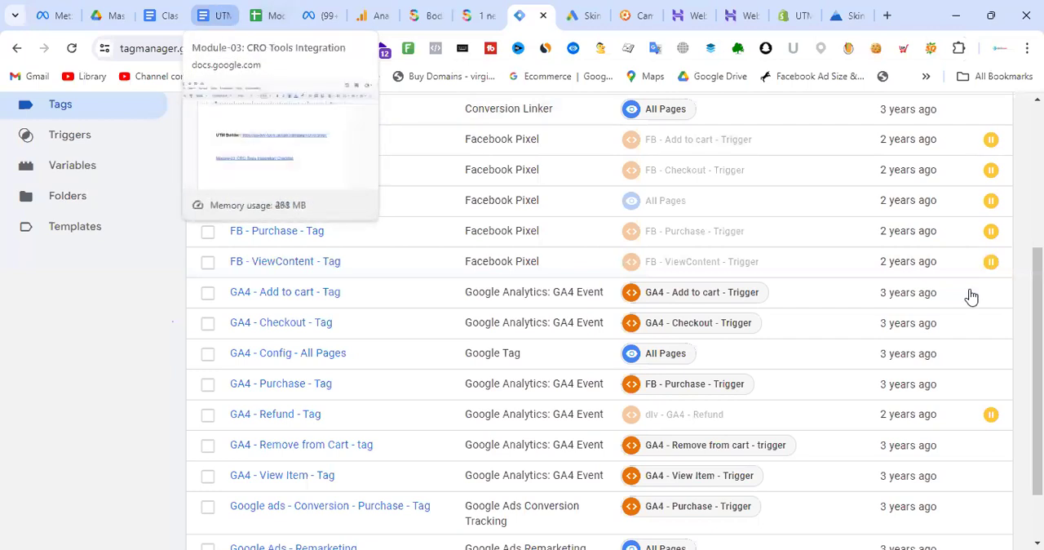
{"action": "left_click", "coordinate": [160, 16]}
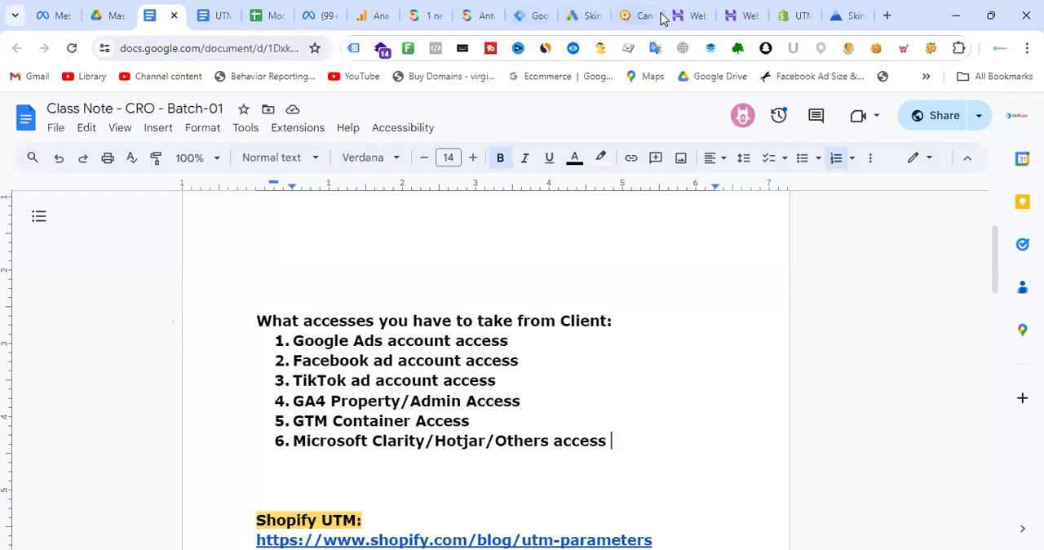
{"action": "left_click", "coordinate": [273, 13]}
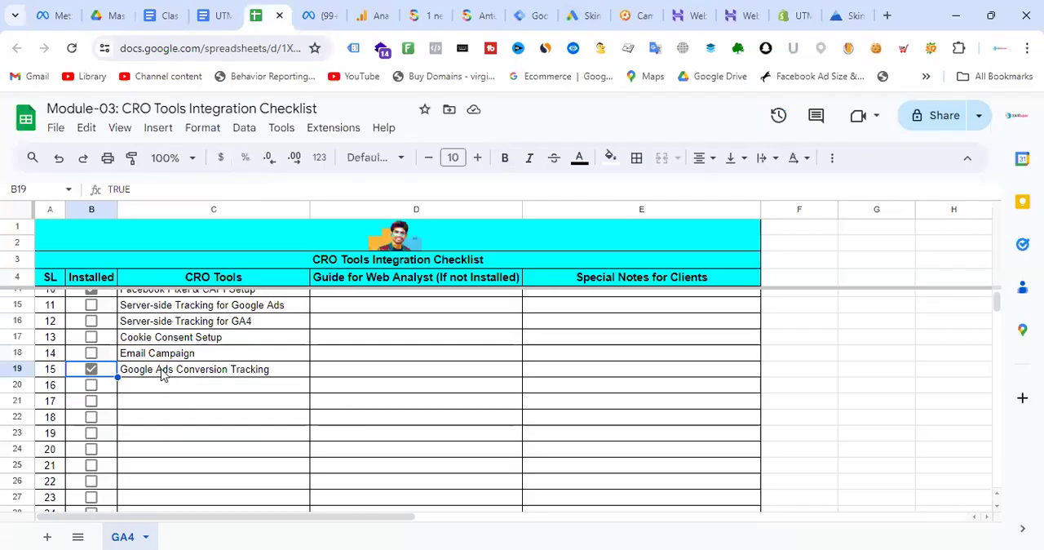
- Mark Email Campaign, Server-side Tracking for Google Ads, Server-side Tracking for GA4 and Cookie Consent Setup as installed
{"action": "left_click", "coordinate": [91, 352]}
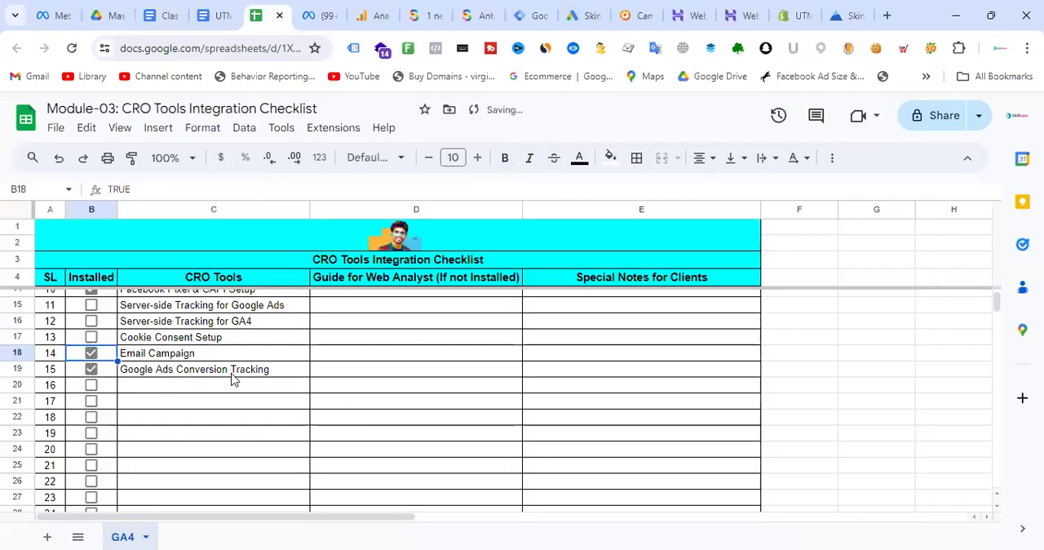
{"action": "scroll", "coordinate": [232, 377], "scroll_direction": "up", "scroll_amount": 2}
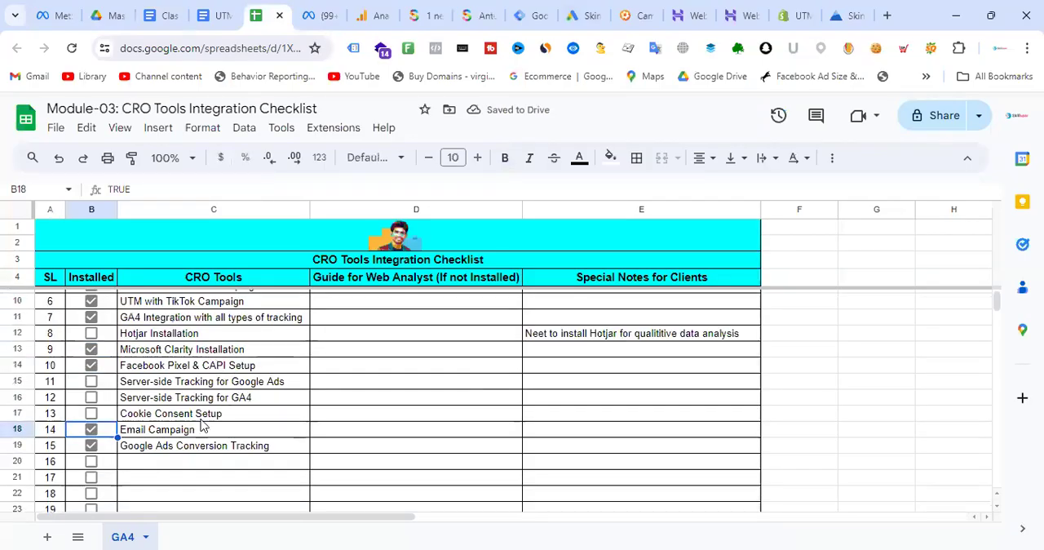
{"action": "left_click", "coordinate": [91, 382]}
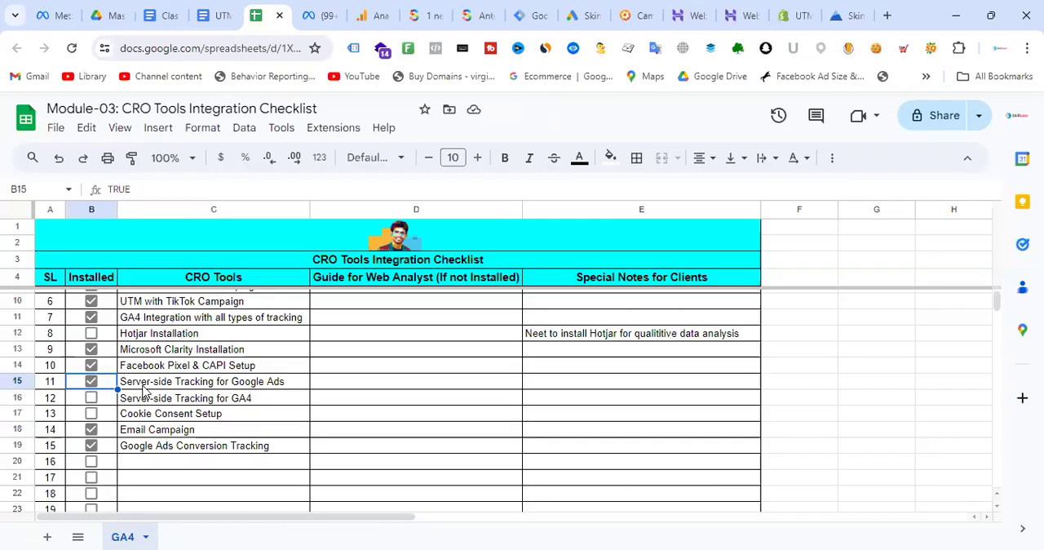
{"action": "left_click", "coordinate": [91, 399]}
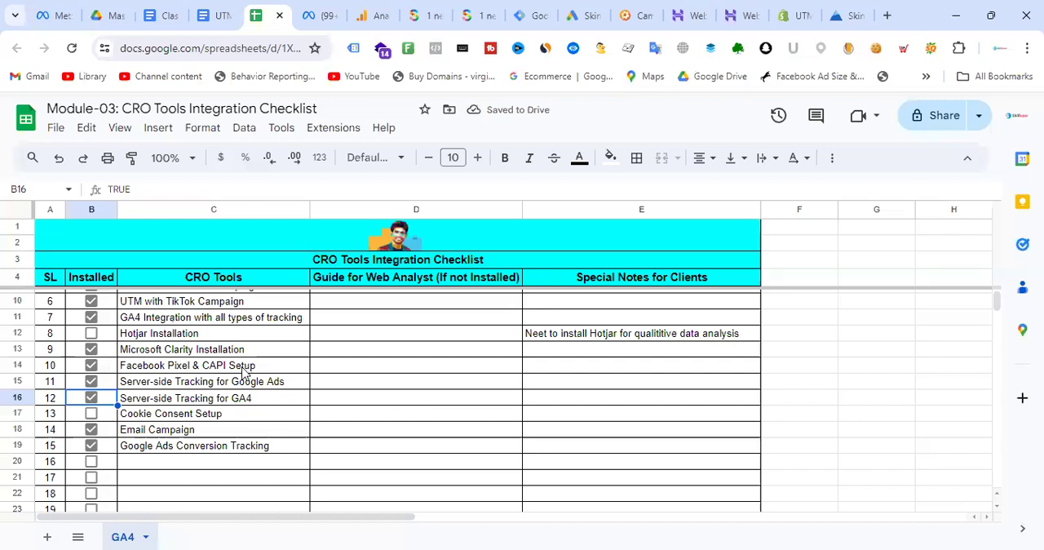
{"action": "left_click", "coordinate": [92, 414]}
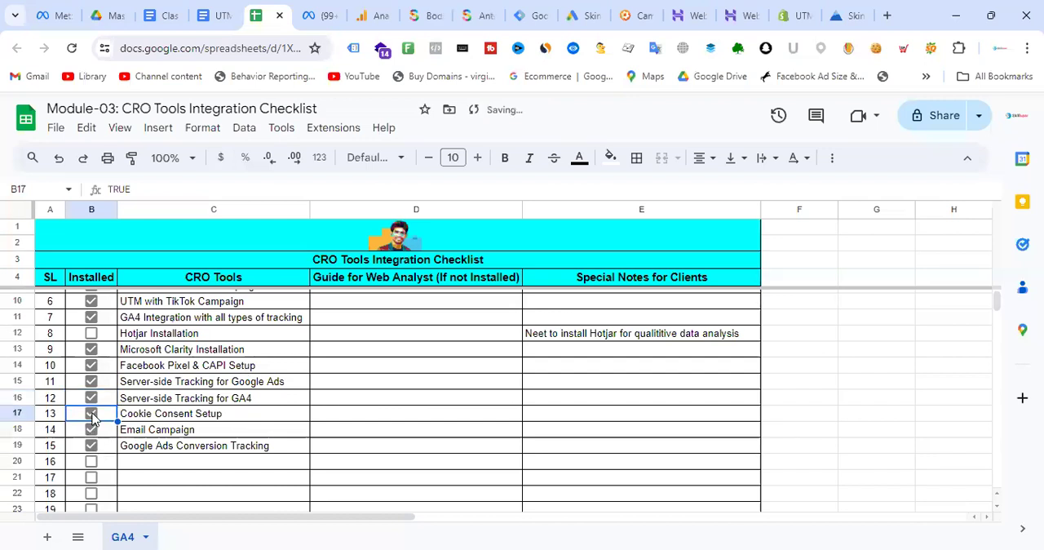
{"action": "left_click", "coordinate": [246, 416]}
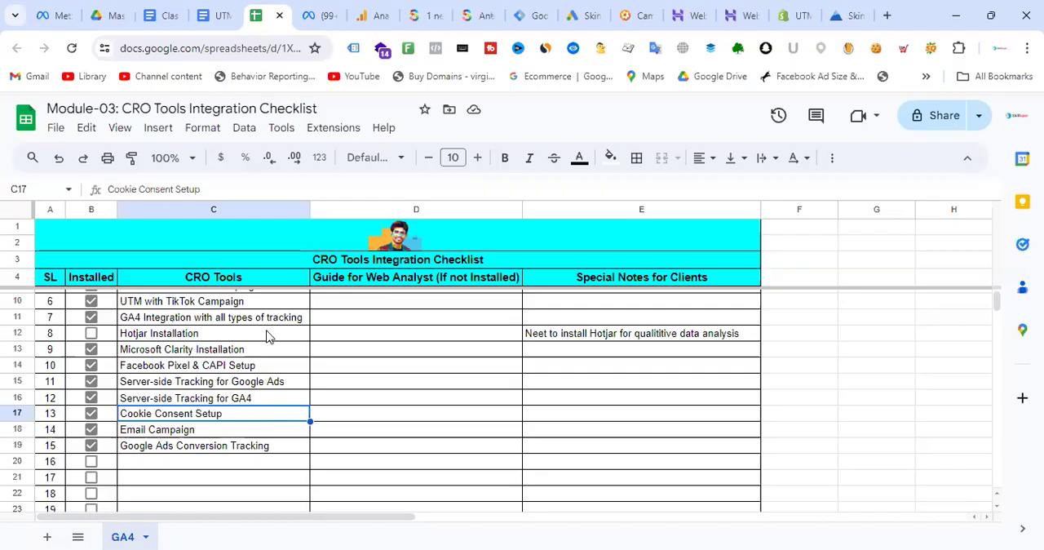
- Review the checklist's CRO tools and the special client note for Hotjar Installation
{"action": "scroll", "coordinate": [269, 336], "scroll_direction": "up", "scroll_amount": 1}
{"action": "scroll", "coordinate": [263, 318], "scroll_direction": "down", "scroll_amount": 1}
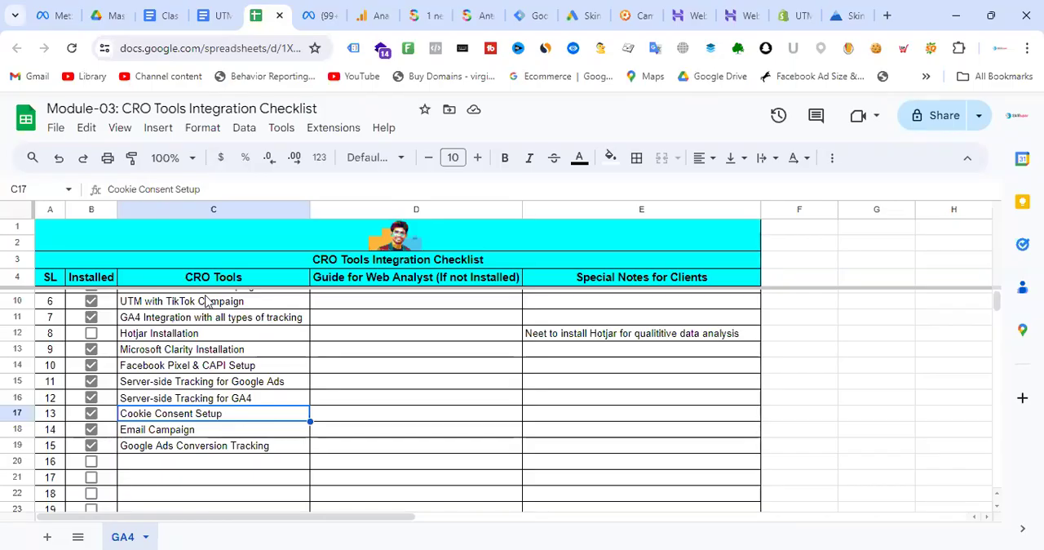
{"action": "scroll", "coordinate": [263, 383], "scroll_direction": "up", "scroll_amount": 2}
{"action": "scroll", "coordinate": [262, 383], "scroll_direction": "down", "scroll_amount": 5}
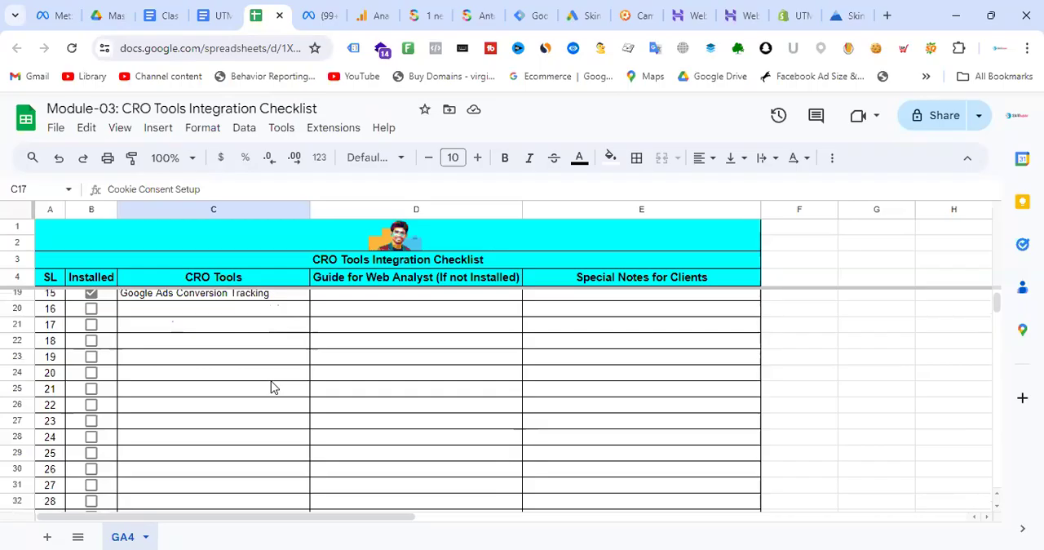
{"action": "scroll", "coordinate": [273, 387], "scroll_direction": "up", "scroll_amount": 5}
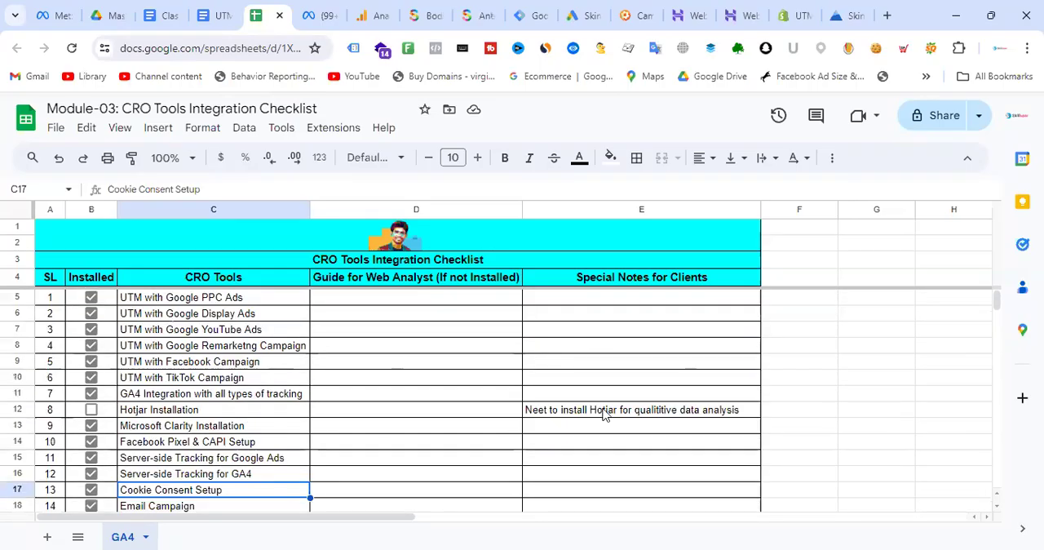
{"action": "left_click", "coordinate": [629, 416]}
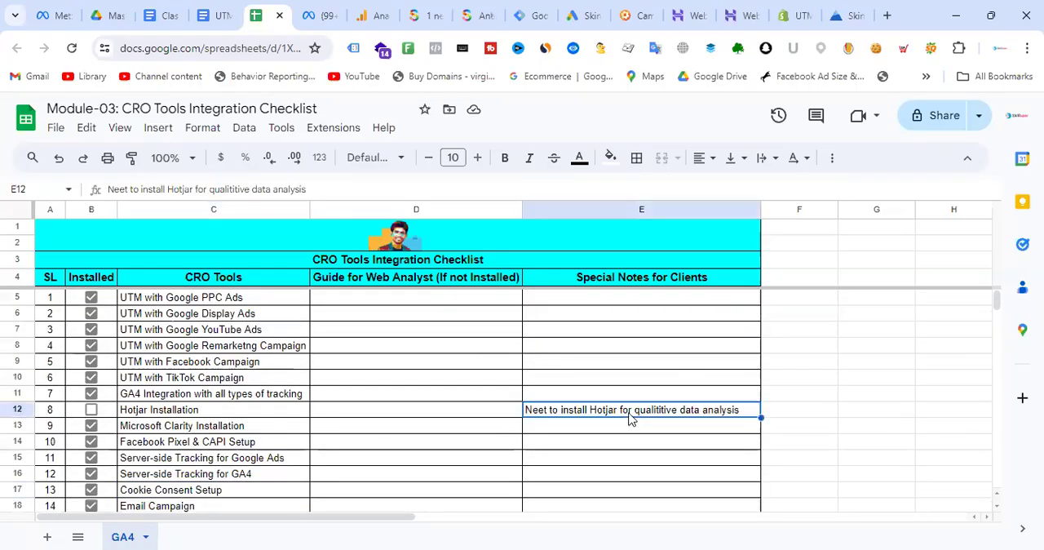
{"action": "scroll", "coordinate": [571, 340], "scroll_direction": "down", "scroll_amount": 2}
{"action": "scroll", "coordinate": [618, 328], "scroll_direction": "up", "scroll_amount": 2}
- Enter "All ok" as the special client note for both UTM with Google PPC Ads and UTM with Google Display Ads
{"action": "left_click", "coordinate": [642, 302]}
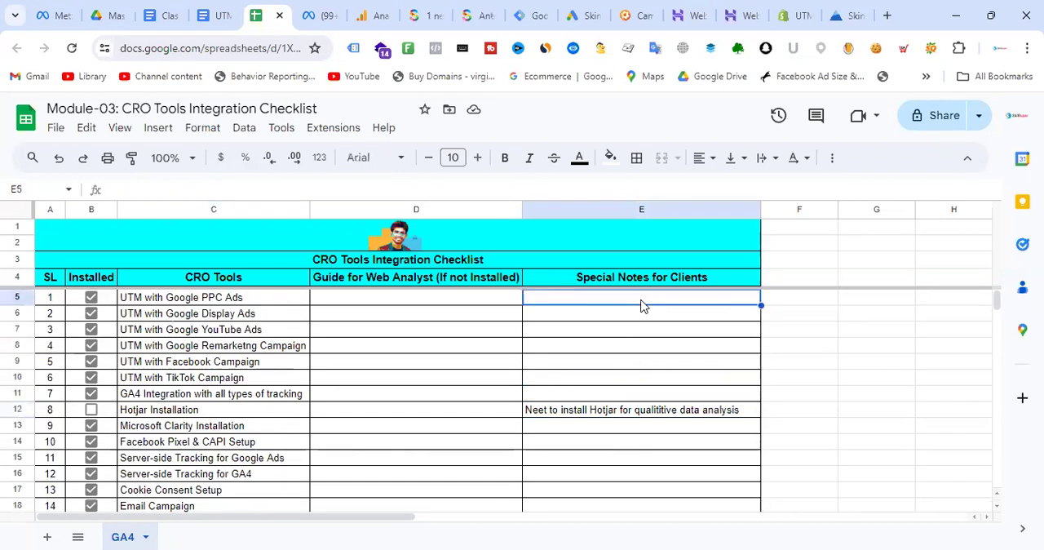
{"action": "type", "text": "All ok"}
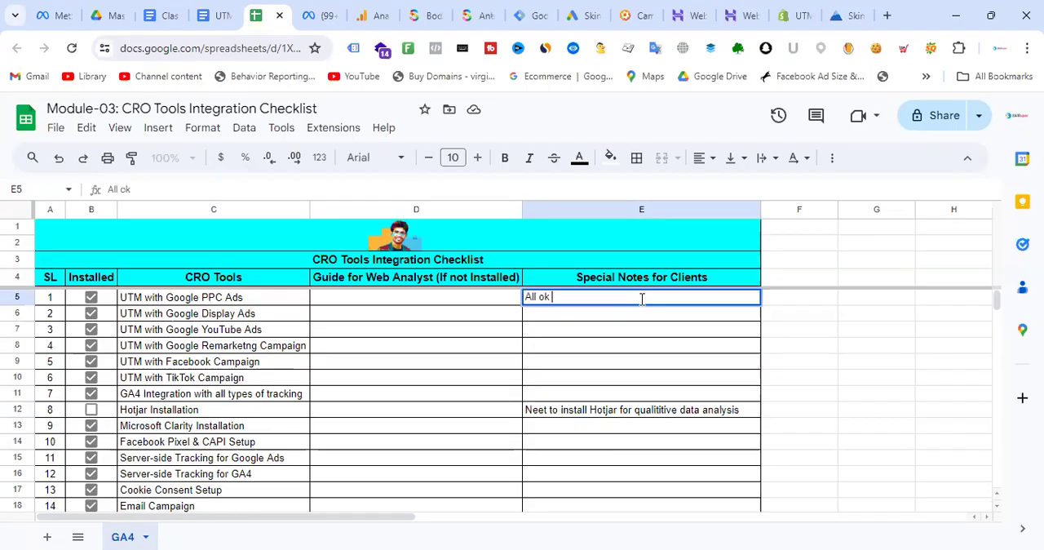
{"action": "left_click", "coordinate": [571, 316]}
{"action": "type", "text": "Al"}
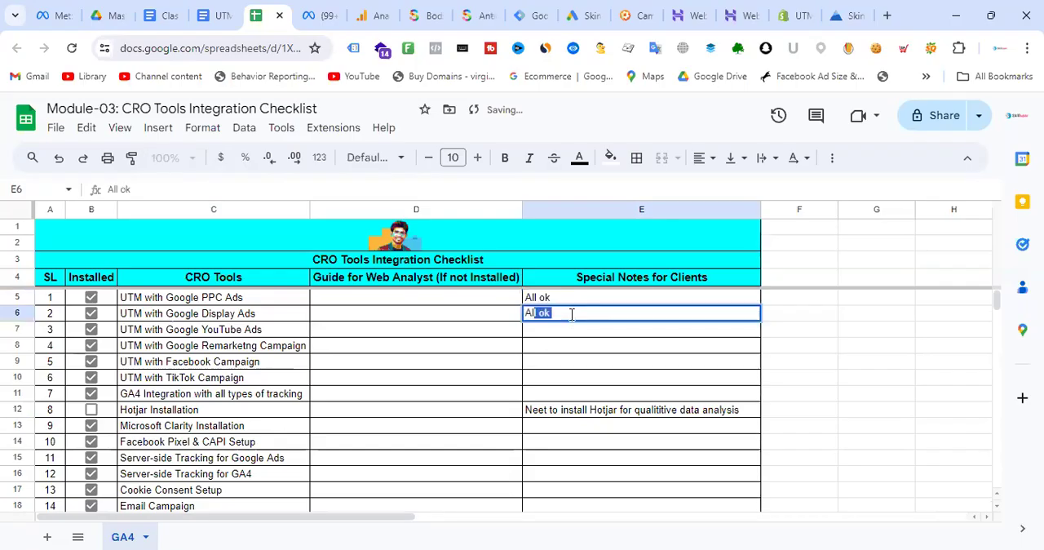
{"action": "type", "text": "lok"}
{"action": "key", "text": "BackSpace"}
{"action": "type", "text": "ok"}
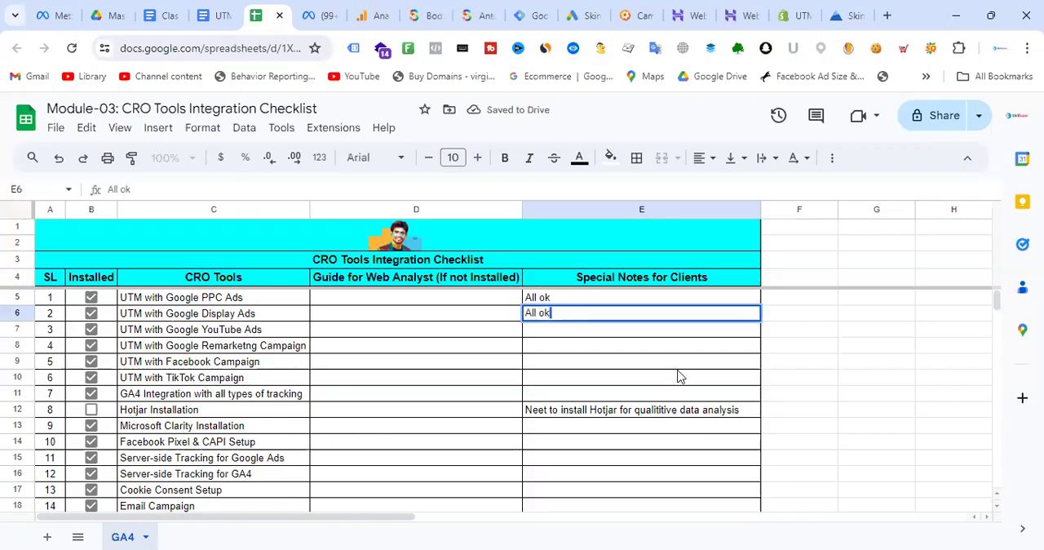
{"action": "left_click", "coordinate": [680, 376]}
{"action": "left_click_drag", "start_coordinate": [545, 300], "coordinate": [585, 318]}
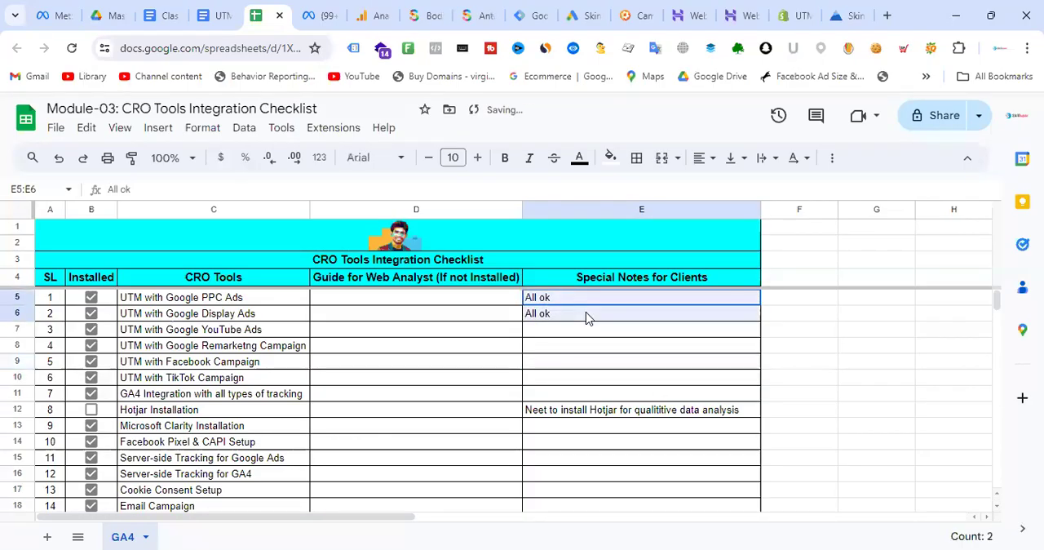
- Fill the Hotjar Installation row's special client note cell with red
{"action": "left_click", "coordinate": [571, 411]}
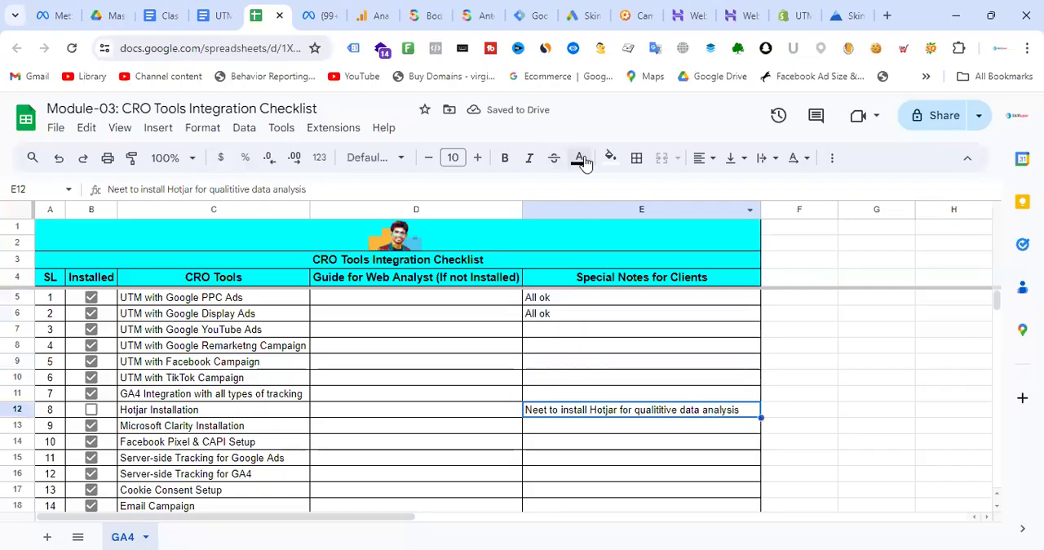
{"action": "left_click", "coordinate": [610, 157]}
{"action": "left_click", "coordinate": [632, 231]}
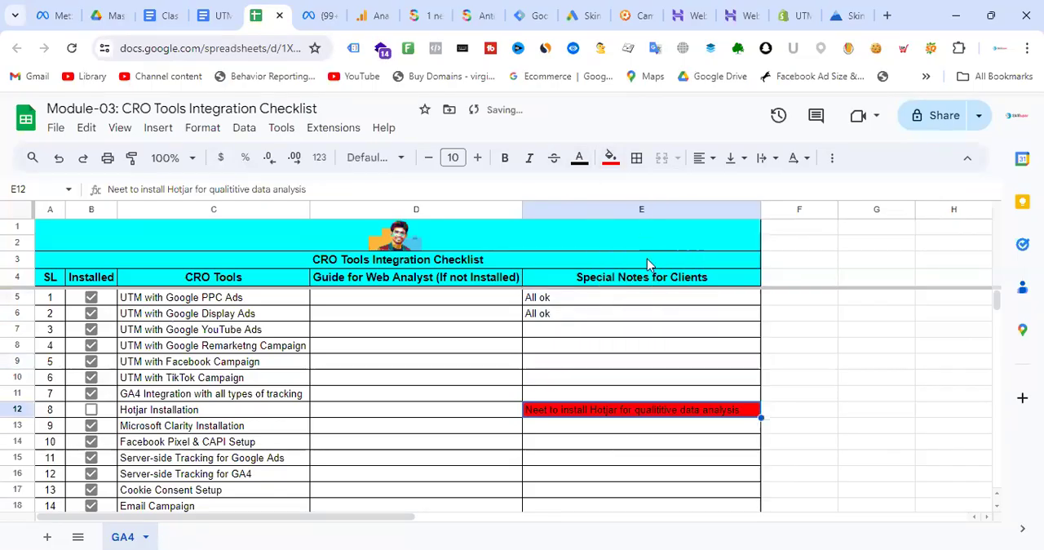
{"action": "left_click", "coordinate": [843, 379]}
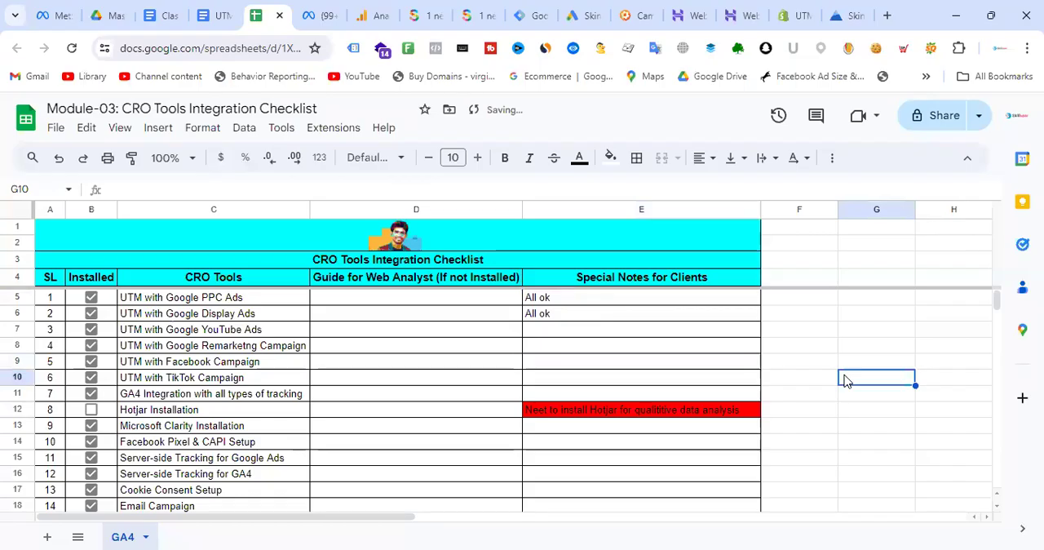
- Review the whole checklist, comparing the installed marks with the guide and special notes columns
{"action": "scroll", "coordinate": [237, 353], "scroll_direction": "down", "scroll_amount": 3}
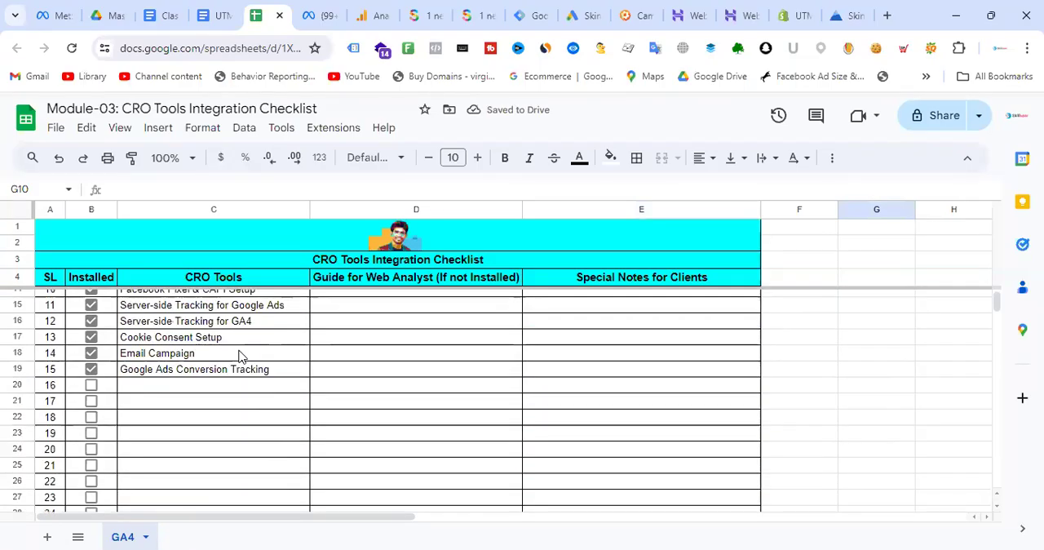
{"action": "scroll", "coordinate": [242, 357], "scroll_direction": "up", "scroll_amount": 3}
{"action": "scroll", "coordinate": [241, 355], "scroll_direction": "down", "scroll_amount": 1}
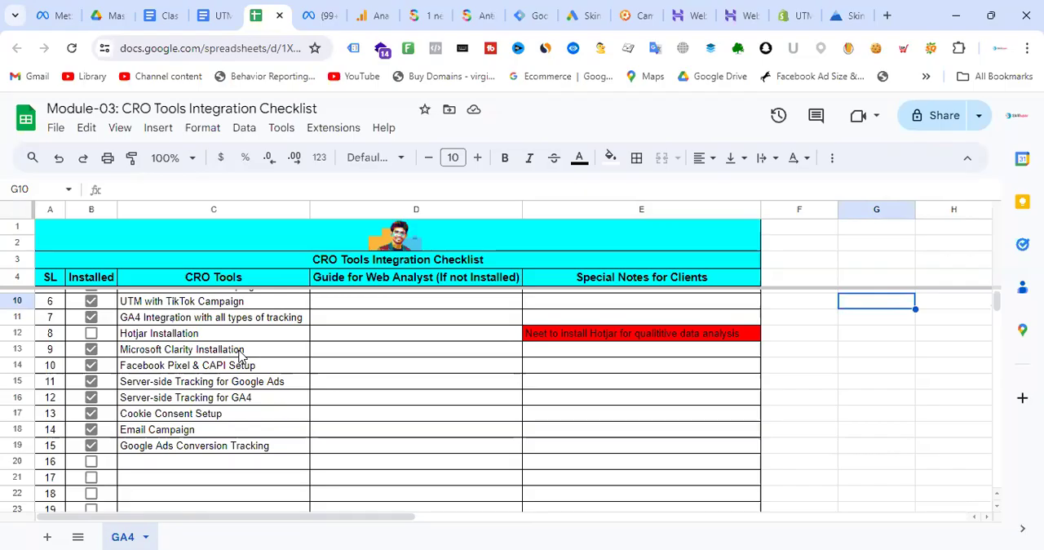
{"action": "scroll", "coordinate": [380, 435], "scroll_direction": "up", "scroll_amount": 2}
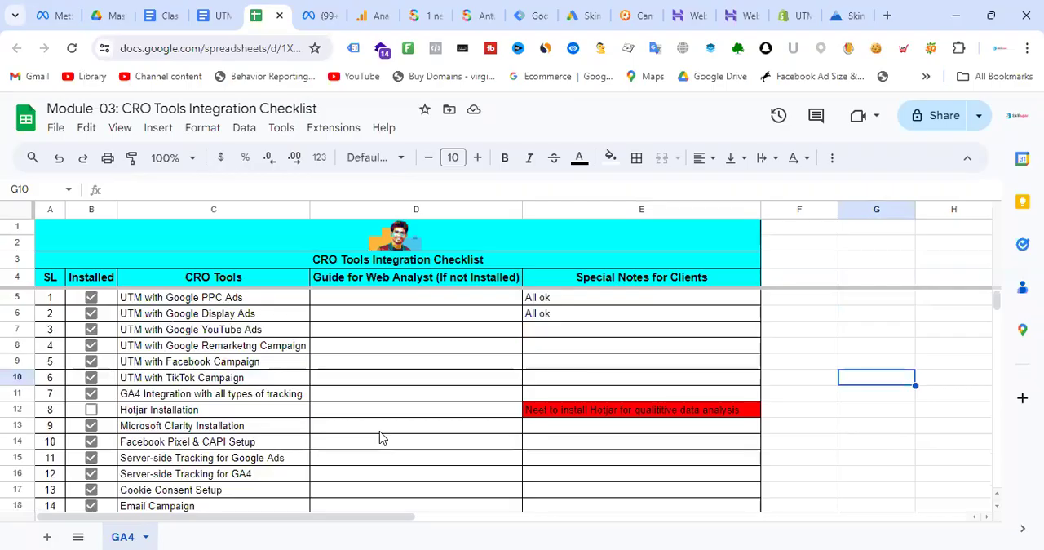
{"action": "scroll", "coordinate": [380, 437], "scroll_direction": "down", "scroll_amount": 3}
{"action": "scroll", "coordinate": [392, 407], "scroll_direction": "up", "scroll_amount": 3}
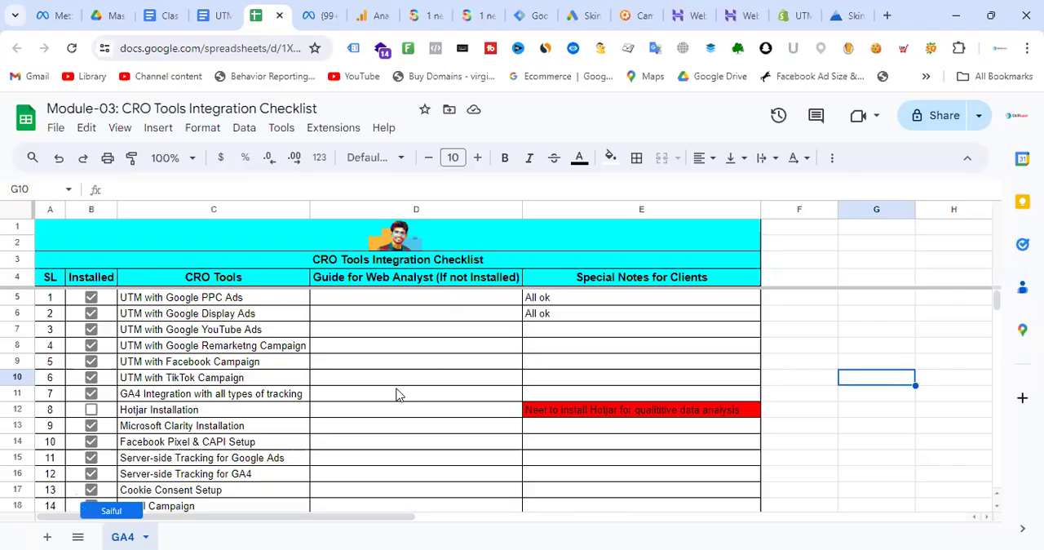
{"action": "left_click", "coordinate": [417, 381]}
{"action": "scroll", "coordinate": [468, 356], "scroll_direction": "down", "scroll_amount": 3}
{"action": "scroll", "coordinate": [466, 357], "scroll_direction": "up", "scroll_amount": 1}
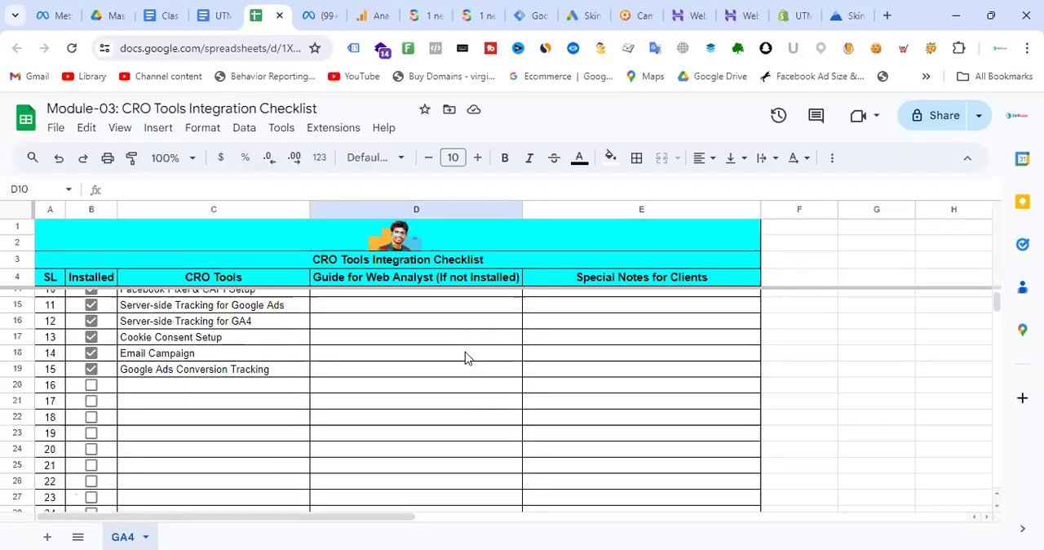
{"action": "scroll", "coordinate": [467, 357], "scroll_direction": "up", "scroll_amount": 3}
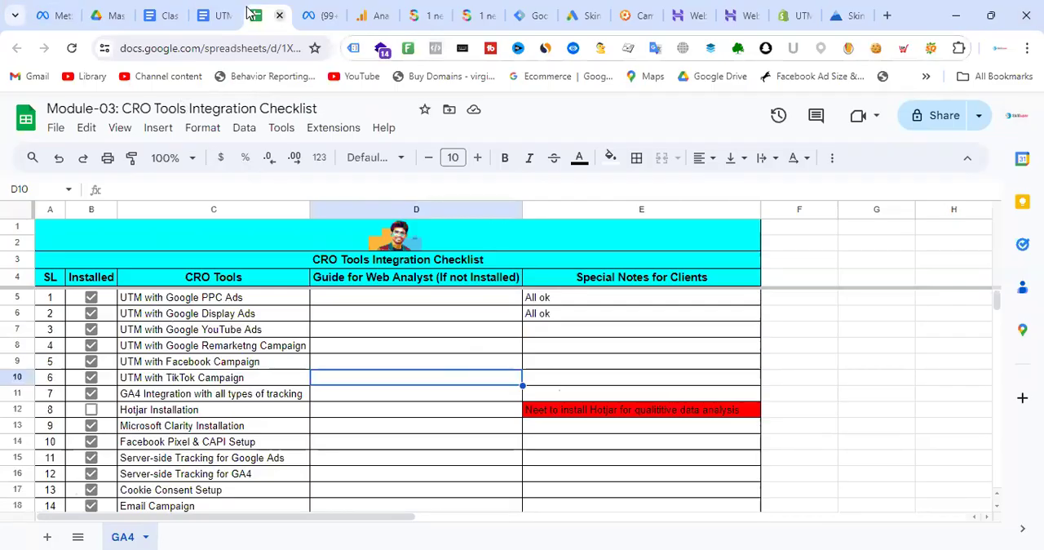
- Look over the Facebook ad's URL parameters, the GA4 home page, and the heatmaps and recordings in Microsoft Clarity
{"action": "left_click", "coordinate": [318, 13]}
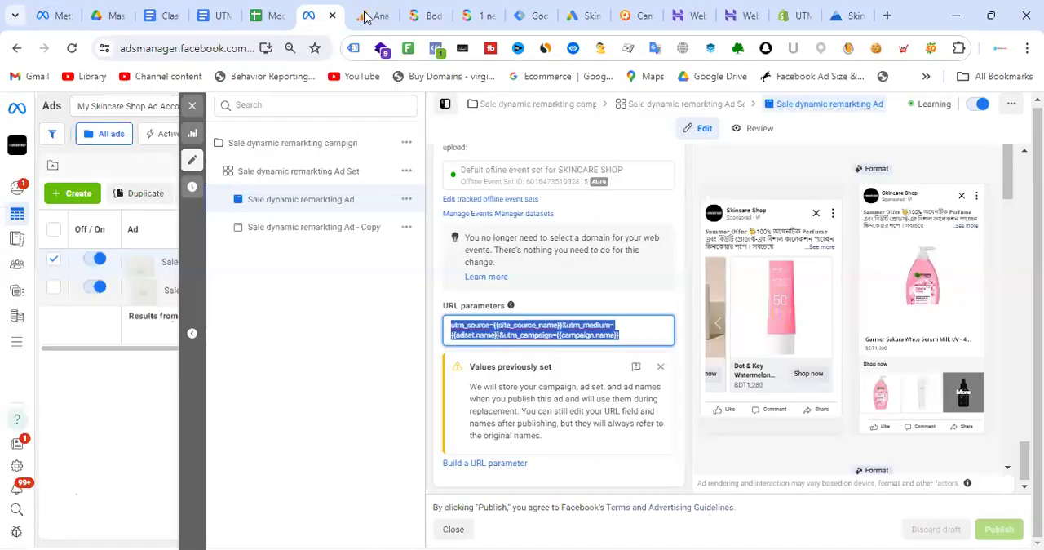
{"action": "left_click", "coordinate": [365, 17]}
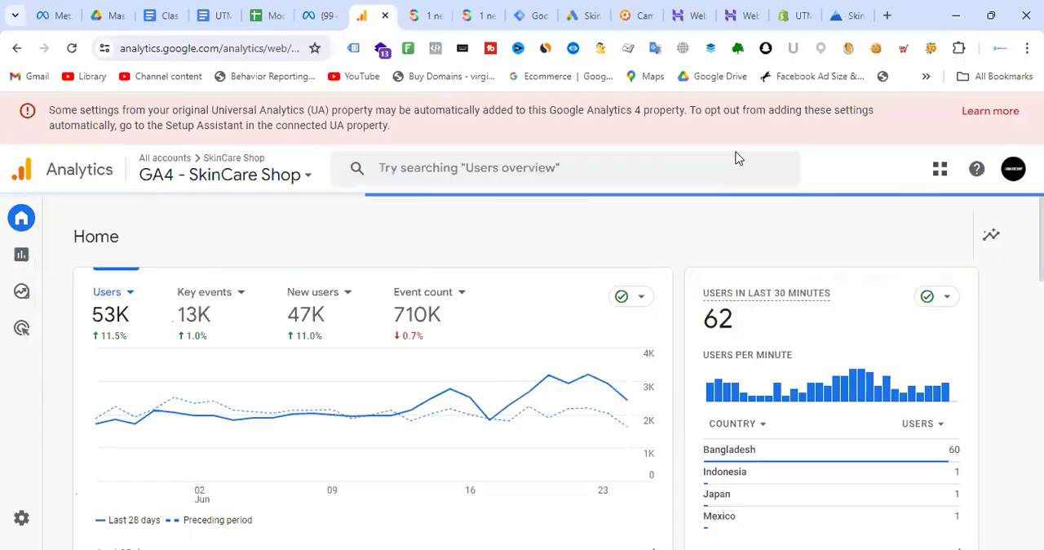
{"action": "left_click", "coordinate": [857, 11]}
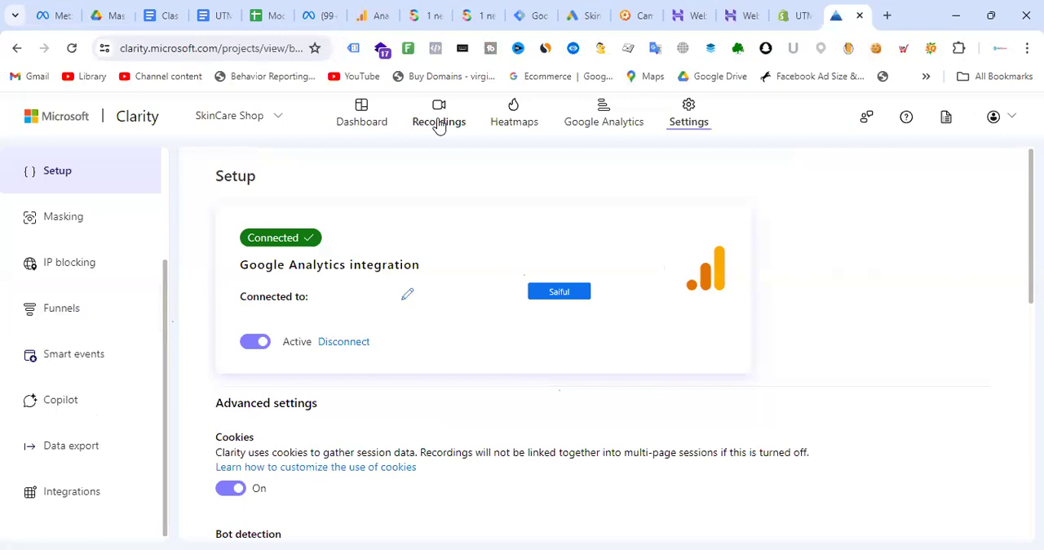
{"action": "left_click", "coordinate": [439, 122]}
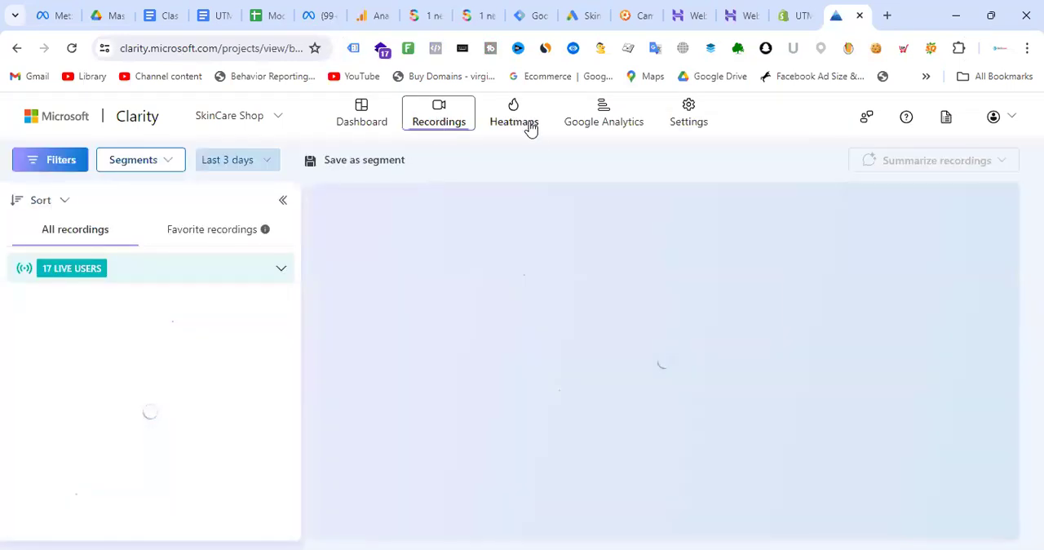
{"action": "left_click", "coordinate": [530, 128]}
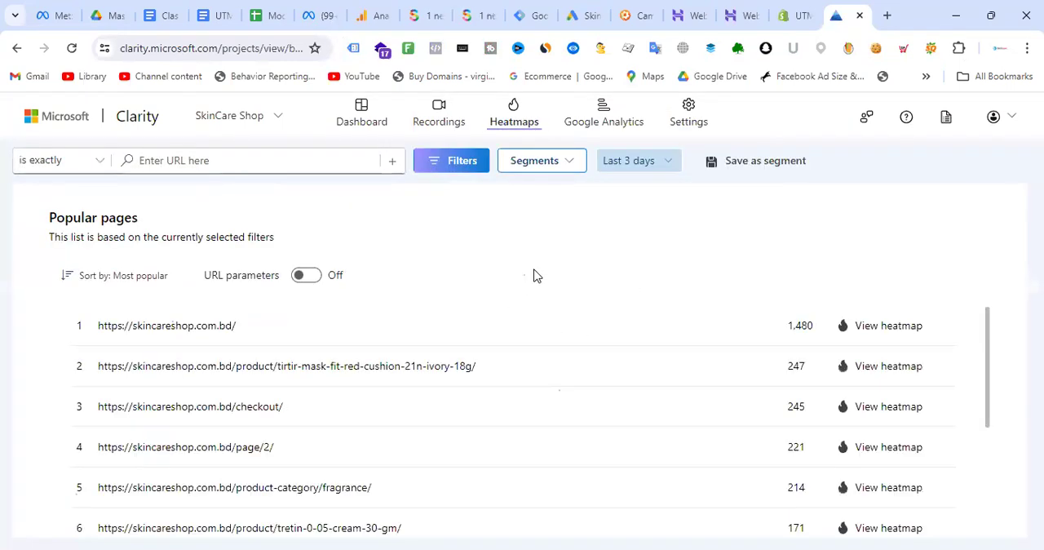
{"action": "left_click", "coordinate": [417, 124]}
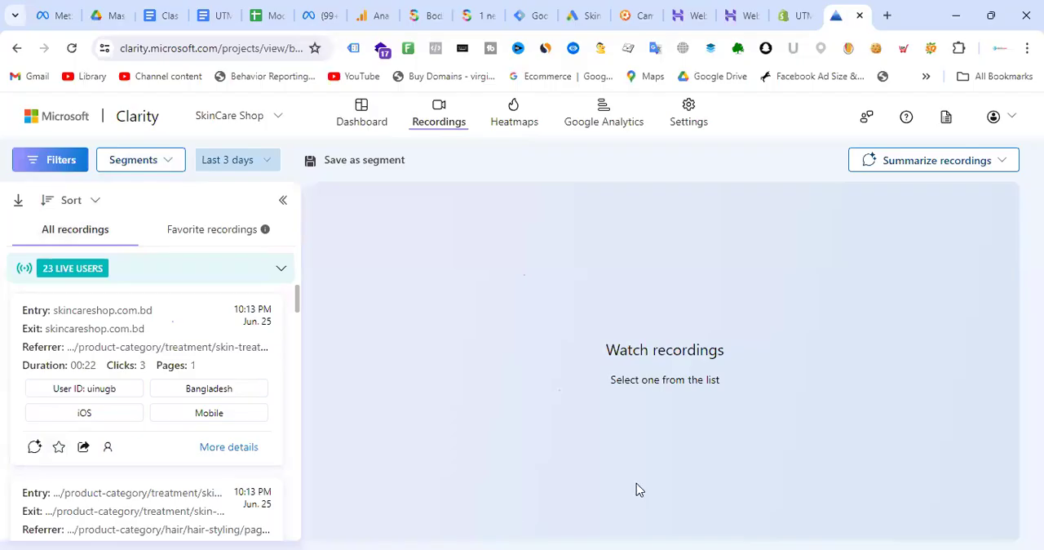
{"action": "scroll", "coordinate": [242, 302], "scroll_direction": "down", "scroll_amount": 5}
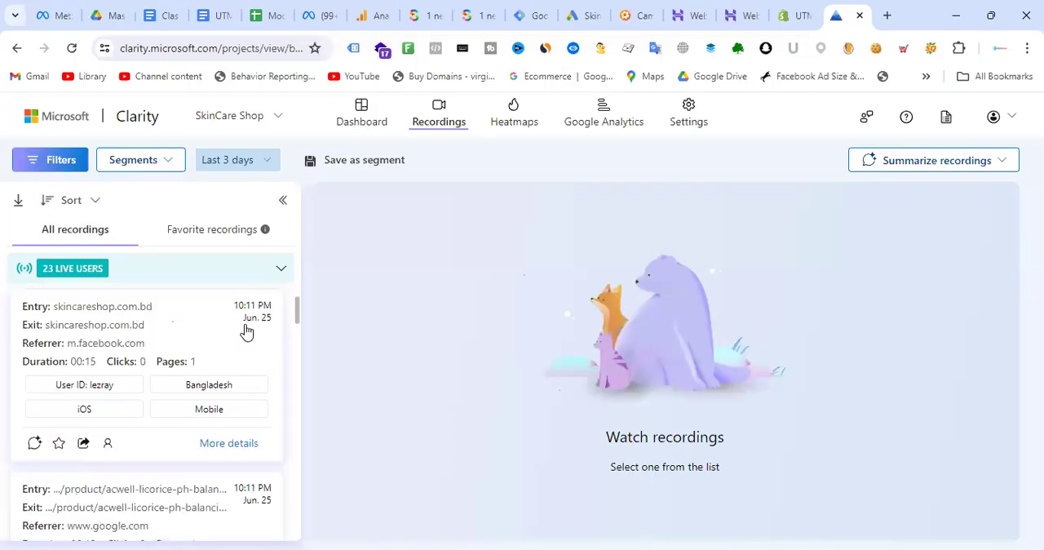
{"action": "scroll", "coordinate": [247, 331], "scroll_direction": "up", "scroll_amount": 5}
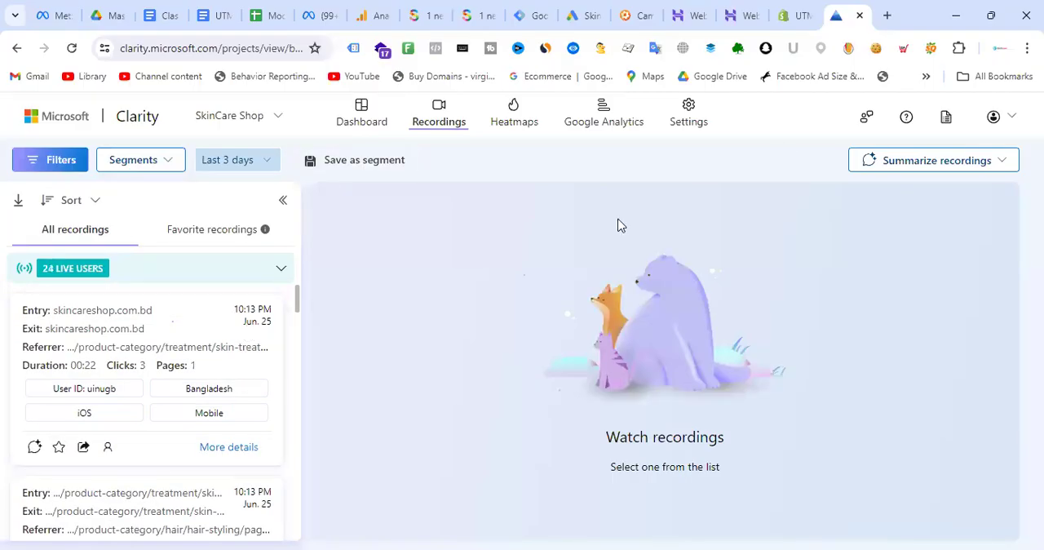
- Open the GA4 reports snapshot and look over the report sections, insights and new-user channel chart
{"action": "left_click", "coordinate": [364, 14]}
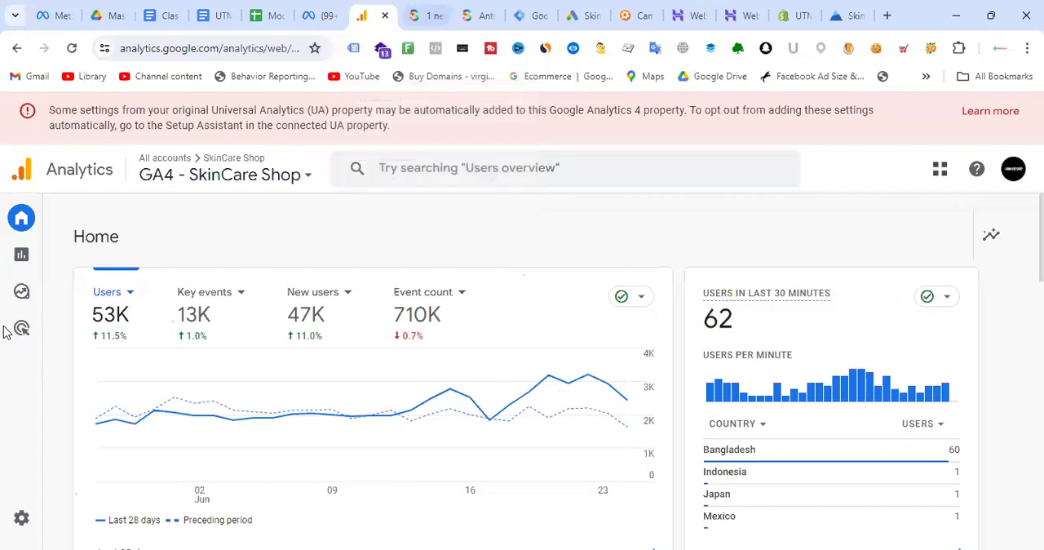
{"action": "left_click", "coordinate": [76, 259]}
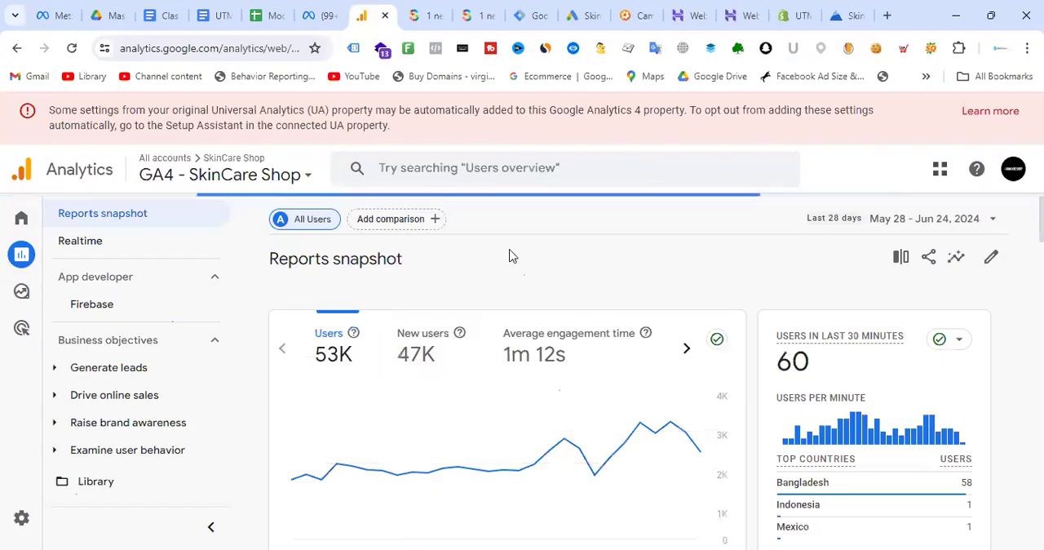
{"action": "scroll", "coordinate": [187, 298], "scroll_direction": "down", "scroll_amount": 3}
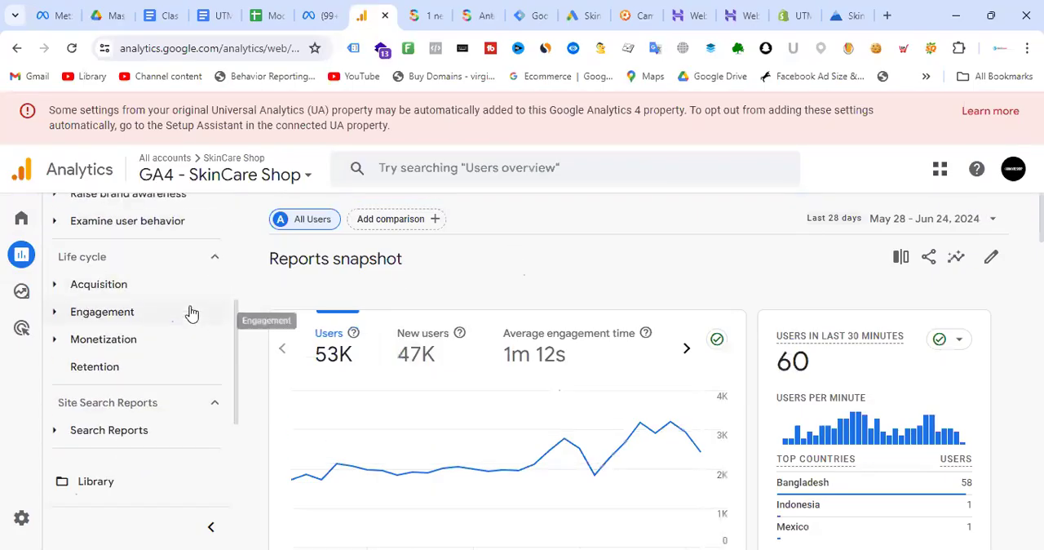
{"action": "scroll", "coordinate": [189, 312], "scroll_direction": "down", "scroll_amount": 2}
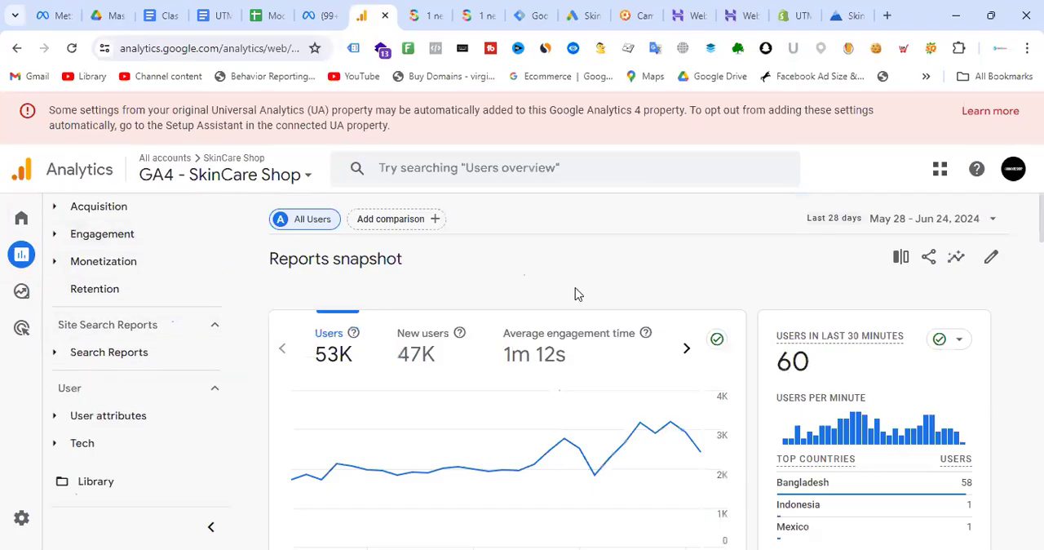
{"action": "scroll", "coordinate": [596, 333], "scroll_direction": "down", "scroll_amount": 3}
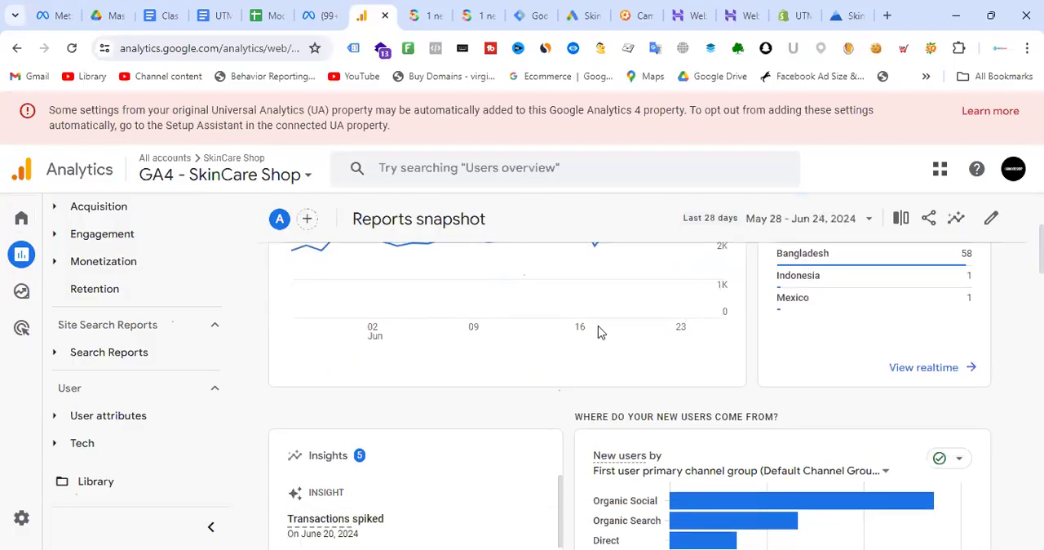
{"action": "scroll", "coordinate": [599, 333], "scroll_direction": "down", "scroll_amount": 3}
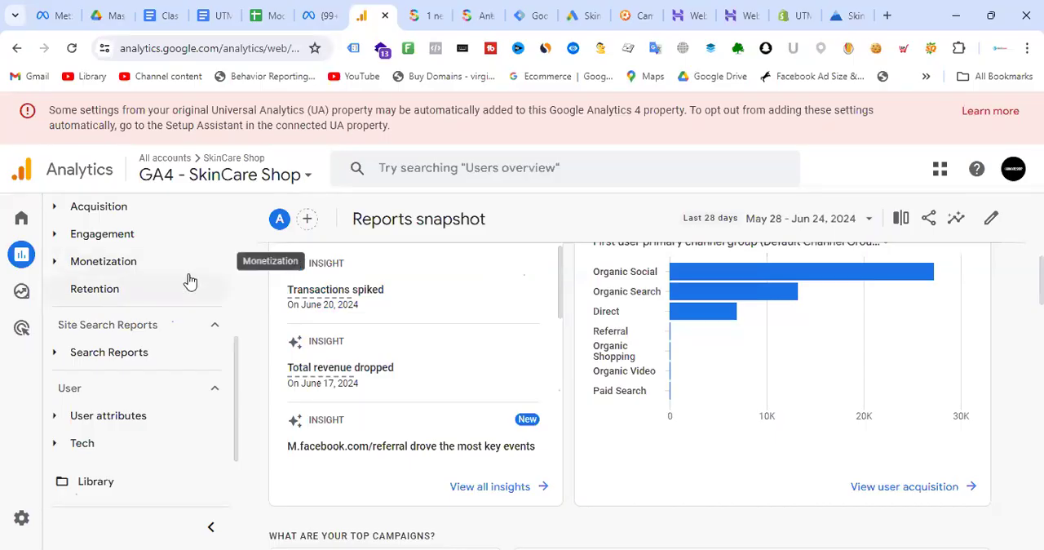
- Open the Traffic acquisition: Session default channel group report from the Life cycle section's Acquisition group
{"action": "scroll", "coordinate": [183, 361], "scroll_direction": "up", "scroll_amount": 1}
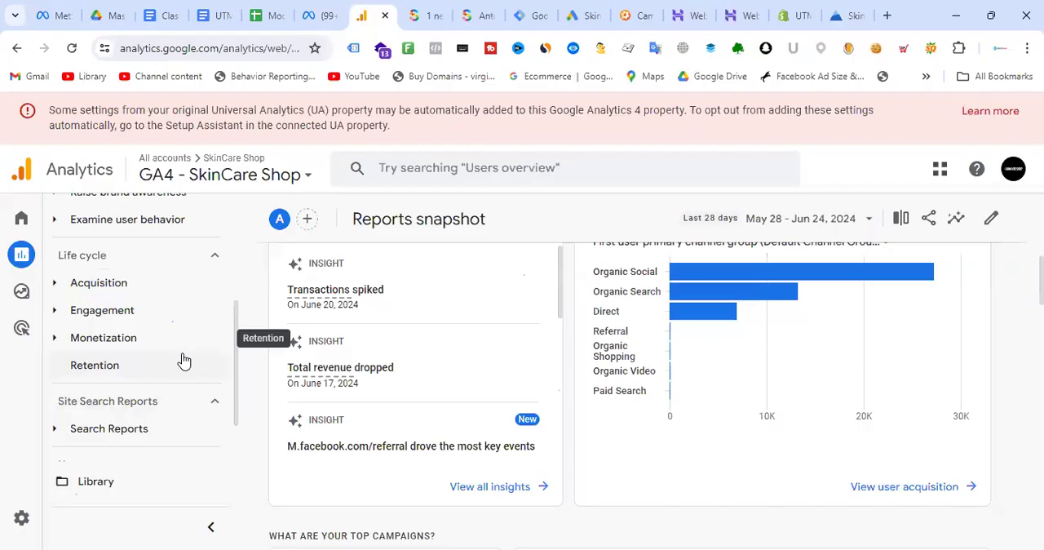
{"action": "left_click", "coordinate": [56, 287]}
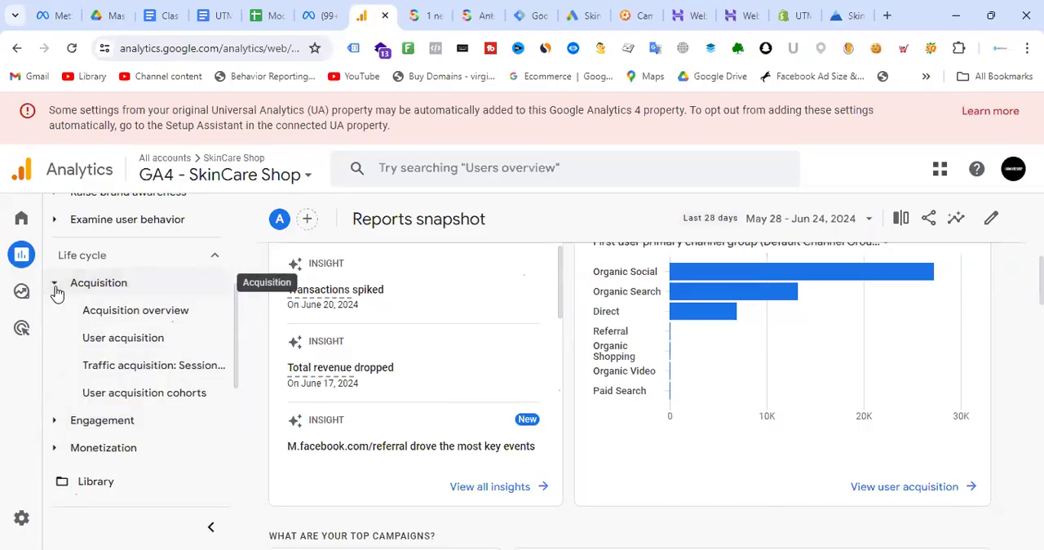
{"action": "left_click", "coordinate": [167, 378]}
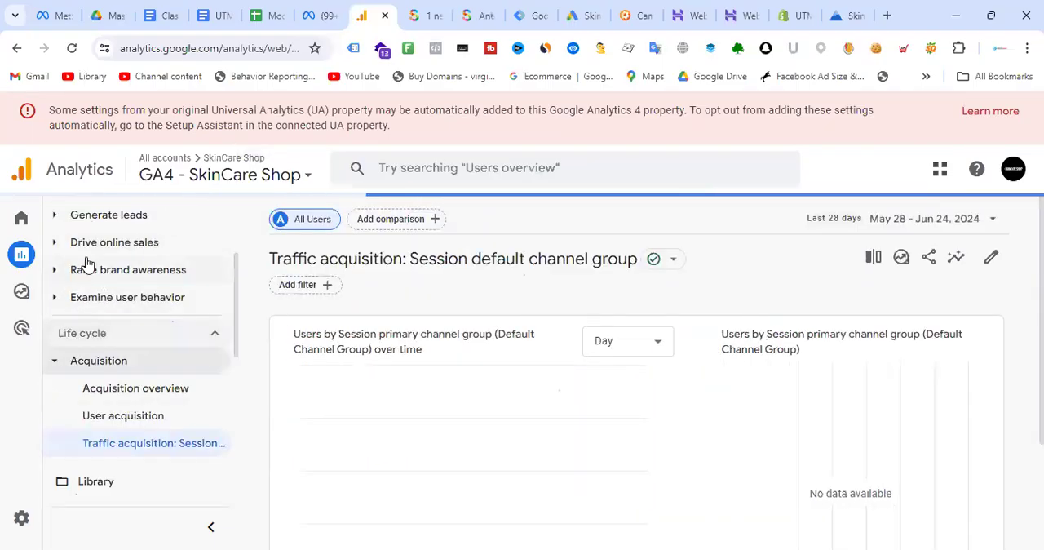
{"action": "scroll", "coordinate": [155, 305], "scroll_direction": "up", "scroll_amount": 2}
{"action": "scroll", "coordinate": [166, 358], "scroll_direction": "down", "scroll_amount": 2}
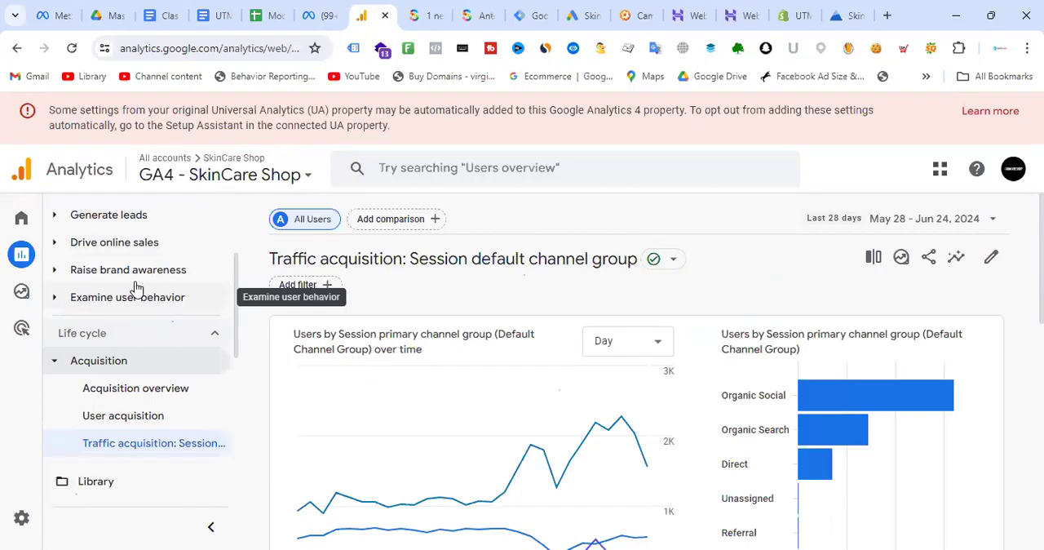
- Expand the Drive online sales, Raise brand awareness and Generate leads report groups under Business objectives
{"action": "left_click", "coordinate": [60, 242]}
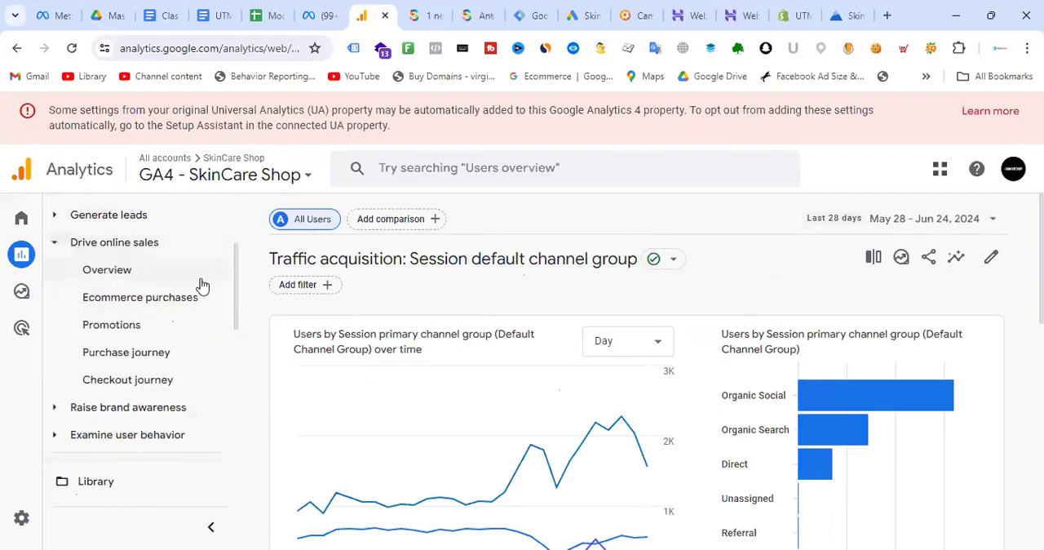
{"action": "scroll", "coordinate": [192, 299], "scroll_direction": "down", "scroll_amount": 1}
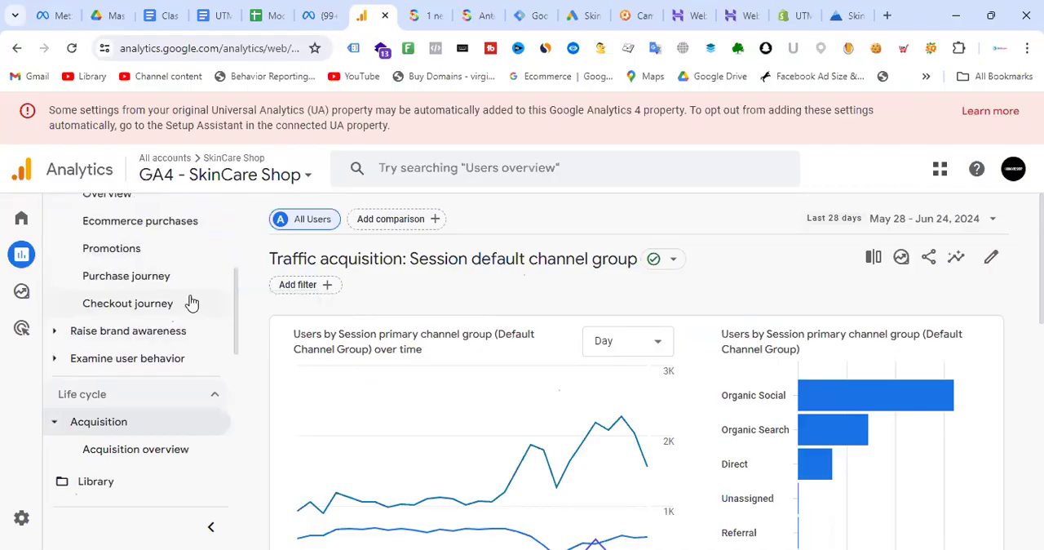
{"action": "left_click", "coordinate": [85, 334]}
{"action": "scroll", "coordinate": [155, 307], "scroll_direction": "up", "scroll_amount": 1}
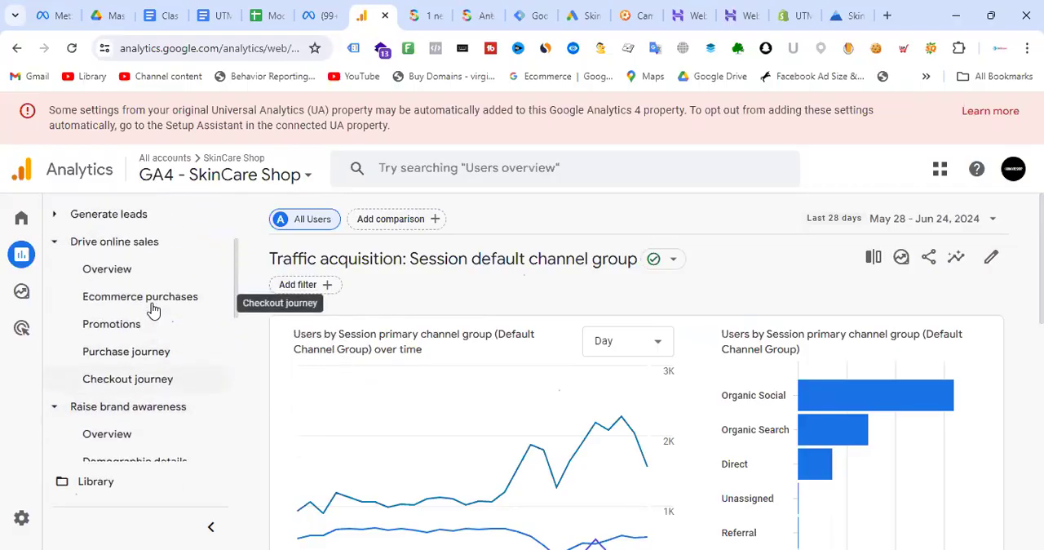
{"action": "left_click", "coordinate": [57, 219]}
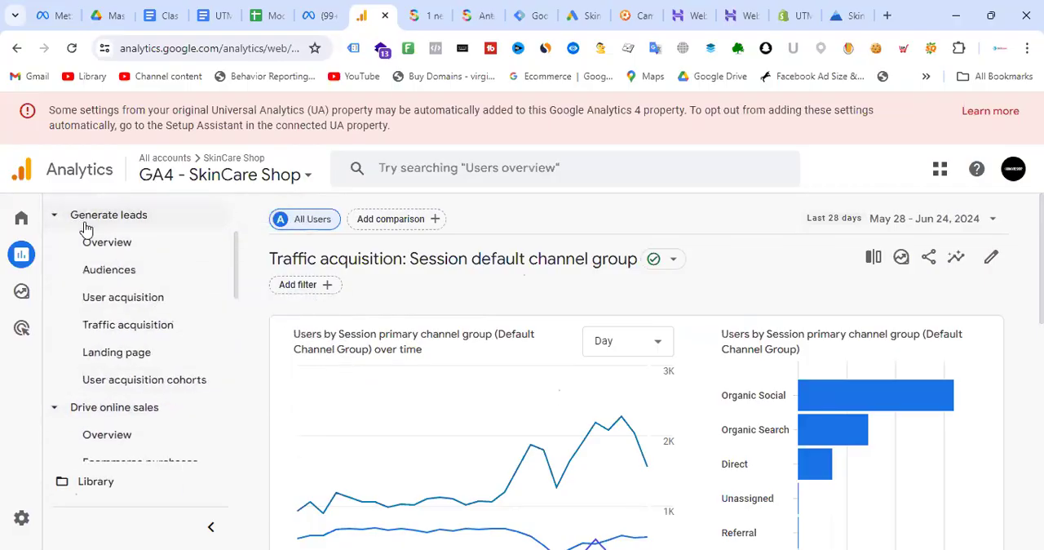
{"action": "left_click", "coordinate": [144, 334]}
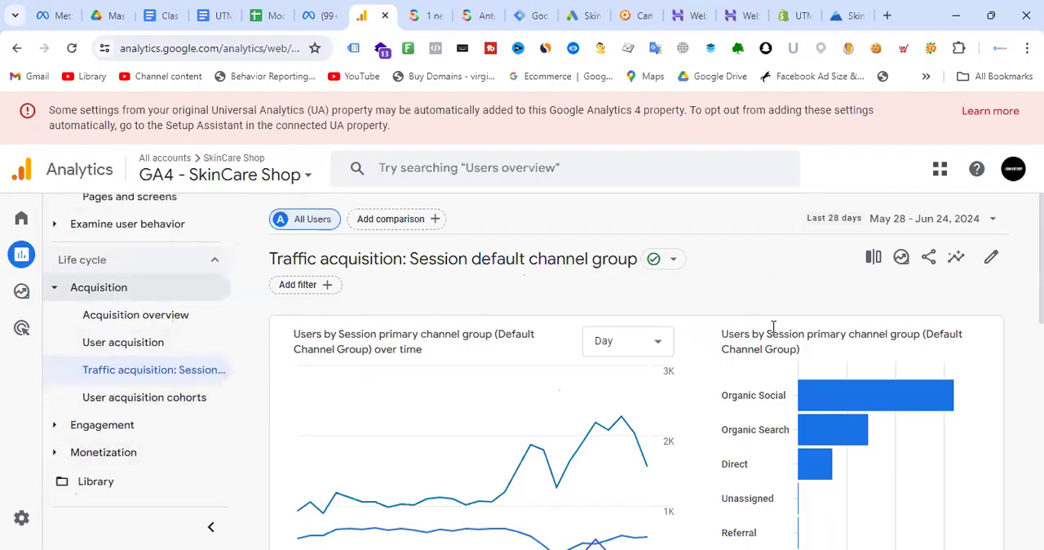
- Remove the Session source secondary dimension from the traffic acquisition table and look through the available primary dimensions
{"action": "scroll", "coordinate": [661, 289], "scroll_direction": "down", "scroll_amount": 5}
{"action": "scroll", "coordinate": [589, 363], "scroll_direction": "up", "scroll_amount": 2}
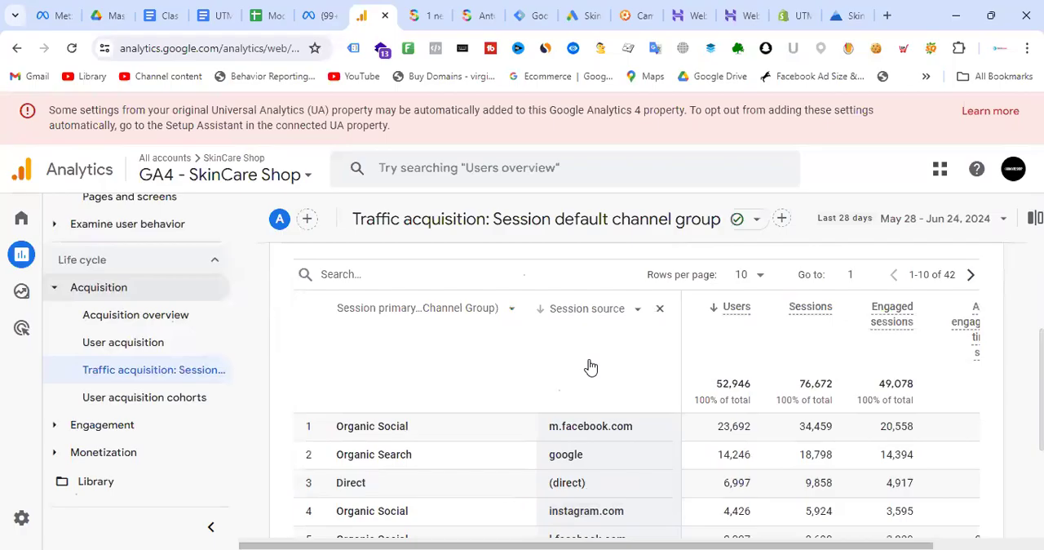
{"action": "key", "text": "ctrl+minus"}
{"action": "key", "text": "ctrl+minus"}
{"action": "key", "text": "ctrl+minus"}
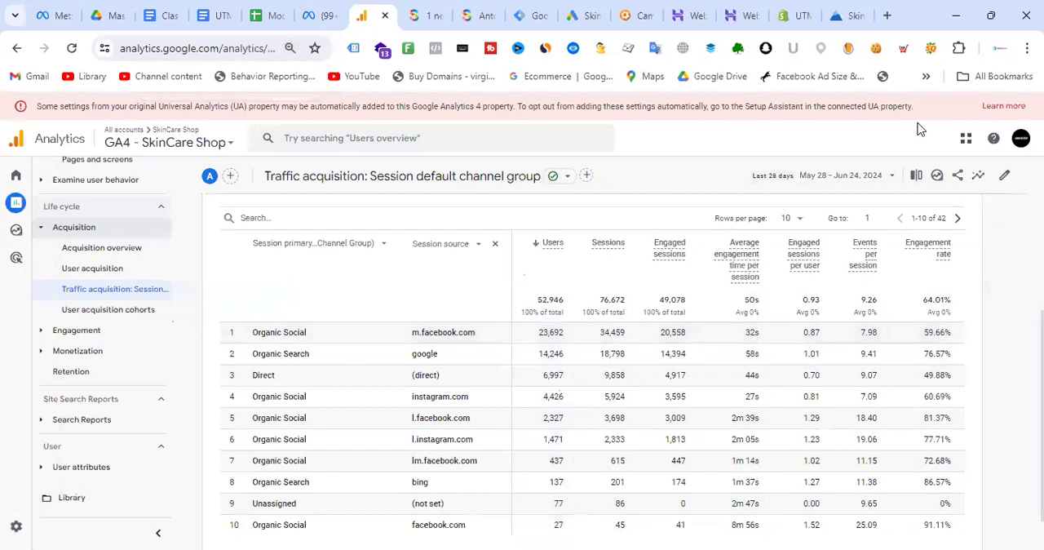
{"action": "left_click", "coordinate": [494, 245]}
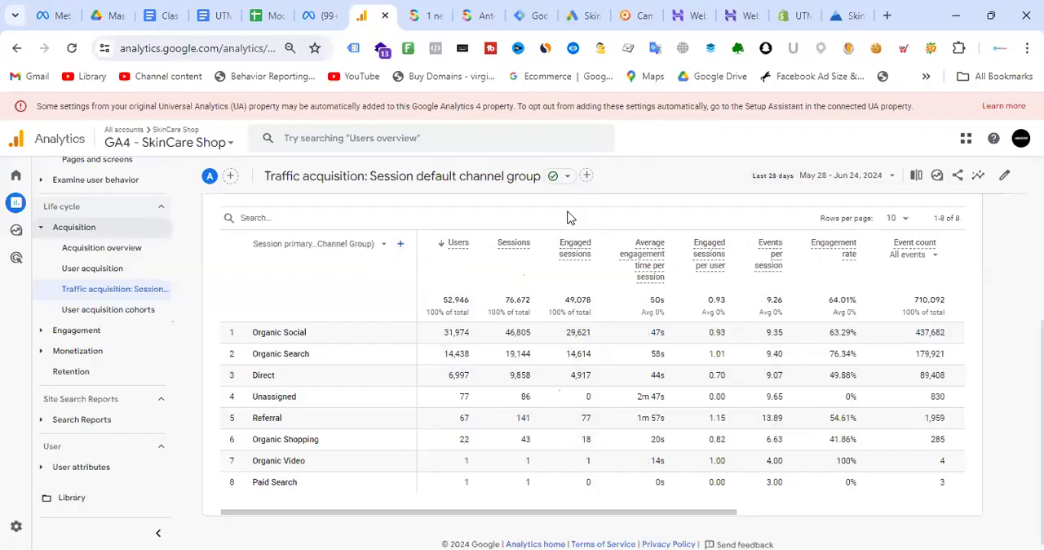
{"action": "left_click", "coordinate": [380, 245]}
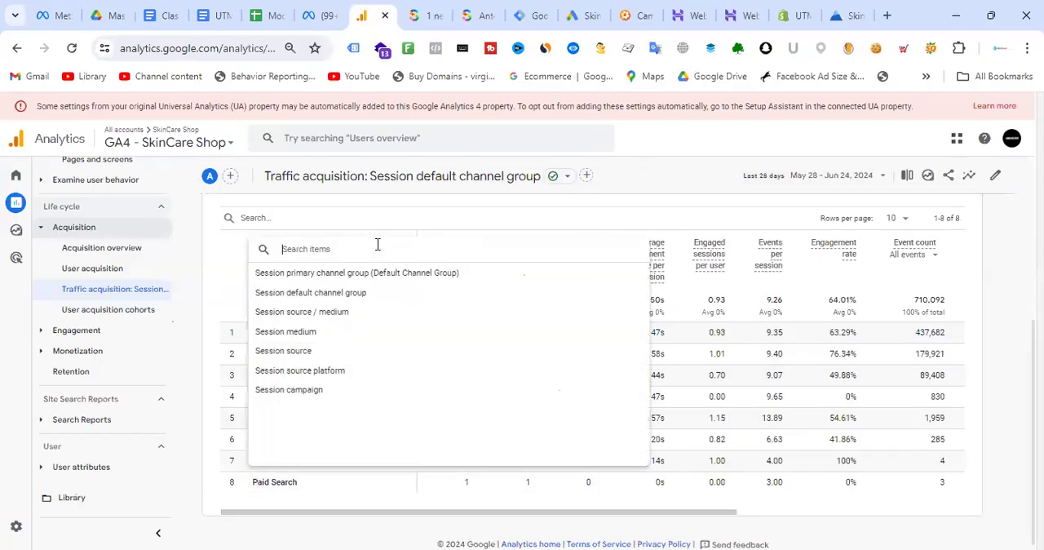
{"action": "left_click", "coordinate": [666, 176]}
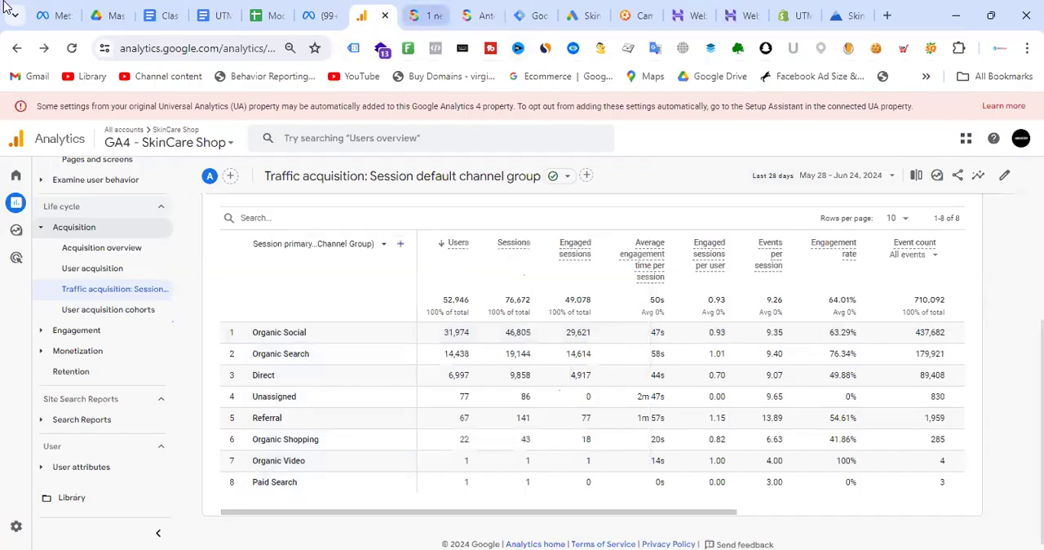
- Return to the GA4 reports and open the Traffic acquisition report under Generate leads, down to its channel table
{"action": "left_click", "coordinate": [17, 48]}
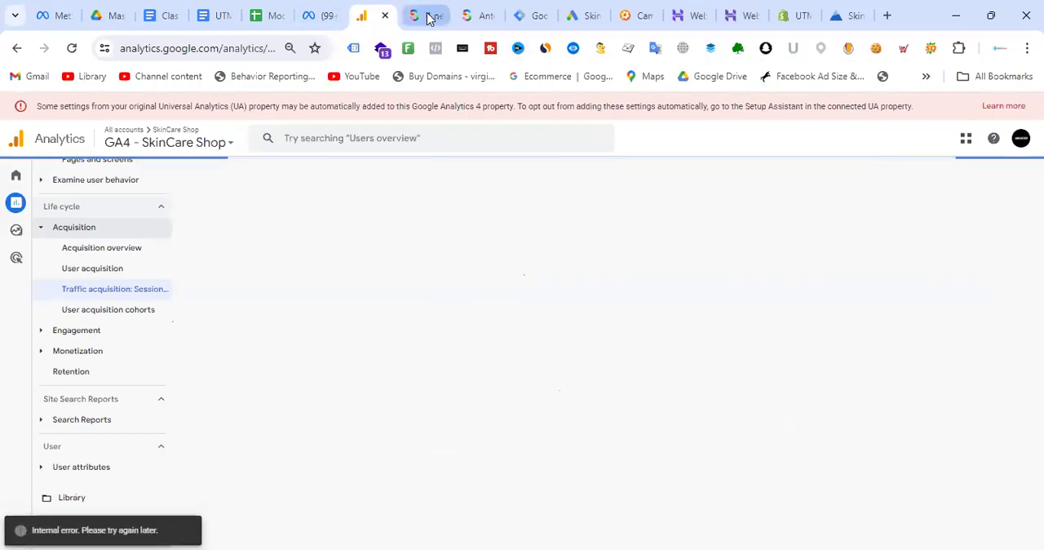
{"action": "left_click", "coordinate": [429, 17]}
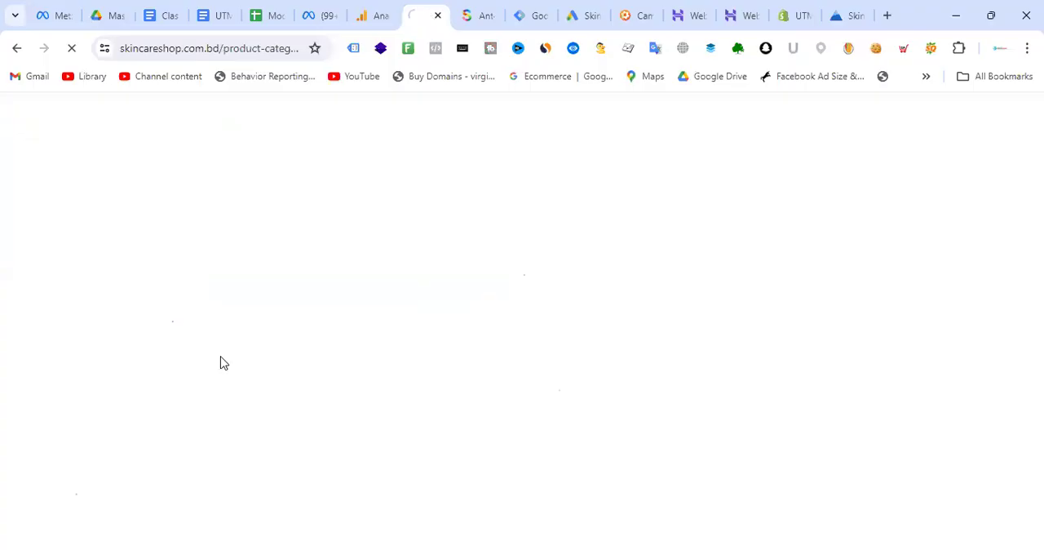
{"action": "left_click", "coordinate": [373, 16]}
{"action": "mouse_move", "coordinate": [27, 267]}
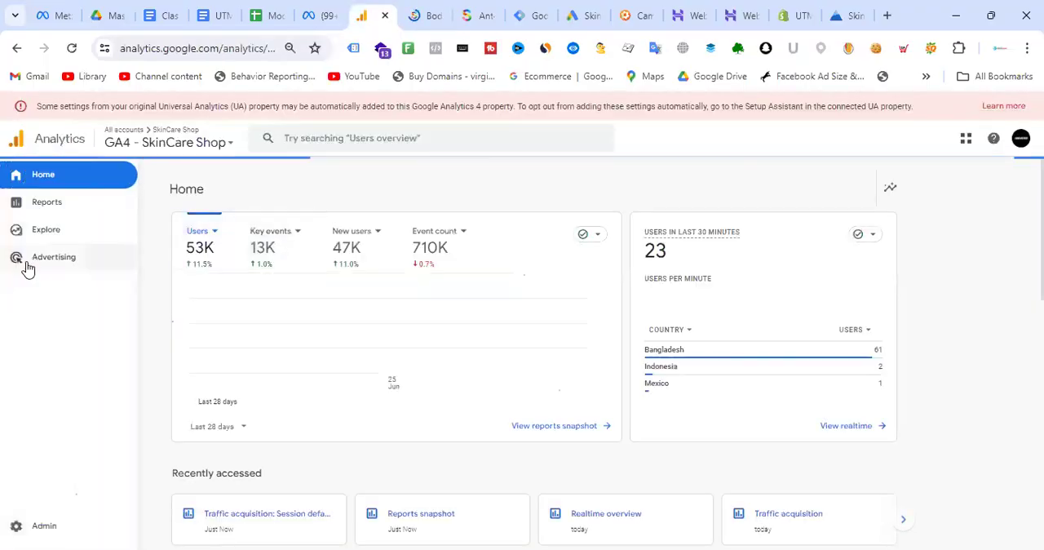
{"action": "left_click", "coordinate": [58, 209]}
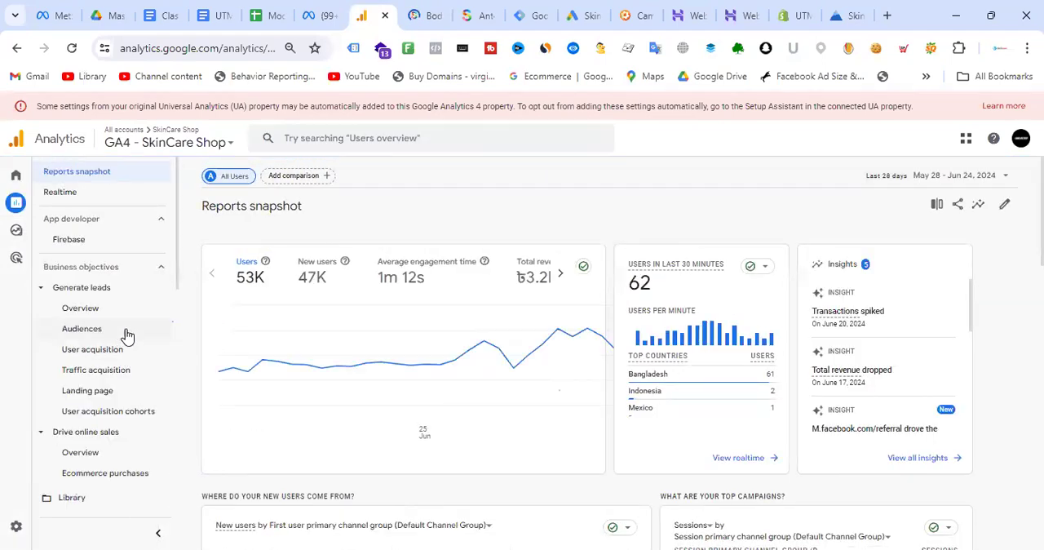
{"action": "scroll", "coordinate": [109, 320], "scroll_direction": "down", "scroll_amount": 1}
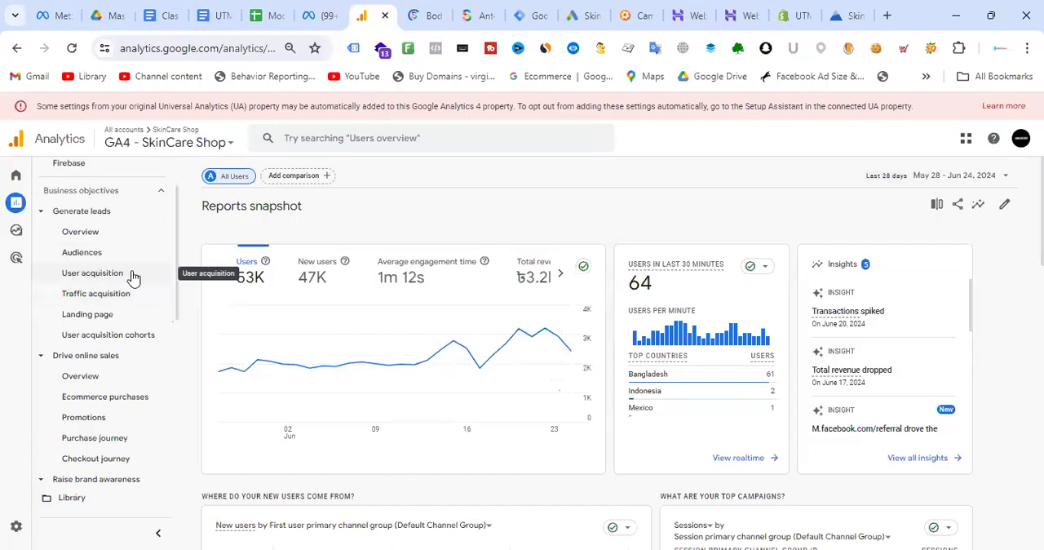
{"action": "left_click", "coordinate": [91, 295]}
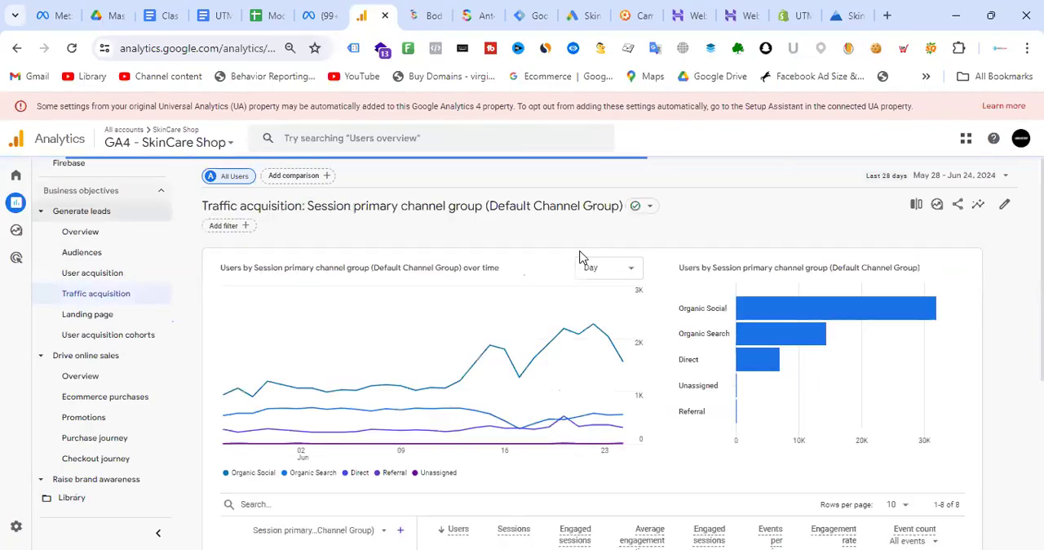
{"action": "scroll", "coordinate": [587, 262], "scroll_direction": "down", "scroll_amount": 4}
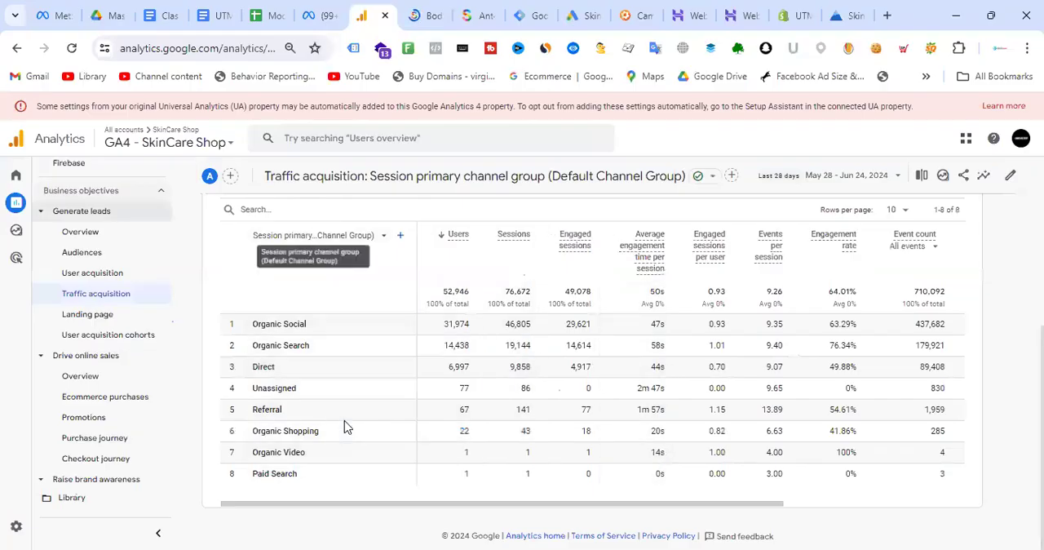
- Check the Engaged sessions metric definition and relate it to browsing the shop's Body Spray category page
{"action": "left_click", "coordinate": [562, 244]}
{"action": "mouse_move", "coordinate": [563, 244]}
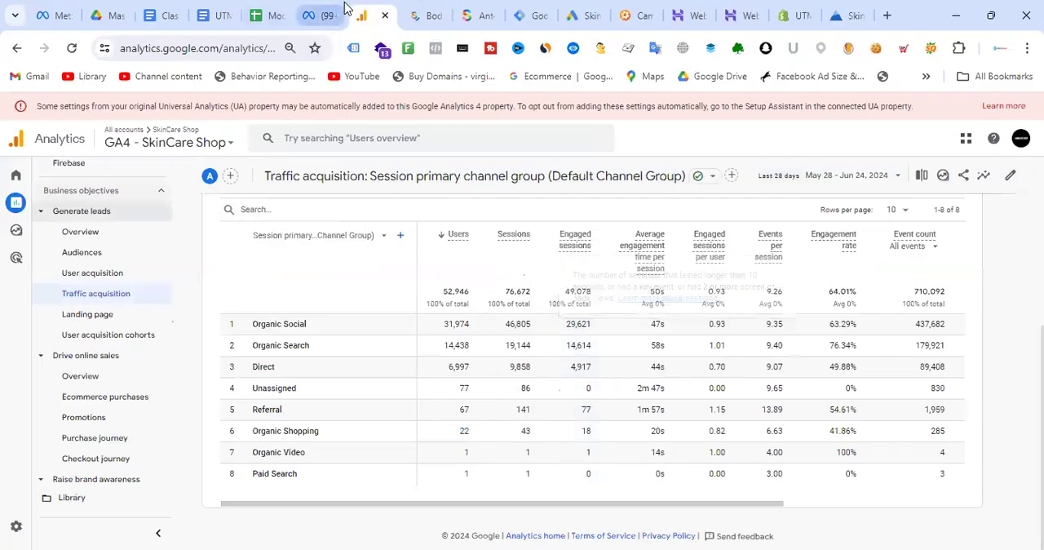
{"action": "left_click", "coordinate": [424, 12]}
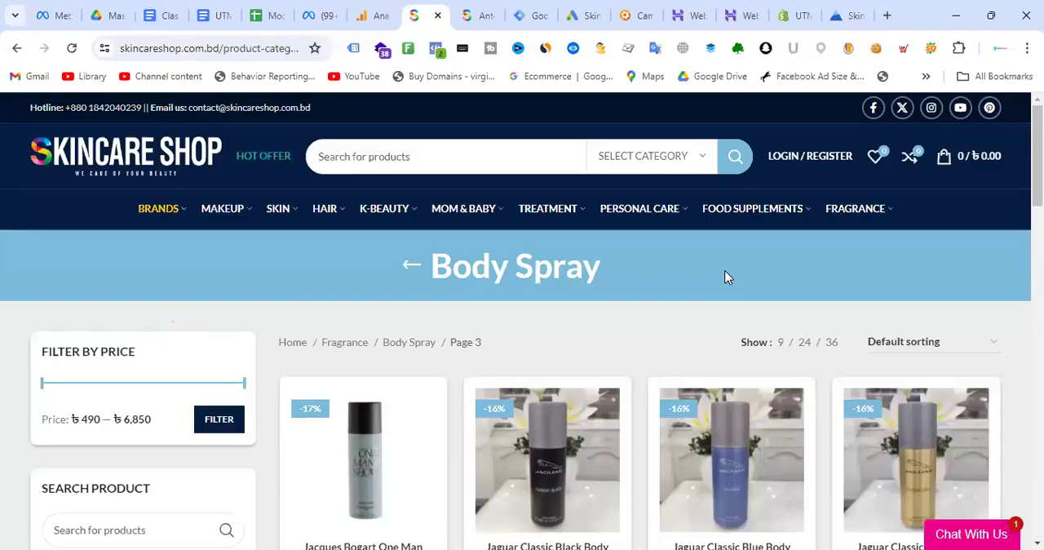
{"action": "scroll", "coordinate": [383, 322], "scroll_direction": "down", "scroll_amount": 4}
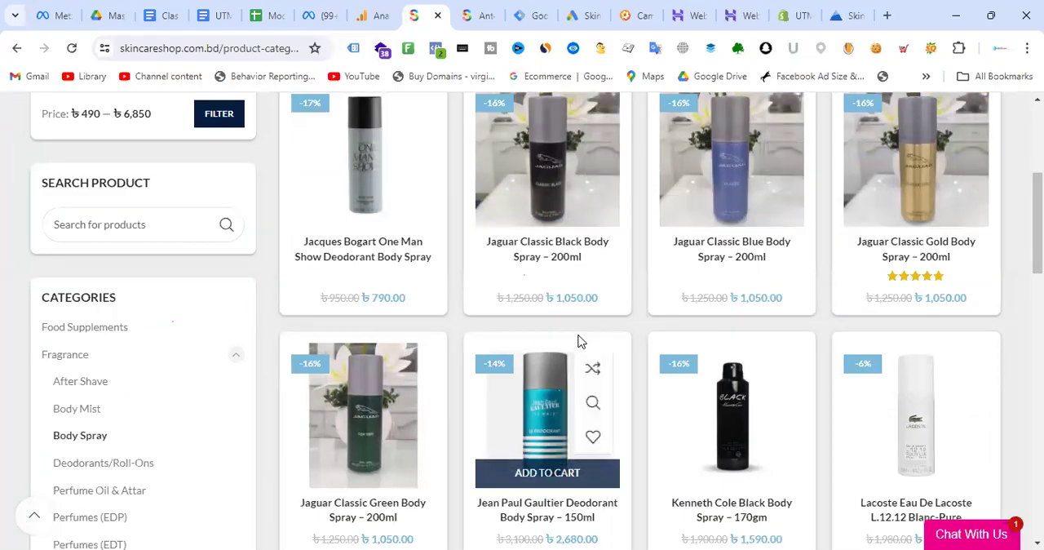
{"action": "left_click", "coordinate": [367, 16]}
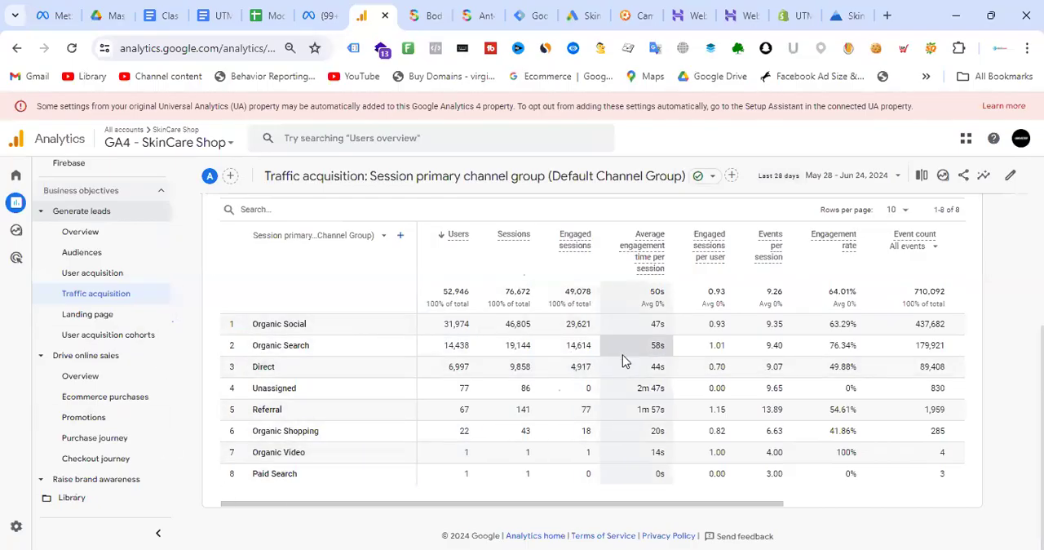
{"action": "left_click", "coordinate": [438, 12]}
{"action": "mouse_move", "coordinate": [582, 297]}
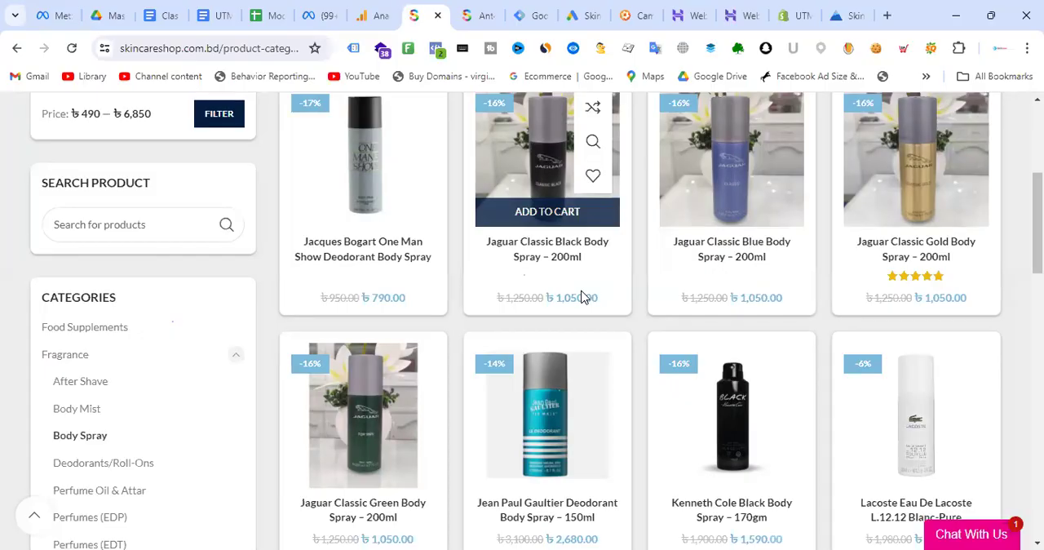
{"action": "left_click", "coordinate": [371, 6]}
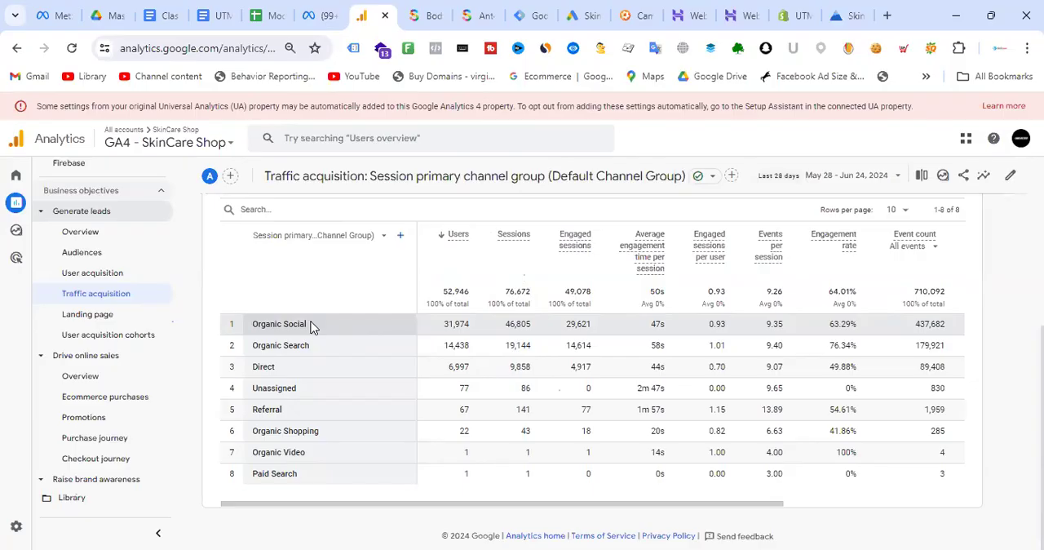
- Examine the Organic Social row across to total revenue, and the URL parameters of the Sale dynamic remarkting Ad in Meta Ads Manager
{"action": "left_click_drag", "start_coordinate": [319, 323], "coordinate": [251, 323]}
{"action": "left_click_drag", "start_coordinate": [589, 502], "coordinate": [797, 515]}
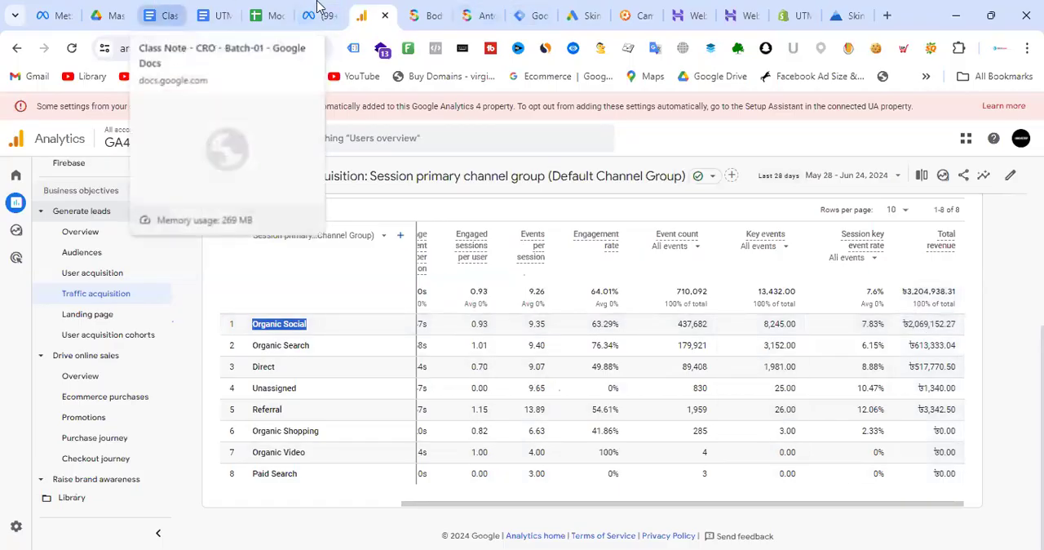
{"action": "key", "text": "ctrl+shift+Tab"}
{"action": "left_click_drag", "start_coordinate": [634, 334], "coordinate": [446, 332]}
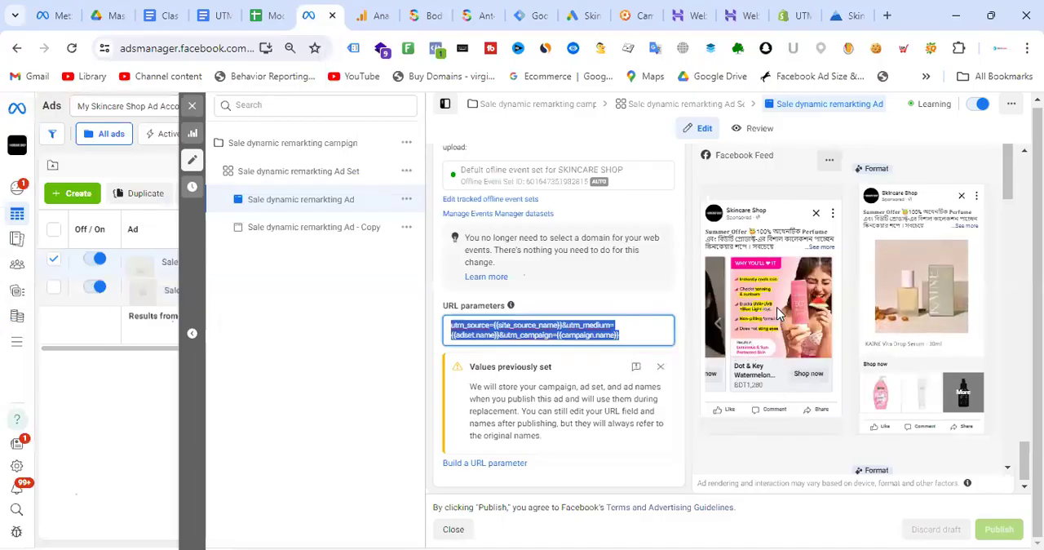
- Switch back to GA4 and highlight the Organic Social channel to review its key events and revenue
{"action": "left_click", "coordinate": [367, 6]}
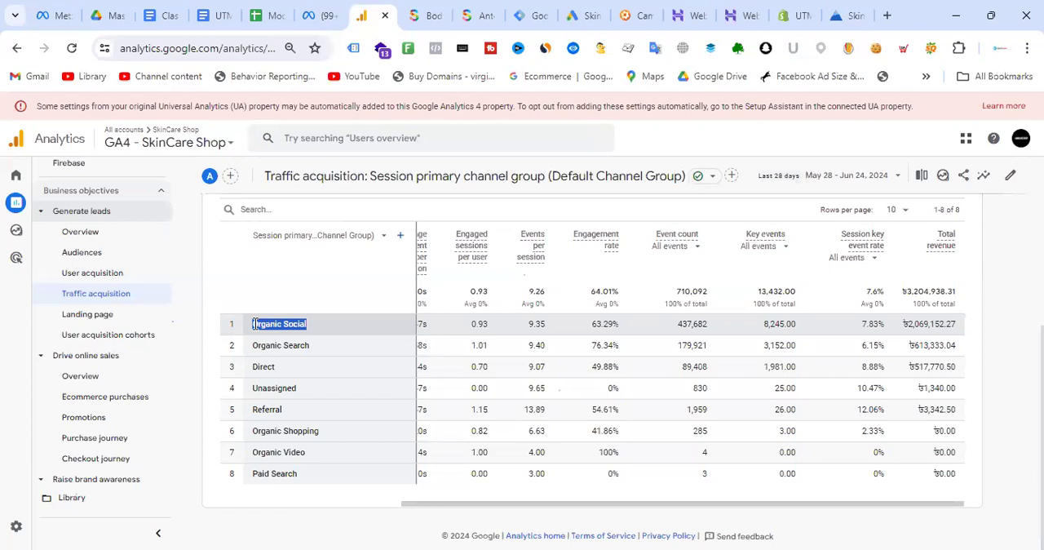
{"action": "left_click", "coordinate": [319, 328]}
{"action": "left_click_drag", "start_coordinate": [306, 324], "coordinate": [248, 325]}
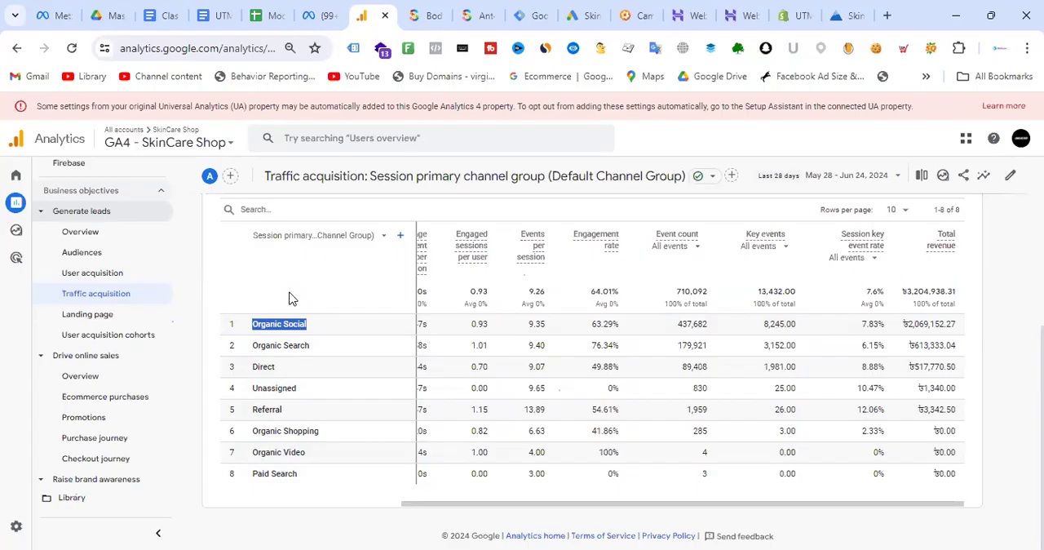
{"action": "left_click_drag", "start_coordinate": [329, 319], "coordinate": [253, 323]}
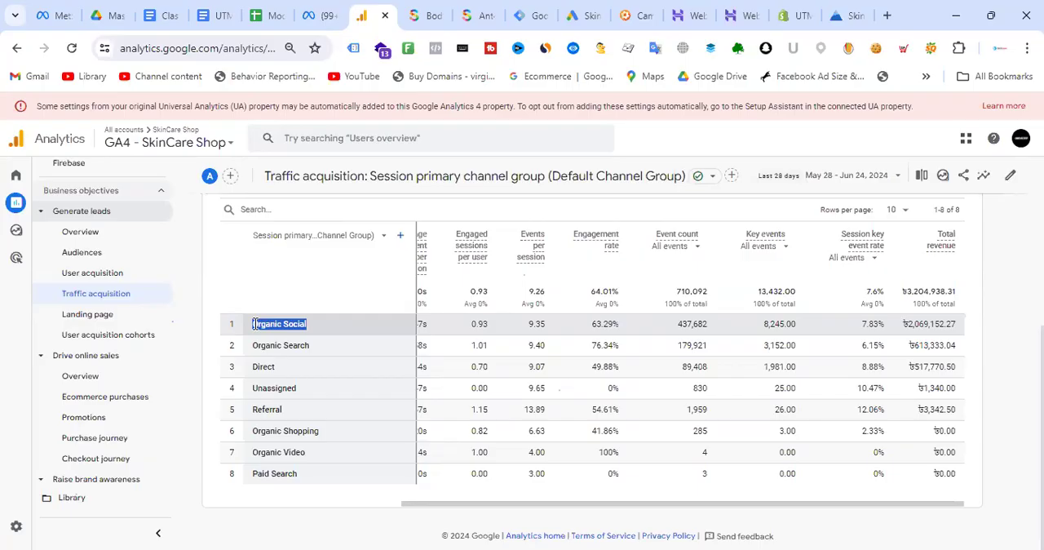
{"action": "left_click", "coordinate": [344, 323]}
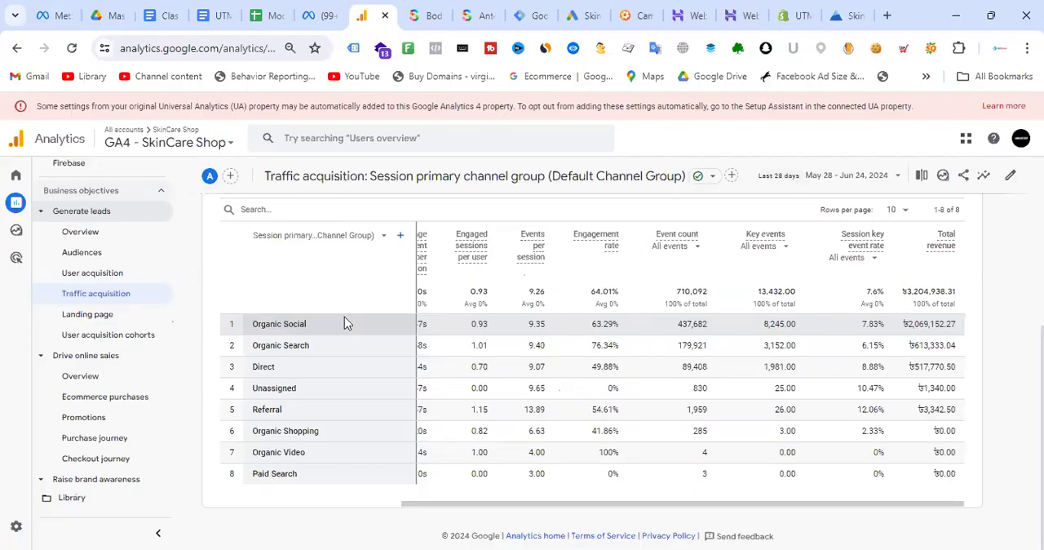
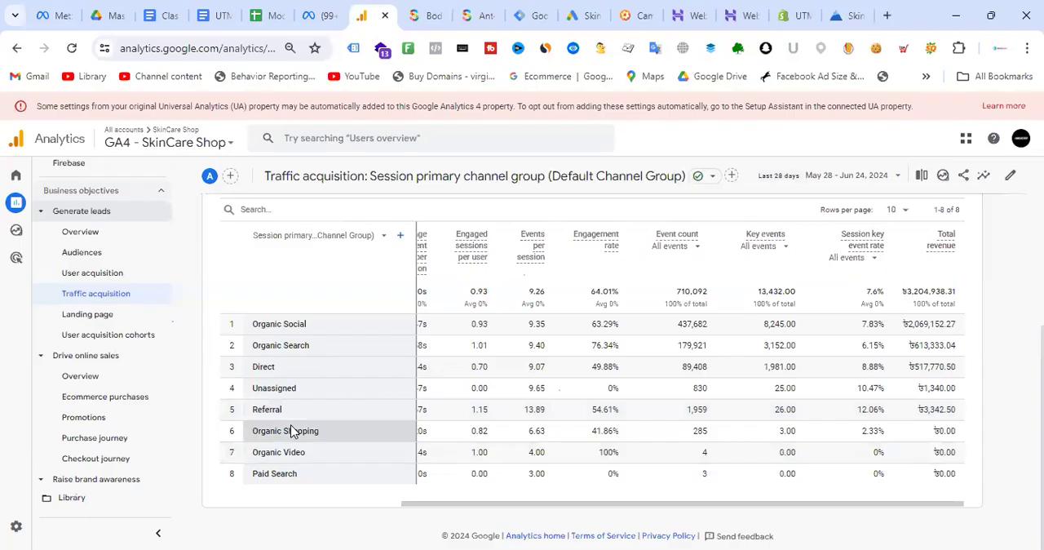
- Search Google for "dog food" in a new browser tab and look over the sponsored results
{"action": "left_click_drag", "start_coordinate": [491, 508], "coordinate": [583, 530]}
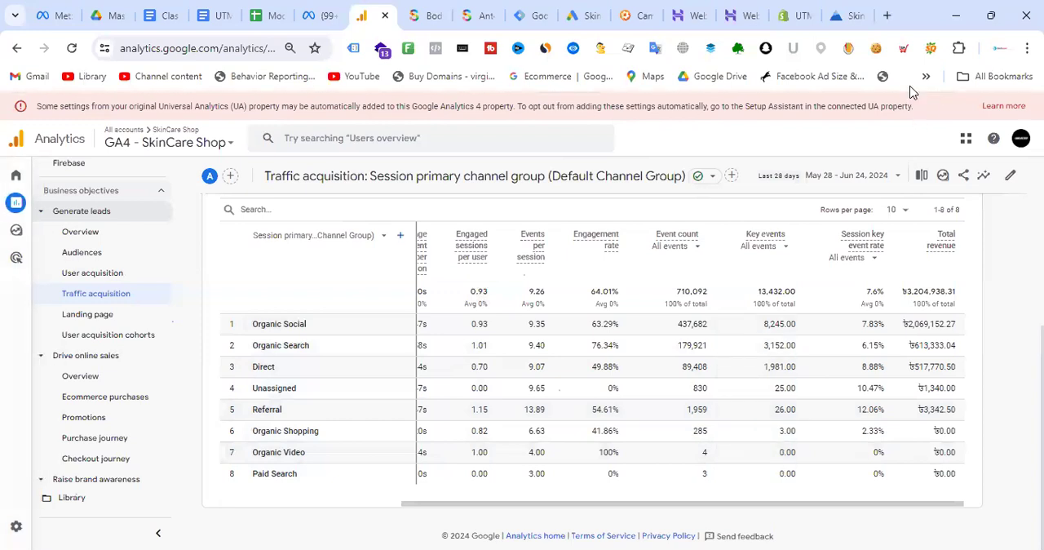
{"action": "left_click", "coordinate": [888, 17]}
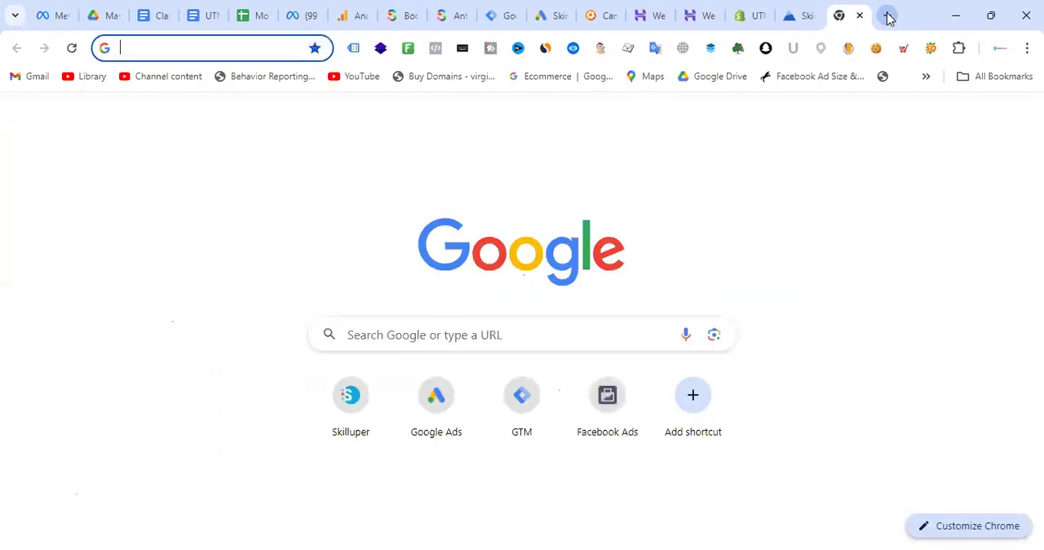
{"action": "type", "text": "do"}
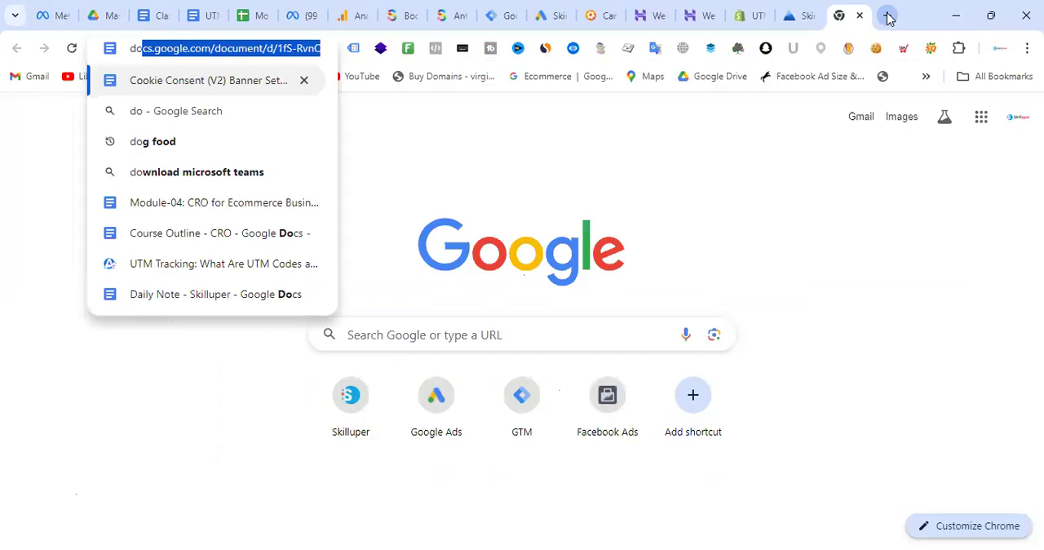
{"action": "type", "text": "g food"}
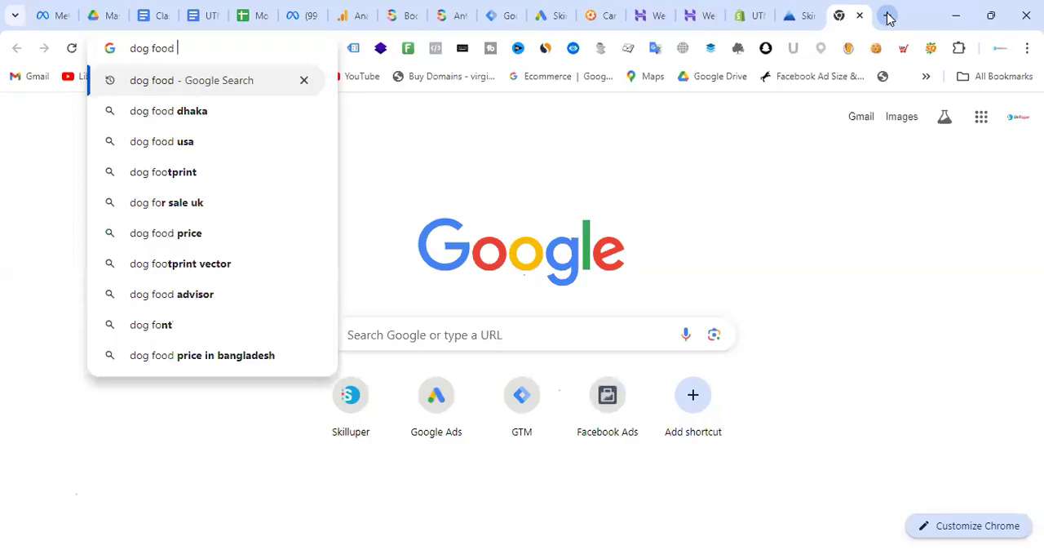
{"action": "key", "text": "Return"}
{"action": "scroll", "coordinate": [412, 210], "scroll_direction": "down", "scroll_amount": 10}
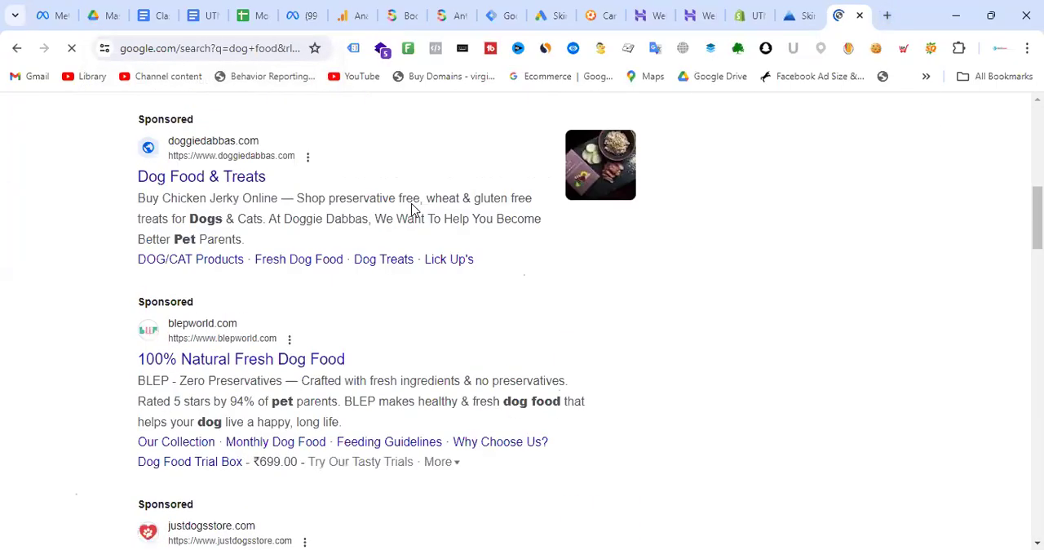
- Refine the Google search to "dog food usa" and check its sponsored and organic results
{"action": "scroll", "coordinate": [411, 210], "scroll_direction": "up", "scroll_amount": 5}
{"action": "scroll", "coordinate": [245, 144], "scroll_direction": "up", "scroll_amount": 4}
{"action": "left_click", "coordinate": [245, 137]}
{"action": "type", "text": "usa"}
{"action": "key", "text": "Return"}
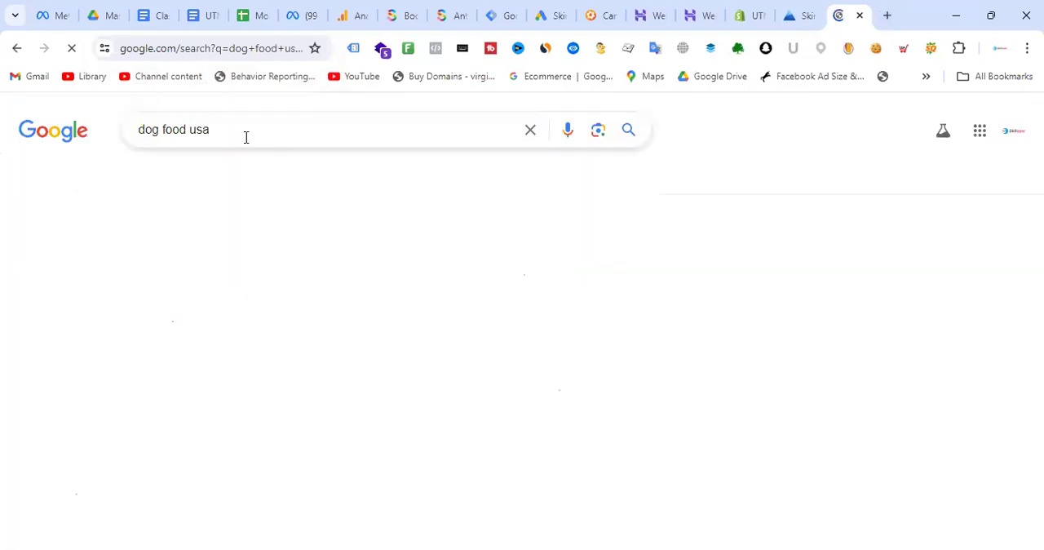
{"action": "scroll", "coordinate": [424, 268], "scroll_direction": "down", "scroll_amount": 10}
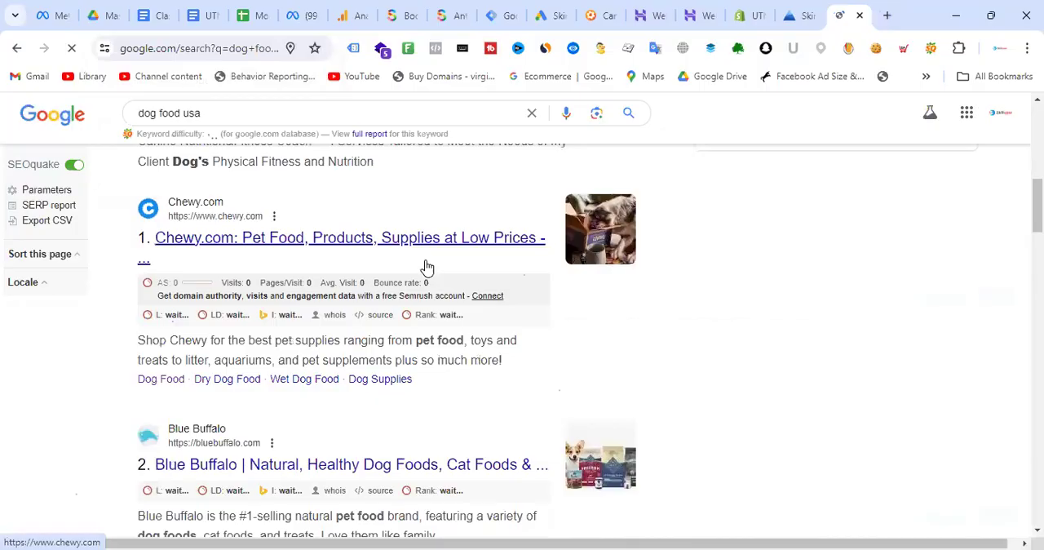
{"action": "scroll", "coordinate": [425, 266], "scroll_direction": "up", "scroll_amount": 10}
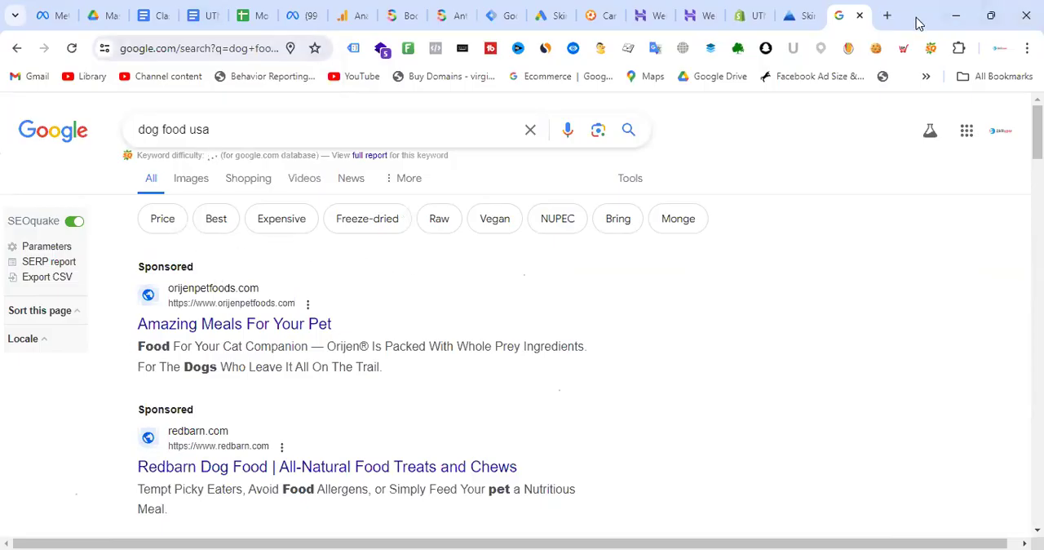
- Find the isearchfrom website in another new browser tab and proceed to isearchfrom.com past the connection security page
{"action": "left_click", "coordinate": [888, 16]}
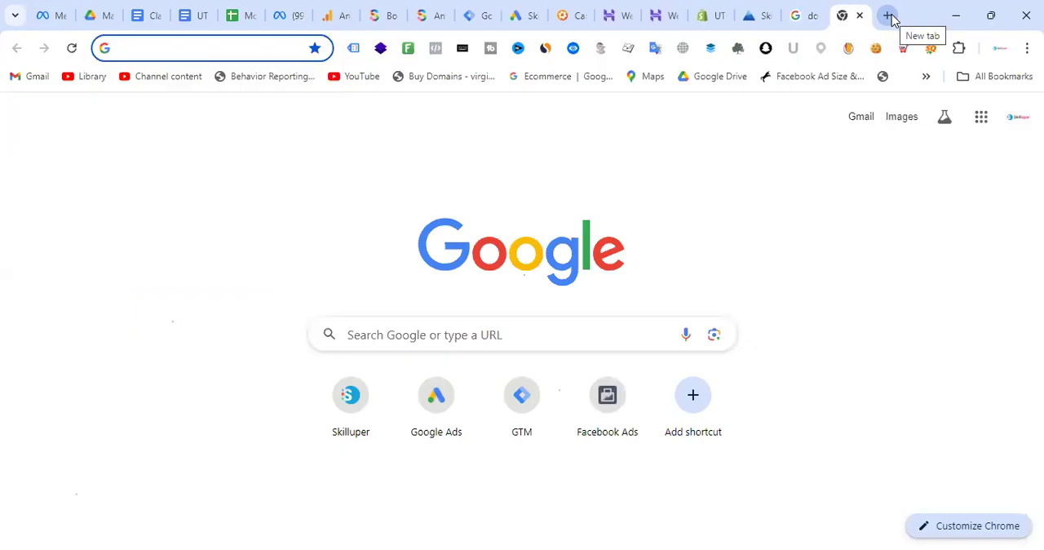
{"action": "type", "text": "isear"}
{"action": "key", "text": "BackSpace"}
{"action": "key", "text": "BackSpace"}
{"action": "key", "text": "BackSpace"}
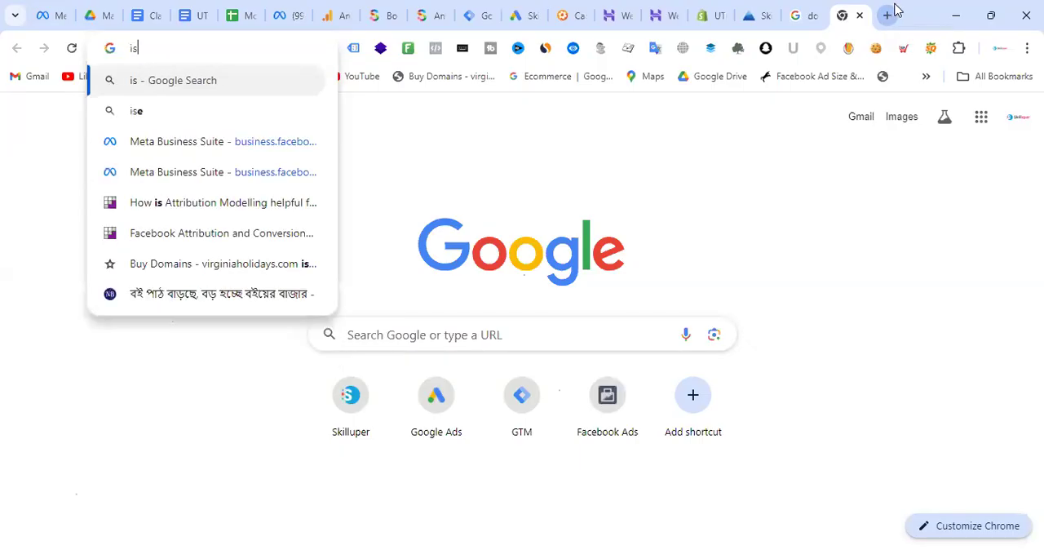
{"action": "key", "text": "BackSpace"}
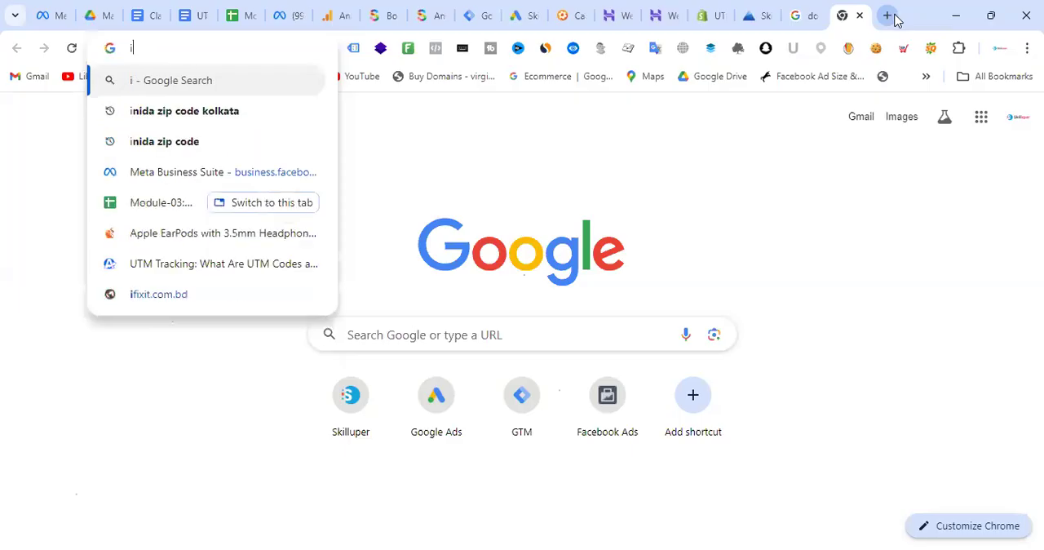
{"action": "type", "text": "searchfrom"}
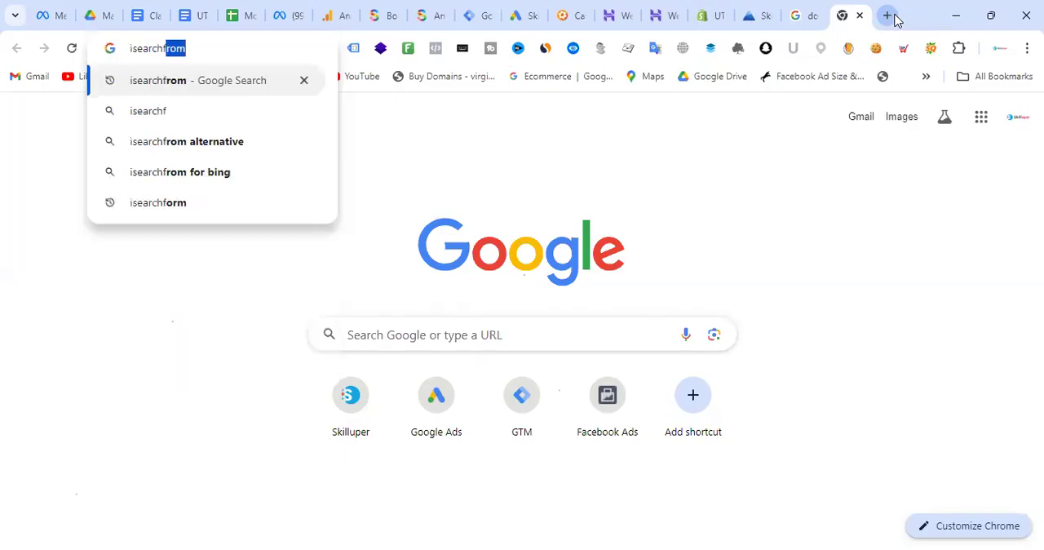
{"action": "key", "text": "Return"}
{"action": "left_click", "coordinate": [308, 261]}
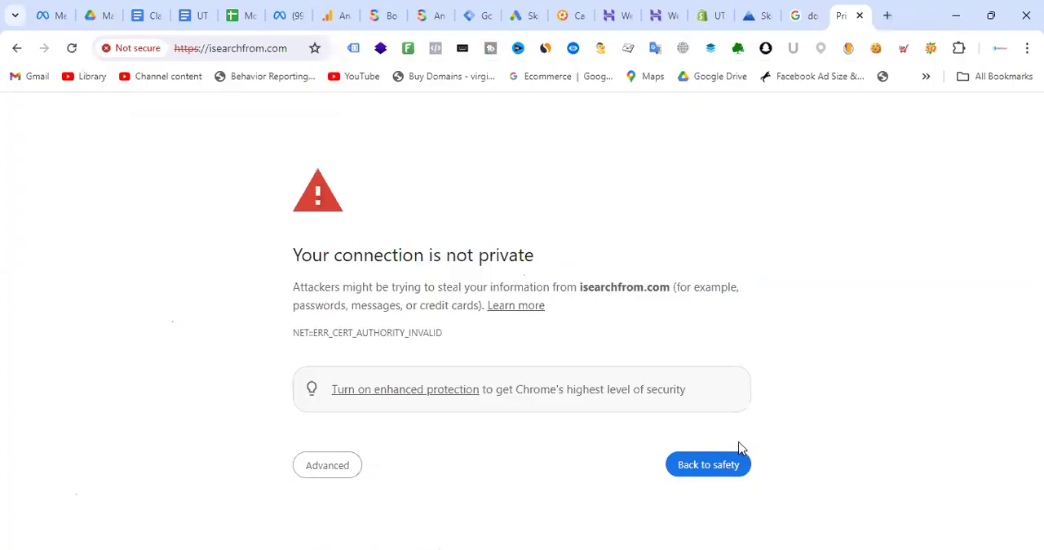
{"action": "left_click", "coordinate": [332, 470]}
{"action": "scroll", "coordinate": [550, 294], "scroll_direction": "down", "scroll_amount": 1}
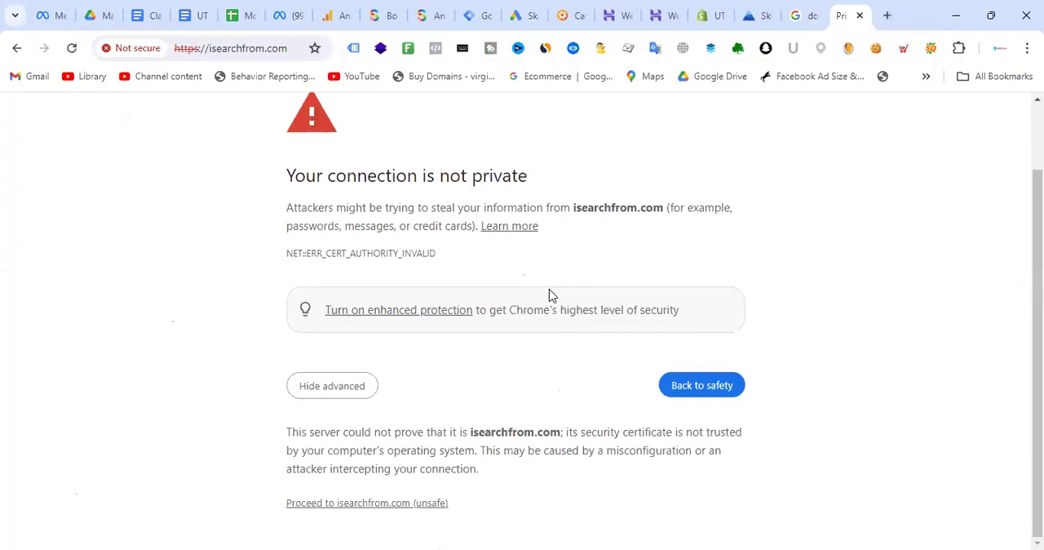
{"action": "left_click", "coordinate": [400, 502]}
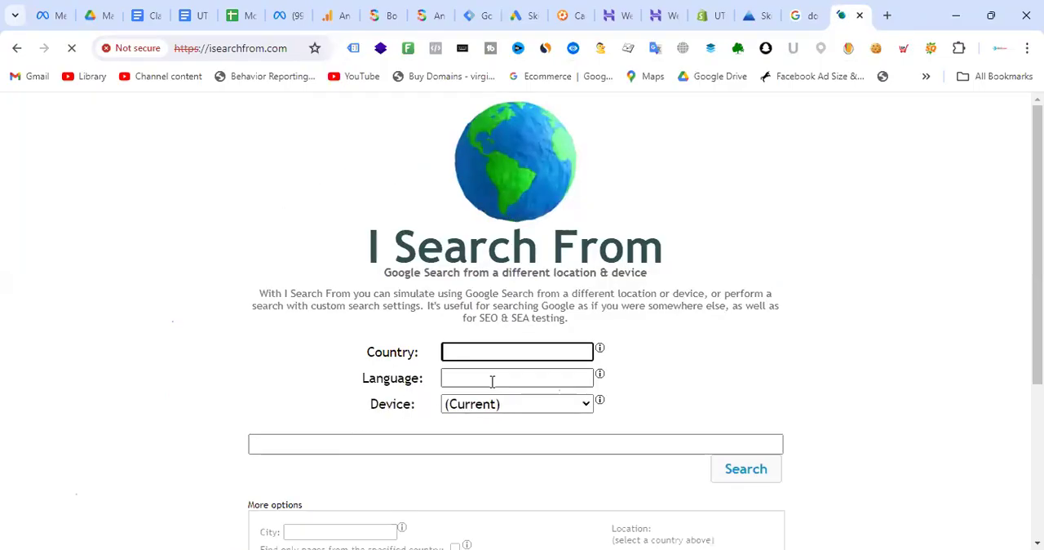
- Set the simulated search country to United States and run a search for "dog food"
{"action": "type", "text": "unite"}
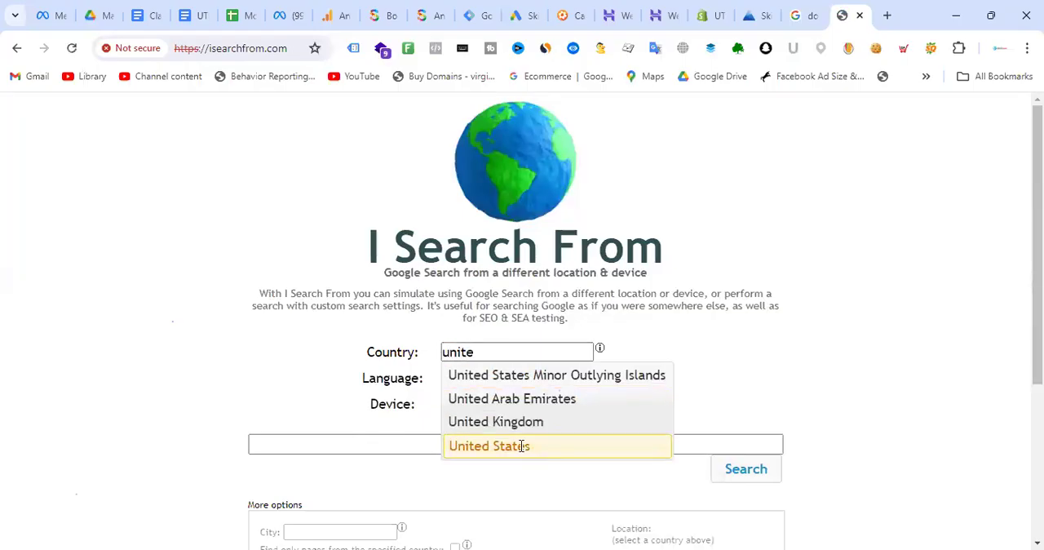
{"action": "left_click", "coordinate": [523, 446]}
{"action": "left_click", "coordinate": [423, 446]}
{"action": "type", "text": "dog food"}
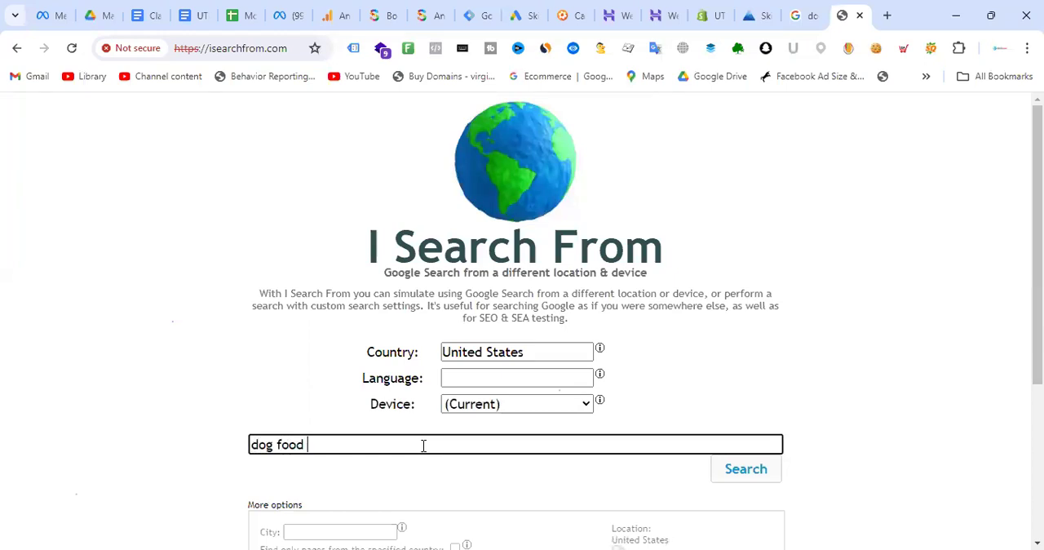
{"action": "key", "text": "Return"}
- Review the sponsored product listings and ads summary for the dog food search, and close its results page
{"action": "scroll", "coordinate": [434, 334], "scroll_direction": "down", "scroll_amount": 7}
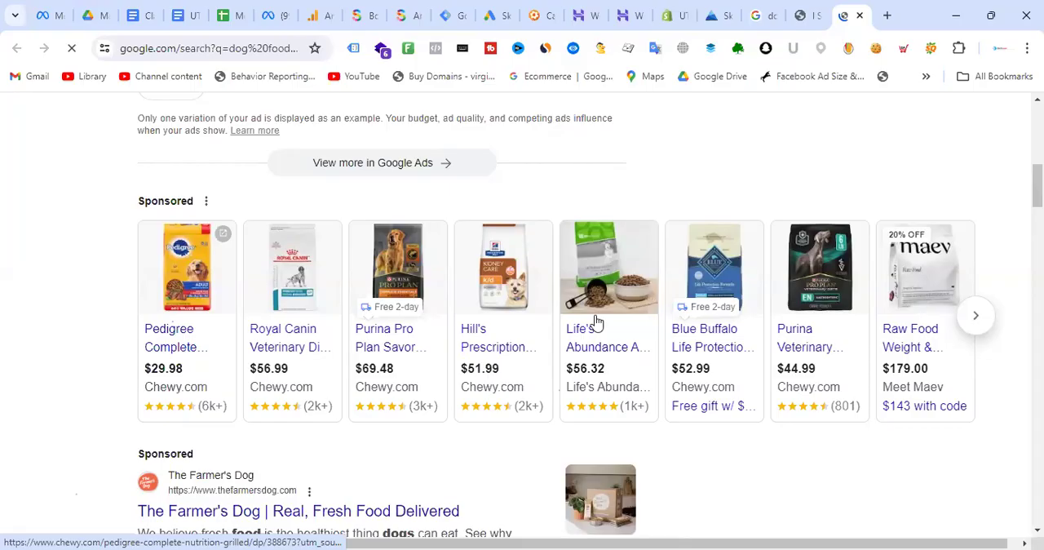
{"action": "scroll", "coordinate": [600, 207], "scroll_direction": "up", "scroll_amount": 1}
{"action": "scroll", "coordinate": [599, 208], "scroll_direction": "up", "scroll_amount": 3}
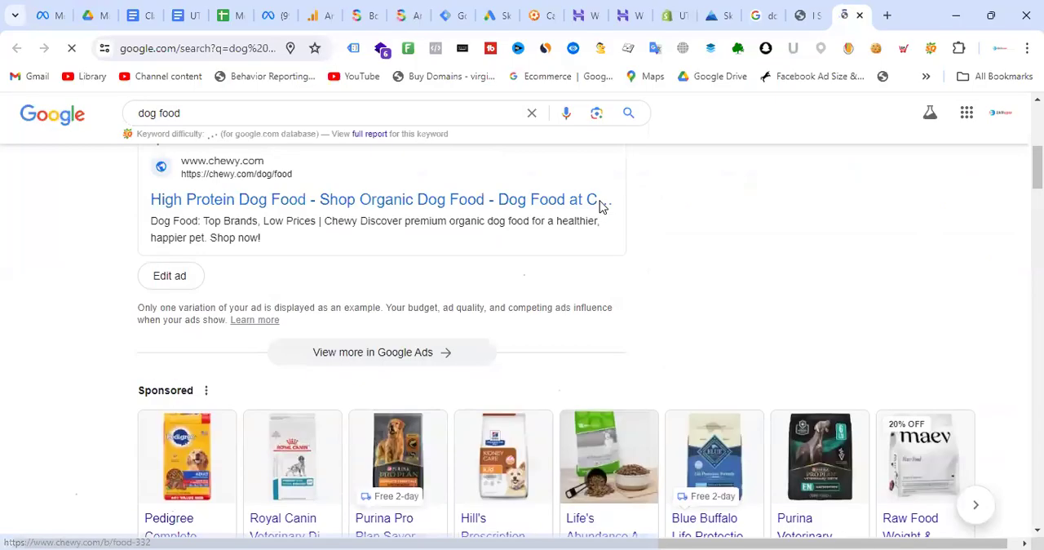
{"action": "scroll", "coordinate": [391, 288], "scroll_direction": "up", "scroll_amount": 4}
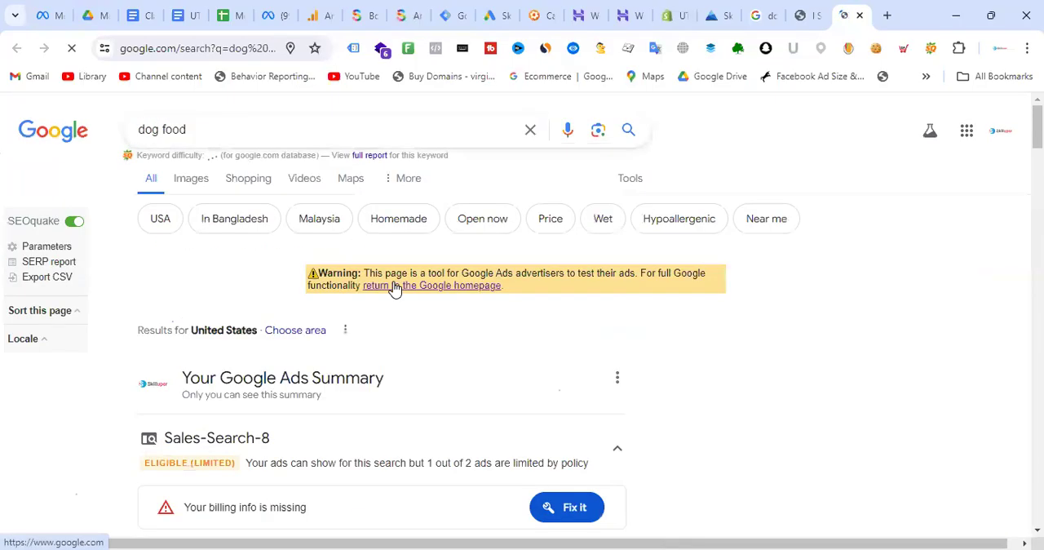
{"action": "left_click", "coordinate": [858, 16]}
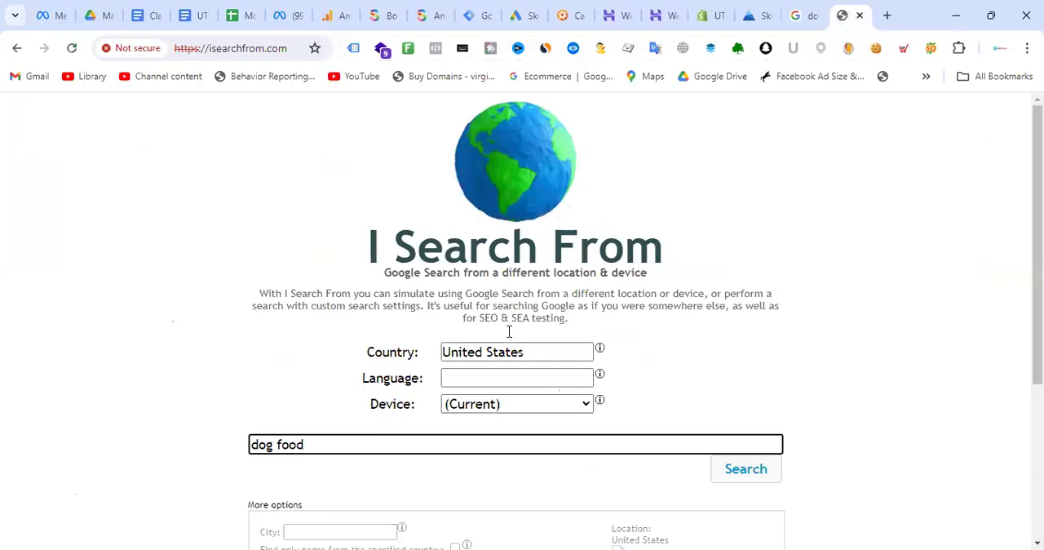
- Replace the search phrase with "womens tops" and run it from the United States, down to the sponsored products
{"action": "left_click_drag", "start_coordinate": [336, 448], "coordinate": [234, 447]}
{"action": "type", "text": "womens tops"}
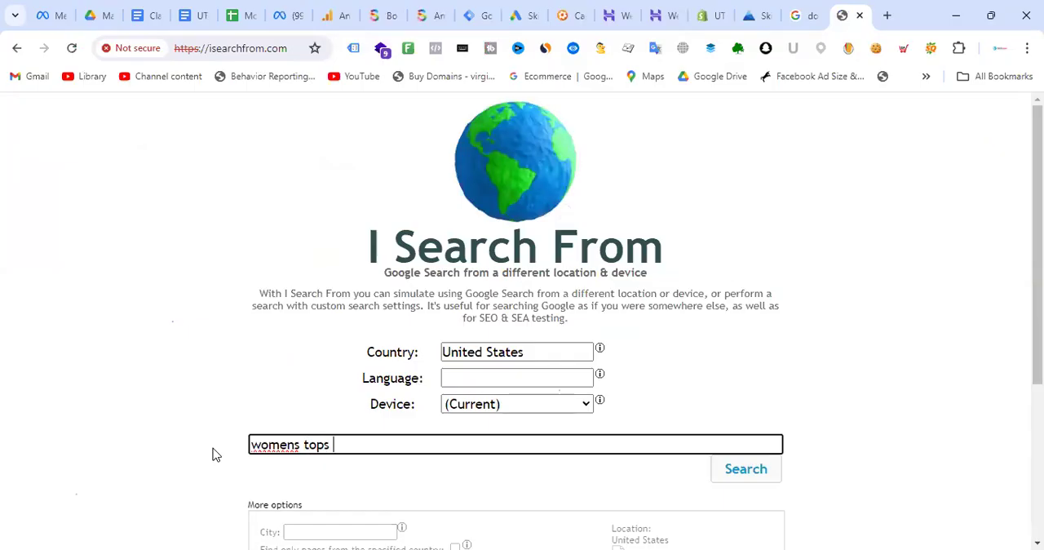
{"action": "left_click", "coordinate": [744, 477]}
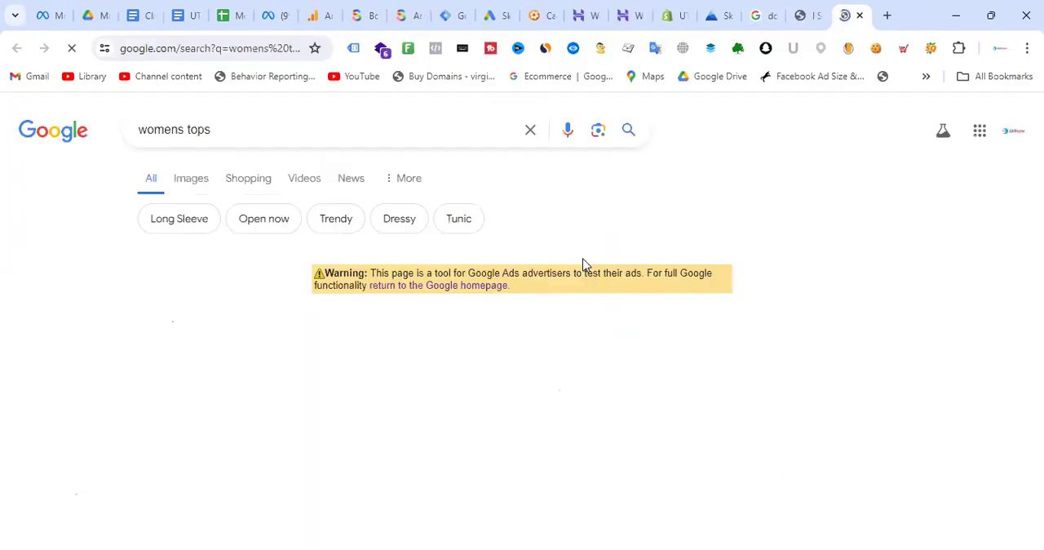
{"action": "scroll", "coordinate": [584, 265], "scroll_direction": "down", "scroll_amount": 2}
{"action": "scroll", "coordinate": [964, 446], "scroll_direction": "down", "scroll_amount": 1}
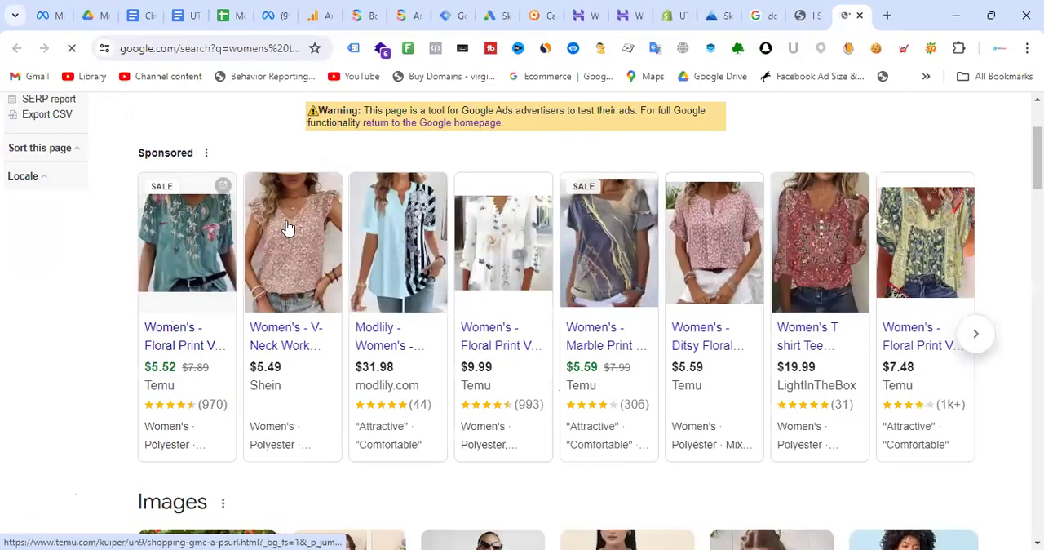
- Compare the Images section of the womens tops results with the sponsored shopping listings
{"action": "scroll", "coordinate": [204, 343], "scroll_direction": "down", "scroll_amount": 3}
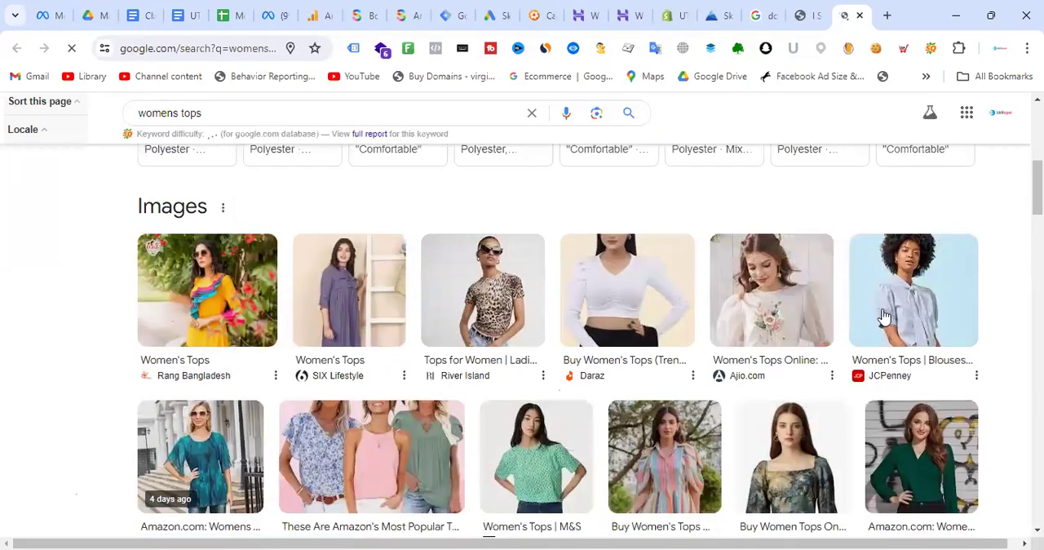
{"action": "scroll", "coordinate": [889, 318], "scroll_direction": "down", "scroll_amount": 2}
{"action": "scroll", "coordinate": [693, 296], "scroll_direction": "up", "scroll_amount": 3}
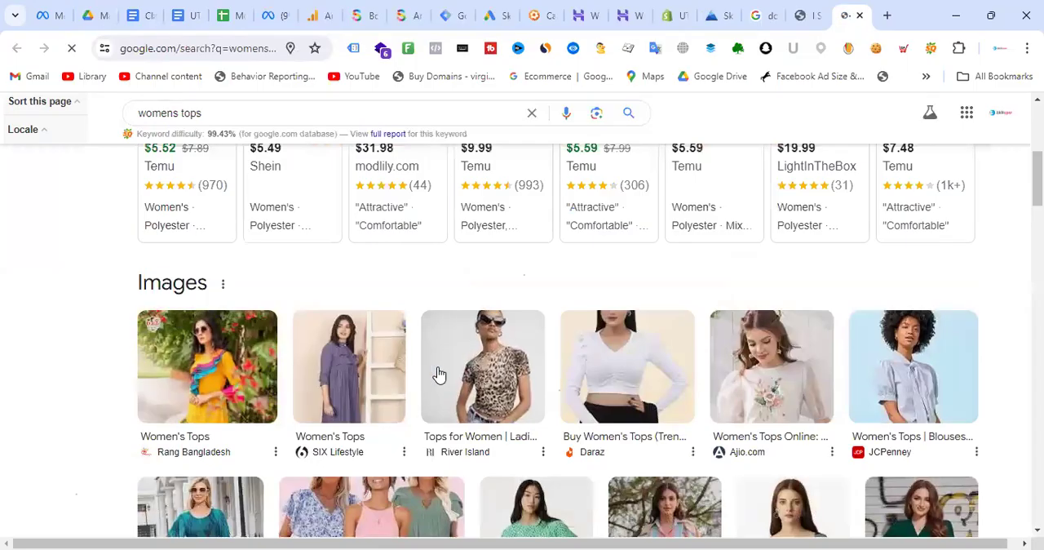
{"action": "left_click", "coordinate": [223, 284]}
{"action": "left_click", "coordinate": [991, 168]}
{"action": "scroll", "coordinate": [217, 424], "scroll_direction": "up", "scroll_amount": 4}
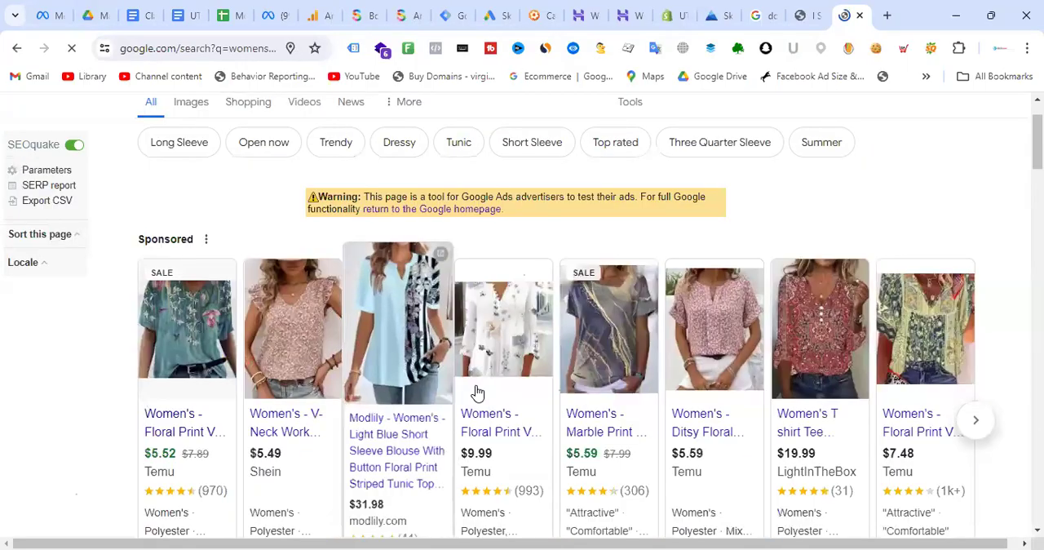
{"action": "mouse_move", "coordinate": [937, 391]}
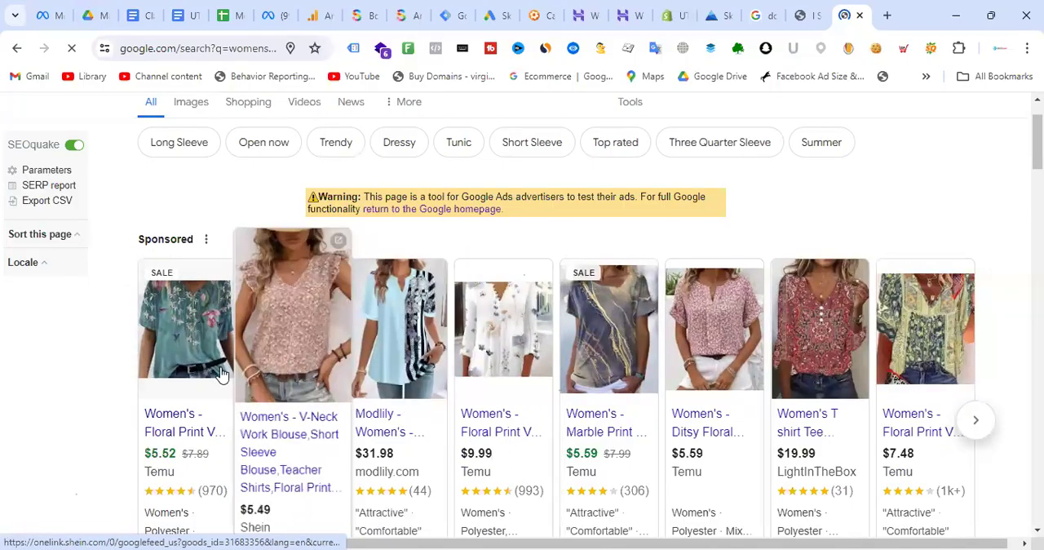
- Examine the unpaid image results below the sponsored products and try to open the Amazon.com womens tops link
{"action": "scroll", "coordinate": [901, 374], "scroll_direction": "down", "scroll_amount": 1}
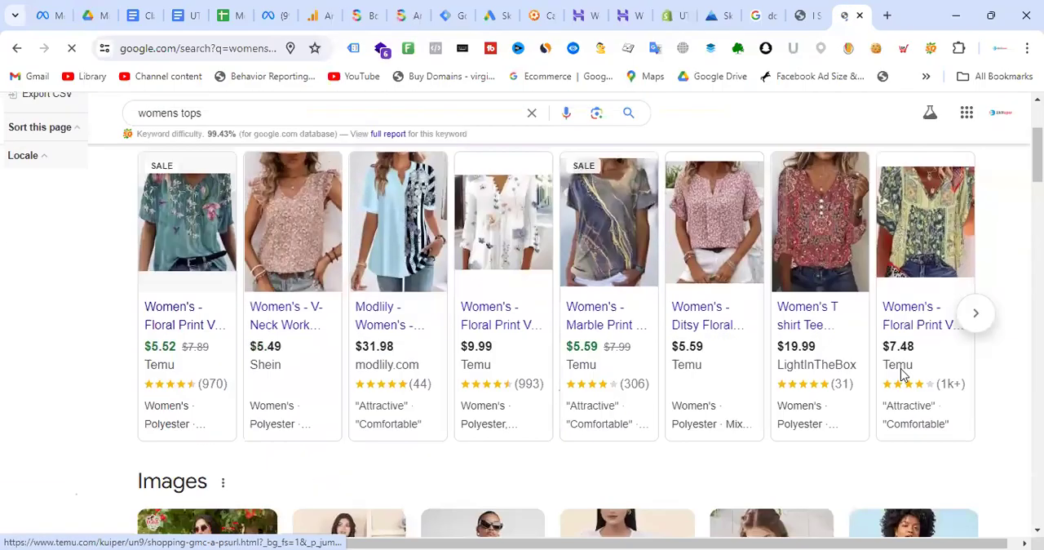
{"action": "scroll", "coordinate": [901, 374], "scroll_direction": "down", "scroll_amount": 2}
{"action": "scroll", "coordinate": [815, 301], "scroll_direction": "up", "scroll_amount": 1}
{"action": "scroll", "coordinate": [815, 301], "scroll_direction": "down", "scroll_amount": 2}
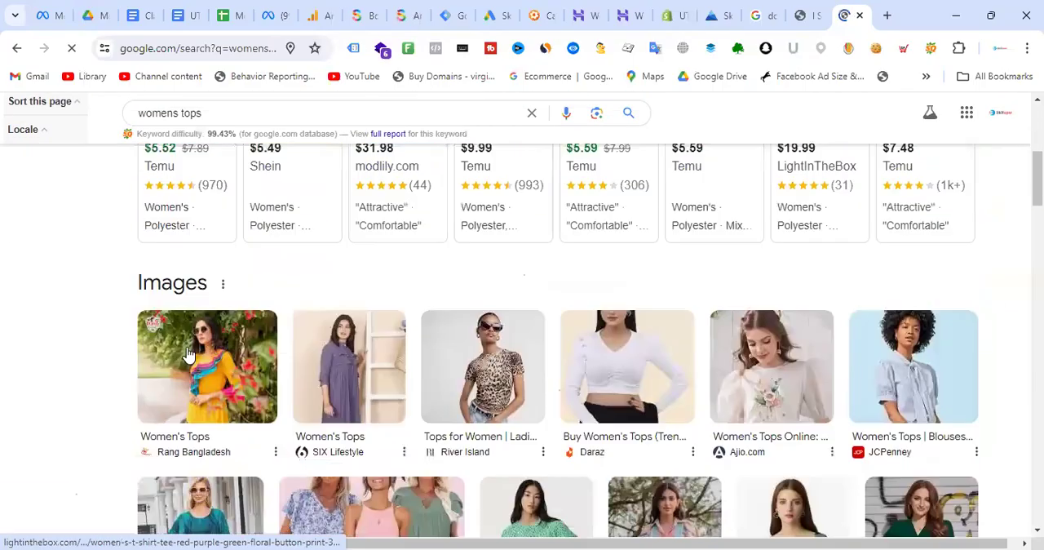
{"action": "scroll", "coordinate": [766, 375], "scroll_direction": "down", "scroll_amount": 2}
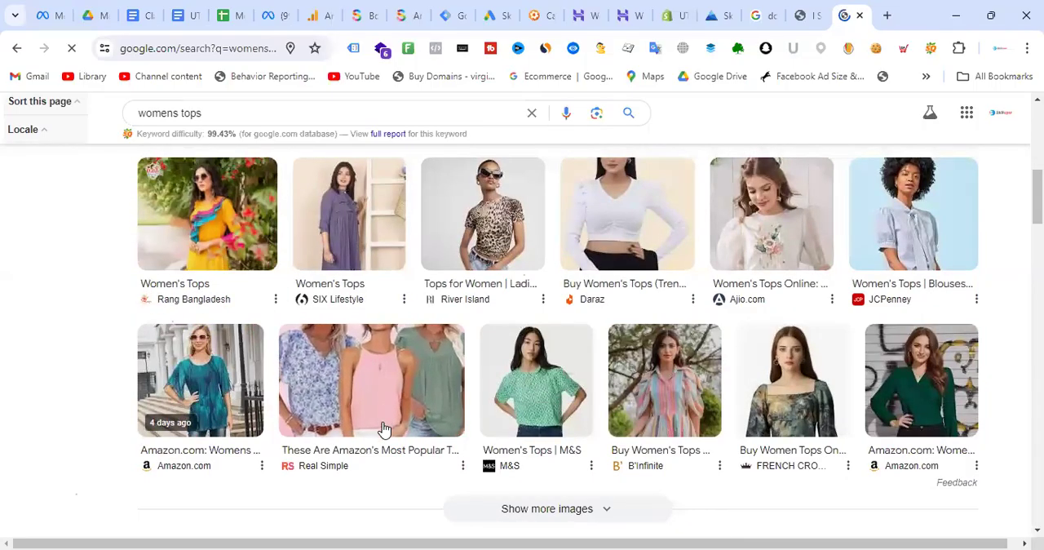
{"action": "left_click", "coordinate": [186, 457]}
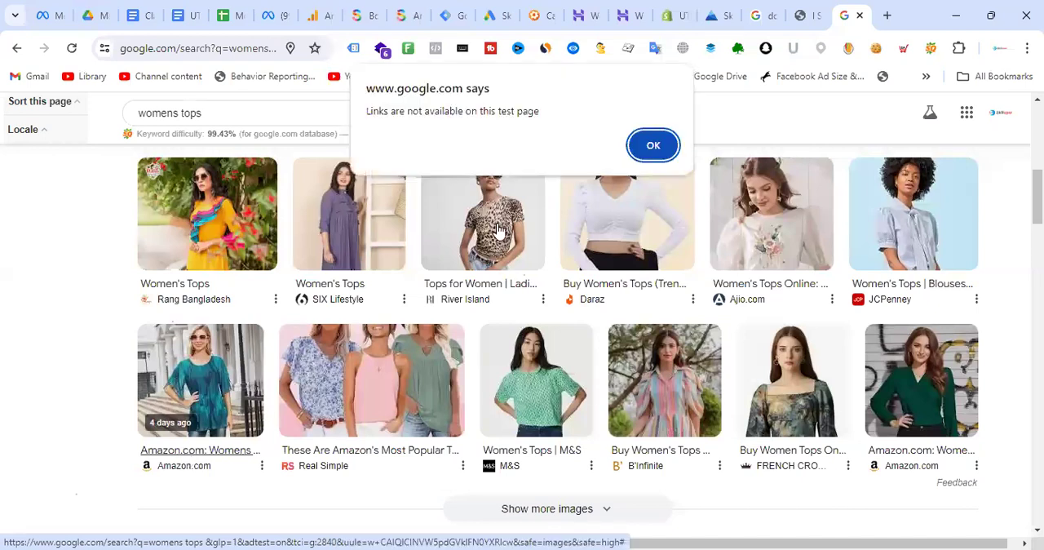
- Return to the GA4 Traffic acquisition report and open the list of primary dimensions for the channel table
{"action": "left_click", "coordinate": [318, 14]}
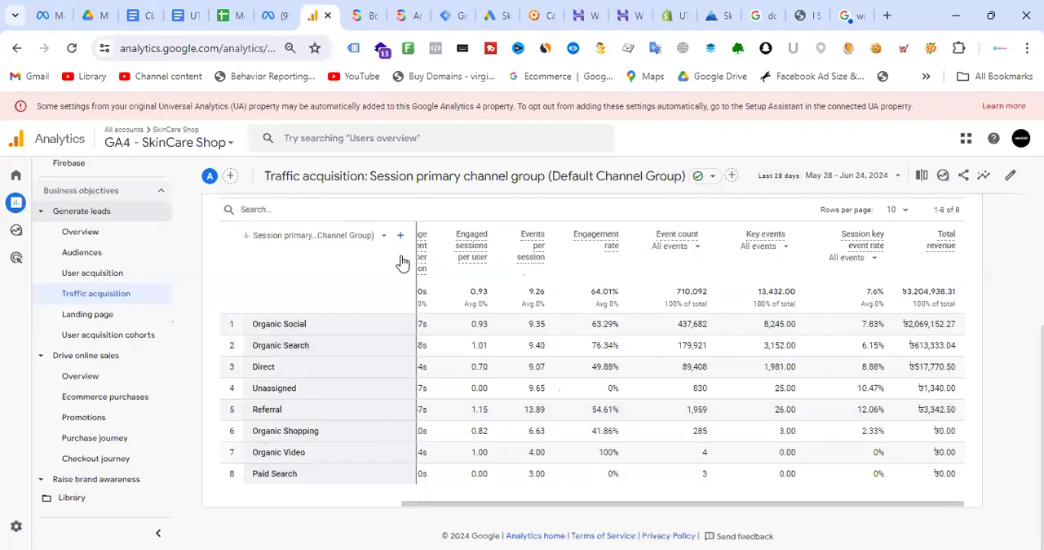
{"action": "scroll", "coordinate": [364, 319], "scroll_direction": "up", "scroll_amount": 1}
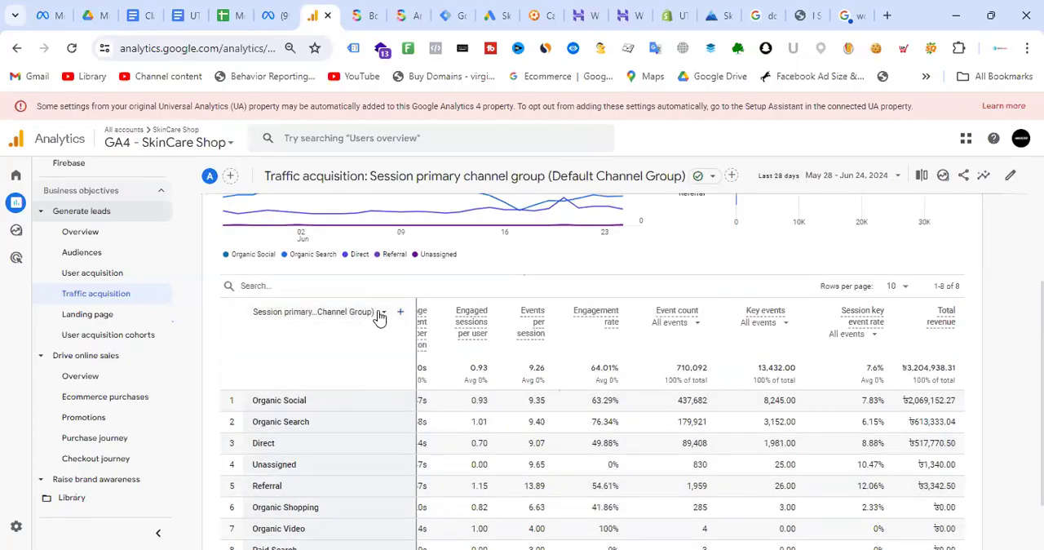
{"action": "left_click", "coordinate": [380, 313]}
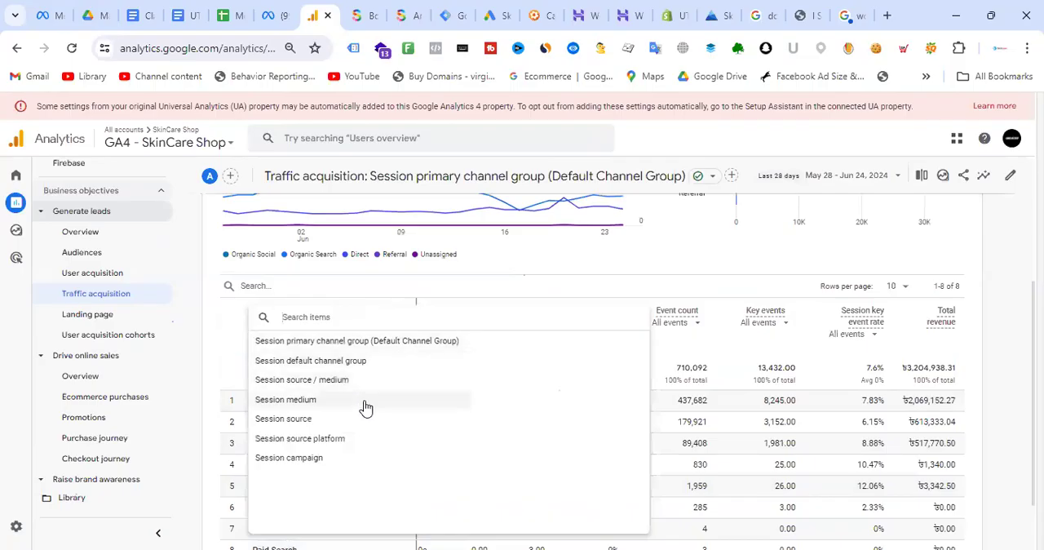
- Switch to the UTM Tracking document and examine the table matching UTM parameters to GA4 dimension names
{"action": "left_click", "coordinate": [186, 9]}
{"action": "scroll", "coordinate": [531, 279], "scroll_direction": "down", "scroll_amount": 5}
{"action": "scroll", "coordinate": [530, 286], "scroll_direction": "up", "scroll_amount": 5}
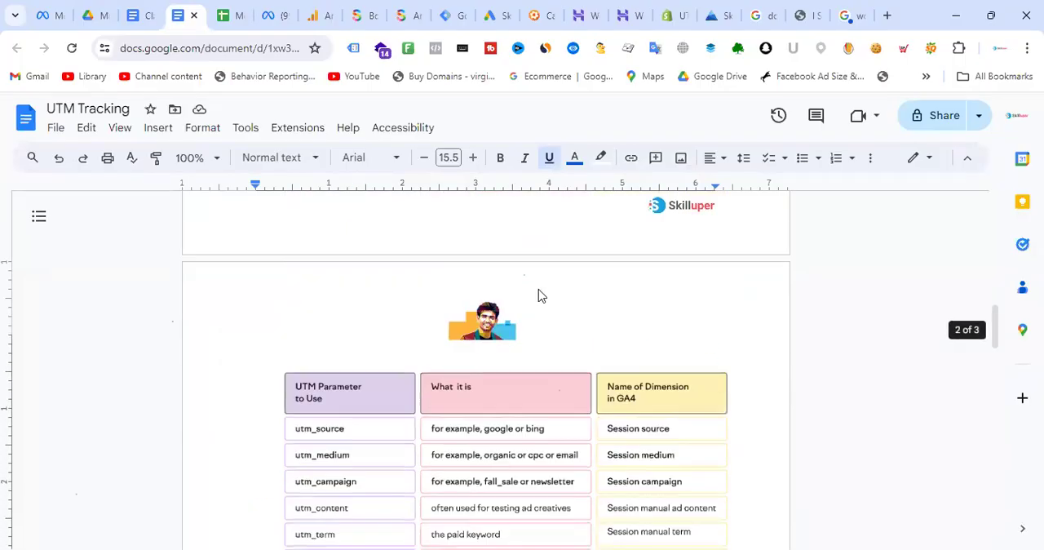
{"action": "scroll", "coordinate": [539, 292], "scroll_direction": "down", "scroll_amount": 1}
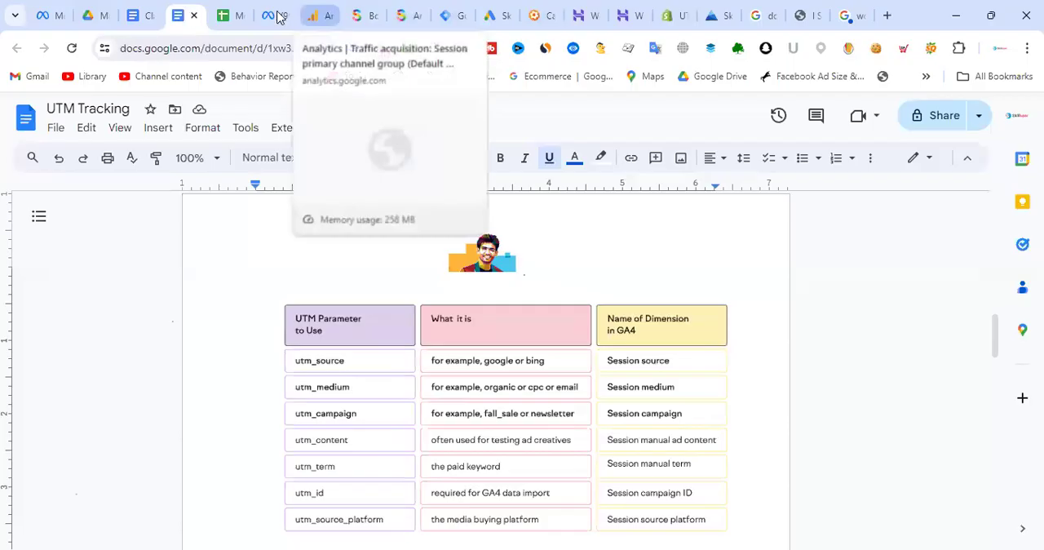
- Return to the GA4 Traffic acquisition report, set the primary dimension to Session source and review the listed sources
{"action": "left_click", "coordinate": [335, 15]}
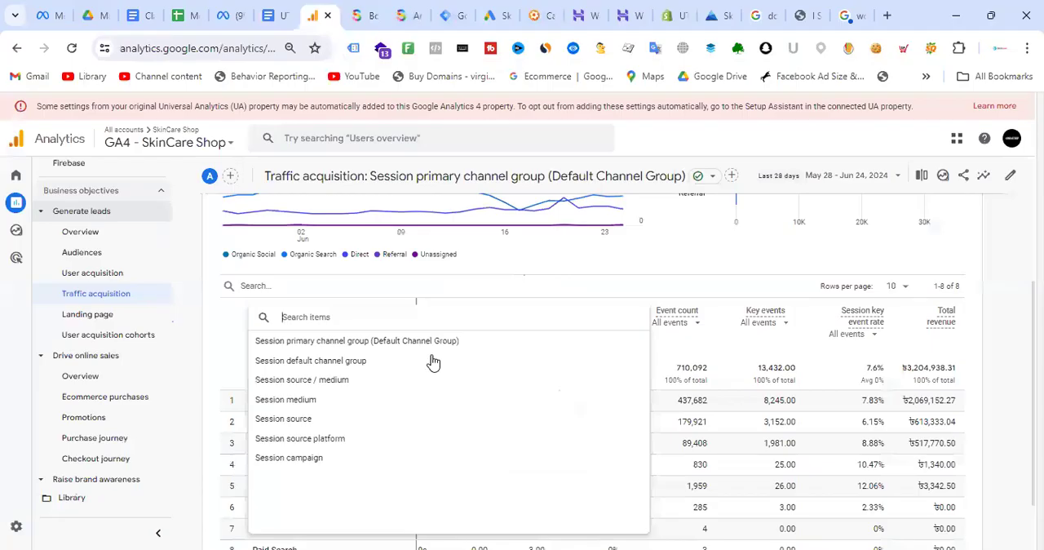
{"action": "left_click", "coordinate": [307, 417]}
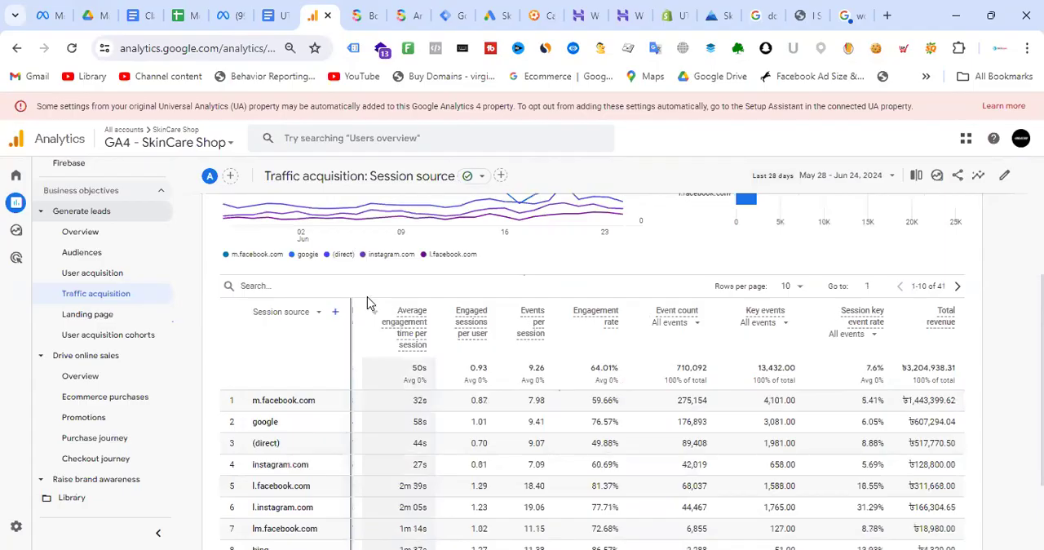
{"action": "scroll", "coordinate": [306, 391], "scroll_direction": "down", "scroll_amount": 2}
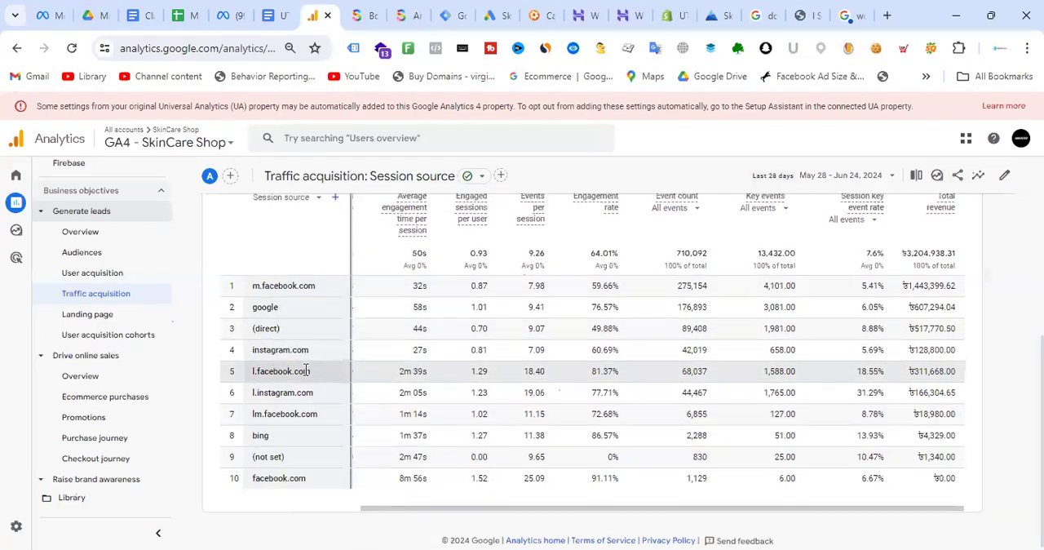
{"action": "scroll", "coordinate": [302, 375], "scroll_direction": "up", "scroll_amount": 2}
{"action": "scroll", "coordinate": [305, 373], "scroll_direction": "down", "scroll_amount": 2}
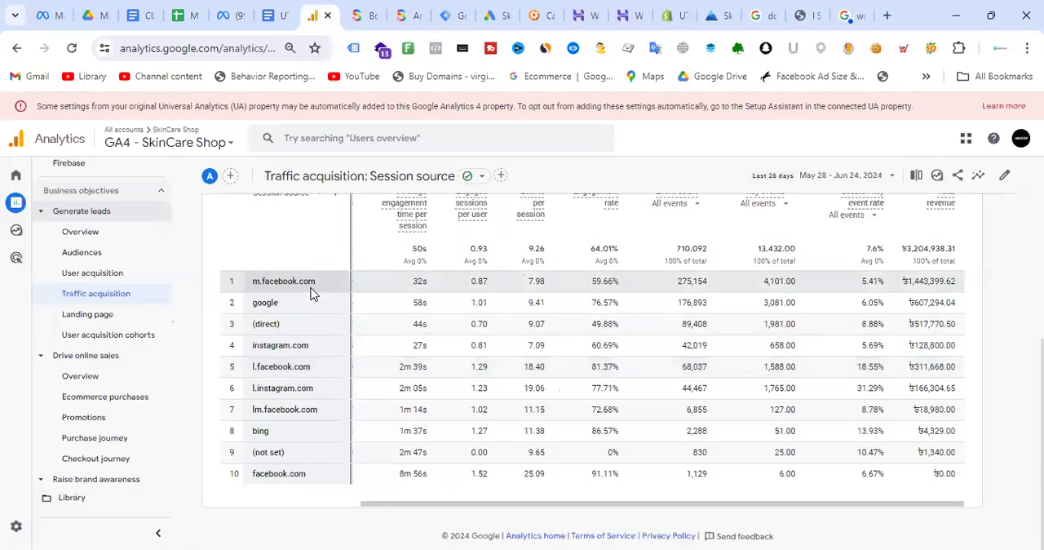
{"action": "scroll", "coordinate": [300, 440], "scroll_direction": "up", "scroll_amount": 1}
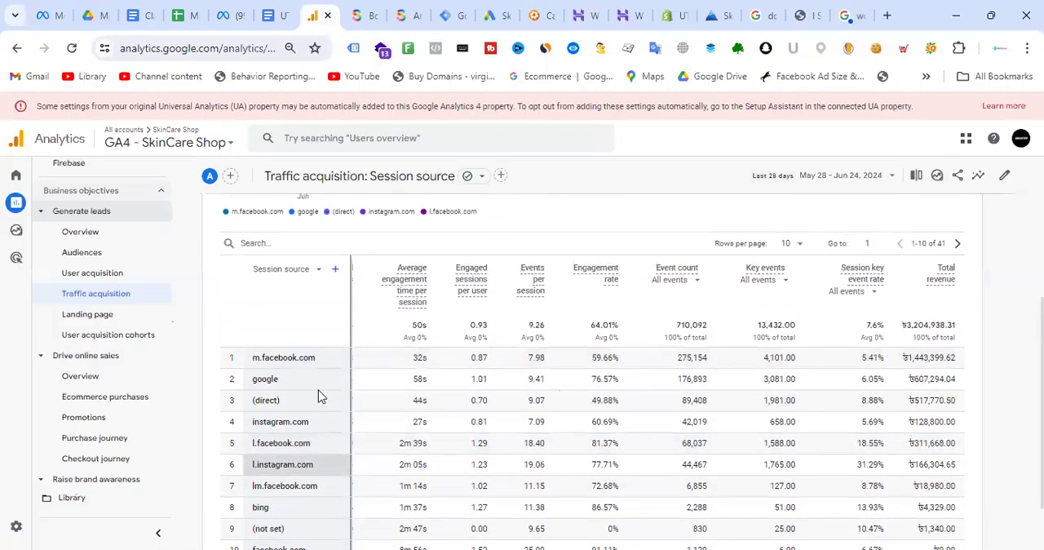
- Add Session medium as the secondary dimension and check both dimensions against the UTM Tracking document's table
{"action": "left_click", "coordinate": [335, 270]}
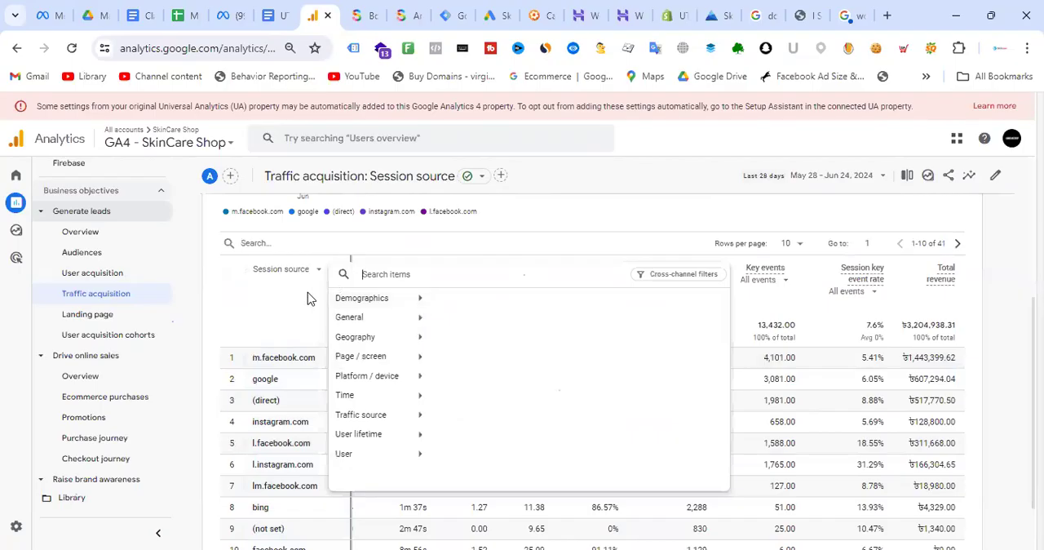
{"action": "left_click", "coordinate": [400, 418]}
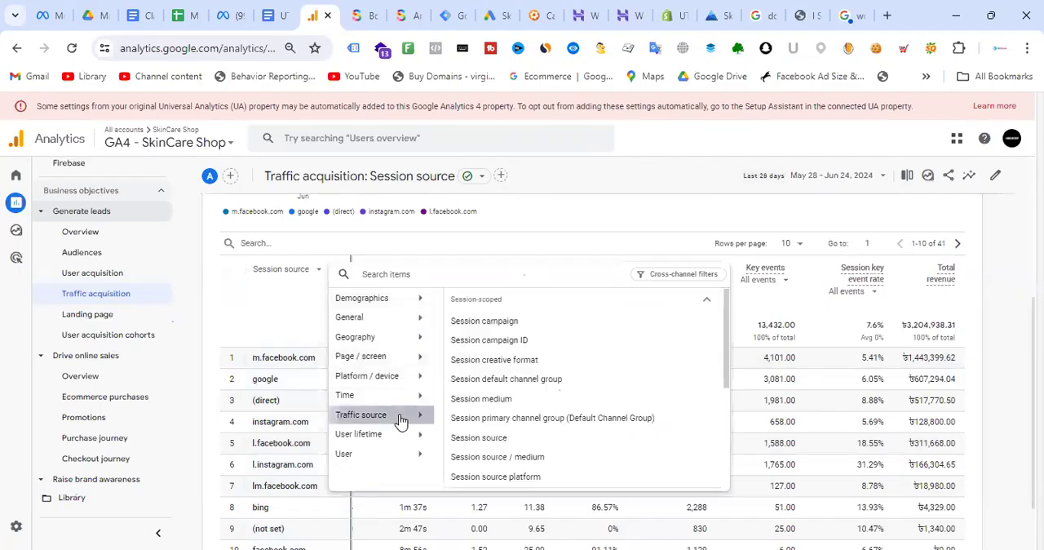
{"action": "left_click", "coordinate": [511, 401]}
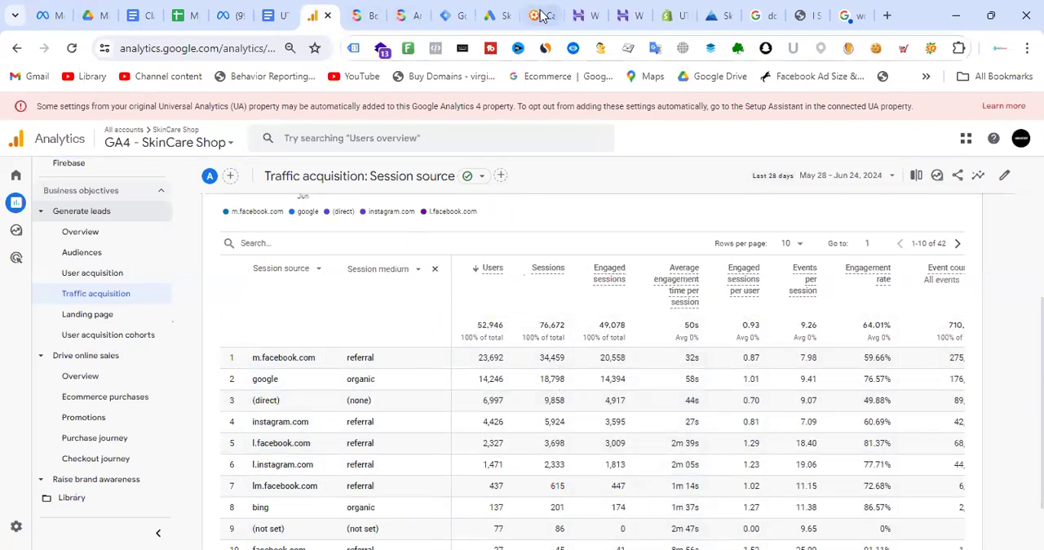
{"action": "left_click", "coordinate": [280, 14]}
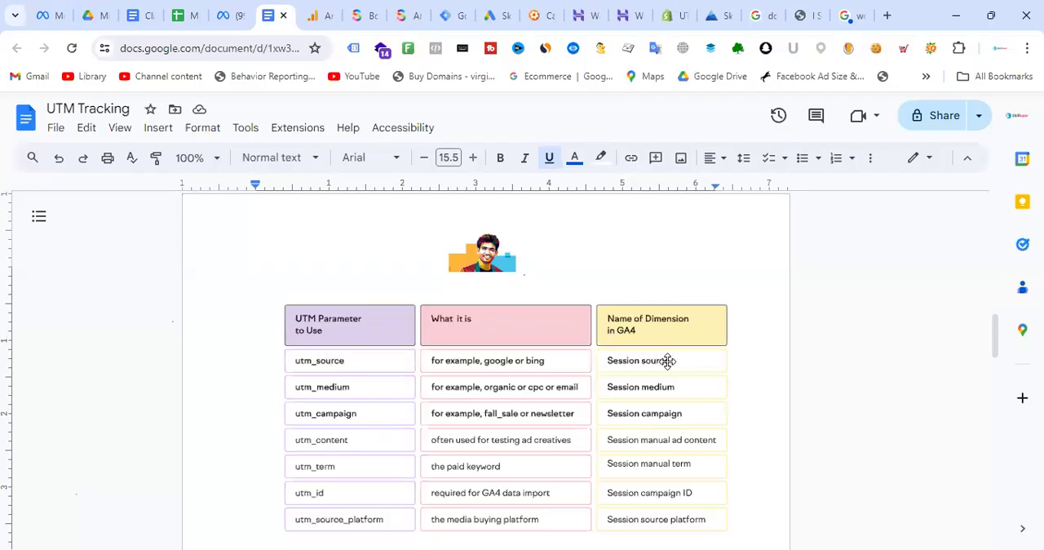
- Back in GA4, remove the Session medium column, set the primary dimension to Session source / medium and review its rows
{"action": "left_click", "coordinate": [324, 10]}
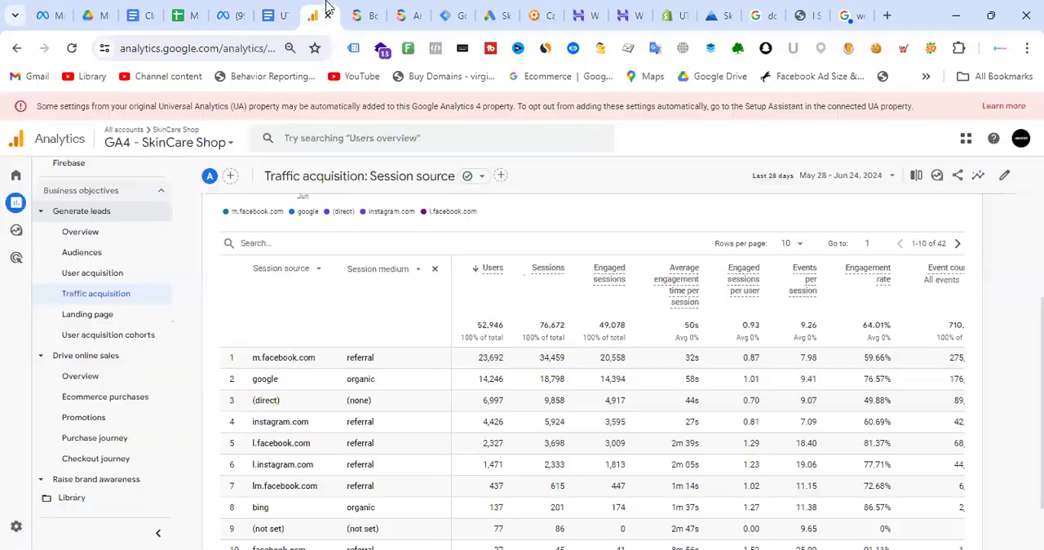
{"action": "left_click", "coordinate": [436, 272]}
{"action": "left_click", "coordinate": [325, 269]}
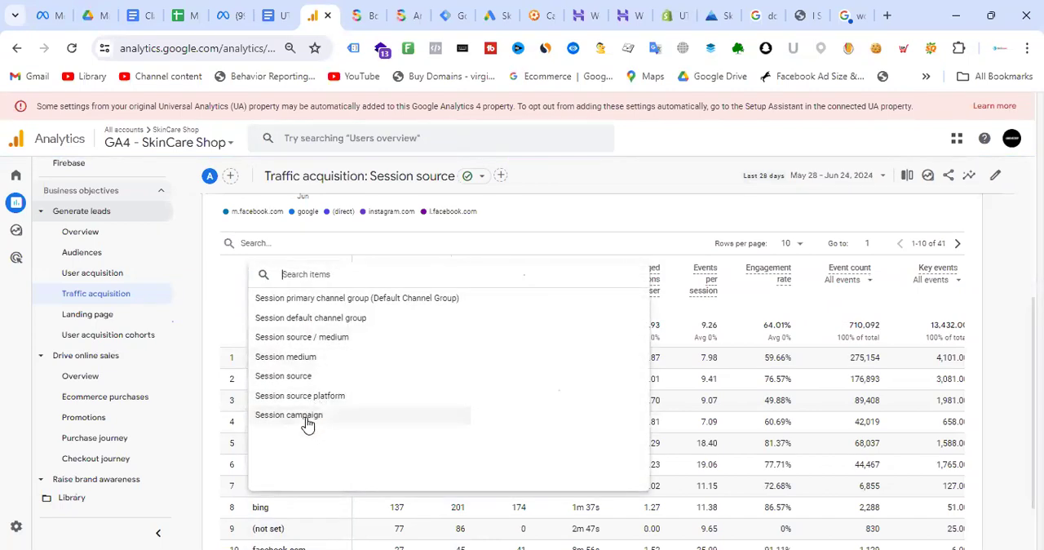
{"action": "left_click", "coordinate": [315, 342]}
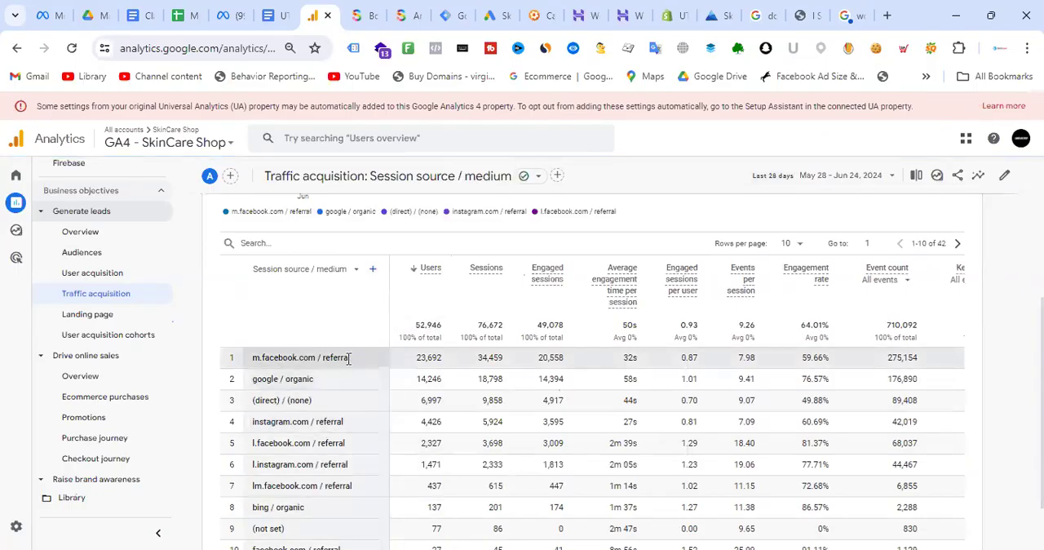
{"action": "scroll", "coordinate": [339, 371], "scroll_direction": "down", "scroll_amount": 2}
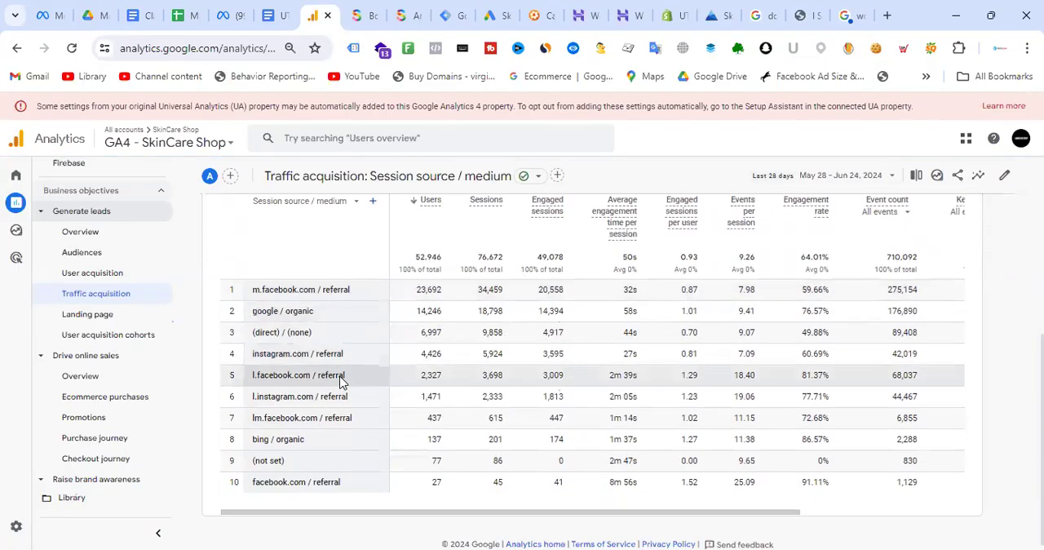
{"action": "scroll", "coordinate": [351, 375], "scroll_direction": "up", "scroll_amount": 2}
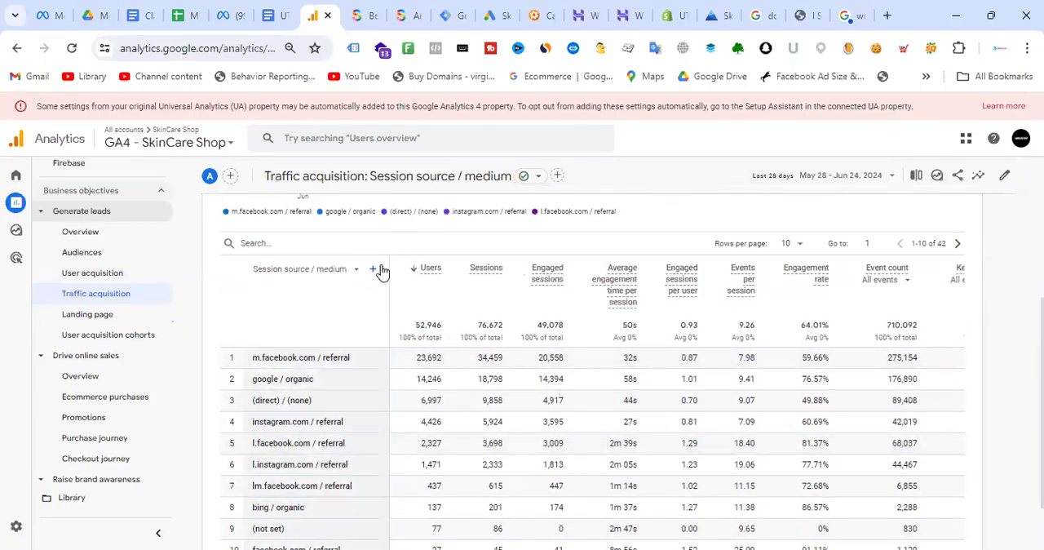
- Add Session campaign from the session-scoped traffic source dimensions as the secondary dimension and review the campaign values per source
{"action": "left_click", "coordinate": [373, 271]}
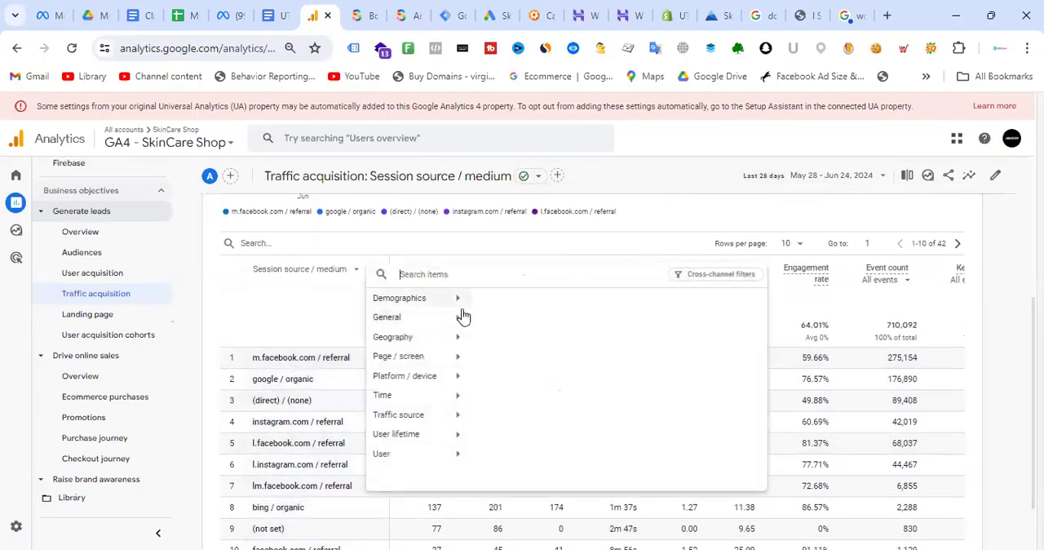
{"action": "left_click", "coordinate": [424, 418]}
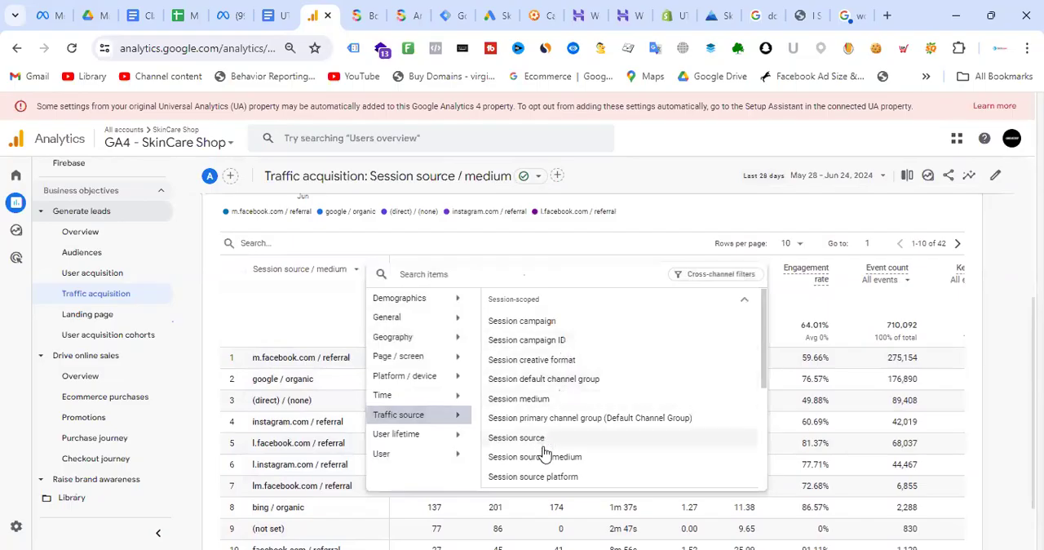
{"action": "scroll", "coordinate": [605, 356], "scroll_direction": "down", "scroll_amount": 1}
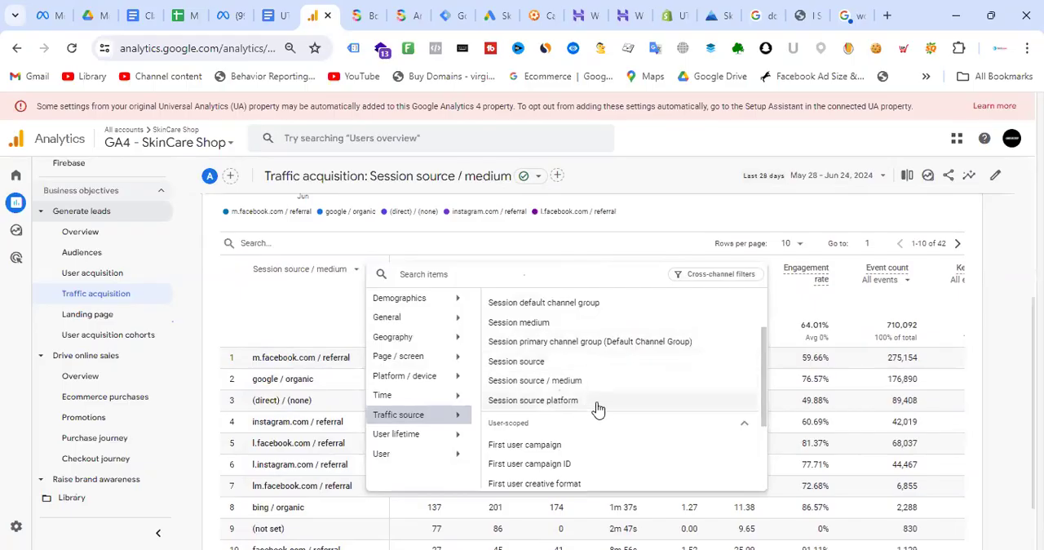
{"action": "scroll", "coordinate": [608, 364], "scroll_direction": "up", "scroll_amount": 1}
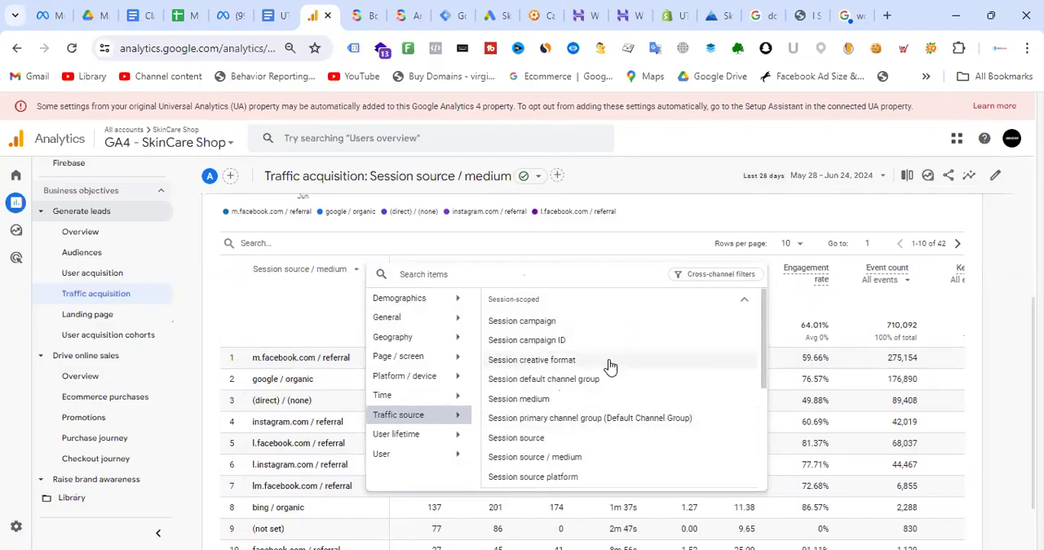
{"action": "left_click", "coordinate": [543, 321]}
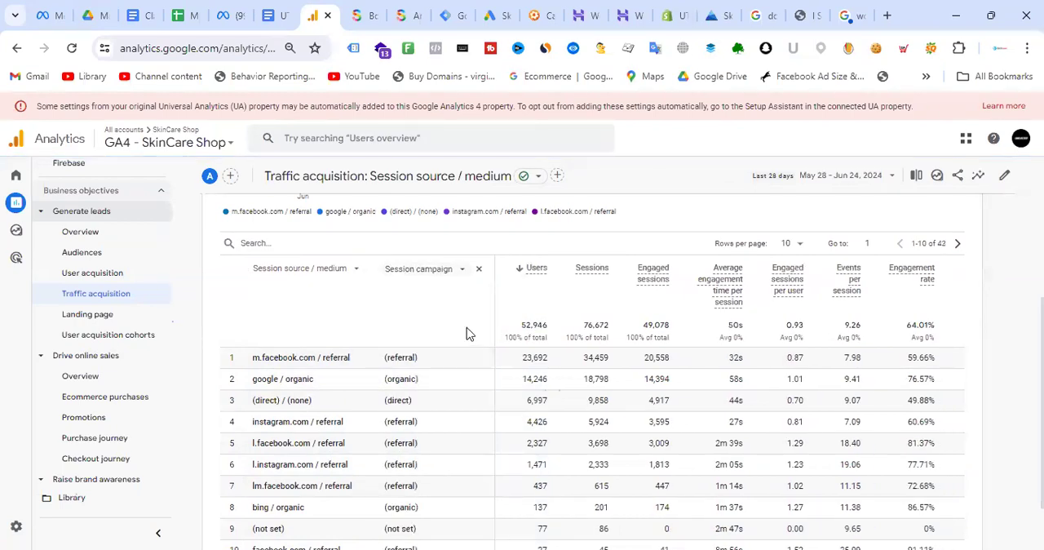
{"action": "scroll", "coordinate": [467, 331], "scroll_direction": "down", "scroll_amount": 2}
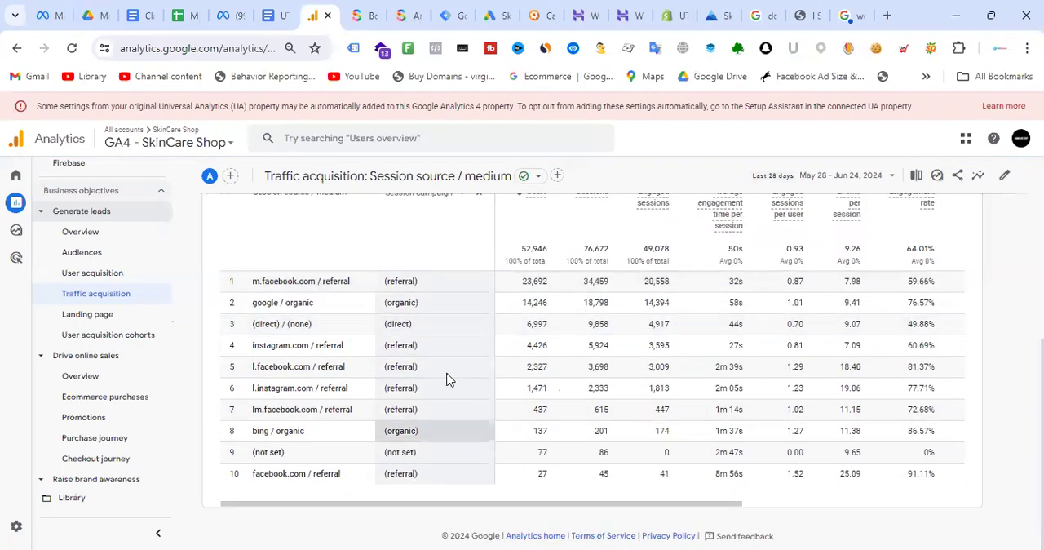
{"action": "scroll", "coordinate": [447, 377], "scroll_direction": "up", "scroll_amount": 2}
{"action": "scroll", "coordinate": [439, 326], "scroll_direction": "down", "scroll_amount": 1}
{"action": "scroll", "coordinate": [433, 340], "scroll_direction": "down", "scroll_amount": 1}
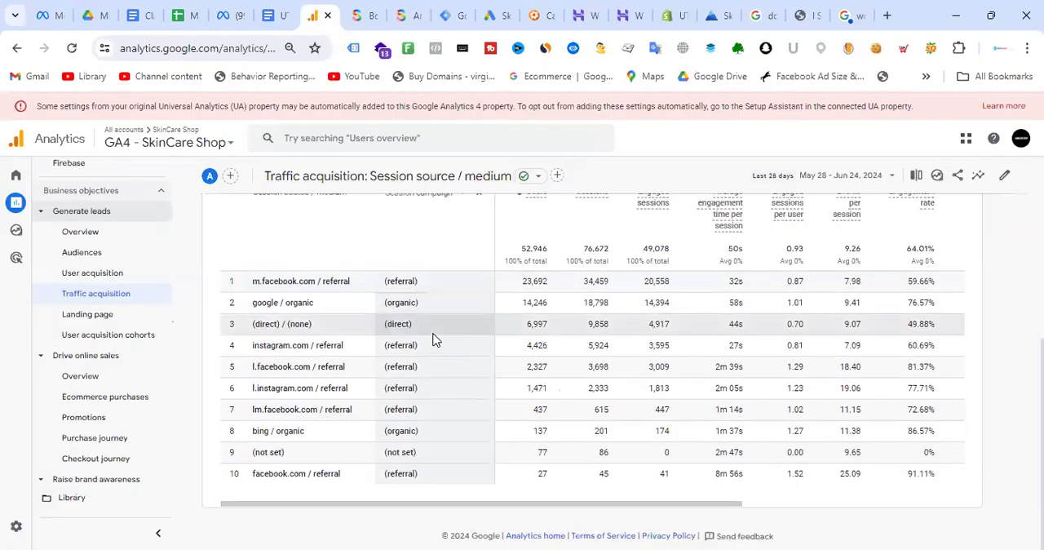
- Highlight the Sale dynamic remarkting Ad's URL parameters in Meta Ads Manager and compare them with GA4's campaign rows, through to total revenue
{"action": "left_click", "coordinate": [231, 12]}
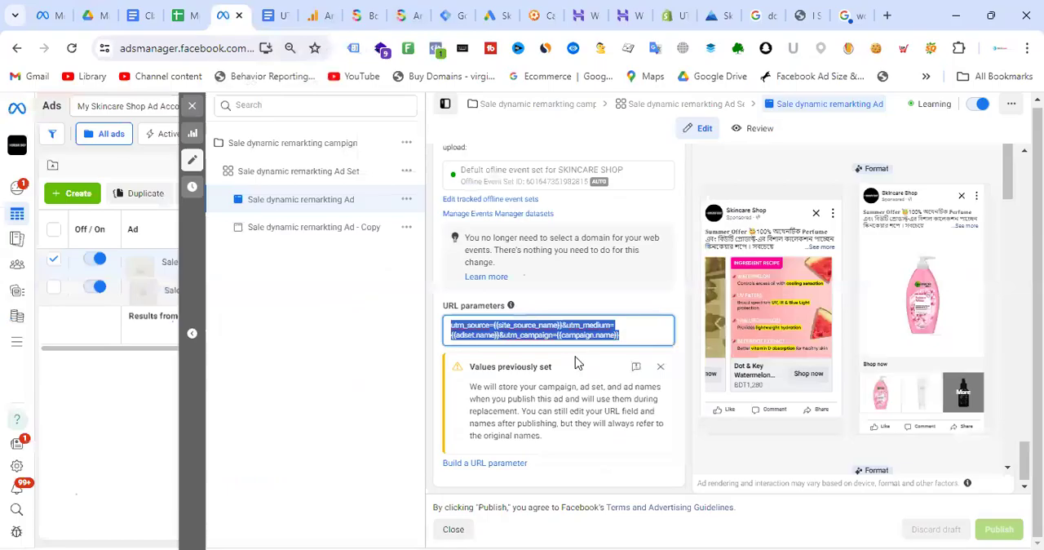
{"action": "left_click_drag", "start_coordinate": [632, 333], "coordinate": [447, 318]}
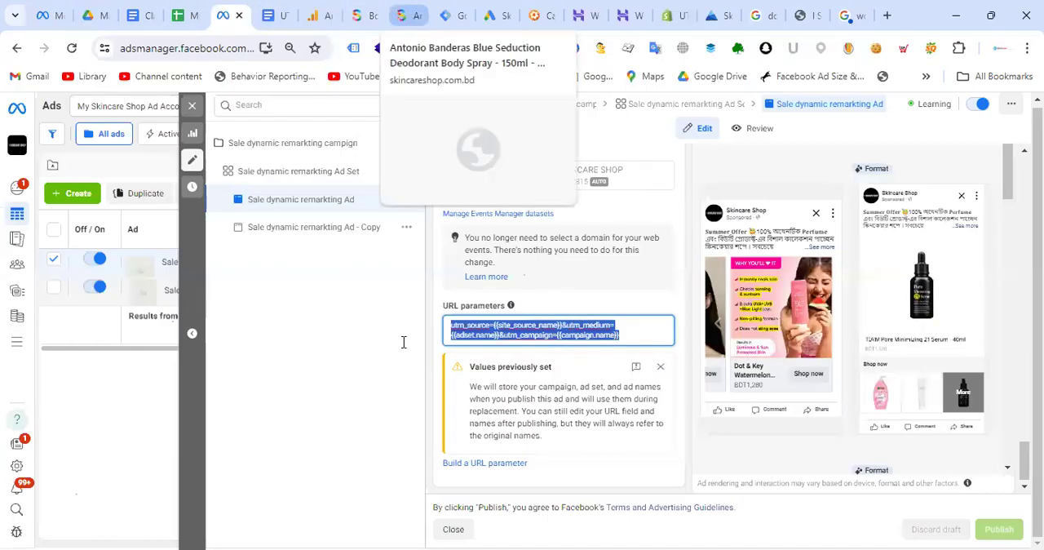
{"action": "scroll", "coordinate": [469, 351], "scroll_direction": "up", "scroll_amount": 1}
{"action": "scroll", "coordinate": [466, 330], "scroll_direction": "down", "scroll_amount": 1}
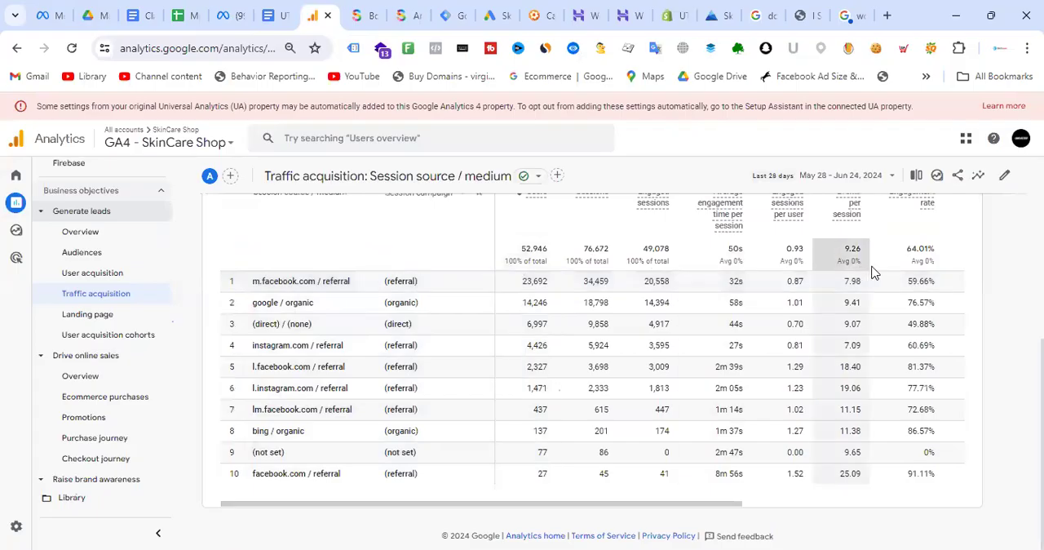
{"action": "left_click_drag", "start_coordinate": [579, 511], "coordinate": [840, 509]}
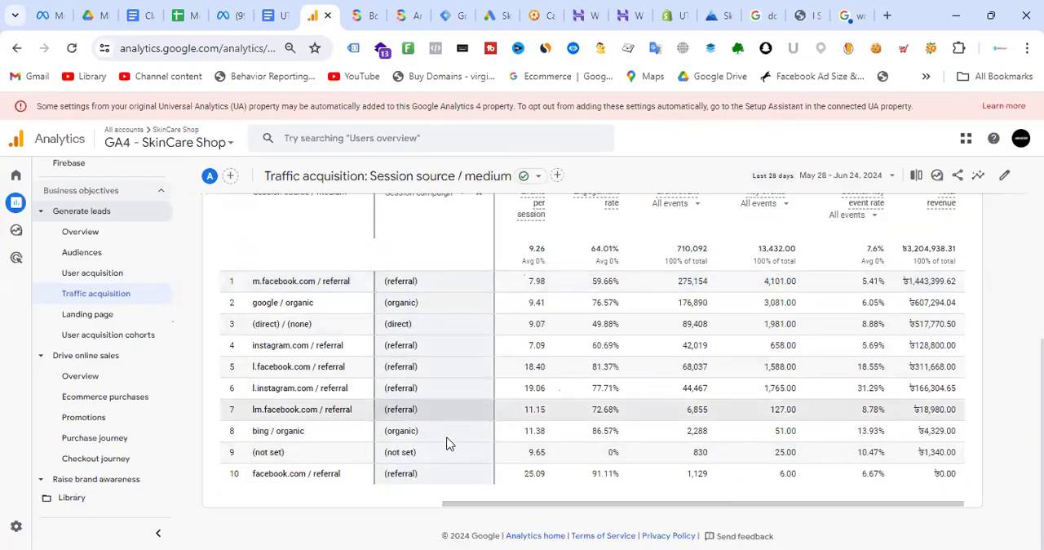
- Choose the last calendar year as the report's date range, try changing its end date to Dec 31, 2024, and apply it
{"action": "scroll", "coordinate": [1006, 270], "scroll_direction": "up", "scroll_amount": 5}
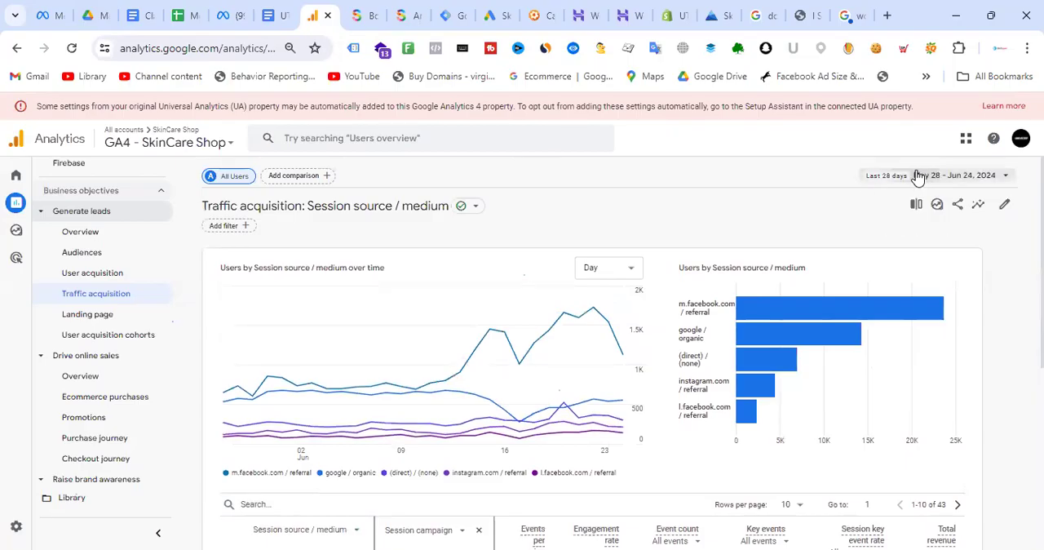
{"action": "left_click", "coordinate": [917, 175]}
{"action": "scroll", "coordinate": [667, 347], "scroll_direction": "down", "scroll_amount": 2}
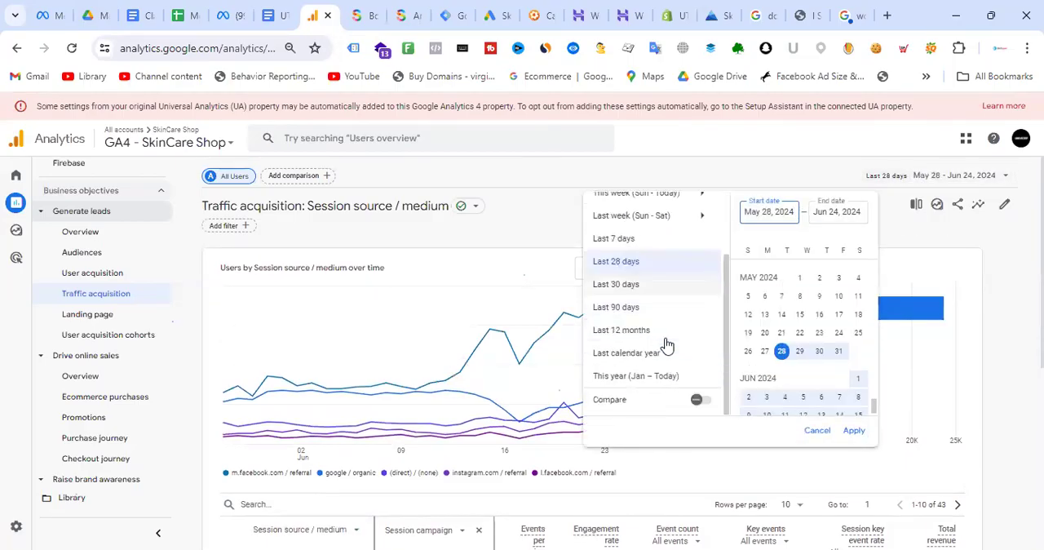
{"action": "left_click", "coordinate": [628, 358]}
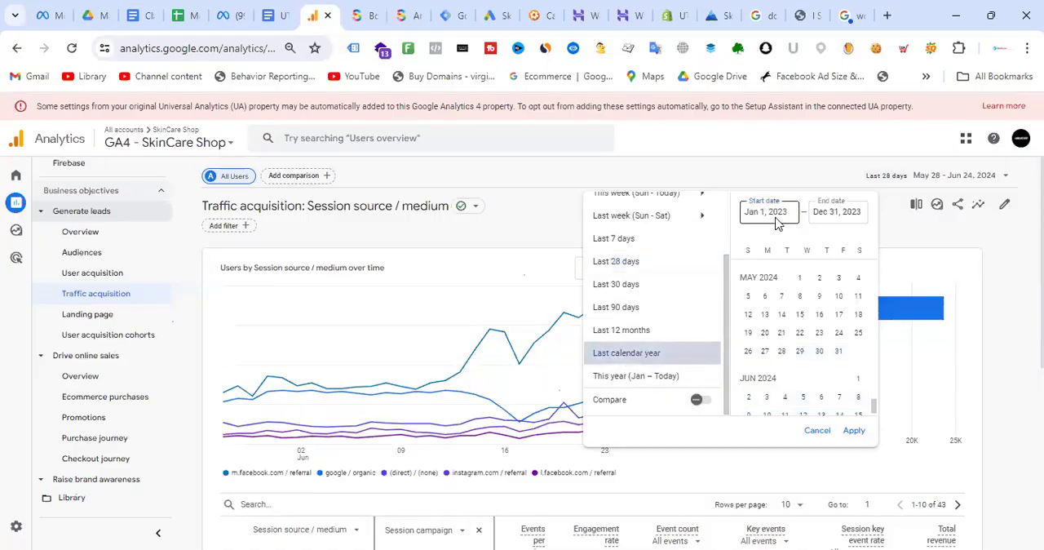
{"action": "left_click", "coordinate": [849, 211]}
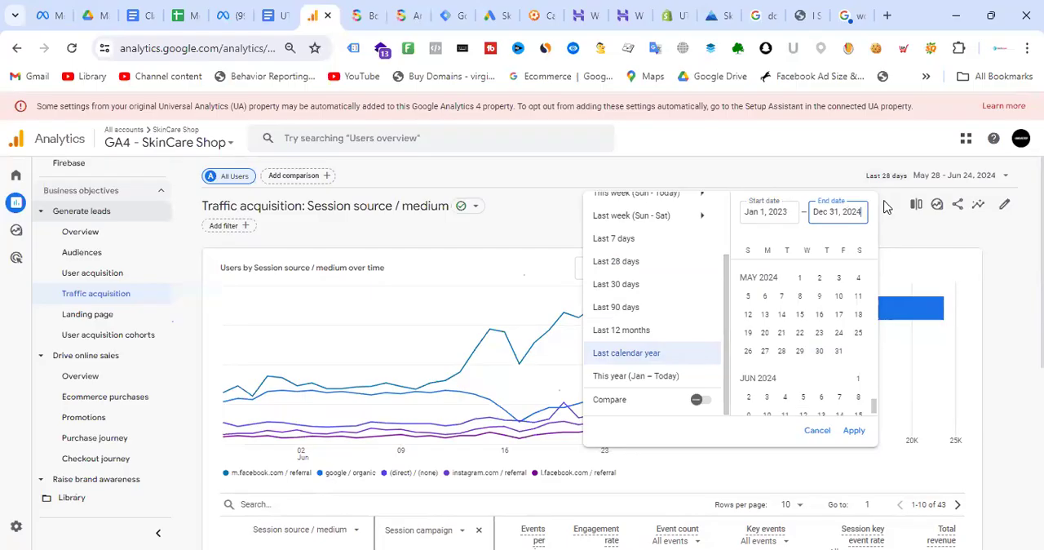
{"action": "left_click", "coordinate": [853, 430]}
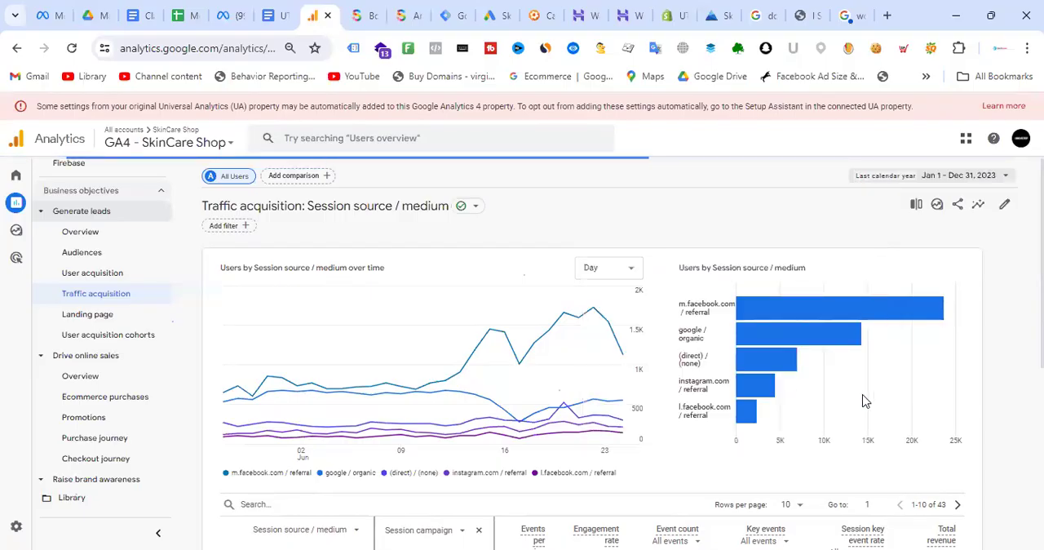
- Review the source / medium and campaign rows with their key events and revenue for the last calendar year
{"action": "scroll", "coordinate": [549, 263], "scroll_direction": "down", "scroll_amount": 4}
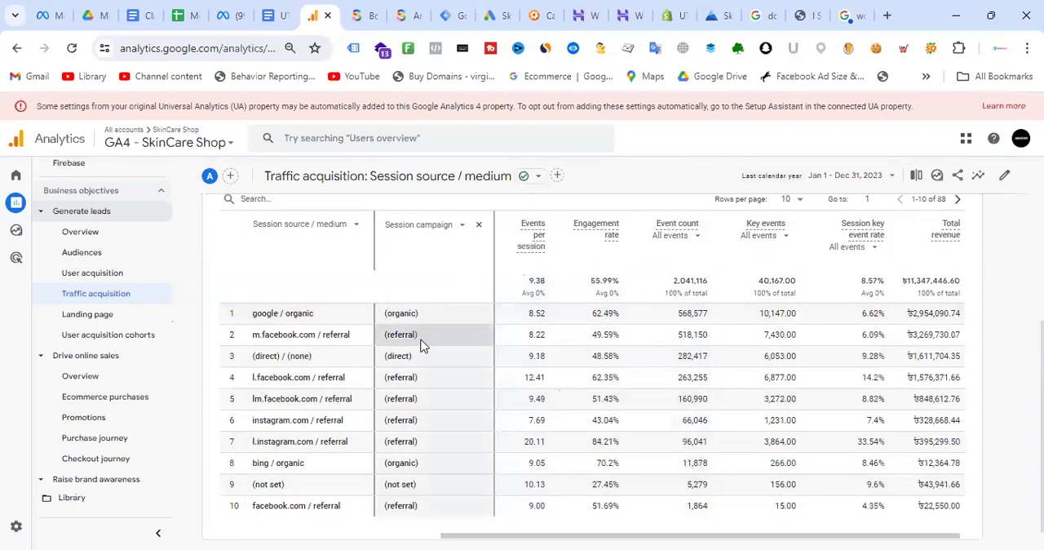
{"action": "scroll", "coordinate": [420, 347], "scroll_direction": "down", "scroll_amount": 1}
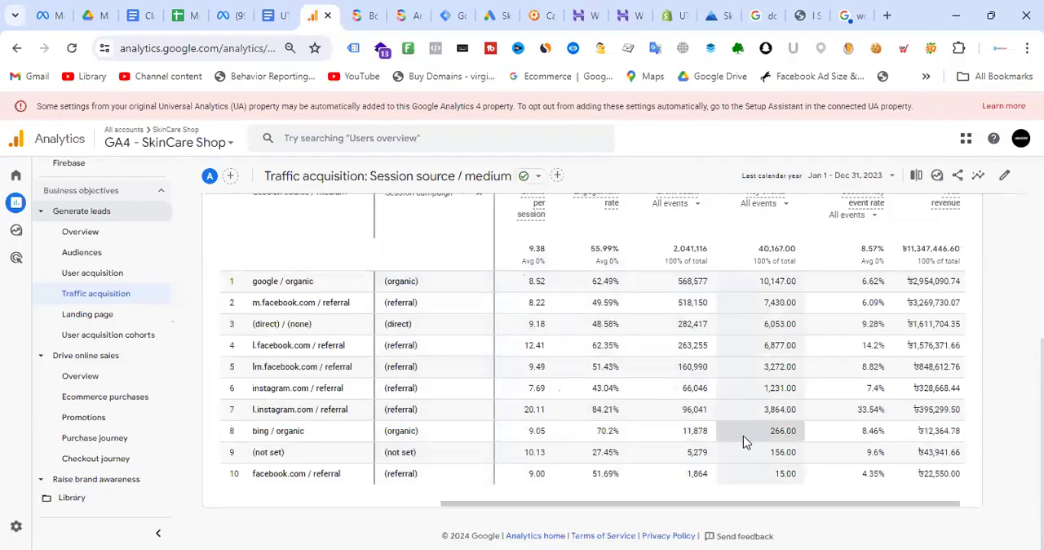
{"action": "scroll", "coordinate": [714, 416], "scroll_direction": "up", "scroll_amount": 1}
{"action": "scroll", "coordinate": [715, 415], "scroll_direction": "up", "scroll_amount": 5}
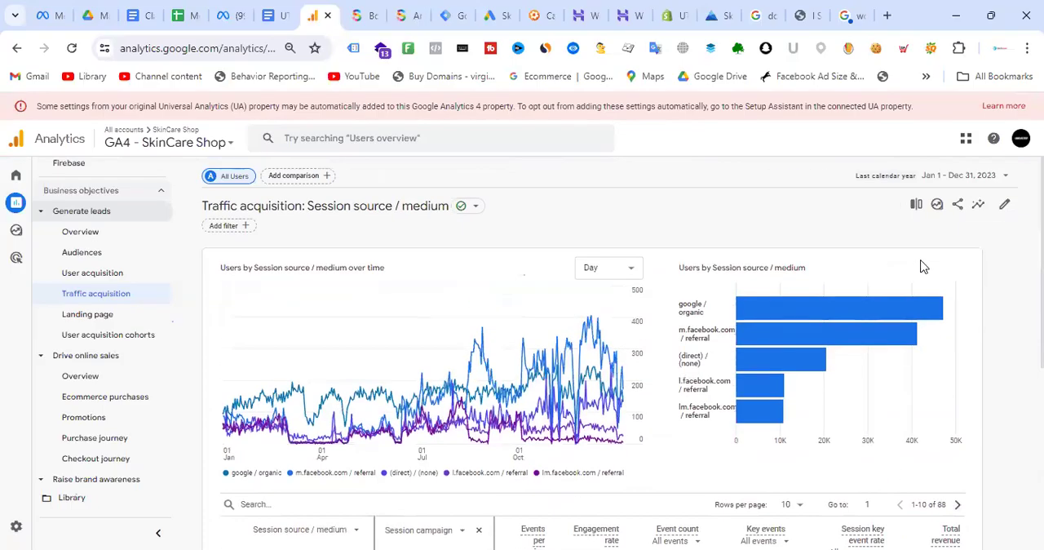
- Set the Traffic acquisition report's date range to Last 12 months and apply it
{"action": "left_click", "coordinate": [955, 175]}
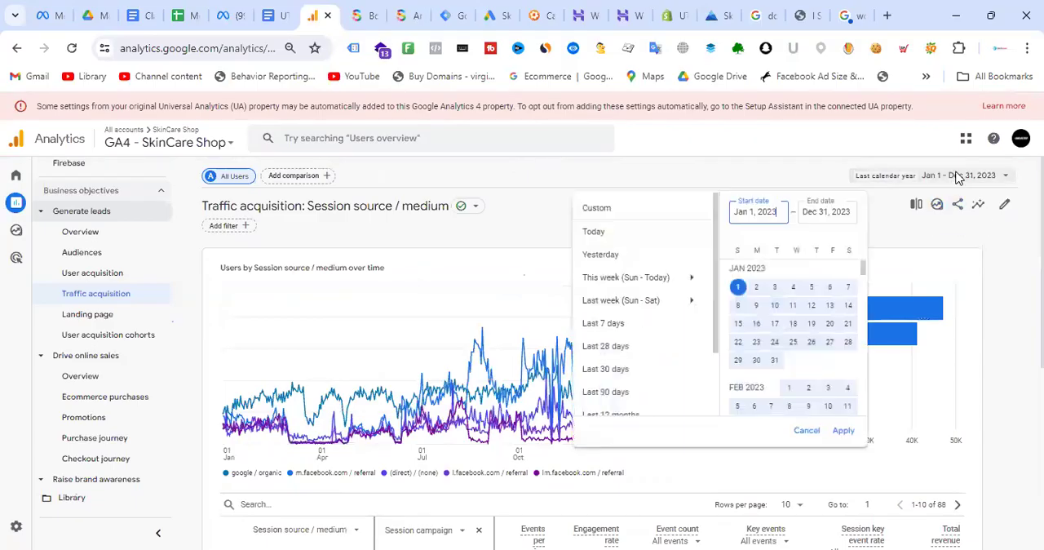
{"action": "scroll", "coordinate": [640, 347], "scroll_direction": "down", "scroll_amount": 2}
{"action": "left_click", "coordinate": [628, 333]}
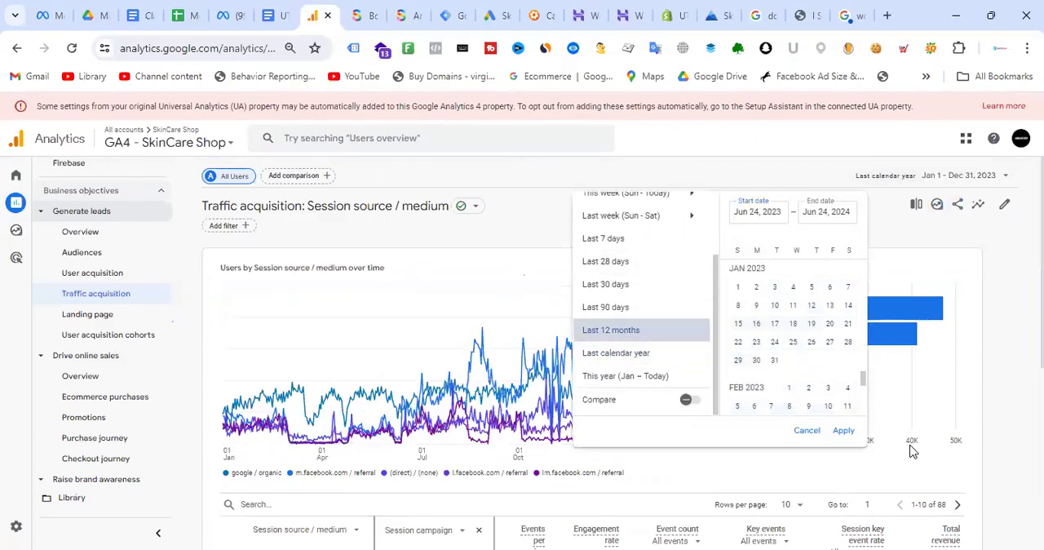
{"action": "left_click", "coordinate": [844, 432]}
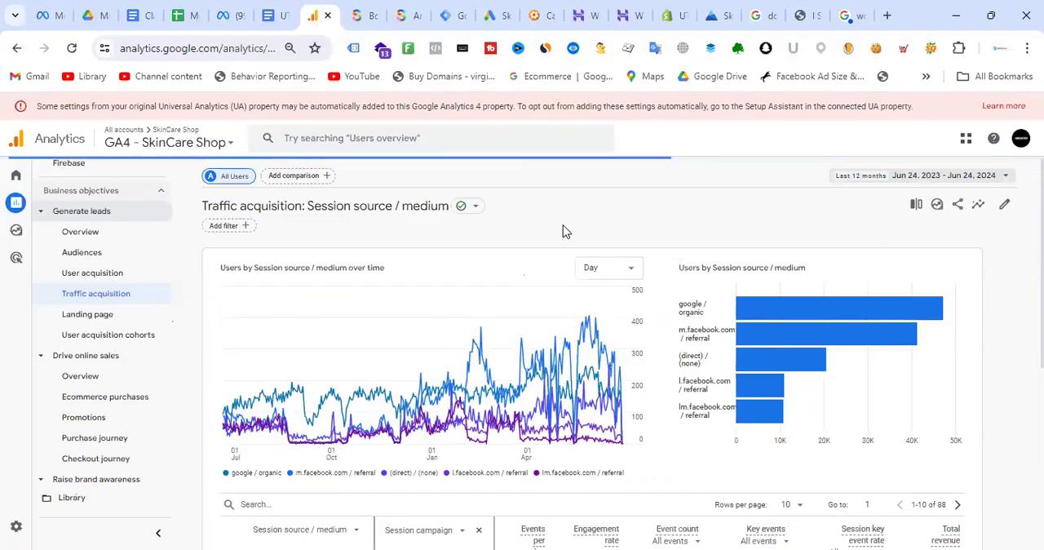
- Review the last 12 months' source / medium and campaign rows, from users through total revenue, along with the users charts
{"action": "scroll", "coordinate": [530, 366], "scroll_direction": "down", "scroll_amount": 3}
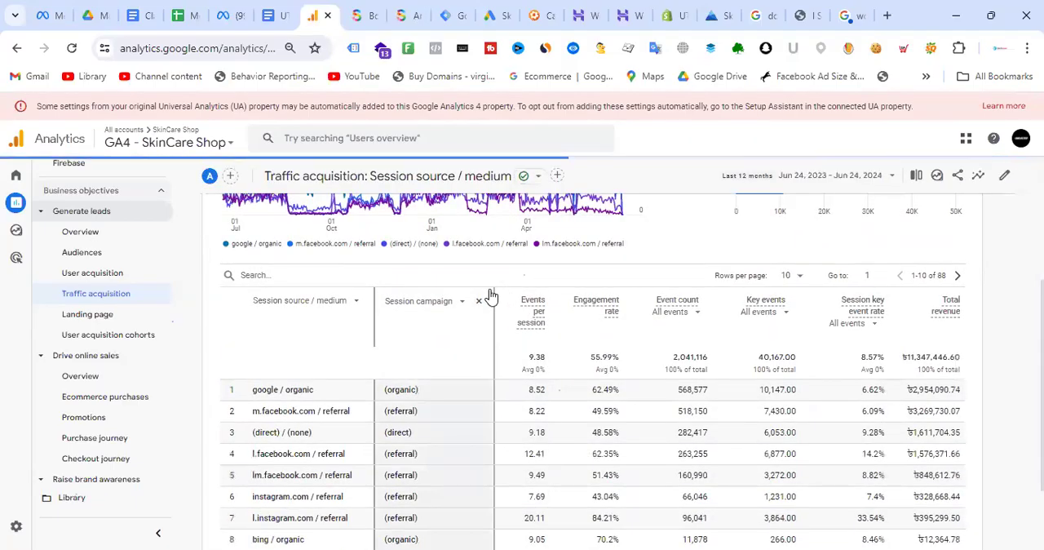
{"action": "scroll", "coordinate": [490, 295], "scroll_direction": "down", "scroll_amount": 2}
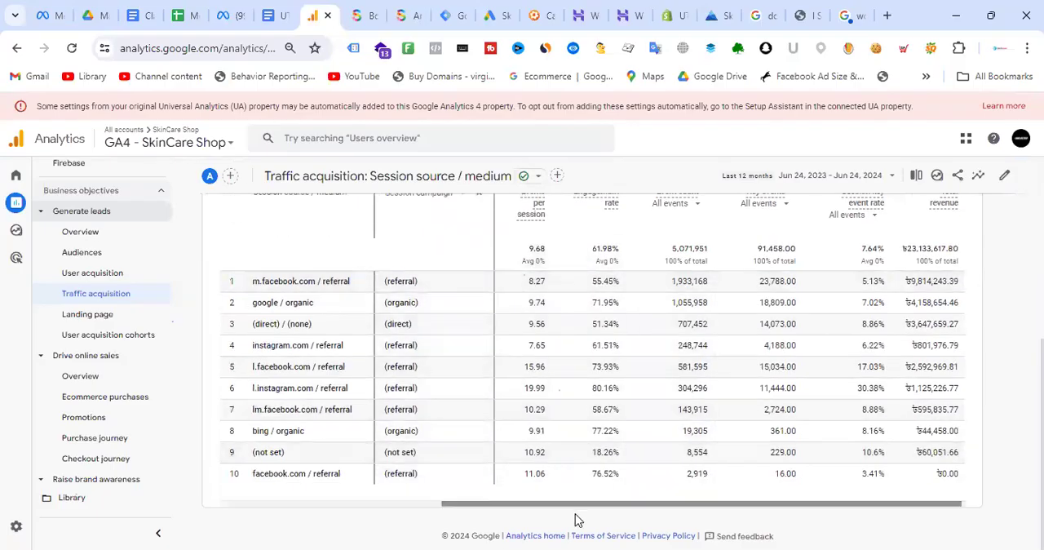
{"action": "left_click_drag", "start_coordinate": [583, 506], "coordinate": [331, 505]}
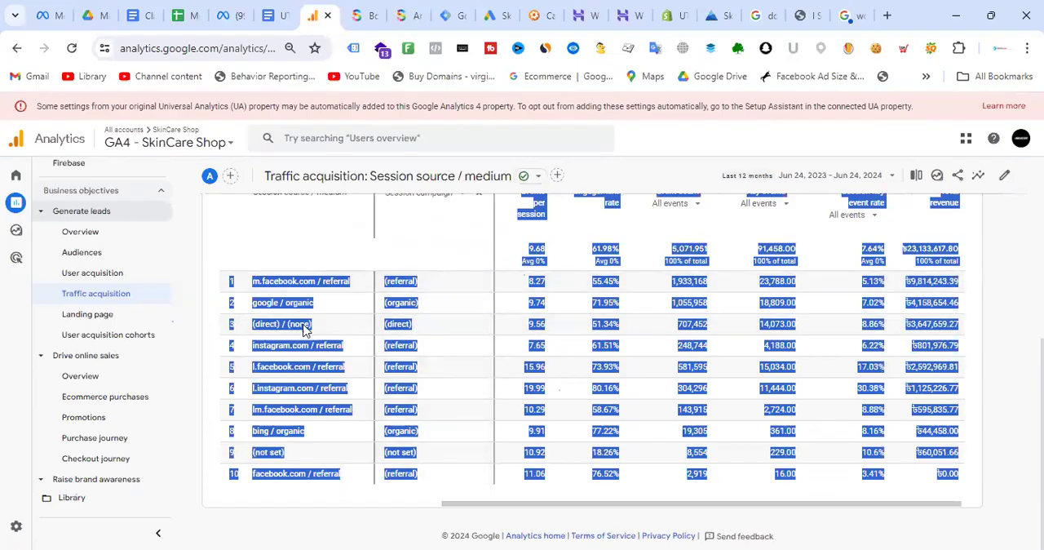
{"action": "left_click", "coordinate": [330, 326]}
{"action": "left_click_drag", "start_coordinate": [575, 505], "coordinate": [186, 518]}
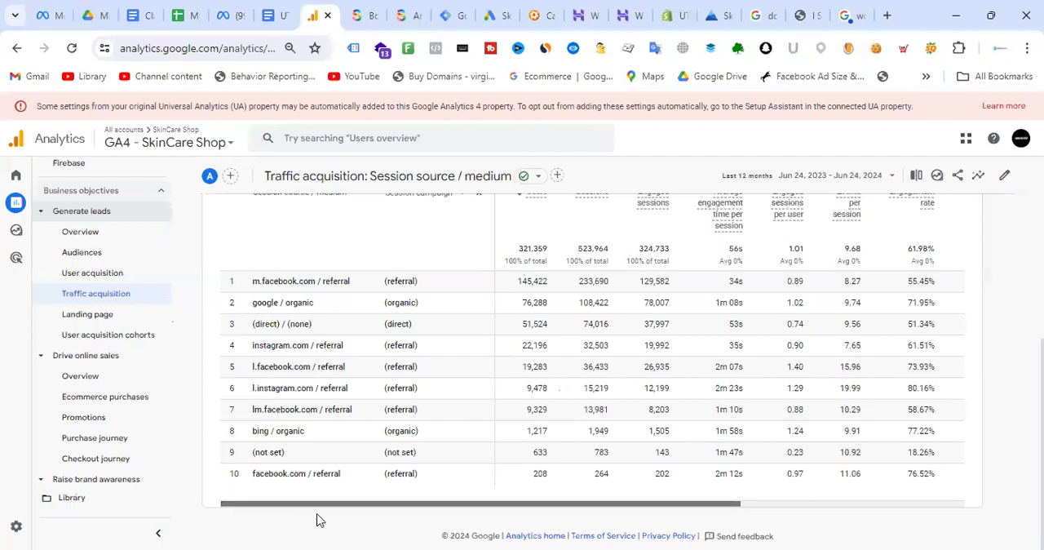
{"action": "scroll", "coordinate": [888, 333], "scroll_direction": "up", "scroll_amount": 4}
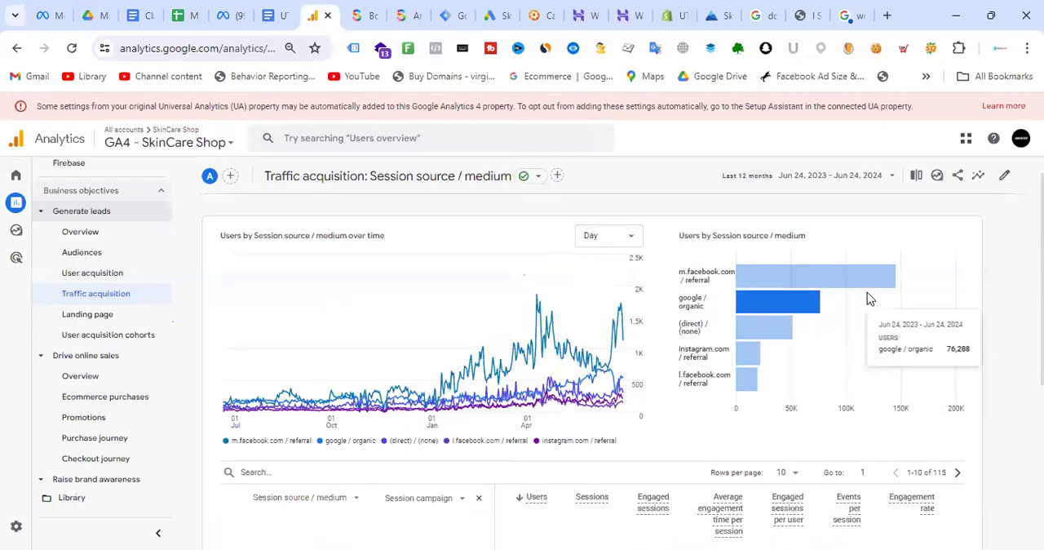
{"action": "scroll", "coordinate": [497, 261], "scroll_direction": "down", "scroll_amount": 4}
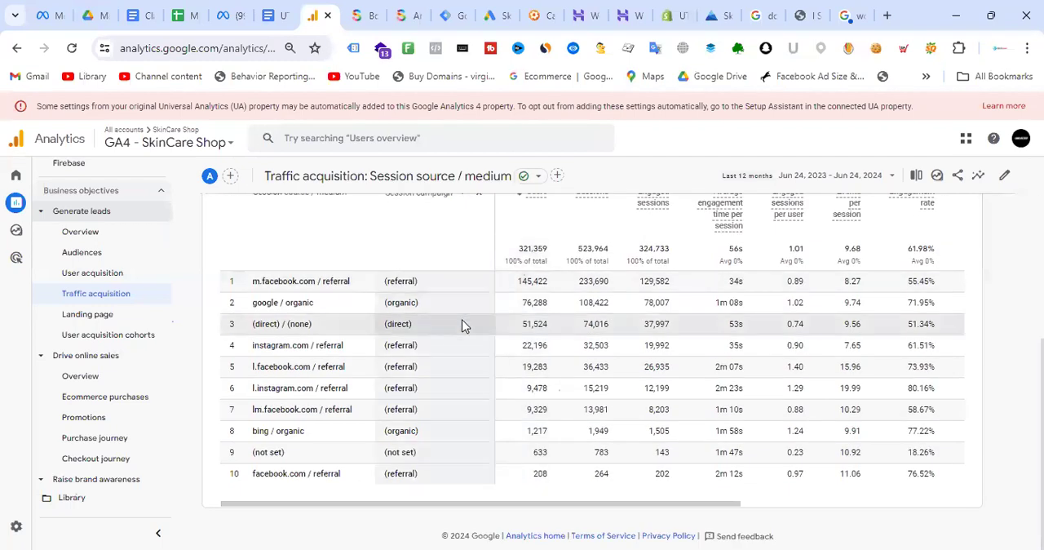
- Sort the rows by Session campaign in descending order and reselect Session campaign as the secondary dimension after checking the traffic source options
{"action": "scroll", "coordinate": [461, 323], "scroll_direction": "up", "scroll_amount": 1}
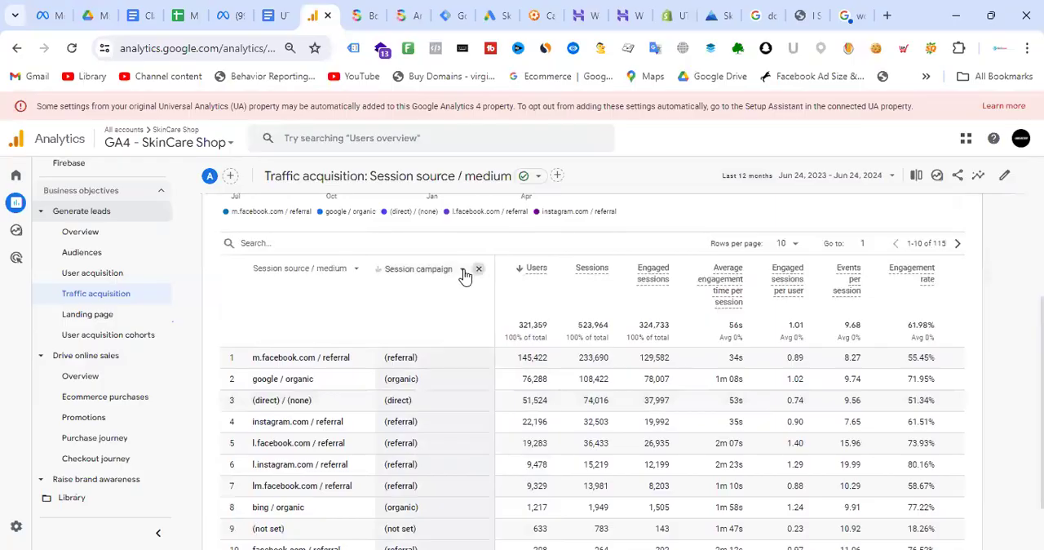
{"action": "left_click", "coordinate": [466, 278]}
{"action": "left_click", "coordinate": [461, 269]}
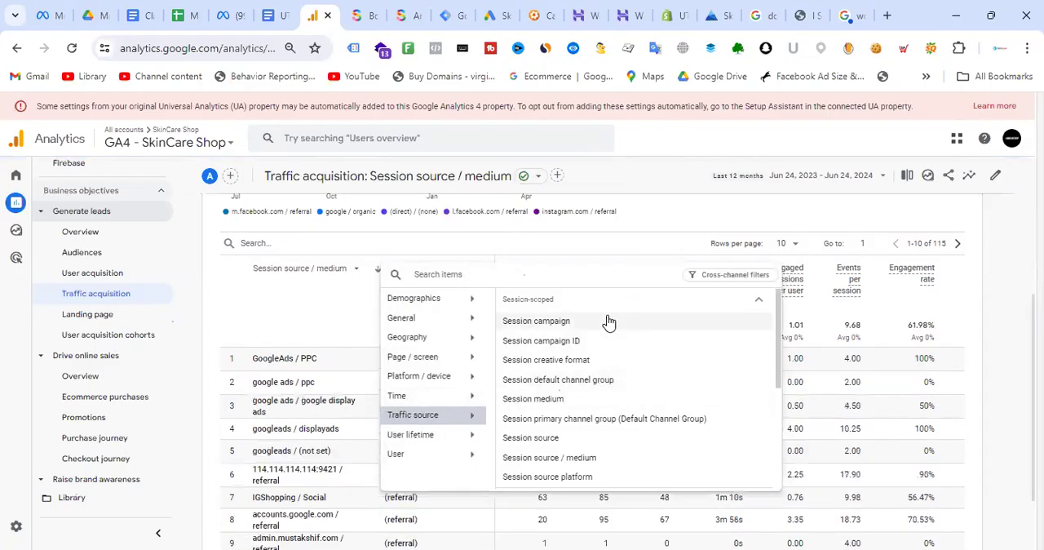
{"action": "scroll", "coordinate": [609, 326], "scroll_direction": "down", "scroll_amount": 3}
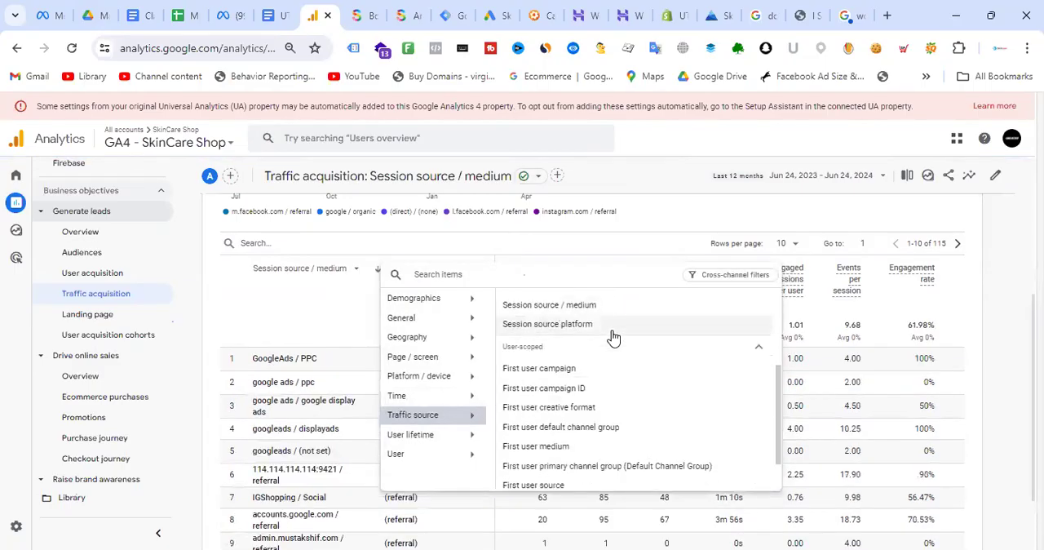
{"action": "scroll", "coordinate": [614, 337], "scroll_direction": "down", "scroll_amount": 1}
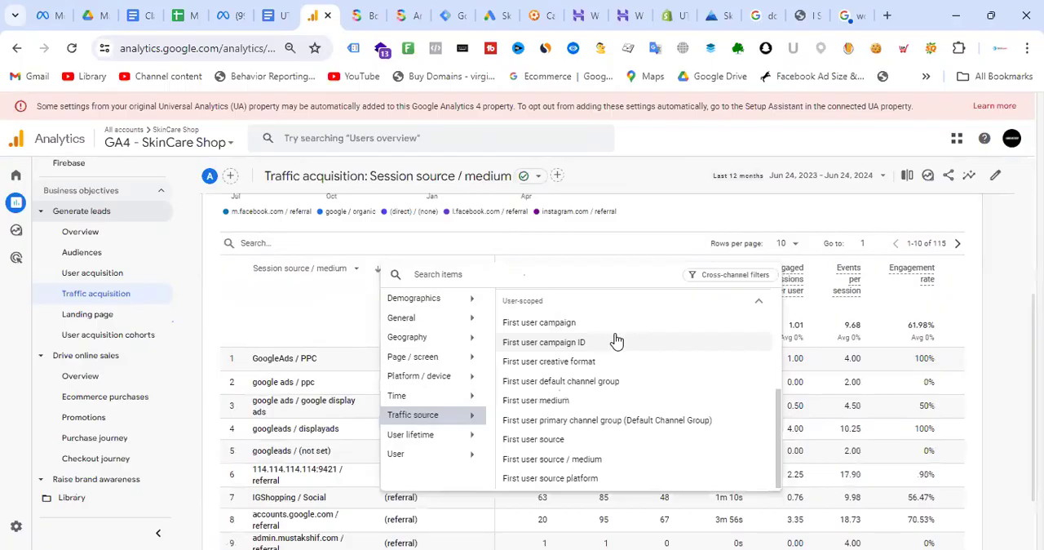
{"action": "scroll", "coordinate": [616, 341], "scroll_direction": "up", "scroll_amount": 4}
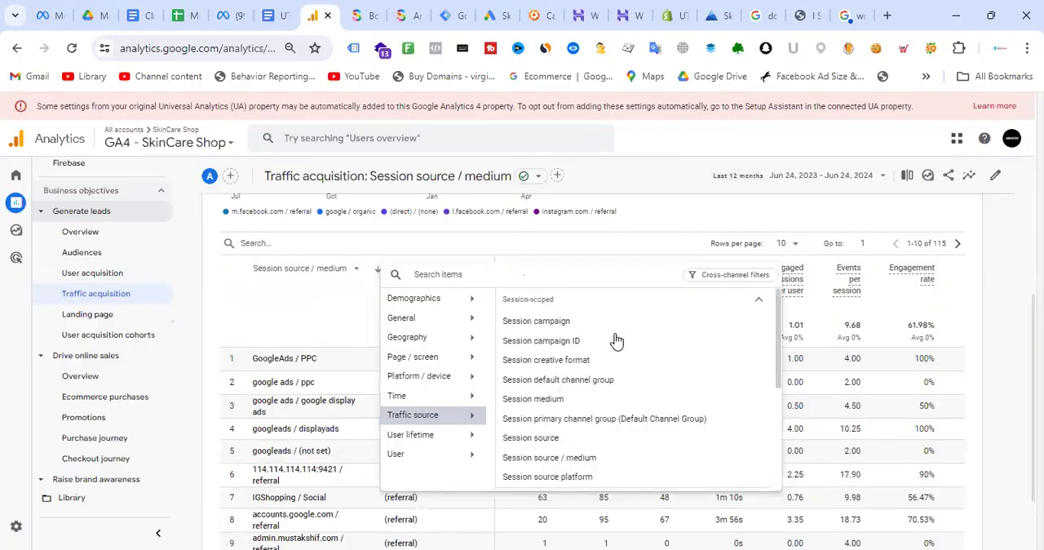
{"action": "left_click", "coordinate": [557, 322]}
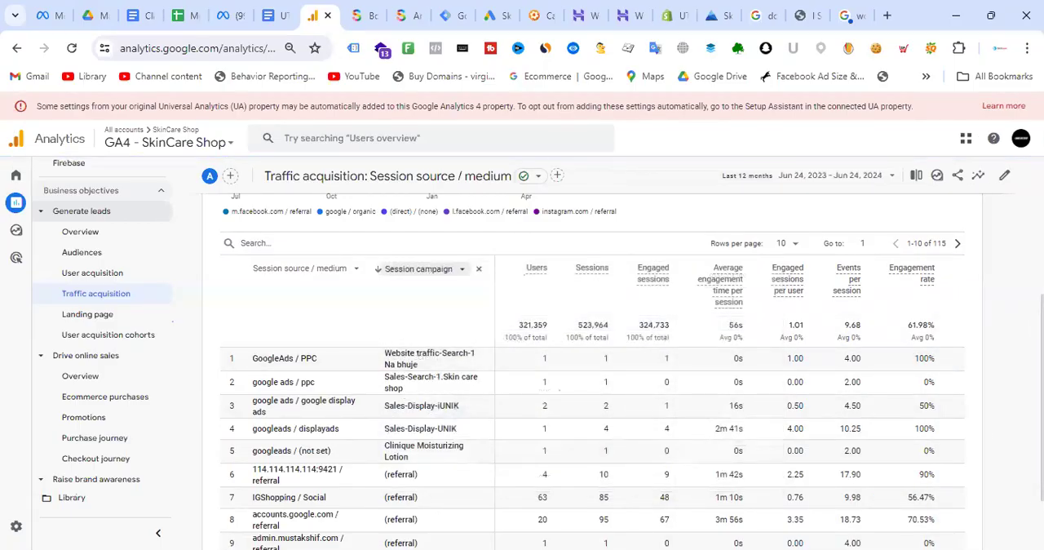
{"action": "scroll", "coordinate": [659, 343], "scroll_direction": "down", "scroll_amount": 2}
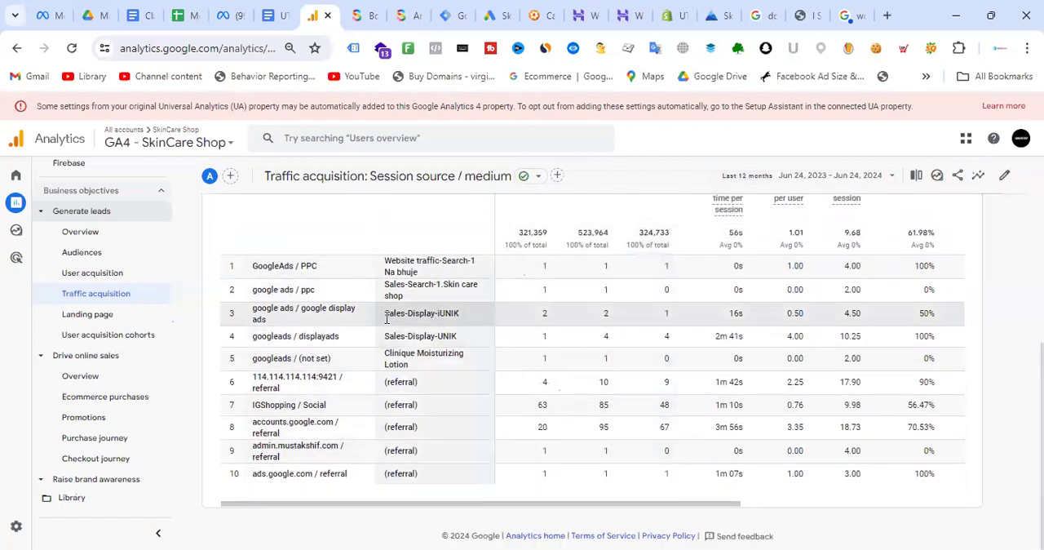
{"action": "scroll", "coordinate": [413, 328], "scroll_direction": "up", "scroll_amount": 1}
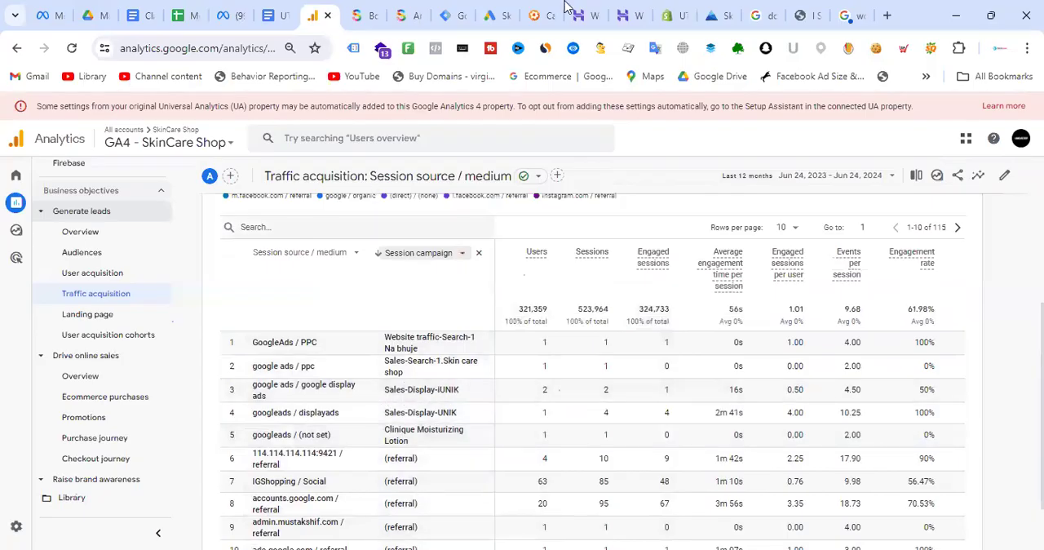
- Switch to Google Ads, leave the ad editor and look through the campaign list for names to compare with GA4
{"action": "left_click", "coordinate": [499, 13]}
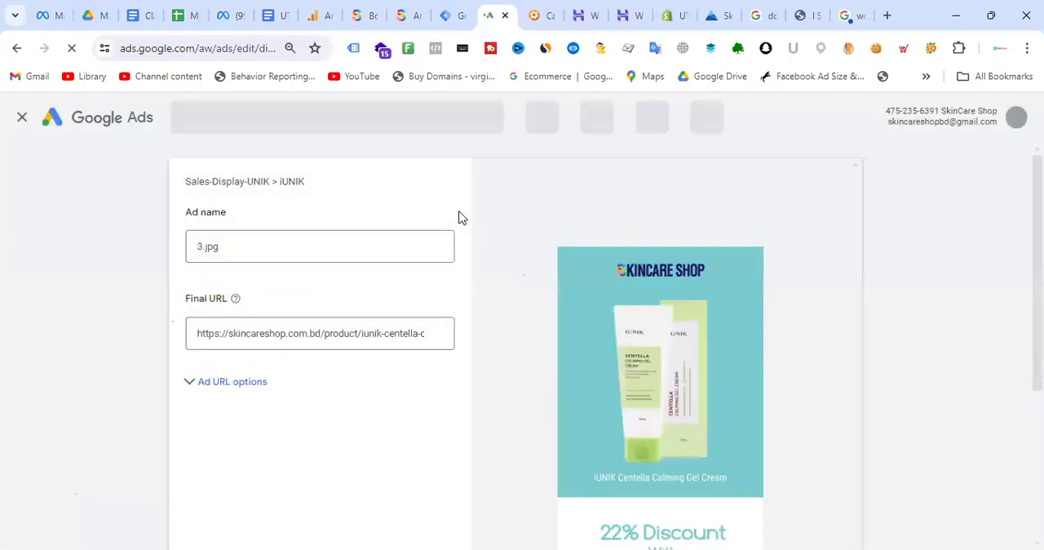
{"action": "left_click", "coordinate": [21, 120]}
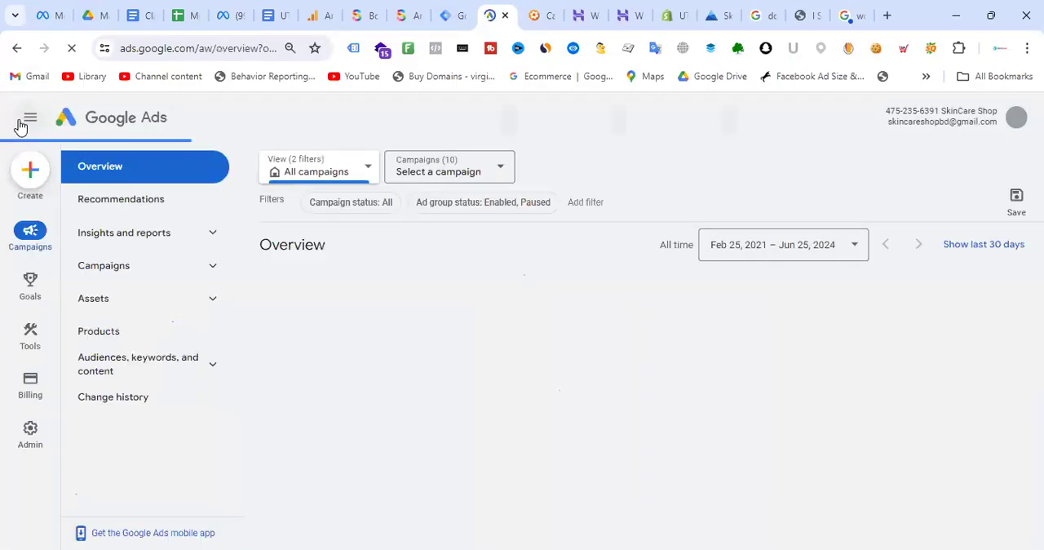
{"action": "left_click", "coordinate": [120, 274]}
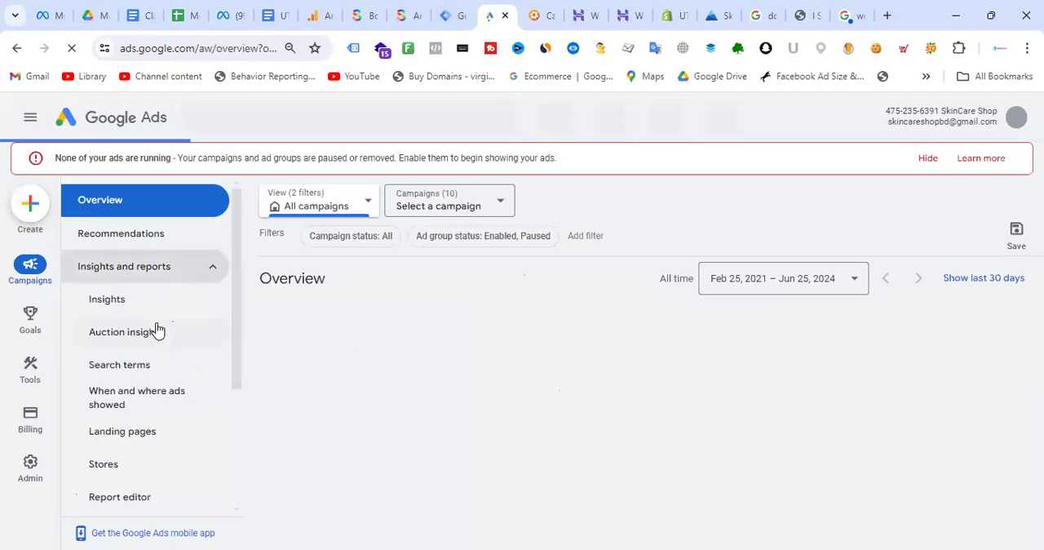
{"action": "left_click", "coordinate": [209, 273]}
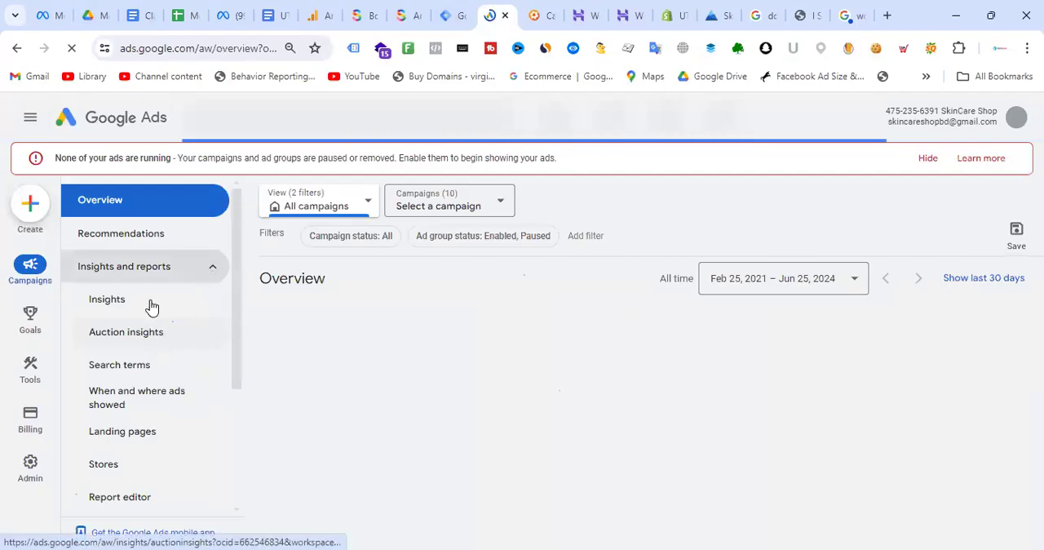
{"action": "left_click", "coordinate": [153, 307]}
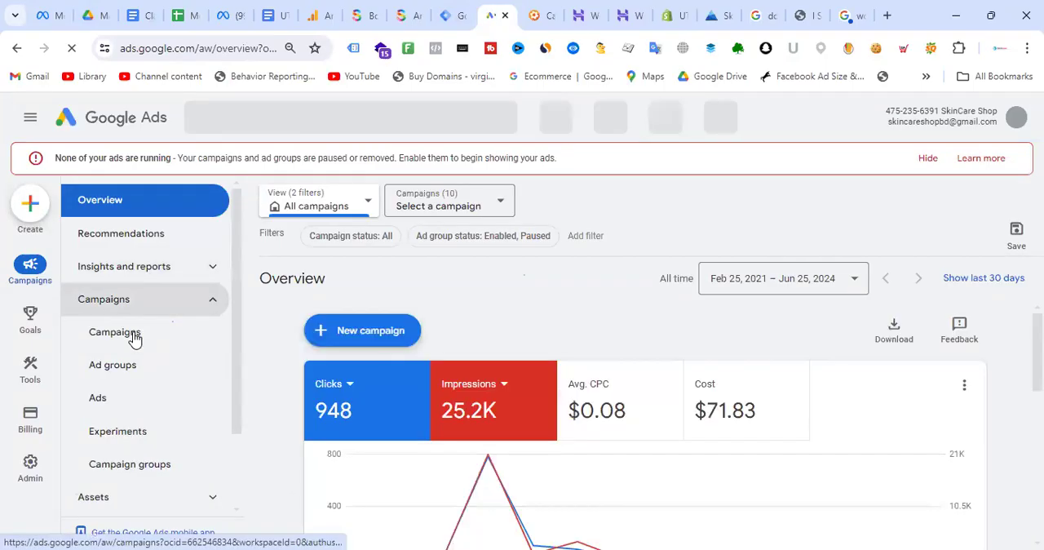
{"action": "left_click", "coordinate": [134, 337]}
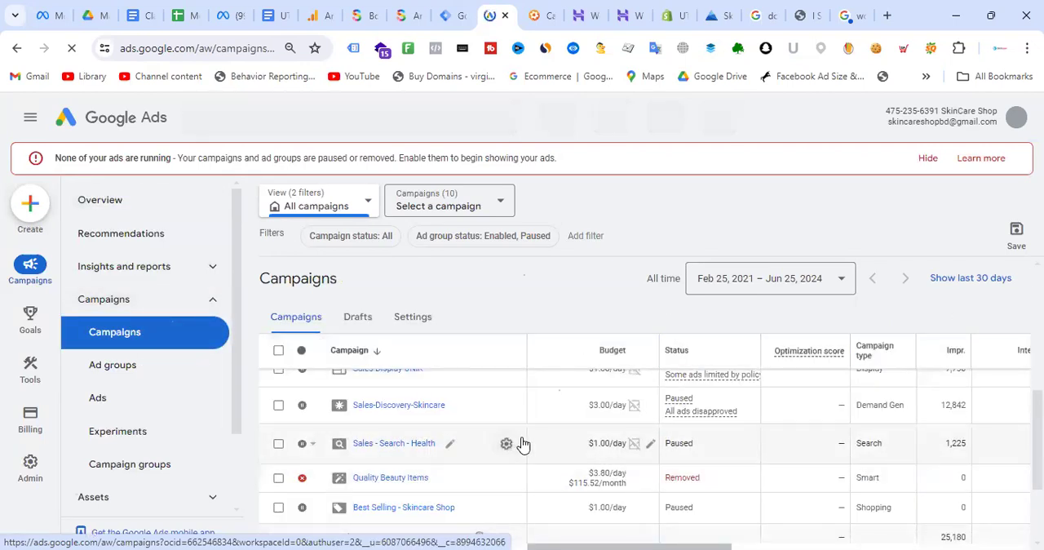
{"action": "scroll", "coordinate": [468, 459], "scroll_direction": "down", "scroll_amount": 3}
{"action": "scroll", "coordinate": [469, 460], "scroll_direction": "up", "scroll_amount": 4}
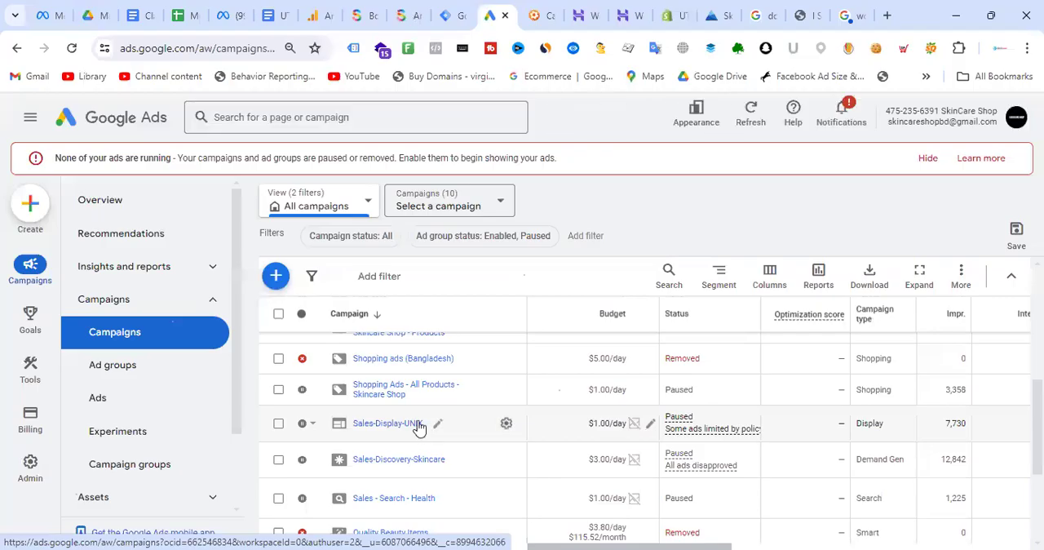
- Return to GA4 and examine the tagged Google Ads campaign rows from users through key events and total revenue
{"action": "left_click", "coordinate": [327, 9]}
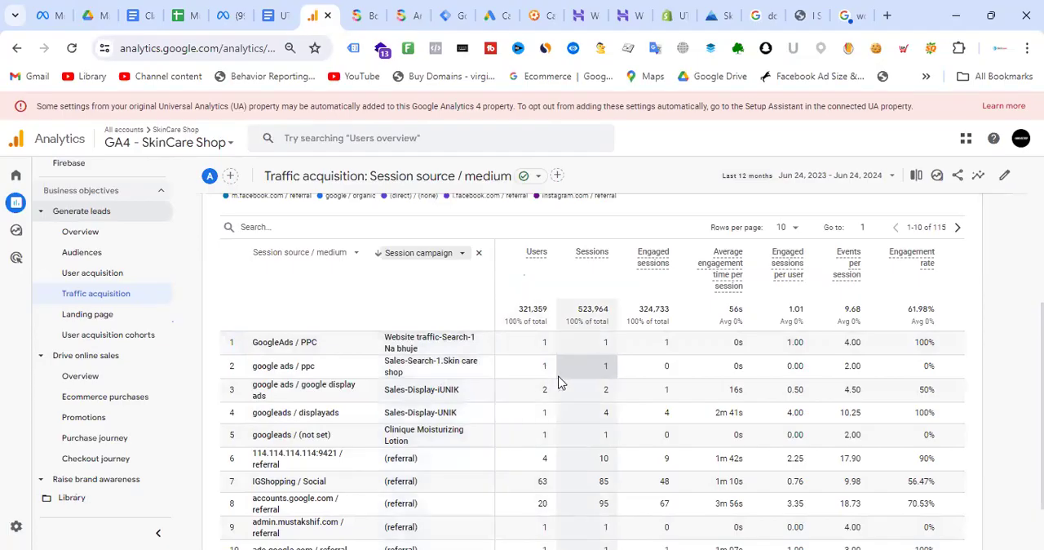
{"action": "scroll", "coordinate": [690, 357], "scroll_direction": "down", "scroll_amount": 1}
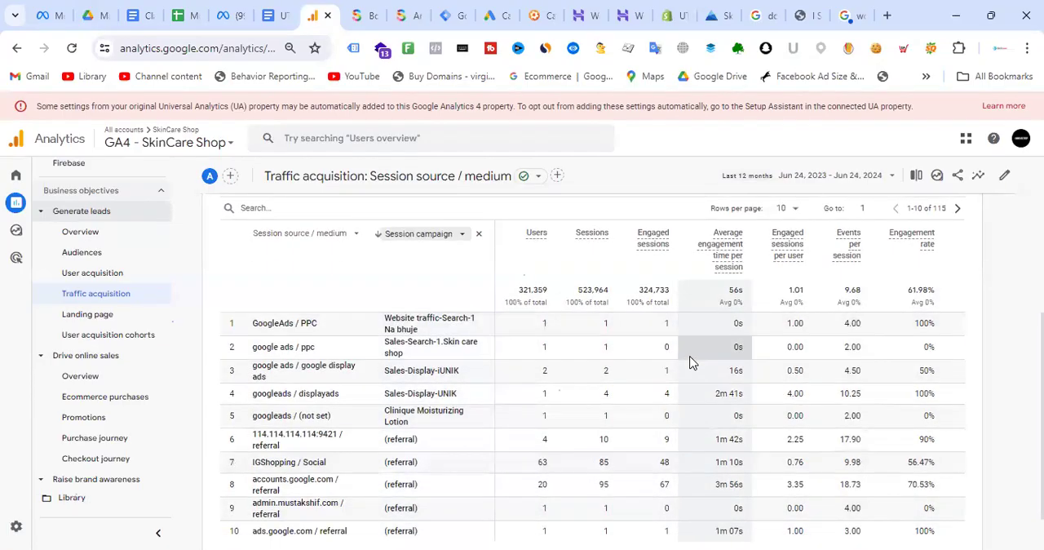
{"action": "left_click_drag", "start_coordinate": [597, 509], "coordinate": [846, 512]}
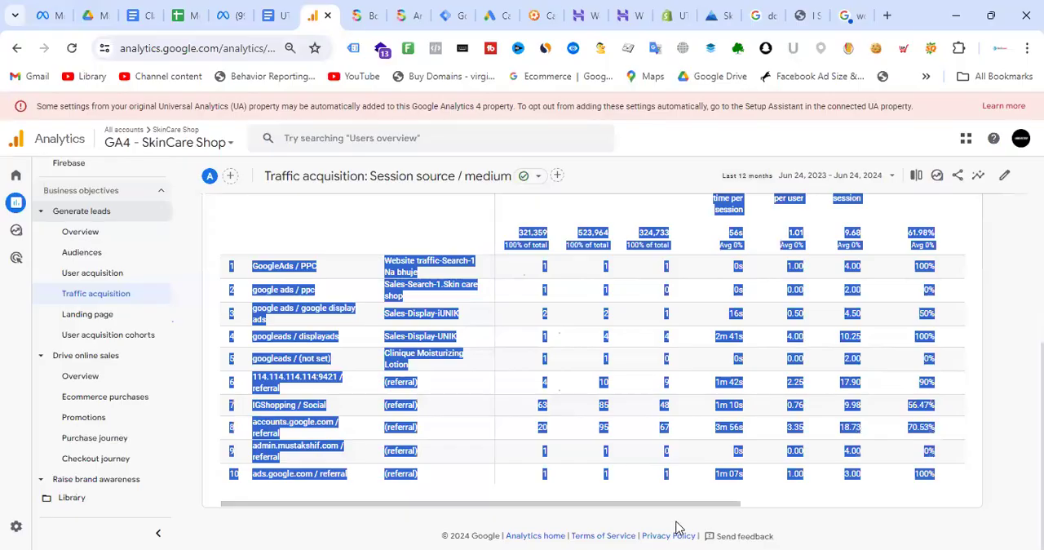
{"action": "left_click", "coordinate": [827, 507]}
{"action": "left_click", "coordinate": [726, 520]}
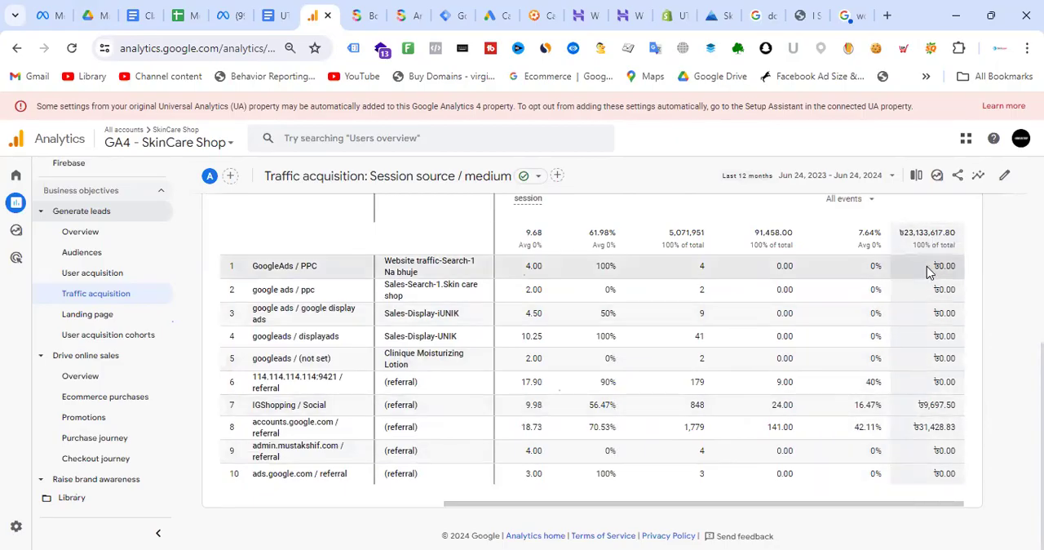
{"action": "left_click_drag", "start_coordinate": [727, 503], "coordinate": [457, 486]}
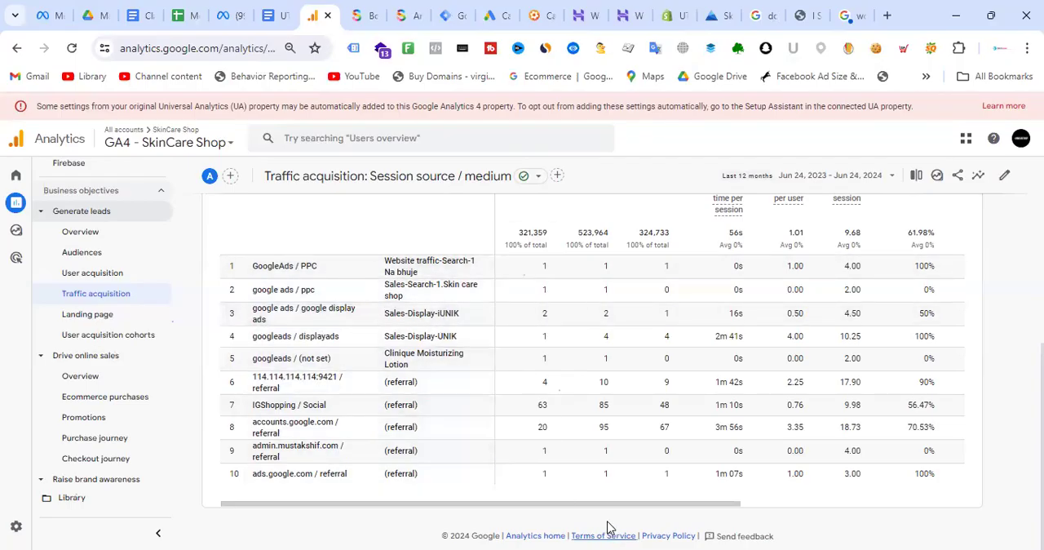
{"action": "left_click_drag", "start_coordinate": [609, 504], "coordinate": [839, 531]}
- Open the Traffic acquisition report for customization and show its list of primary dimensions
{"action": "scroll", "coordinate": [839, 361], "scroll_direction": "up", "scroll_amount": 1}
{"action": "scroll", "coordinate": [839, 361], "scroll_direction": "up", "scroll_amount": 1}
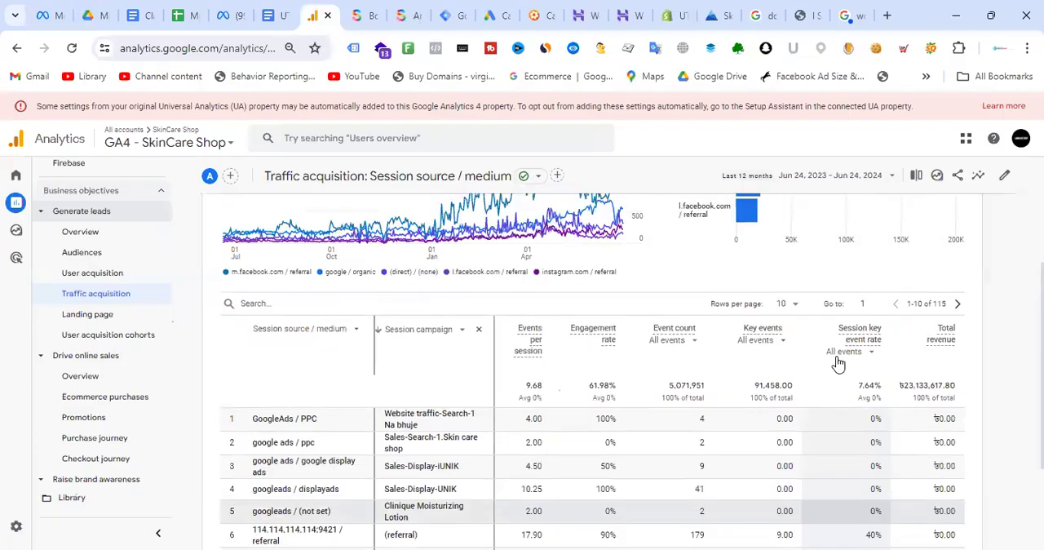
{"action": "scroll", "coordinate": [880, 342], "scroll_direction": "down", "scroll_amount": 1}
{"action": "scroll", "coordinate": [891, 349], "scroll_direction": "up", "scroll_amount": 3}
{"action": "scroll", "coordinate": [890, 349], "scroll_direction": "up", "scroll_amount": 1}
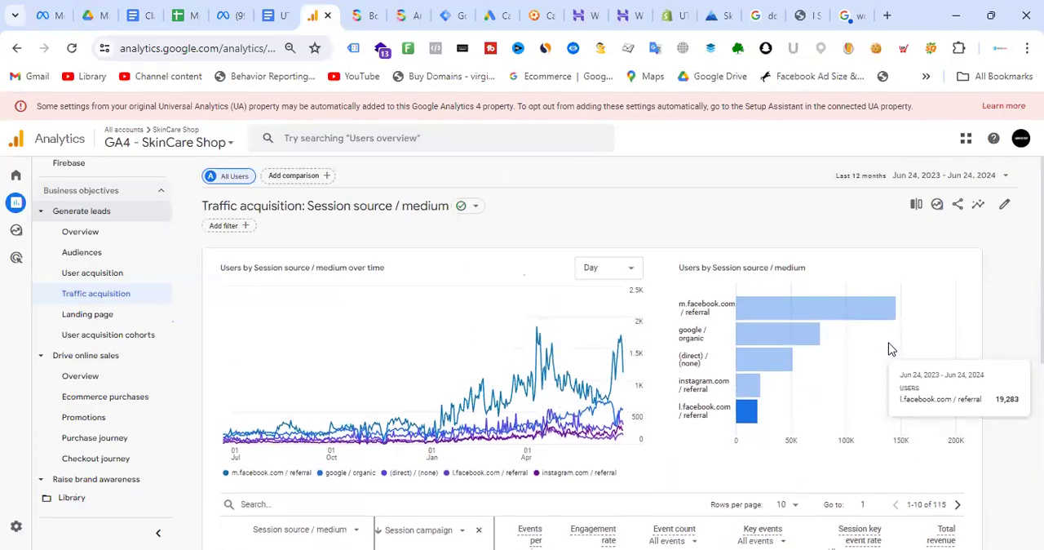
{"action": "scroll", "coordinate": [938, 326], "scroll_direction": "down", "scroll_amount": 1}
{"action": "scroll", "coordinate": [951, 320], "scroll_direction": "up", "scroll_amount": 1}
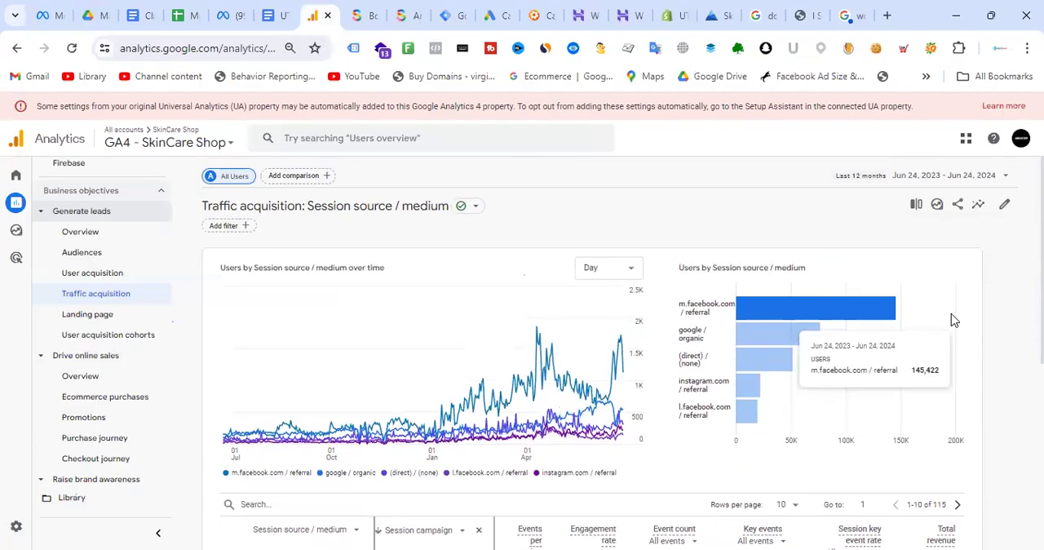
{"action": "left_click", "coordinate": [1004, 205]}
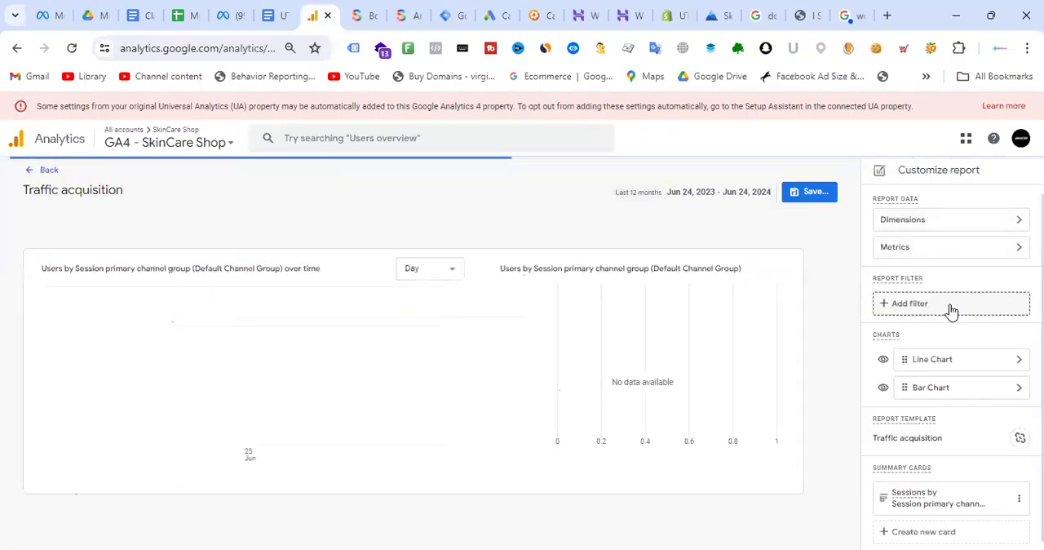
{"action": "scroll", "coordinate": [980, 319], "scroll_direction": "down", "scroll_amount": 1}
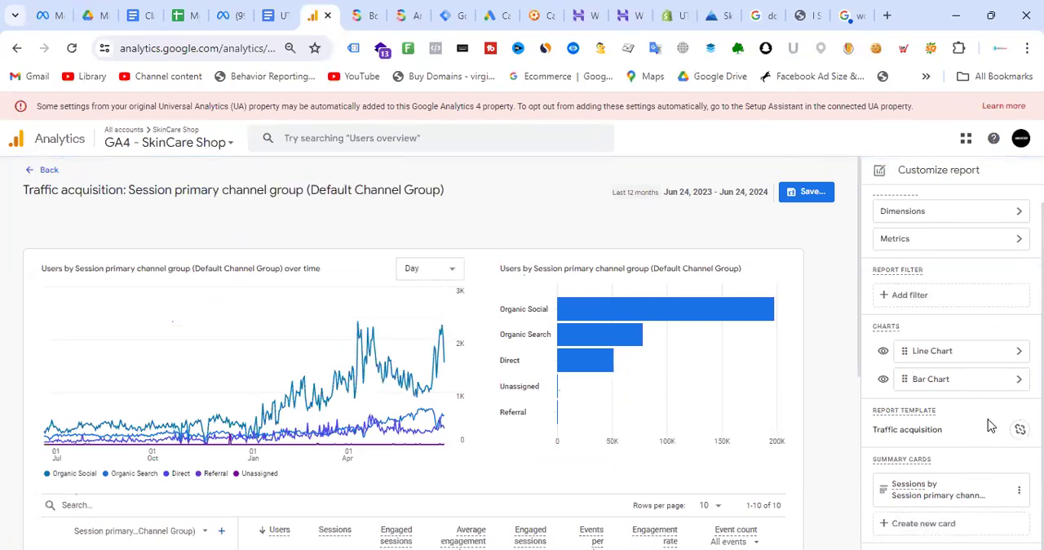
{"action": "scroll", "coordinate": [990, 422], "scroll_direction": "up", "scroll_amount": 1}
{"action": "left_click", "coordinate": [1010, 225]}
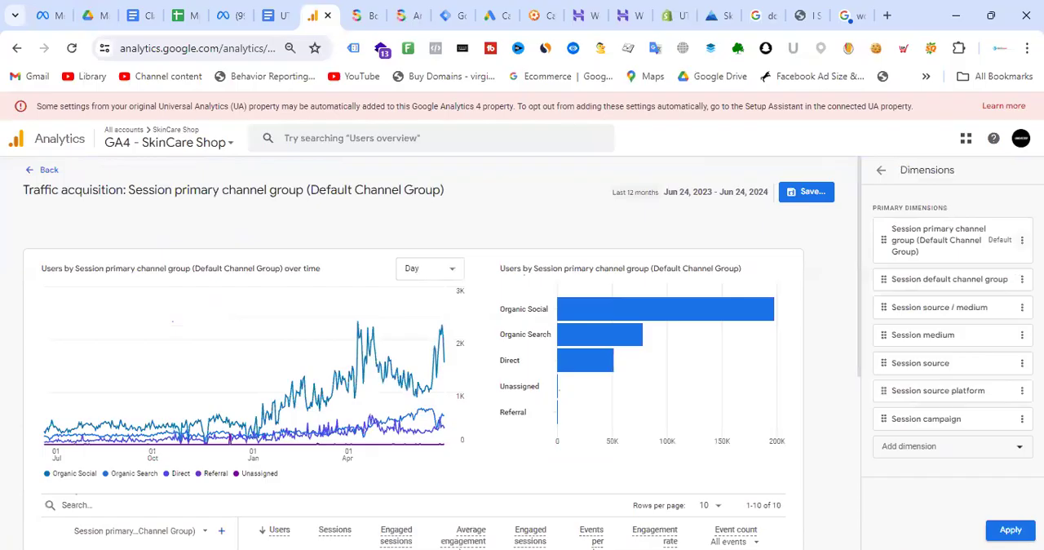
- Remove Session primary channel group, Session default channel group and Session source platform from the report's primary dimensions and apply the changes
{"action": "left_click", "coordinate": [1021, 240]}
{"action": "left_click", "coordinate": [1001, 292]}
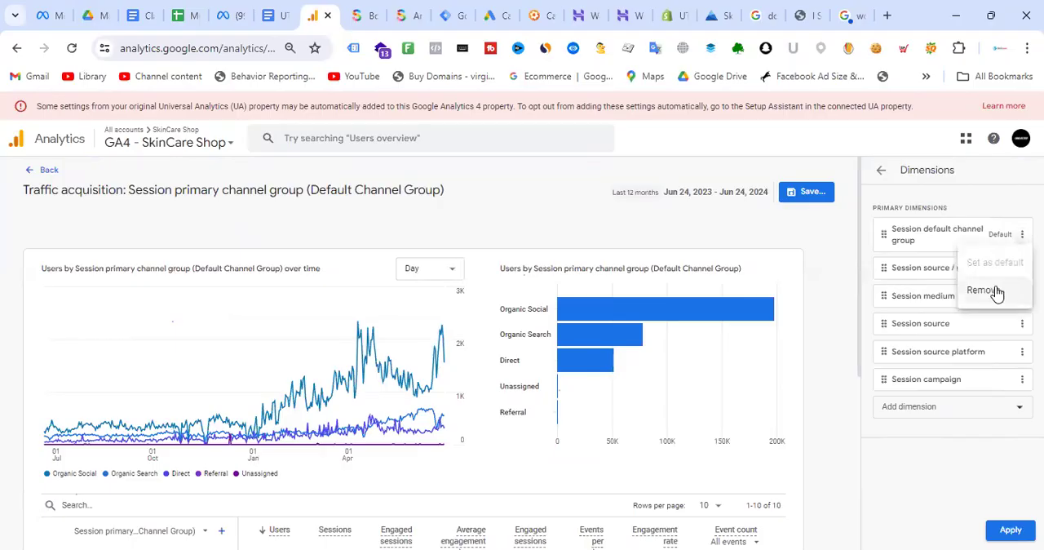
{"action": "left_click", "coordinate": [991, 285]}
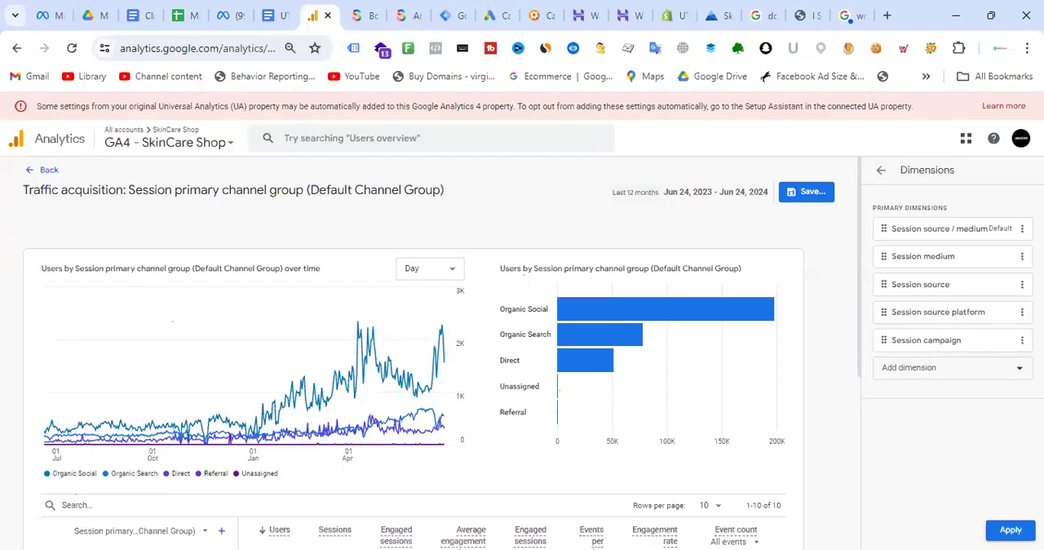
{"action": "left_click", "coordinate": [1022, 311]}
{"action": "left_click", "coordinate": [997, 371]}
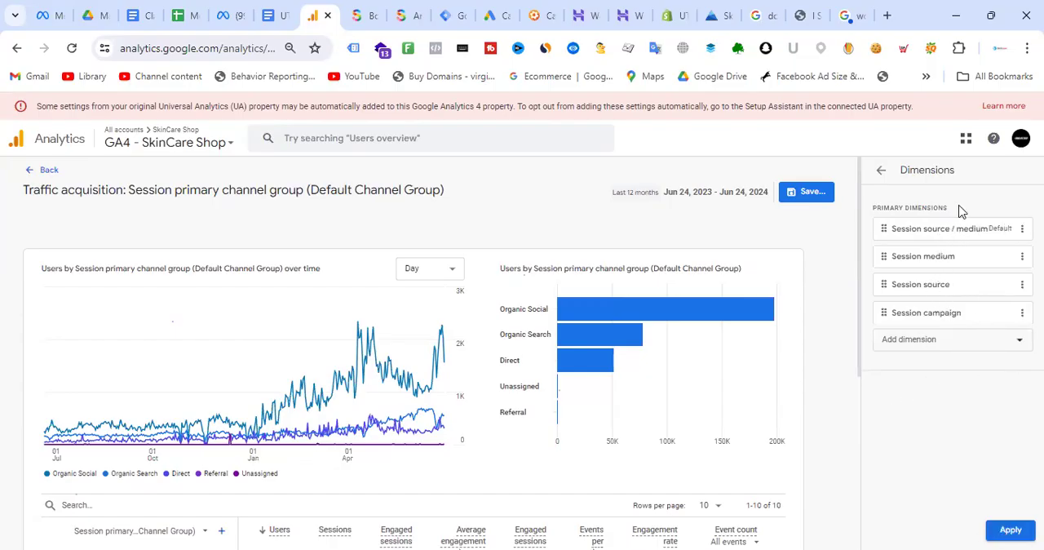
{"action": "left_click", "coordinate": [1010, 530]}
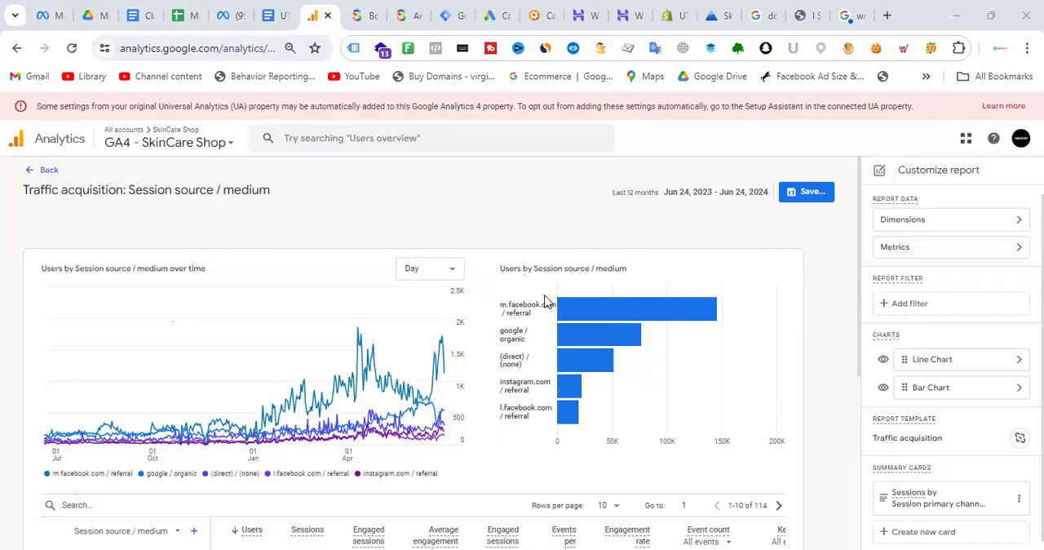
- Remove Engaged sessions per user, Engagement rate and Session key event rate from the report's metrics
{"action": "left_click", "coordinate": [973, 249]}
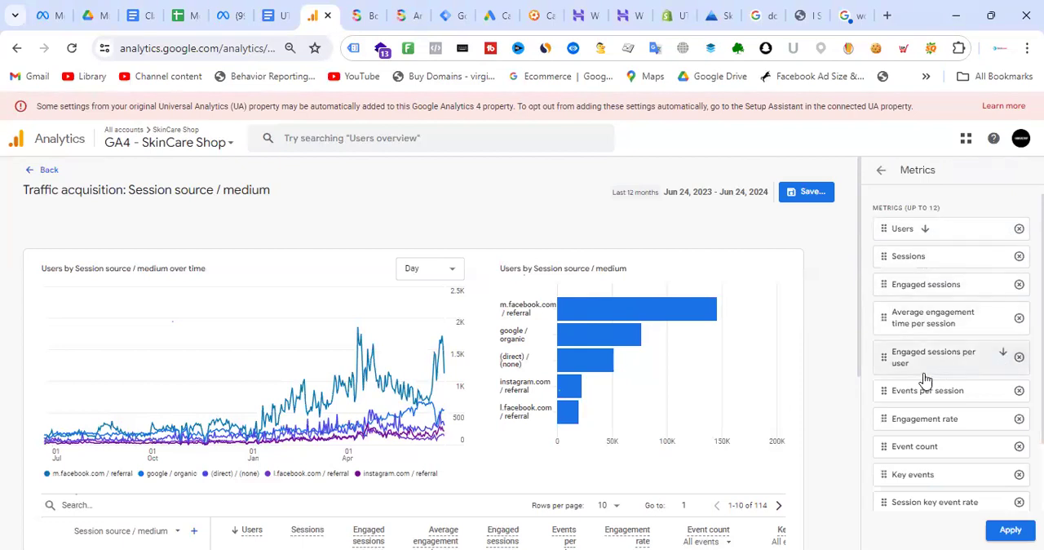
{"action": "left_click", "coordinate": [1019, 357]}
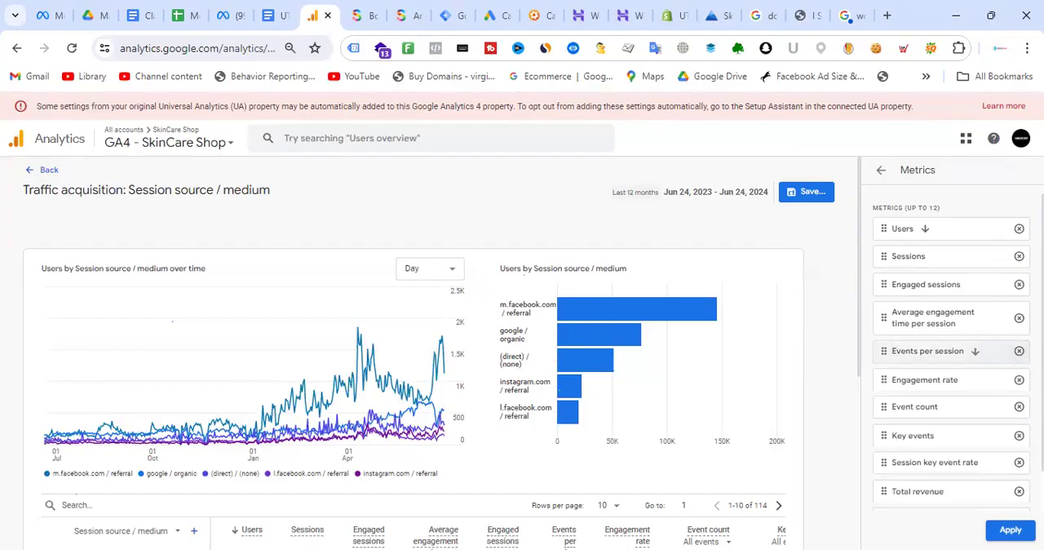
{"action": "left_click", "coordinate": [1018, 379]}
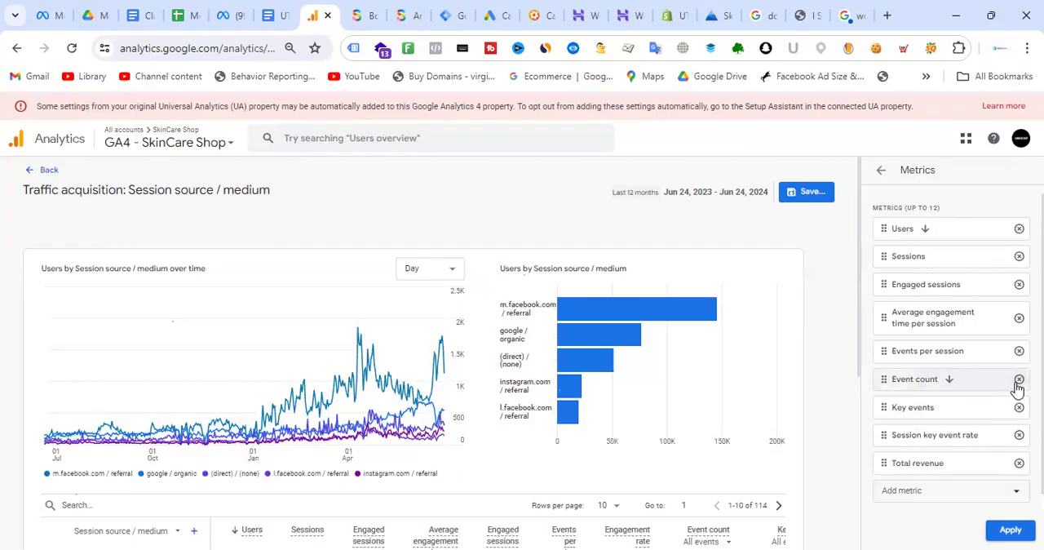
{"action": "left_click", "coordinate": [1019, 436]}
- Add Ecommerce purchases and Average purchase revenue to the report's metrics and apply the changes
{"action": "left_click", "coordinate": [958, 462]}
{"action": "left_click", "coordinate": [970, 408]}
{"action": "left_click", "coordinate": [946, 490]}
{"action": "scroll", "coordinate": [969, 395], "scroll_direction": "down", "scroll_amount": 10}
{"action": "scroll", "coordinate": [972, 402], "scroll_direction": "down", "scroll_amount": 5}
{"action": "scroll", "coordinate": [972, 405], "scroll_direction": "down", "scroll_amount": 5}
{"action": "scroll", "coordinate": [973, 414], "scroll_direction": "up", "scroll_amount": 2}
{"action": "scroll", "coordinate": [976, 415], "scroll_direction": "down", "scroll_amount": 1}
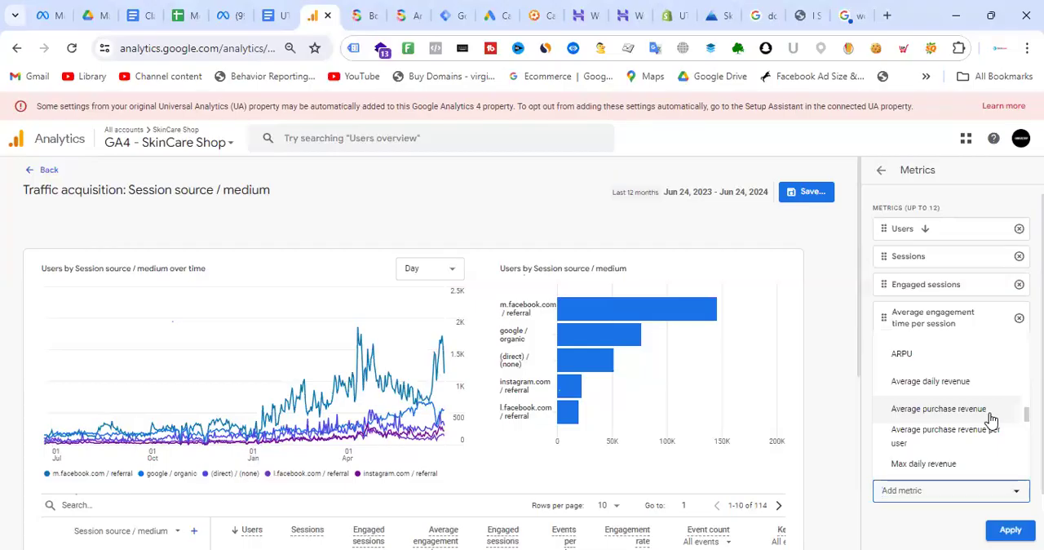
{"action": "left_click", "coordinate": [983, 415]}
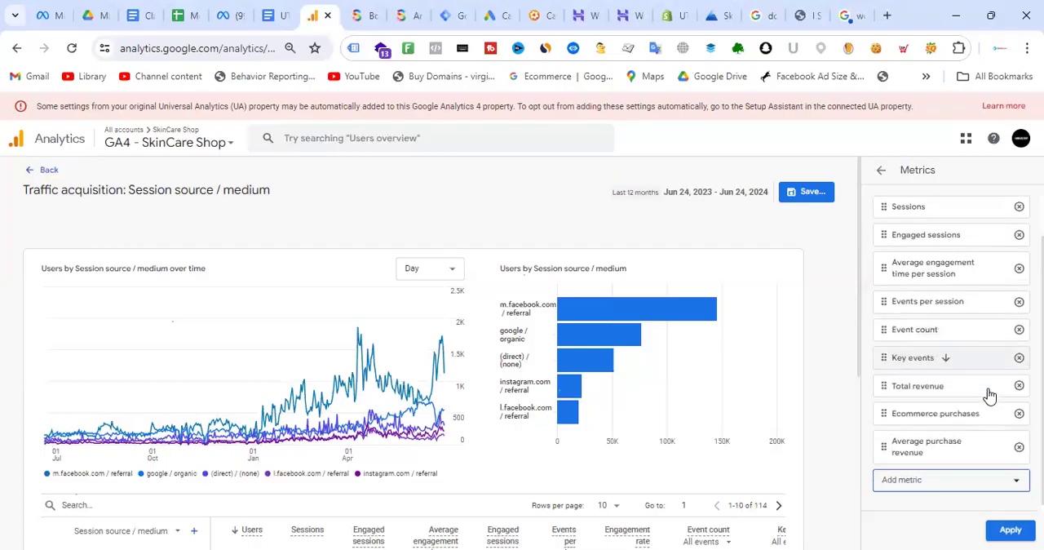
{"action": "left_click", "coordinate": [1011, 531]}
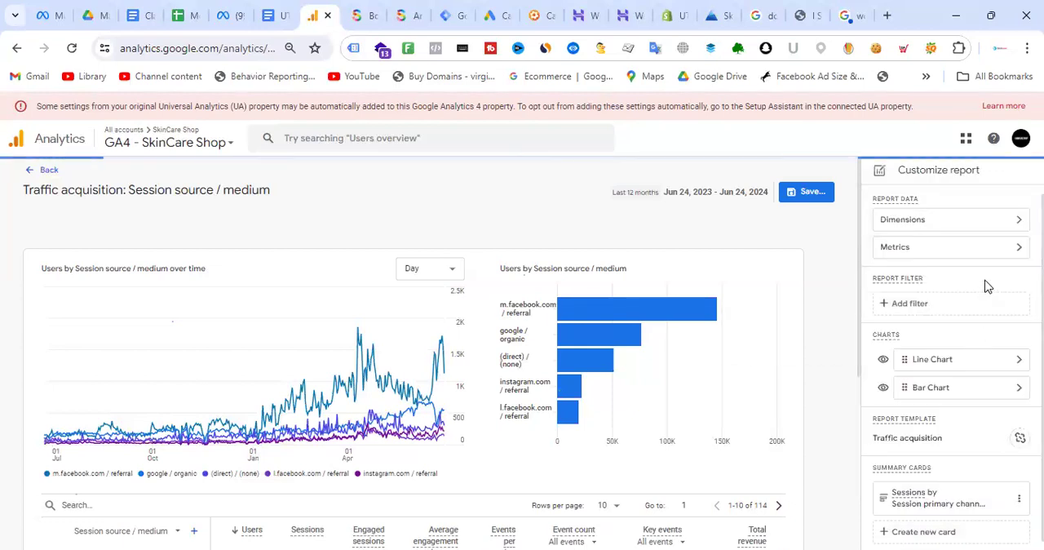
- Examine the customized table by Session source / medium, including total revenue, ecommerce purchases and average purchase revenue
{"action": "scroll", "coordinate": [987, 296], "scroll_direction": "down", "scroll_amount": 1}
{"action": "scroll", "coordinate": [563, 400], "scroll_direction": "down", "scroll_amount": 4}
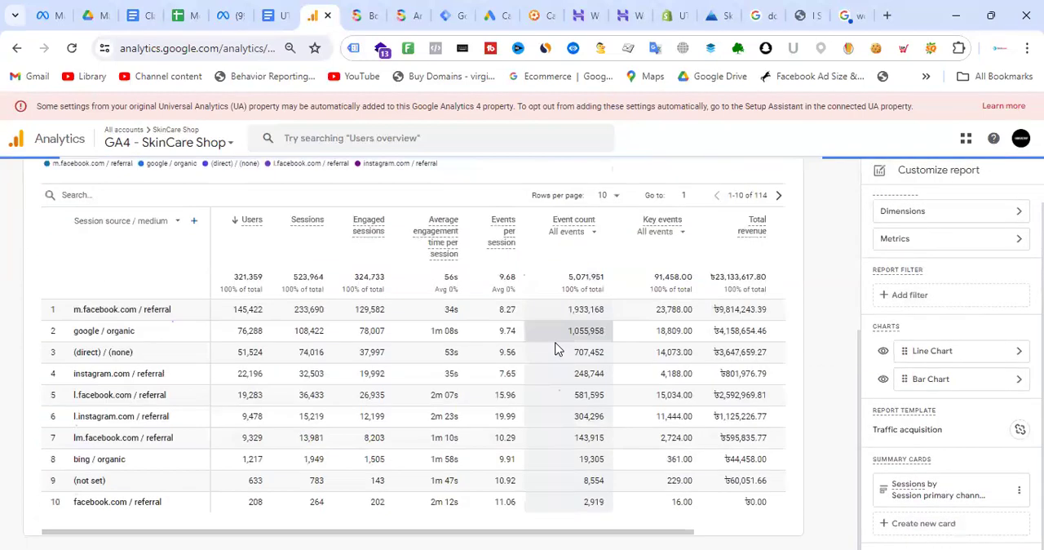
{"action": "left_click_drag", "start_coordinate": [535, 532], "coordinate": [742, 531]}
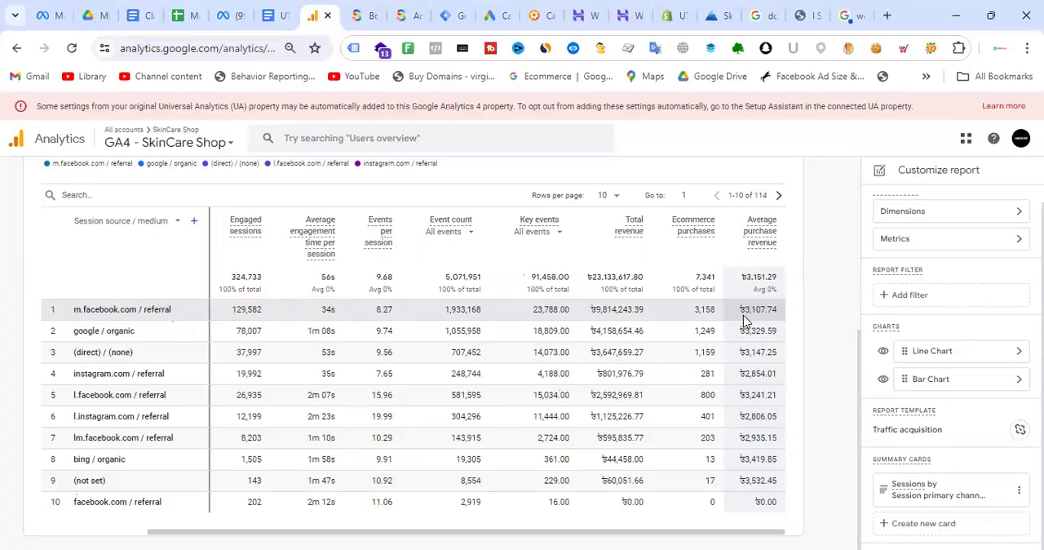
{"action": "left_click_drag", "start_coordinate": [727, 315], "coordinate": [777, 315]}
{"action": "left_click", "coordinate": [848, 323]}
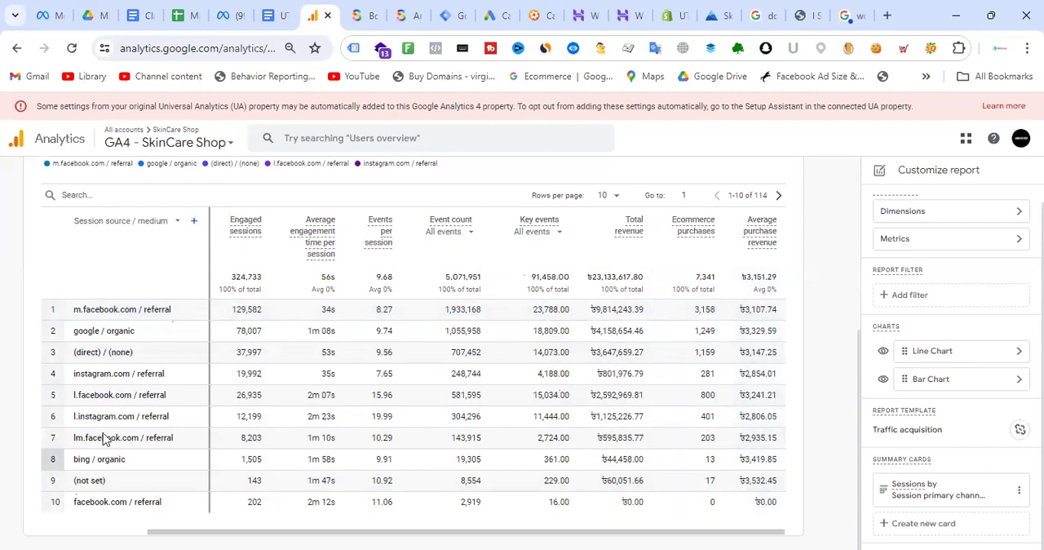
{"action": "scroll", "coordinate": [661, 343], "scroll_direction": "up", "scroll_amount": 4}
{"action": "scroll", "coordinate": [662, 342], "scroll_direction": "down", "scroll_amount": 4}
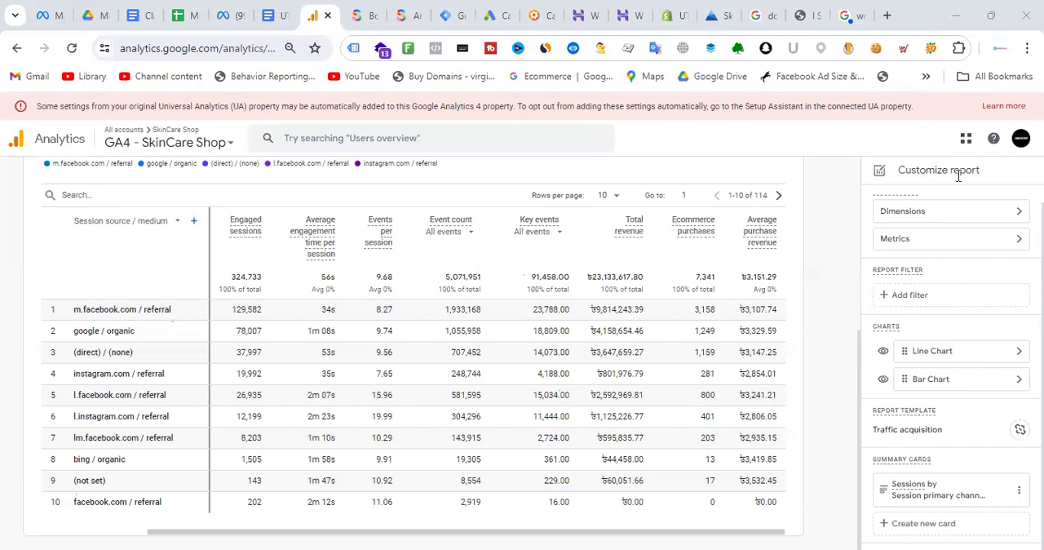
{"action": "scroll", "coordinate": [90, 178], "scroll_direction": "up", "scroll_amount": 4}
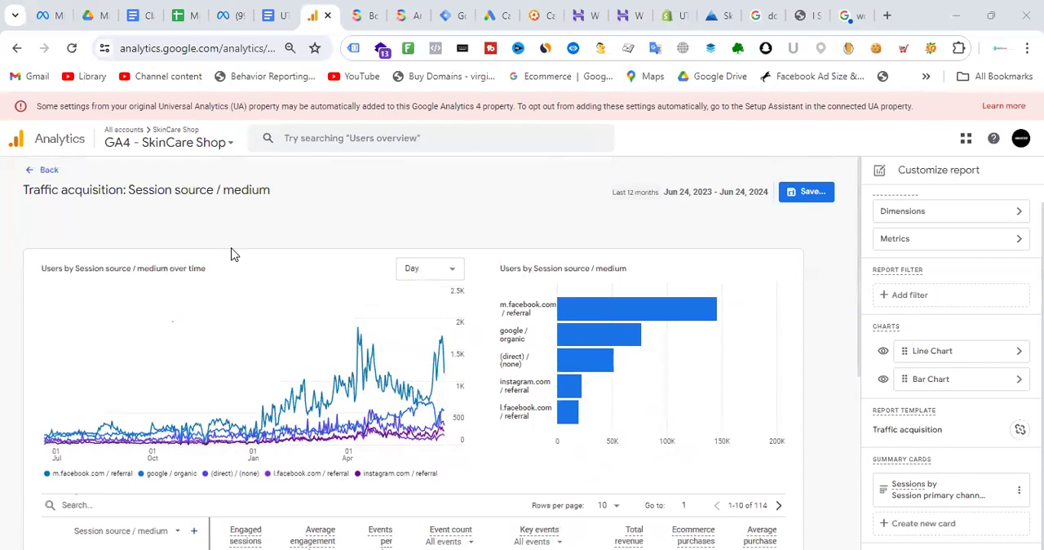
- Start saving the customization as a new report and shorten its name to "Acquisition: Session source / medium"
{"action": "left_click", "coordinate": [805, 195]}
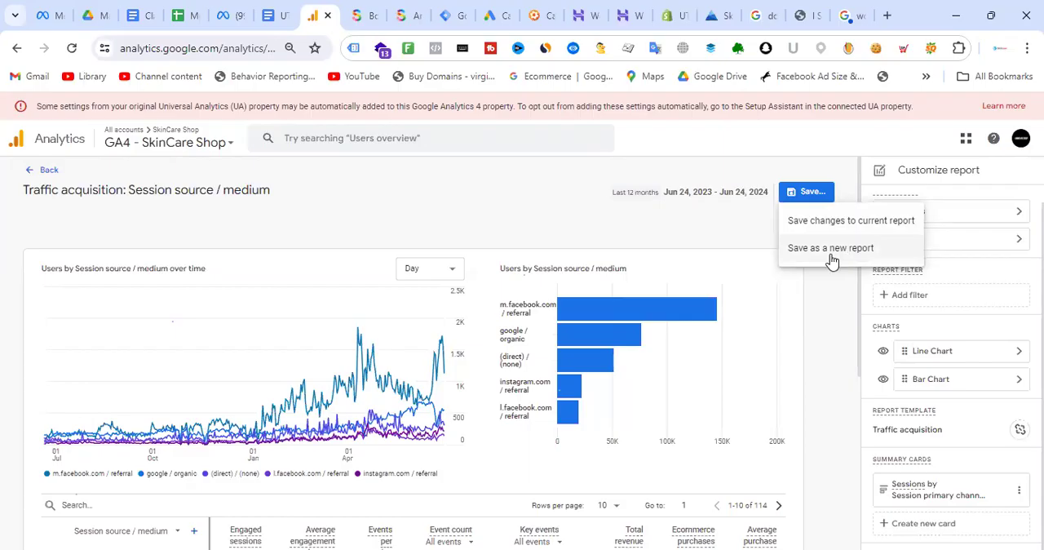
{"action": "left_click", "coordinate": [820, 254]}
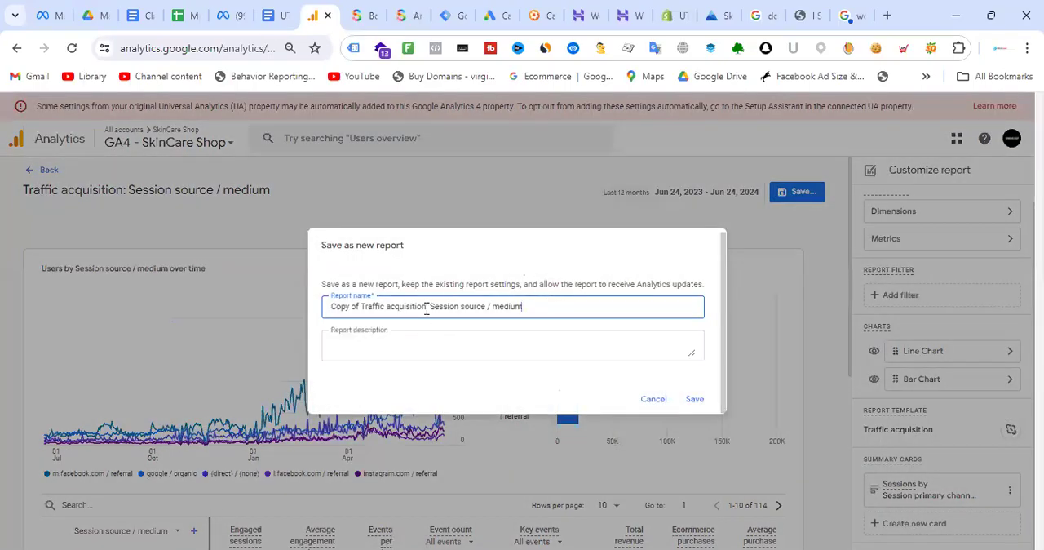
{"action": "left_click_drag", "start_coordinate": [429, 307], "coordinate": [233, 310]}
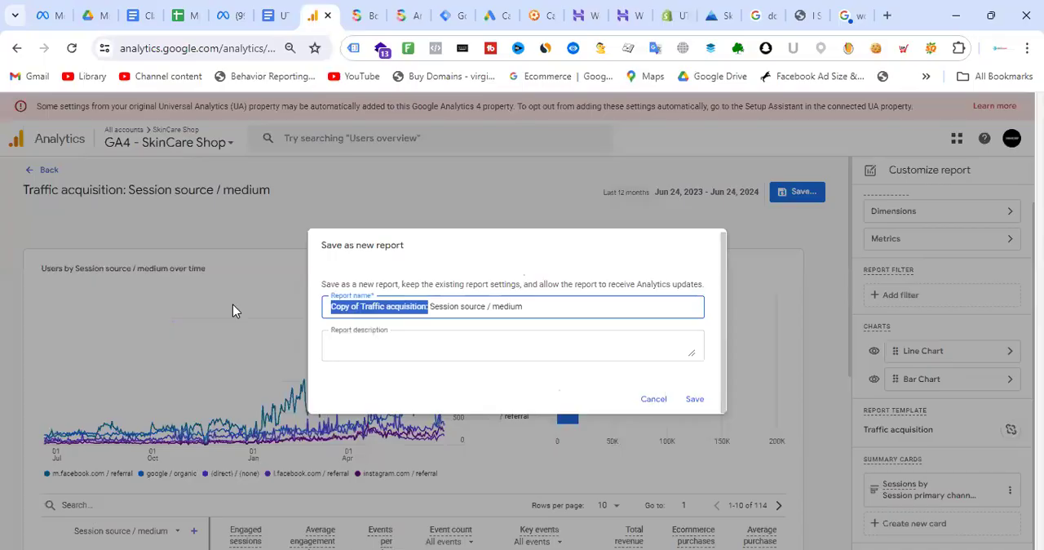
{"action": "left_click", "coordinate": [387, 307]}
{"action": "key", "text": "BackSpace"}
{"action": "key", "text": "BackSpace"}
{"action": "key", "text": "BackSpace"}
{"action": "key", "text": "BackSpace"}
{"action": "key", "text": "BackSpace"}
{"action": "key", "text": "BackSpace"}
{"action": "key", "text": "BackSpace"}
{"action": "key", "text": "BackSpace"}
{"action": "key", "text": "BackSpace"}
{"action": "key", "text": "BackSpace"}
{"action": "key", "text": "BackSpace"}
{"action": "key", "text": "BackSpace"}
{"action": "key", "text": "BackSpace"}
{"action": "key", "text": "BackSpace"}
{"action": "key", "text": "BackSpace"}
{"action": "key", "text": "BackSpace"}
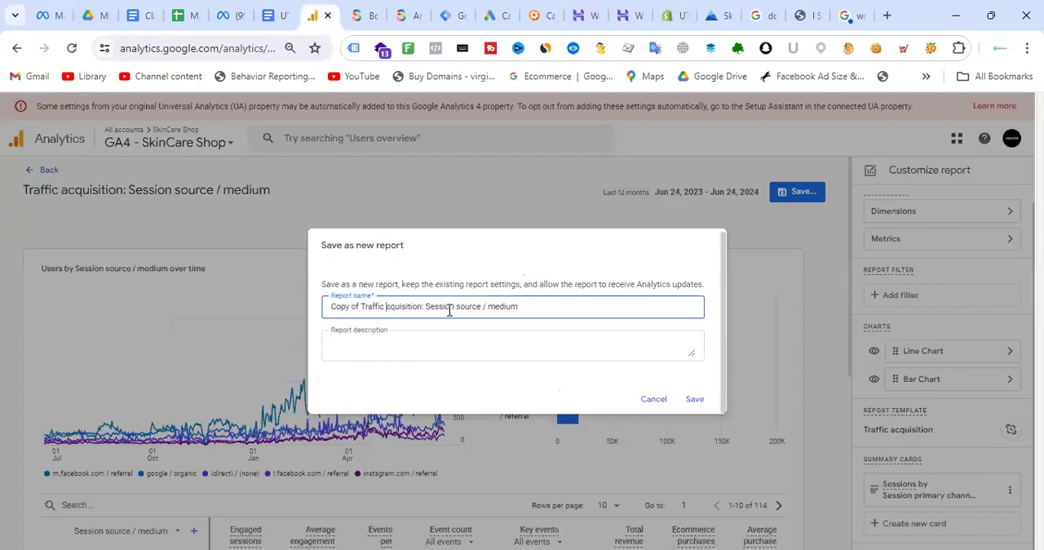
{"action": "type", "text": "A"}
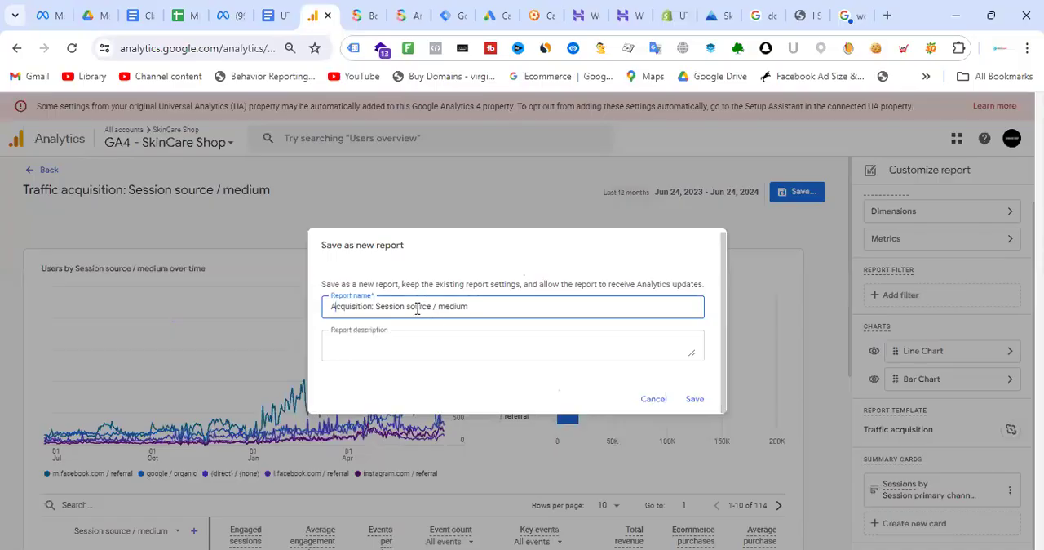
- Rename the new report "Acquisition: Campaign wise", try to save it, and close the save dialog
{"action": "left_click", "coordinate": [481, 309]}
{"action": "left_click", "coordinate": [439, 306]}
{"action": "left_click", "coordinate": [488, 310]}
{"action": "left_click_drag", "start_coordinate": [487, 310], "coordinate": [318, 313]}
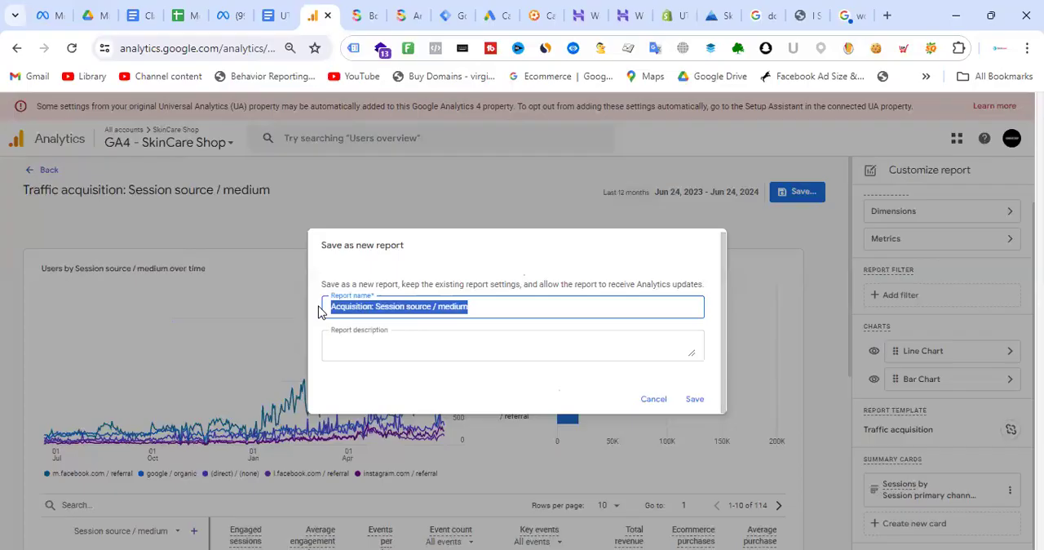
{"action": "left_click", "coordinate": [492, 304]}
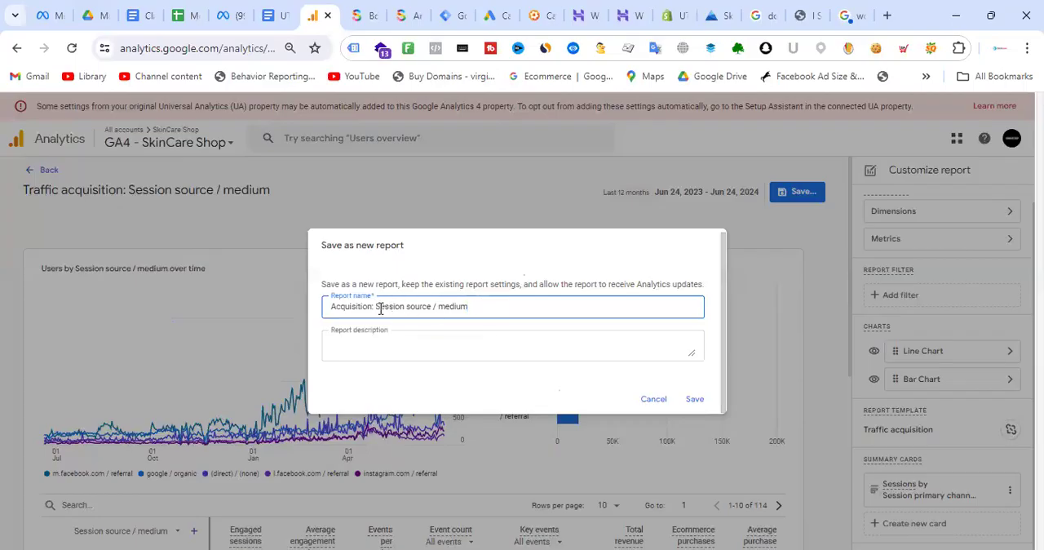
{"action": "left_click_drag", "start_coordinate": [379, 308], "coordinate": [683, 320]}
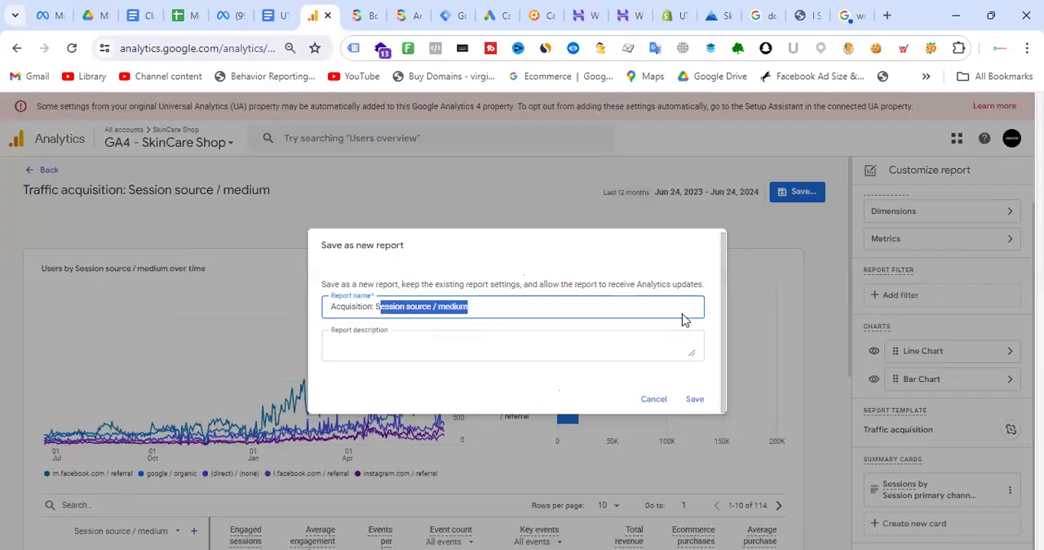
{"action": "key", "text": "BackSpace"}
{"action": "type", "text": "Camap"}
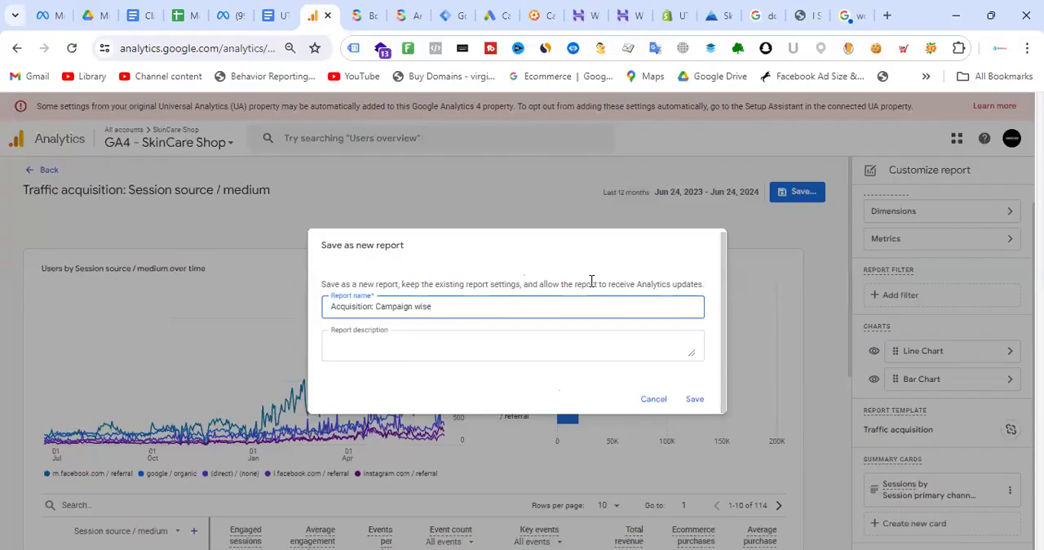
{"action": "left_click", "coordinate": [695, 399]}
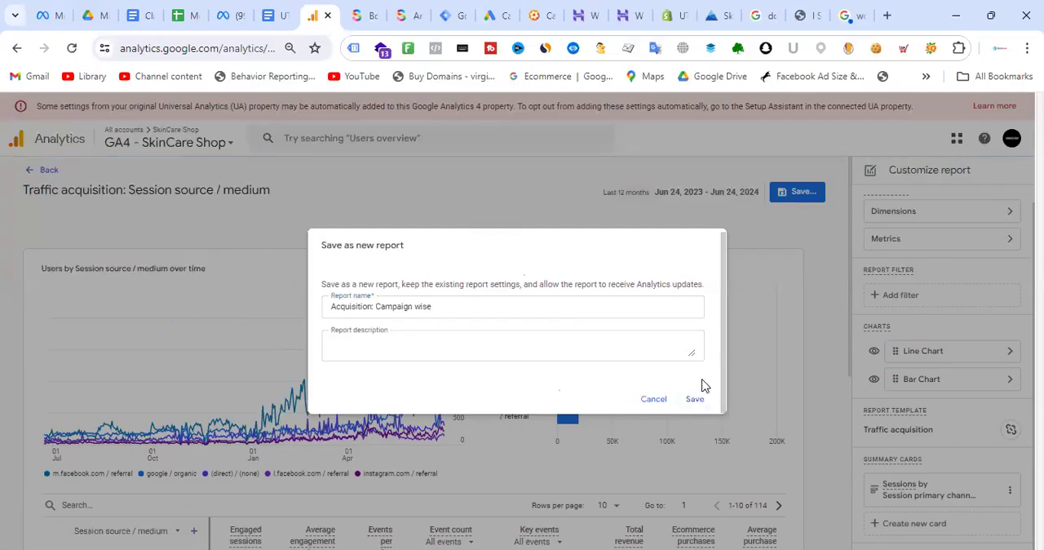
{"action": "left_click", "coordinate": [692, 403]}
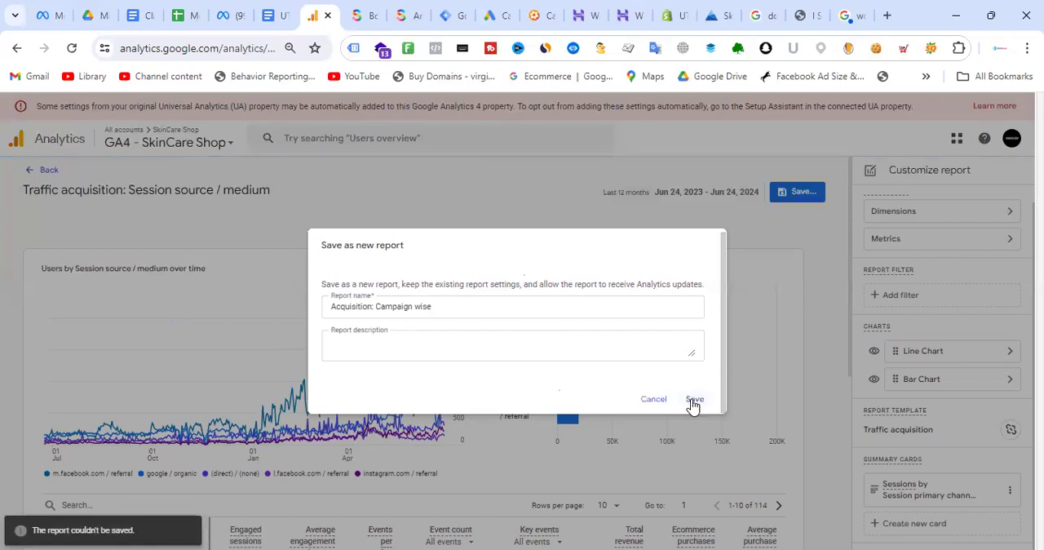
{"action": "left_click", "coordinate": [665, 402]}
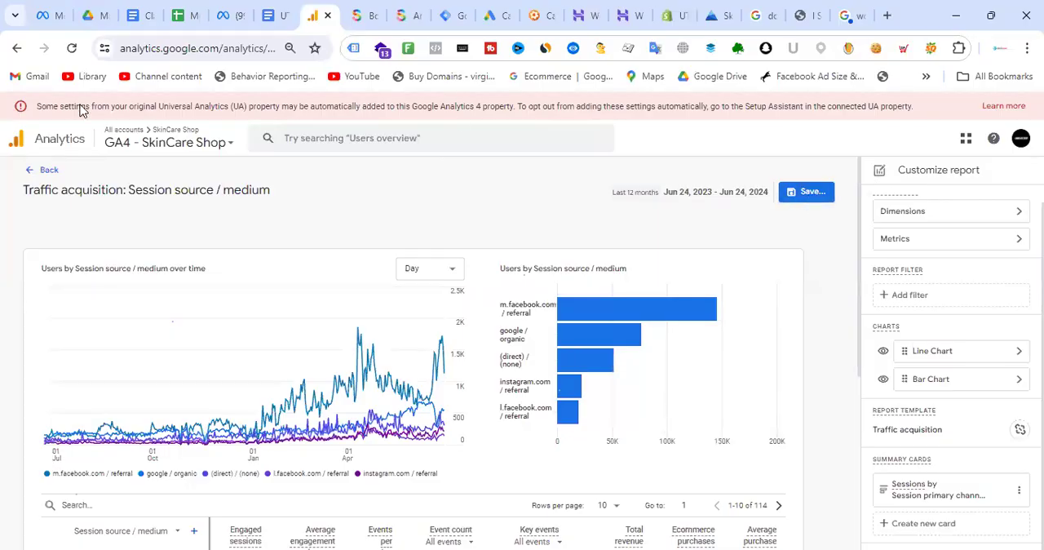
- Reload the report customization page and check its lists of primary dimensions and metrics
{"action": "left_click", "coordinate": [75, 49]}
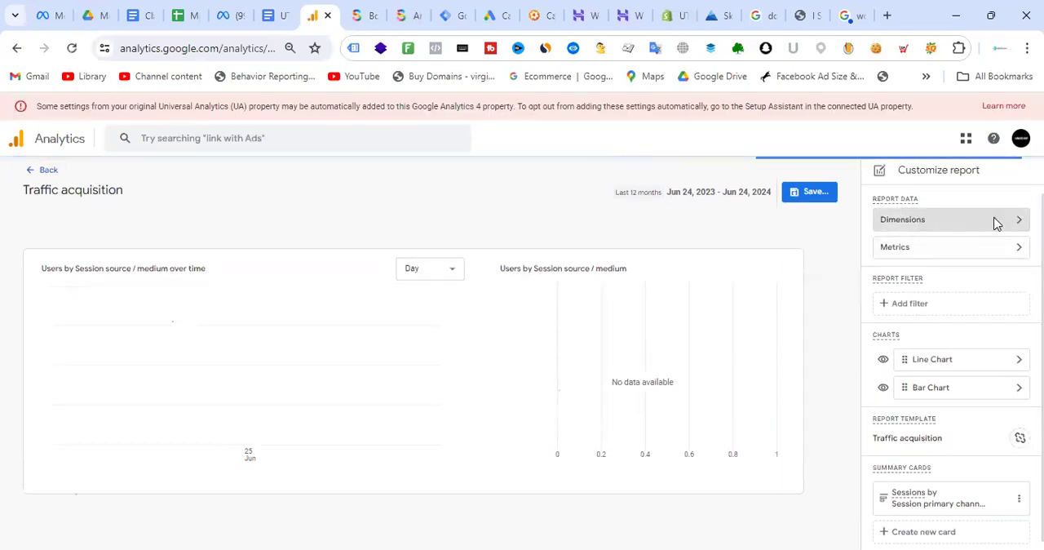
{"action": "left_click", "coordinate": [995, 221]}
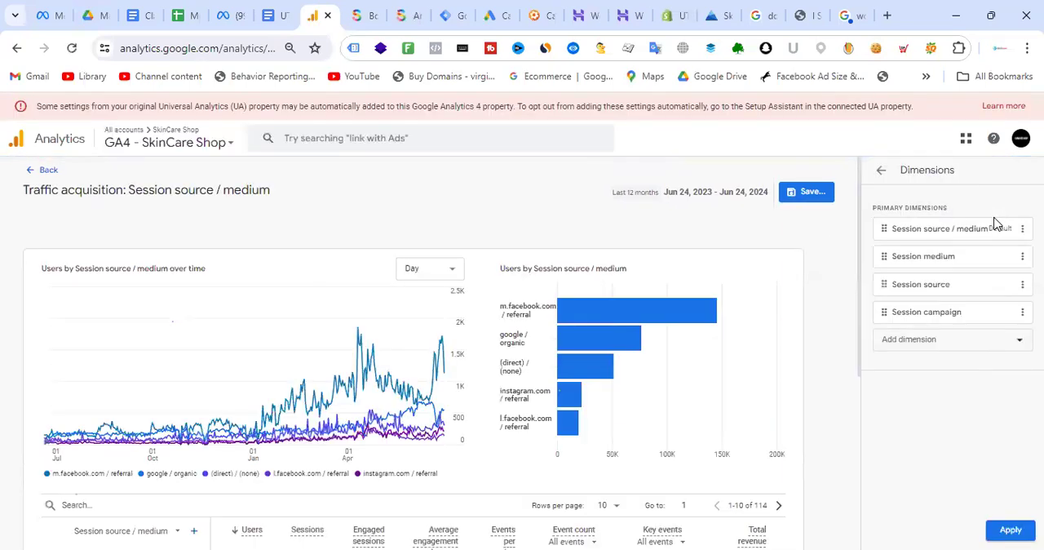
{"action": "left_click", "coordinate": [881, 174]}
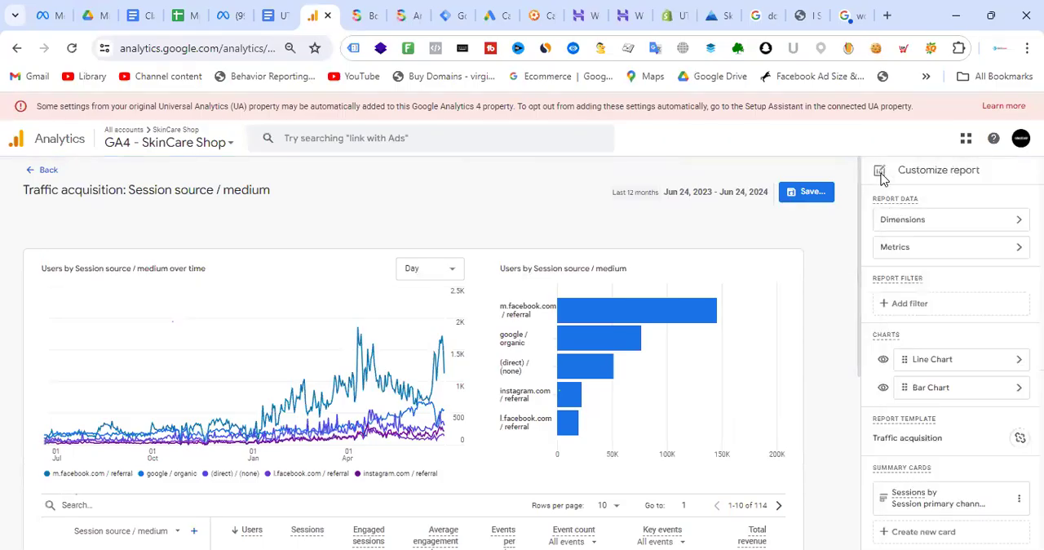
{"action": "left_click", "coordinate": [1004, 221]}
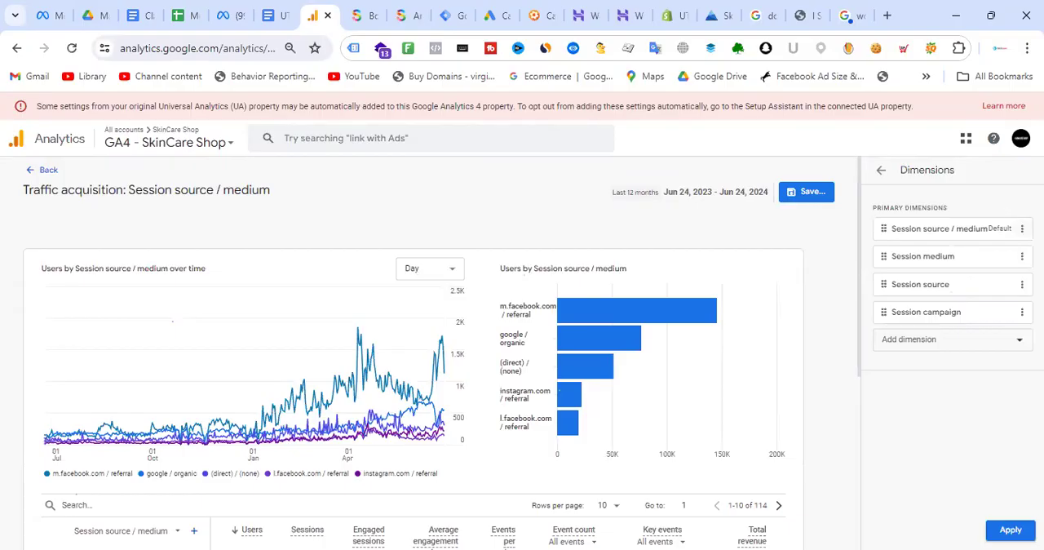
{"action": "left_click", "coordinate": [880, 170]}
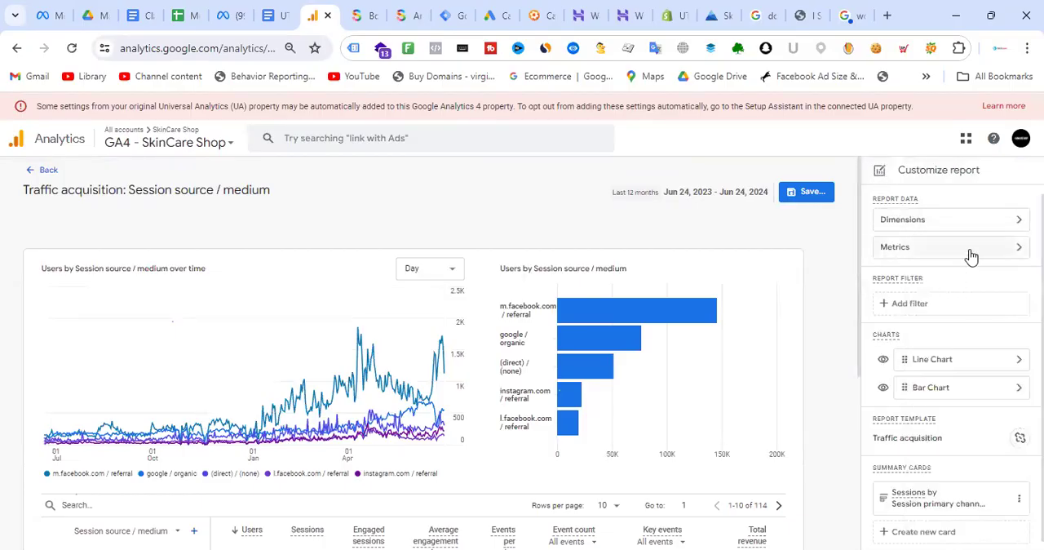
{"action": "left_click", "coordinate": [970, 254]}
{"action": "scroll", "coordinate": [974, 371], "scroll_direction": "down", "scroll_amount": 2}
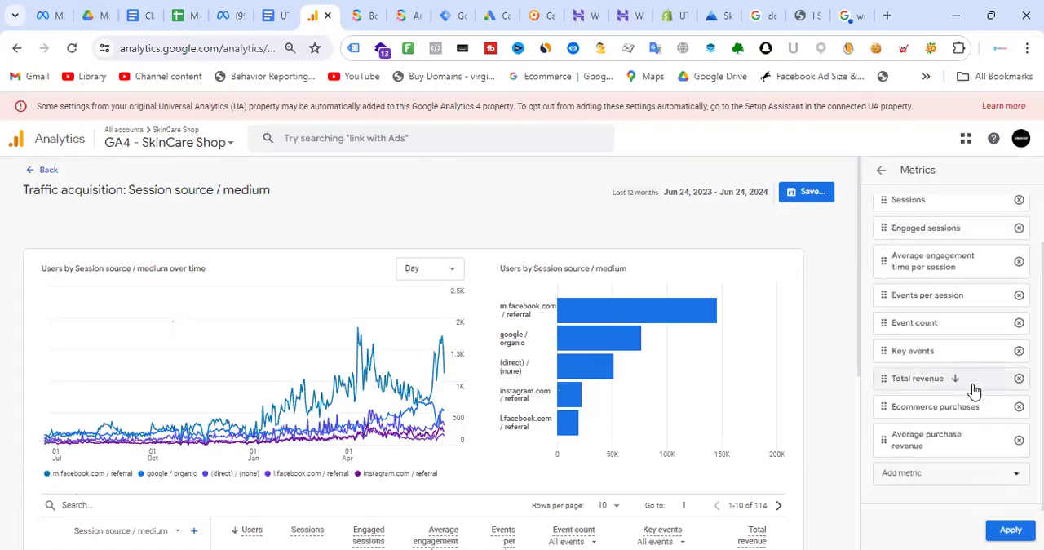
{"action": "left_click", "coordinate": [880, 171]}
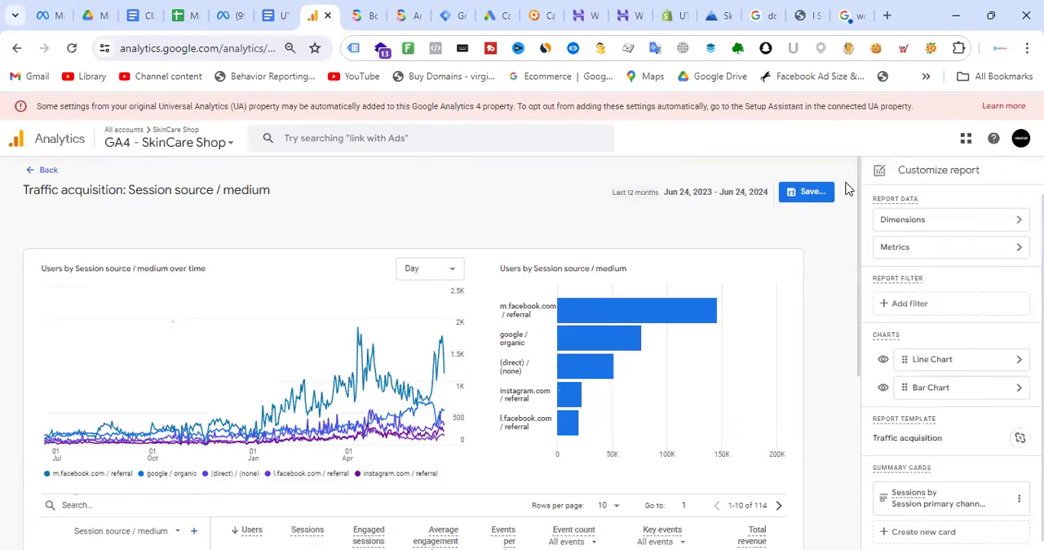
- Check the reloaded report table through to the Ecommerce purchases and Average purchase revenue columns
{"action": "scroll", "coordinate": [522, 265], "scroll_direction": "down", "scroll_amount": 4}
{"action": "scroll", "coordinate": [559, 251], "scroll_direction": "up", "scroll_amount": 2}
{"action": "scroll", "coordinate": [601, 391], "scroll_direction": "down", "scroll_amount": 2}
{"action": "left_click_drag", "start_coordinate": [650, 532], "coordinate": [773, 531]}
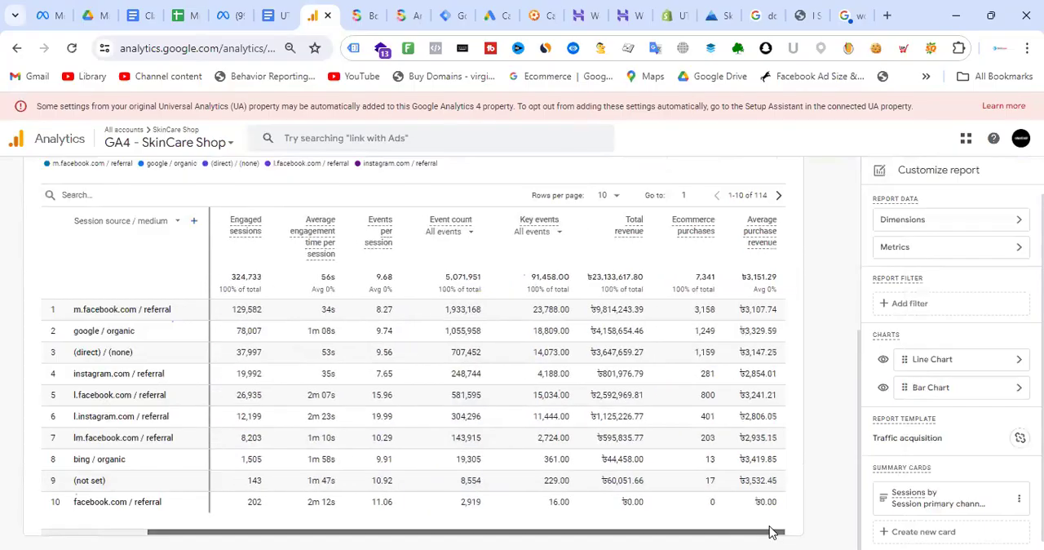
- Start saving the customization as a new report and name it "Traffic Acquisition - Campaign wise"
{"action": "scroll", "coordinate": [831, 288], "scroll_direction": "up", "scroll_amount": 3}
{"action": "left_click", "coordinate": [799, 193]}
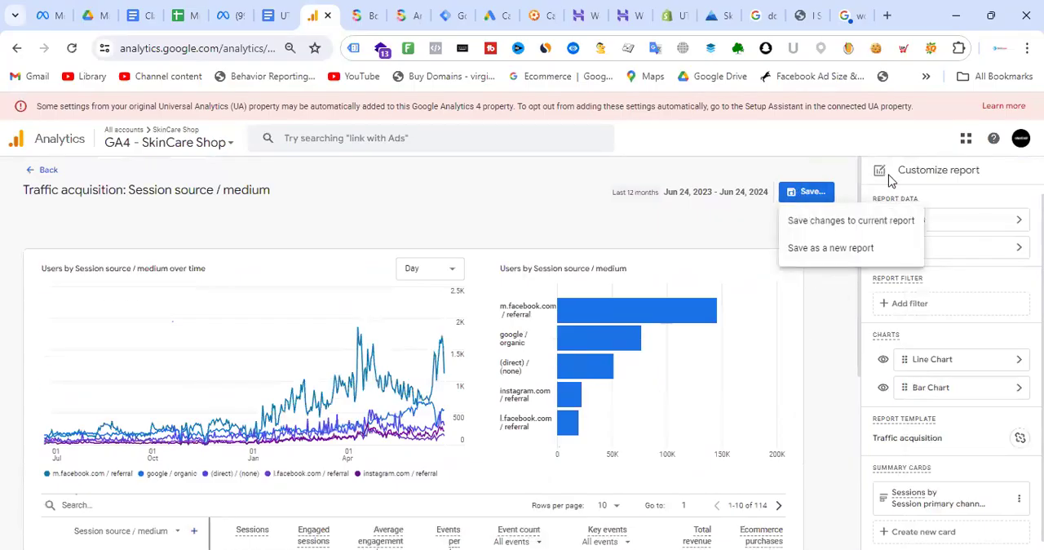
{"action": "left_click", "coordinate": [849, 249]}
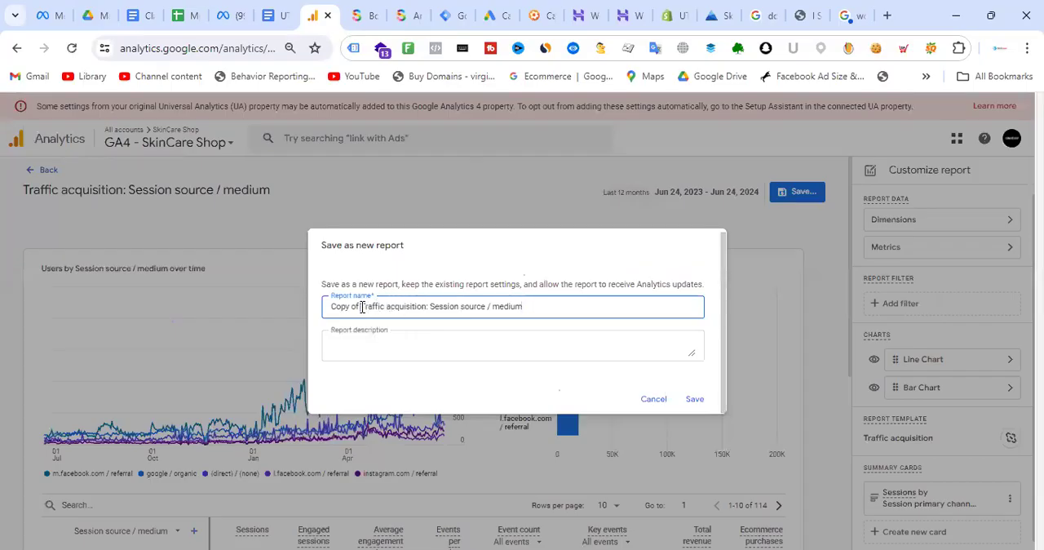
{"action": "key", "text": "BackSpace"}
{"action": "key", "text": "BackSpace"}
{"action": "key", "text": "BackSpace"}
{"action": "key", "text": "BackSpace"}
{"action": "key", "text": "BackSpace"}
{"action": "key", "text": "BackSpace"}
{"action": "key", "text": "BackSpace"}
{"action": "key", "text": "BackSpace"}
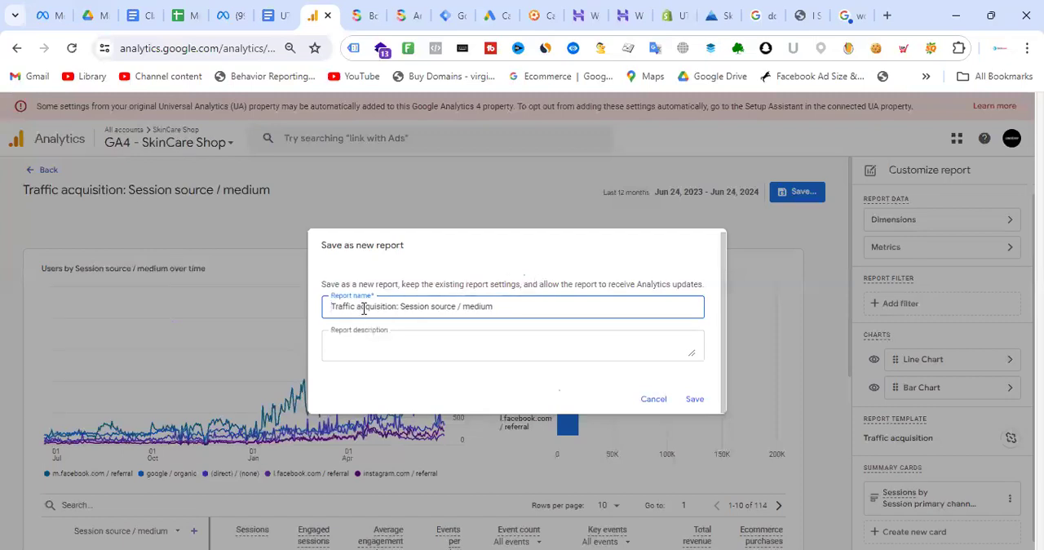
{"action": "key", "text": "BackSpace"}
{"action": "type", "text": "A"}
{"action": "left_click_drag", "start_coordinate": [397, 307], "coordinate": [693, 312]}
{"action": "type", "text": "-"}
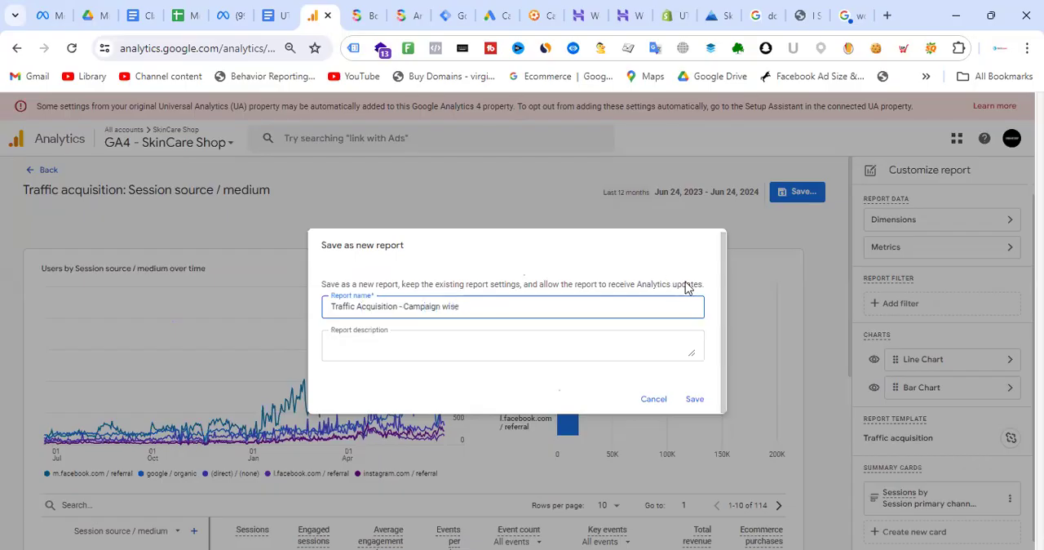
{"action": "type", "text": "Campaign wise"}
- Copy the report name into the report description, save the new report, and leave the report customization page
{"action": "key", "text": "ctrl+a"}
{"action": "key", "text": "ctrl+c"}
{"action": "left_click", "coordinate": [372, 345]}
{"action": "key", "text": "ctrl+v"}
{"action": "left_click", "coordinate": [694, 400]}
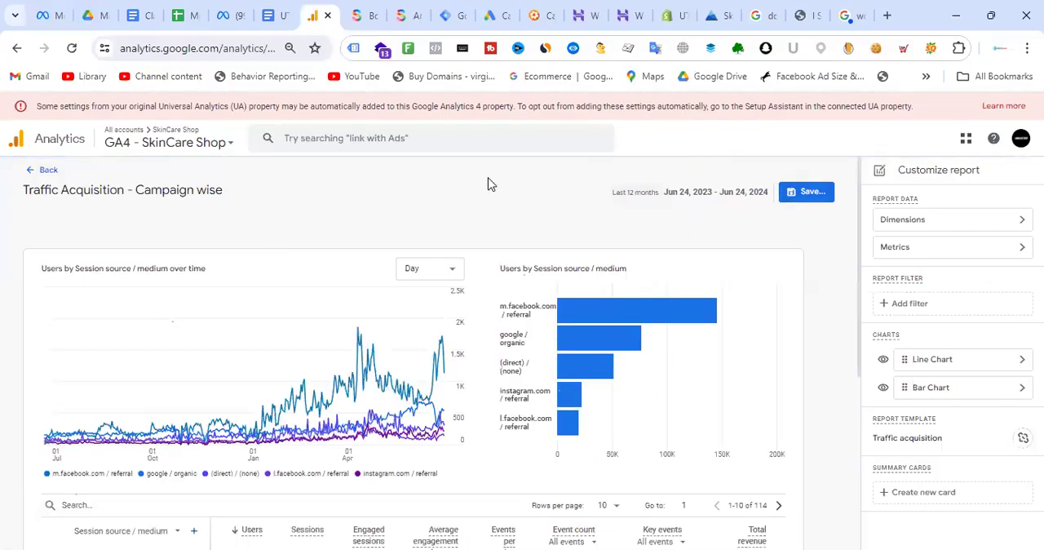
{"action": "left_click", "coordinate": [42, 172]}
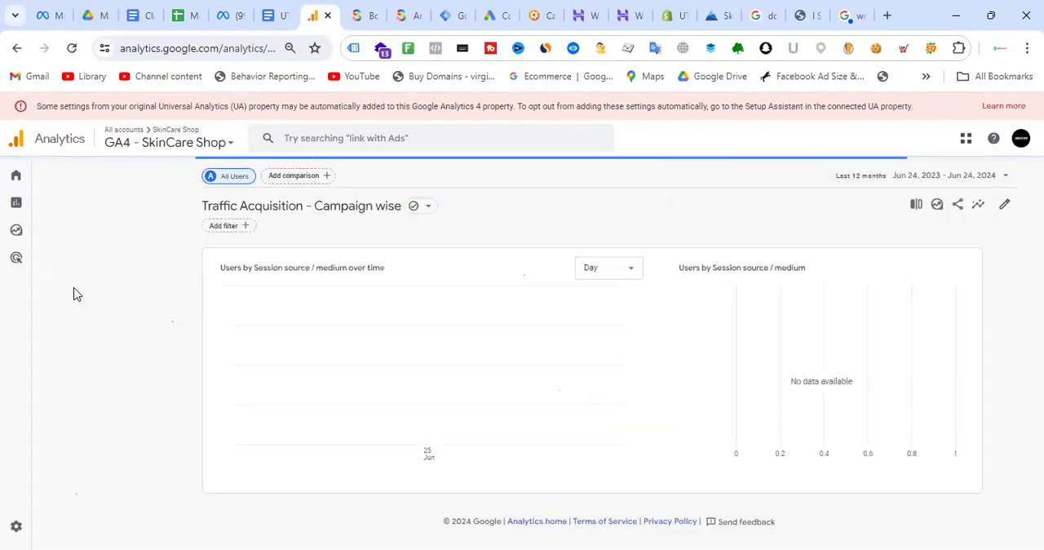
- Look over the property's Admin settings, and check the Home page's overview, recently accessed and suggested cards
{"action": "mouse_move", "coordinate": [26, 315]}
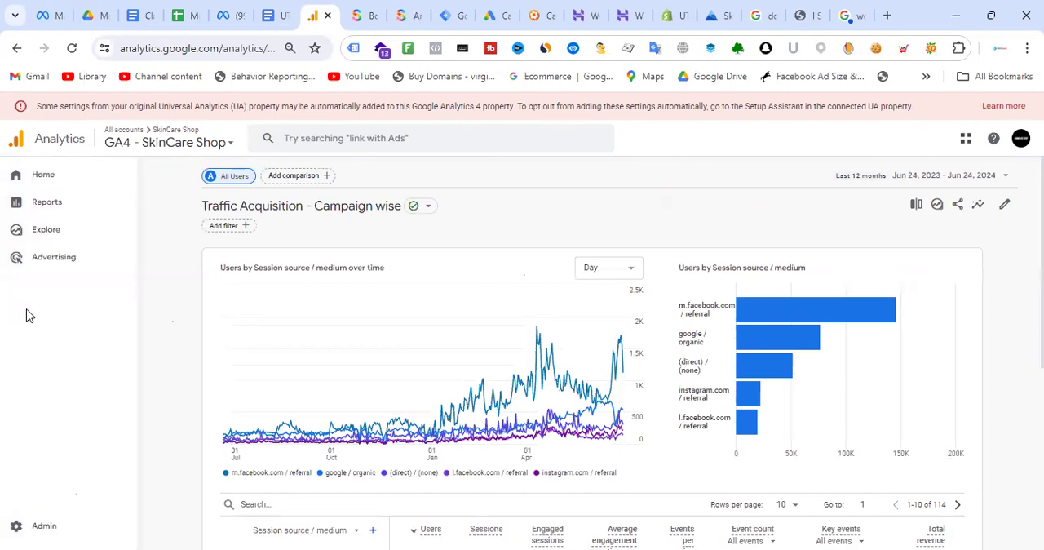
{"action": "left_click", "coordinate": [44, 526]}
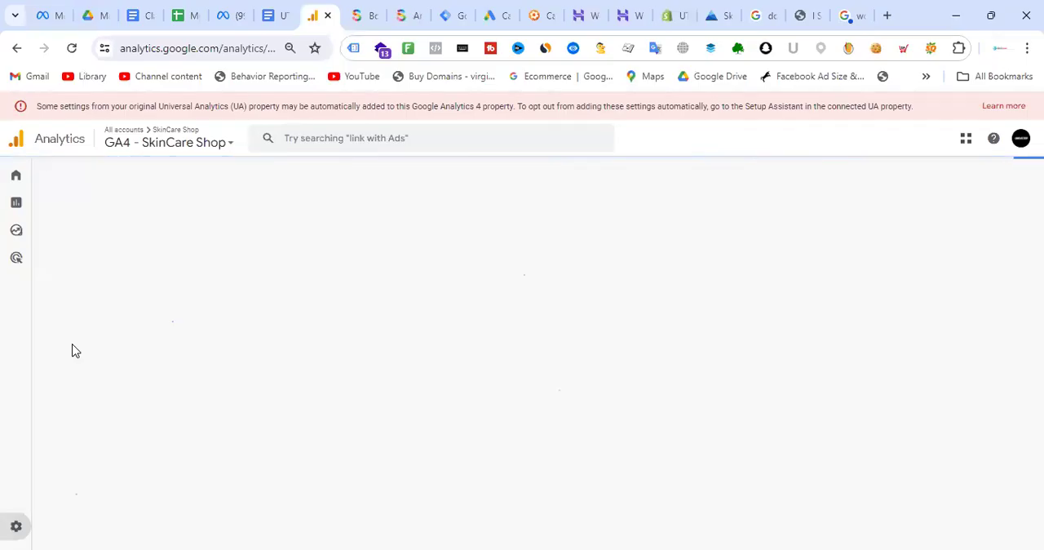
{"action": "mouse_move", "coordinate": [2, 368]}
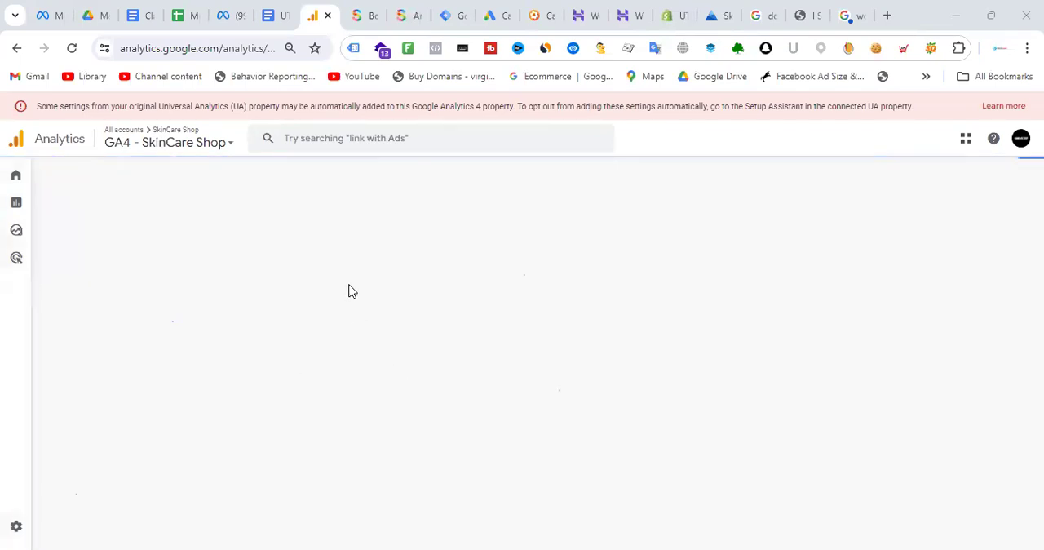
{"action": "mouse_move", "coordinate": [40, 191]}
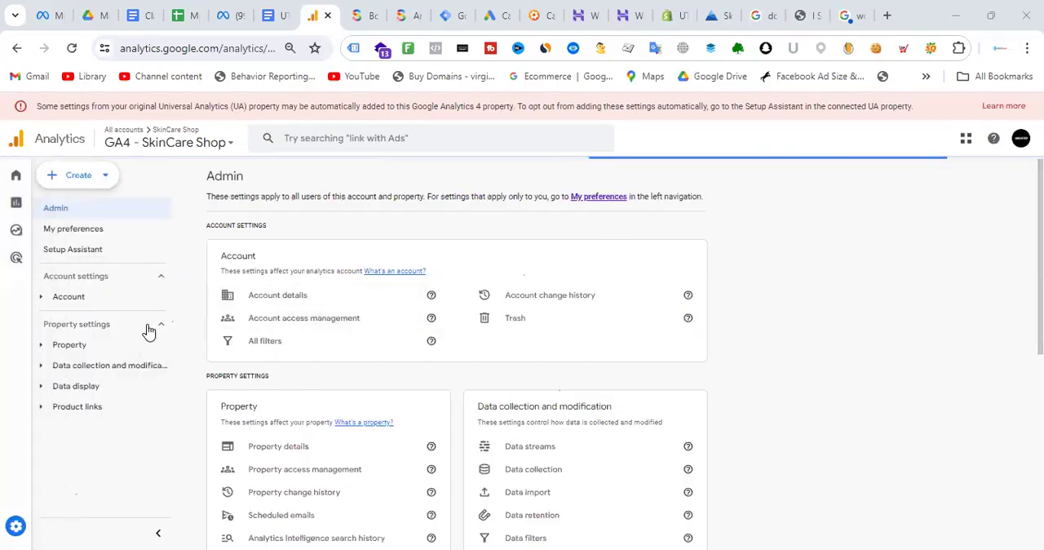
{"action": "mouse_move", "coordinate": [14, 268]}
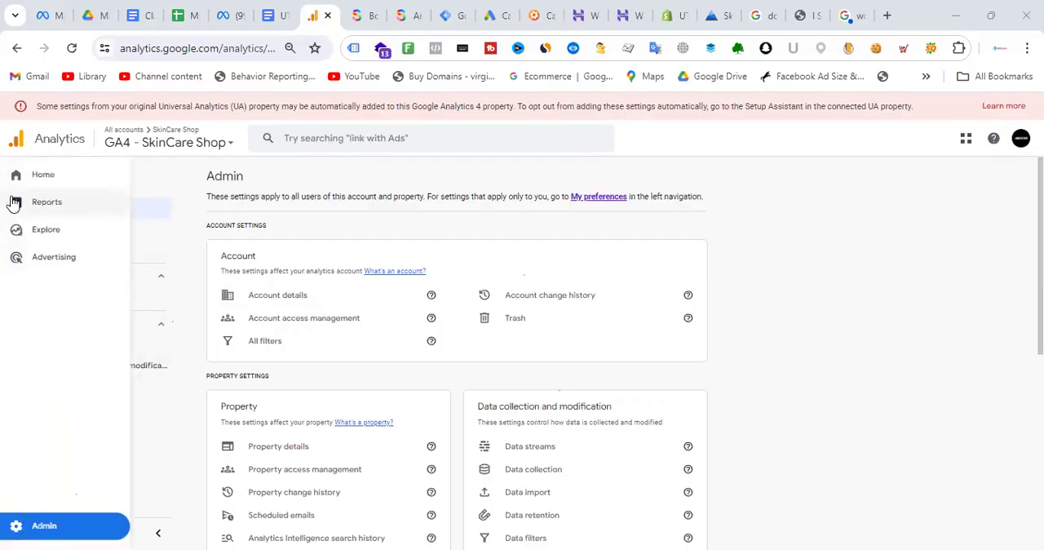
{"action": "left_click", "coordinate": [43, 175]}
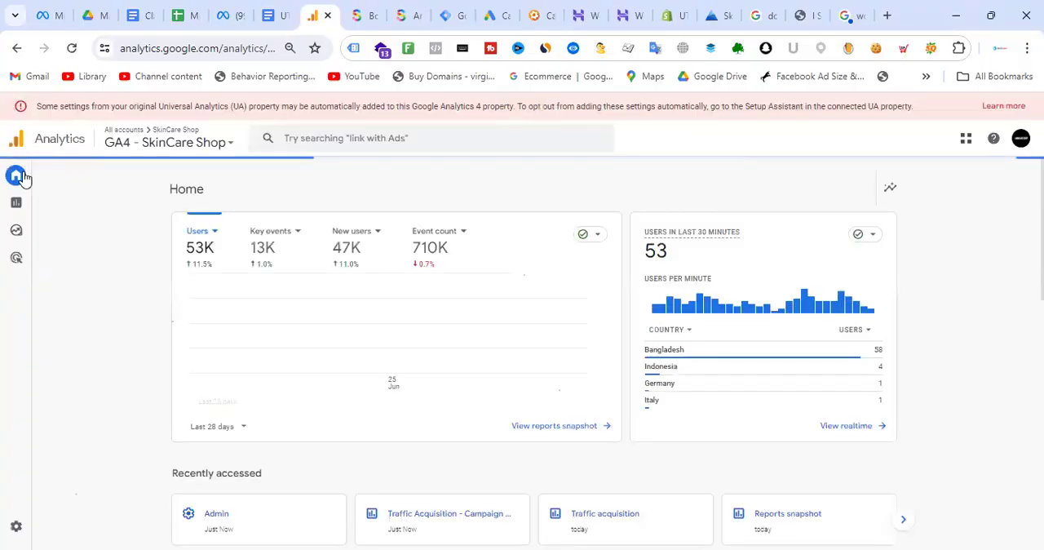
{"action": "left_click", "coordinate": [25, 179]}
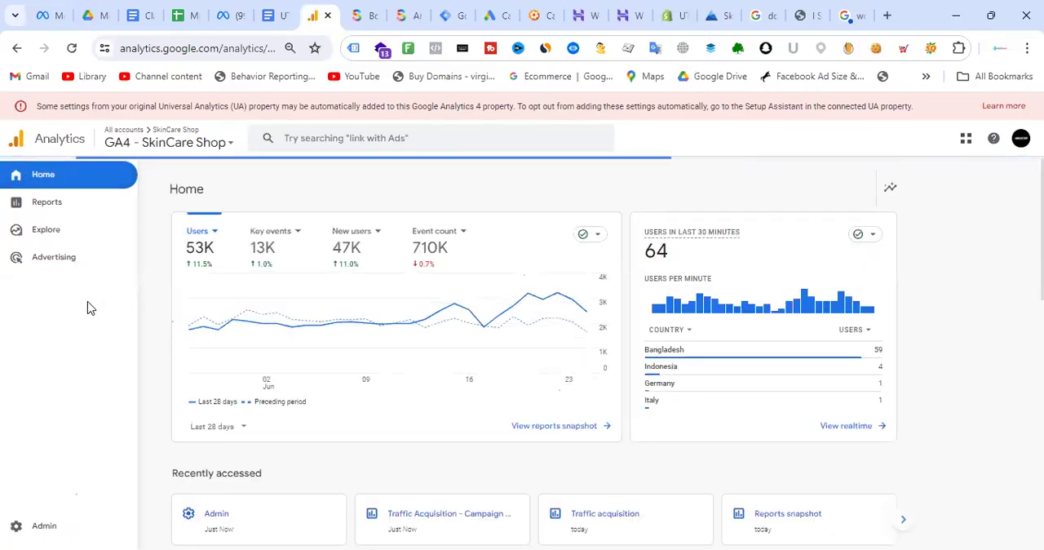
{"action": "scroll", "coordinate": [463, 335], "scroll_direction": "down", "scroll_amount": 10}
{"action": "scroll", "coordinate": [481, 342], "scroll_direction": "down", "scroll_amount": 2}
{"action": "scroll", "coordinate": [493, 344], "scroll_direction": "up", "scroll_amount": 7}
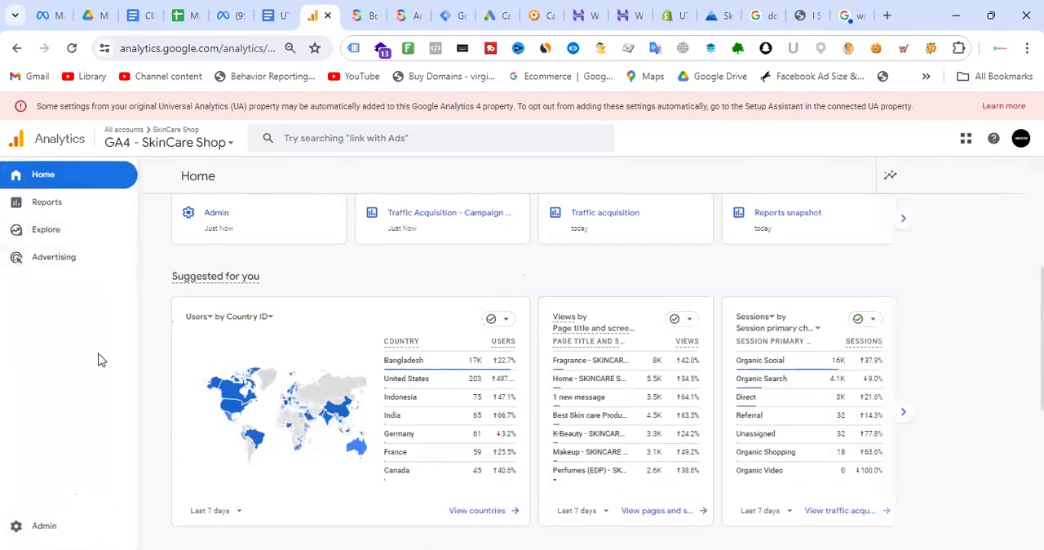
- Open the Library of the property's reports and look over its collections
{"action": "left_click", "coordinate": [58, 205]}
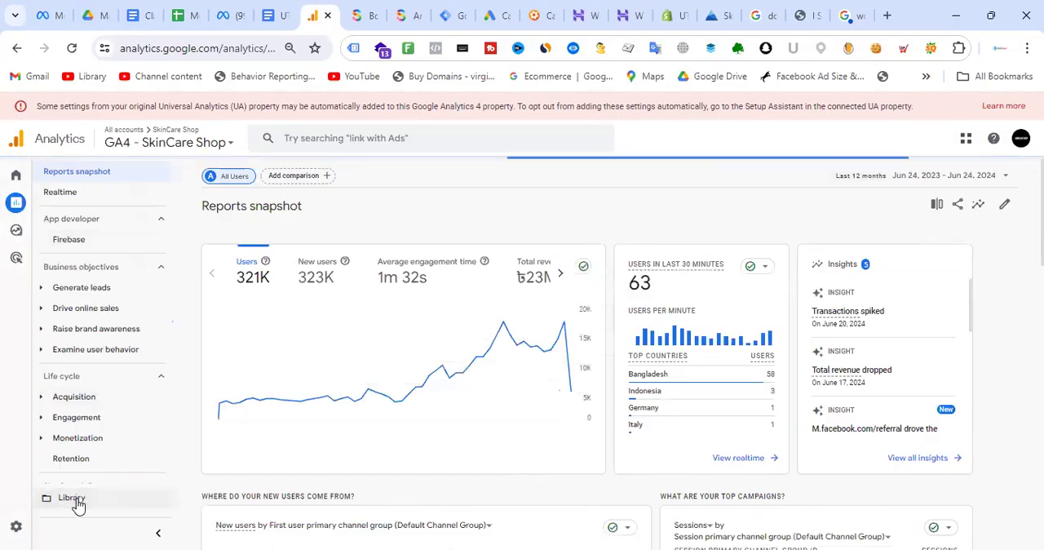
{"action": "left_click", "coordinate": [76, 500]}
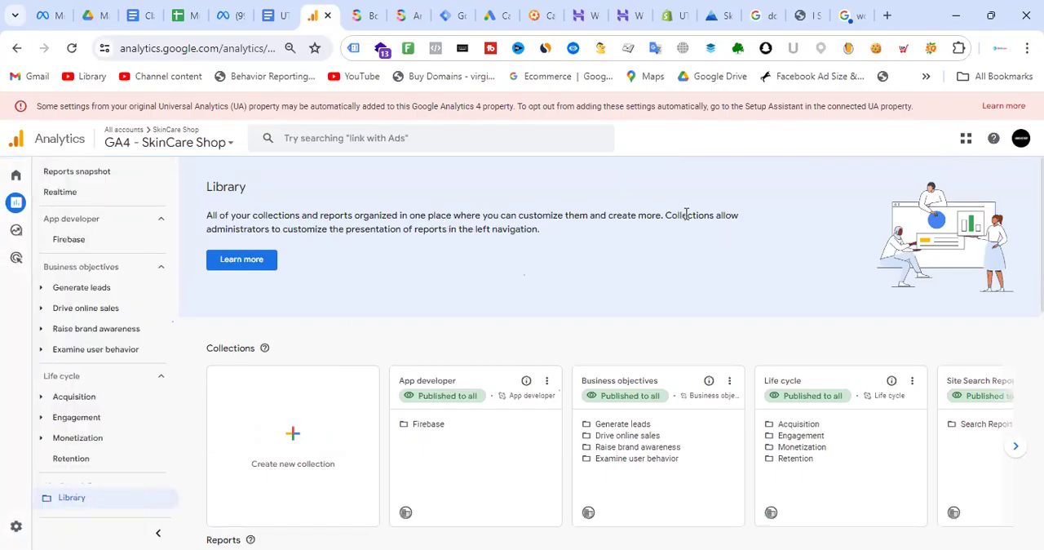
{"action": "scroll", "coordinate": [677, 229], "scroll_direction": "down", "scroll_amount": 4}
{"action": "scroll", "coordinate": [650, 298], "scroll_direction": "up", "scroll_amount": 2}
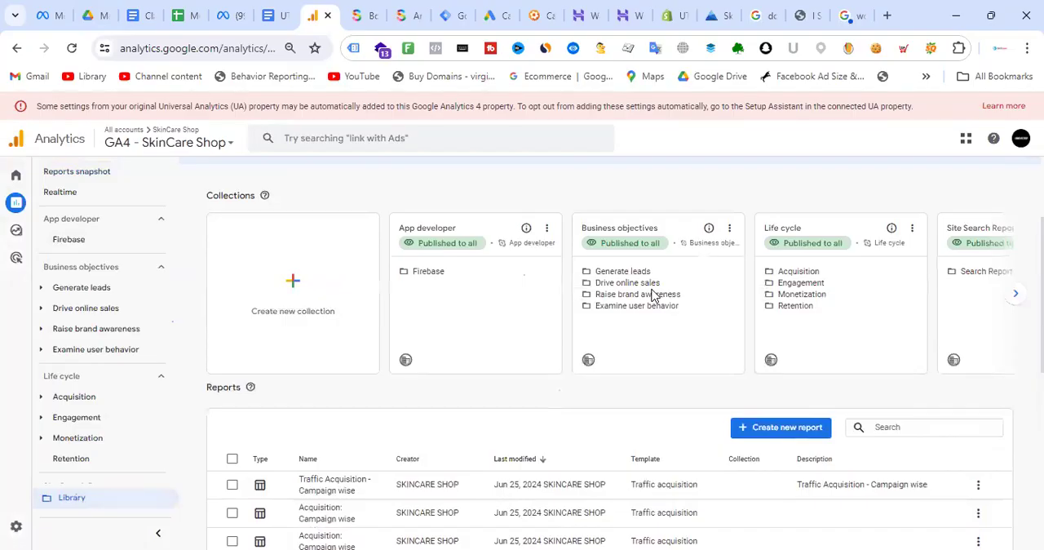
- Check the Library's options for creating a new report and its list of saved reports
{"action": "left_click", "coordinate": [802, 427]}
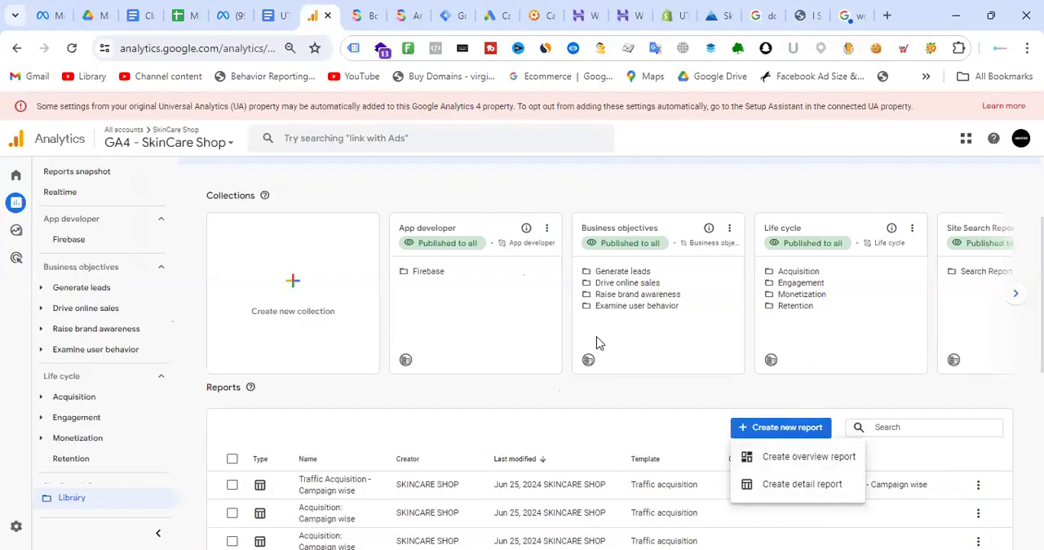
{"action": "left_click", "coordinate": [856, 387]}
{"action": "scroll", "coordinate": [481, 288], "scroll_direction": "down", "scroll_amount": 3}
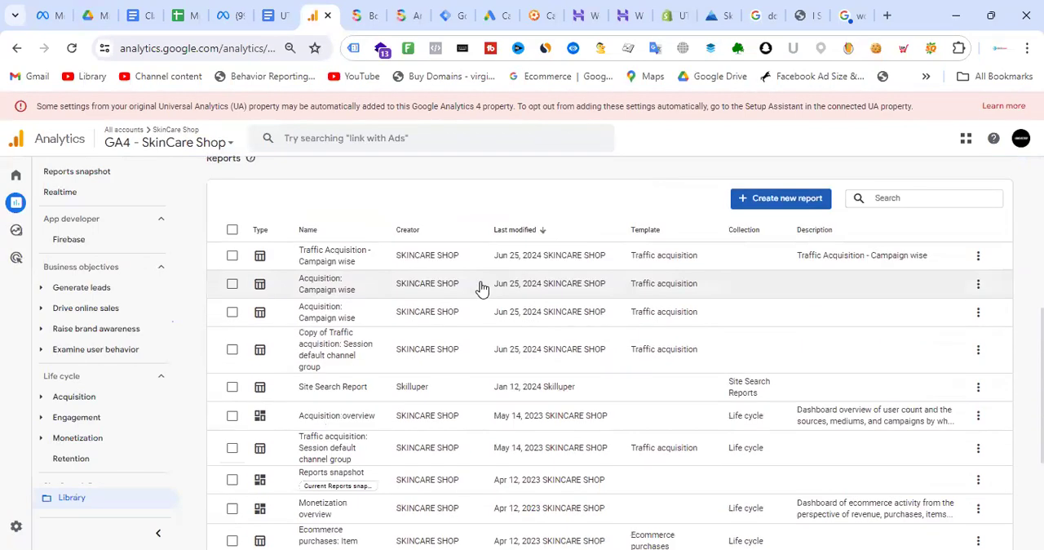
{"action": "scroll", "coordinate": [481, 288], "scroll_direction": "up", "scroll_amount": 5}
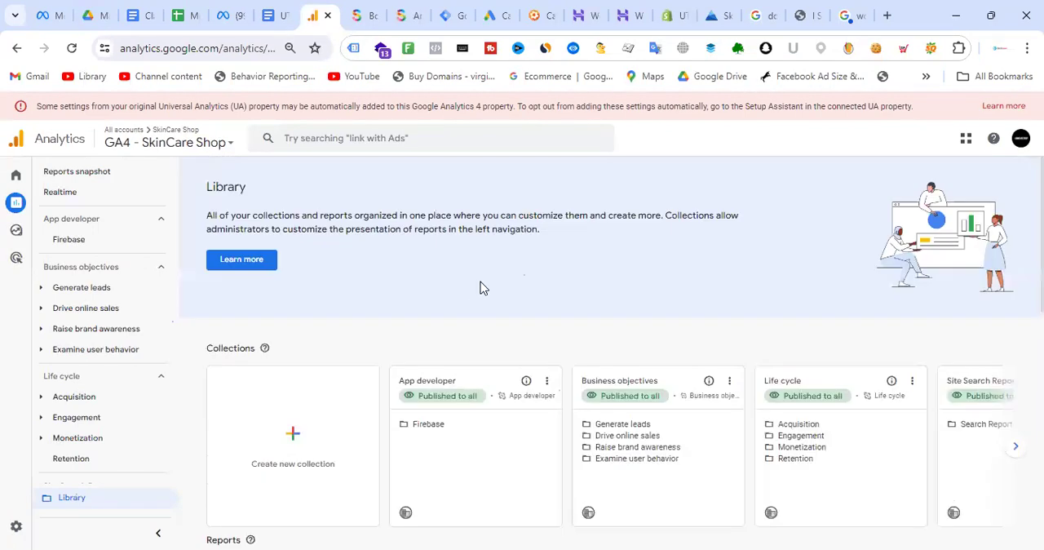
{"action": "scroll", "coordinate": [481, 287], "scroll_direction": "down", "scroll_amount": 2}
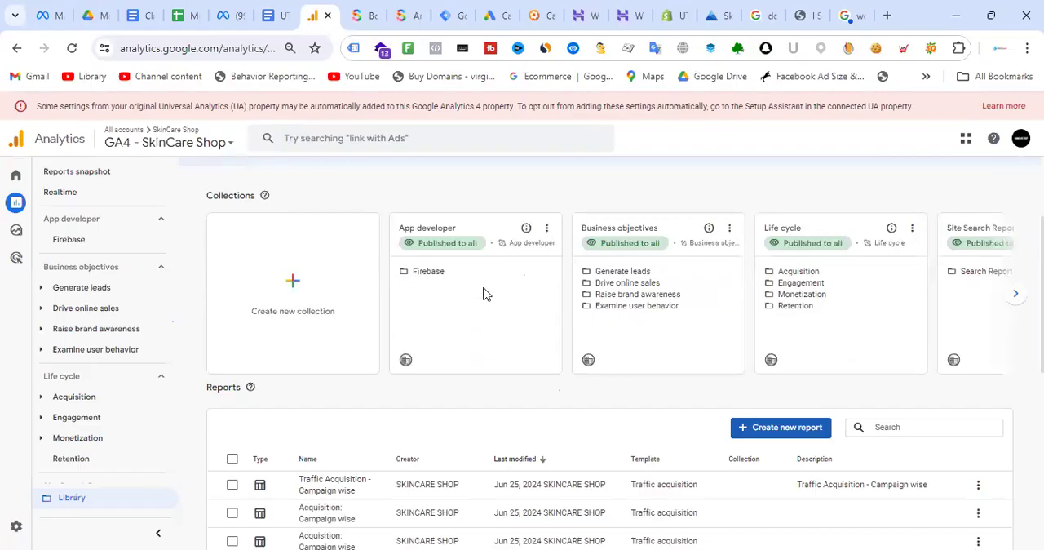
- Open the Life cycle collection for editing and dismiss the collection customization guide
{"action": "left_click", "coordinate": [912, 228]}
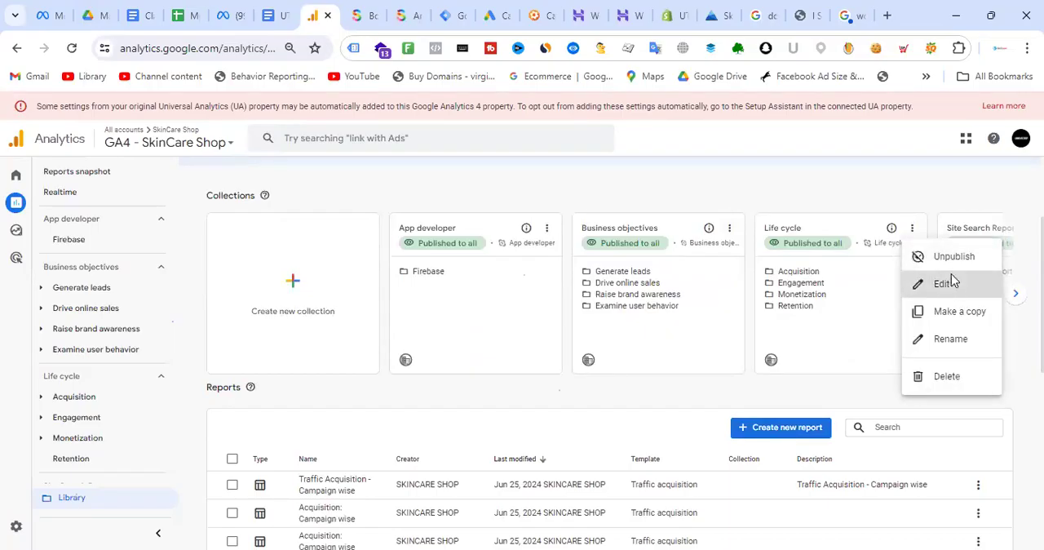
{"action": "left_click", "coordinate": [949, 283]}
{"action": "scroll", "coordinate": [576, 268], "scroll_direction": "down", "scroll_amount": 1}
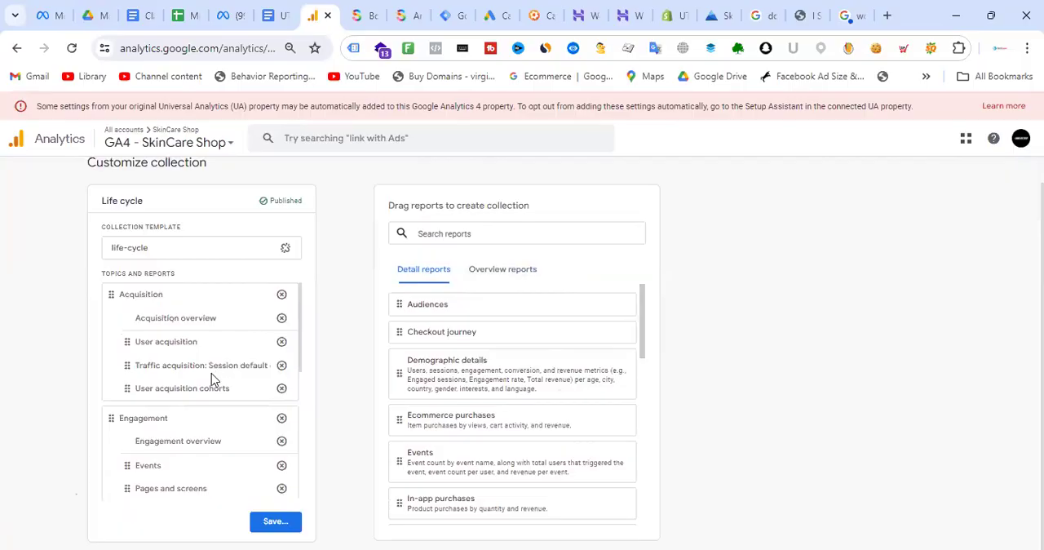
{"action": "scroll", "coordinate": [222, 361], "scroll_direction": "down", "scroll_amount": 5}
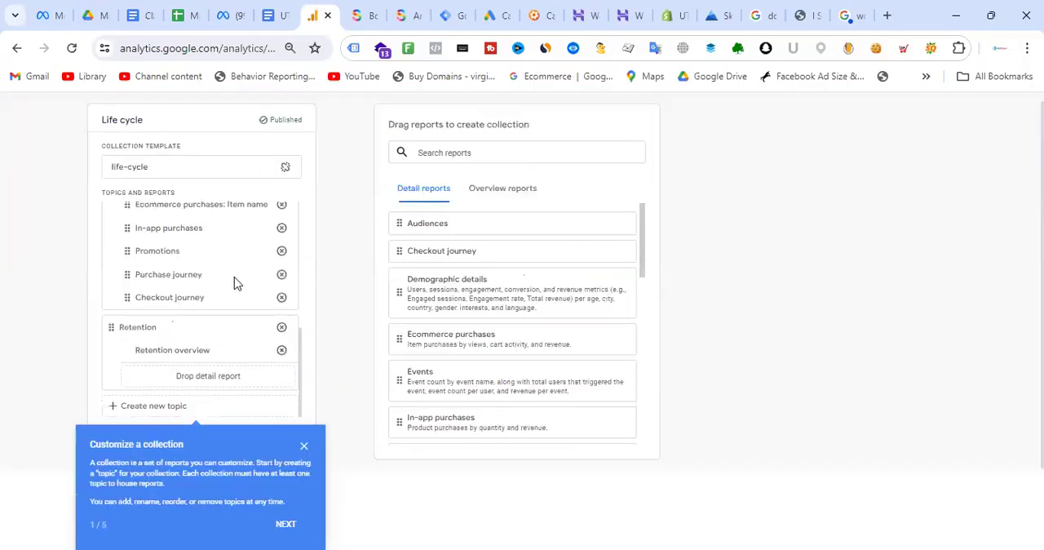
{"action": "left_click", "coordinate": [304, 446]}
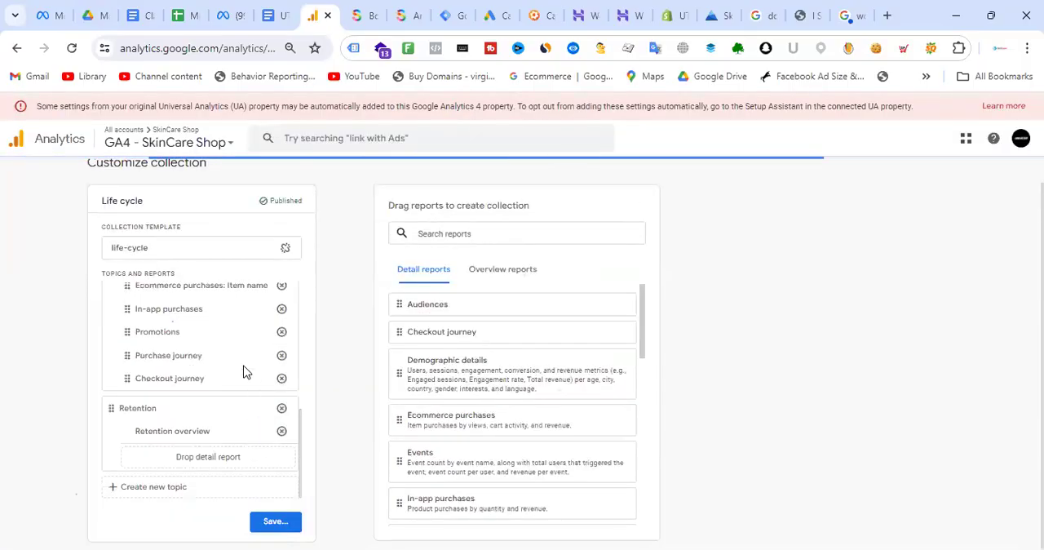
- Examine the Life cycle collection's topics and the detail reports available for adding to it
{"action": "scroll", "coordinate": [239, 332], "scroll_direction": "up", "scroll_amount": 10}
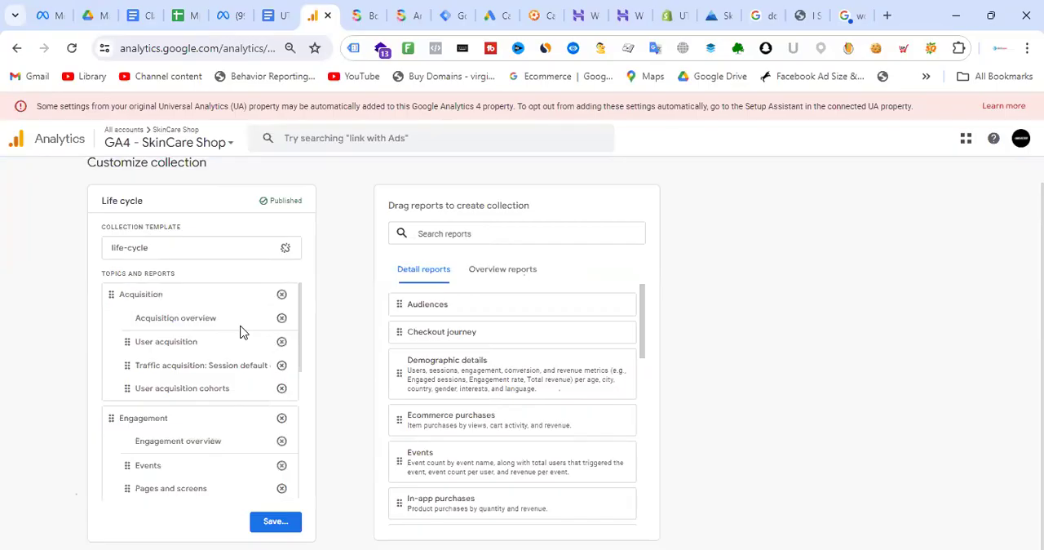
{"action": "scroll", "coordinate": [239, 331], "scroll_direction": "down", "scroll_amount": 2}
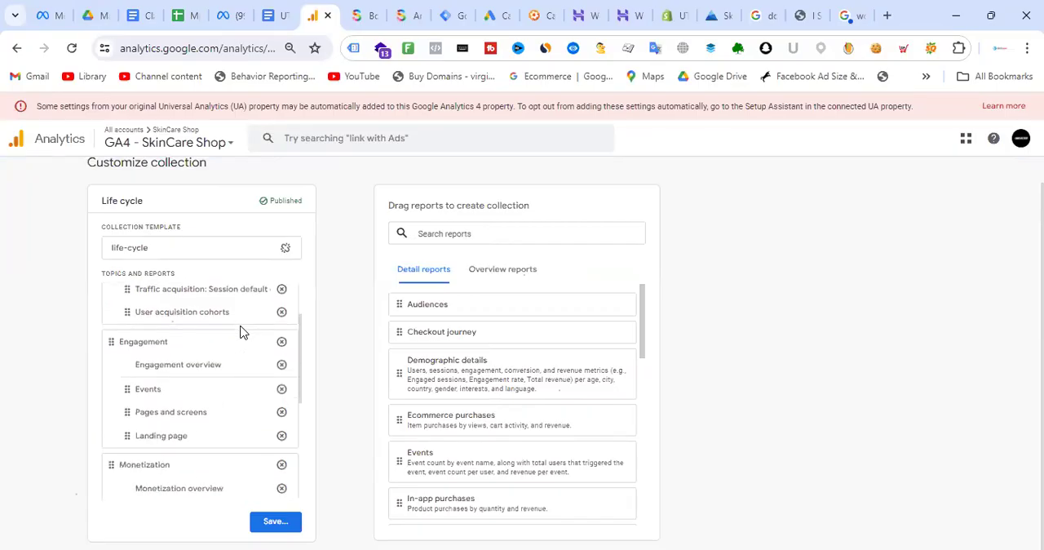
{"action": "scroll", "coordinate": [240, 331], "scroll_direction": "up", "scroll_amount": 2}
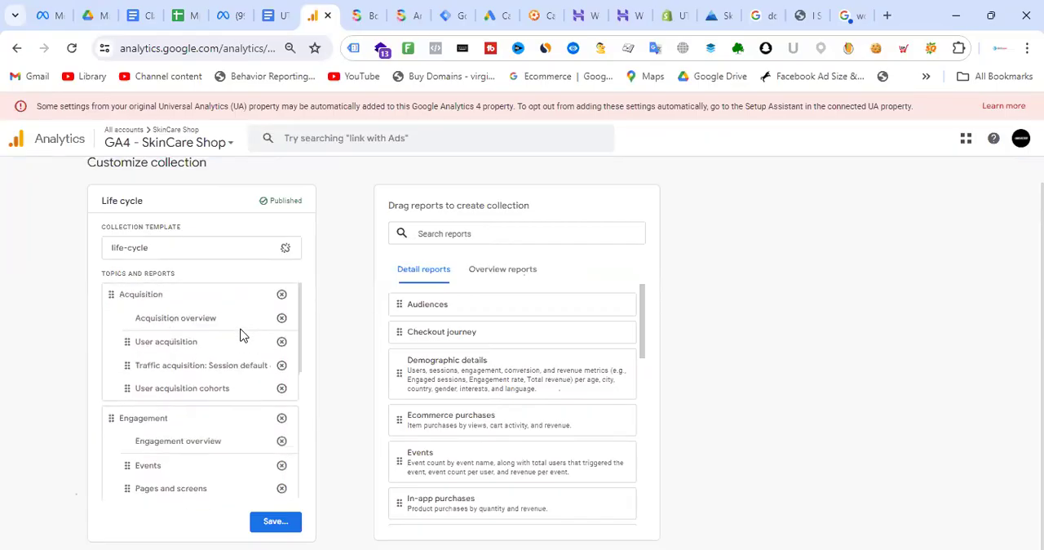
{"action": "scroll", "coordinate": [240, 336], "scroll_direction": "down", "scroll_amount": 4}
{"action": "scroll", "coordinate": [559, 308], "scroll_direction": "down", "scroll_amount": 10}
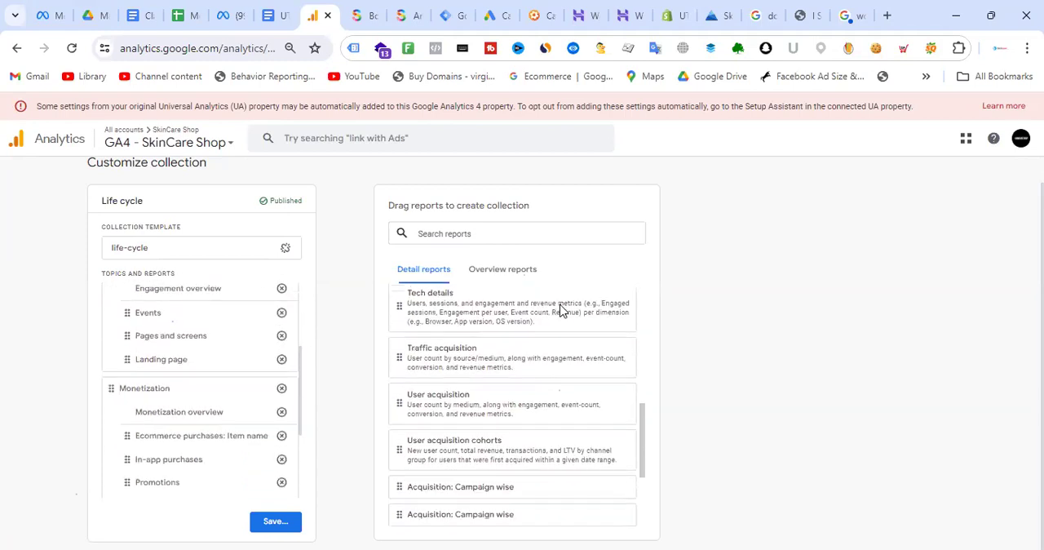
{"action": "scroll", "coordinate": [560, 308], "scroll_direction": "down", "scroll_amount": 2}
{"action": "scroll", "coordinate": [561, 311], "scroll_direction": "down", "scroll_amount": 2}
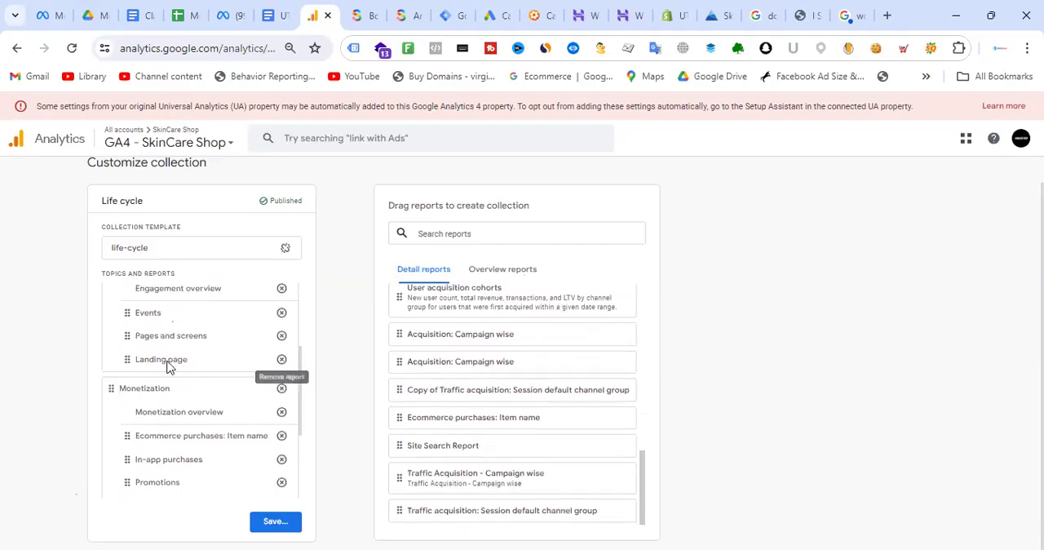
{"action": "scroll", "coordinate": [221, 349], "scroll_direction": "up", "scroll_amount": 2}
{"action": "scroll", "coordinate": [524, 373], "scroll_direction": "up", "scroll_amount": 4}
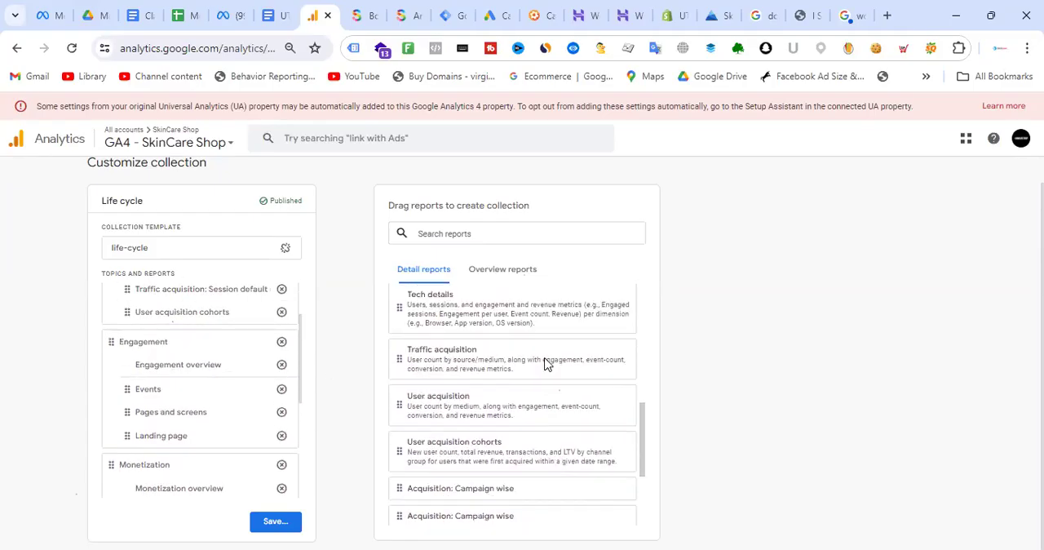
- Add the "Acquisition: Campaign wise" detail report to the Acquisition topic, directly below Acquisition overview
{"action": "scroll", "coordinate": [546, 366], "scroll_direction": "down", "scroll_amount": 4}
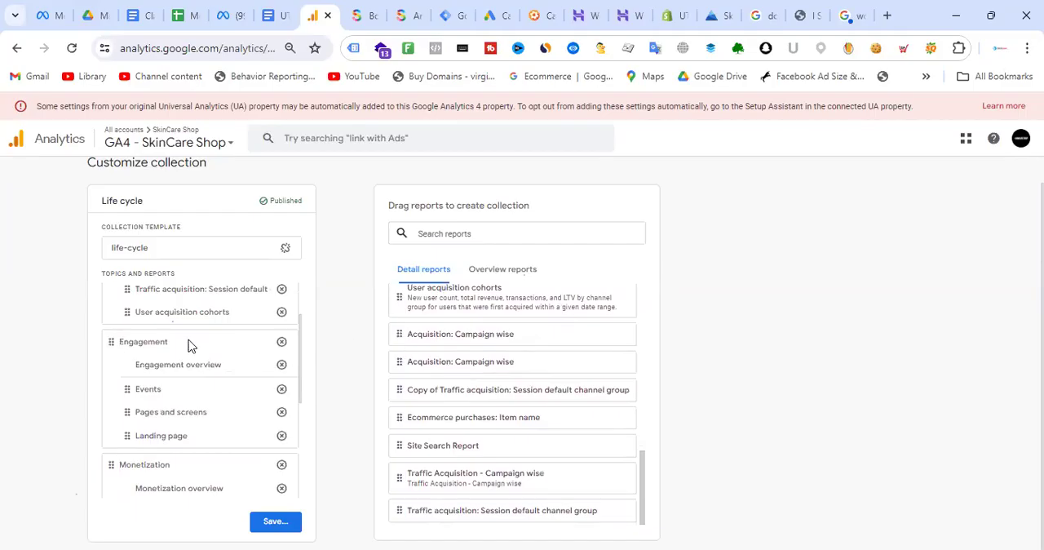
{"action": "scroll", "coordinate": [187, 345], "scroll_direction": "up", "scroll_amount": 3}
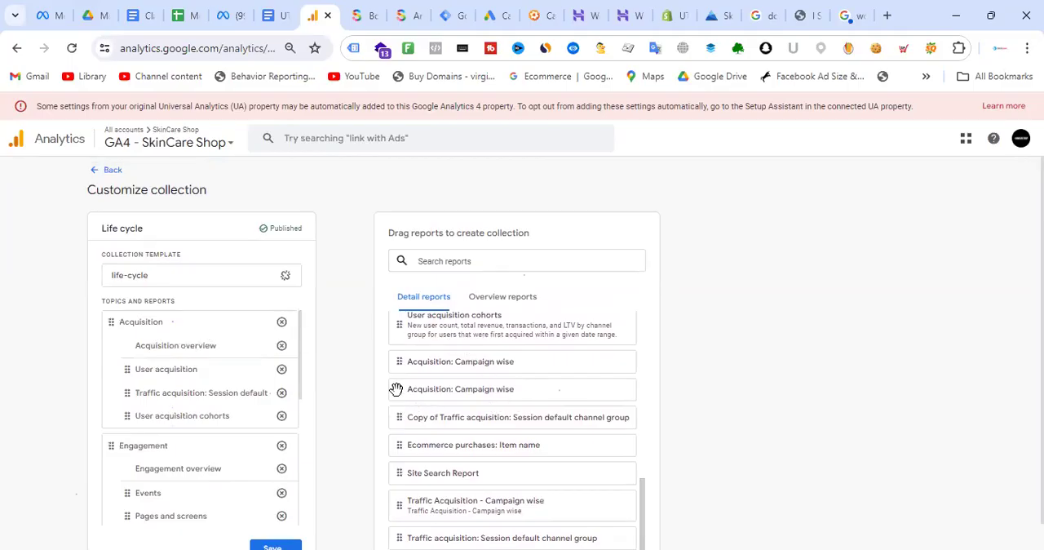
{"action": "left_click_drag", "start_coordinate": [397, 391], "coordinate": [121, 368]}
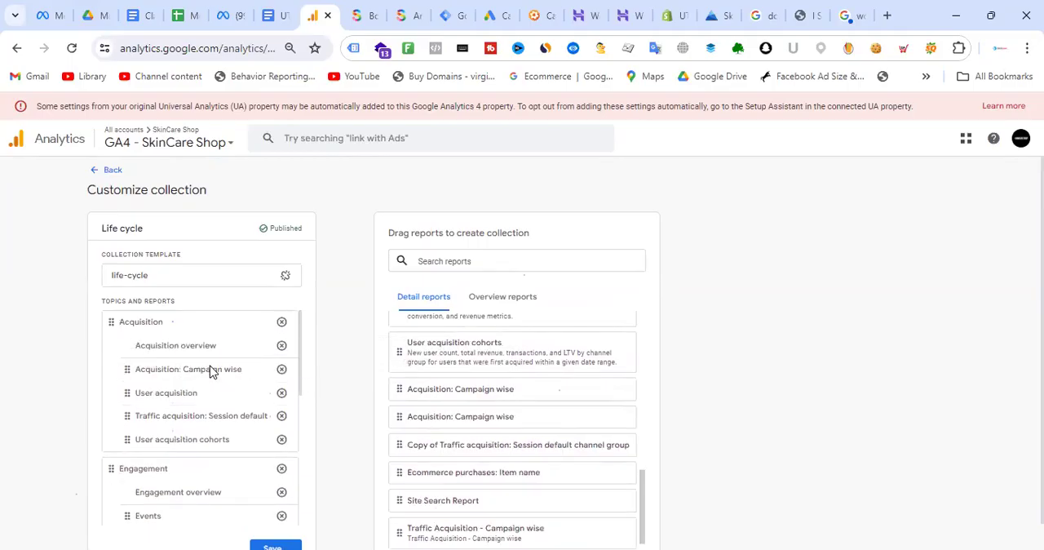
- Save the changes to the current Life cycle collection and return to the Library
{"action": "left_click", "coordinate": [274, 545]}
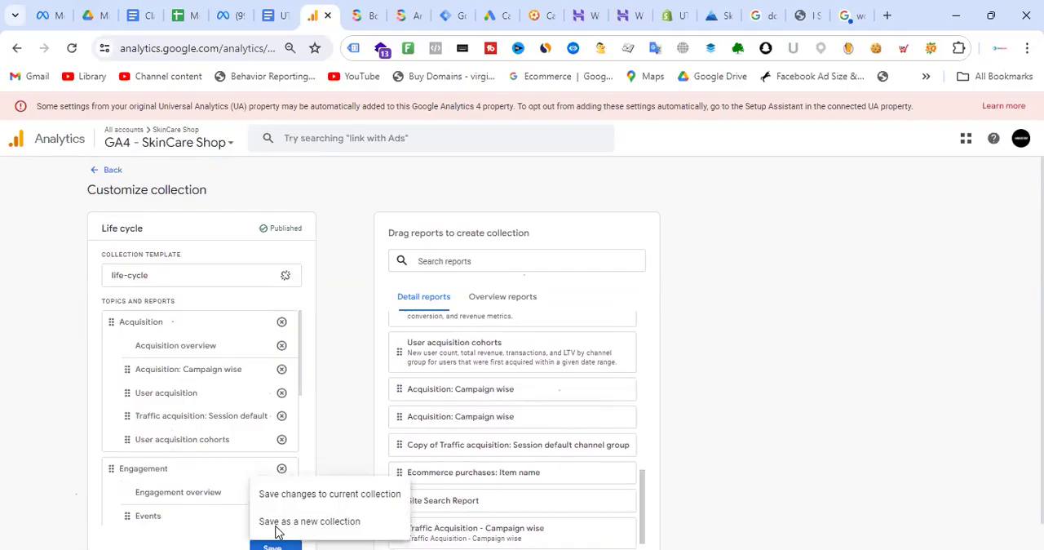
{"action": "left_click", "coordinate": [971, 378]}
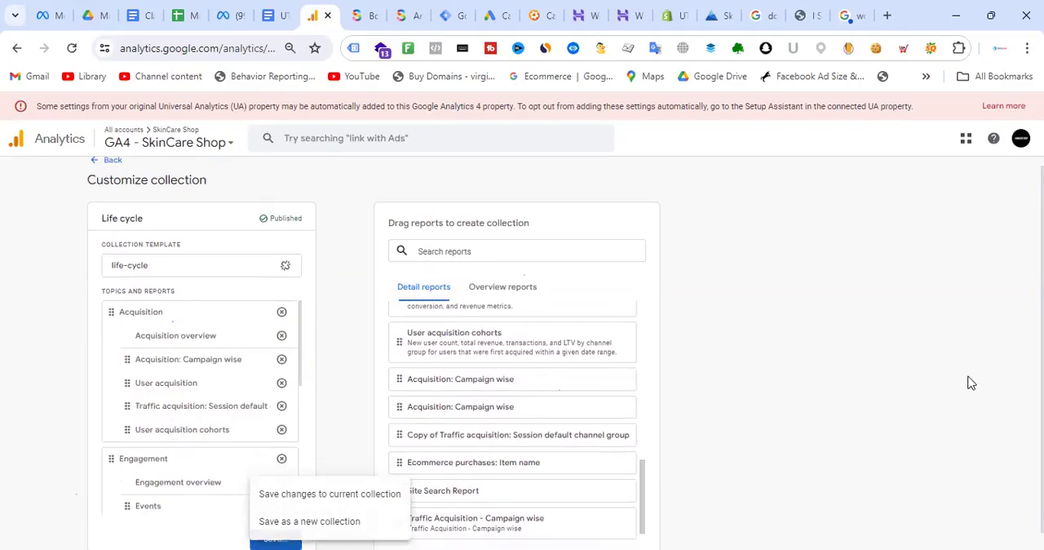
{"action": "scroll", "coordinate": [409, 339], "scroll_direction": "down", "scroll_amount": 1}
{"action": "left_click", "coordinate": [281, 538]}
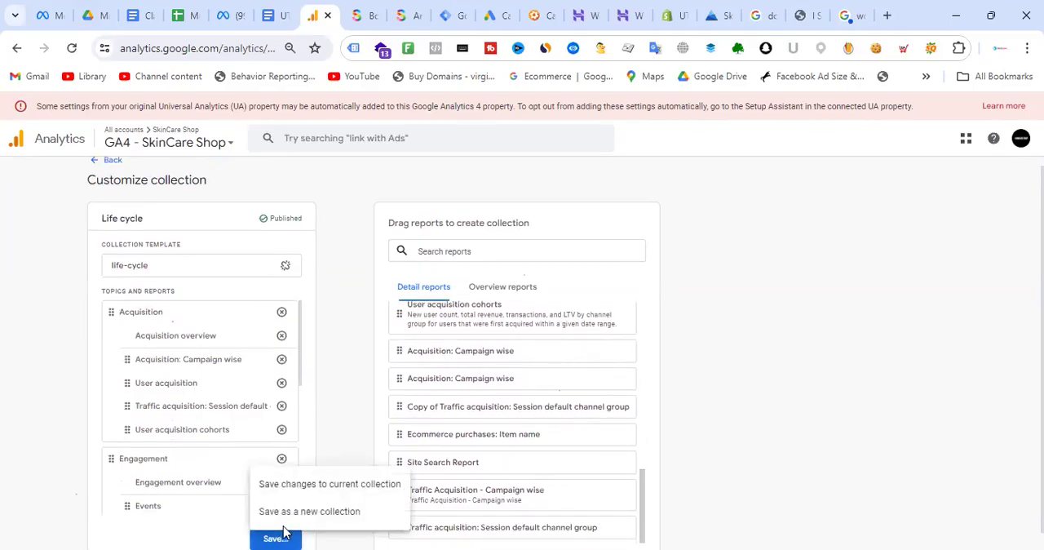
{"action": "left_click", "coordinate": [326, 484]}
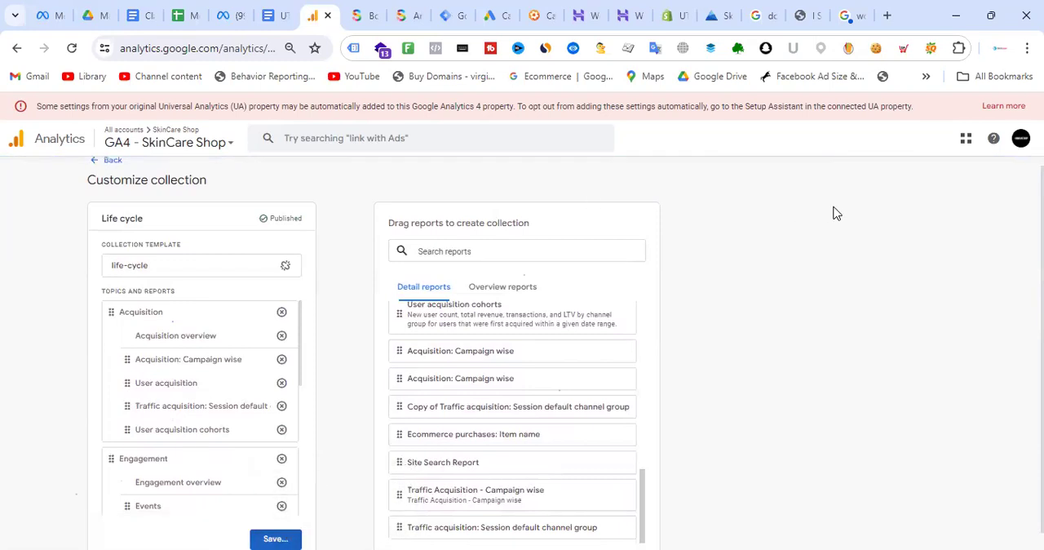
{"action": "left_click", "coordinate": [110, 161]}
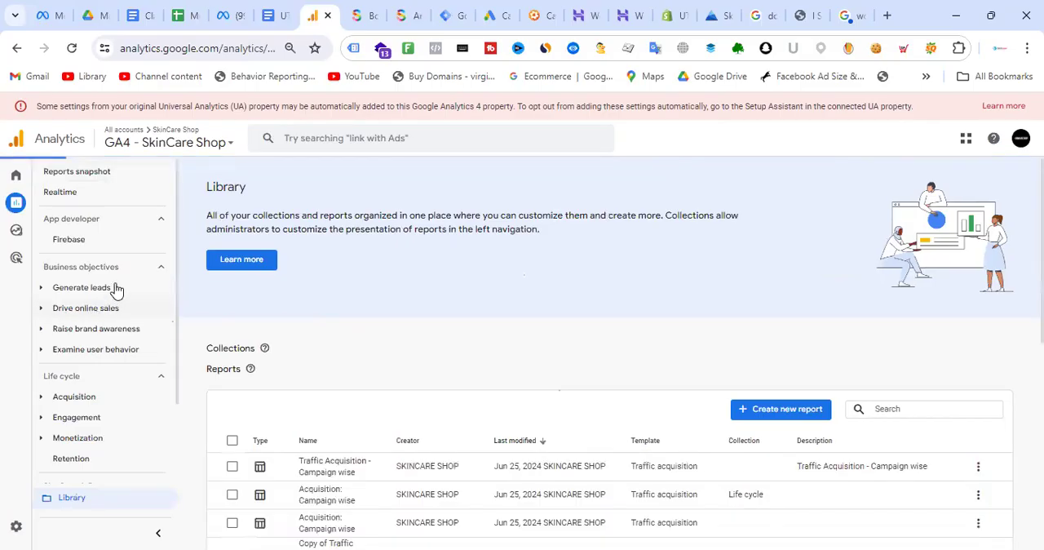
- Open the "Acquisition: Campaign wise" report under Life cycle Acquisition and look over its source / medium table
{"action": "scroll", "coordinate": [122, 305], "scroll_direction": "down", "scroll_amount": 3}
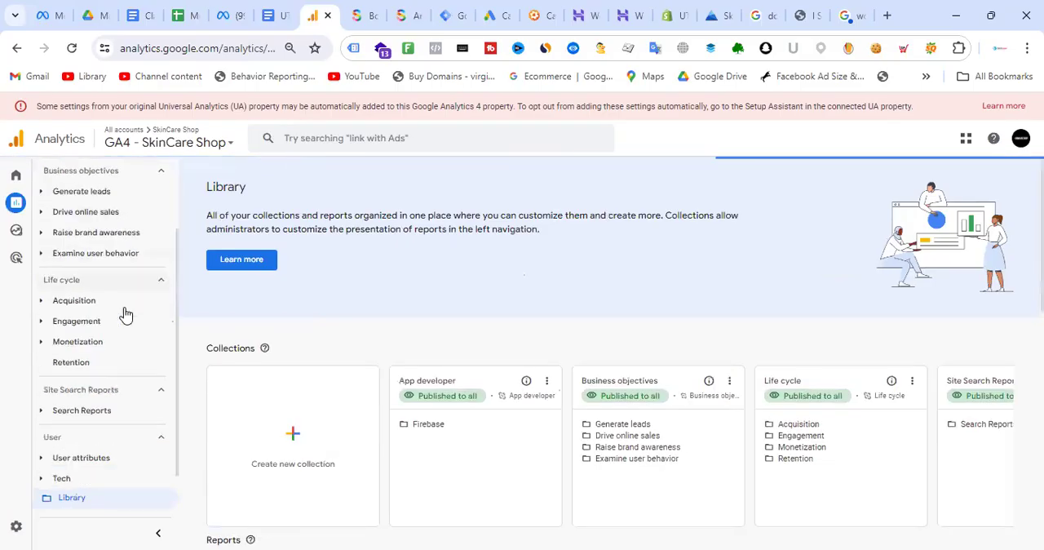
{"action": "left_click", "coordinate": [41, 295]}
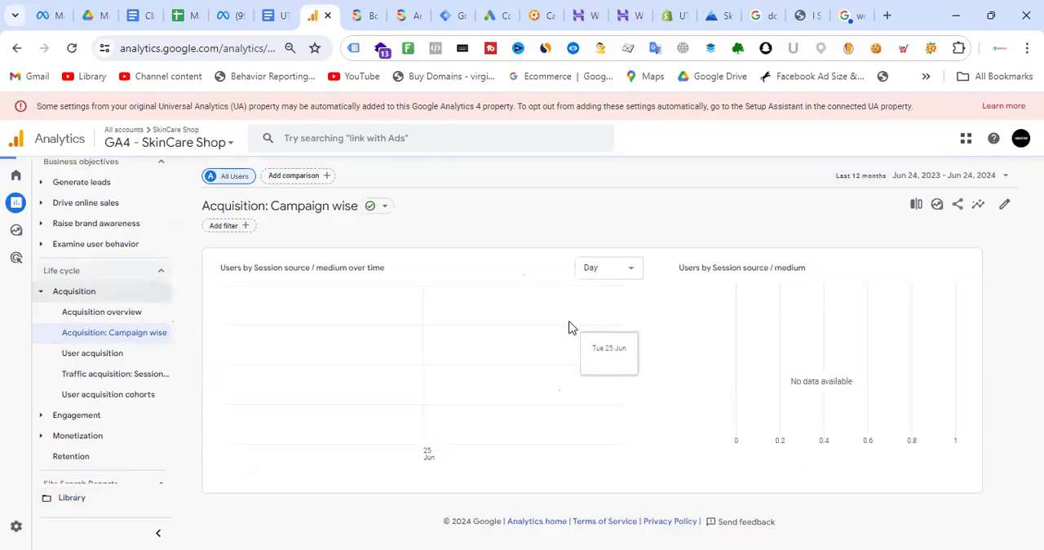
{"action": "scroll", "coordinate": [570, 326], "scroll_direction": "down", "scroll_amount": 5}
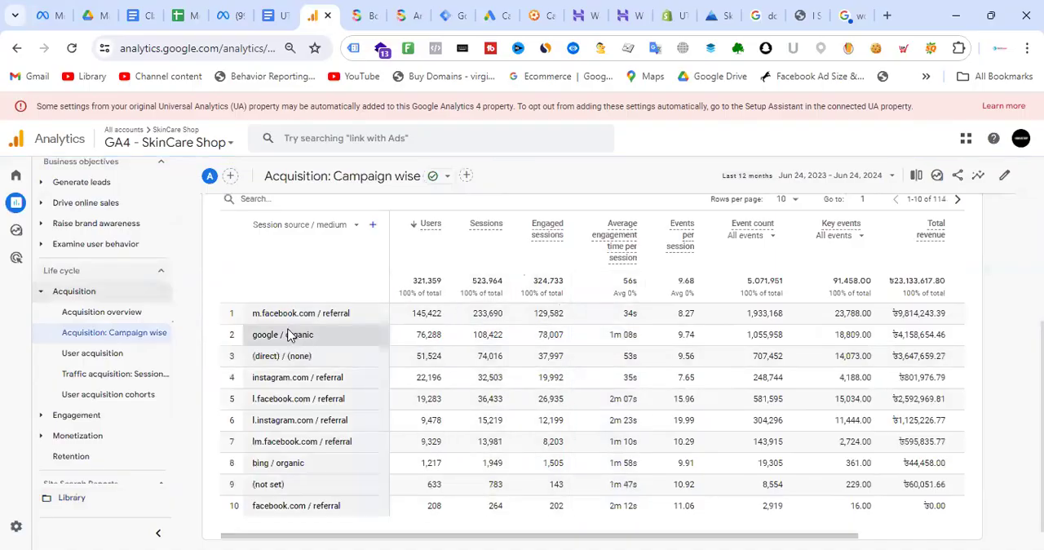
{"action": "scroll", "coordinate": [391, 300], "scroll_direction": "up", "scroll_amount": 2}
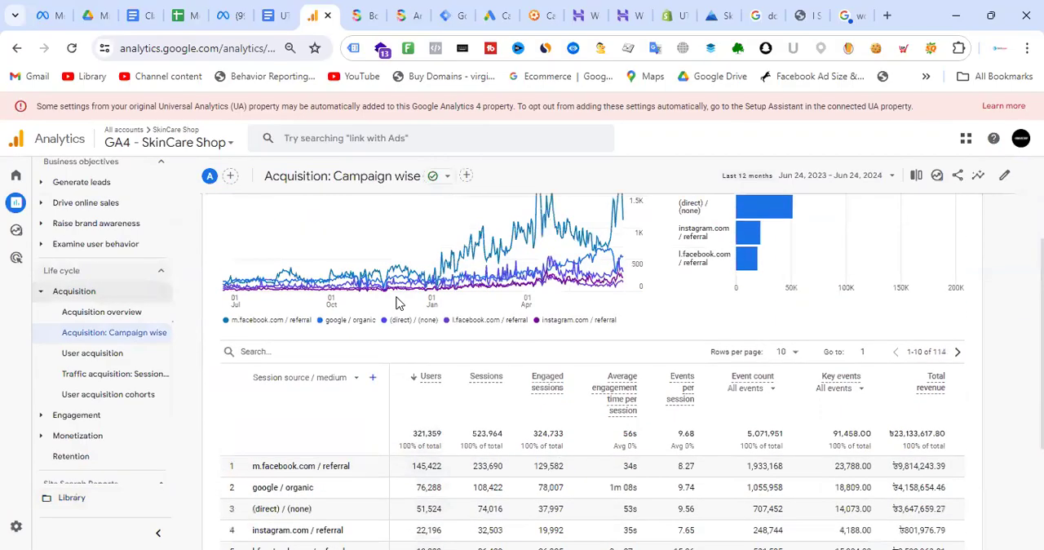
- Add Session campaign as the report table's secondary dimension and review the purchase and revenue columns
{"action": "left_click", "coordinate": [374, 386]}
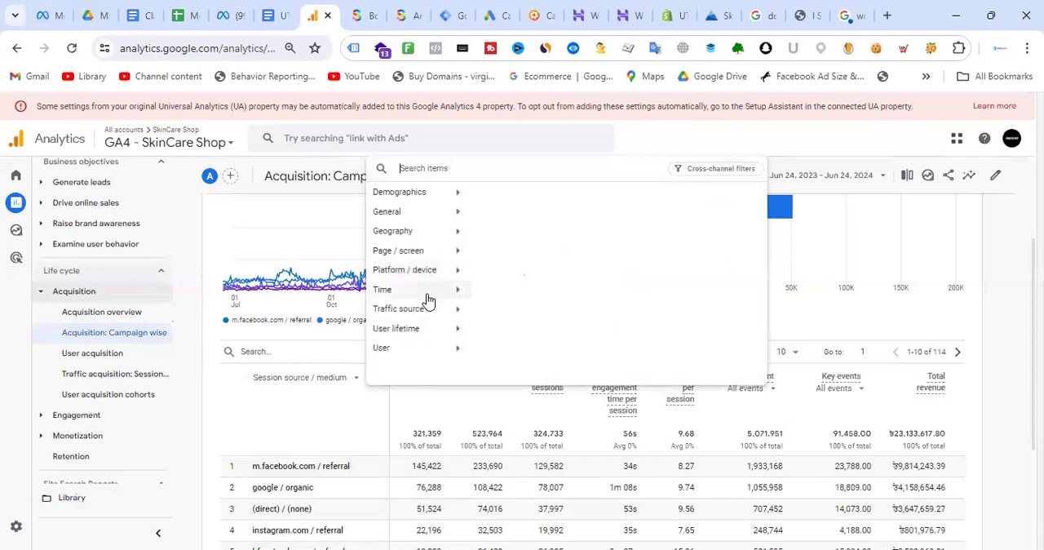
{"action": "mouse_move", "coordinate": [426, 309]}
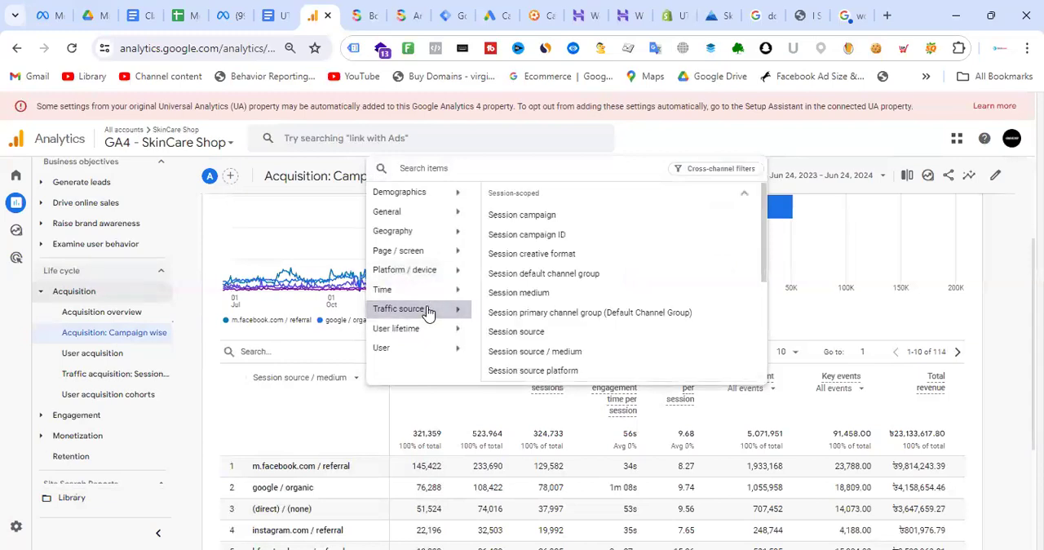
{"action": "left_click", "coordinate": [545, 217]}
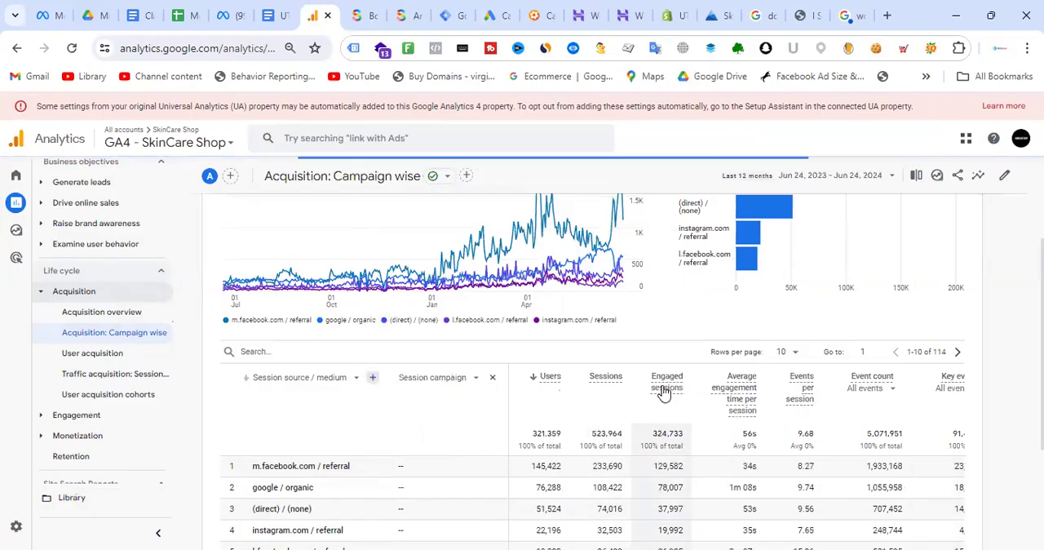
{"action": "scroll", "coordinate": [663, 393], "scroll_direction": "down", "scroll_amount": 2}
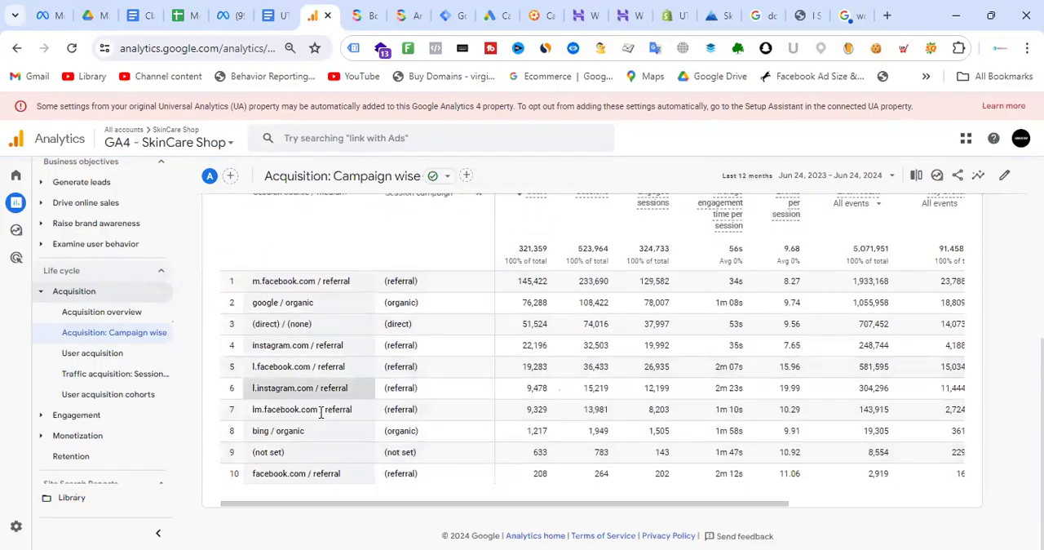
{"action": "left_click_drag", "start_coordinate": [396, 508], "coordinate": [620, 510]}
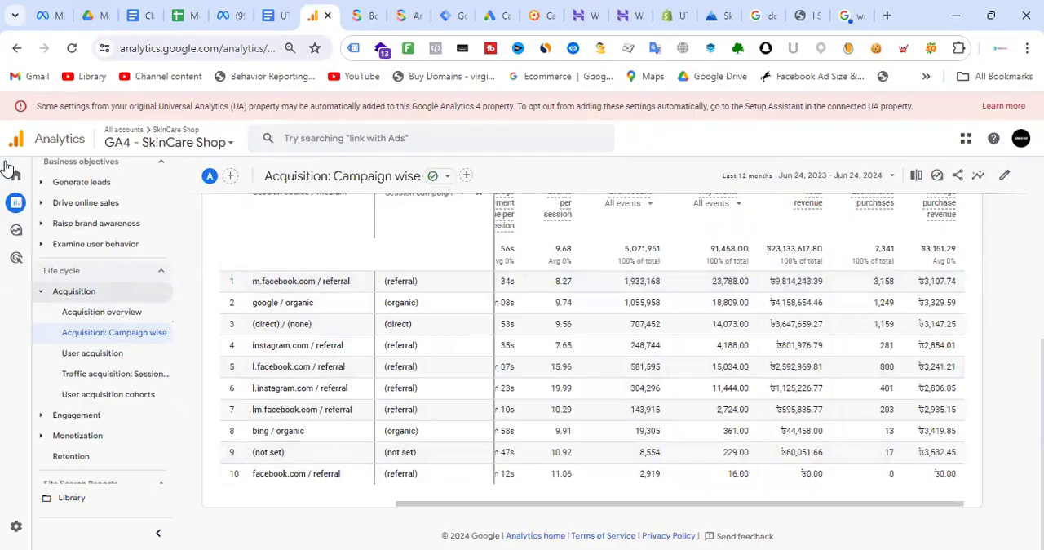
- Switch to the Class Note - CRO - Batch-01 document and copy the "Class-02: Homework-02" heading with its task
{"action": "left_click", "coordinate": [149, 8]}
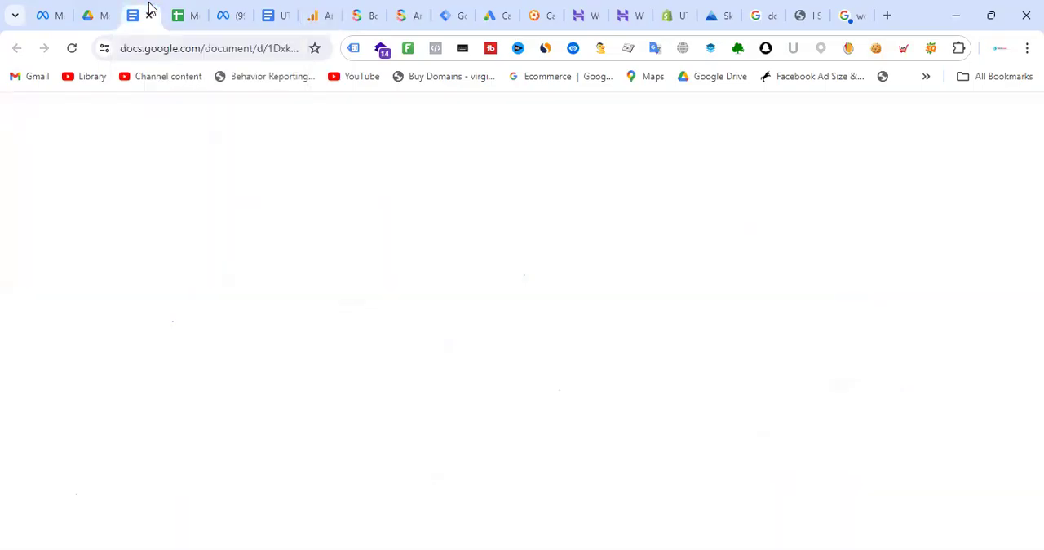
{"action": "scroll", "coordinate": [522, 307], "scroll_direction": "down", "scroll_amount": 20}
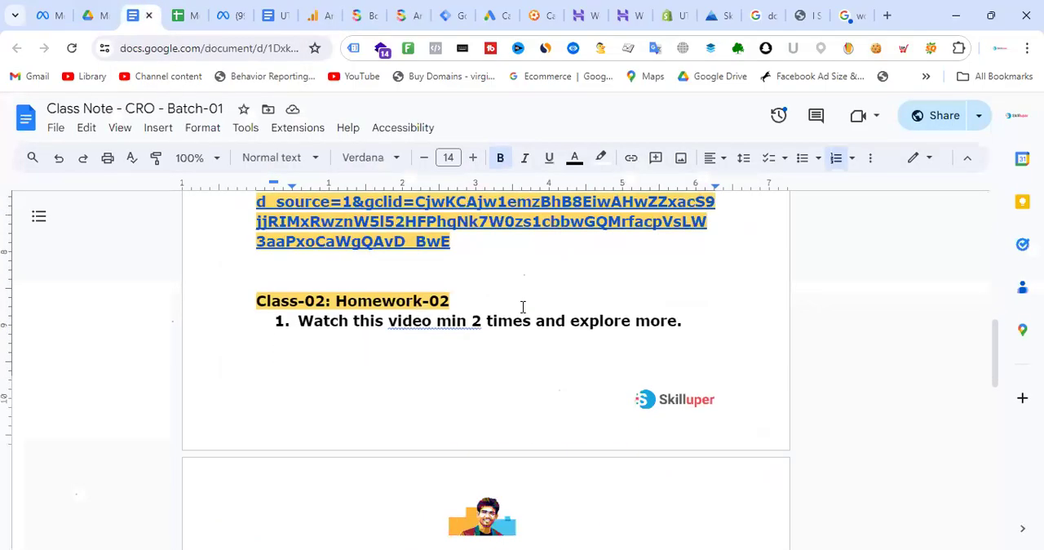
{"action": "scroll", "coordinate": [535, 324], "scroll_direction": "down", "scroll_amount": 2}
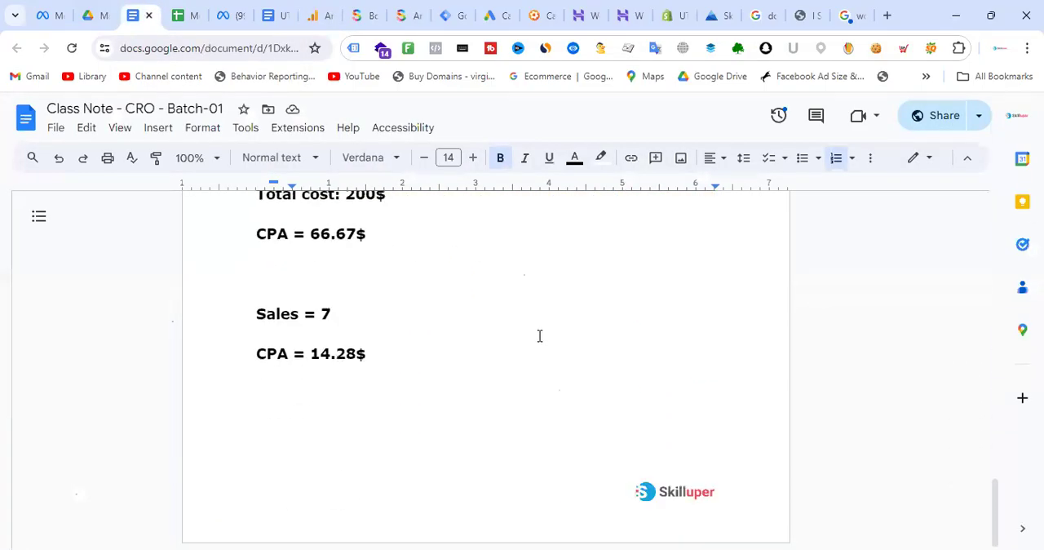
{"action": "scroll", "coordinate": [540, 337], "scroll_direction": "down", "scroll_amount": 4}
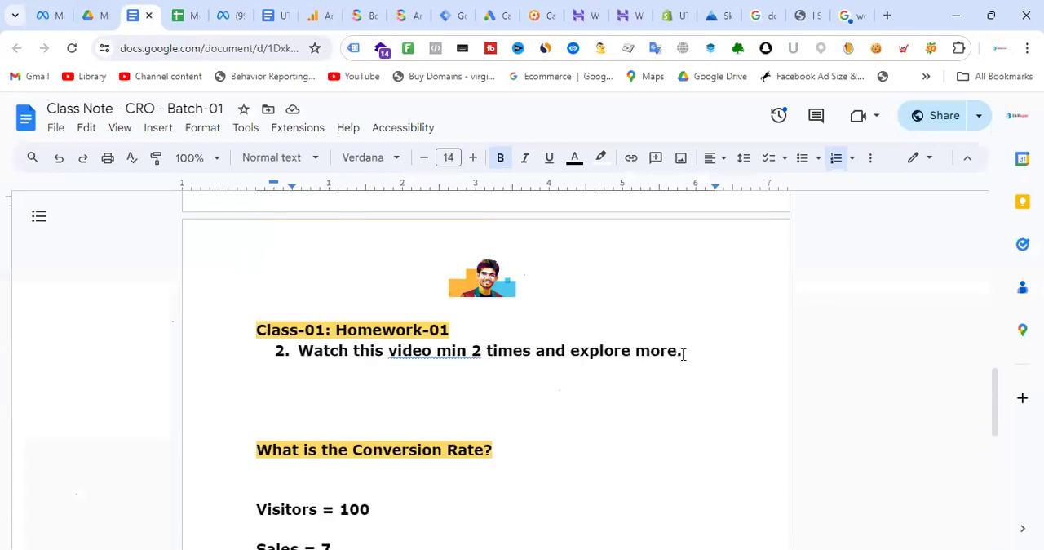
{"action": "left_click_drag", "start_coordinate": [684, 353], "coordinate": [204, 330]}
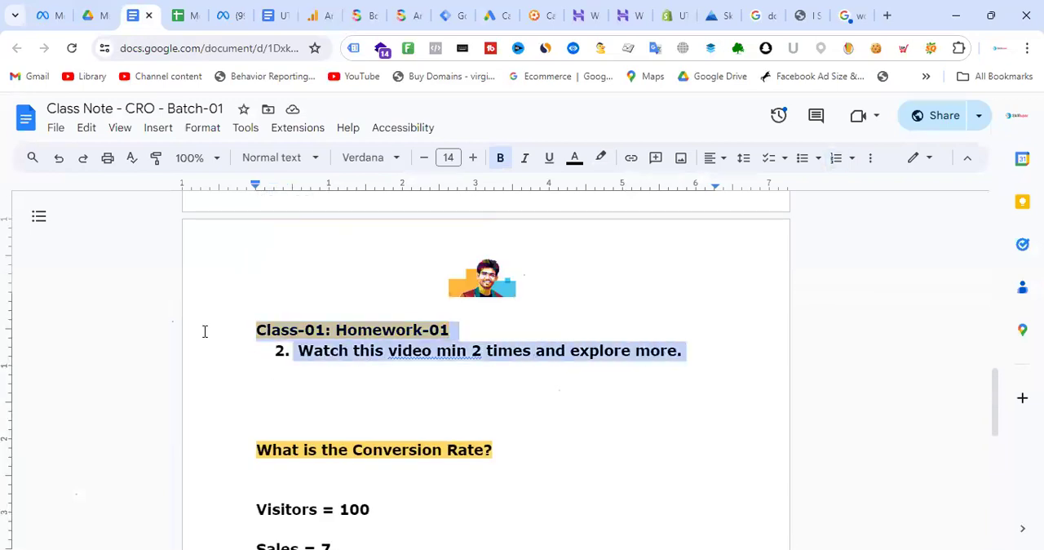
{"action": "scroll", "coordinate": [534, 325], "scroll_direction": "up", "scroll_amount": 5}
{"action": "scroll", "coordinate": [649, 365], "scroll_direction": "down", "scroll_amount": 1}
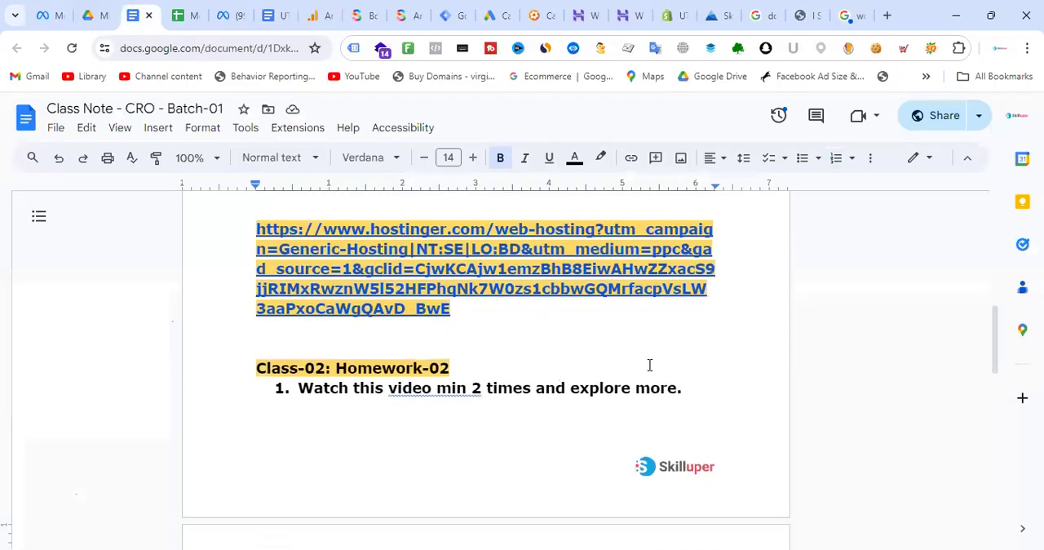
{"action": "left_click_drag", "start_coordinate": [691, 390], "coordinate": [229, 372]}
{"action": "key", "text": "ctrl+c"}
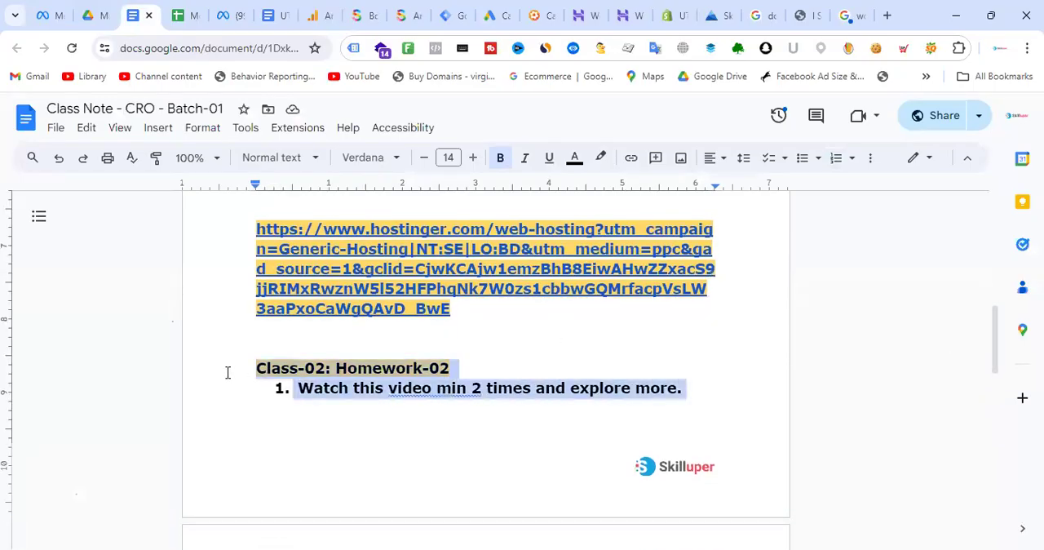
- Insert blank lines above the body-spray link at the start of the document and paste the copied homework block there
{"action": "scroll", "coordinate": [490, 281], "scroll_direction": "up", "scroll_amount": 7}
{"action": "left_click", "coordinate": [283, 280]}
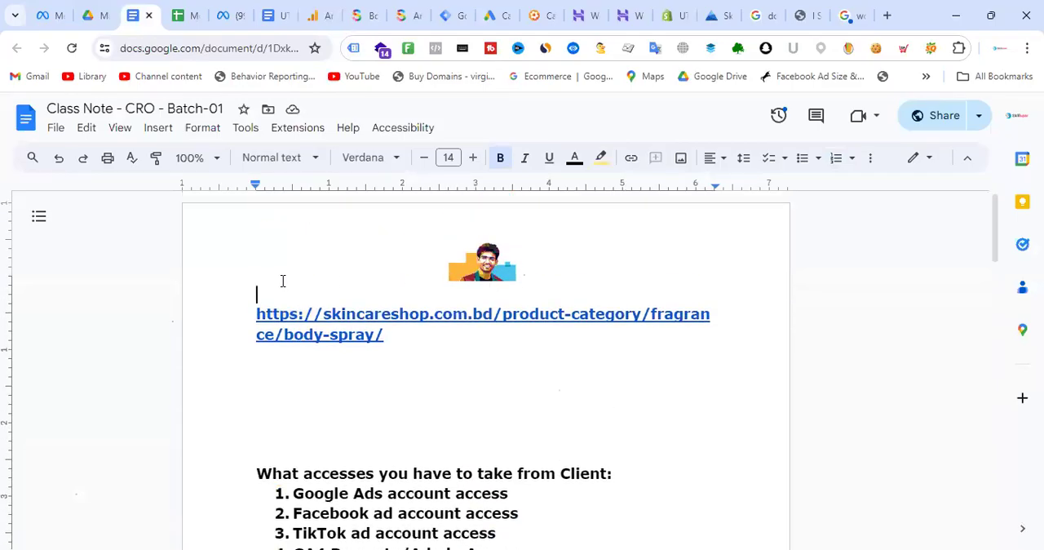
{"action": "key", "text": "Return"}
{"action": "key", "text": "Return"}
{"action": "key", "text": "Return"}
{"action": "key", "text": "Return"}
{"action": "key", "text": "Return"}
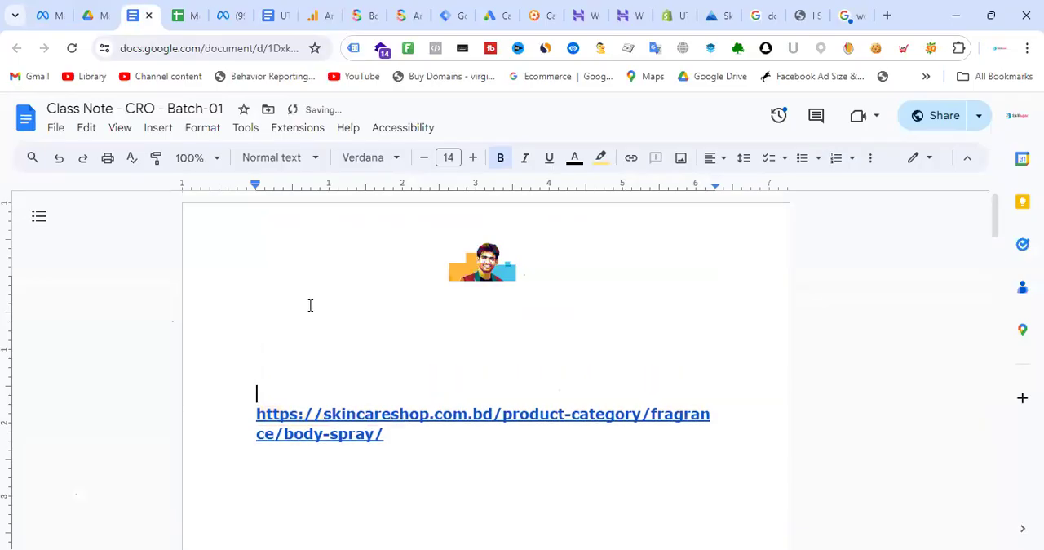
{"action": "key", "text": "ctrl+v"}
- Change the pasted heading to "Class-03: Homework-03"
{"action": "left_click", "coordinate": [325, 295]}
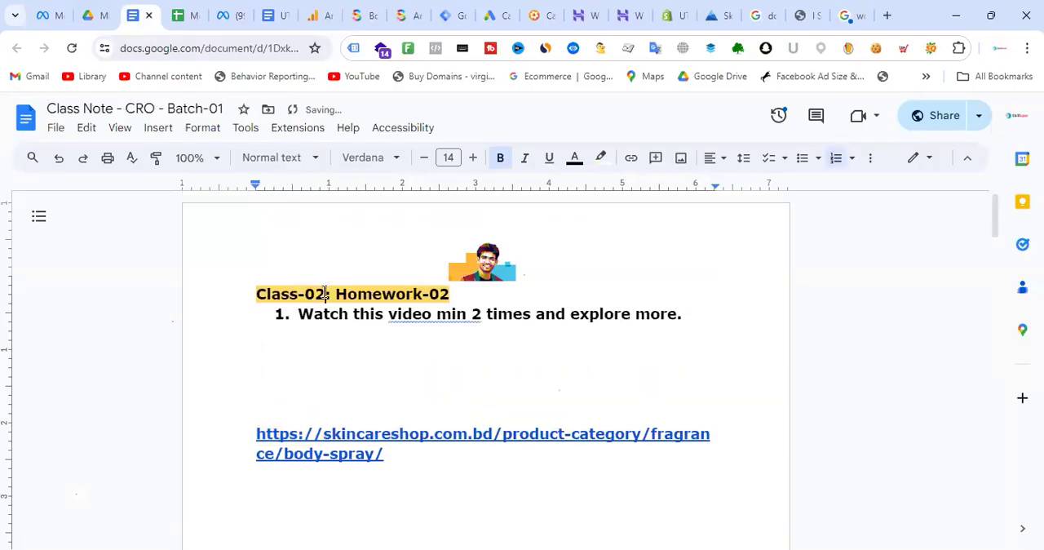
{"action": "key", "text": "BackSpace"}
{"action": "type", "text": "3"}
{"action": "left_click", "coordinate": [467, 290]}
{"action": "key", "text": "BackSpace"}
{"action": "type", "text": "3"}
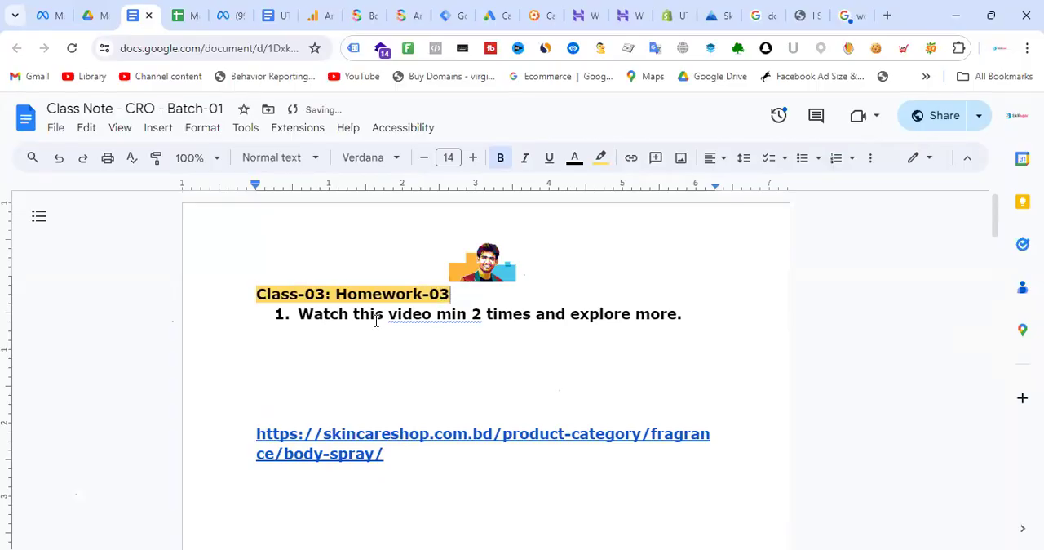
- Start a second numbered homework item with the text "Create Custom Acquisition report f"
{"action": "left_click", "coordinate": [692, 319]}
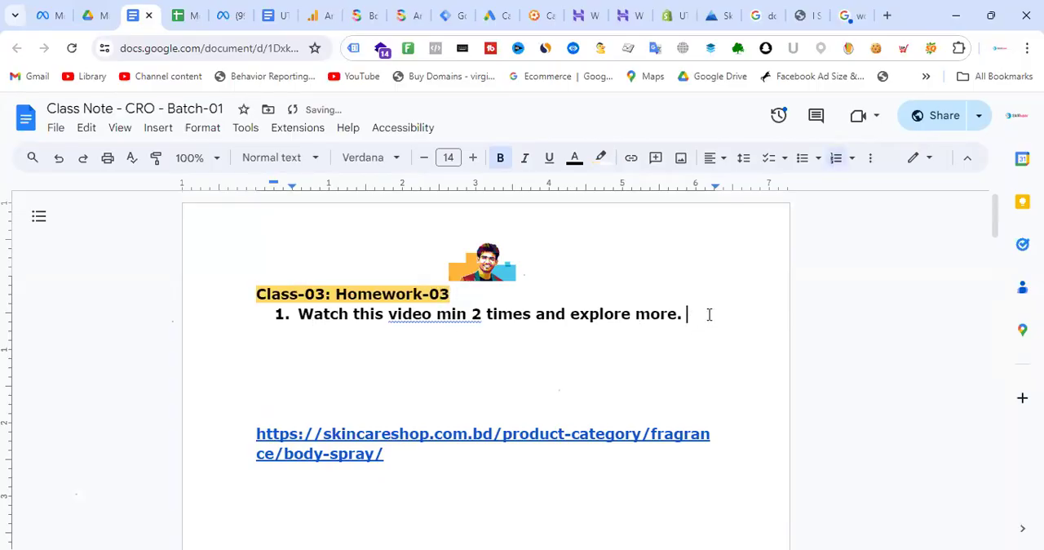
{"action": "key", "text": "Return"}
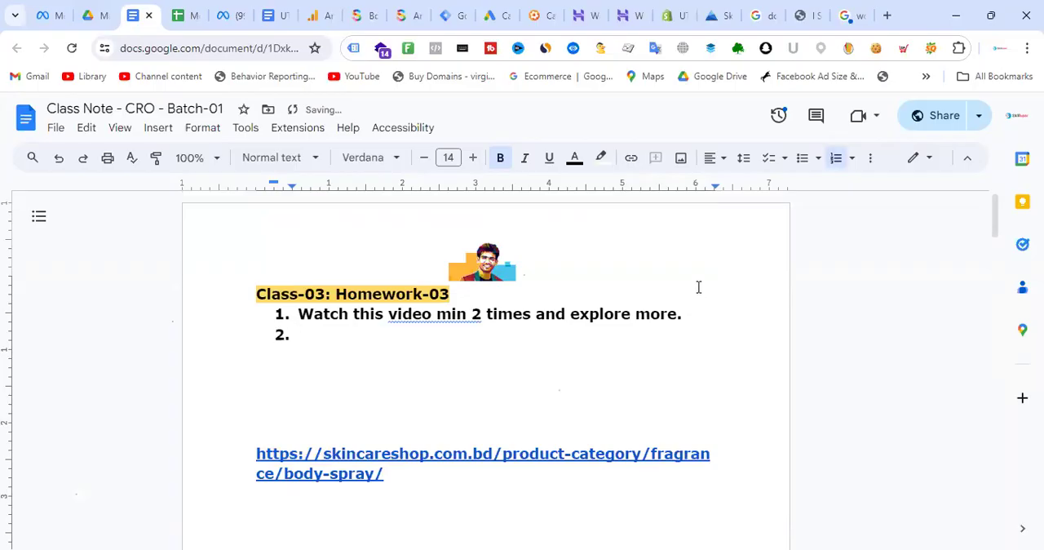
{"action": "type", "text": "Create Custom"}
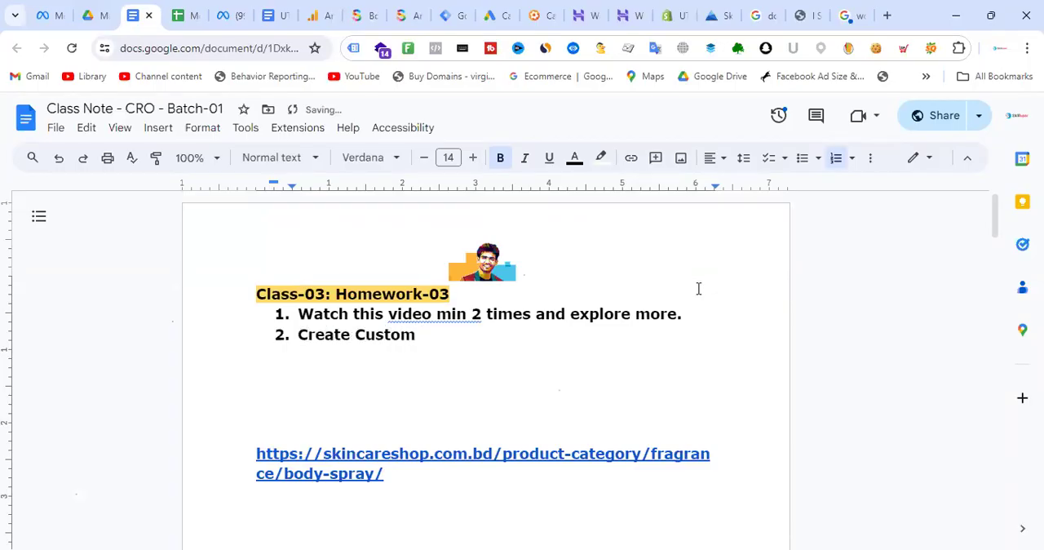
{"action": "type", "text": " Acquisition repor"}
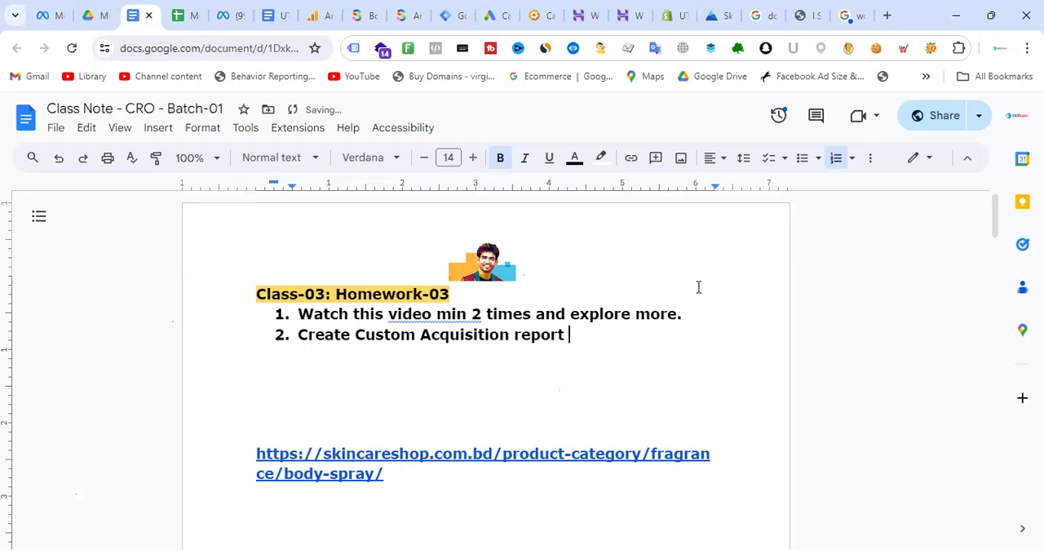
{"action": "type", "text": "t "}
{"action": "type", "text": "f"}
{"action": "left_click", "coordinate": [423, 341]}
{"action": "left_click", "coordinate": [582, 336]}
{"action": "type", "text": "fr"}
{"action": "key", "text": "Home"}
{"action": "key", "text": "BackSpace"}
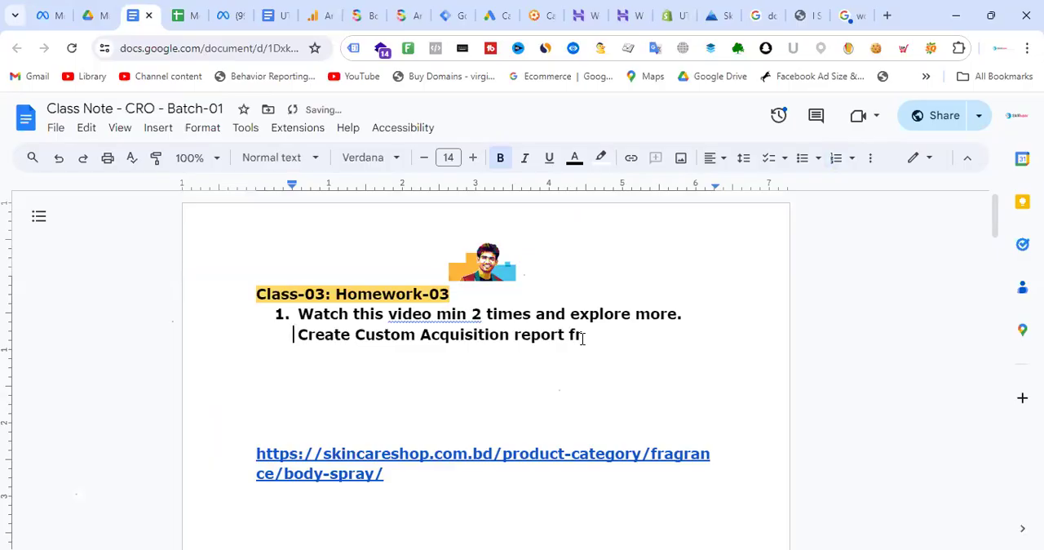
{"action": "key", "text": "BackSpace"}
{"action": "type", "text": "2."}
{"action": "left_click", "coordinate": [590, 336]}
{"action": "key", "text": "BackSpace"}
{"action": "key", "text": "BackSpace"}
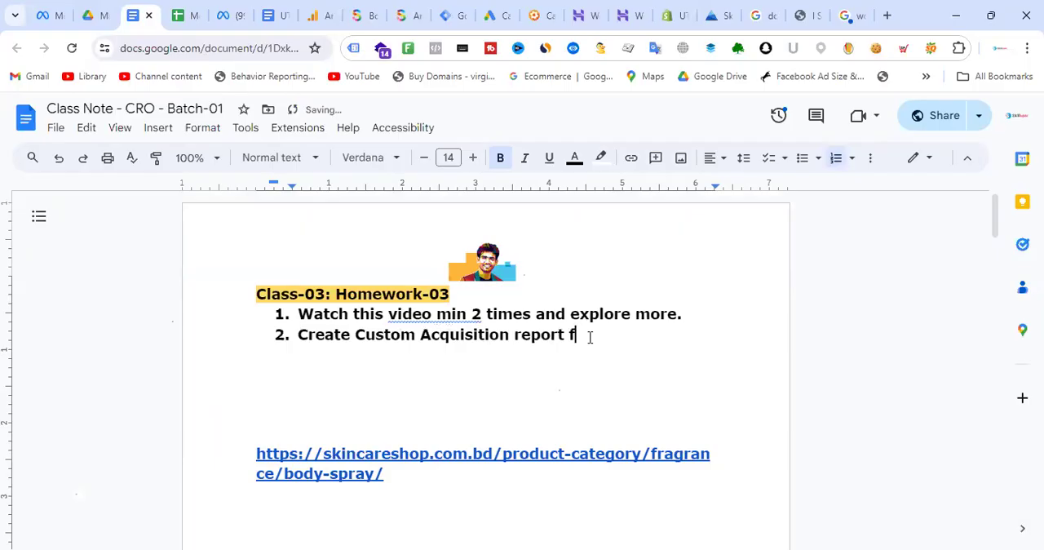
- Complete the second homework item as "Create Custom Acquisition report for campaign analysis"
{"action": "type", "text": "or campaig"}
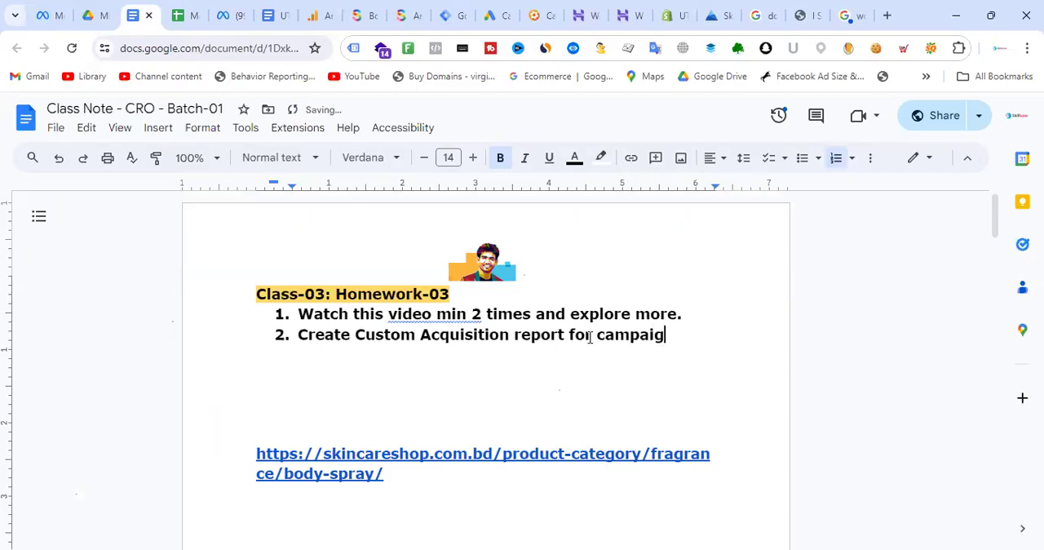
{"action": "type", "text": "n anal"}
{"action": "type", "text": "ysis y"}
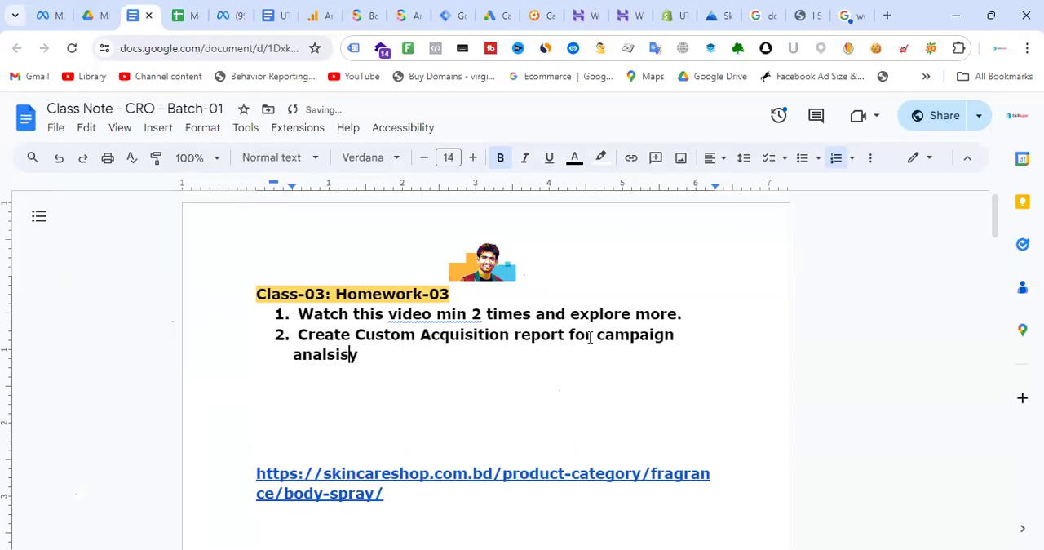
- Reword the first homework item to read "Watch this video minimum 2 times and explore more."
{"action": "left_click", "coordinate": [452, 375]}
{"action": "right_click", "coordinate": [459, 324]}
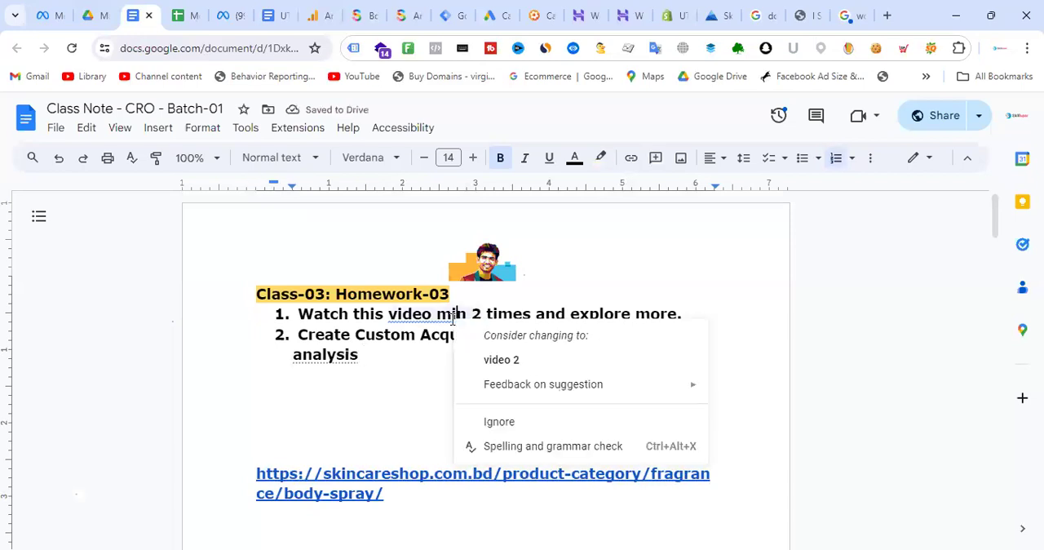
{"action": "left_click", "coordinate": [520, 363]}
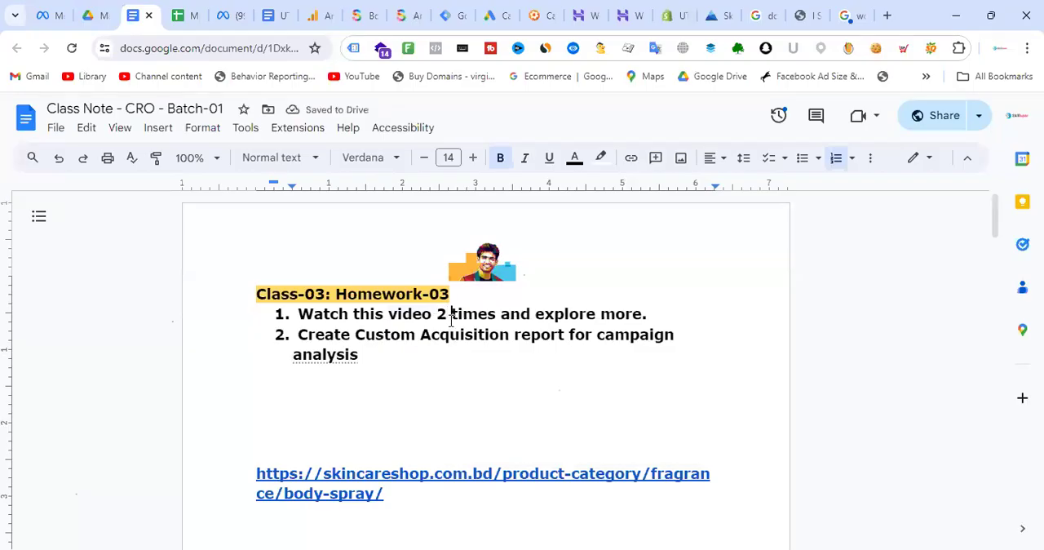
{"action": "type", "text": "minimum"}
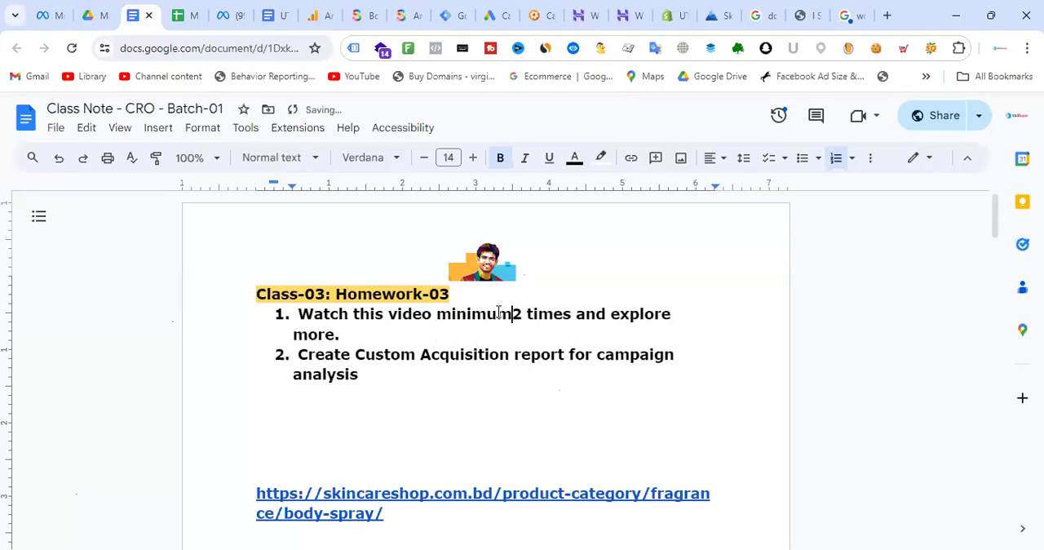
{"action": "left_click", "coordinate": [409, 395]}
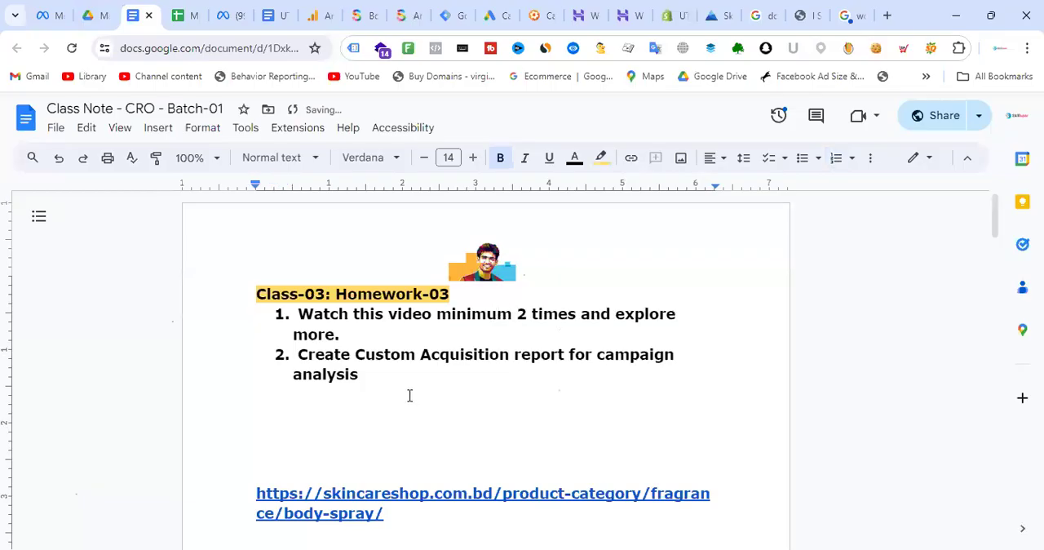